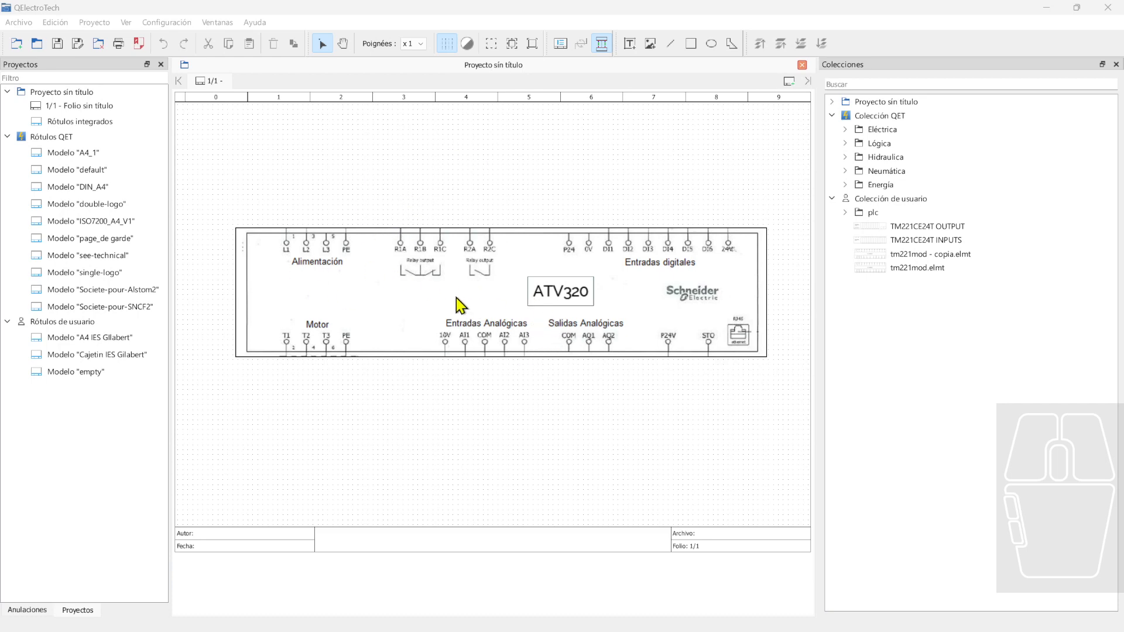
Move the floating ATV320 reference image clear of the blank drawing sheet
{"action": "left_click_drag", "start_coordinate": [498, 322], "coordinate": [862, 363]}
{"action": "right_click_drag", "start_coordinate": [802, 371], "coordinate": [712, 206]}
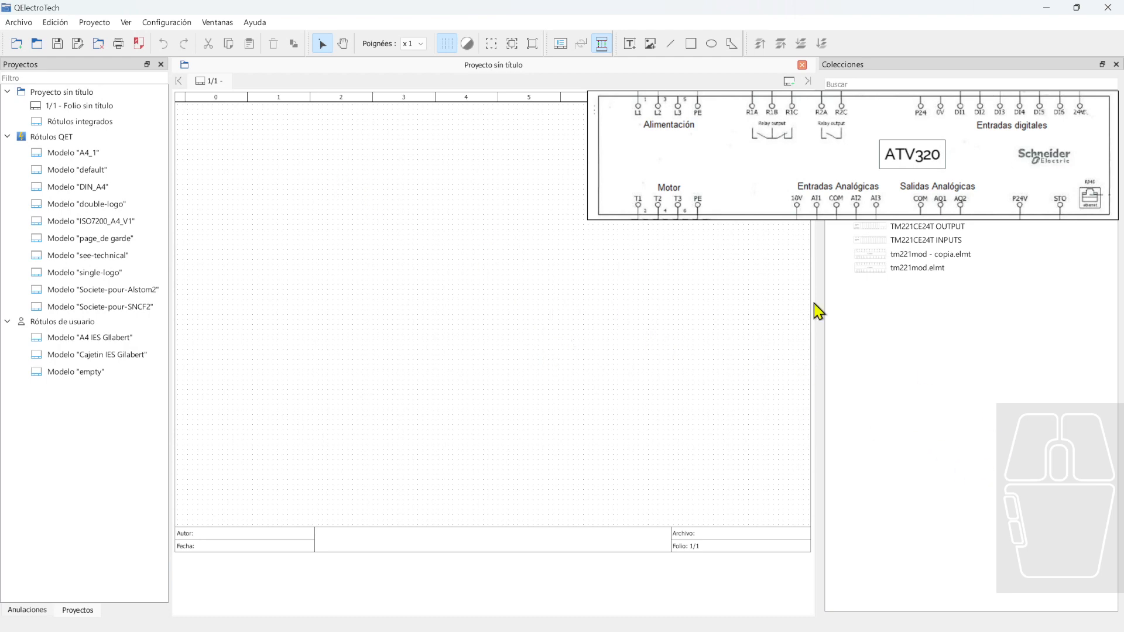
{"action": "left_click", "coordinate": [14, 26]}
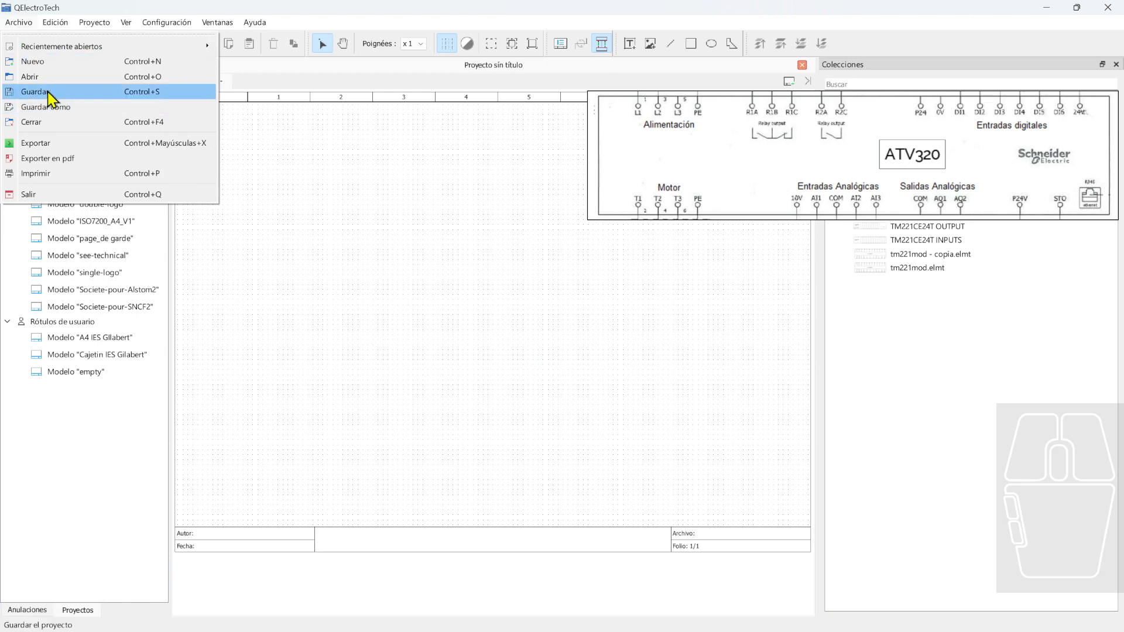
{"action": "left_click", "coordinate": [467, 227]}
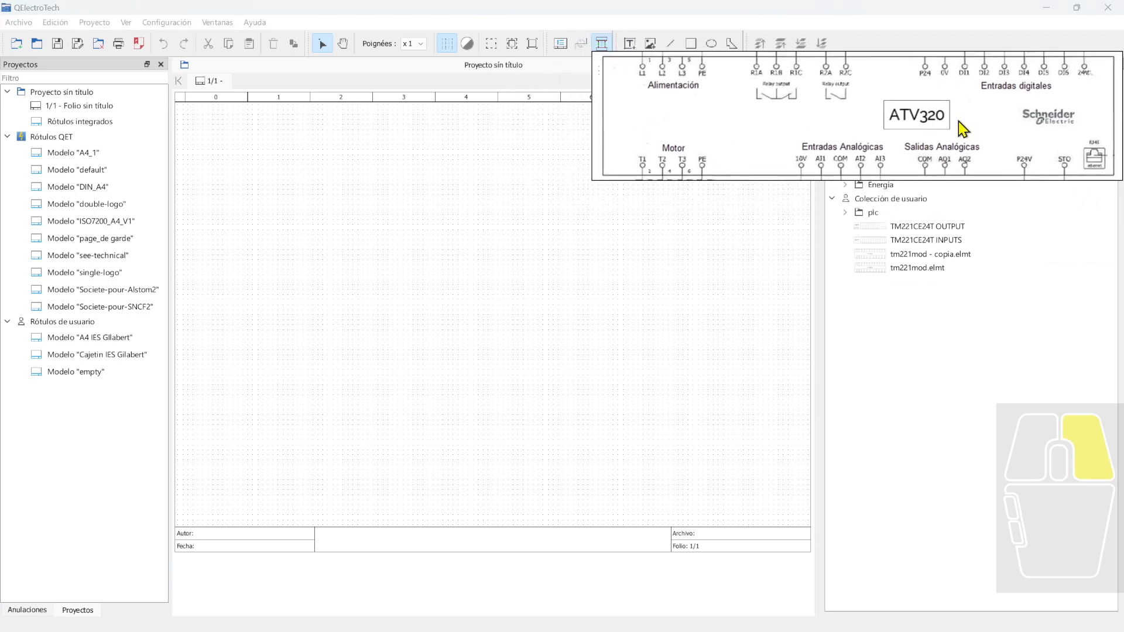
Start a new element in the user collection and choose Colección de usuario as its parent category
{"action": "left_click", "coordinate": [889, 200]}
{"action": "right_click", "coordinate": [886, 201]}
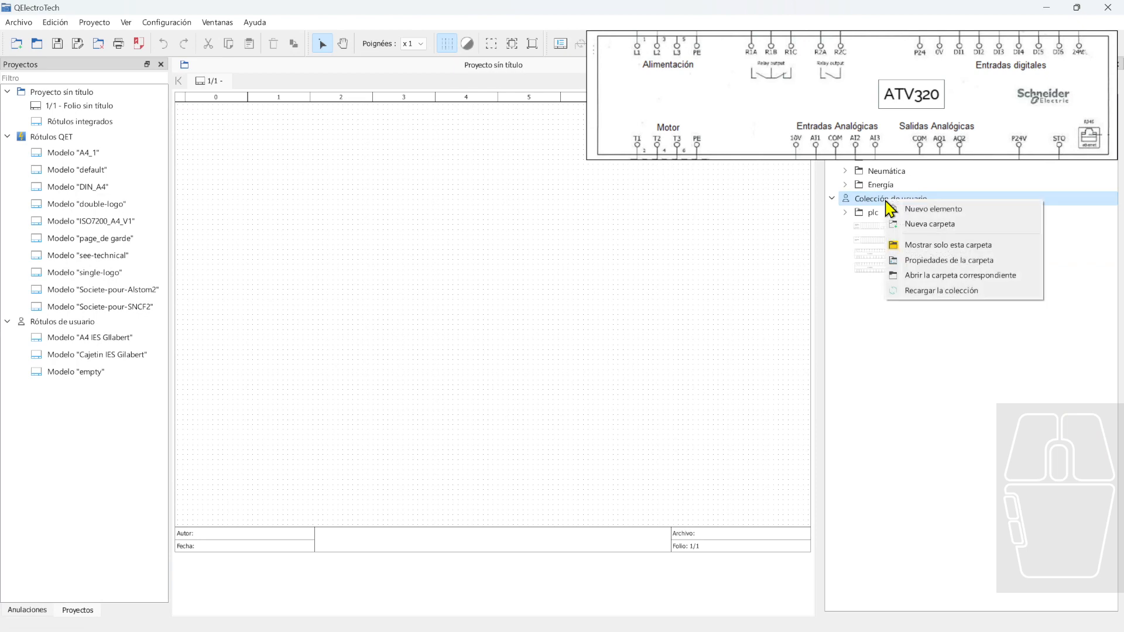
{"action": "left_click", "coordinate": [950, 217]}
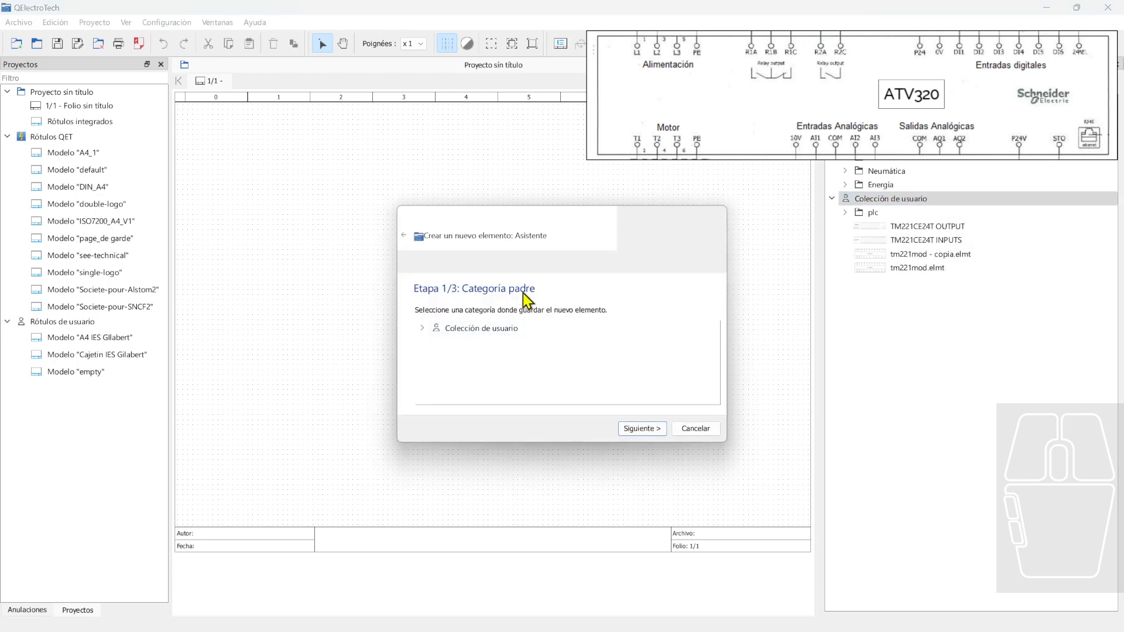
{"action": "left_click", "coordinate": [515, 329]}
{"action": "left_click", "coordinate": [421, 329]}
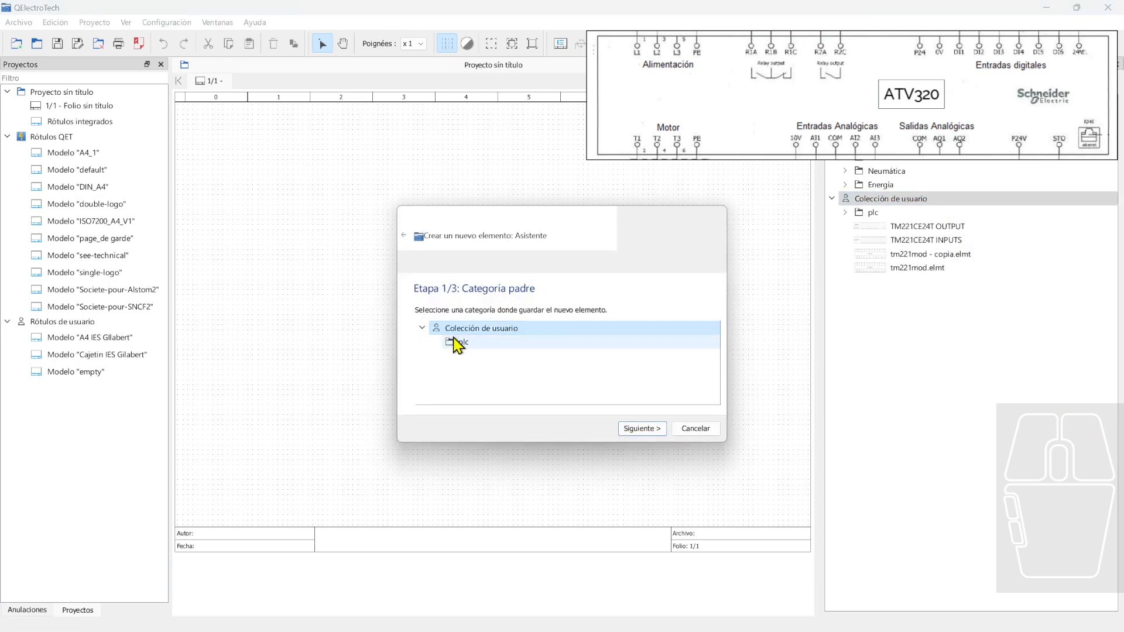
{"action": "left_click", "coordinate": [642, 429]}
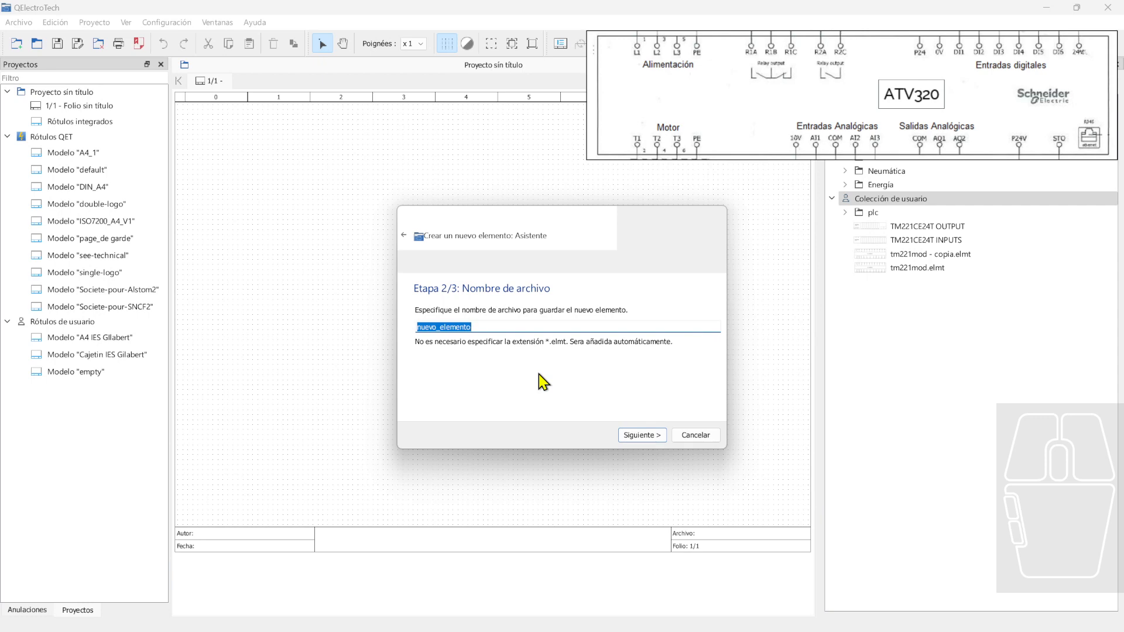
Name the element's file for the Schneider drive, starting with variador_atv320_, and continue to the element names
{"action": "type", "text": "at"}
{"action": "key", "text": "shift+v"}
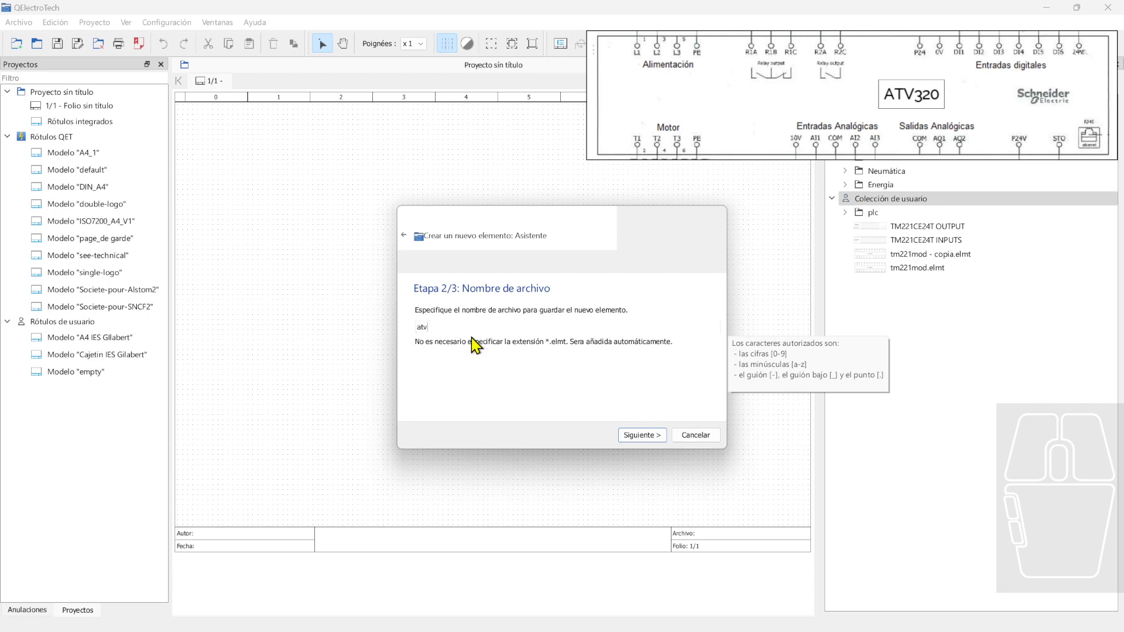
{"action": "type", "text": "v"}
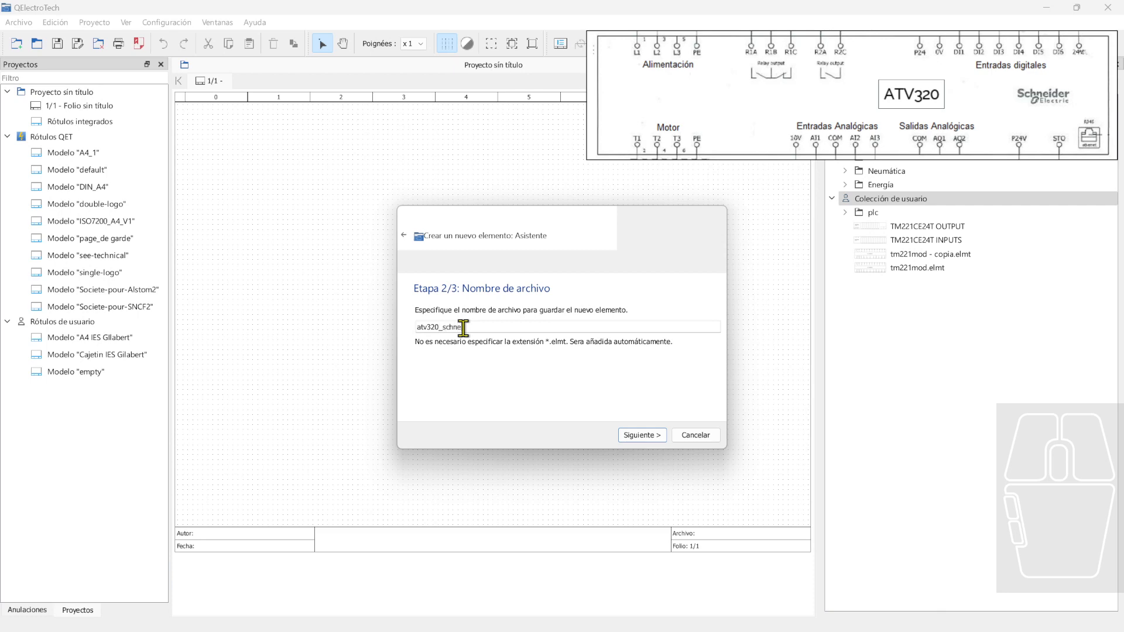
{"action": "left_click_drag", "start_coordinate": [416, 327], "coordinate": [555, 351]}
{"action": "left_click", "coordinate": [419, 327]}
{"action": "type", "text": "variador_"}
{"action": "left_click", "coordinate": [642, 439]}
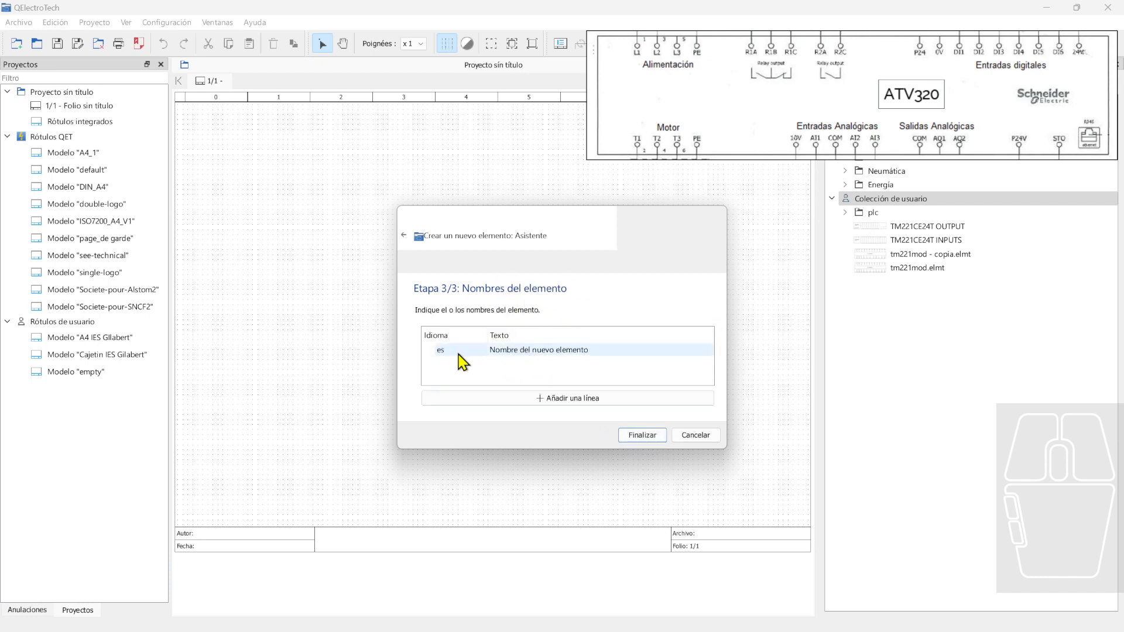
Set the element's Spanish name to ATV320 variador Schneider and finish the new element wizard
{"action": "double_click", "coordinate": [533, 350]}
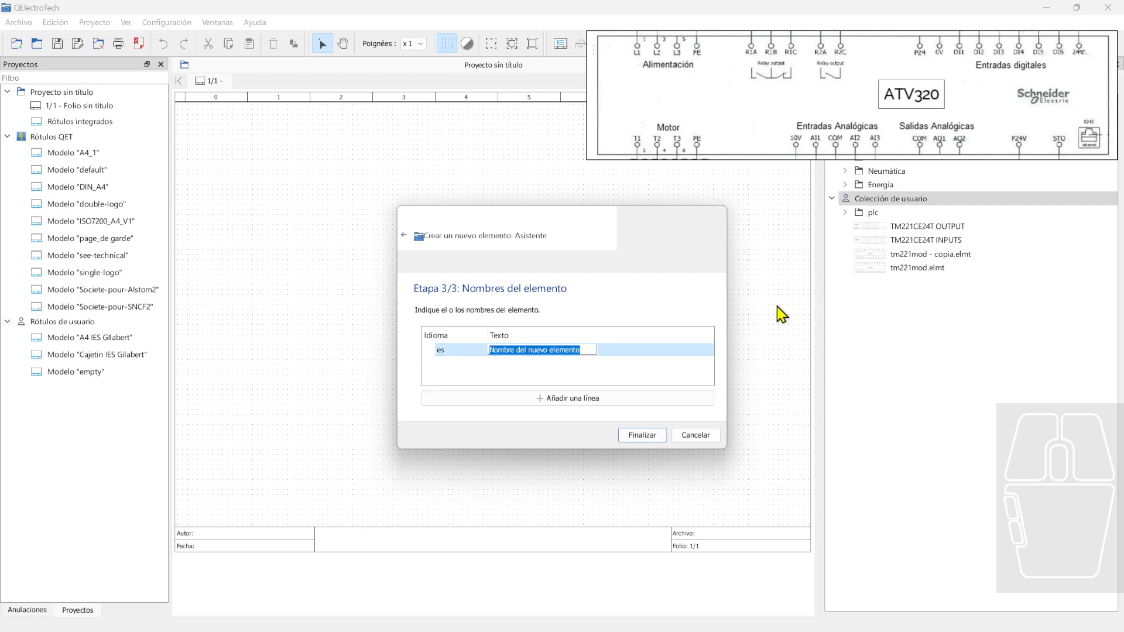
{"action": "type", "text": "ATV320 variador Schneider"}
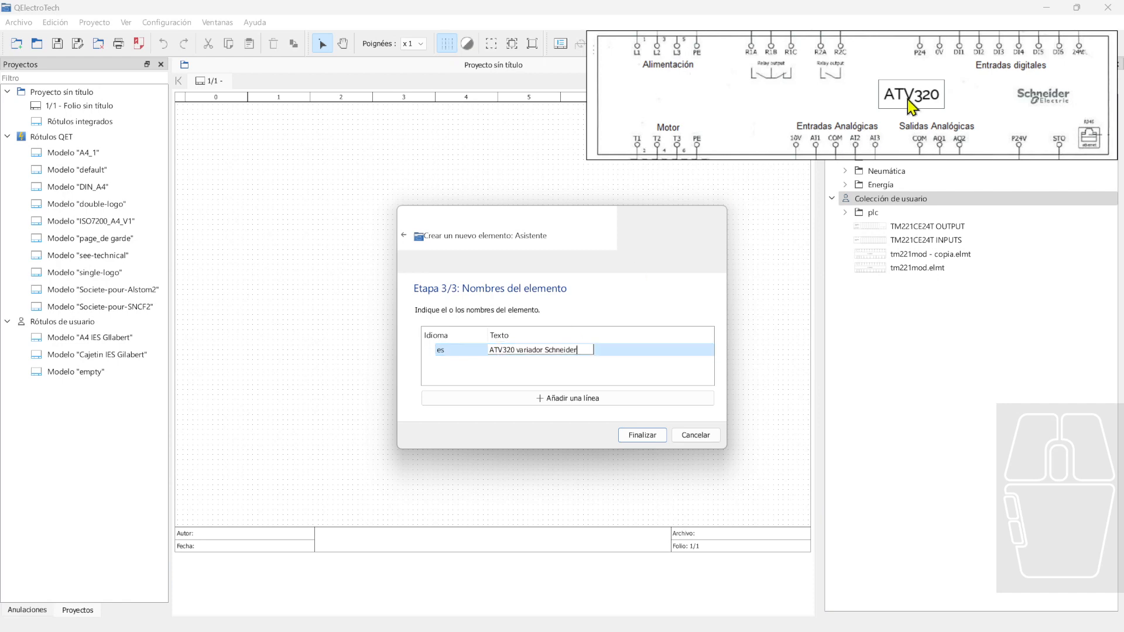
{"action": "left_click_drag", "start_coordinate": [907, 99], "coordinate": [498, 120]}
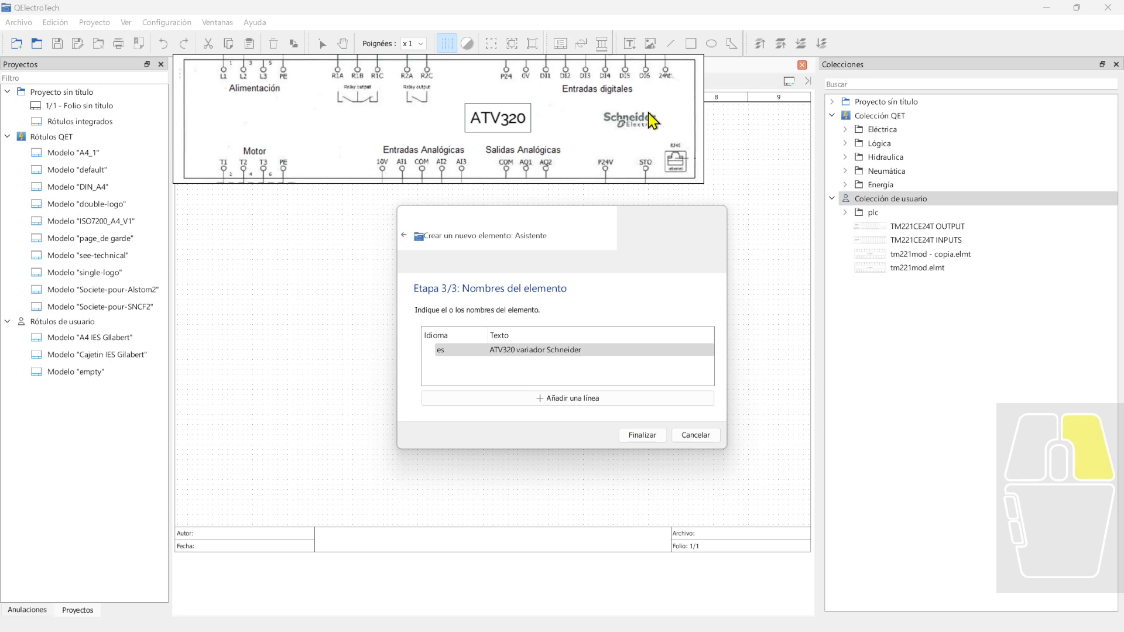
{"action": "left_click_drag", "start_coordinate": [653, 120], "coordinate": [649, 123]}
{"action": "left_click", "coordinate": [515, 351]}
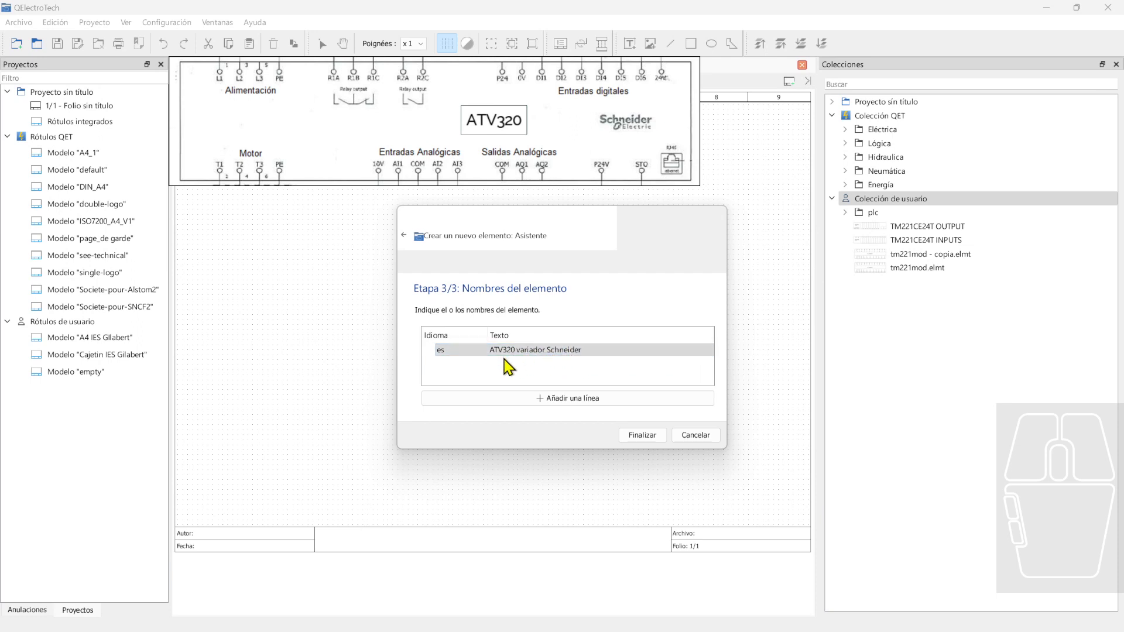
{"action": "left_click", "coordinate": [644, 438]}
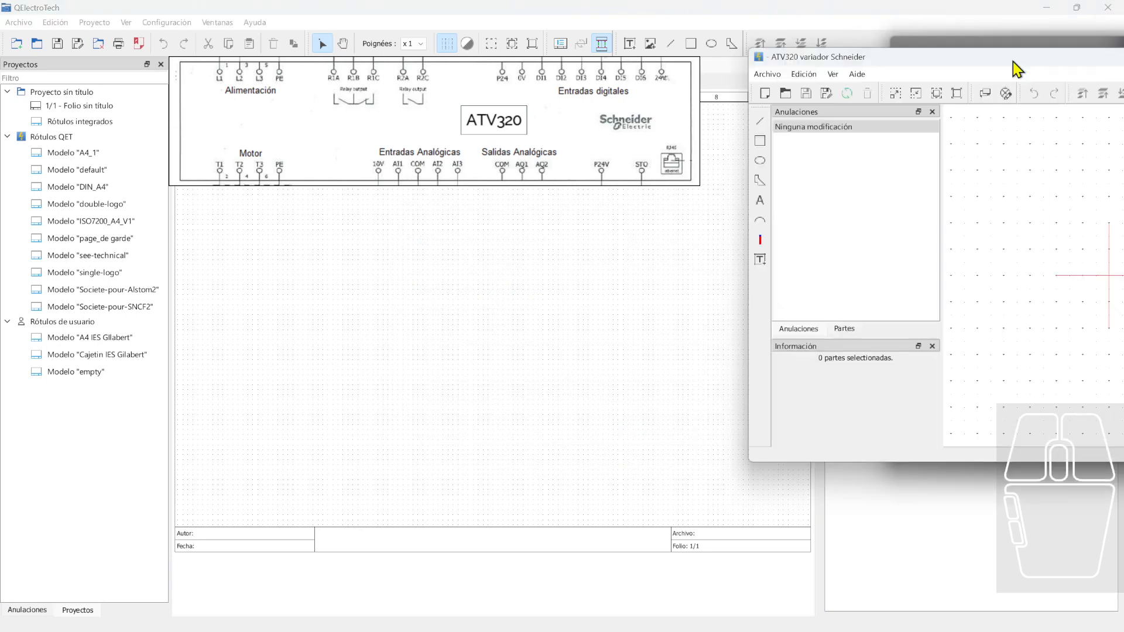
Maximise the new element's editor window and move the ATV320 reference image away from the area around the origin
{"action": "left_click_drag", "start_coordinate": [1016, 68], "coordinate": [507, 131]}
{"action": "left_click", "coordinate": [710, 134]}
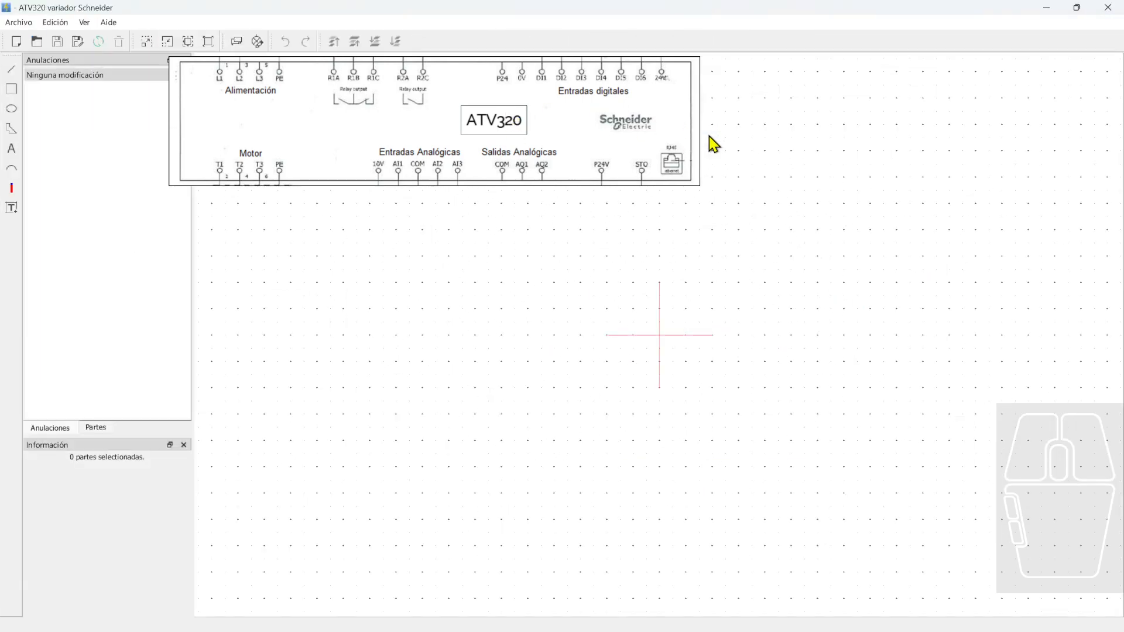
{"action": "scroll", "coordinate": [692, 310], "scroll_direction": "up", "scroll_amount": 3}
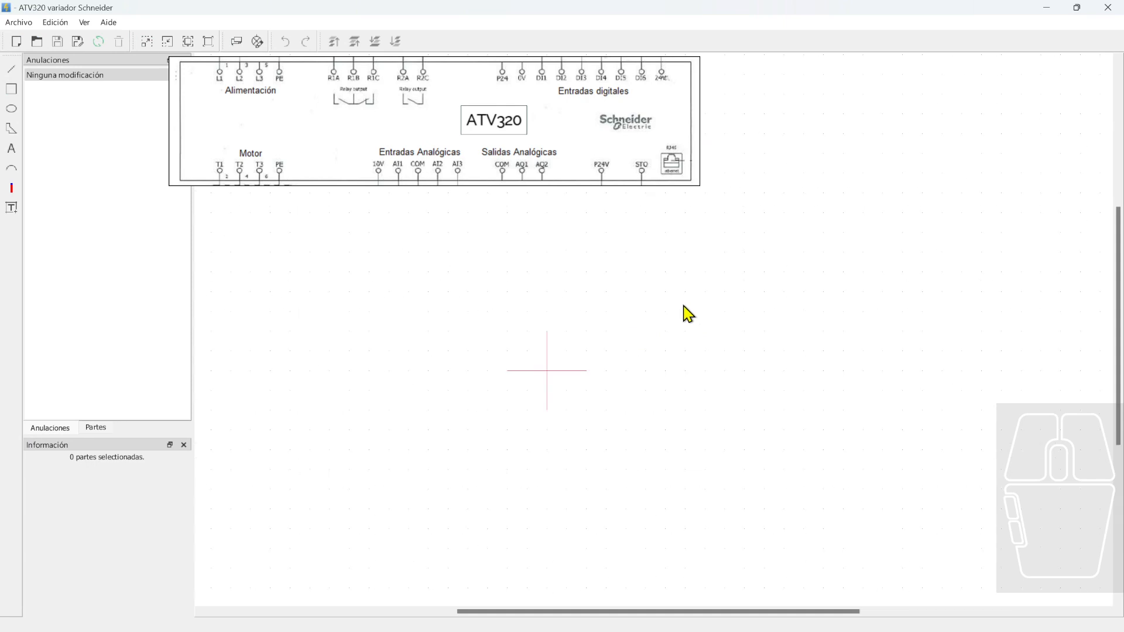
{"action": "mouse_move", "coordinate": [518, 131]}
{"action": "right_mouse_down"}
{"action": "mouse_move", "coordinate": [674, 146]}
{"action": "mouse_move", "coordinate": [929, 130]}
{"action": "right_mouse_up"}
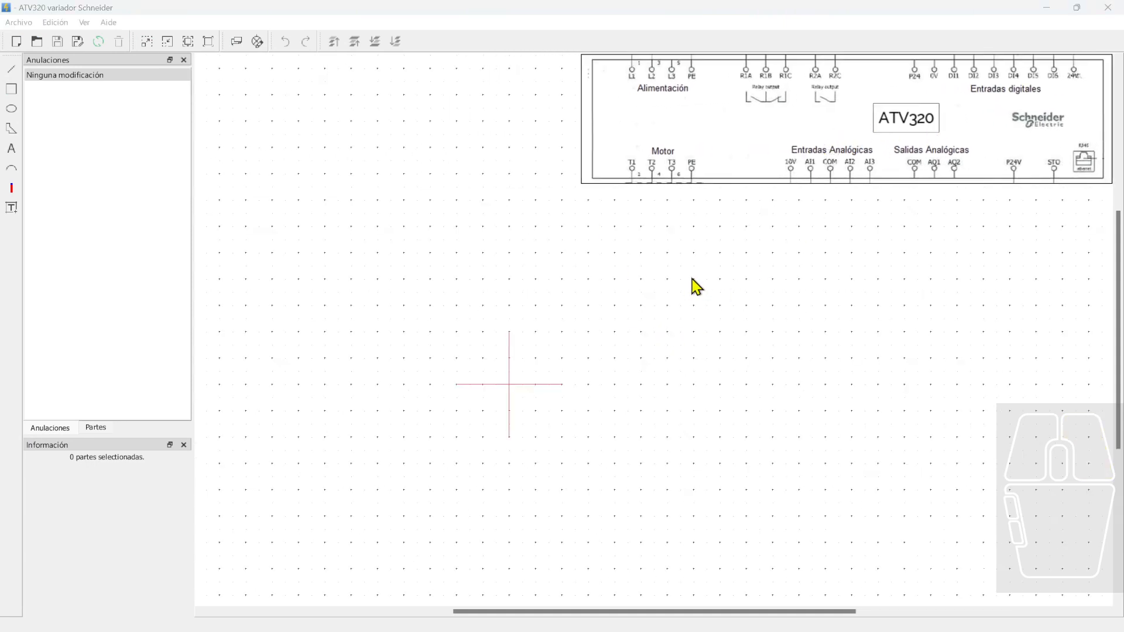
{"action": "left_click", "coordinate": [371, 213]}
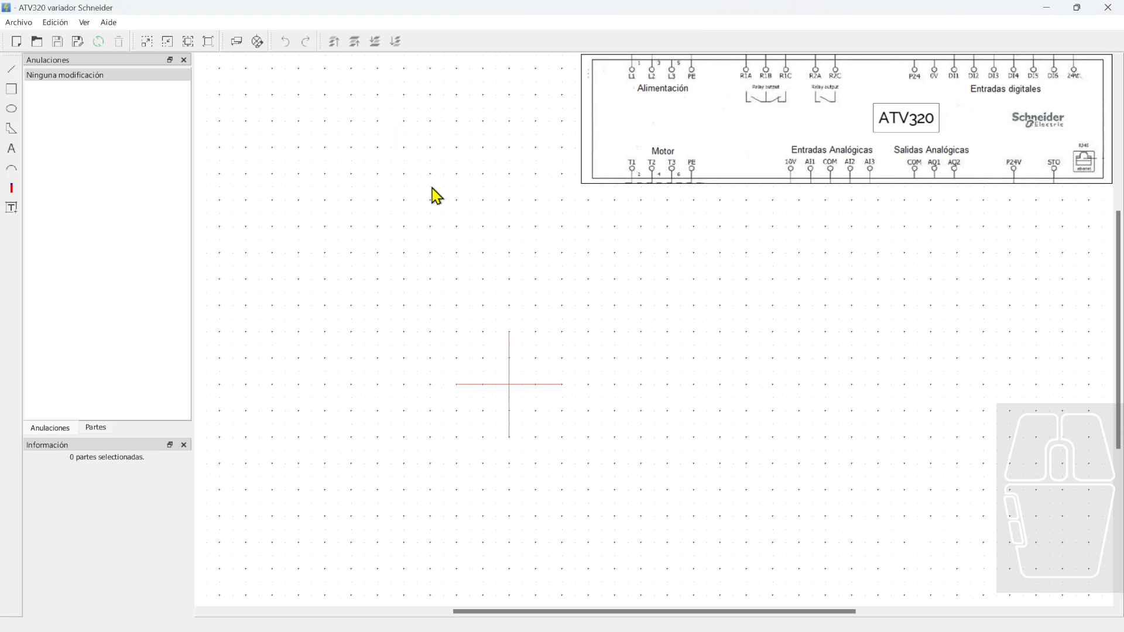
{"action": "scroll", "coordinate": [477, 269], "scroll_direction": "down", "scroll_amount": 2}
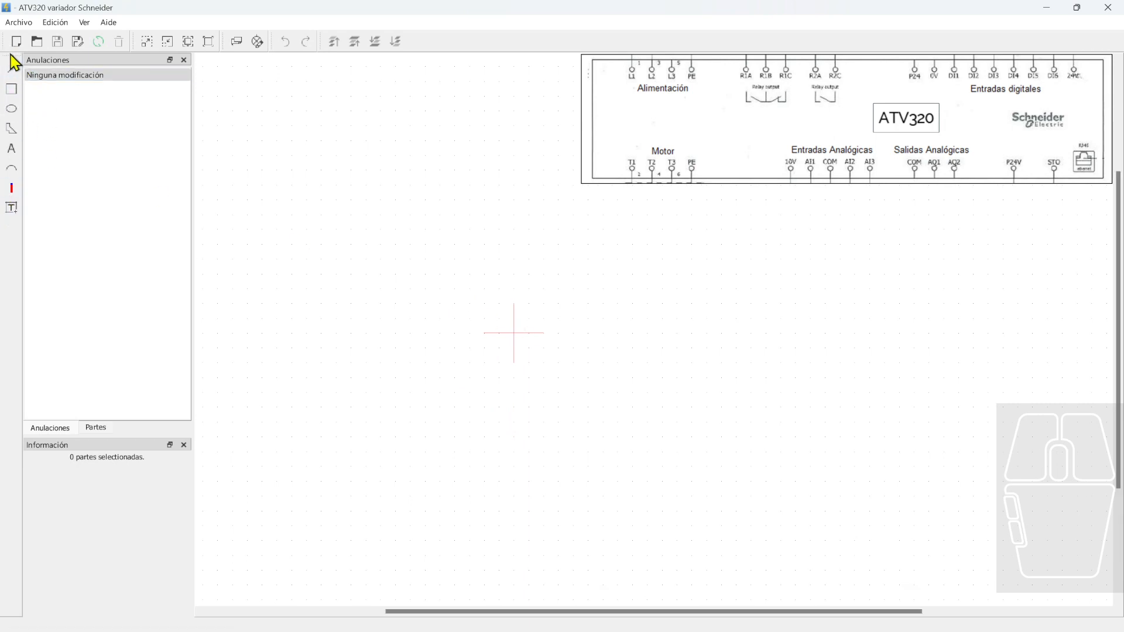
{"action": "mouse_move", "coordinate": [15, 65]}
{"action": "left_mouse_down"}
{"action": "mouse_move", "coordinate": [441, 25]}
{"action": "mouse_move", "coordinate": [428, 41]}
{"action": "left_mouse_up"}
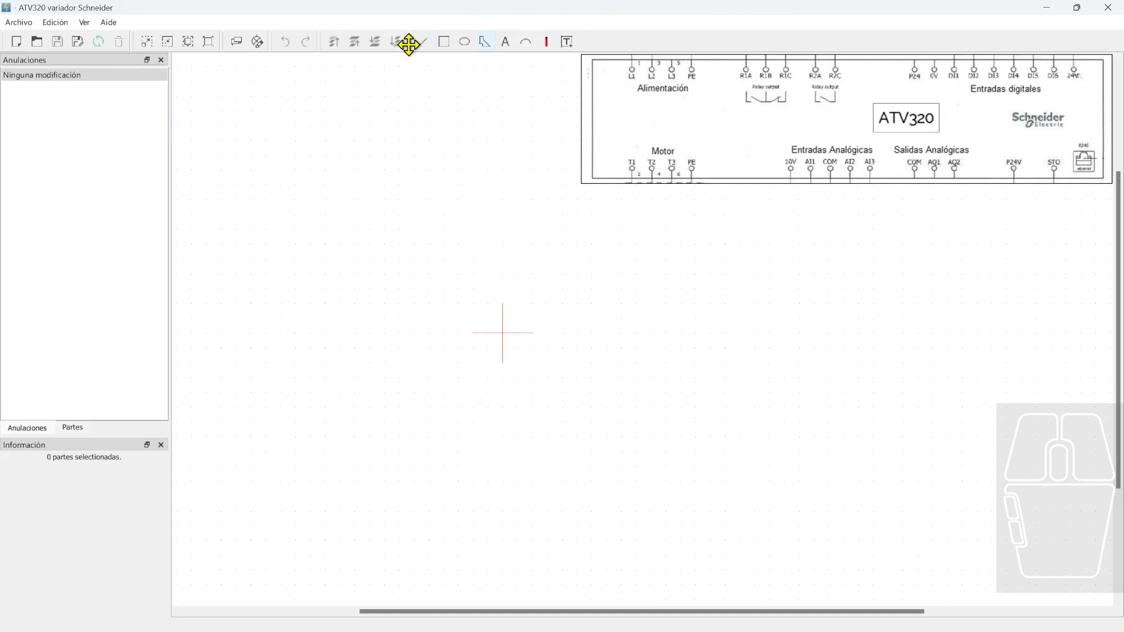
{"action": "mouse_move", "coordinate": [409, 44]}
{"action": "left_mouse_down"}
{"action": "mouse_move", "coordinate": [185, 103]}
{"action": "mouse_move", "coordinate": [7, 88]}
{"action": "left_mouse_up"}
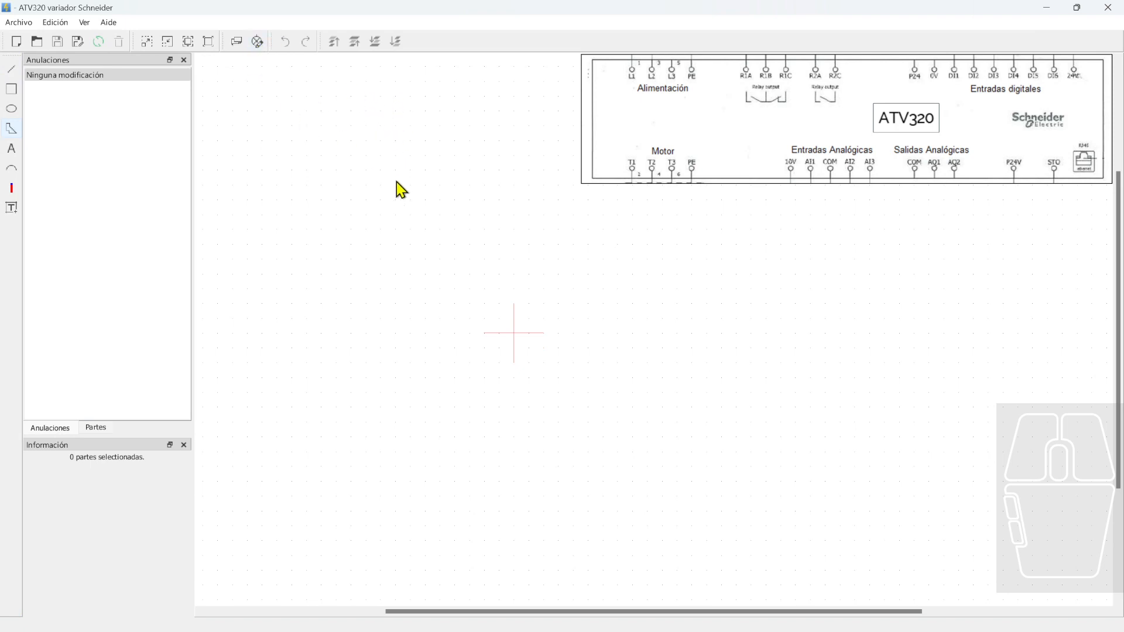
Draw a rectangle about 390 wide and 120 high around the origin as the drive's outline
{"action": "middle_click_drag", "start_coordinate": [374, 245], "coordinate": [469, 273]}
{"action": "left_click", "coordinate": [11, 89]}
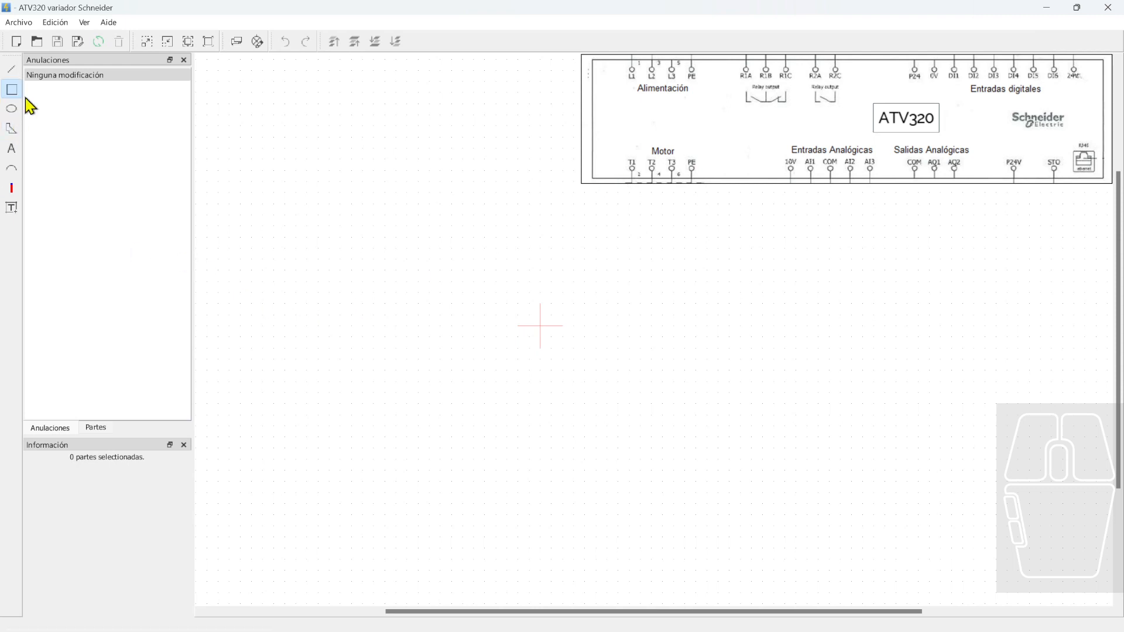
{"action": "left_click_drag", "start_coordinate": [352, 269], "coordinate": [785, 403]}
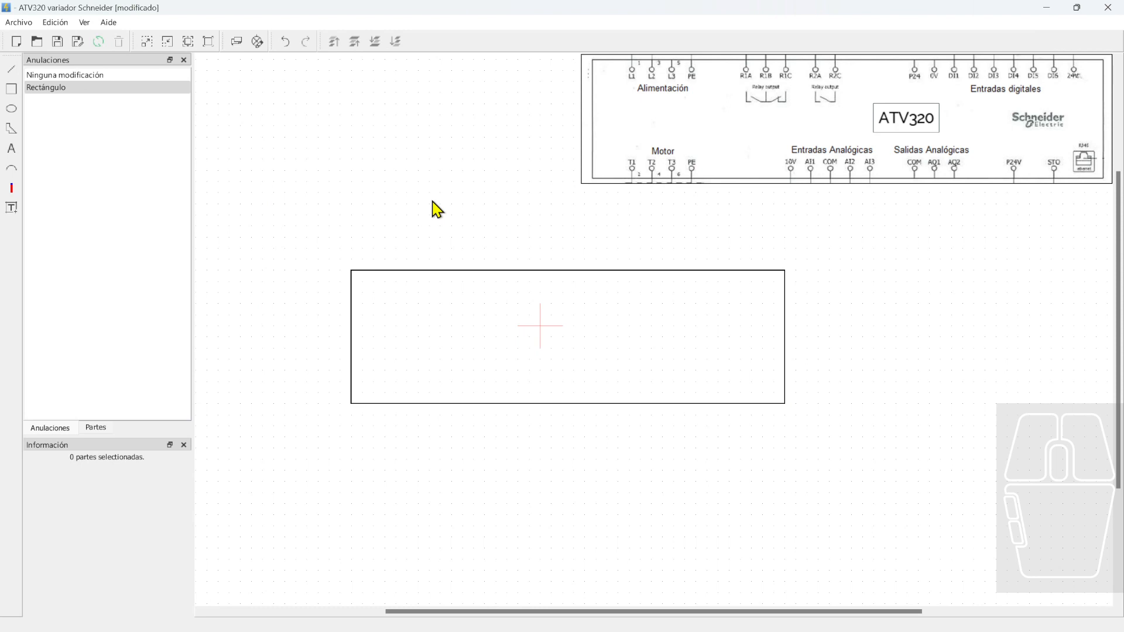
Place a dynamic text field above the rectangle's upper-left corner and select it
{"action": "left_click", "coordinate": [11, 208]}
{"action": "left_click", "coordinate": [337, 177]}
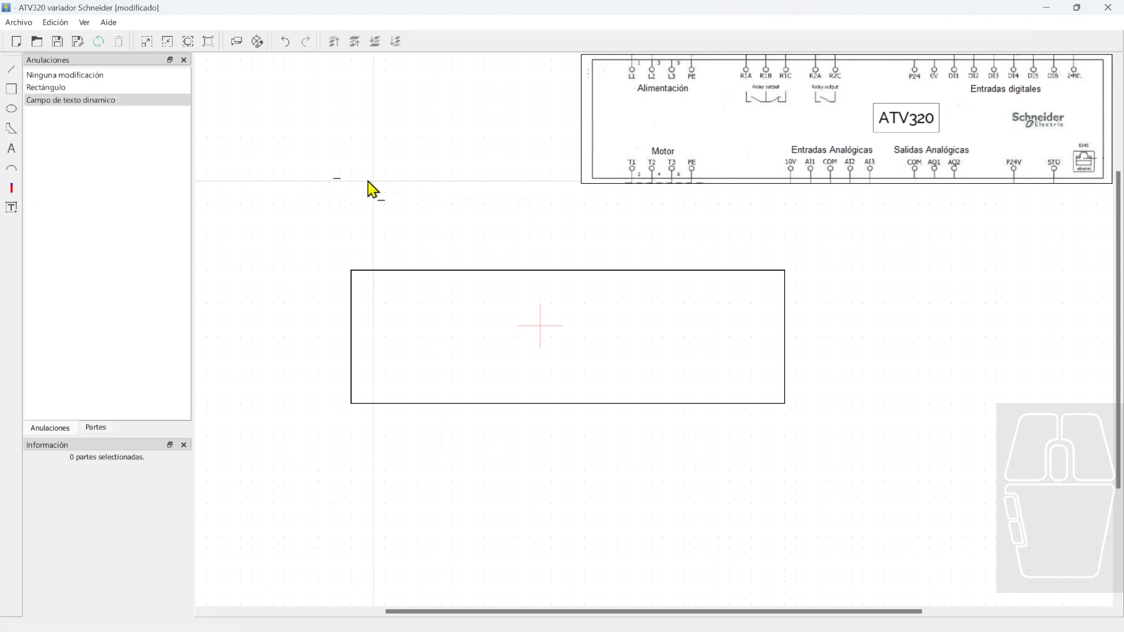
{"action": "right_click", "coordinate": [267, 162]}
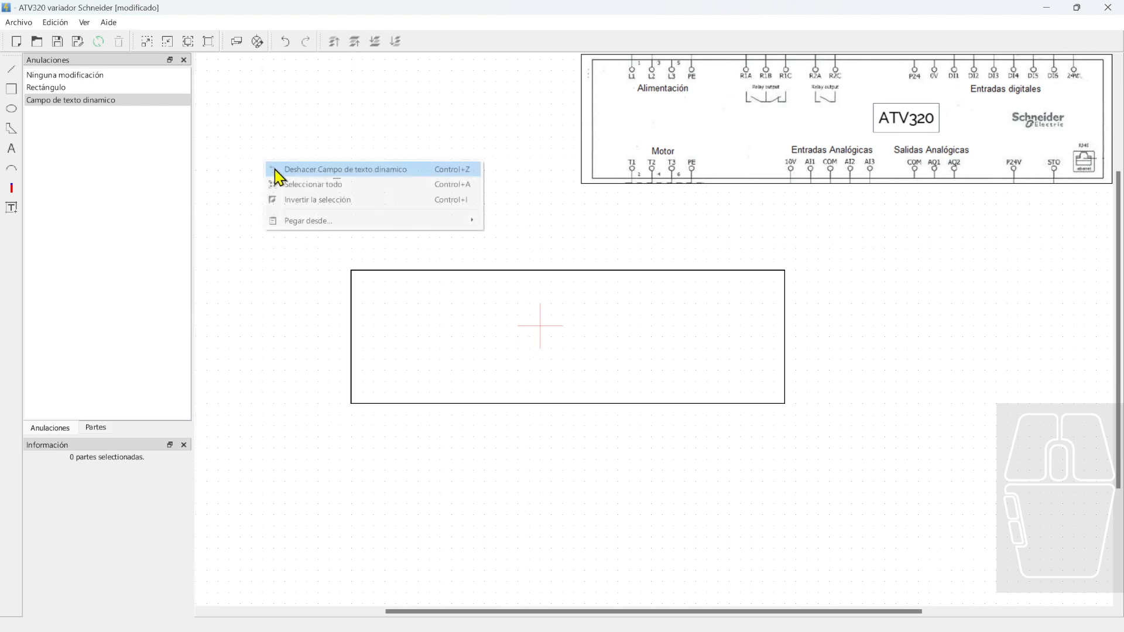
{"action": "left_click", "coordinate": [344, 118]}
{"action": "left_click", "coordinate": [337, 176]}
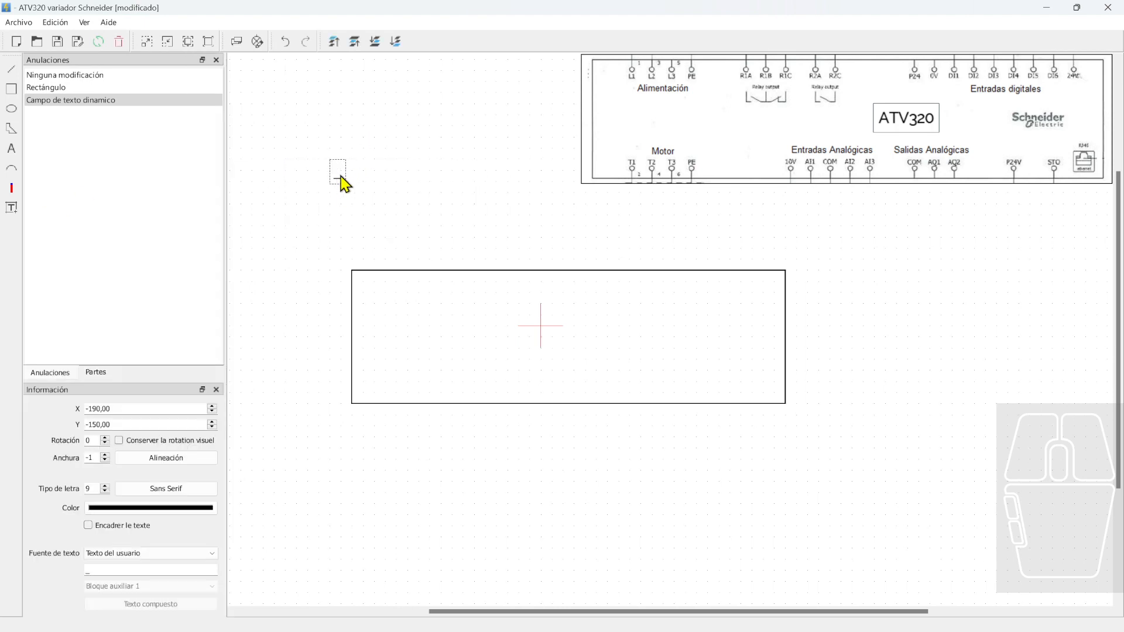
Set the text field's user text to 10 x 125 and move it to about X -170, Y -160
{"action": "double_click", "coordinate": [126, 571]}
{"action": "type", "text": "10 x 125"}
{"action": "key", "text": "Return"}
{"action": "left_click", "coordinate": [423, 258]}
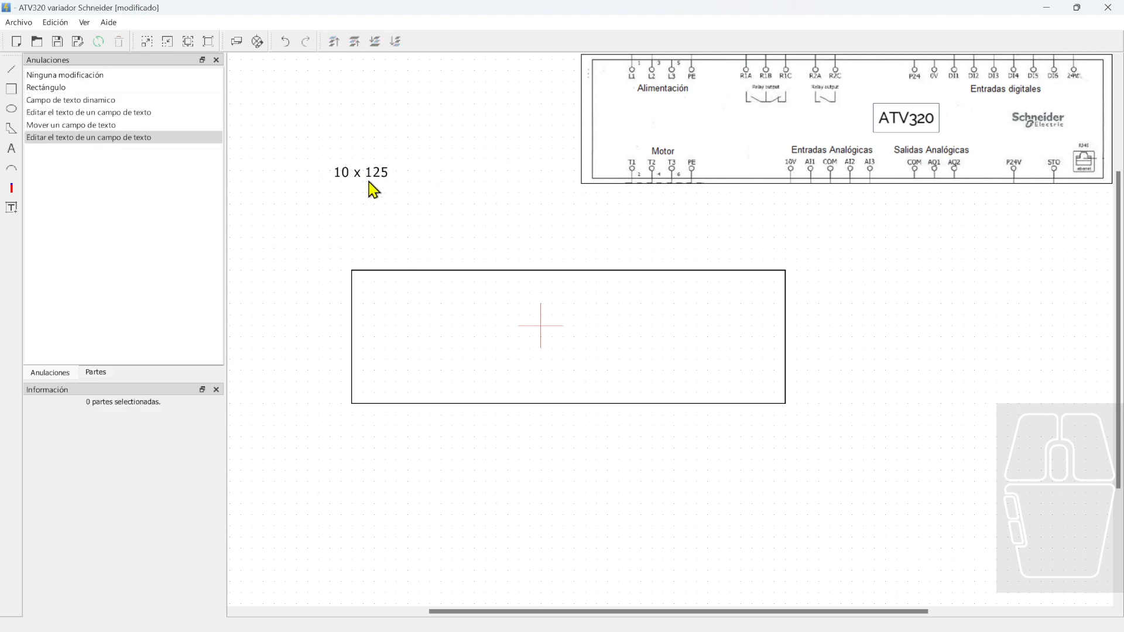
{"action": "left_click_drag", "start_coordinate": [370, 185], "coordinate": [392, 173]}
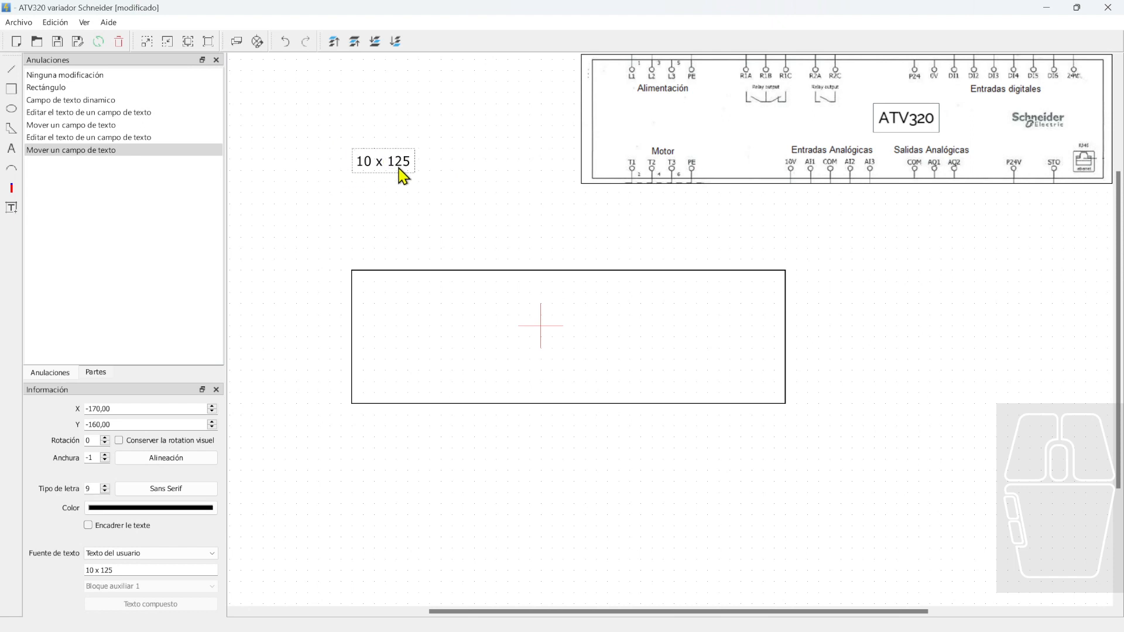
Set the rectangle's width to 800
{"action": "left_click", "coordinate": [409, 271]}
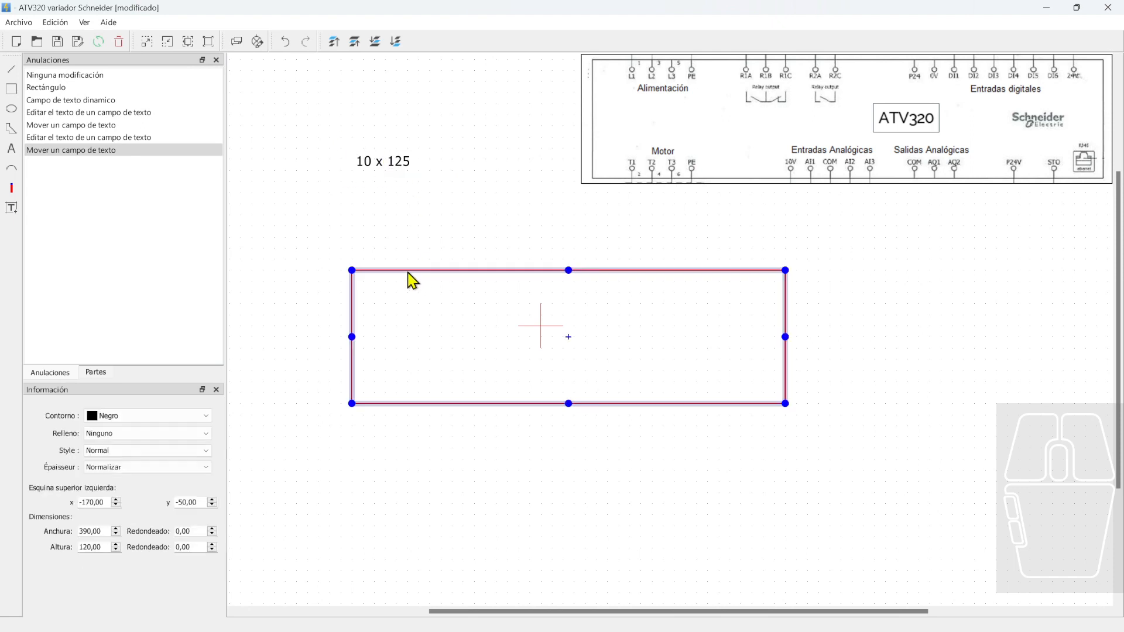
{"action": "left_click", "coordinate": [359, 241]}
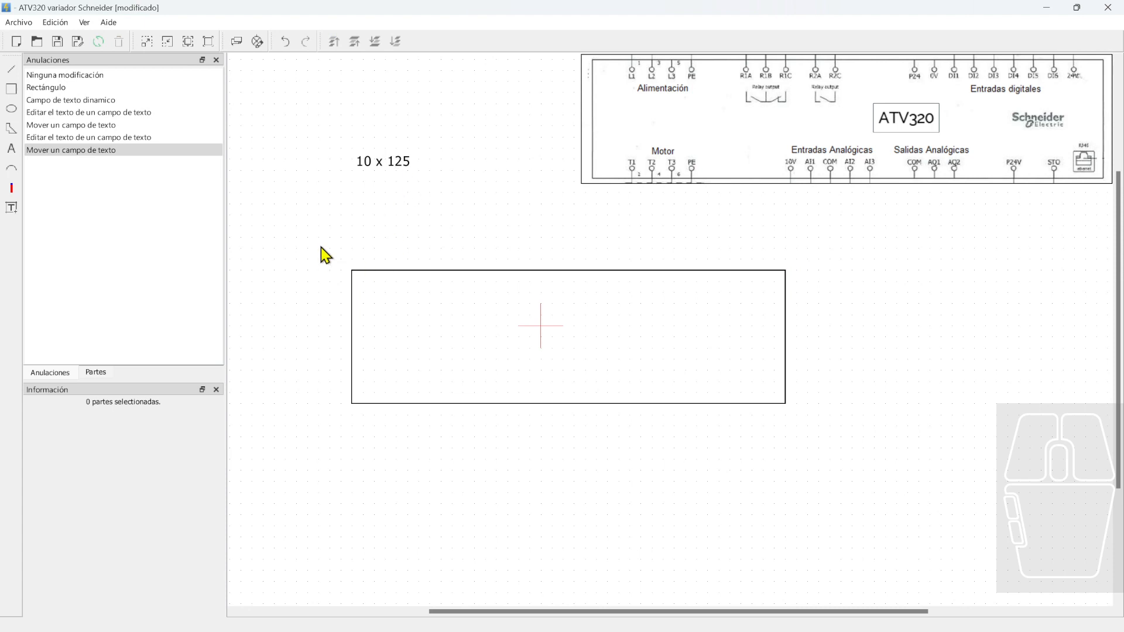
{"action": "left_click", "coordinate": [371, 270]}
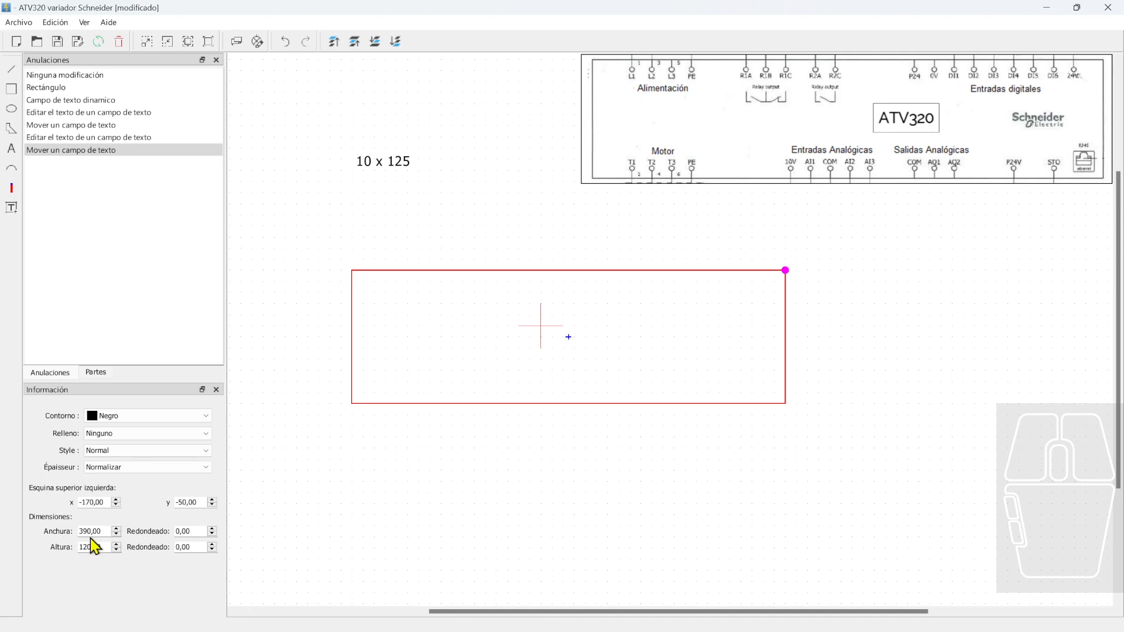
{"action": "left_click_drag", "start_coordinate": [80, 532], "coordinate": [105, 532]}
{"action": "left_click", "coordinate": [400, 470]}
{"action": "scroll", "coordinate": [459, 419], "scroll_direction": "down", "scroll_amount": 5}
{"action": "scroll", "coordinate": [531, 431], "scroll_direction": "up", "scroll_amount": 3}
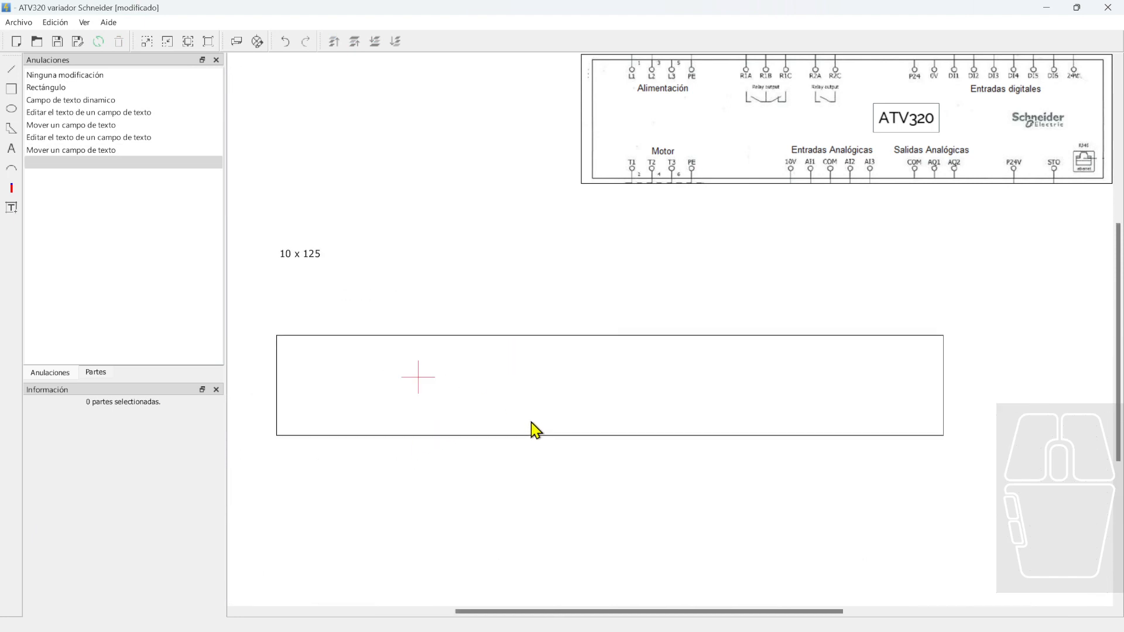
Shift the rectangle along X until it is centred horizontally on the origin
{"action": "left_click_drag", "start_coordinate": [638, 436], "coordinate": [488, 435]}
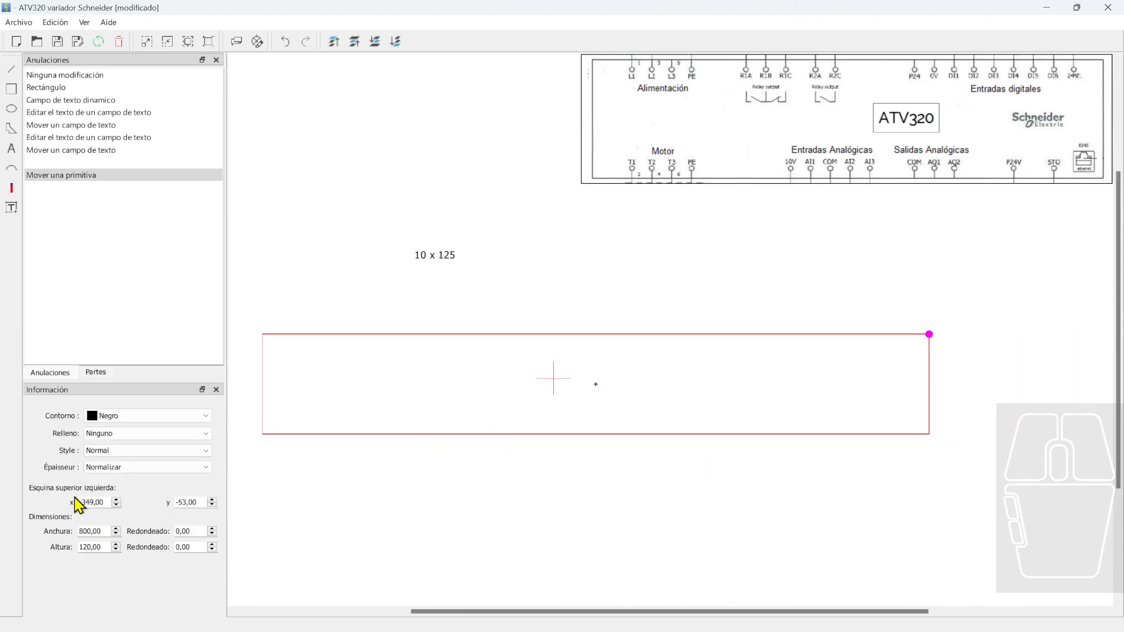
{"action": "double_click", "coordinate": [105, 502]}
{"action": "left_click", "coordinate": [295, 499]}
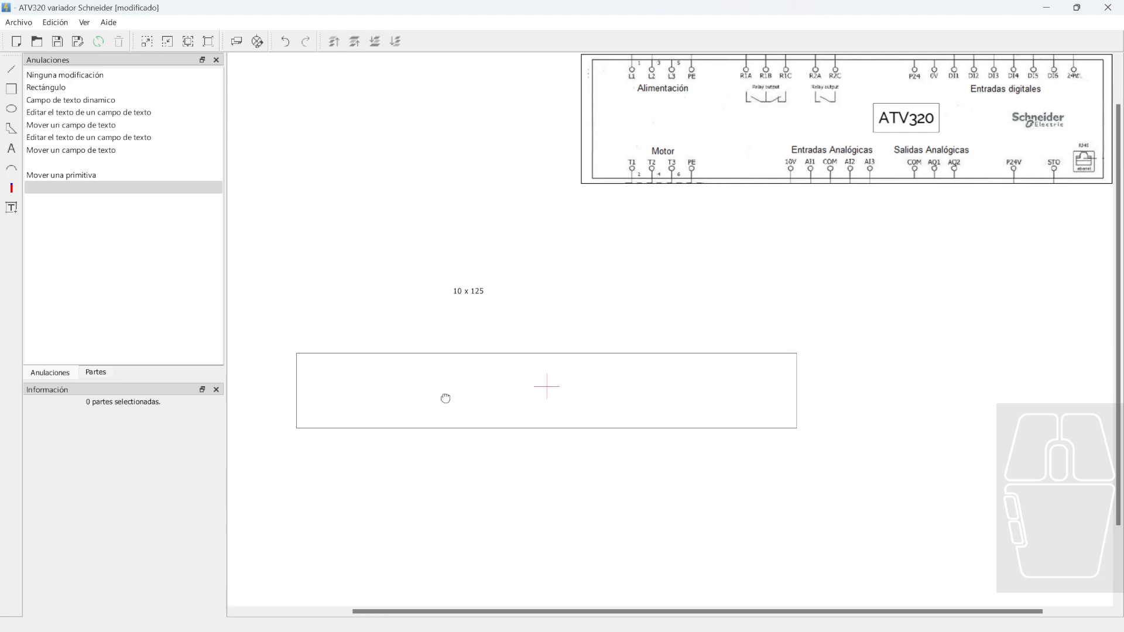
Set the rectangle's height to 140
{"action": "scroll", "coordinate": [446, 407], "scroll_direction": "up", "scroll_amount": 1}
{"action": "left_click", "coordinate": [459, 433]}
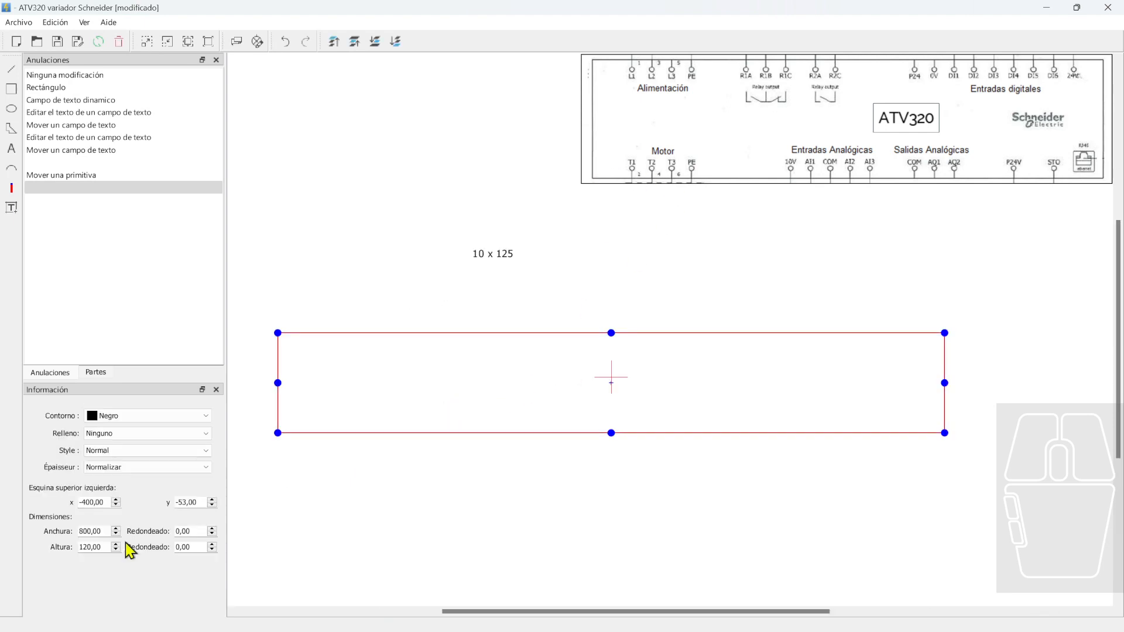
{"action": "double_click", "coordinate": [102, 544]}
{"action": "type", "text": "140"}
{"action": "left_click", "coordinate": [384, 529]}
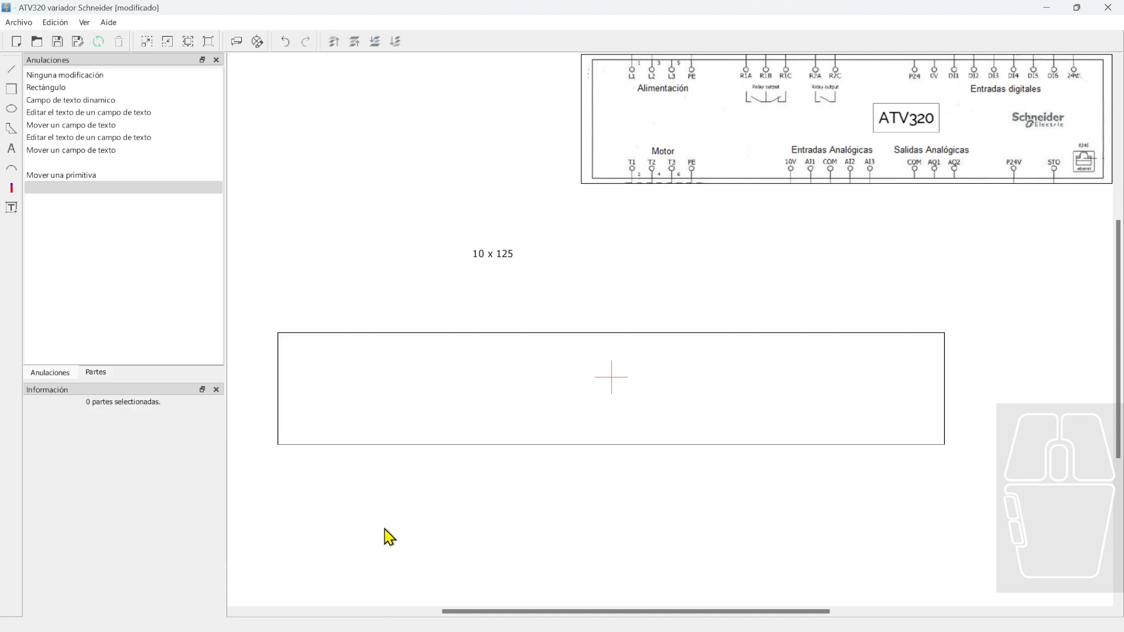
Set the Y coordinate of the rectangle's upper-left corner to -70 and check its centring on the origin
{"action": "left_click", "coordinate": [348, 450]}
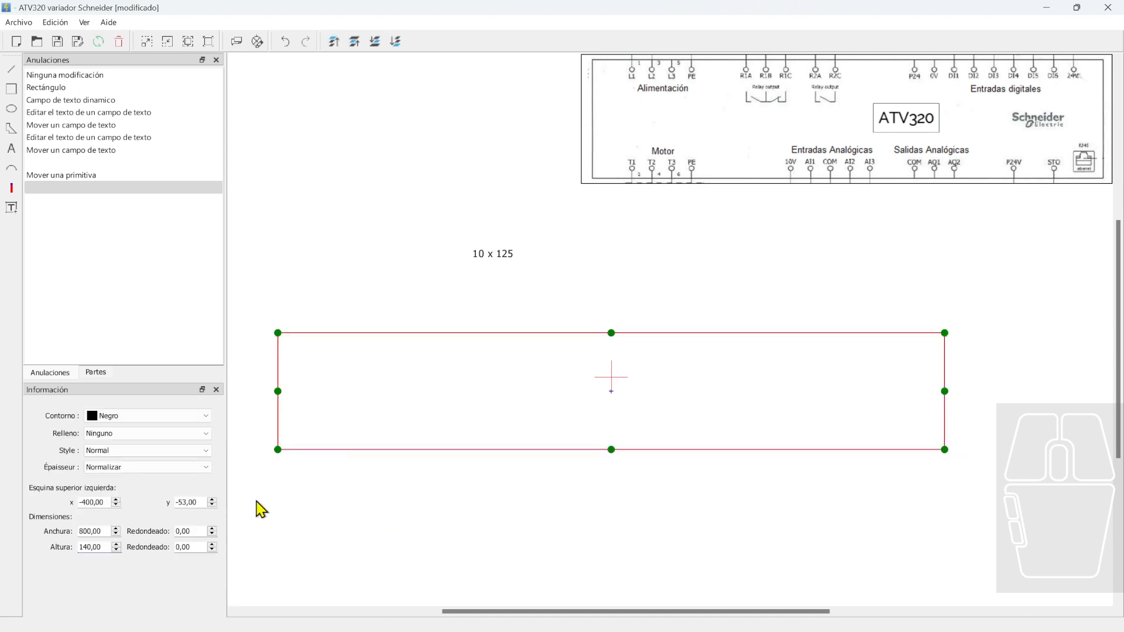
{"action": "left_click_drag", "start_coordinate": [196, 501], "coordinate": [177, 504]}
{"action": "type", "text": "70"}
{"action": "key", "text": "Return"}
{"action": "scroll", "coordinate": [632, 413], "scroll_direction": "up", "scroll_amount": 8}
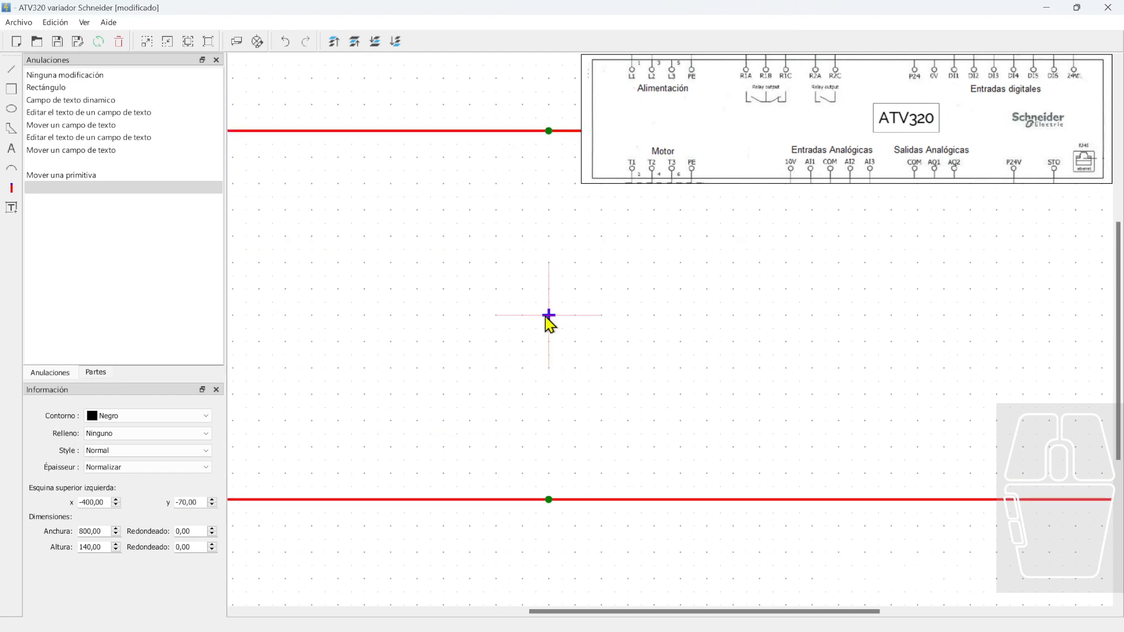
{"action": "scroll", "coordinate": [548, 320], "scroll_direction": "down", "scroll_amount": 4}
{"action": "left_click", "coordinate": [585, 518]}
Delete the "10 x 125" dynamic text field above the rectangle
{"action": "scroll", "coordinate": [364, 313], "scroll_direction": "up", "scroll_amount": 5}
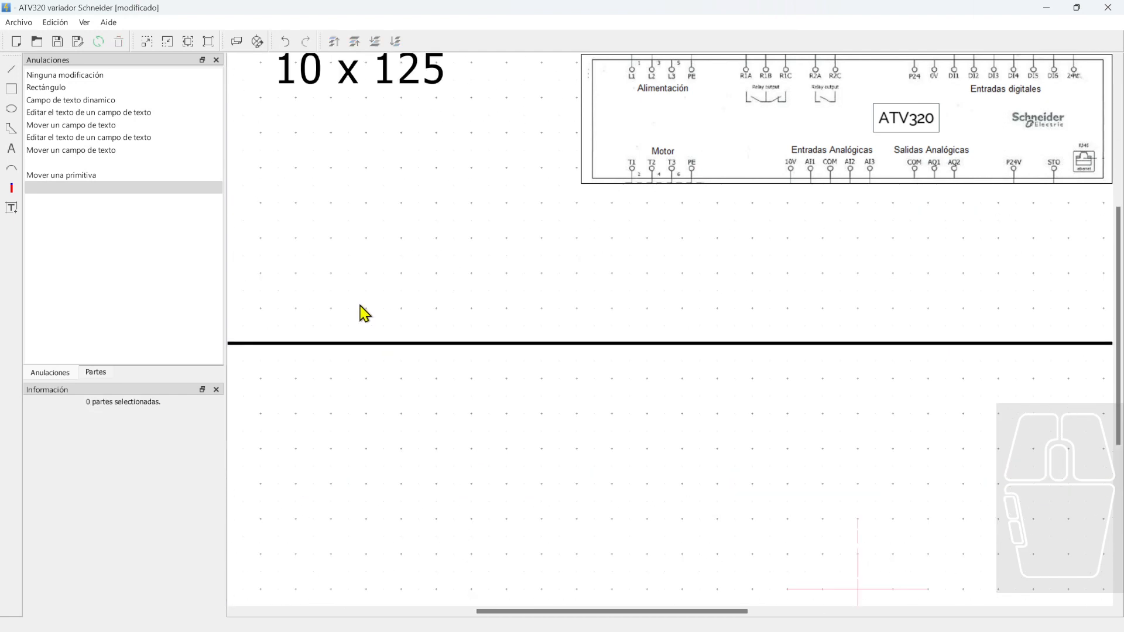
{"action": "scroll", "coordinate": [363, 313], "scroll_direction": "down", "scroll_amount": 1}
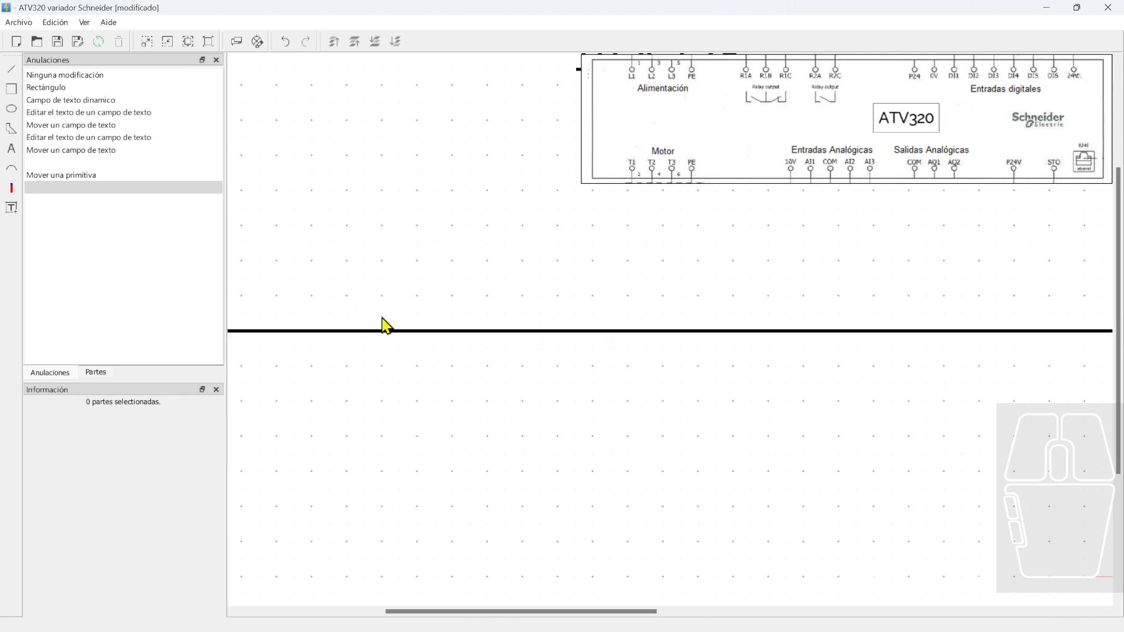
{"action": "scroll", "coordinate": [386, 324], "scroll_direction": "down", "scroll_amount": 2}
{"action": "scroll", "coordinate": [374, 348], "scroll_direction": "up", "scroll_amount": 1}
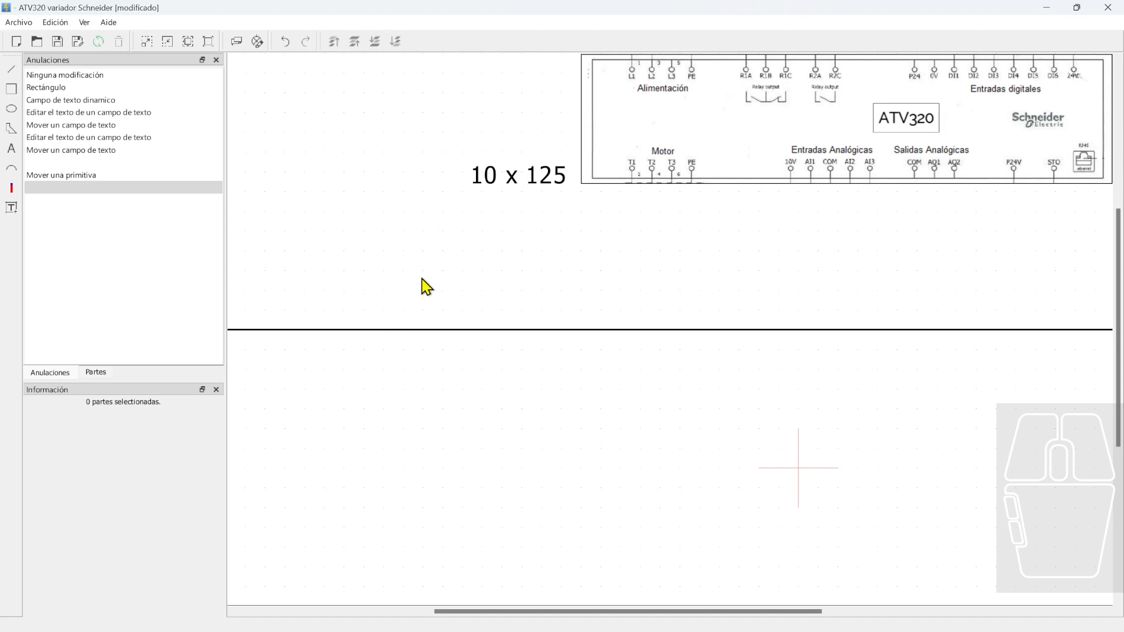
{"action": "scroll", "coordinate": [405, 351], "scroll_direction": "down", "scroll_amount": 3}
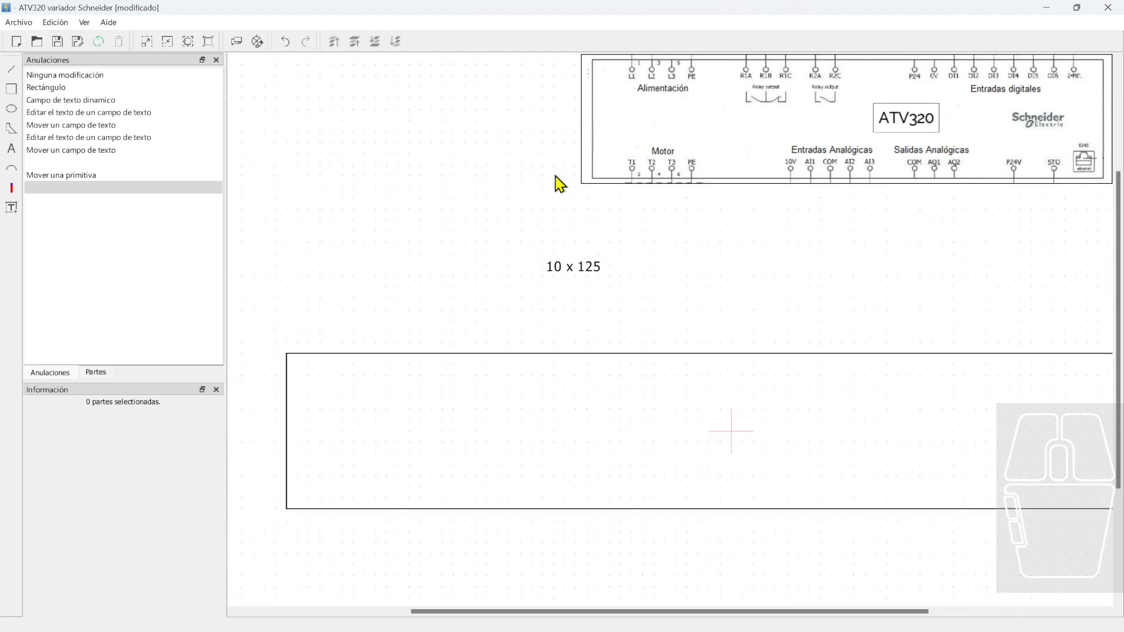
{"action": "left_click", "coordinate": [580, 275]}
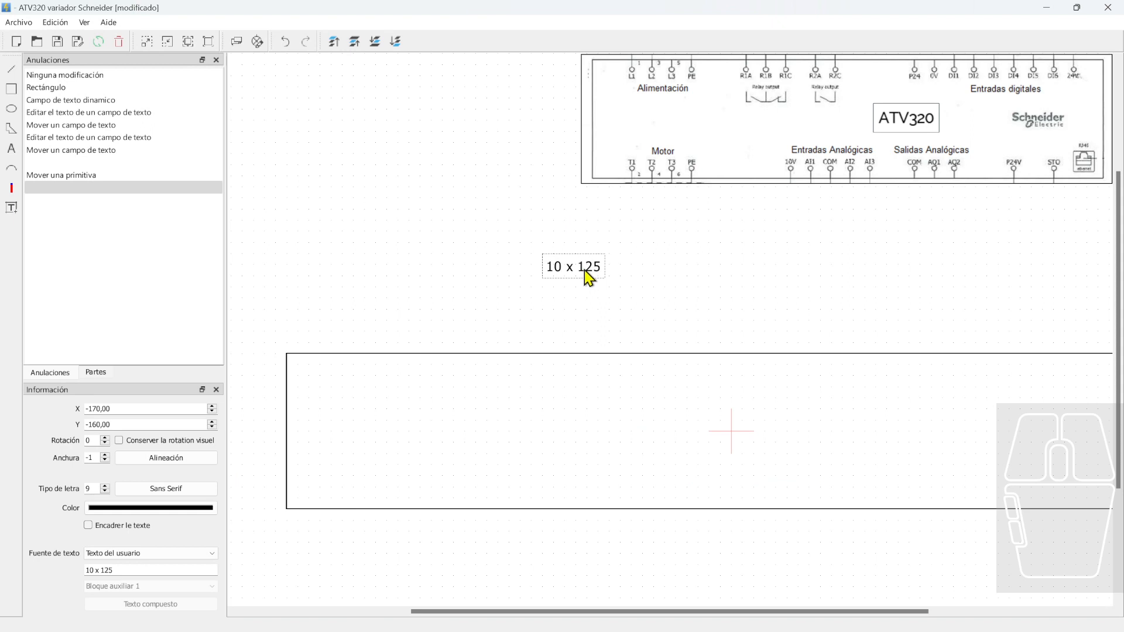
{"action": "key", "text": "Delete"}
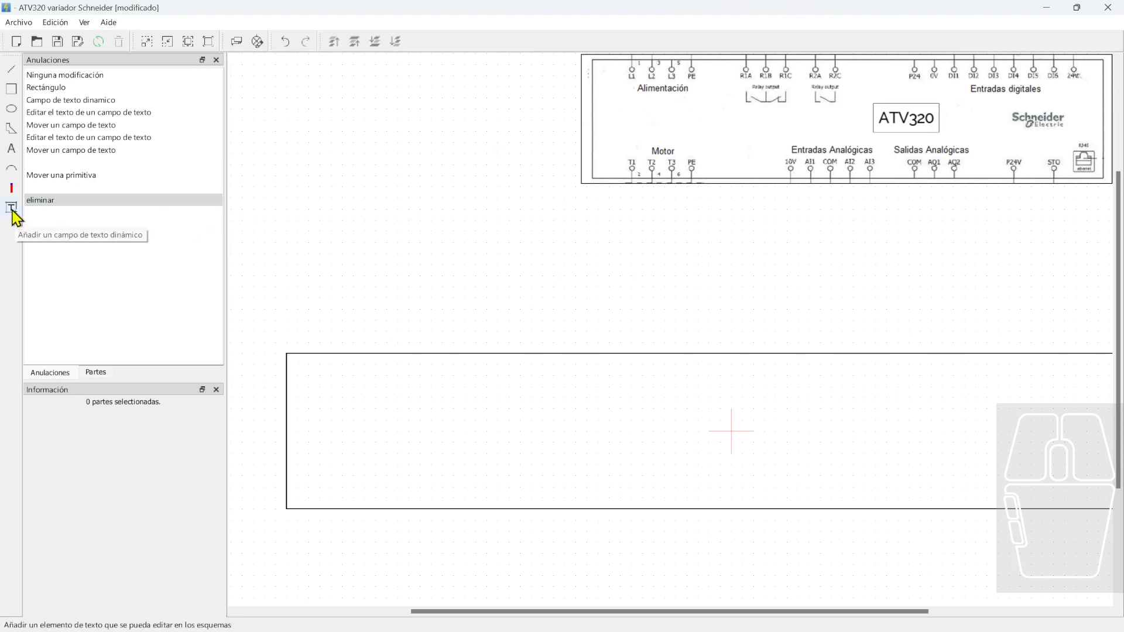
Place a static text inside the rectangle near its upper-left corner, at X -370, Y -50
{"action": "left_click", "coordinate": [11, 150]}
{"action": "left_click", "coordinate": [343, 377]}
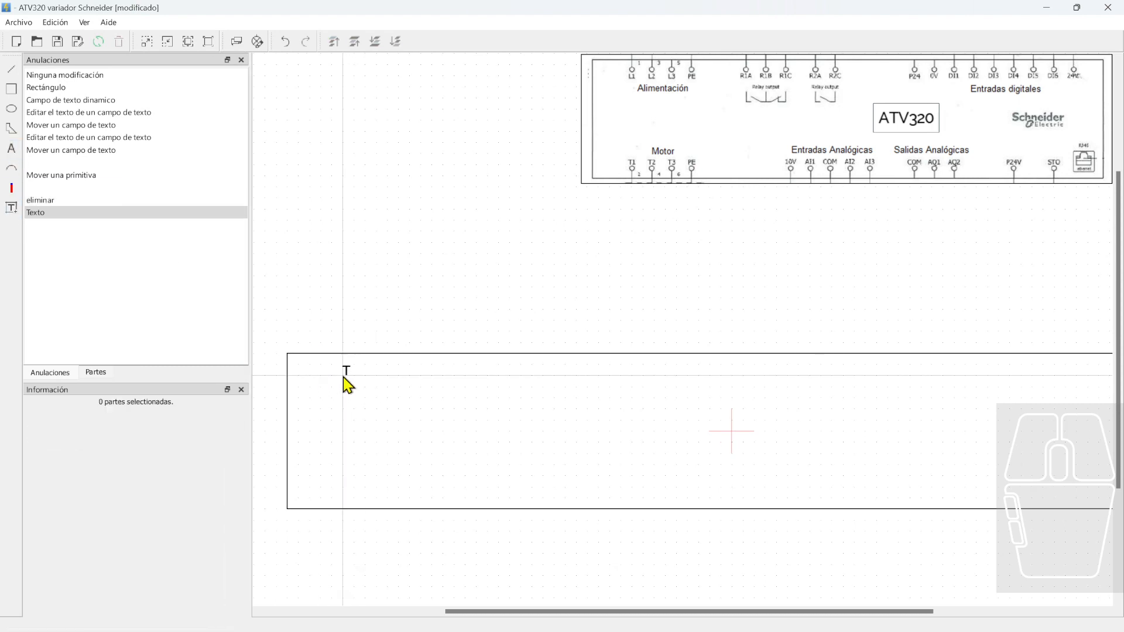
{"action": "right_click", "coordinate": [355, 306]}
{"action": "left_click", "coordinate": [346, 371]}
{"action": "left_click_drag", "start_coordinate": [354, 371], "coordinate": [321, 371]}
Change the static text to L1 and position it at X -380, Y -50
{"action": "double_click", "coordinate": [322, 370]}
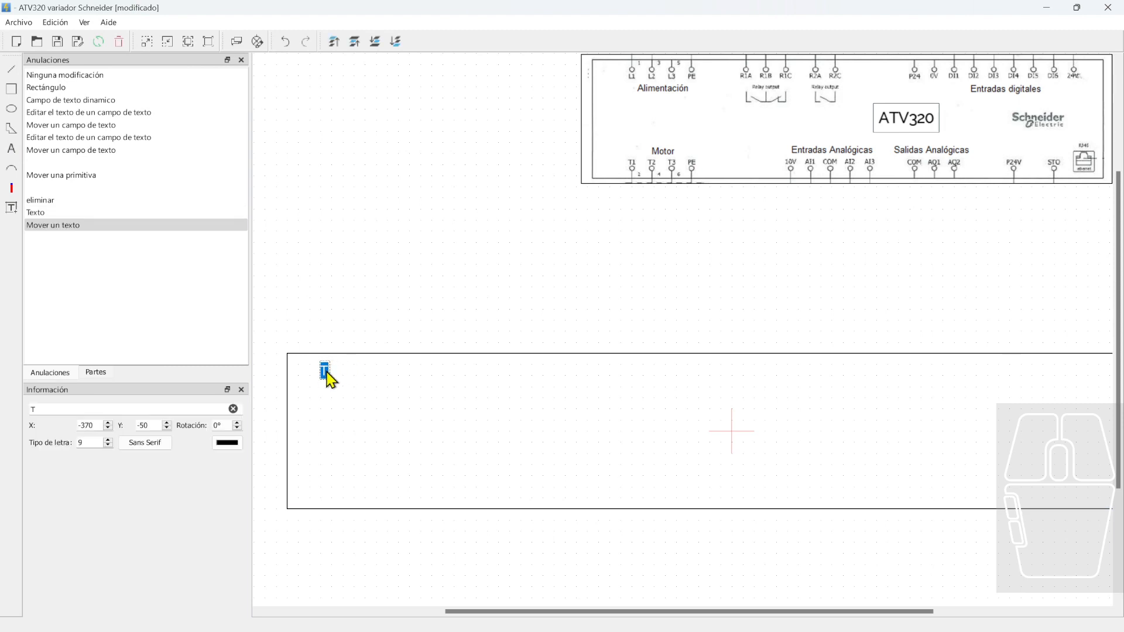
{"action": "type", "text": "L1"}
{"action": "key", "text": "Return"}
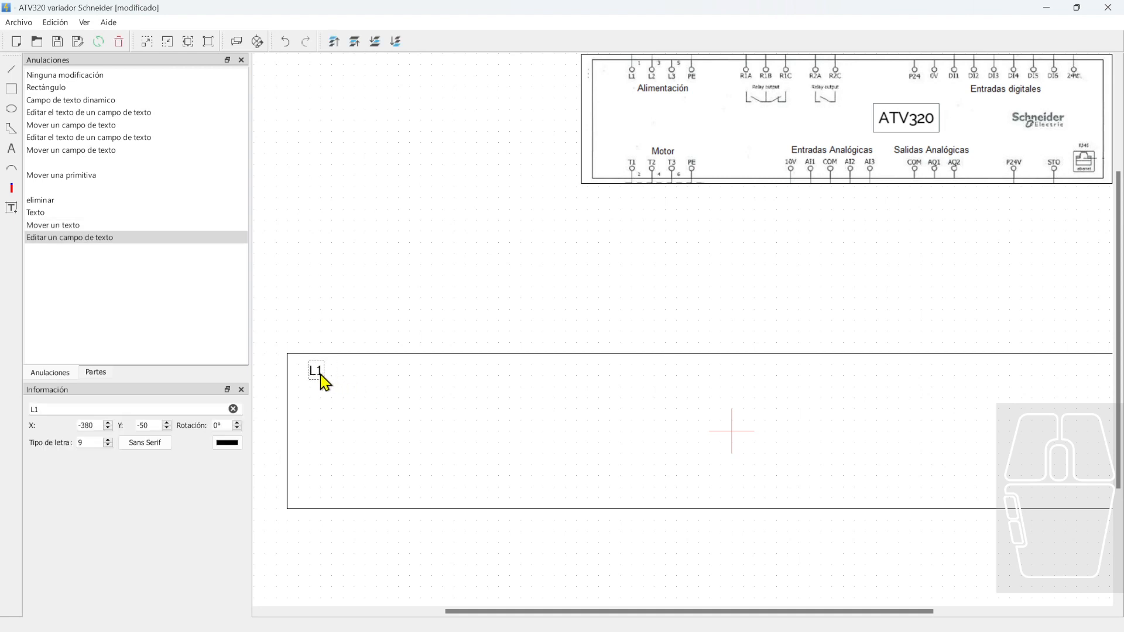
{"action": "mouse_move", "coordinate": [323, 381]}
{"action": "left_mouse_down"}
{"action": "mouse_move", "coordinate": [323, 391]}
{"action": "mouse_move", "coordinate": [324, 381]}
{"action": "left_mouse_up"}
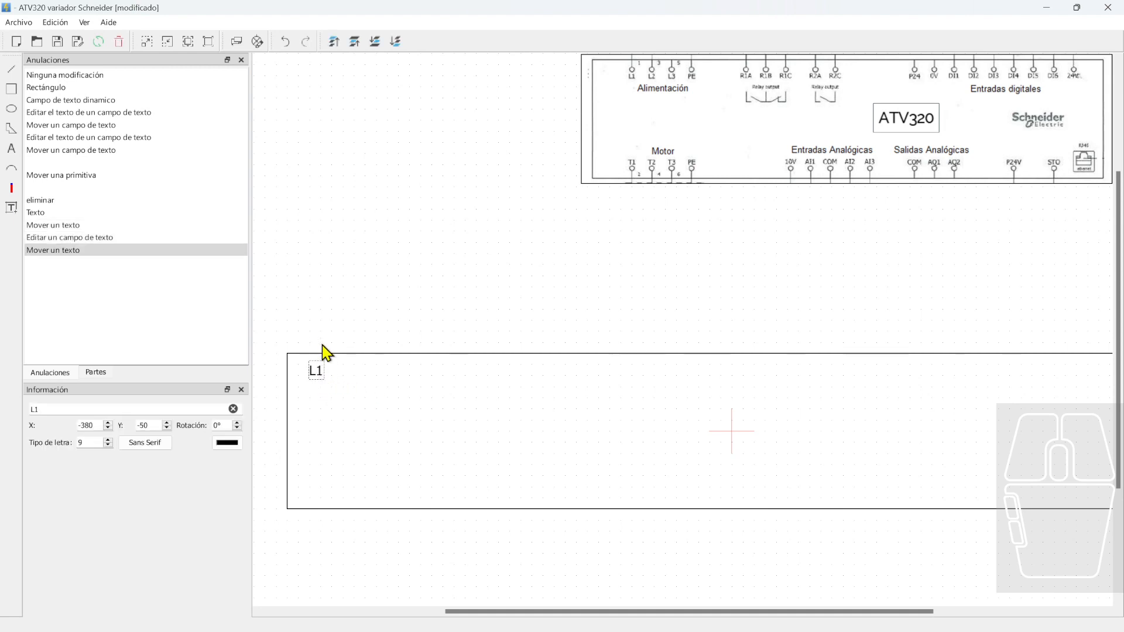
{"action": "left_click", "coordinate": [323, 353]}
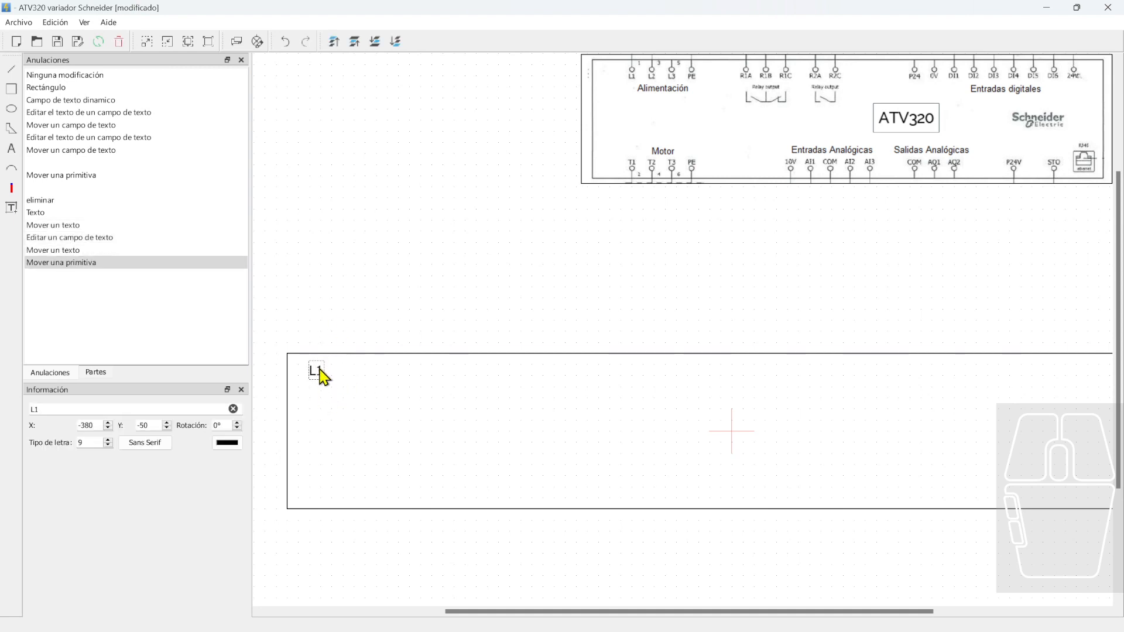
Paste two copies of the L1 label to its right and change their texts to L2 and L3
{"action": "key", "text": "ctrl+v"}
{"action": "key", "text": "ctrl+v"}
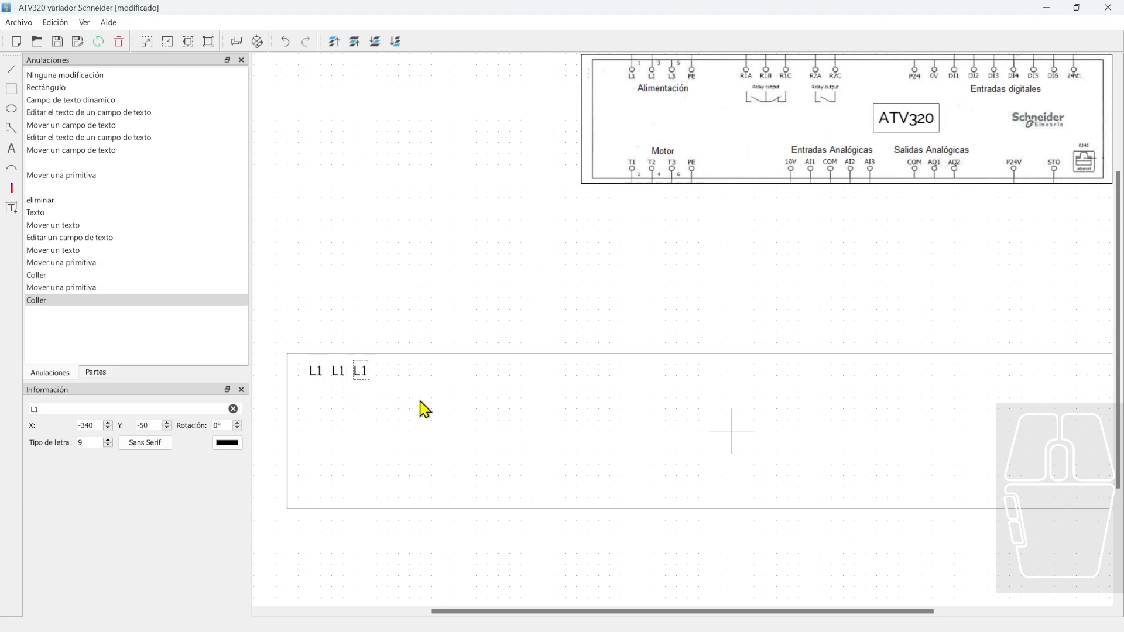
{"action": "left_click", "coordinate": [339, 373]}
{"action": "key", "text": "BackSpace"}
{"action": "double_click", "coordinate": [364, 373]}
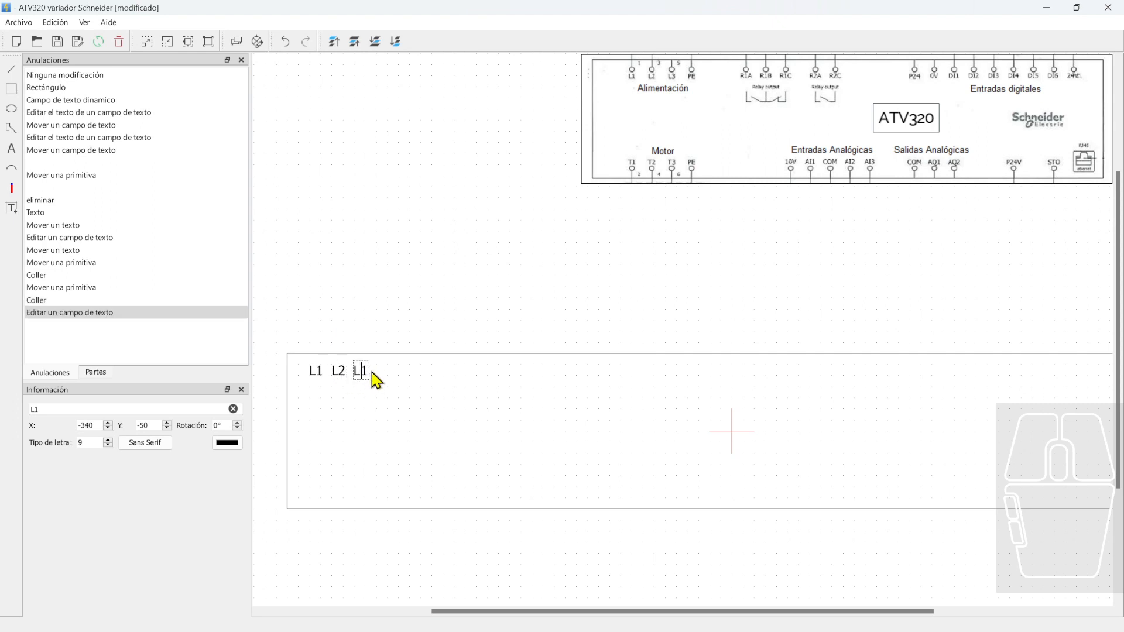
{"action": "type", "text": "3"}
{"action": "left_click", "coordinate": [374, 332]}
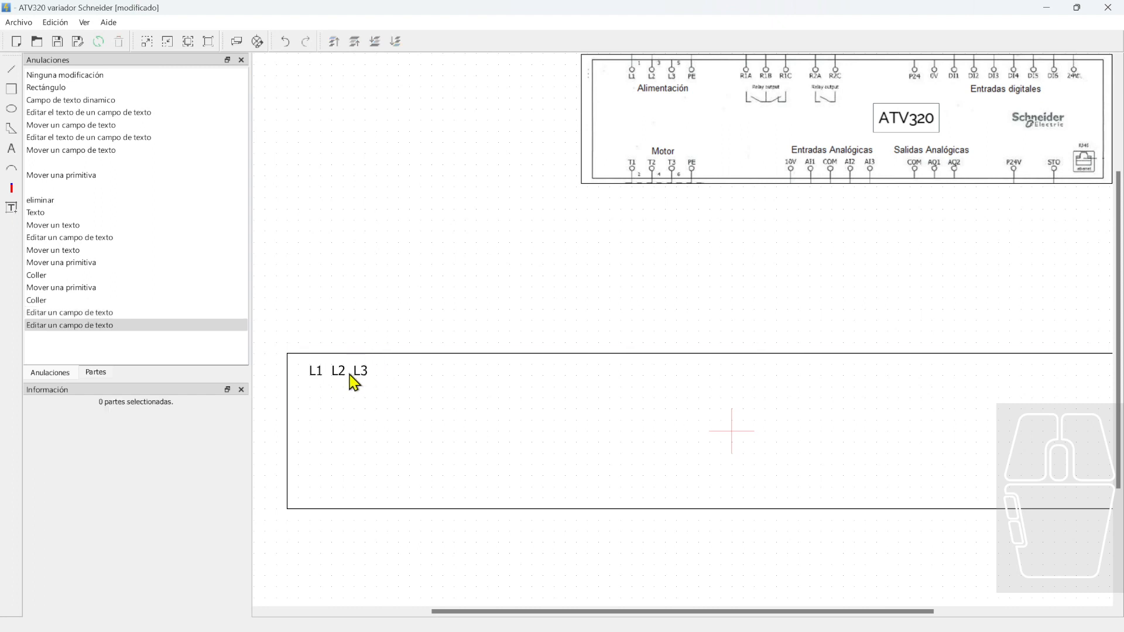
Shift the L3 and L2 labels right along the same row for even, wider spacing, with L2 at X -350
{"action": "left_click_drag", "start_coordinate": [367, 374], "coordinate": [376, 381]}
{"action": "left_click_drag", "start_coordinate": [345, 375], "coordinate": [355, 381]}
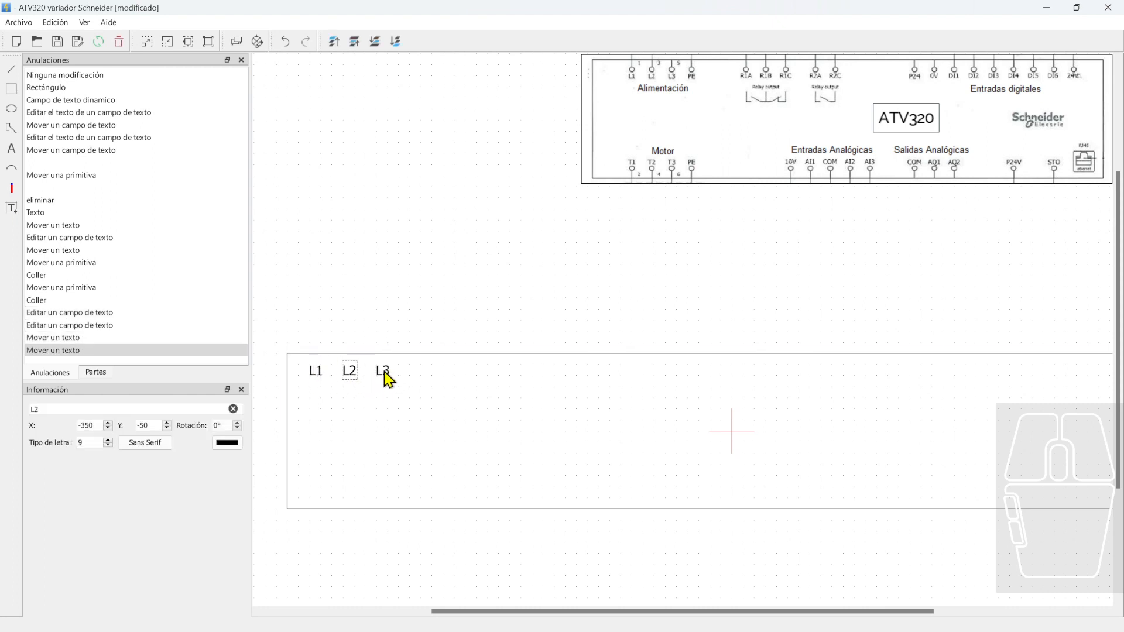
{"action": "left_click", "coordinate": [358, 316]}
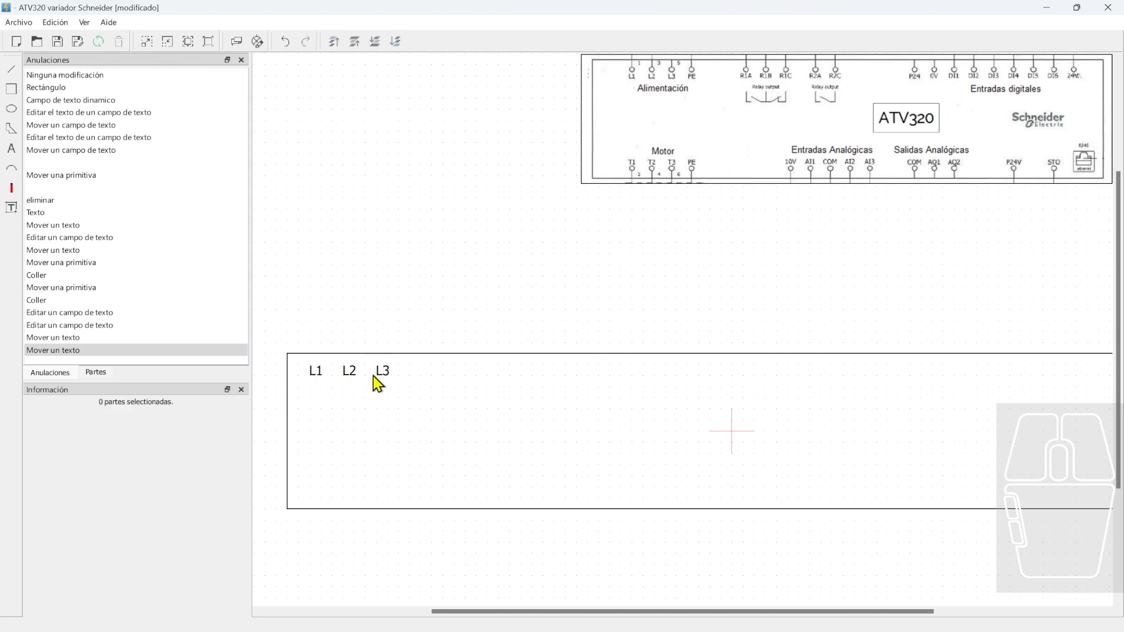
Place a north-facing terminal just above the rectangle's upper edge over the L1 label, at X -380, Y -80
{"action": "scroll", "coordinate": [417, 391], "scroll_direction": "down", "scroll_amount": 2}
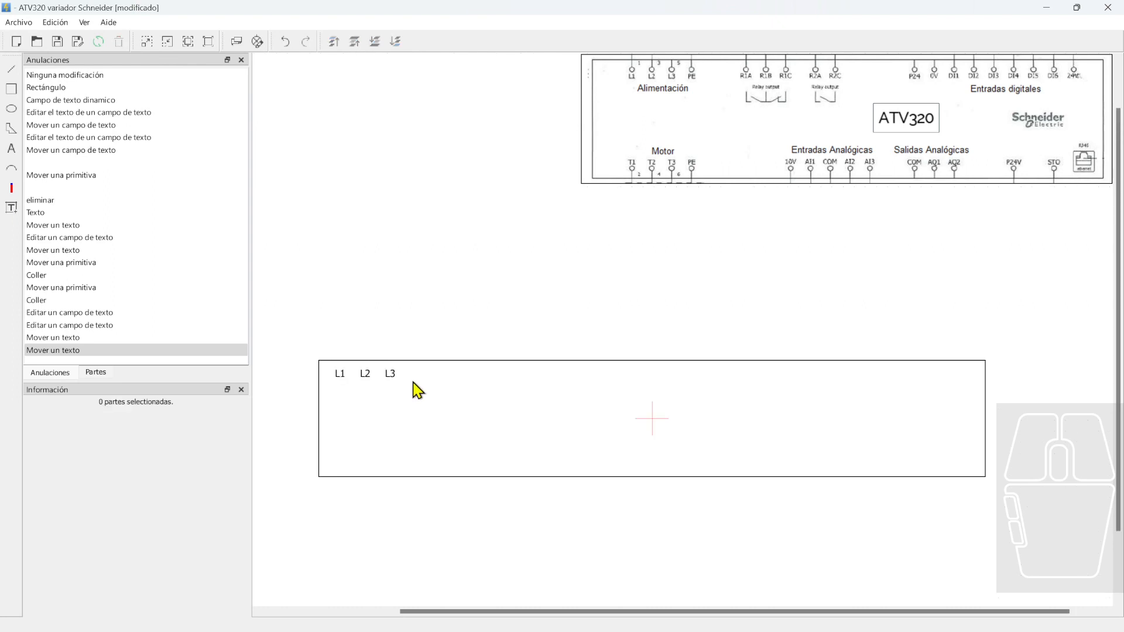
{"action": "scroll", "coordinate": [349, 351], "scroll_direction": "up", "scroll_amount": 3}
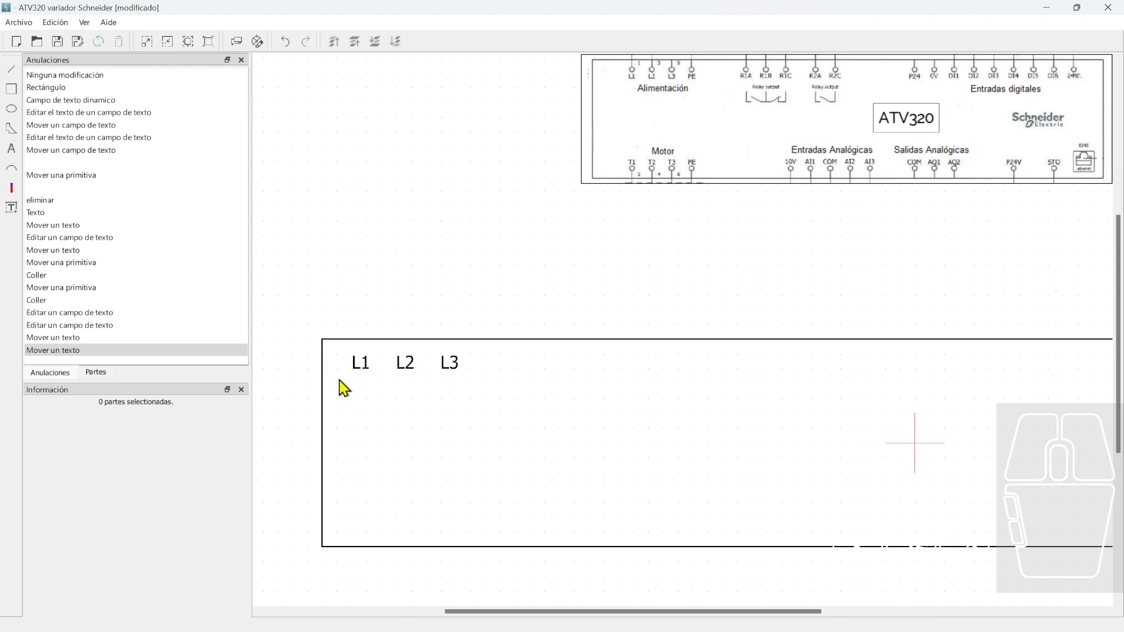
{"action": "left_click", "coordinate": [12, 188]}
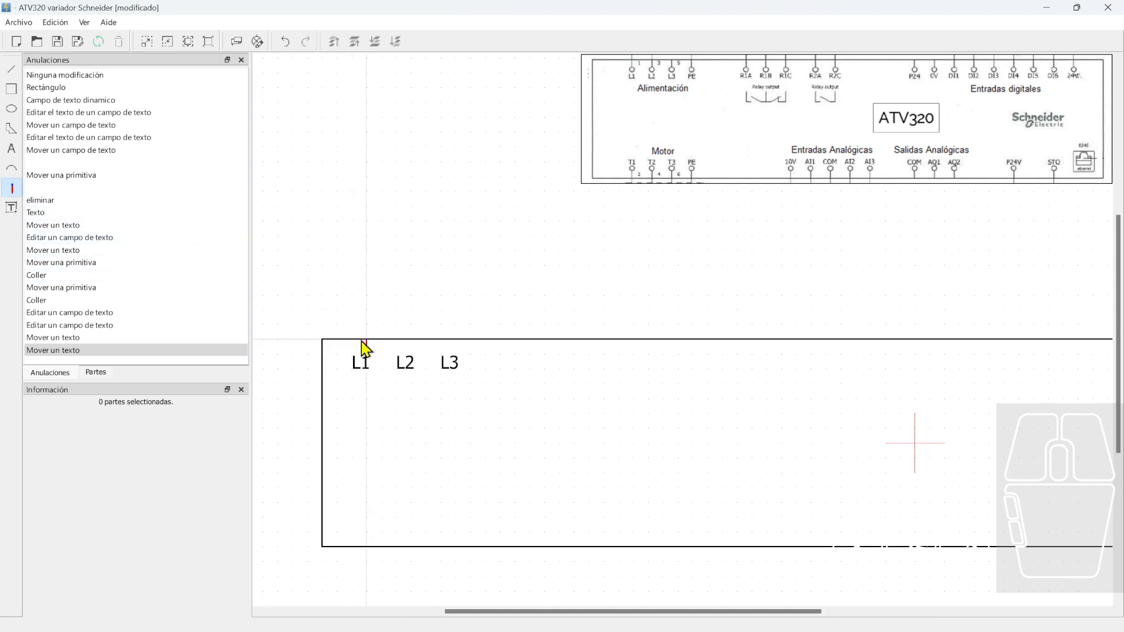
{"action": "scroll", "coordinate": [361, 341], "scroll_direction": "up", "scroll_amount": 1}
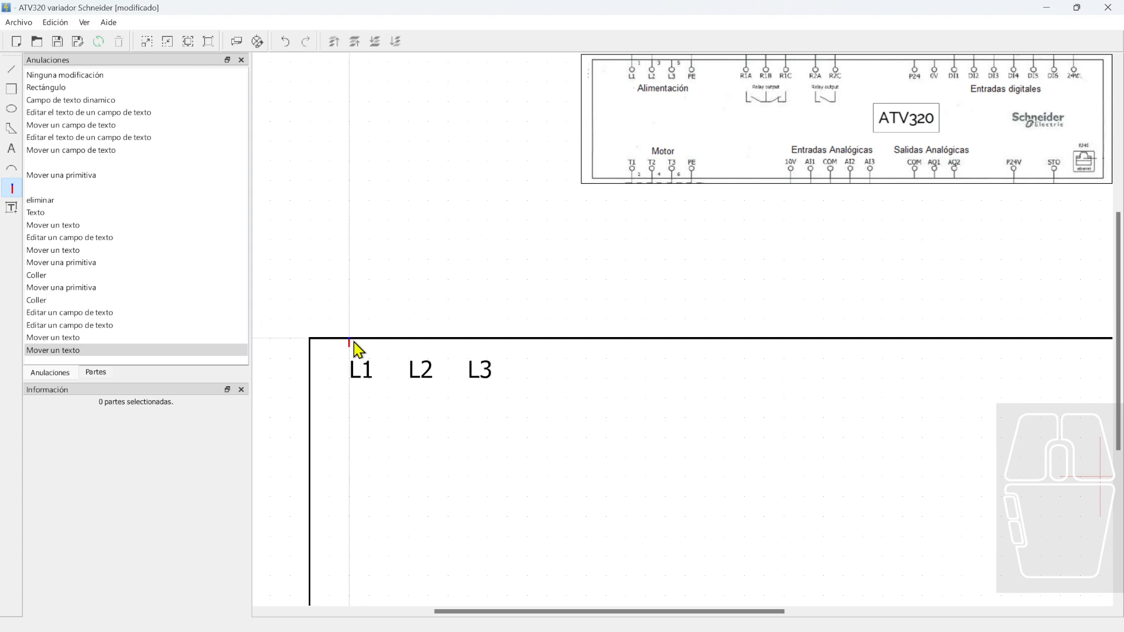
{"action": "scroll", "coordinate": [354, 348], "scroll_direction": "up", "scroll_amount": 2}
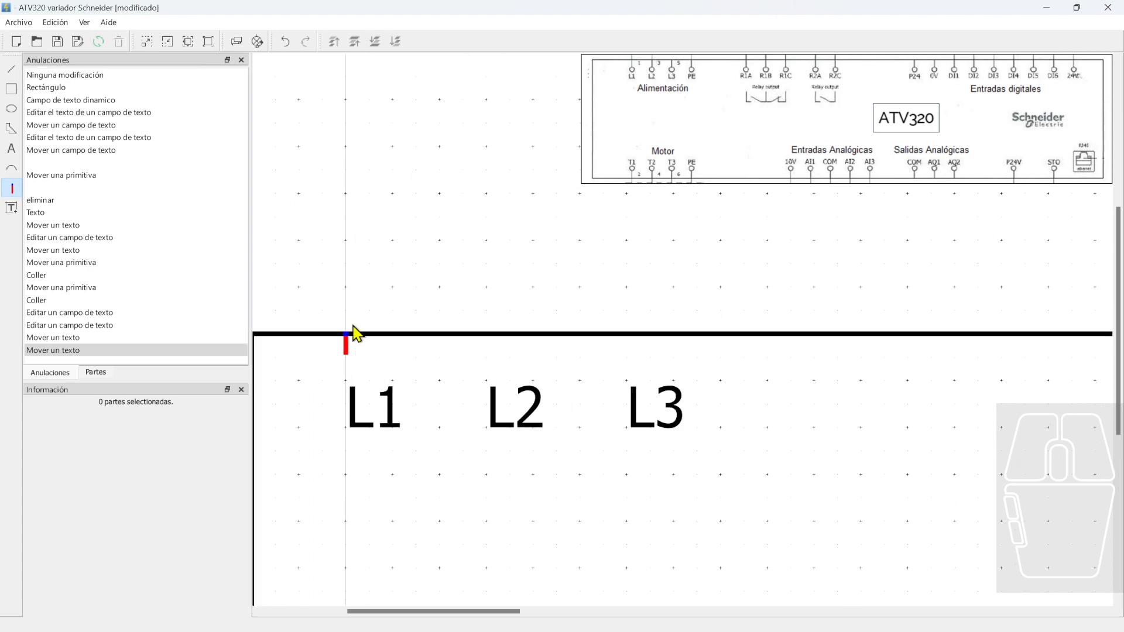
{"action": "scroll", "coordinate": [352, 313], "scroll_direction": "down", "scroll_amount": 3}
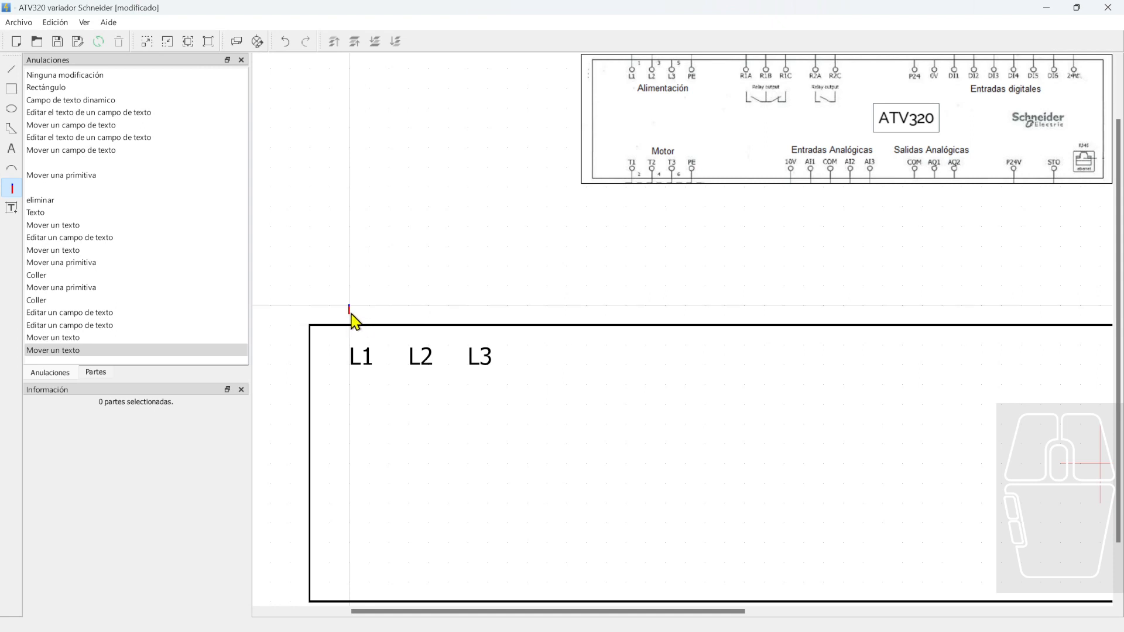
{"action": "left_click", "coordinate": [351, 311]}
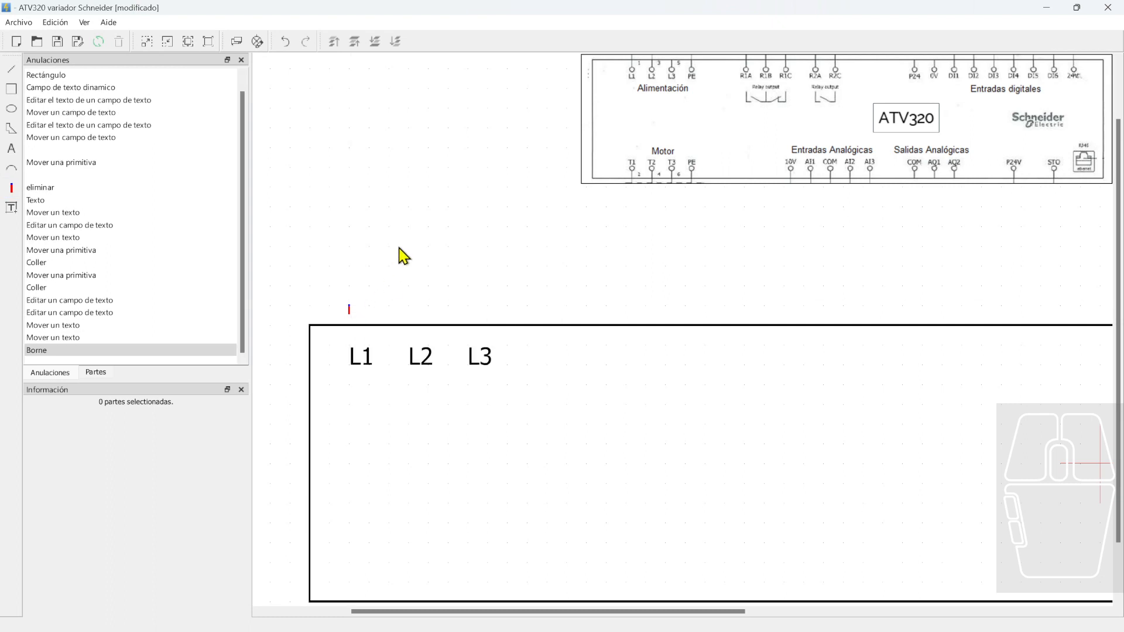
Extend the rectangle's upper edge to Y -80, giving a height of 150, so that it meets the terminal
{"action": "left_click", "coordinate": [350, 326]}
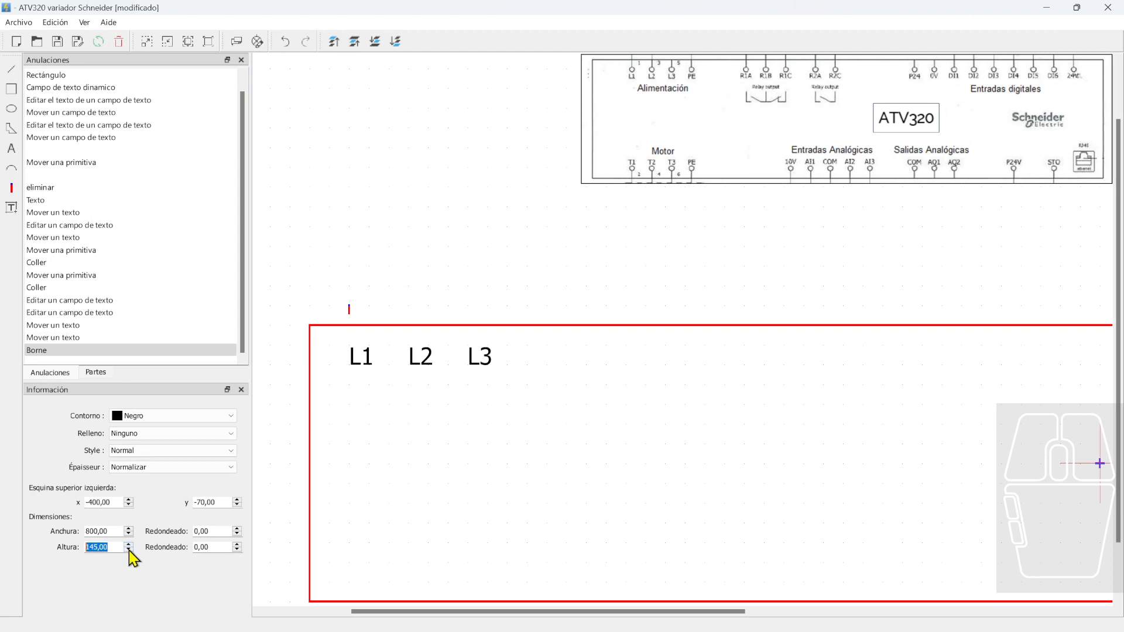
{"action": "left_click", "coordinate": [342, 325]}
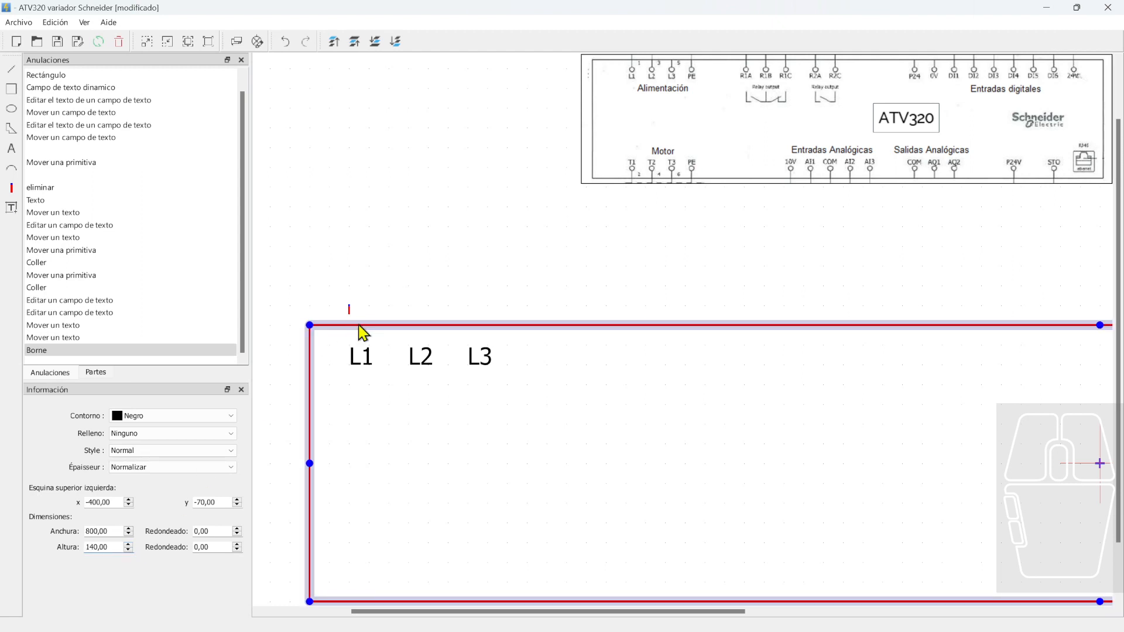
{"action": "left_click_drag", "start_coordinate": [310, 326], "coordinate": [311, 316]}
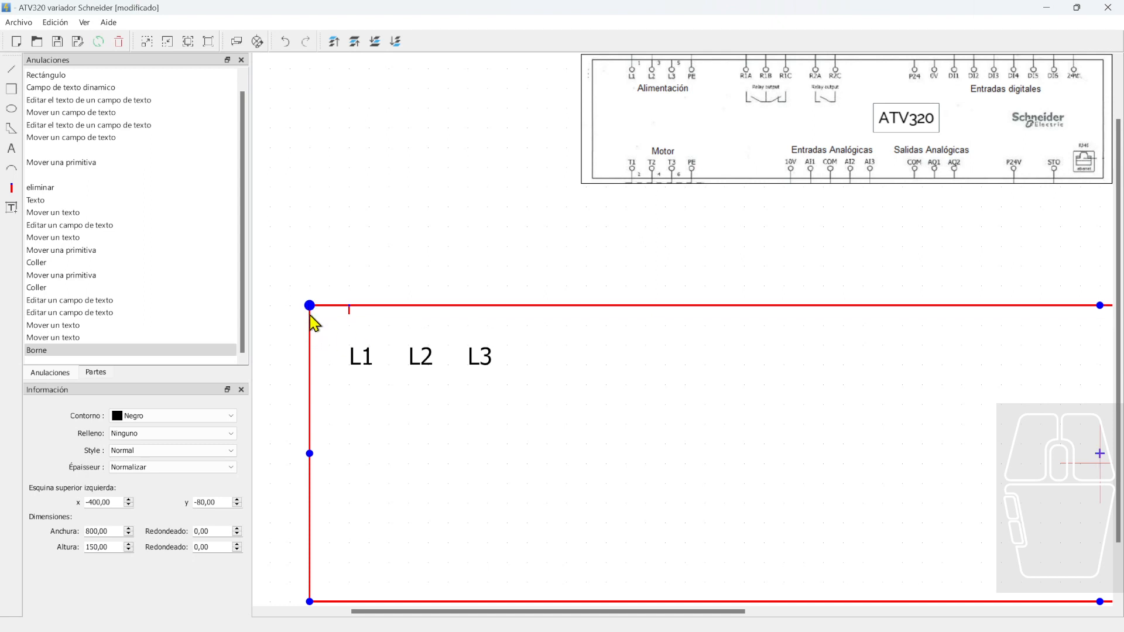
{"action": "left_click", "coordinate": [350, 309]}
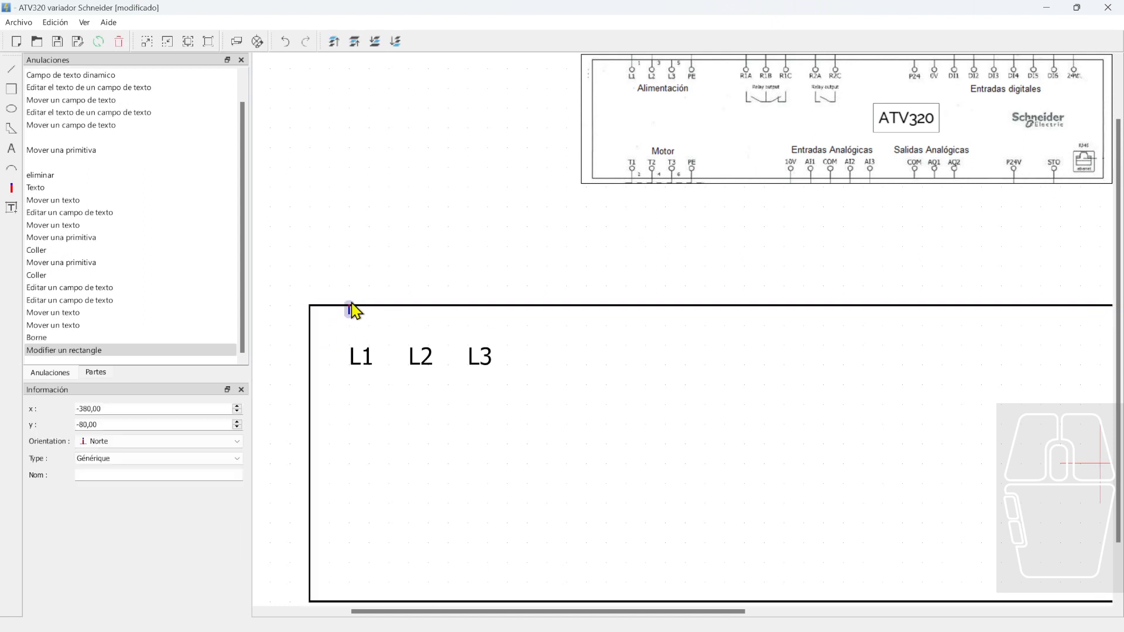
{"action": "left_click", "coordinate": [320, 305]}
{"action": "scroll", "coordinate": [366, 426], "scroll_direction": "down", "scroll_amount": 3}
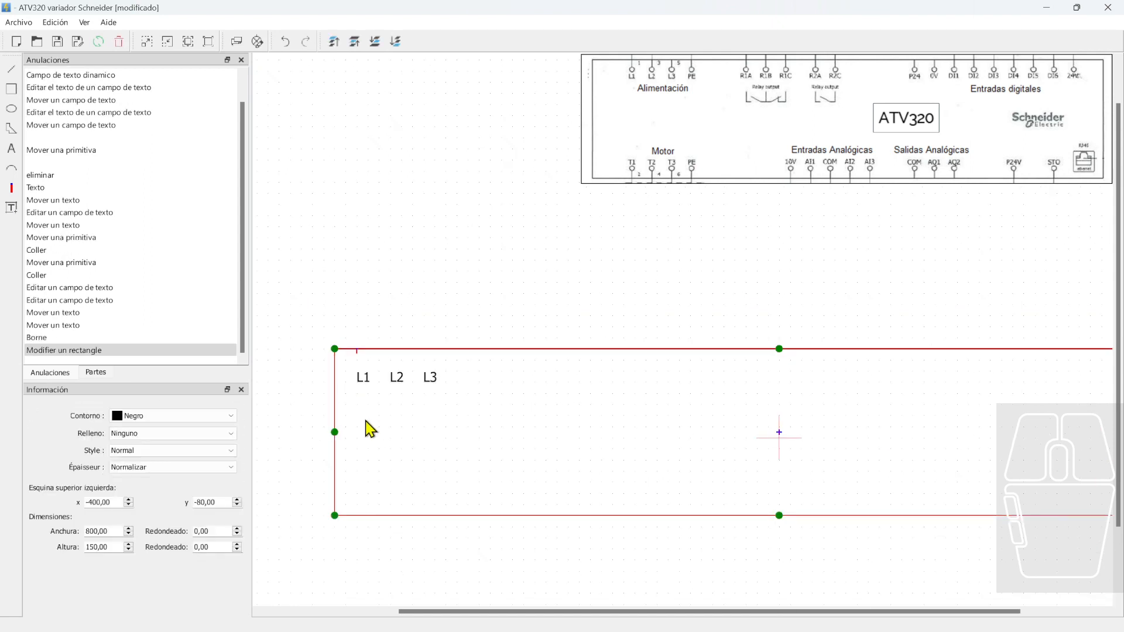
{"action": "scroll", "coordinate": [371, 469], "scroll_direction": "up", "scroll_amount": 2}
{"action": "left_click_drag", "start_coordinate": [326, 346], "coordinate": [324, 351]}
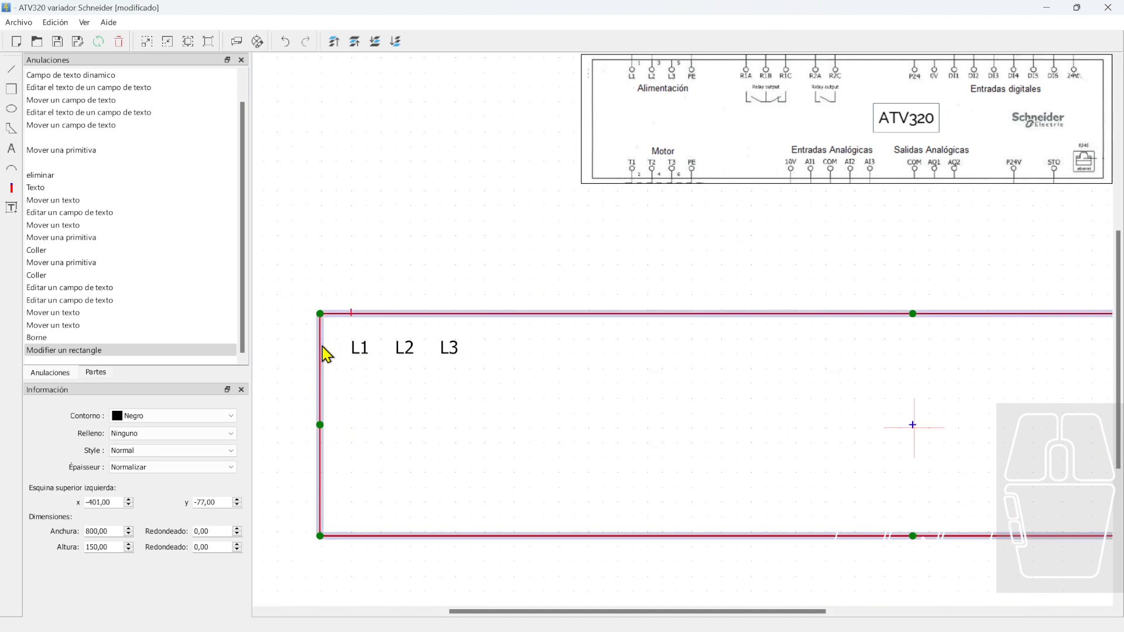
{"action": "left_click", "coordinate": [351, 319]}
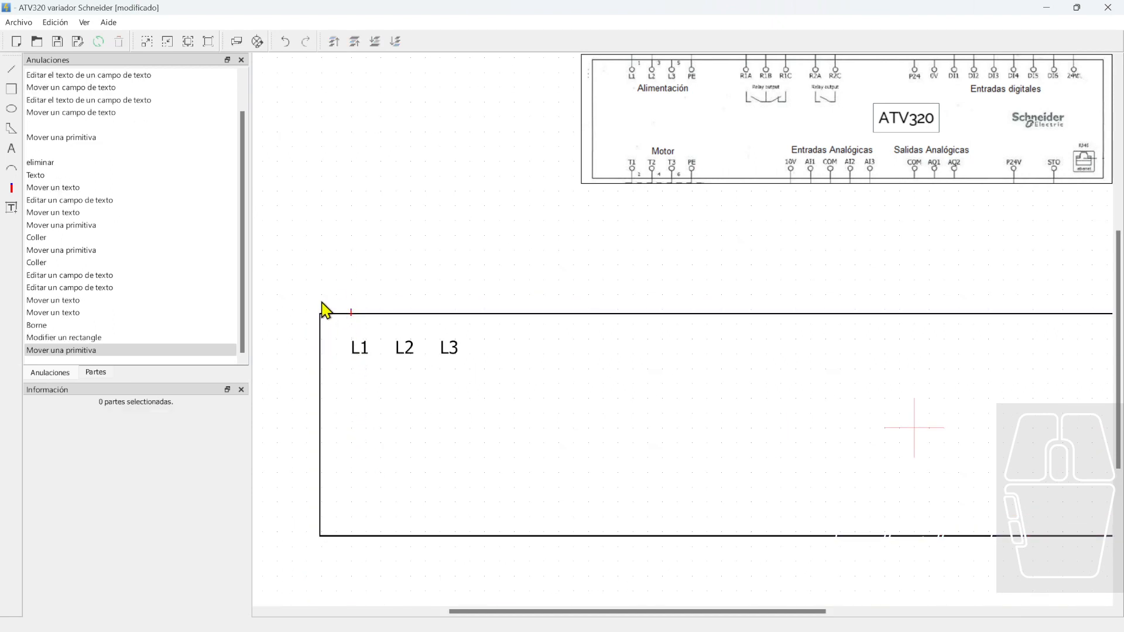
{"action": "key", "text": "ctrl+z"}
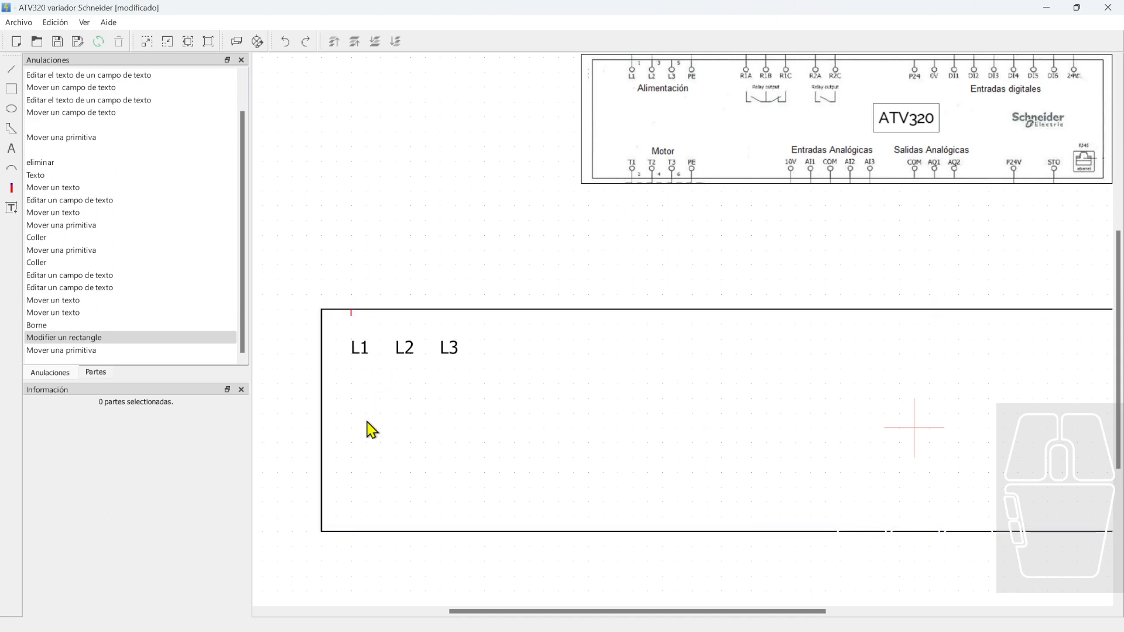
Lower the L1 terminal slightly and move the rectangle's upper edge down to Y -70, giving a height of 140
{"action": "scroll", "coordinate": [352, 307], "scroll_direction": "up", "scroll_amount": 4}
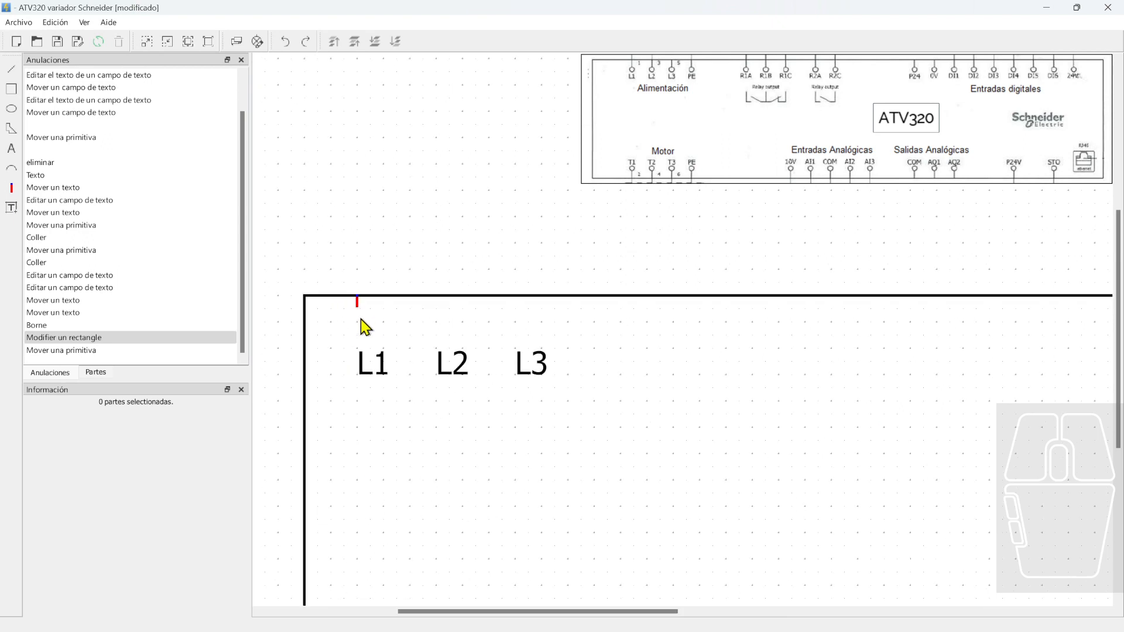
{"action": "left_click", "coordinate": [329, 296]}
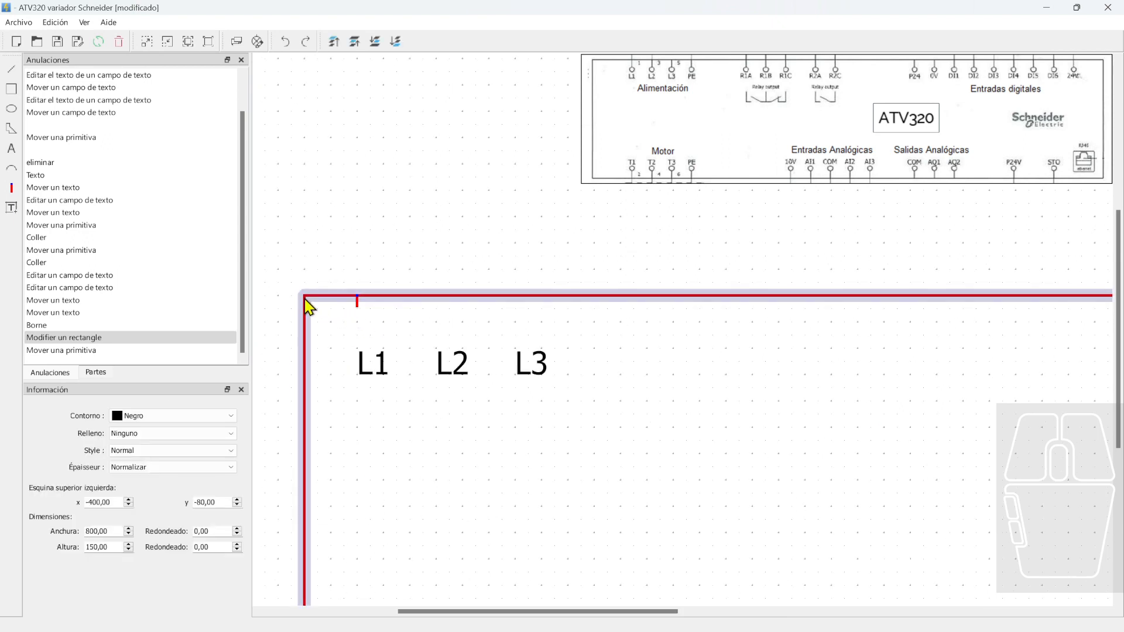
{"action": "left_click_drag", "start_coordinate": [357, 301], "coordinate": [357, 322]}
{"action": "left_click", "coordinate": [342, 296]}
{"action": "left_click_drag", "start_coordinate": [304, 296], "coordinate": [304, 321]}
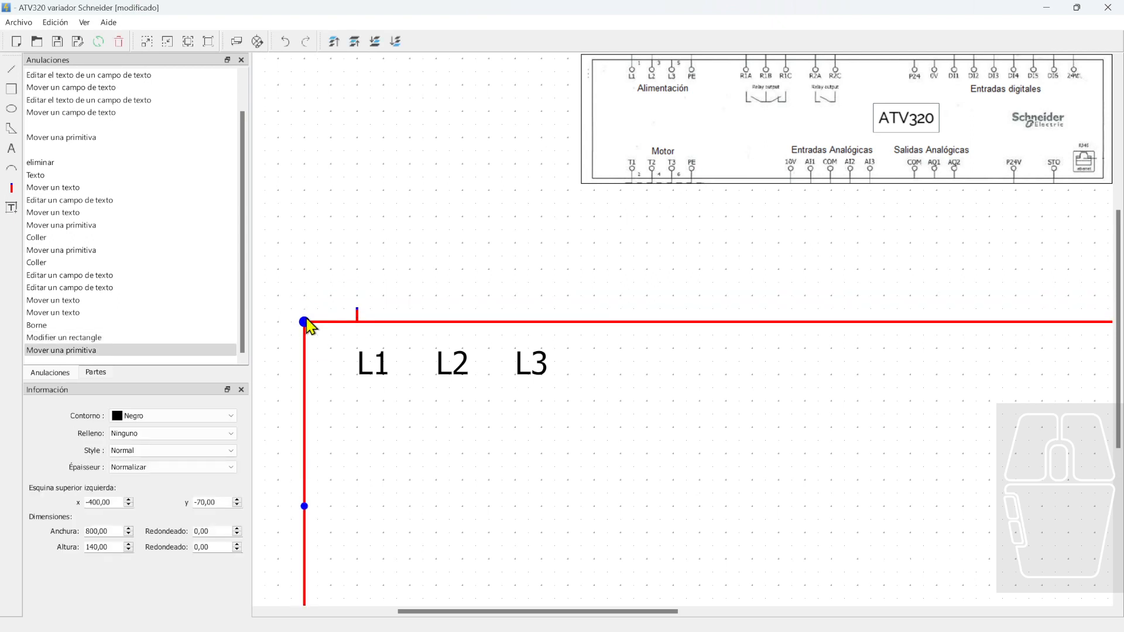
{"action": "left_click", "coordinate": [328, 289]}
{"action": "scroll", "coordinate": [349, 303], "scroll_direction": "down", "scroll_amount": 6}
{"action": "scroll", "coordinate": [376, 349], "scroll_direction": "up", "scroll_amount": 4}
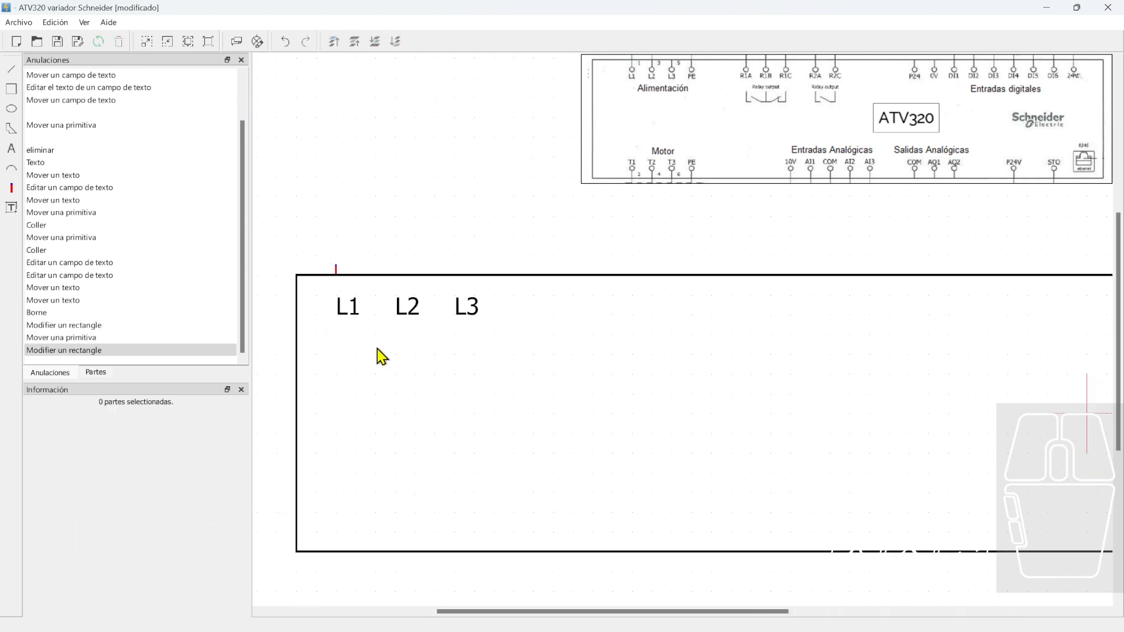
Shift the L1 label left to X -385, Y -50, so that it sits centred under its terminal
{"action": "scroll", "coordinate": [339, 273], "scroll_direction": "up", "scroll_amount": 2}
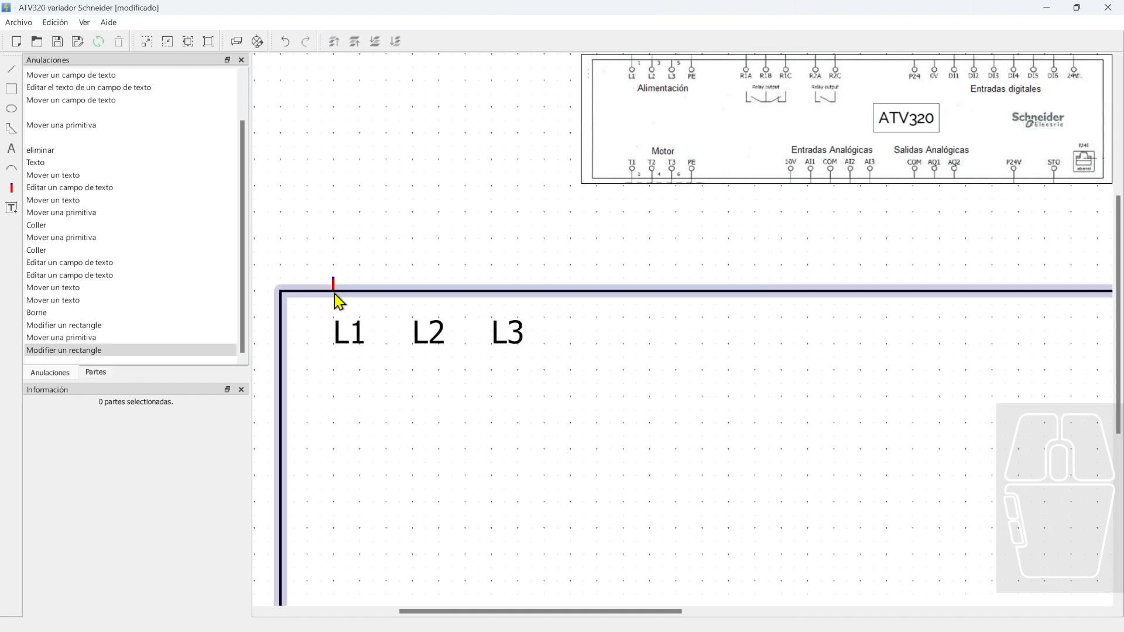
{"action": "mouse_move", "coordinate": [347, 332]}
{"action": "left_mouse_down"}
{"action": "mouse_move", "coordinate": [337, 330]}
{"action": "mouse_move", "coordinate": [350, 338]}
{"action": "left_mouse_up"}
{"action": "scroll", "coordinate": [350, 339], "scroll_direction": "down", "scroll_amount": 3}
{"action": "scroll", "coordinate": [351, 339], "scroll_direction": "up", "scroll_amount": 2}
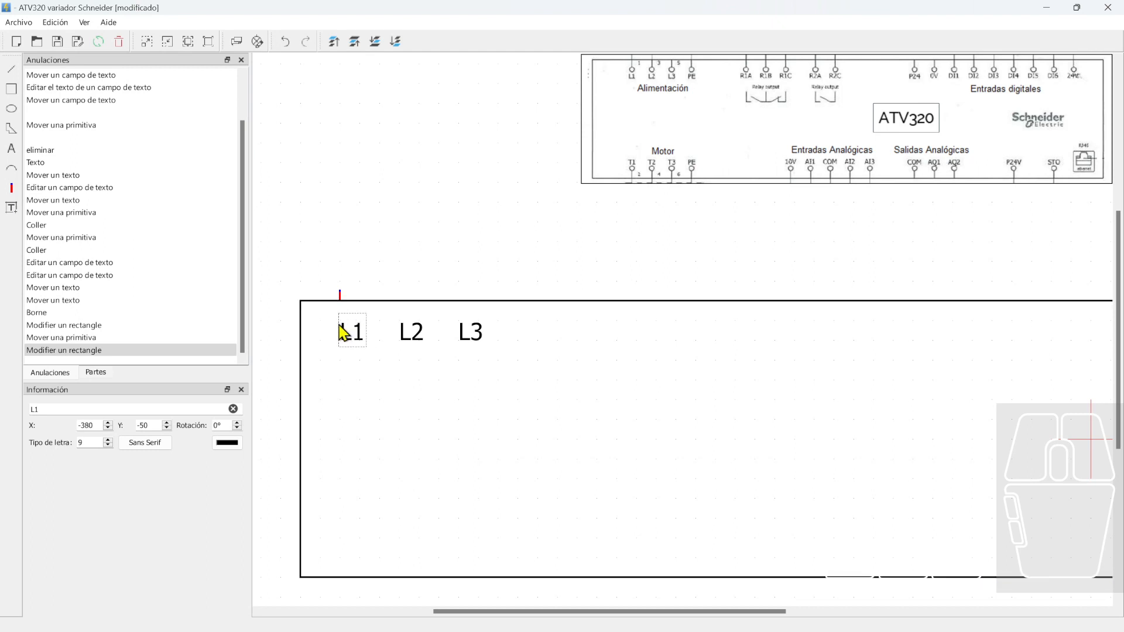
{"action": "scroll", "coordinate": [342, 333], "scroll_direction": "up", "scroll_amount": 1}
{"action": "left_click_drag", "start_coordinate": [358, 343], "coordinate": [351, 344]}
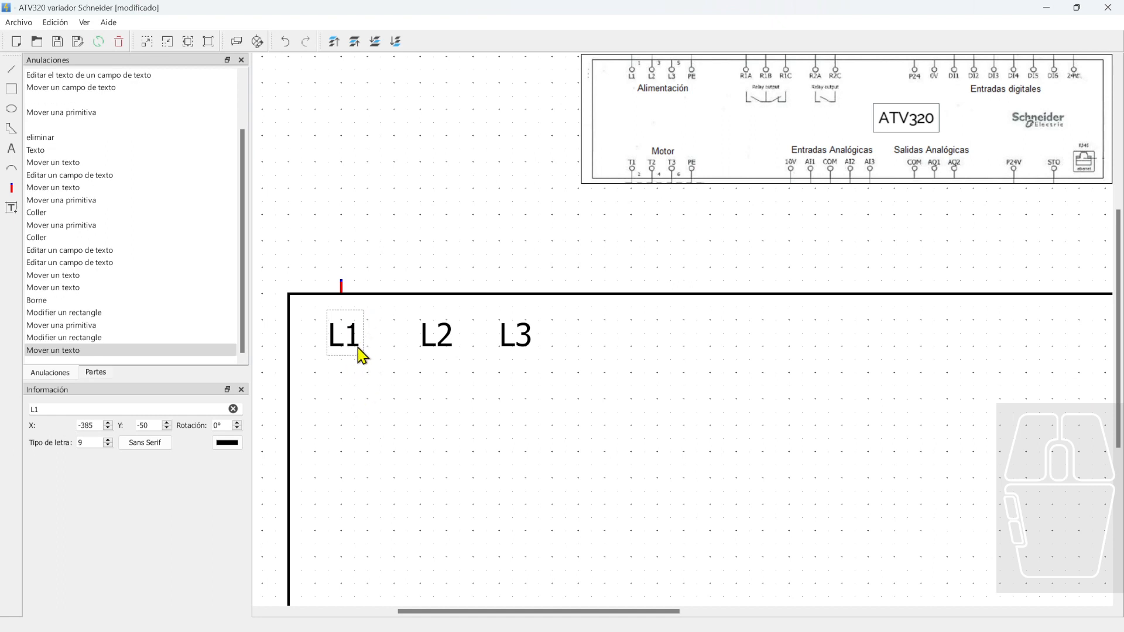
{"action": "scroll", "coordinate": [346, 319], "scroll_direction": "down", "scroll_amount": 1}
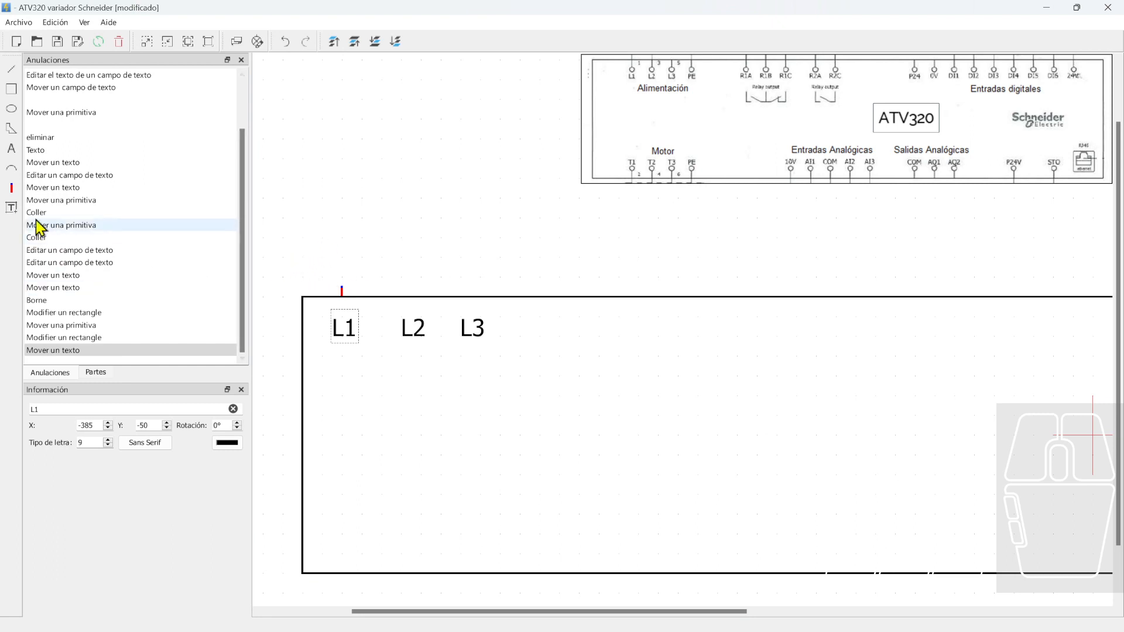
Place a north-facing terminal over the L2 label and shift it to X -345, Y -75, standing on the rectangle's upper edge
{"action": "left_click", "coordinate": [11, 187]}
{"action": "left_click", "coordinate": [11, 188]}
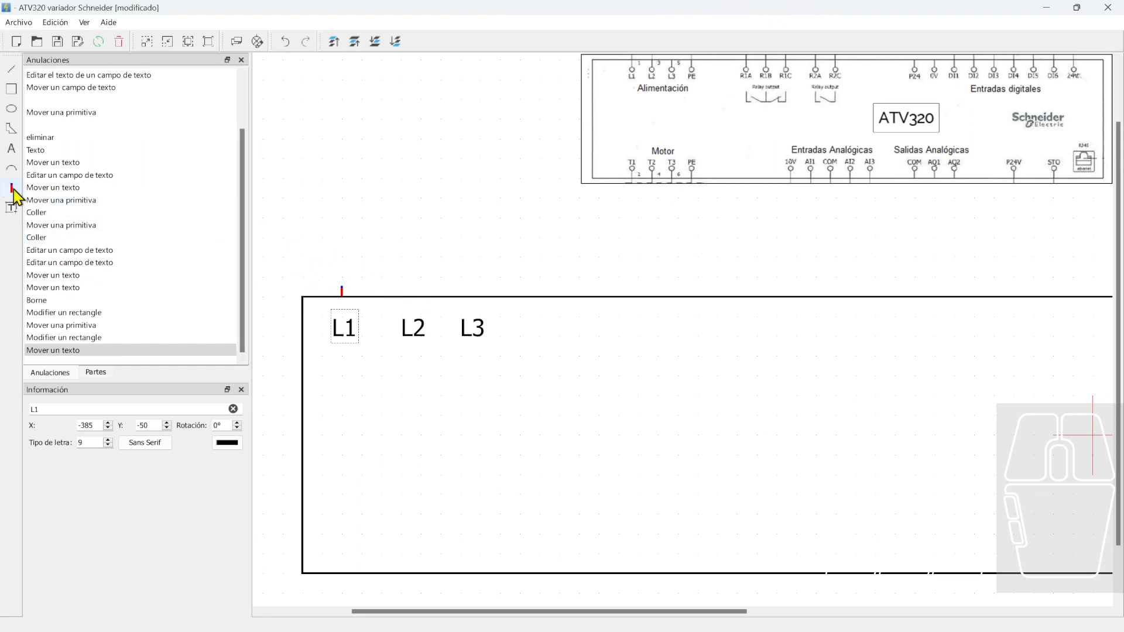
{"action": "left_click", "coordinate": [412, 293]}
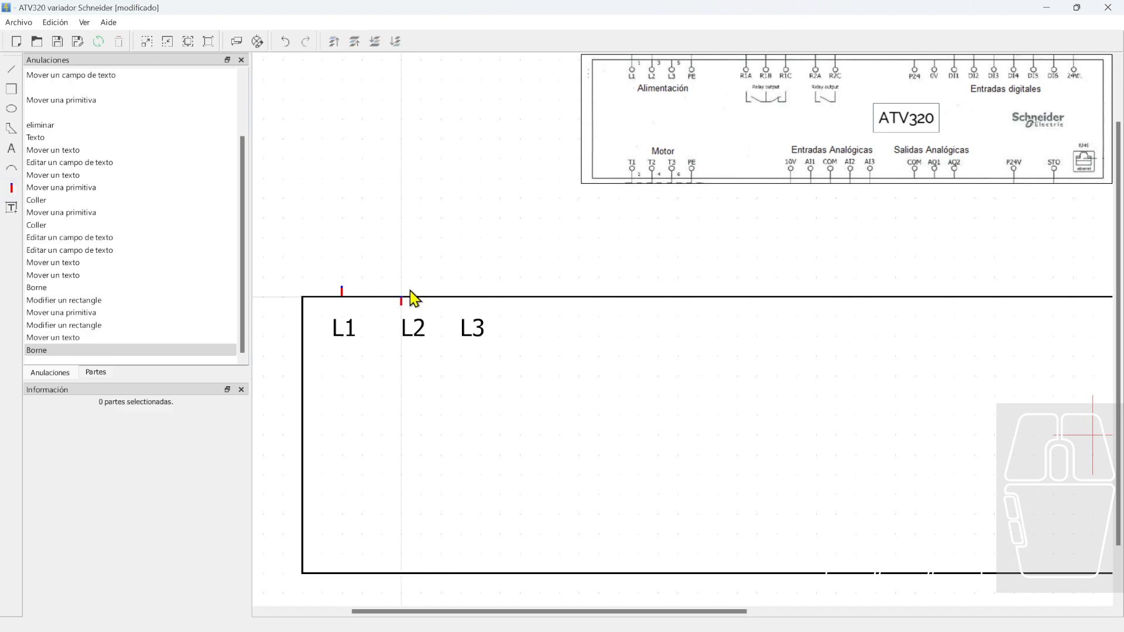
{"action": "key", "text": "Escape"}
{"action": "mouse_move", "coordinate": [401, 300]}
{"action": "left_mouse_down"}
{"action": "mouse_move", "coordinate": [402, 289]}
{"action": "mouse_move", "coordinate": [421, 298]}
{"action": "left_mouse_up"}
{"action": "scroll", "coordinate": [402, 293], "scroll_direction": "up", "scroll_amount": 4}
{"action": "scroll", "coordinate": [401, 304], "scroll_direction": "down", "scroll_amount": 2}
{"action": "left_click", "coordinate": [407, 296]}
{"action": "left_click", "coordinate": [424, 257]}
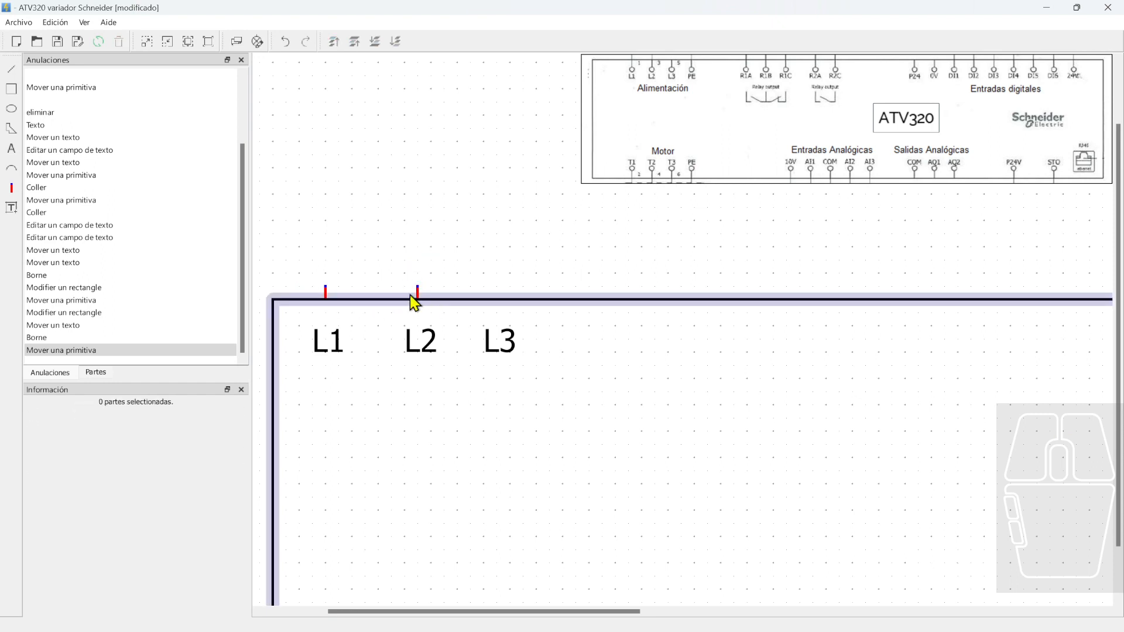
{"action": "scroll", "coordinate": [460, 293], "scroll_direction": "down", "scroll_amount": 2}
Realign the L1 and L2 terminals at Y -70, with L1 at X -380 and L2 at X -350
{"action": "left_click_drag", "start_coordinate": [369, 297], "coordinate": [361, 288]}
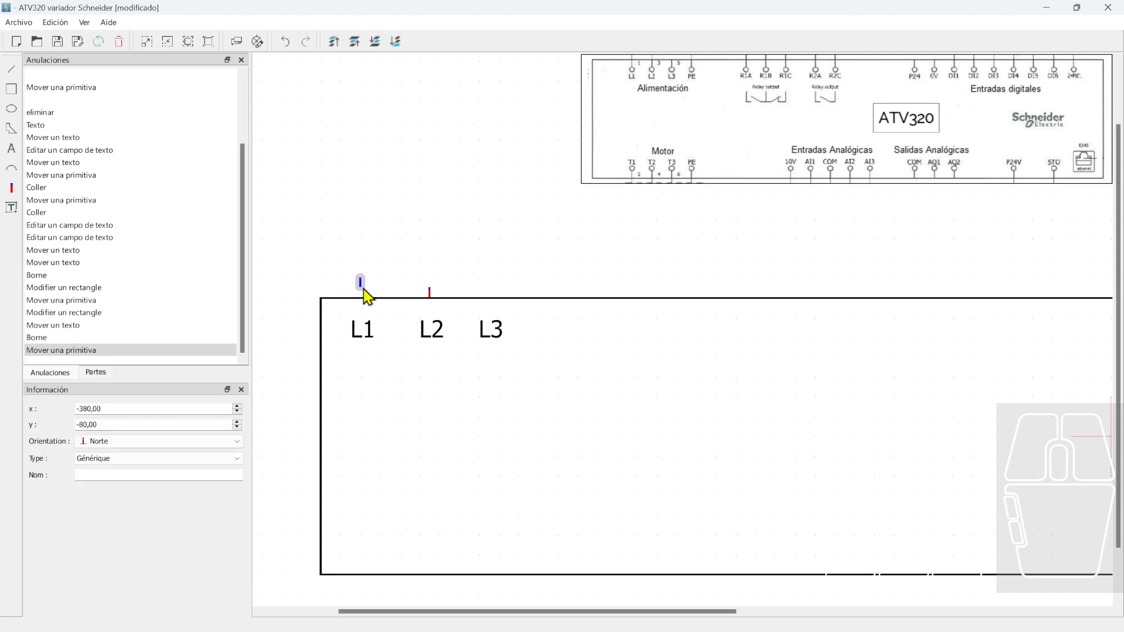
{"action": "left_click", "coordinate": [363, 289]}
{"action": "scroll", "coordinate": [430, 291], "scroll_direction": "up", "scroll_amount": 4}
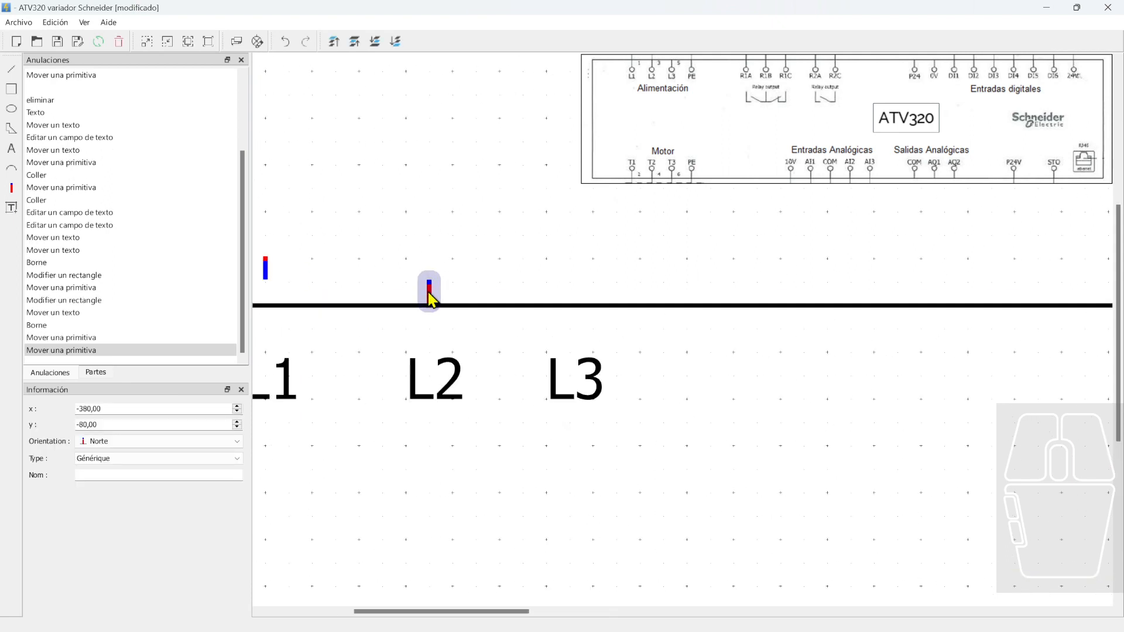
{"action": "left_click_drag", "start_coordinate": [428, 293], "coordinate": [446, 295]}
{"action": "scroll", "coordinate": [369, 289], "scroll_direction": "down", "scroll_amount": 4}
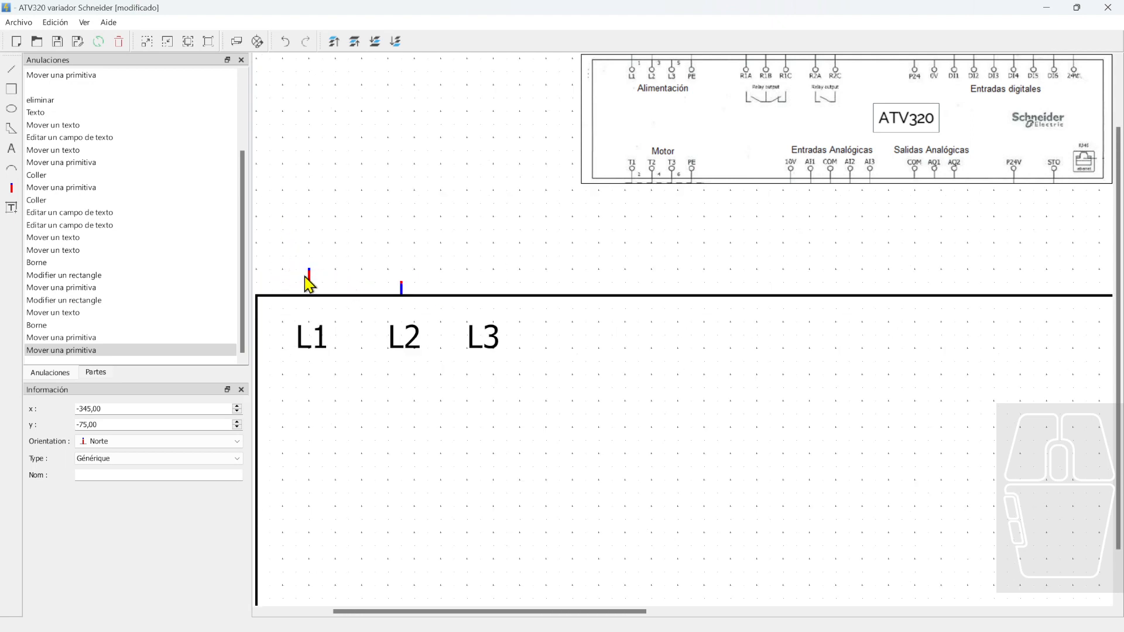
{"action": "mouse_move", "coordinate": [309, 277]}
{"action": "left_mouse_down"}
{"action": "mouse_move", "coordinate": [306, 296]}
{"action": "mouse_move", "coordinate": [315, 288]}
{"action": "left_mouse_up"}
{"action": "scroll", "coordinate": [323, 295], "scroll_direction": "down", "scroll_amount": 2}
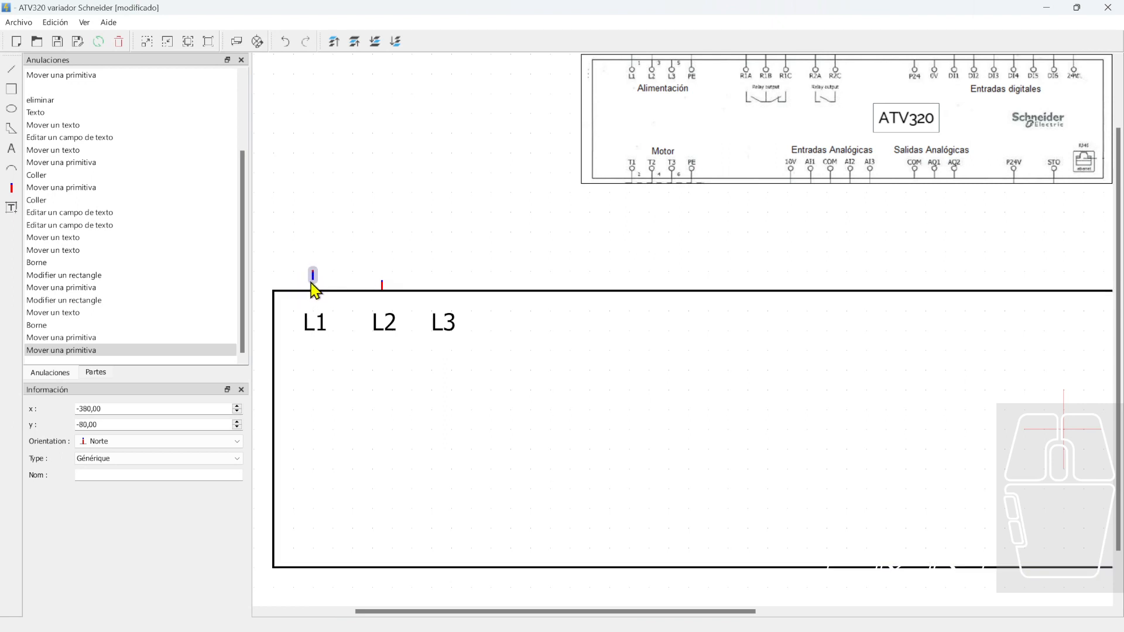
{"action": "left_click_drag", "start_coordinate": [384, 291], "coordinate": [380, 294]}
Lower the rectangle's upper edge so that it meets the bases of the L1 and L2 terminals
{"action": "left_click", "coordinate": [339, 292]}
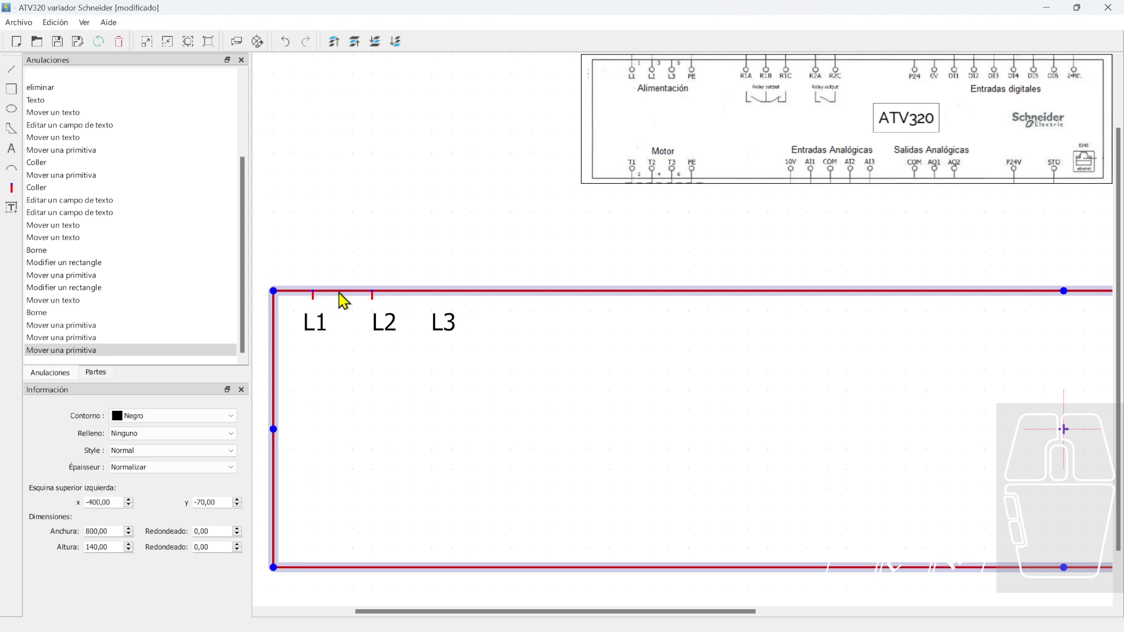
{"action": "left_click", "coordinate": [277, 299]}
{"action": "scroll", "coordinate": [282, 302], "scroll_direction": "up", "scroll_amount": 3}
{"action": "scroll", "coordinate": [322, 301], "scroll_direction": "left", "scroll_amount": 2}
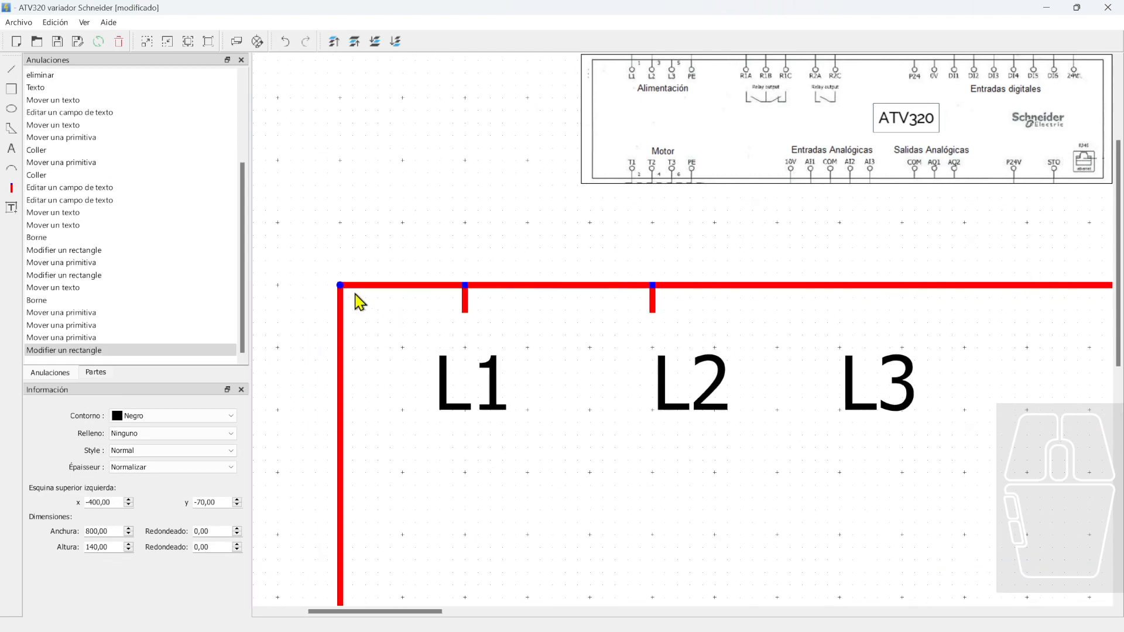
{"action": "left_click_drag", "start_coordinate": [343, 298], "coordinate": [343, 315]}
{"action": "left_click", "coordinate": [371, 271]}
{"action": "scroll", "coordinate": [372, 271], "scroll_direction": "down", "scroll_amount": 3}
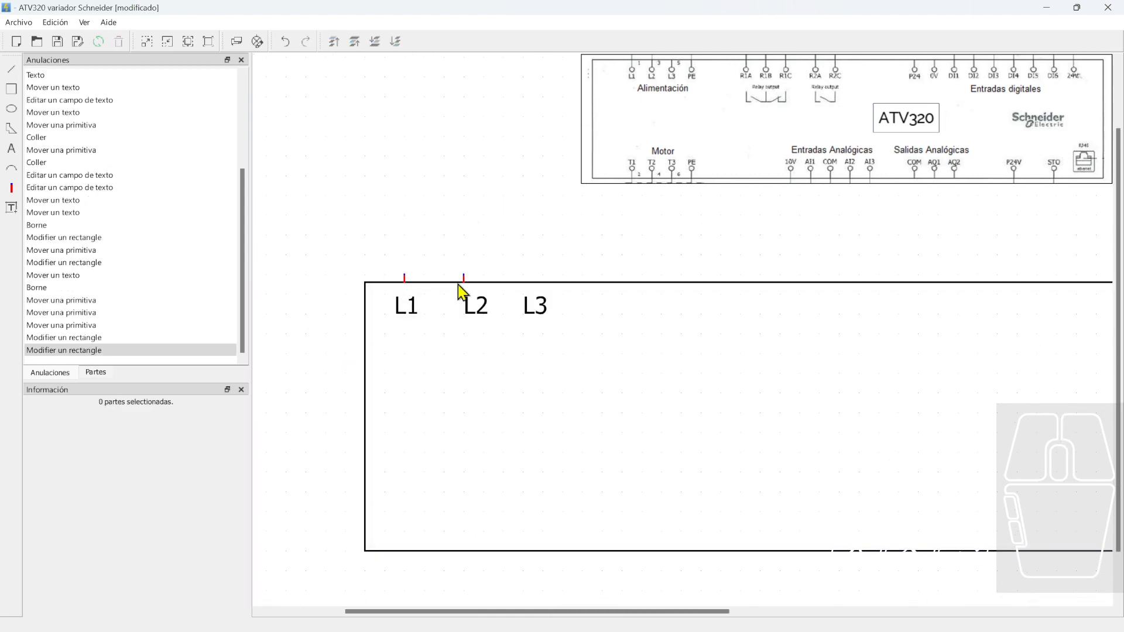
Centre the L1 and L2 labels under their terminals, with L1 at X -386 and L2 at X -356, both at Y -50
{"action": "left_click_drag", "start_coordinate": [466, 285], "coordinate": [483, 288]}
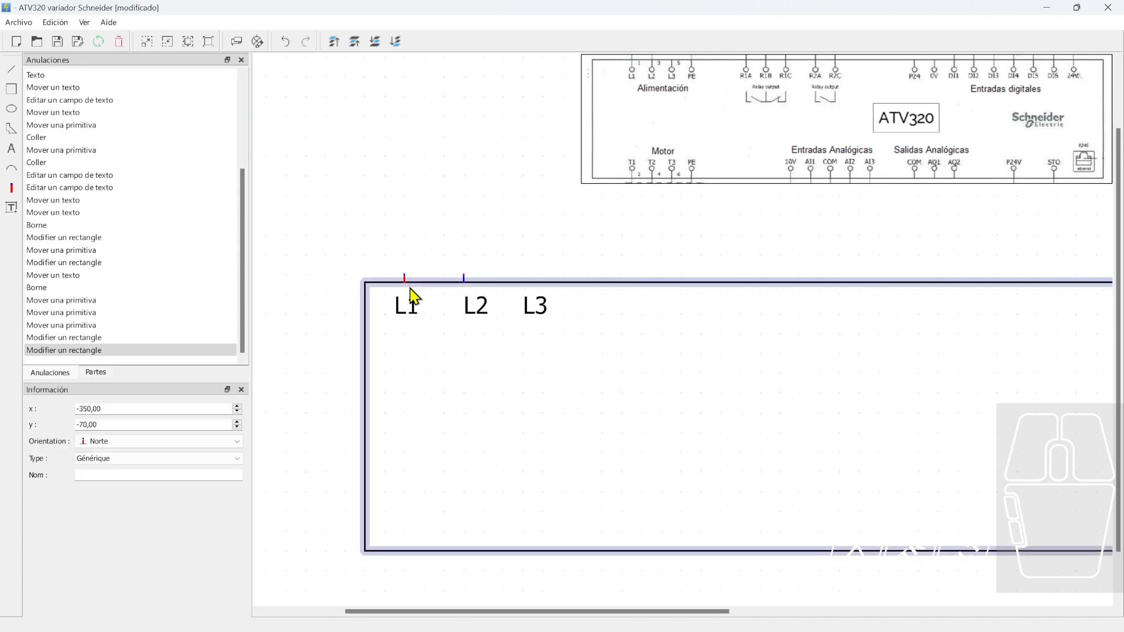
{"action": "scroll", "coordinate": [410, 290], "scroll_direction": "up", "scroll_amount": 4}
{"action": "scroll", "coordinate": [409, 291], "scroll_direction": "down", "scroll_amount": 3}
{"action": "scroll", "coordinate": [423, 339], "scroll_direction": "up", "scroll_amount": 3}
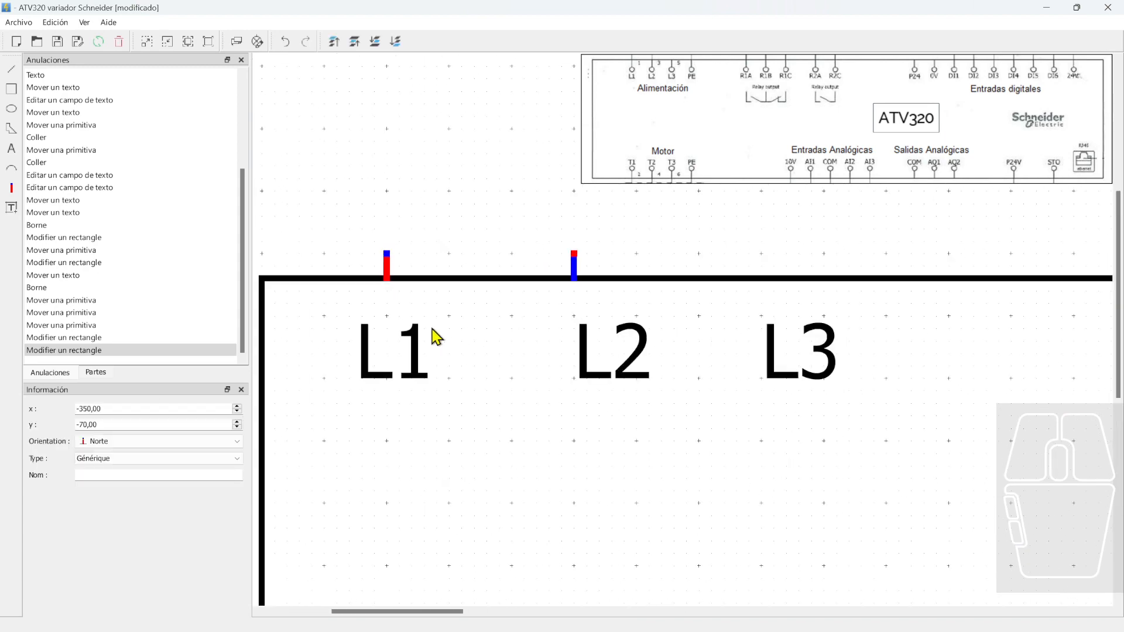
{"action": "left_click_drag", "start_coordinate": [426, 350], "coordinate": [410, 351]}
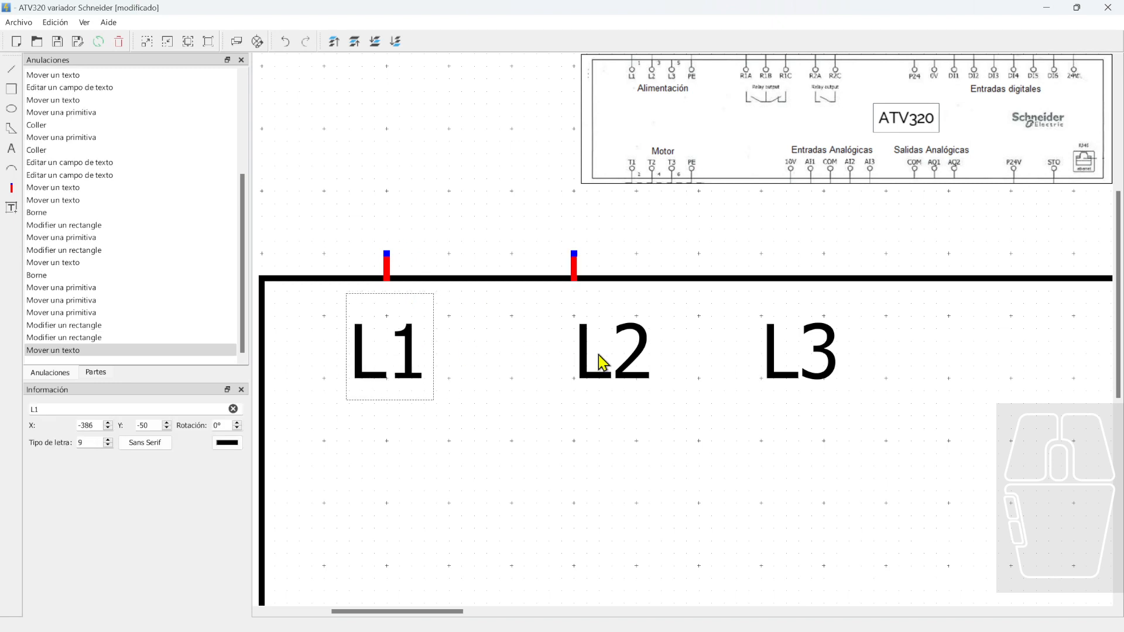
{"action": "left_click_drag", "start_coordinate": [602, 363], "coordinate": [567, 359]}
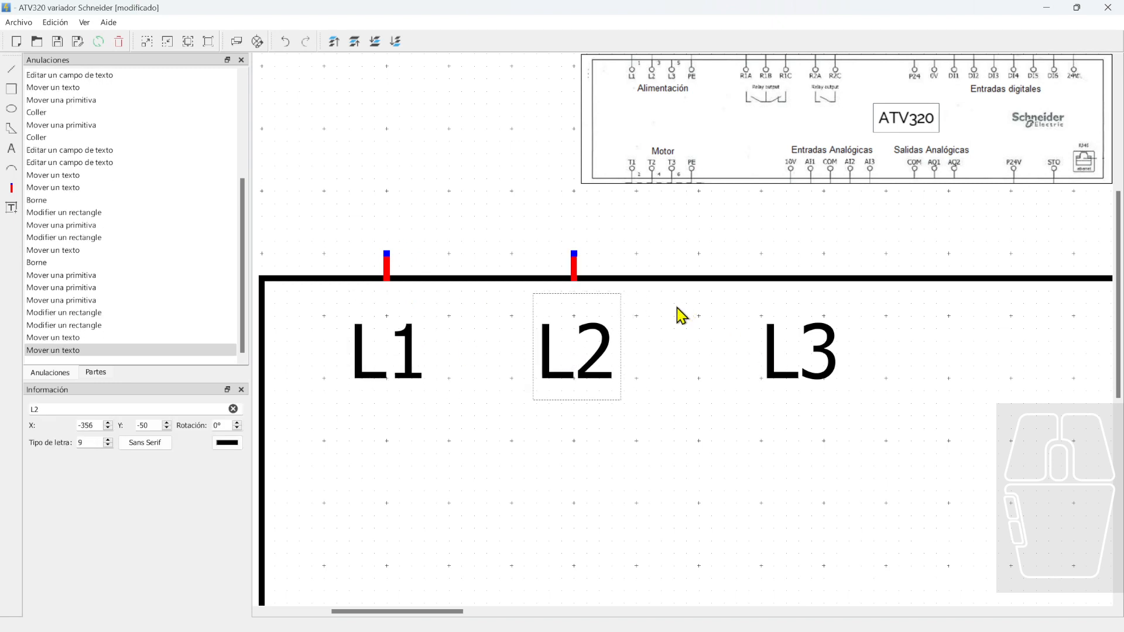
{"action": "scroll", "coordinate": [679, 315], "scroll_direction": "down", "scroll_amount": 2}
{"action": "middle_click_drag", "start_coordinate": [592, 296], "coordinate": [513, 316]}
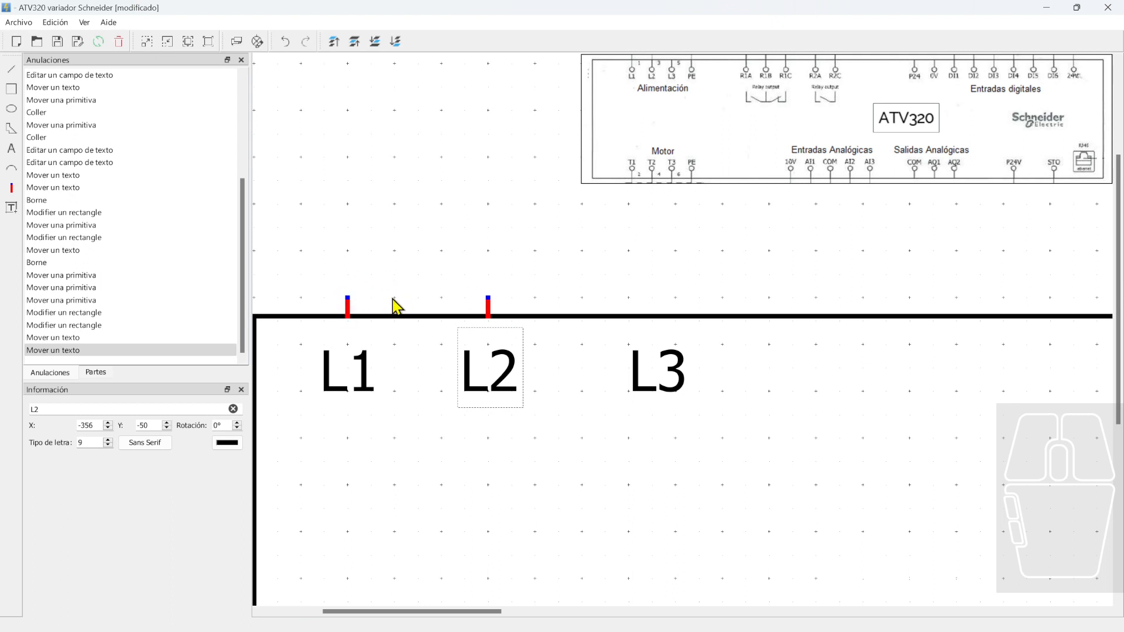
Place a third north-facing terminal above L3 at the same spacing and centre the L3 label under it at X -325, Y -50
{"action": "left_click", "coordinate": [12, 189]}
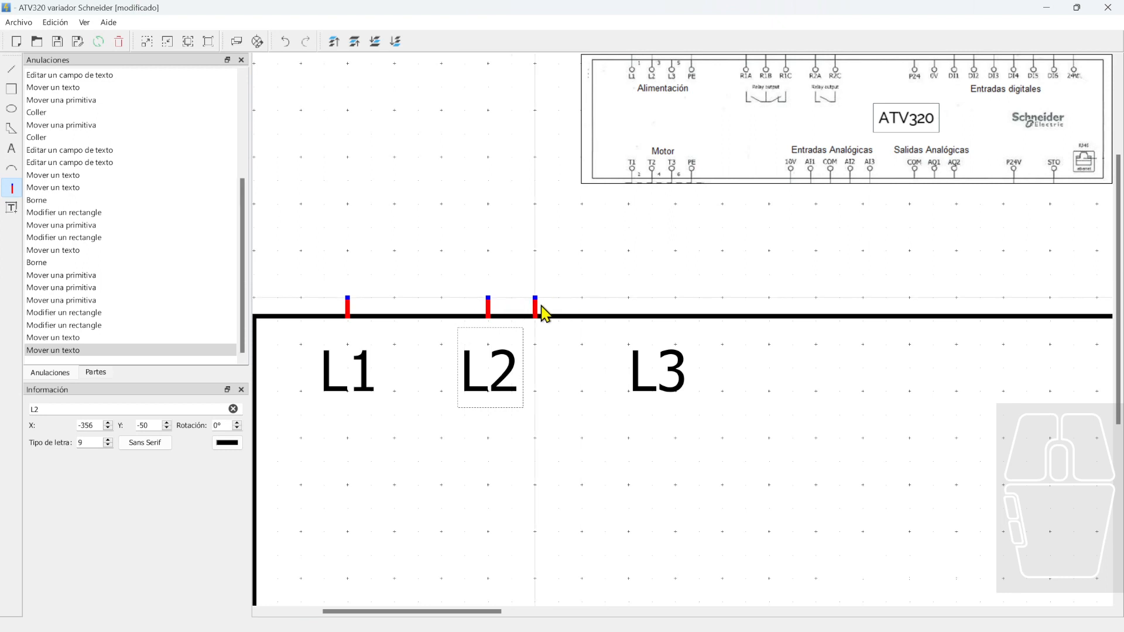
{"action": "left_click", "coordinate": [626, 308]}
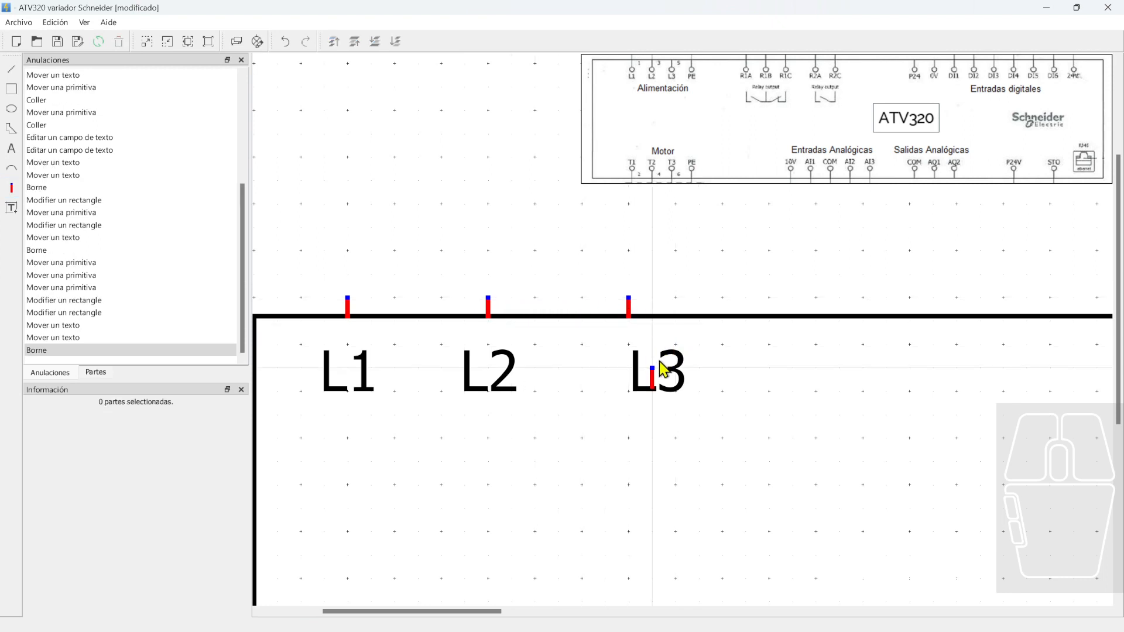
{"action": "left_click_drag", "start_coordinate": [679, 383], "coordinate": [653, 383]}
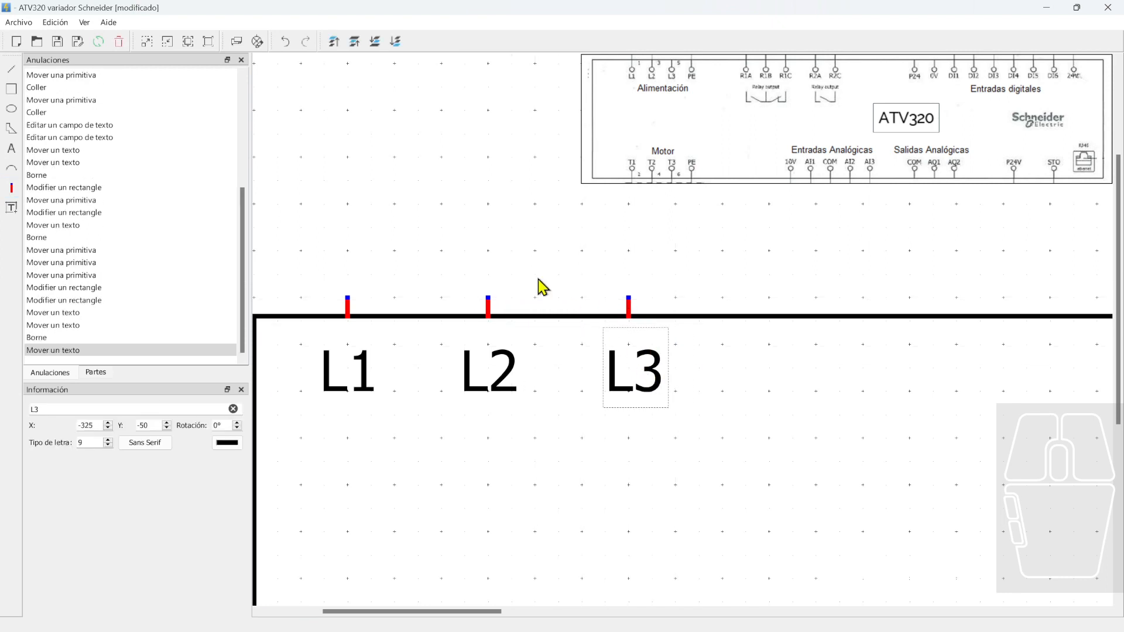
{"action": "left_click", "coordinate": [536, 284]}
{"action": "scroll", "coordinate": [545, 291], "scroll_direction": "down", "scroll_amount": 4}
{"action": "middle_click_drag", "start_coordinate": [640, 353], "coordinate": [600, 361]}
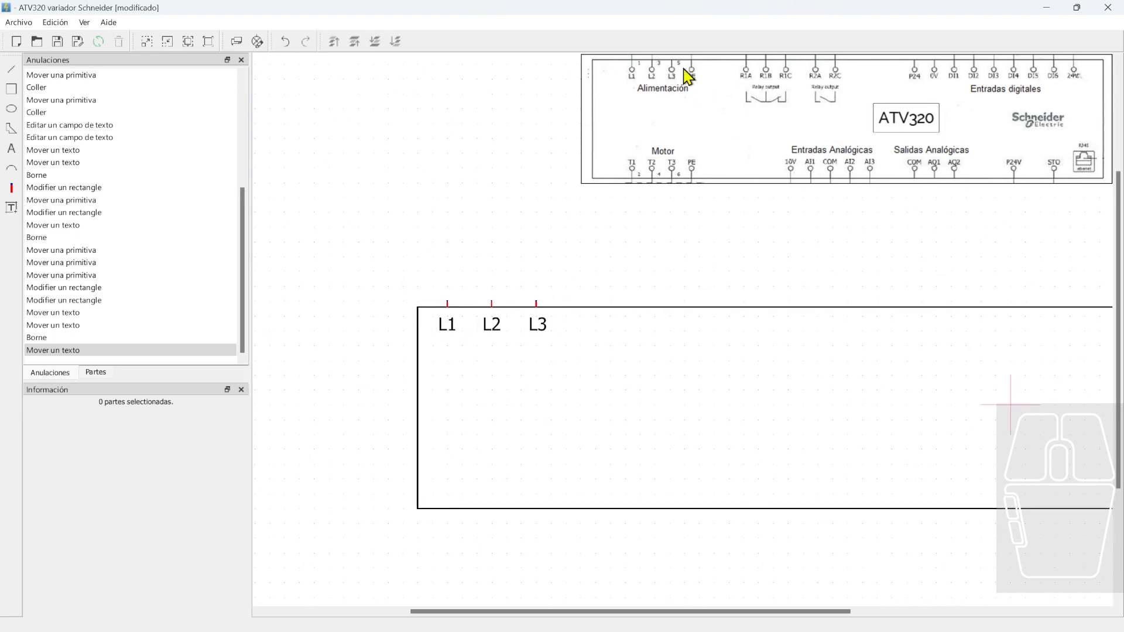
Paste a copy of the L3 label and move it right along the same row to X -290, Y -50
{"action": "scroll", "coordinate": [527, 343], "scroll_direction": "up", "scroll_amount": 5}
{"action": "left_click", "coordinate": [619, 321]}
{"action": "key", "text": "ctrl+v"}
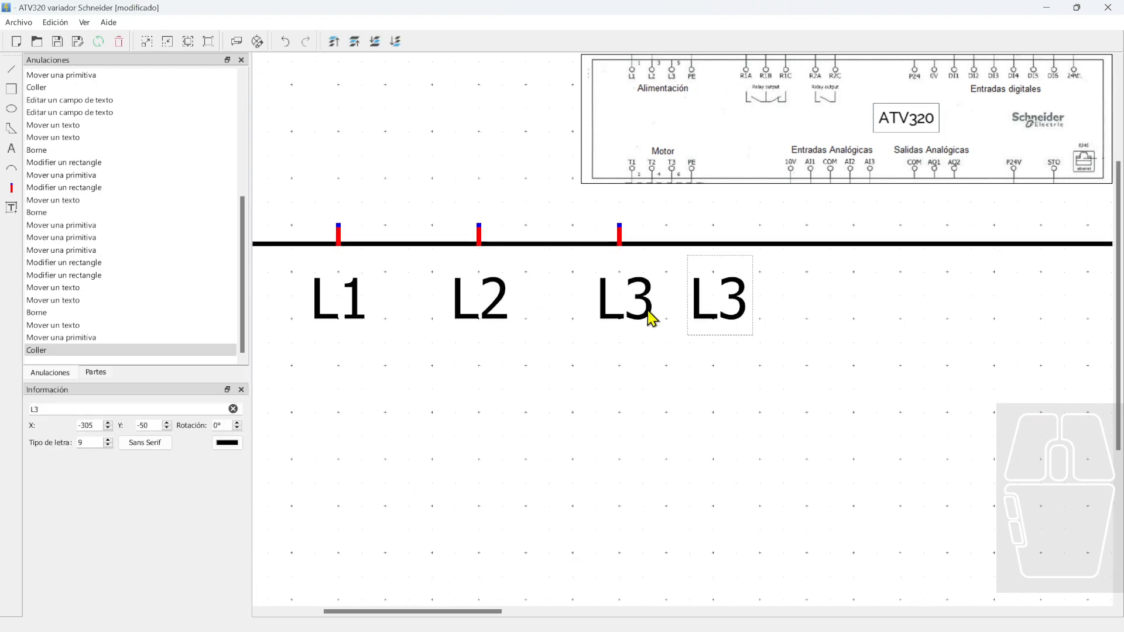
{"action": "middle_click_drag", "start_coordinate": [743, 325], "coordinate": [557, 353]}
{"action": "left_click_drag", "start_coordinate": [557, 352], "coordinate": [620, 348]}
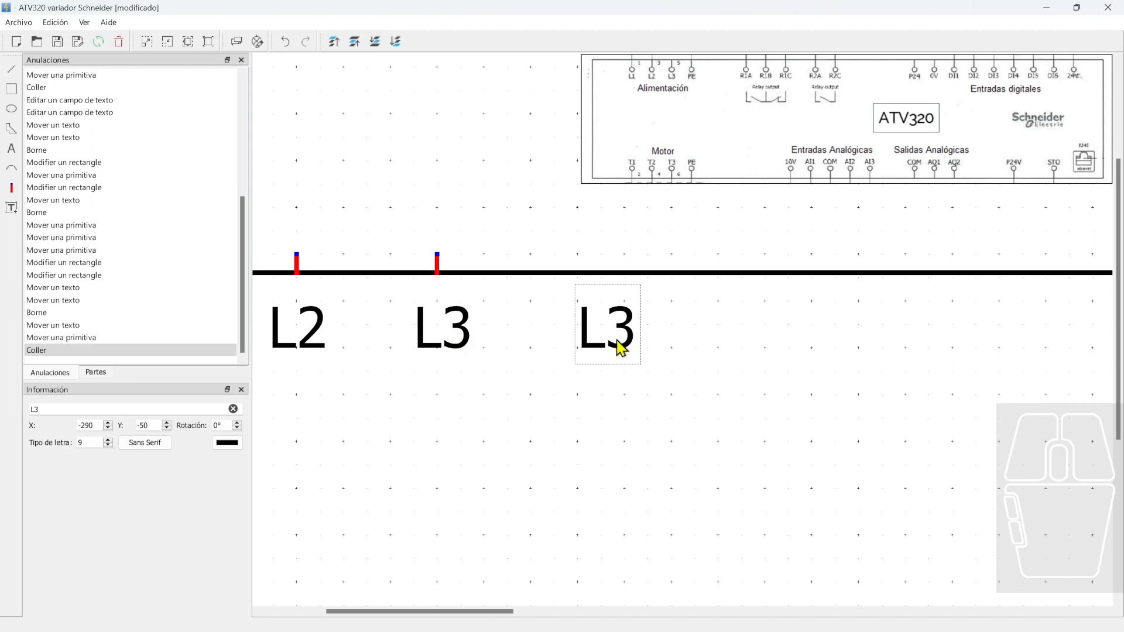
Add a fourth evenly spaced terminal on the rectangle's upper edge and centre the copied label under it at X -295, Y -50
{"action": "left_click", "coordinate": [527, 292]}
{"action": "left_click", "coordinate": [11, 188]}
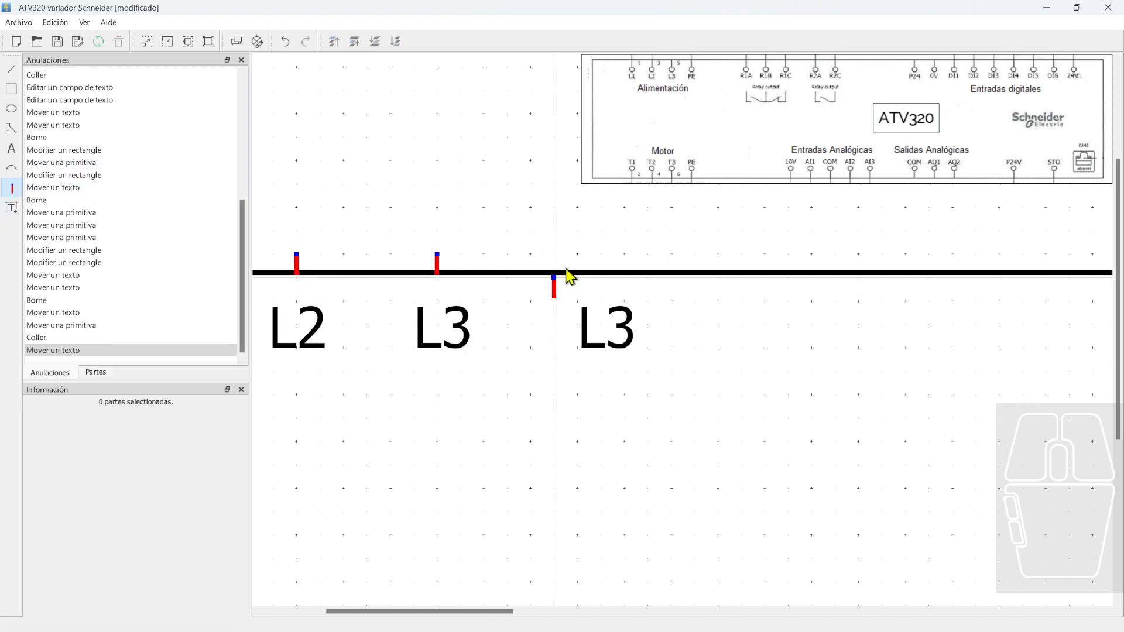
{"action": "left_click", "coordinate": [624, 266]}
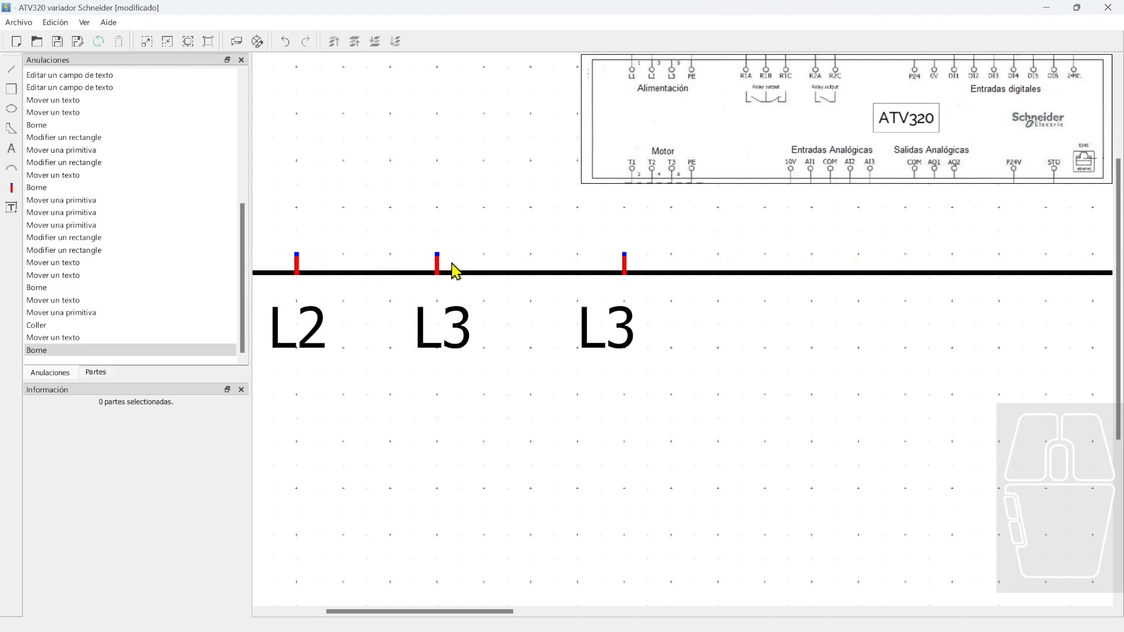
{"action": "left_click_drag", "start_coordinate": [628, 268], "coordinate": [581, 268]}
{"action": "left_click", "coordinate": [597, 340]}
{"action": "left_click", "coordinate": [606, 237]}
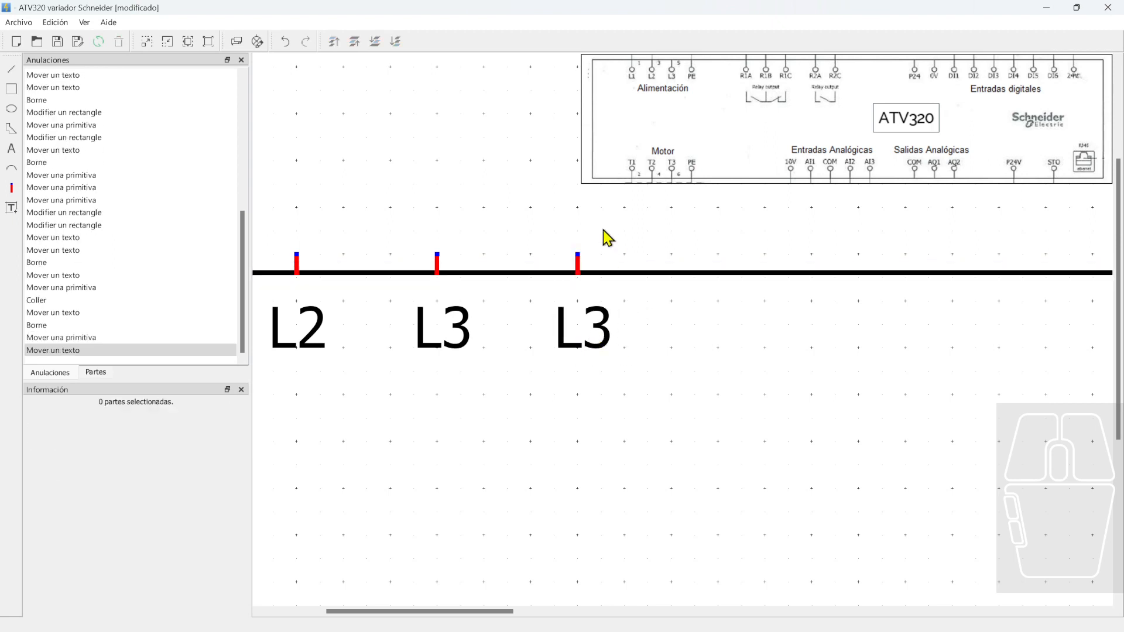
Change the text of the copied label under the fourth terminal to PE
{"action": "double_click", "coordinate": [596, 328]}
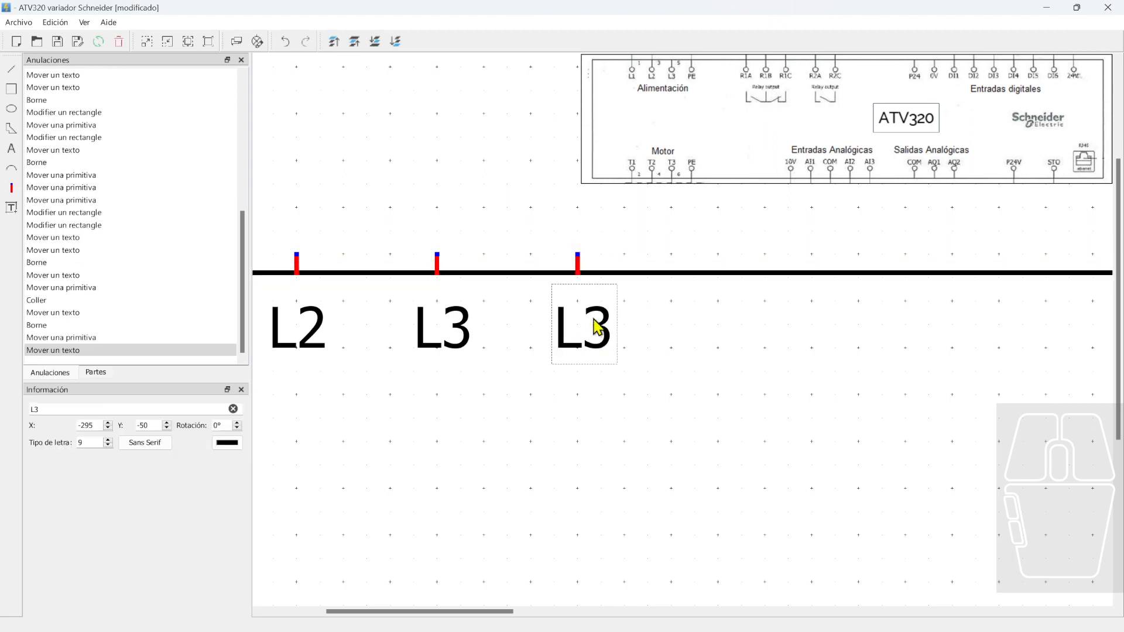
{"action": "key", "text": "Delete"}
{"action": "key", "text": "Delete"}
{"action": "type", "text": "p"}
{"action": "key", "text": "BackSpace"}
{"action": "type", "text": "PE"}
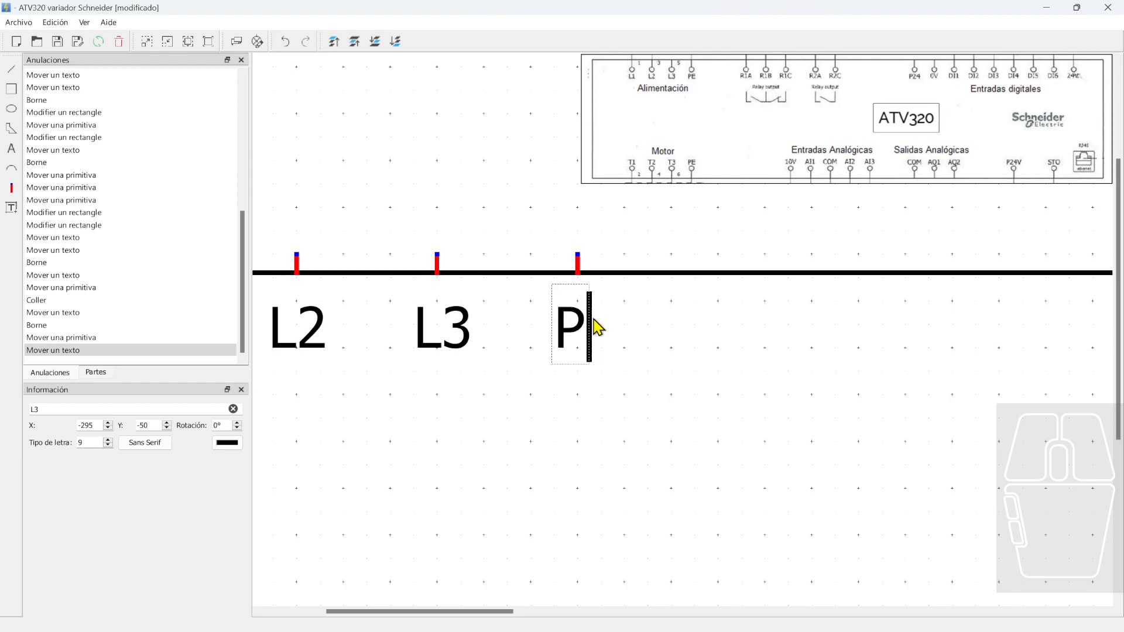
{"action": "left_click", "coordinate": [508, 224]}
{"action": "scroll", "coordinate": [508, 234], "scroll_direction": "down", "scroll_amount": 3}
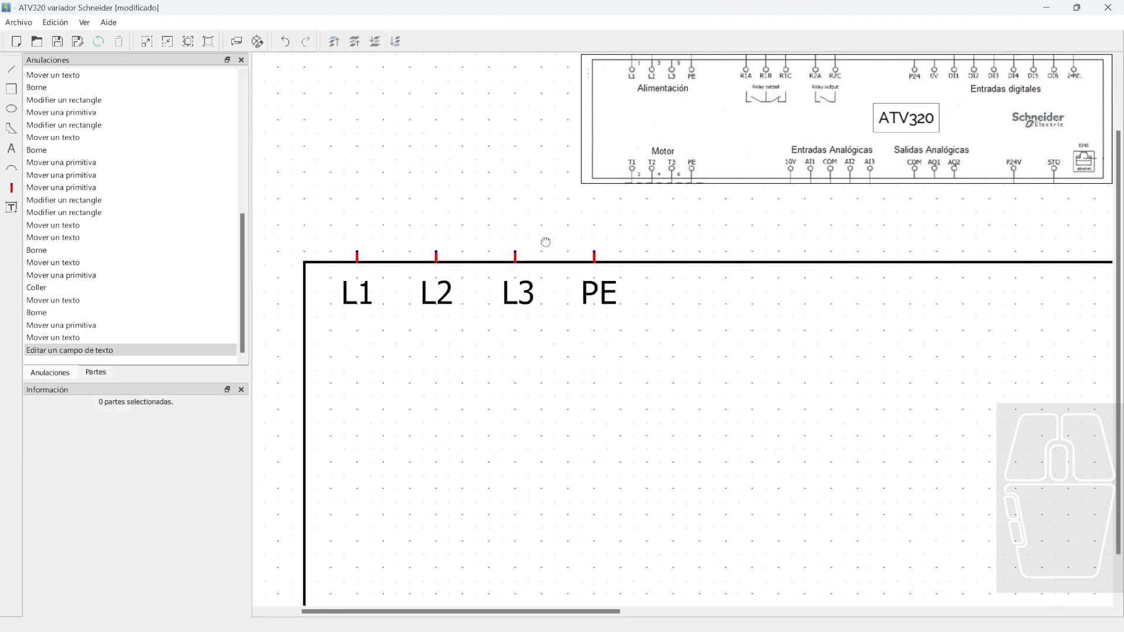
Paste a copy of the L3 label and move it below the L1 label to X -380, Y -30
{"action": "left_click", "coordinate": [519, 305]}
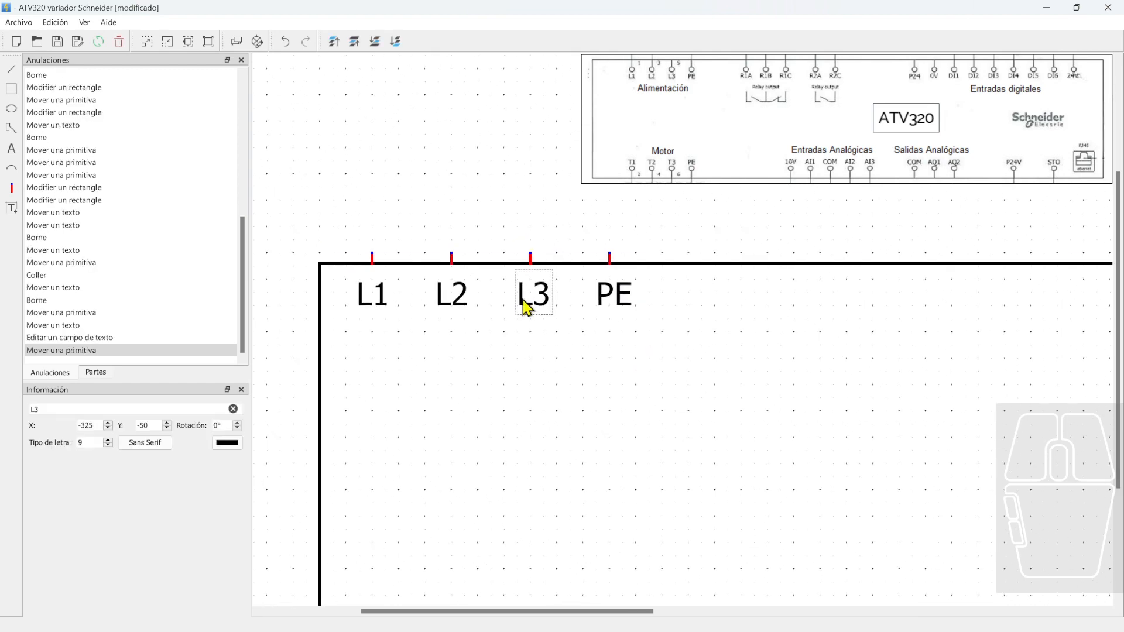
{"action": "key", "text": "ctrl+c"}
{"action": "key", "text": "ctrl+v"}
{"action": "left_click_drag", "start_coordinate": [578, 308], "coordinate": [379, 363]}
Change the copied label's text to Alimentación and shift it right so it sits centred under the L1 to PE labels
{"action": "double_click", "coordinate": [380, 363]}
{"action": "key", "text": "BackSpace"}
{"action": "type", "text": "a"}
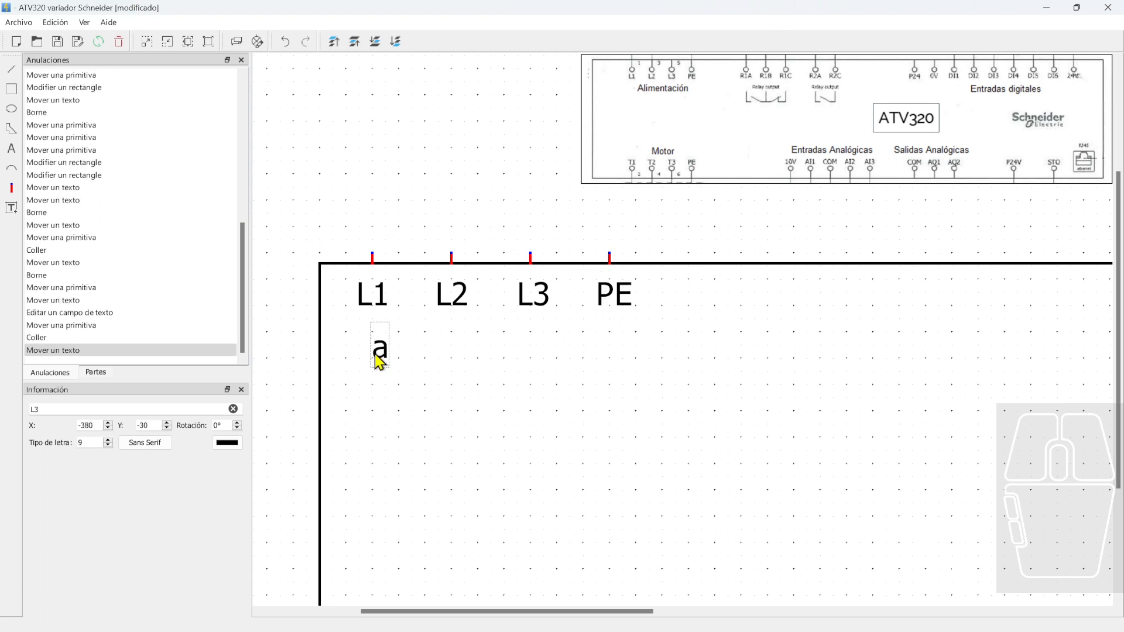
{"action": "key", "text": "BackSpace"}
{"action": "type", "text": "Alimen"}
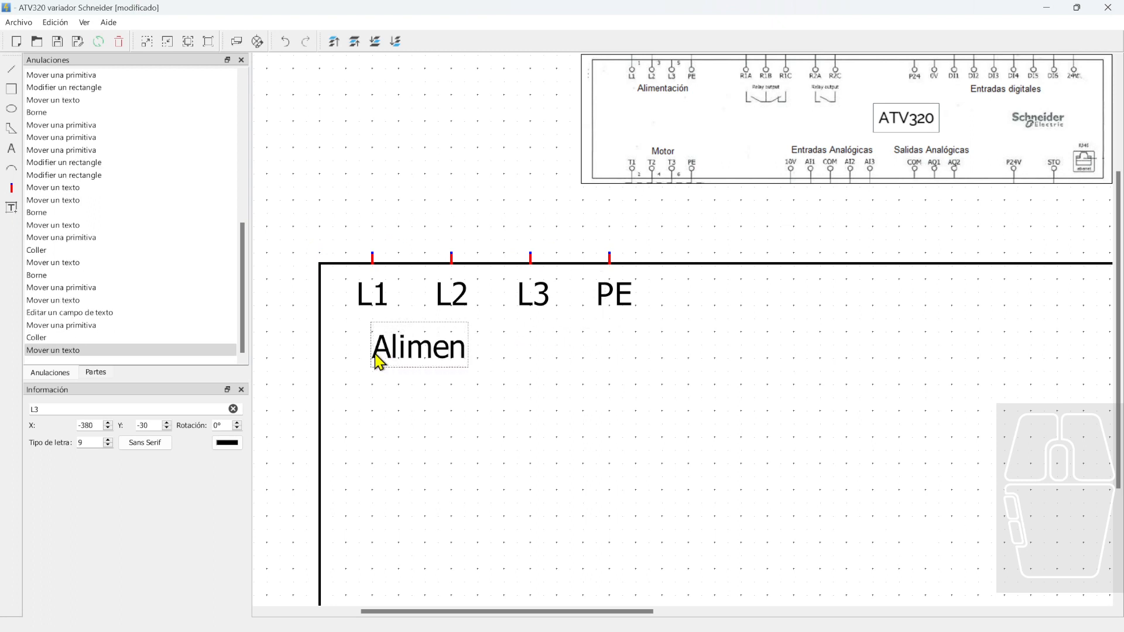
{"action": "type", "text": "tación"}
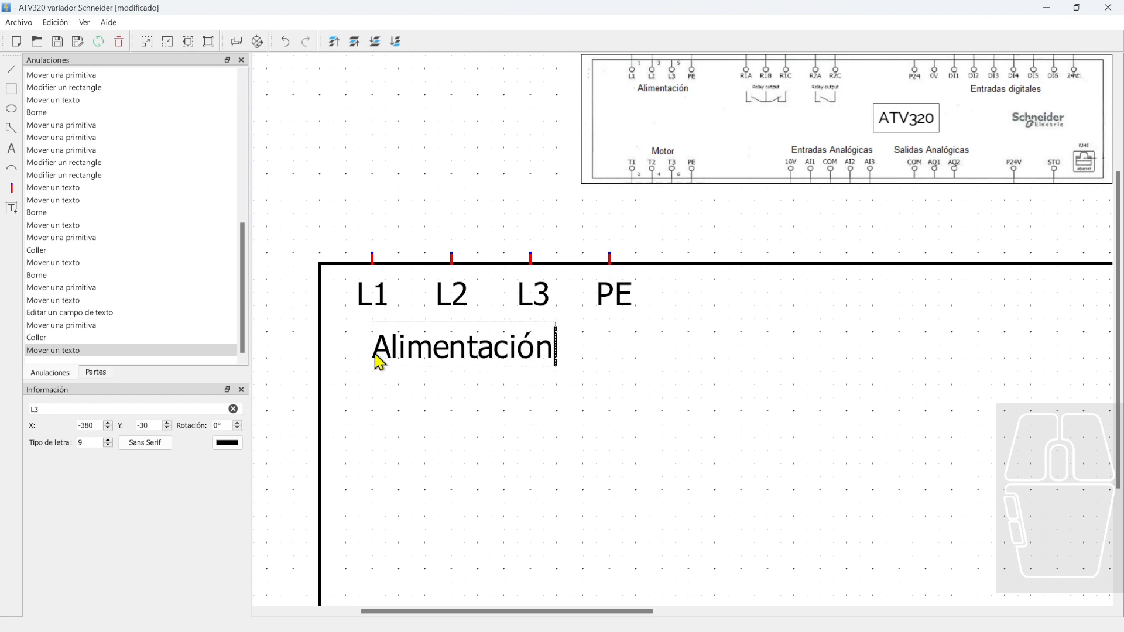
{"action": "left_click", "coordinate": [413, 384]}
{"action": "left_click_drag", "start_coordinate": [496, 353], "coordinate": [521, 354]}
{"action": "left_click", "coordinate": [597, 423]}
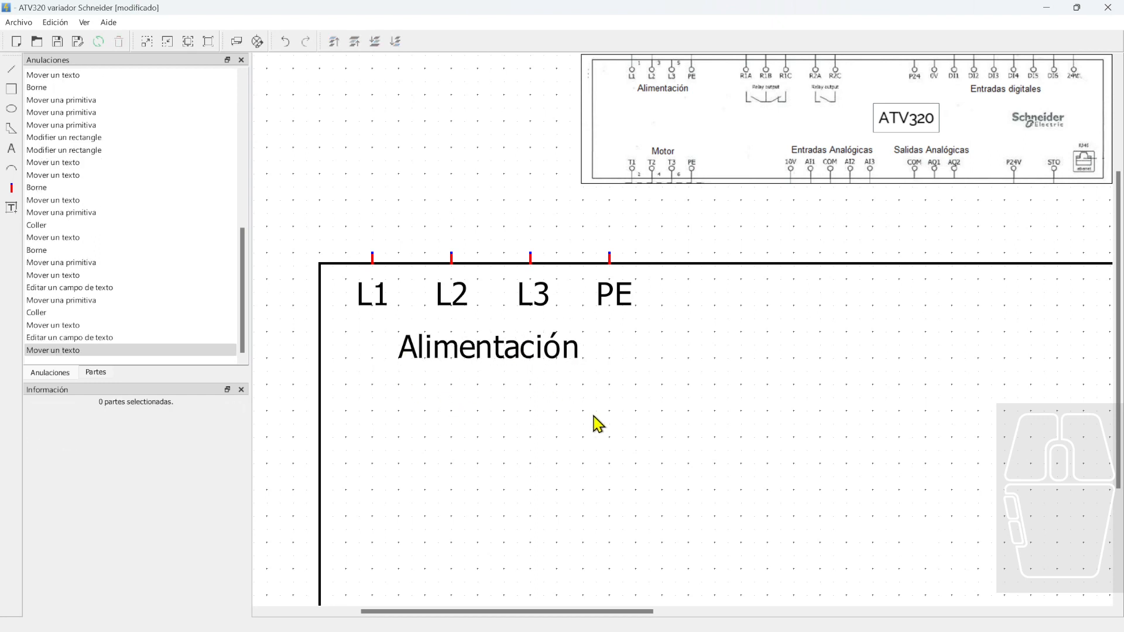
{"action": "scroll", "coordinate": [531, 399], "scroll_direction": "down", "scroll_amount": 1}
{"action": "scroll", "coordinate": [497, 382], "scroll_direction": "up", "scroll_amount": 1}
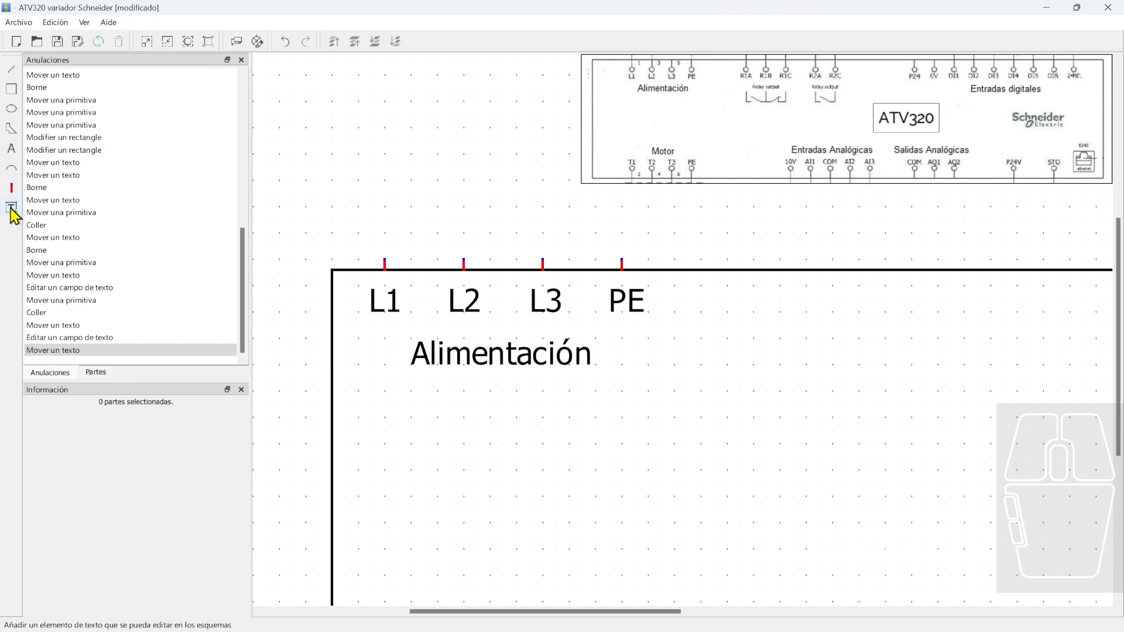
{"action": "left_click", "coordinate": [11, 89]}
{"action": "left_click_drag", "start_coordinate": [332, 271], "coordinate": [670, 389]}
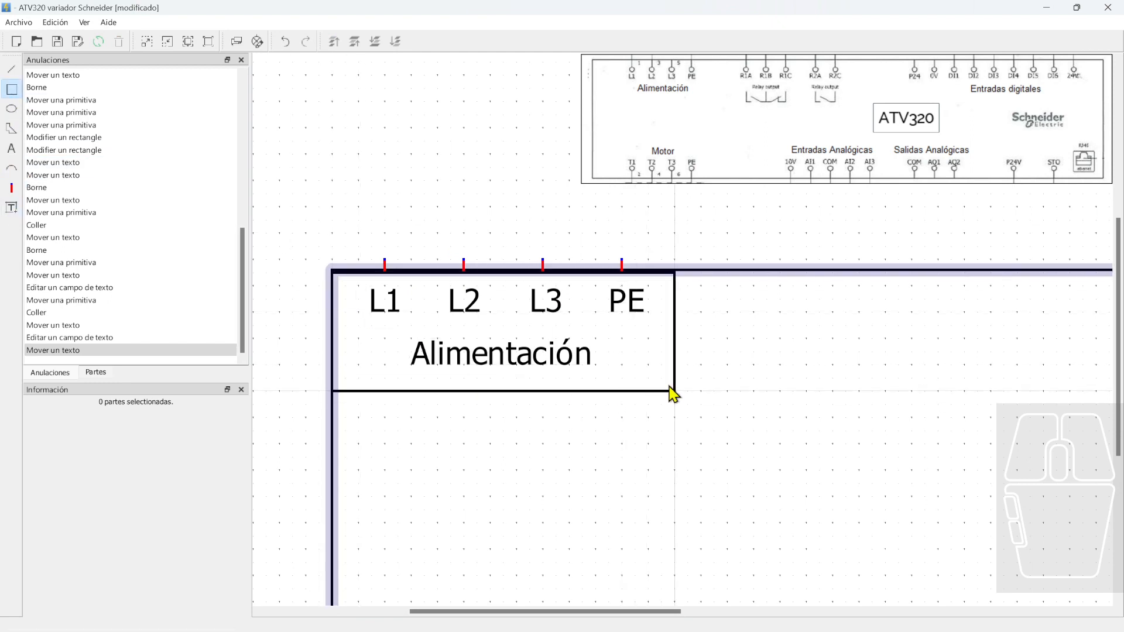
{"action": "right_click", "coordinate": [671, 394]}
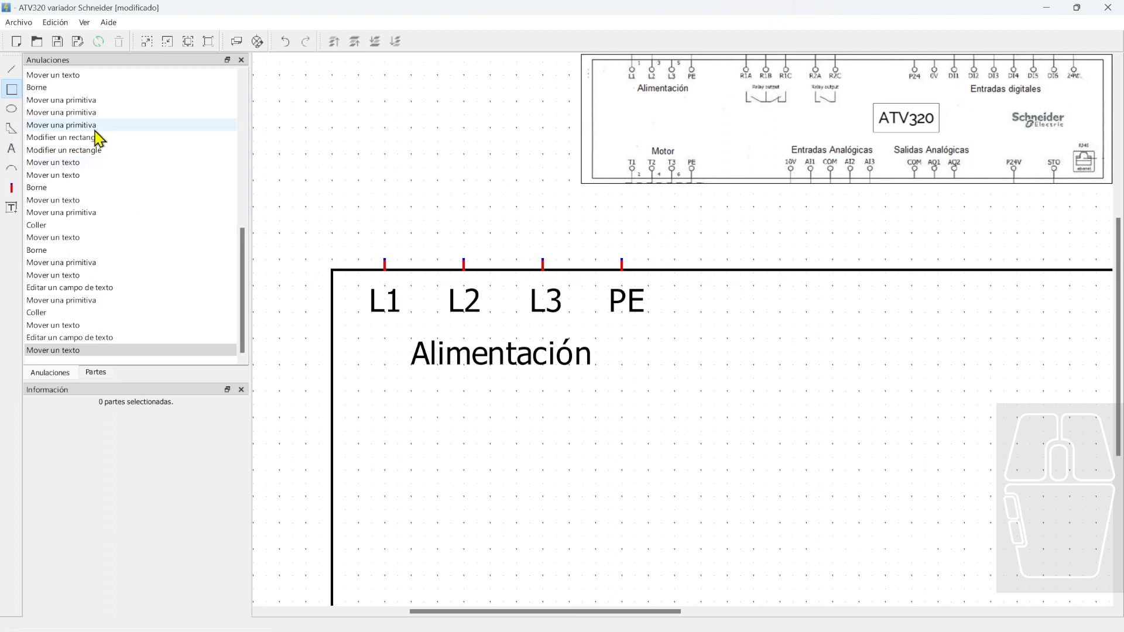
Draw a 130 by 45 rectangle around the supply labels, starting at the outline's upper-left corner at X -400, Y -65
{"action": "left_click", "coordinate": [11, 89]}
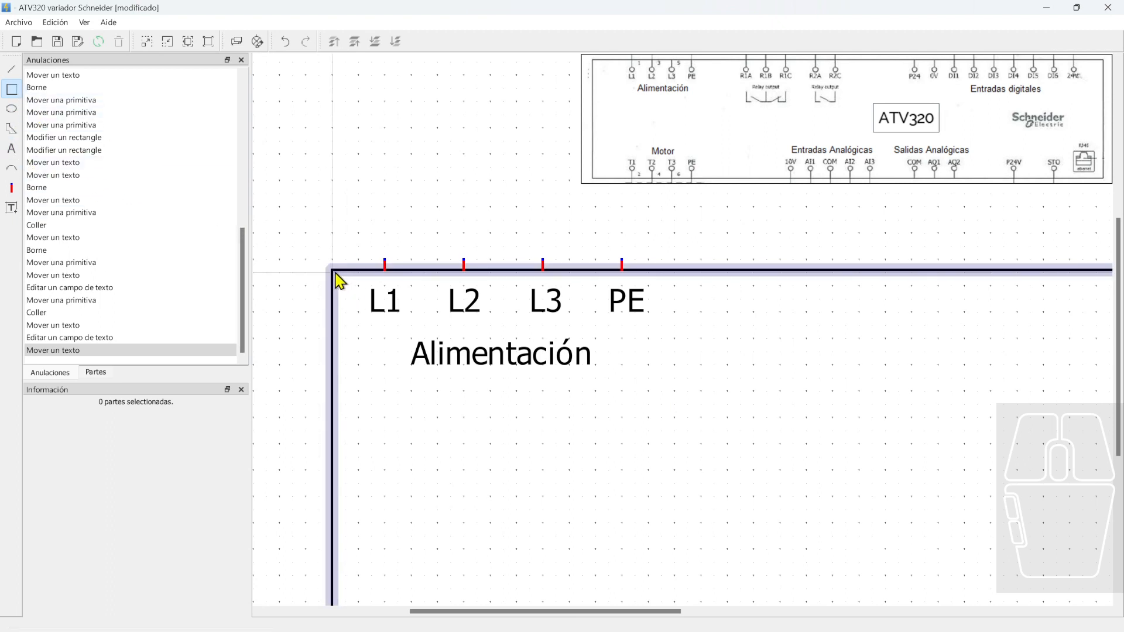
{"action": "left_click_drag", "start_coordinate": [332, 272], "coordinate": [675, 391]}
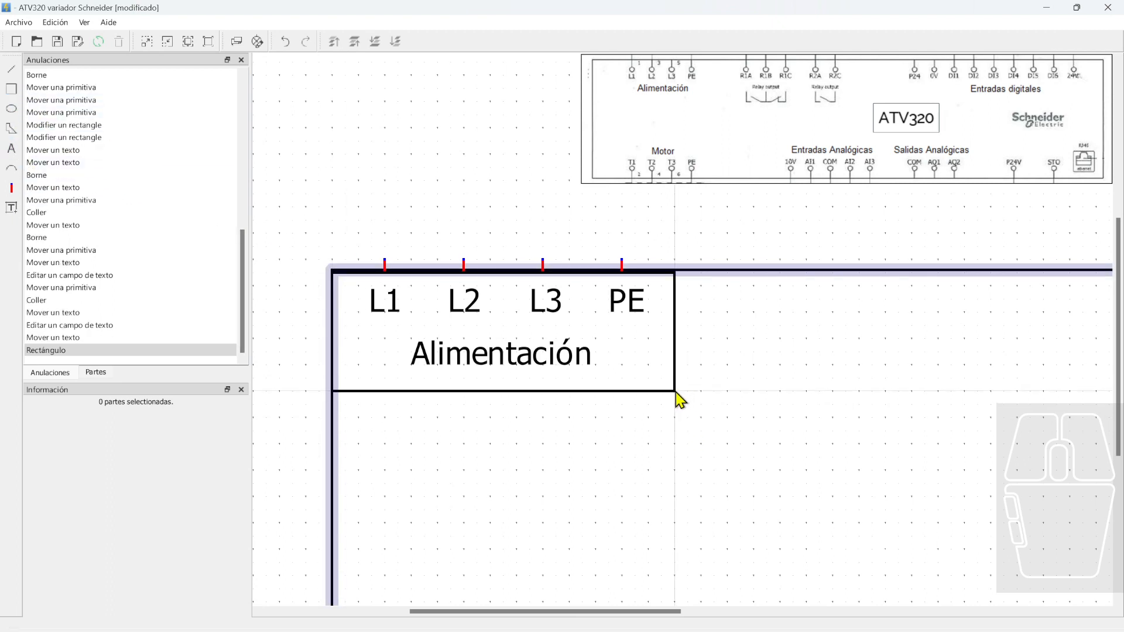
{"action": "right_click", "coordinate": [736, 368]}
Set the line style of the rectangle around the Alimentación group to Línea de puntos
{"action": "left_click", "coordinate": [675, 391]}
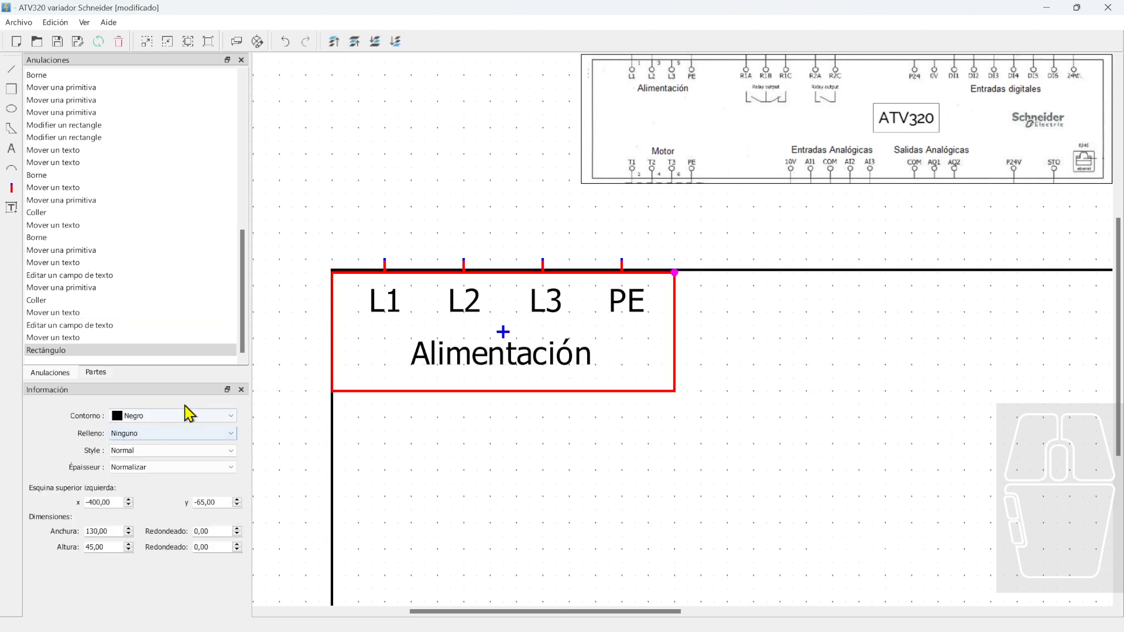
{"action": "left_click", "coordinate": [168, 451]}
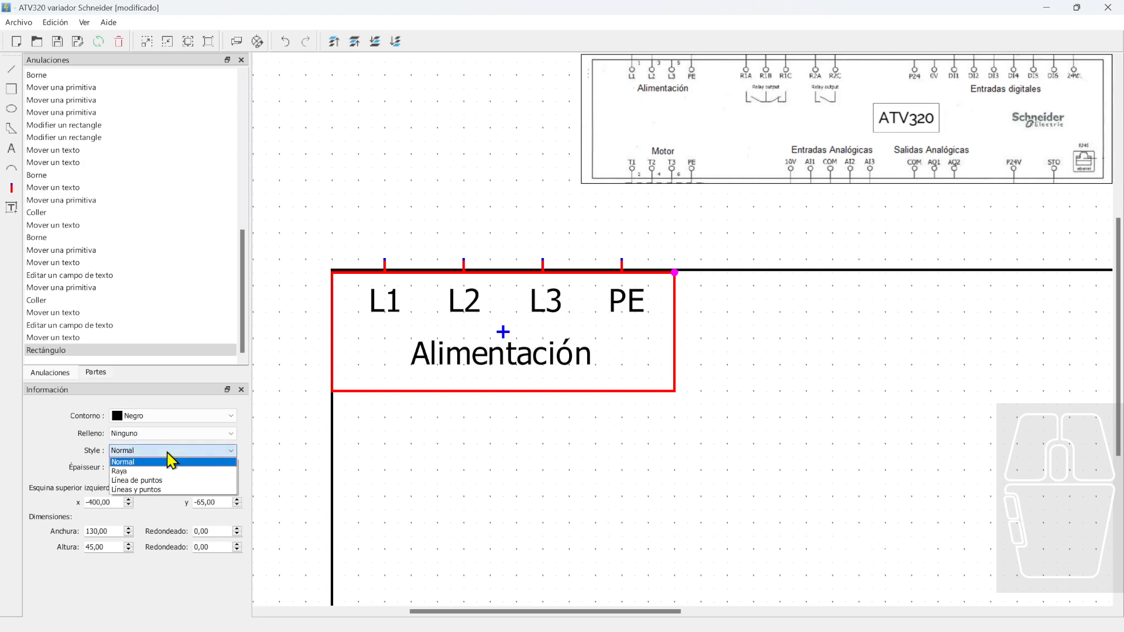
{"action": "left_click", "coordinate": [154, 481]}
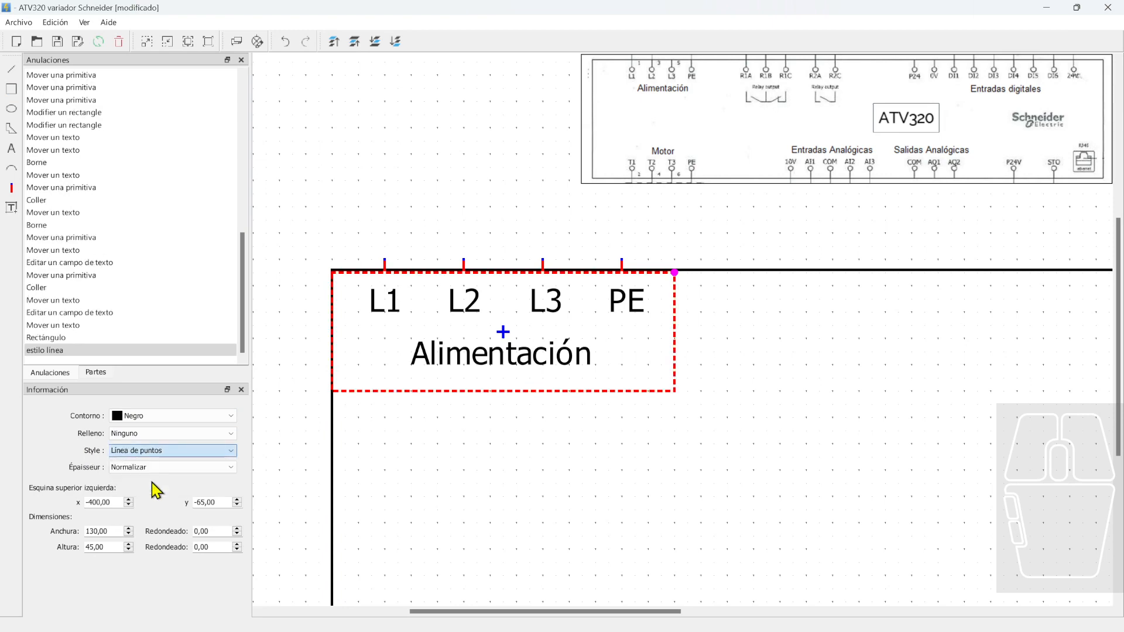
{"action": "left_click", "coordinate": [468, 437]}
Duplicate the L1, L2, L3 and PE labels and place the copies above the outline's lower edge, with L1 at X -390, Y 62
{"action": "scroll", "coordinate": [594, 452], "scroll_direction": "down", "scroll_amount": 4}
{"action": "middle_click_drag", "start_coordinate": [598, 458], "coordinate": [501, 454]}
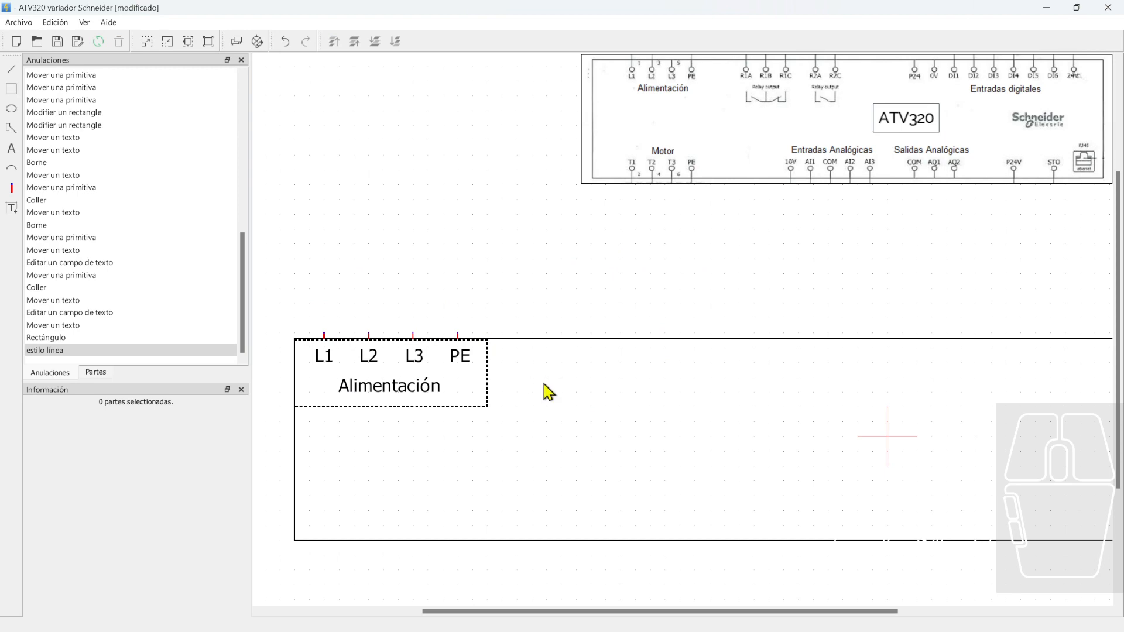
{"action": "middle_click_drag", "start_coordinate": [544, 385], "coordinate": [602, 370]}
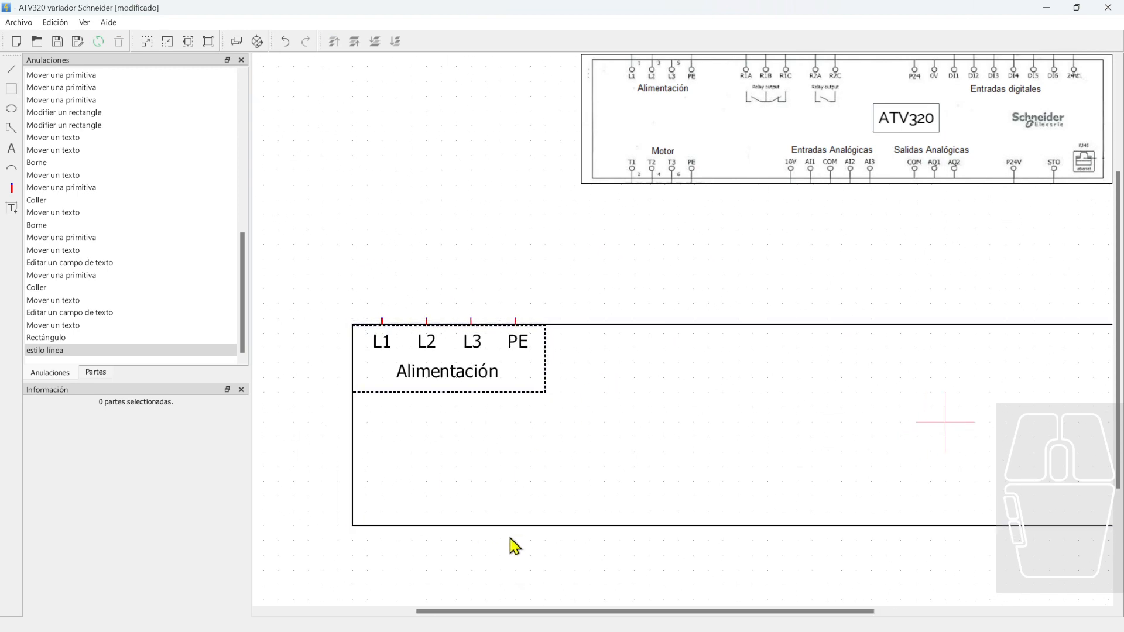
{"action": "middle_click_drag", "start_coordinate": [485, 476], "coordinate": [518, 449]}
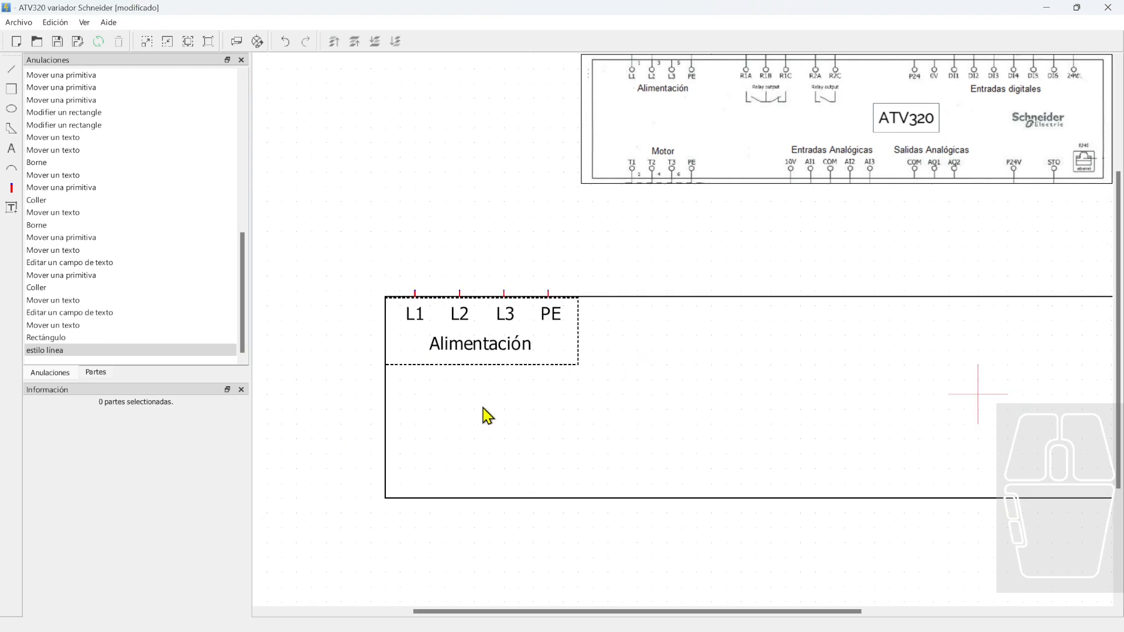
{"action": "left_click", "coordinate": [417, 327]}
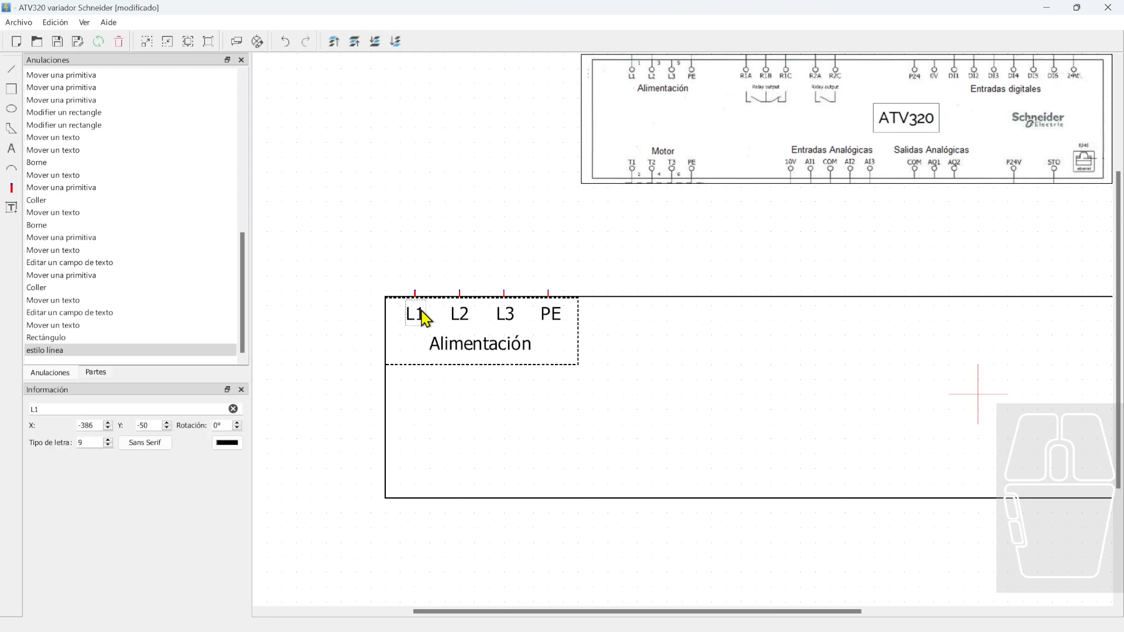
{"action": "left_click", "coordinate": [471, 321], "text": "ctrl"}
{"action": "left_click", "coordinate": [512, 319], "text": "ctrl"}
{"action": "left_click", "coordinate": [554, 321], "text": "ctrl"}
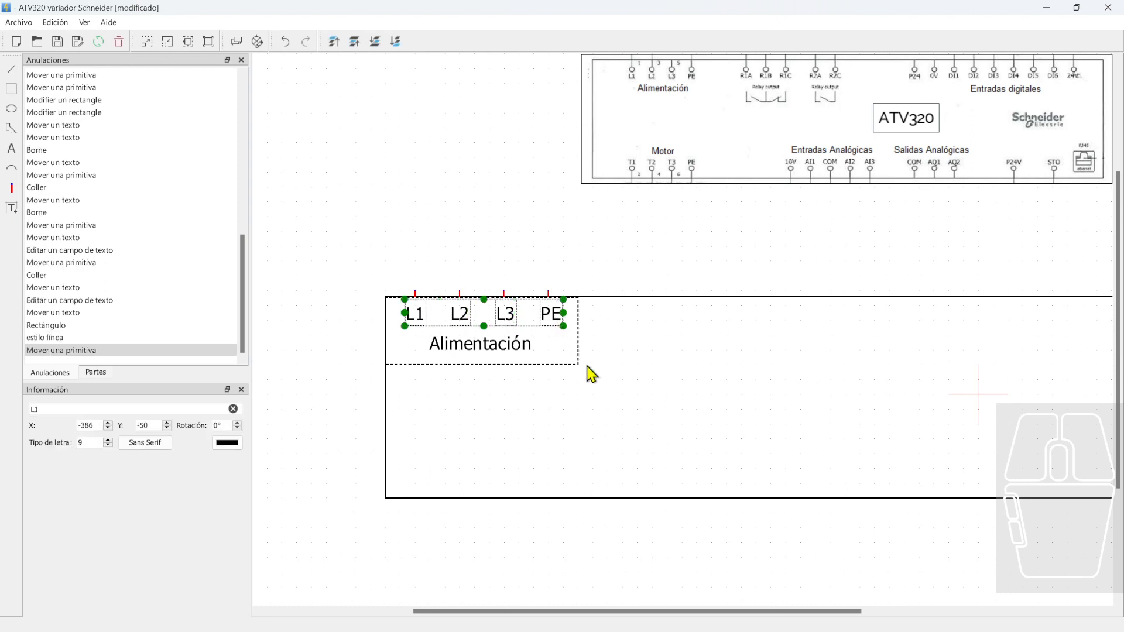
{"action": "key", "text": "ctrl+v"}
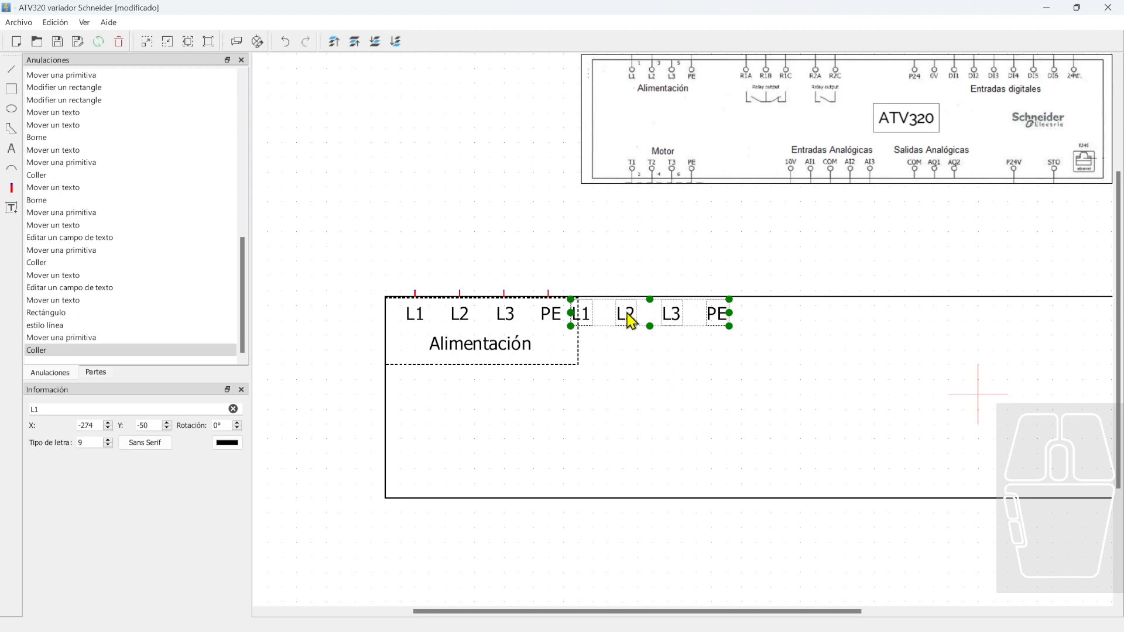
{"action": "left_click_drag", "start_coordinate": [631, 320], "coordinate": [459, 488]}
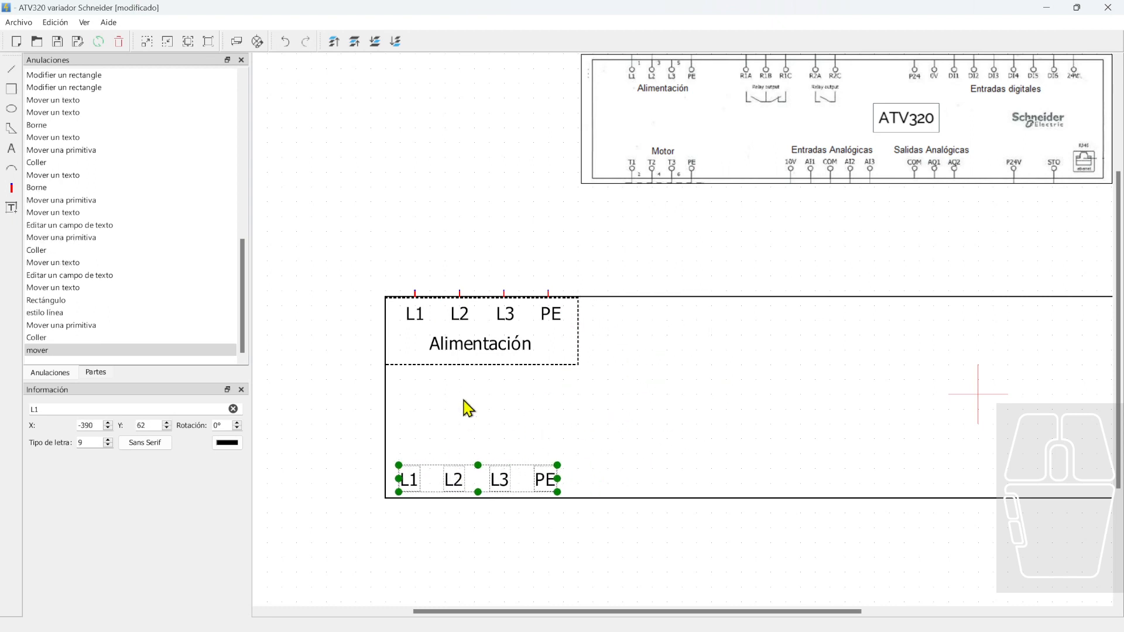
{"action": "left_click", "coordinate": [468, 408]}
Place a terminal on the outline's lower edge beneath the copied L1 label at X -380, Y 70
{"action": "left_click", "coordinate": [11, 187]}
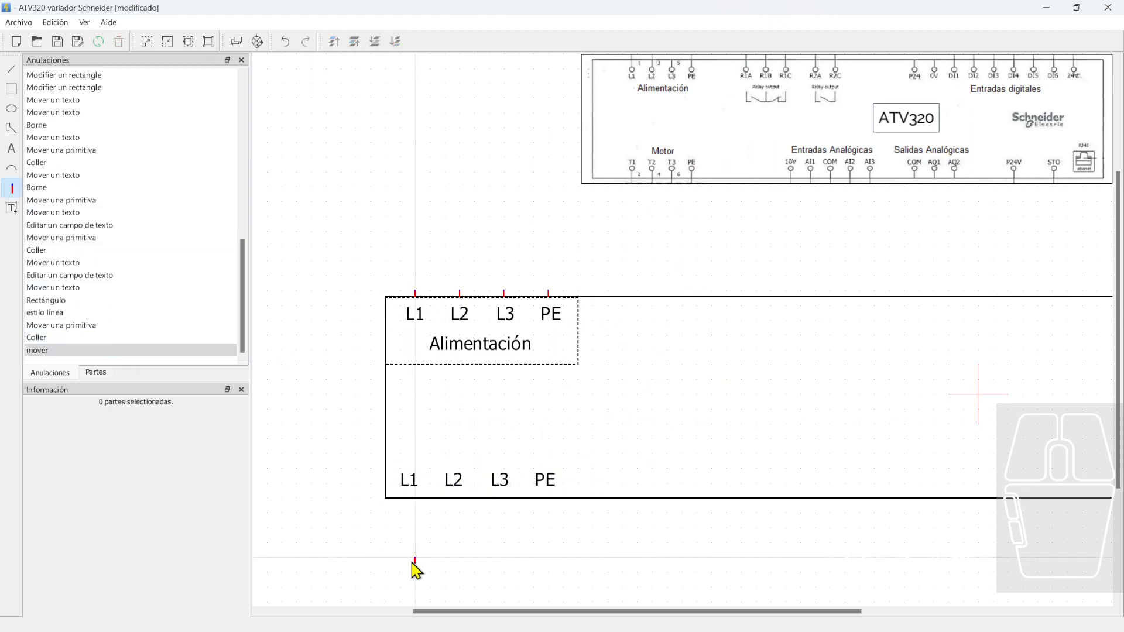
{"action": "left_click", "coordinate": [415, 501]}
{"action": "right_click", "coordinate": [413, 508]}
{"action": "left_click", "coordinate": [690, 493]}
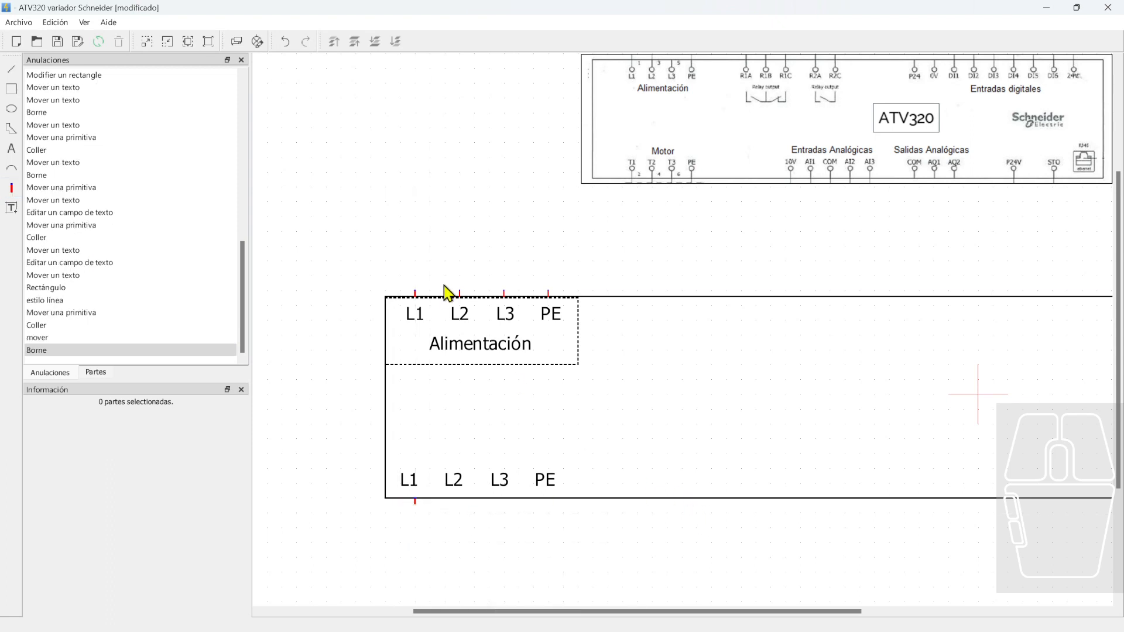
Rotate the terminal on the lower edge so its orientation is Sur
{"action": "scroll", "coordinate": [426, 501], "scroll_direction": "up", "scroll_amount": 10}
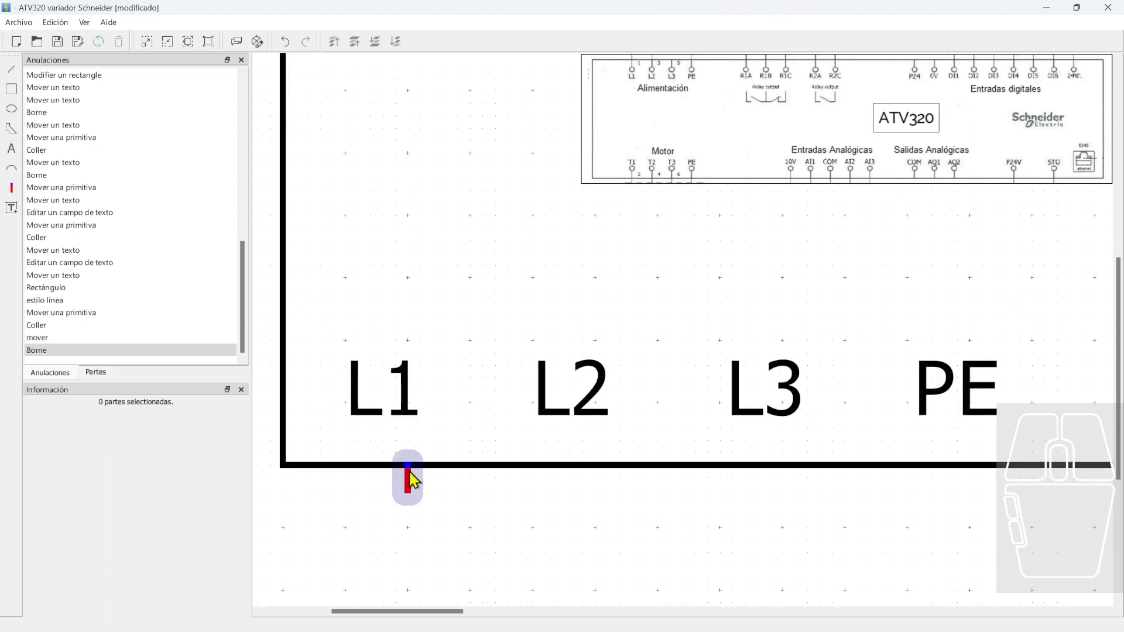
{"action": "left_click", "coordinate": [408, 479]}
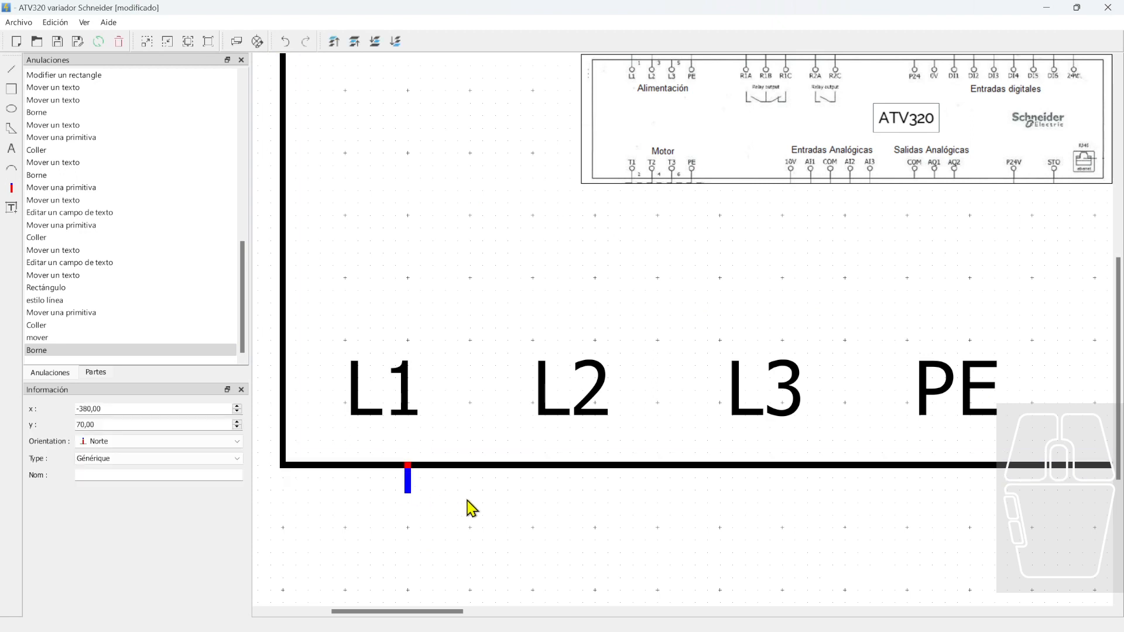
{"action": "key", "text": "space"}
{"action": "key", "text": "space"}
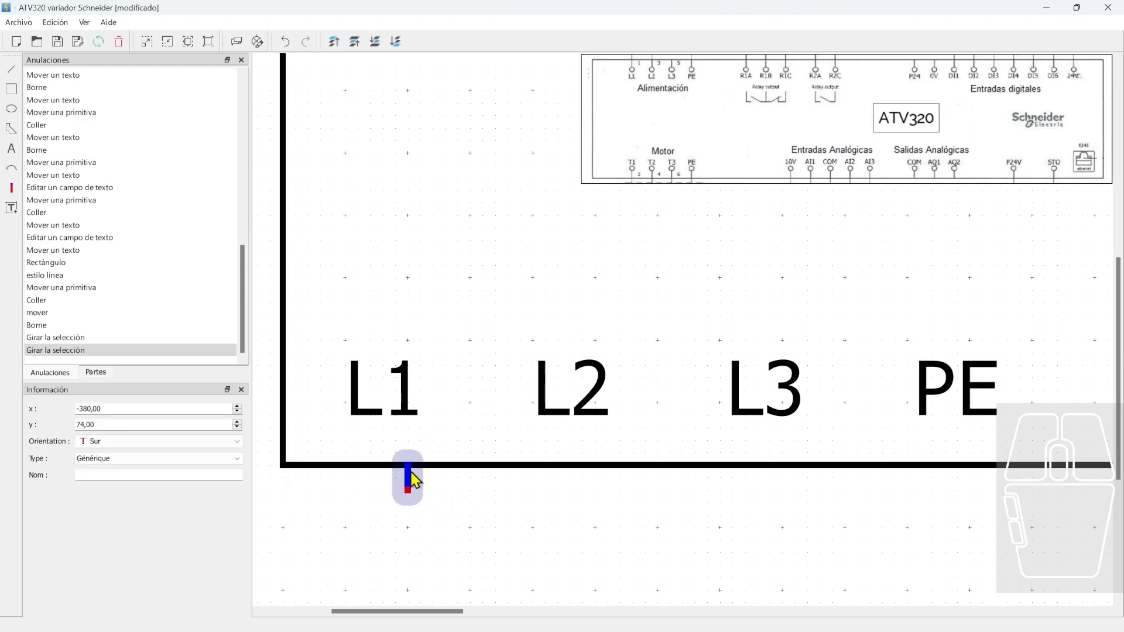
{"action": "left_click", "coordinate": [502, 512]}
Move the south-facing terminal under the copied L1 label to X -380, Y 70
{"action": "scroll", "coordinate": [472, 505], "scroll_direction": "down", "scroll_amount": 5}
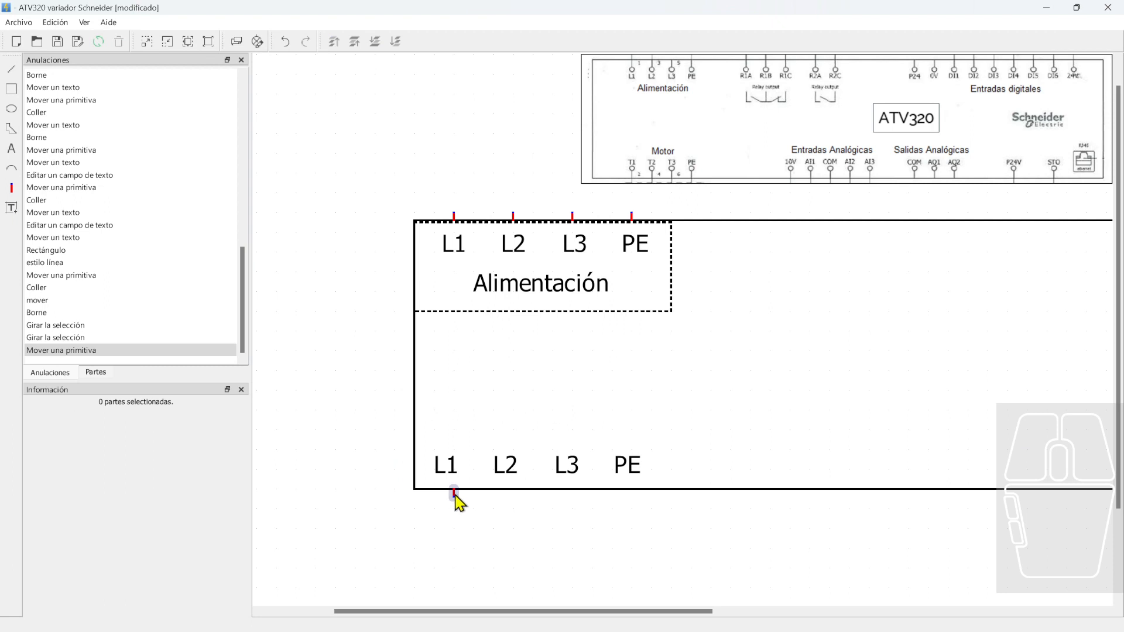
{"action": "mouse_move", "coordinate": [454, 495]}
{"action": "left_mouse_down"}
{"action": "mouse_move", "coordinate": [457, 507]}
{"action": "mouse_move", "coordinate": [450, 487]}
{"action": "left_mouse_up"}
{"action": "scroll", "coordinate": [466, 514], "scroll_direction": "up", "scroll_amount": 2}
{"action": "scroll", "coordinate": [465, 512], "scroll_direction": "down", "scroll_amount": 1}
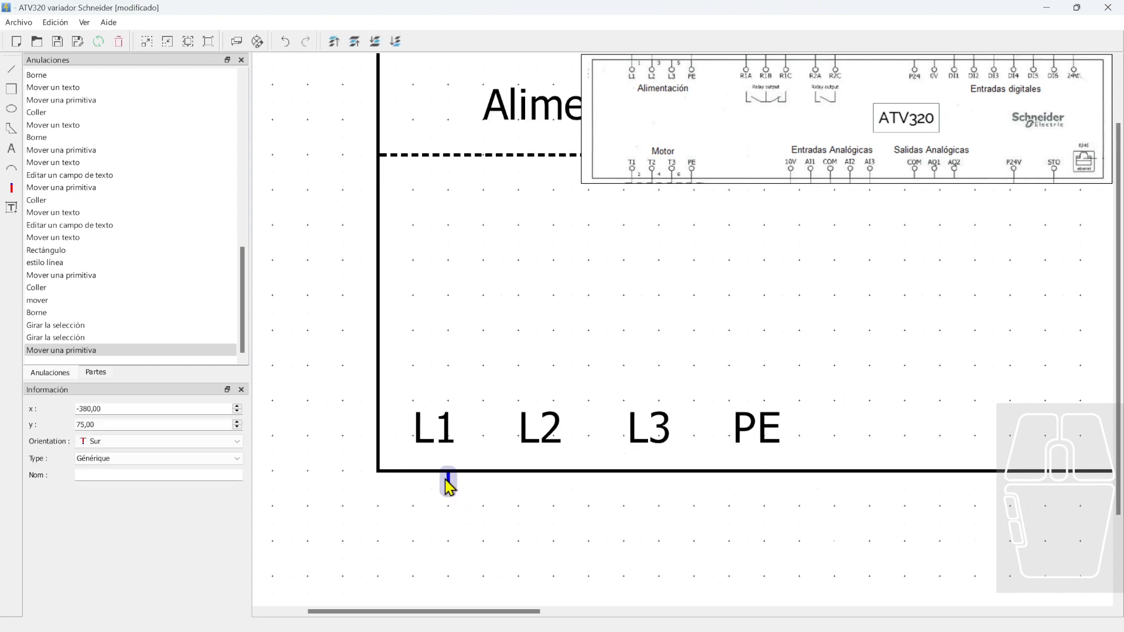
{"action": "scroll", "coordinate": [460, 501], "scroll_direction": "down", "scroll_amount": 4}
{"action": "scroll", "coordinate": [468, 506], "scroll_direction": "up", "scroll_amount": 2}
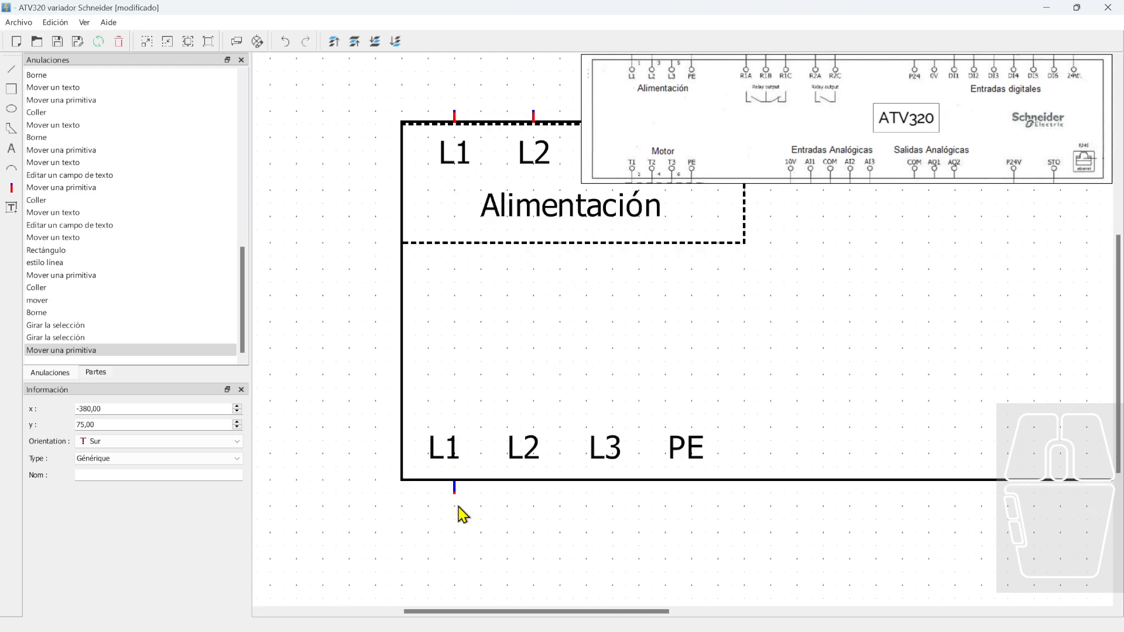
{"action": "scroll", "coordinate": [462, 503], "scroll_direction": "down", "scroll_amount": 2}
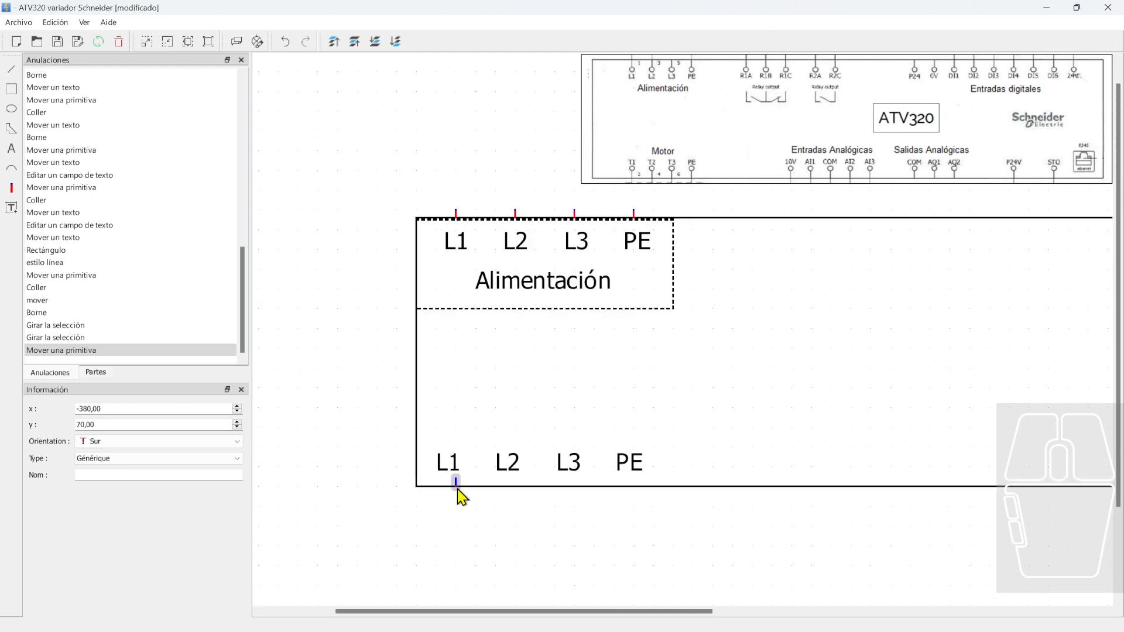
Select the four copied labels L1, L2, L3 and PE together and nudge them up, away from the outline's lower edge
{"action": "left_click", "coordinate": [454, 465]}
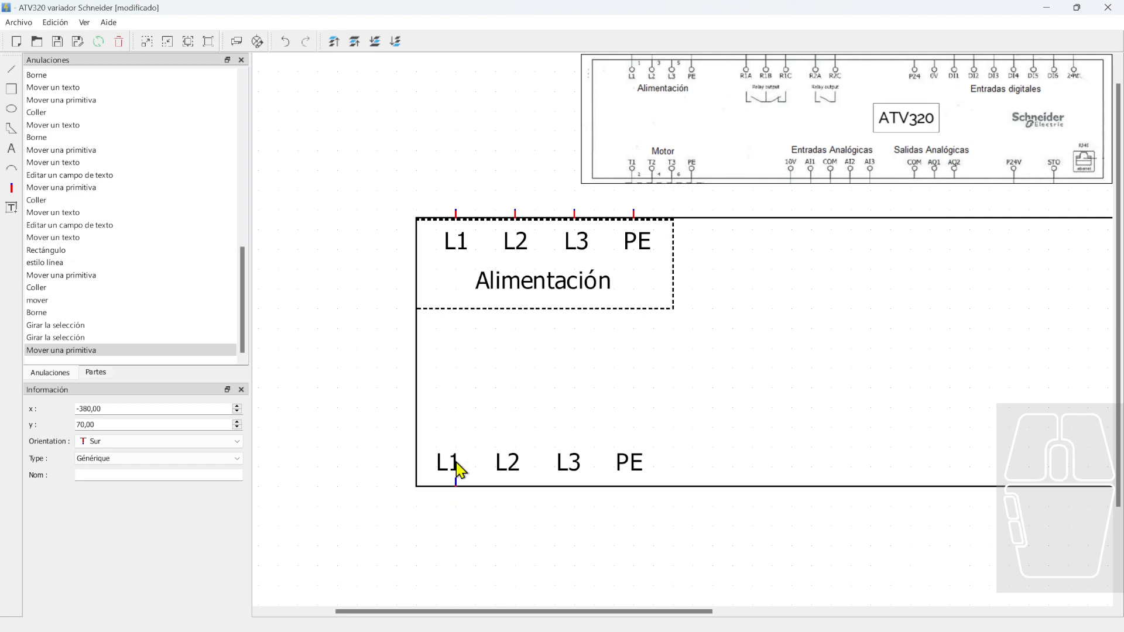
{"action": "left_click", "coordinate": [518, 468], "text": "ctrl"}
{"action": "left_click", "coordinate": [583, 470], "text": "ctrl"}
{"action": "left_click", "coordinate": [632, 470], "text": "ctrl"}
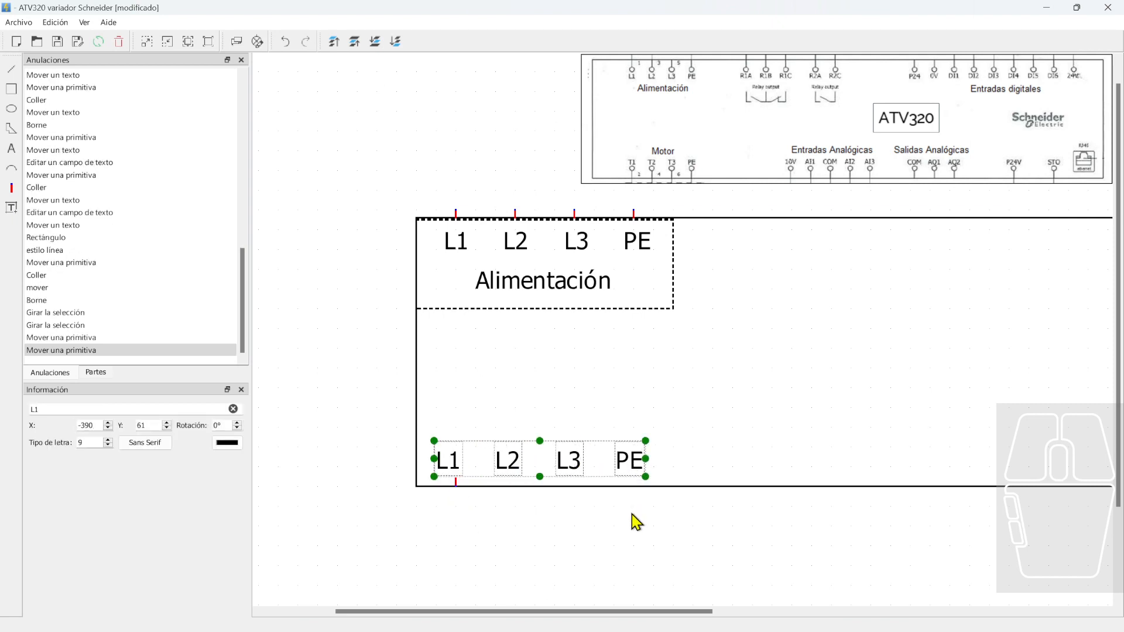
{"action": "key", "text": "Up"}
{"action": "key", "text": "Up"}
Resize the drive outline to a height of 126 with its upper-left Y at -61, meeting the top of the lower terminal
{"action": "left_click", "coordinate": [475, 488]}
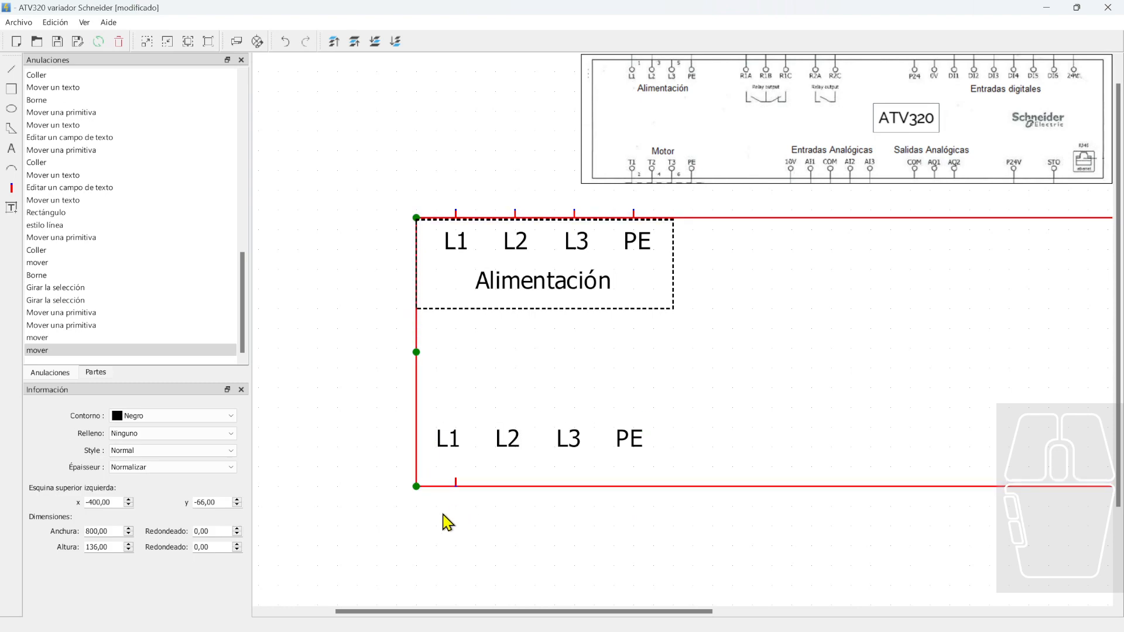
{"action": "scroll", "coordinate": [433, 509], "scroll_direction": "up", "scroll_amount": 6}
{"action": "left_click_drag", "start_coordinate": [394, 459], "coordinate": [394, 434]}
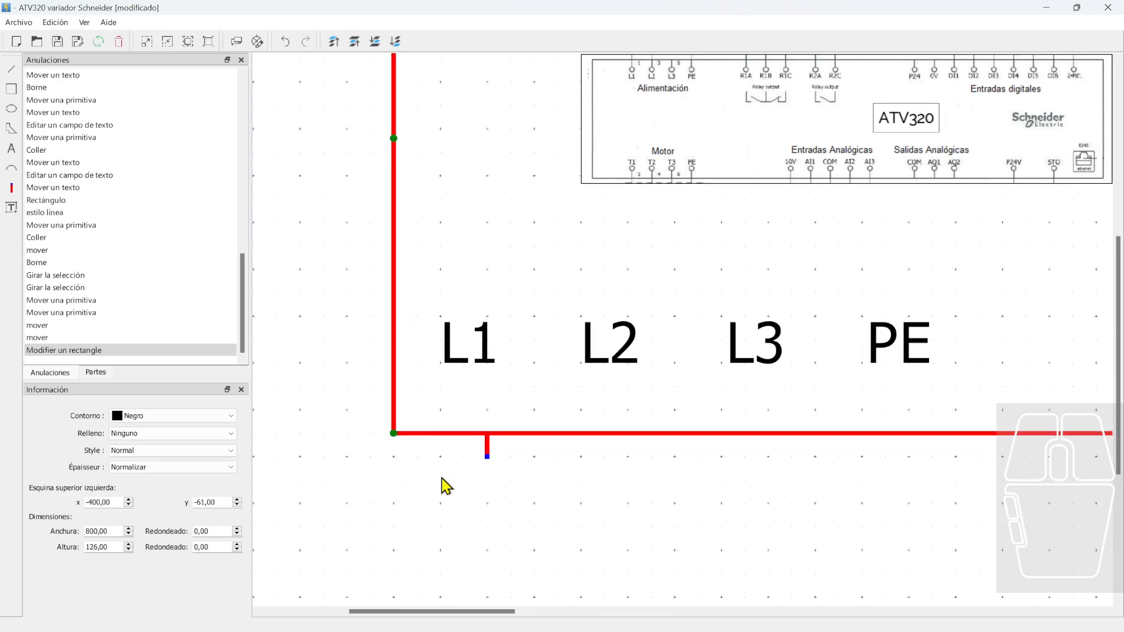
{"action": "left_click", "coordinate": [446, 486]}
Resize the drive outline to a height of 124 and move it so its upper-left Y is -62
{"action": "scroll", "coordinate": [477, 498], "scroll_direction": "down", "scroll_amount": 5}
{"action": "scroll", "coordinate": [554, 507], "scroll_direction": "down", "scroll_amount": 2}
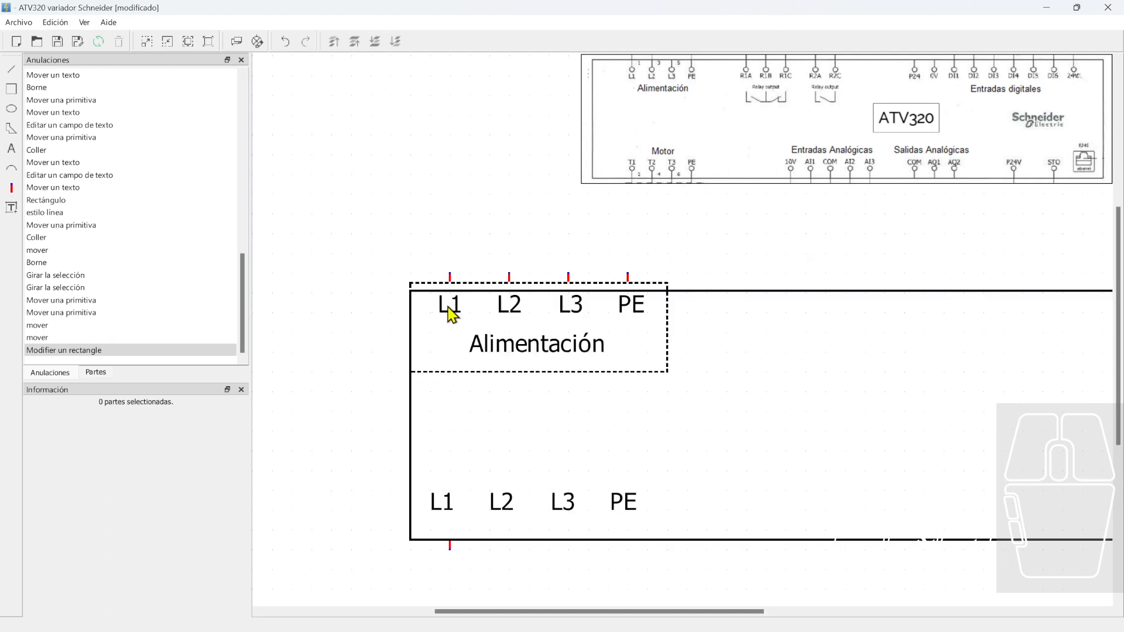
{"action": "left_click", "coordinate": [668, 296]}
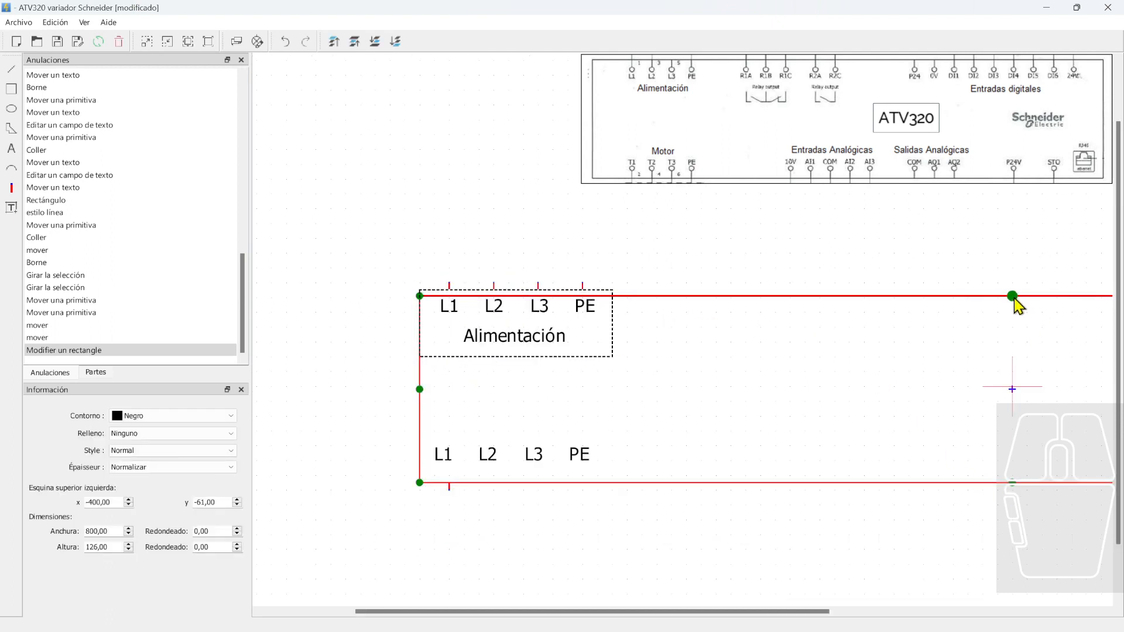
{"action": "mouse_move", "coordinate": [1014, 297]}
{"action": "left_mouse_down"}
{"action": "mouse_move", "coordinate": [1014, 286]}
{"action": "mouse_move", "coordinate": [1013, 297]}
{"action": "left_mouse_up"}
{"action": "left_click", "coordinate": [577, 522]}
{"action": "scroll", "coordinate": [502, 494], "scroll_direction": "up", "scroll_amount": 2}
{"action": "left_click", "coordinate": [495, 471]}
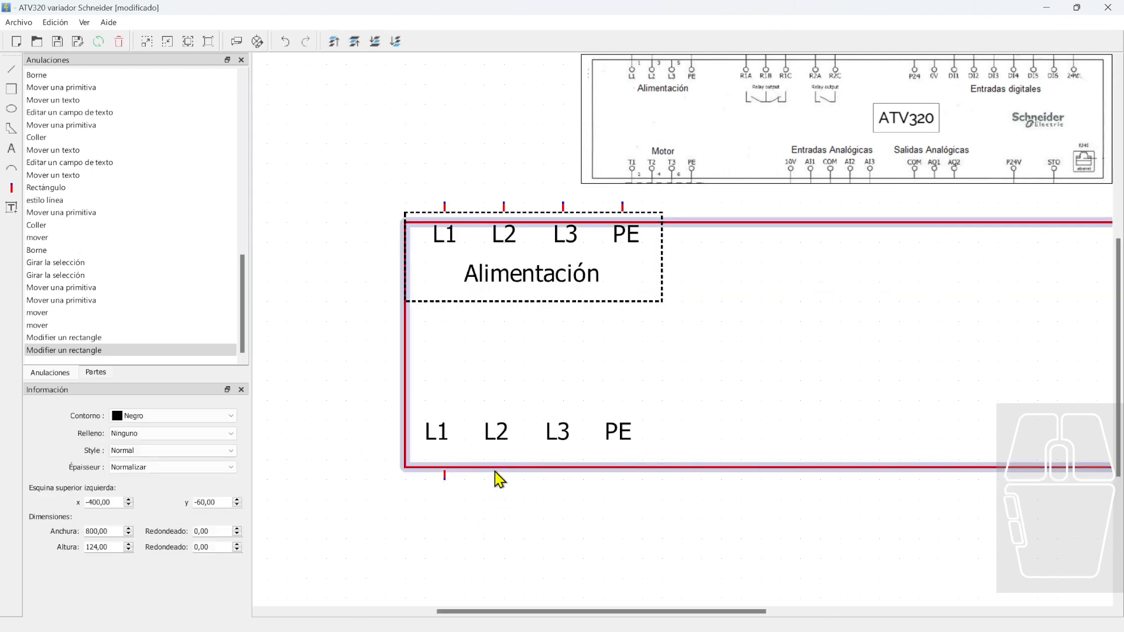
{"action": "left_click_drag", "start_coordinate": [496, 472], "coordinate": [495, 468]}
{"action": "scroll", "coordinate": [683, 461], "scroll_direction": "down", "scroll_amount": 2}
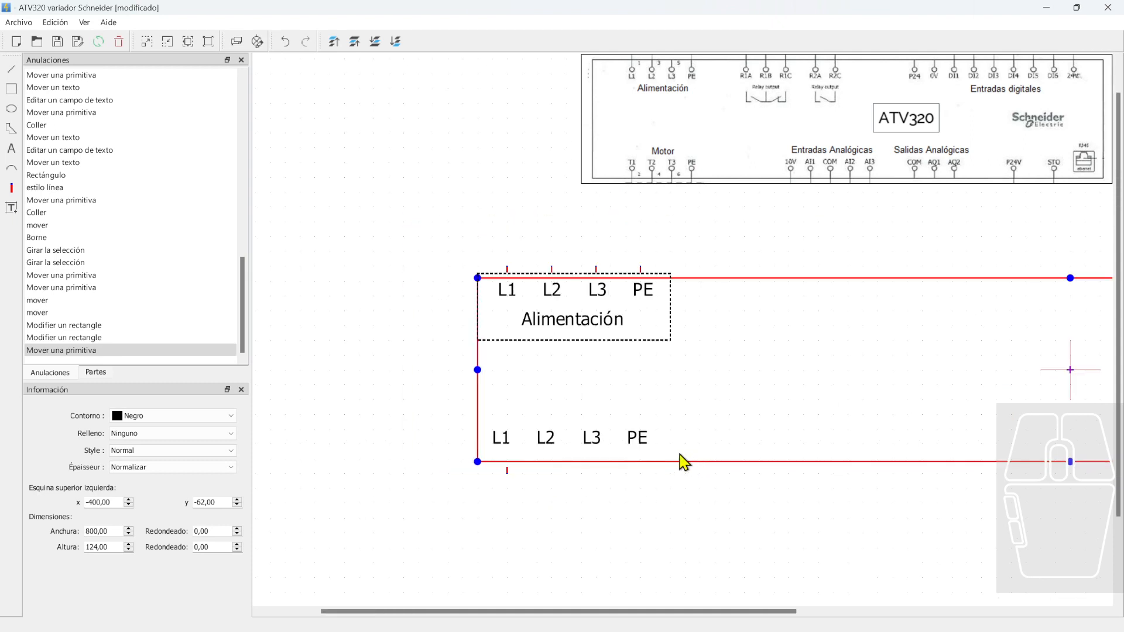
Increase the drive outline's height to 132 and nudge it so its upper-left Y is -65
{"action": "left_click_drag", "start_coordinate": [1070, 462], "coordinate": [1075, 481]}
{"action": "key", "text": "Up"}
{"action": "left_click", "coordinate": [635, 512]}
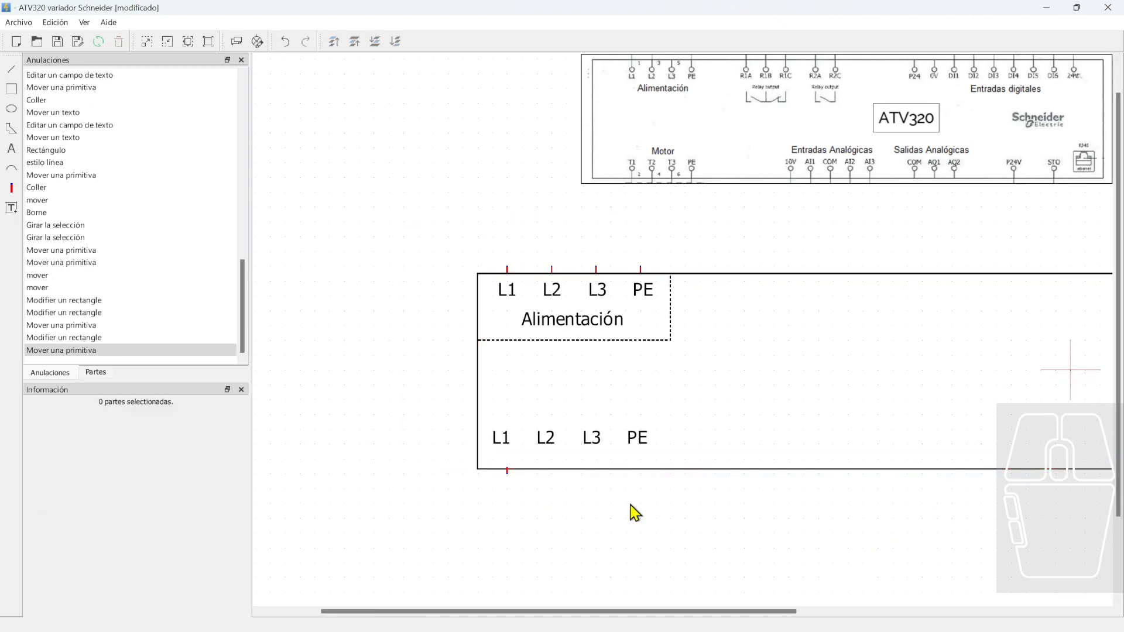
{"action": "scroll", "coordinate": [528, 462], "scroll_direction": "up", "scroll_amount": 3}
{"action": "left_click", "coordinate": [572, 452]}
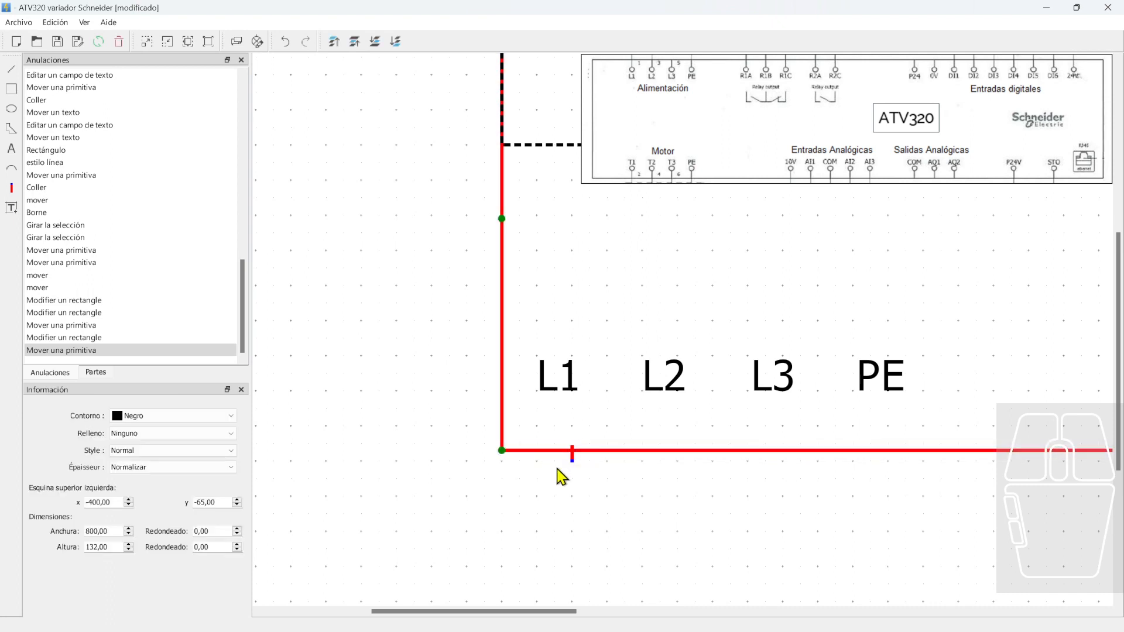
Nudge the drive outline up so its upper-left Y is -66
{"action": "scroll", "coordinate": [580, 474], "scroll_direction": "down", "scroll_amount": 2}
{"action": "scroll", "coordinate": [610, 494], "scroll_direction": "down", "scroll_amount": 1}
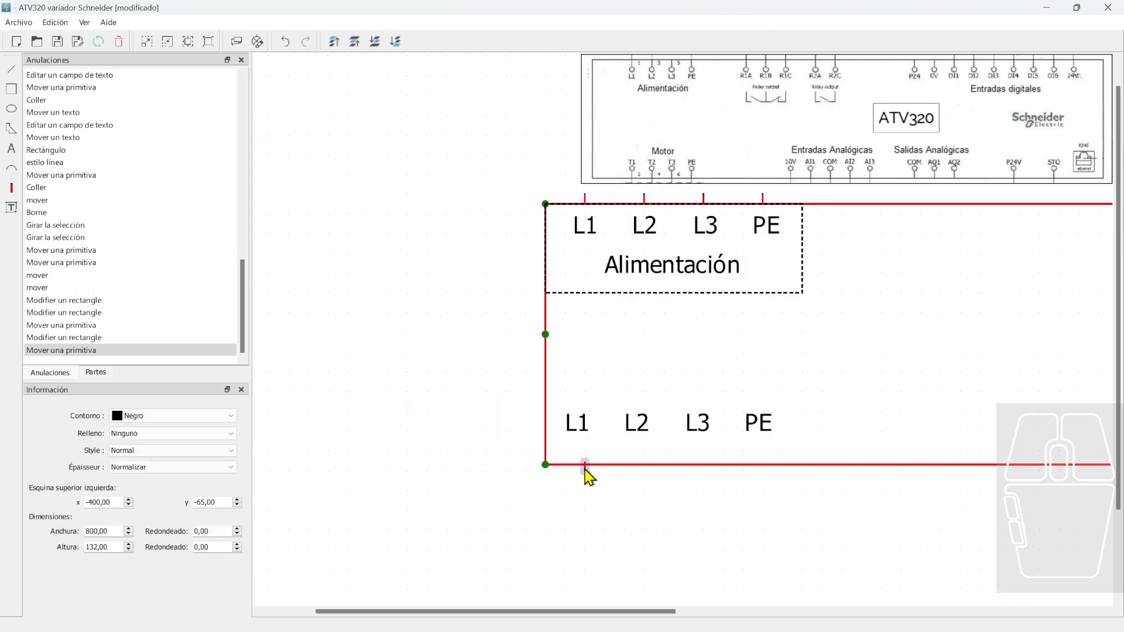
{"action": "left_click", "coordinate": [584, 467]}
{"action": "left_click", "coordinate": [622, 471]}
{"action": "left_click", "coordinate": [623, 464]}
{"action": "scroll", "coordinate": [579, 193], "scroll_direction": "up", "scroll_amount": 2}
{"action": "left_click", "coordinate": [536, 387]}
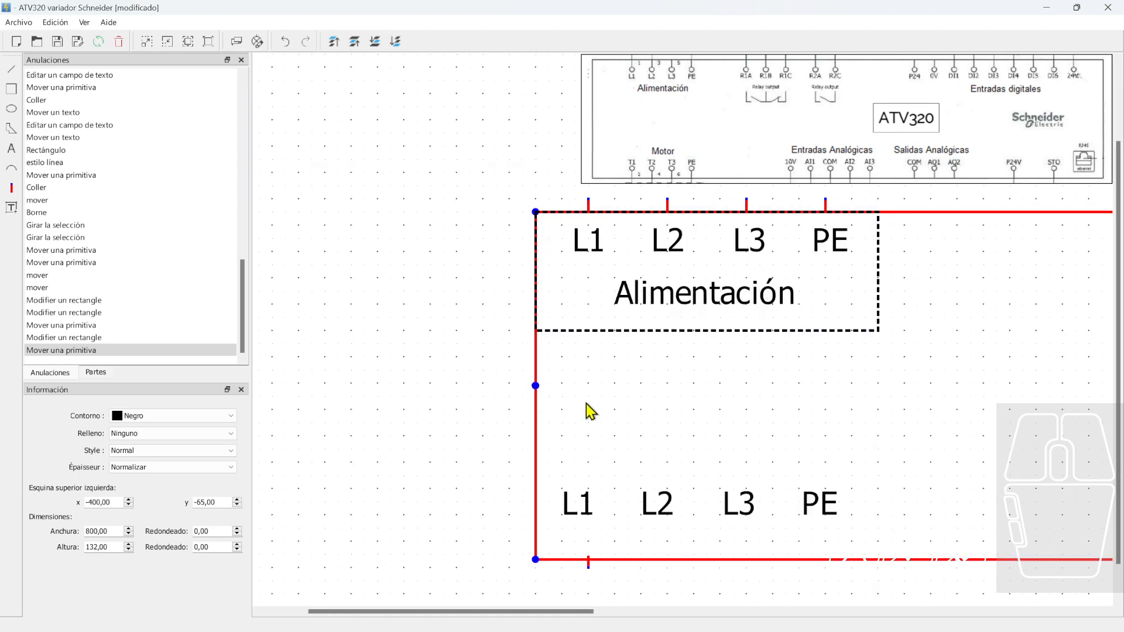
{"action": "left_click", "coordinate": [462, 391]}
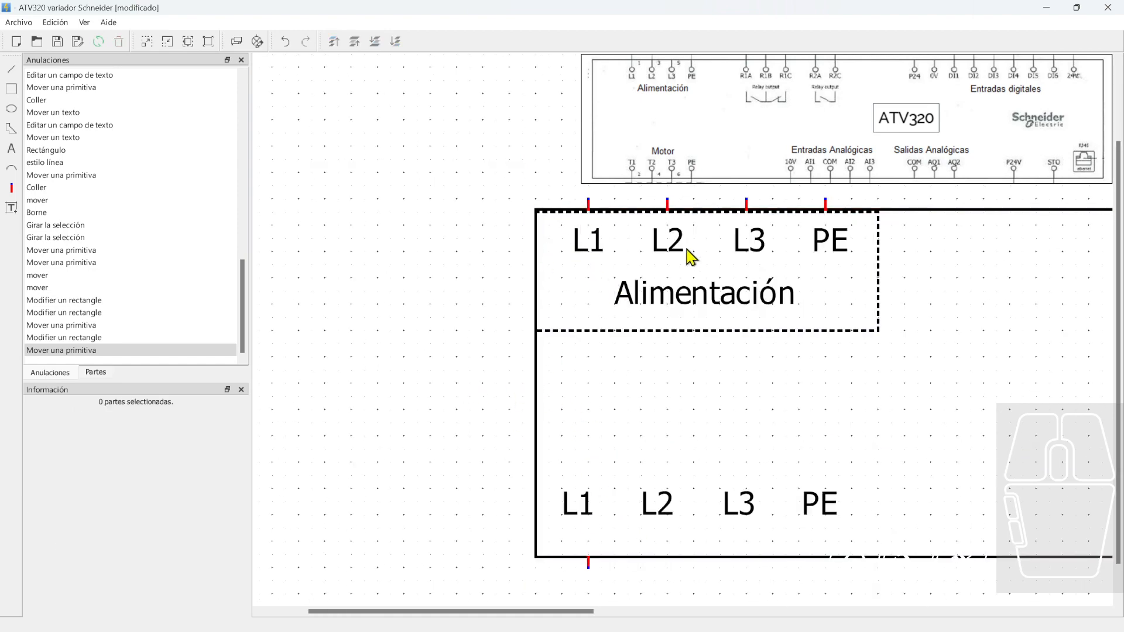
Nudge the dashed box around Alimentación up so its upper side coincides with the drive outline
{"action": "left_click", "coordinate": [836, 331]}
{"action": "left_click", "coordinate": [832, 329]}
{"action": "left_click", "coordinate": [484, 346]}
{"action": "scroll", "coordinate": [484, 346], "scroll_direction": "down", "scroll_amount": 2}
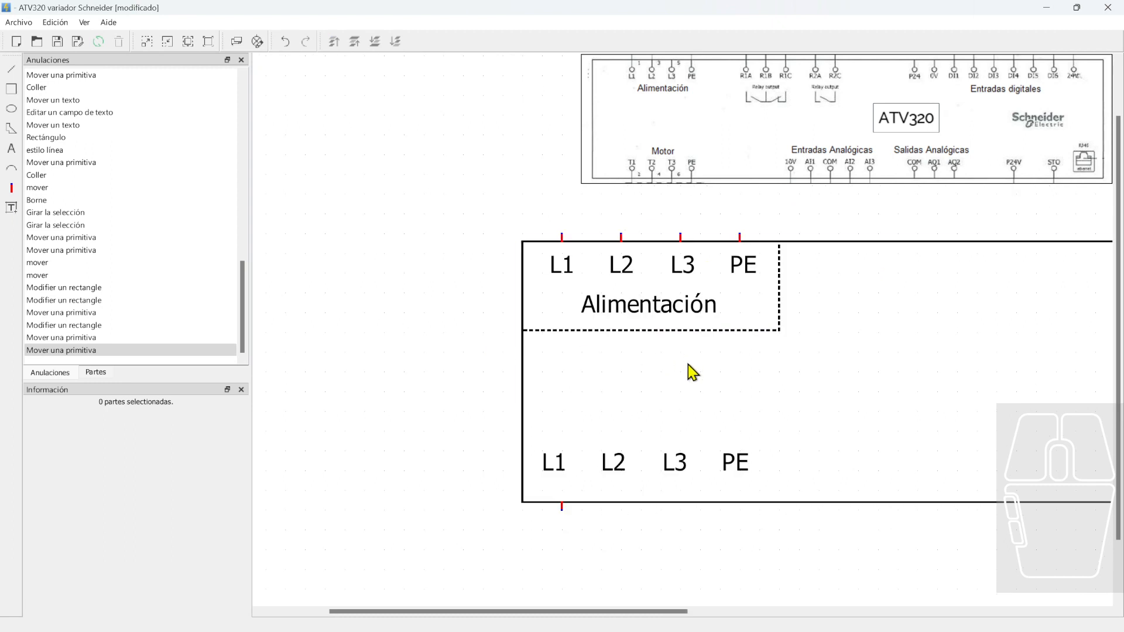
Check how the drive outline meets the supply terminals above and the single terminal below
{"action": "middle_click_drag", "start_coordinate": [687, 364], "coordinate": [587, 406]}
{"action": "left_click", "coordinate": [688, 500]}
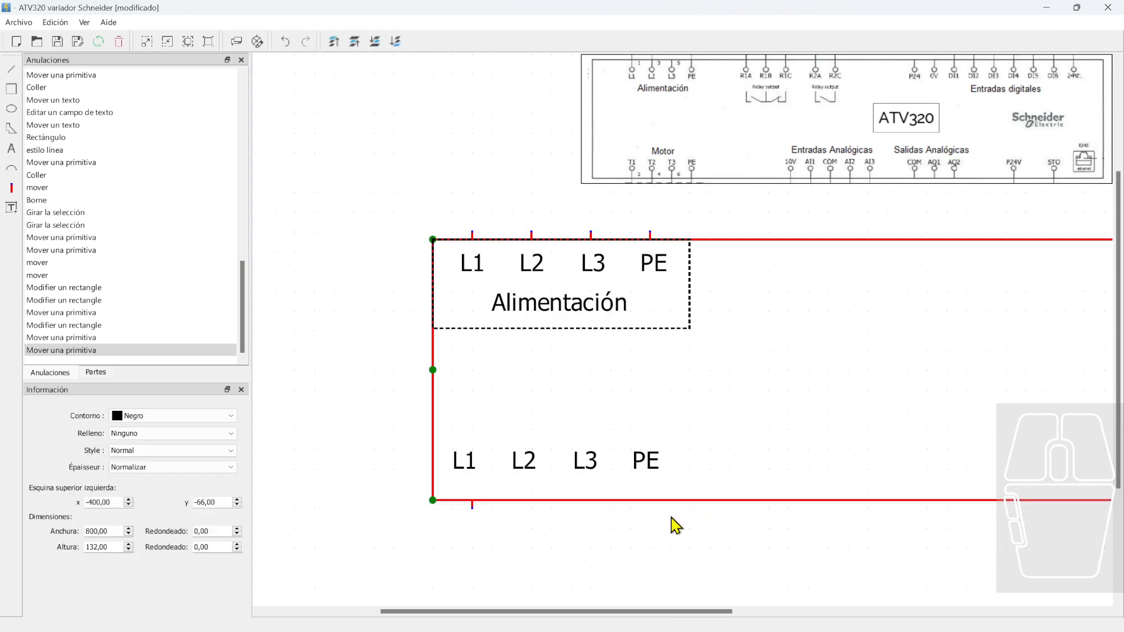
{"action": "left_click", "coordinate": [579, 534]}
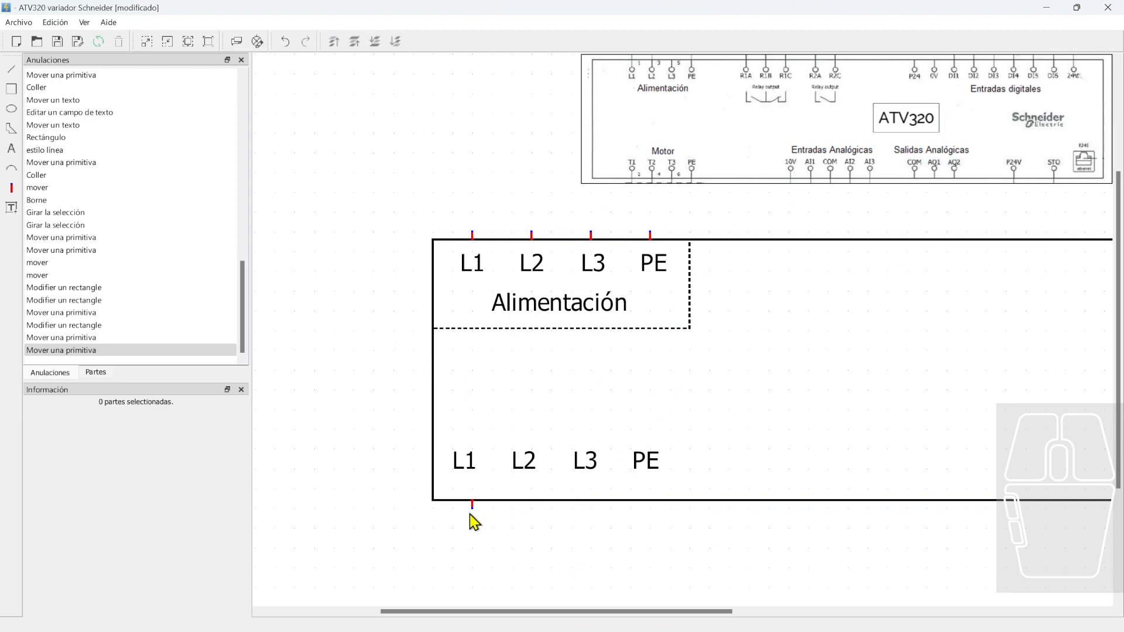
{"action": "scroll", "coordinate": [431, 277], "scroll_direction": "up", "scroll_amount": 5}
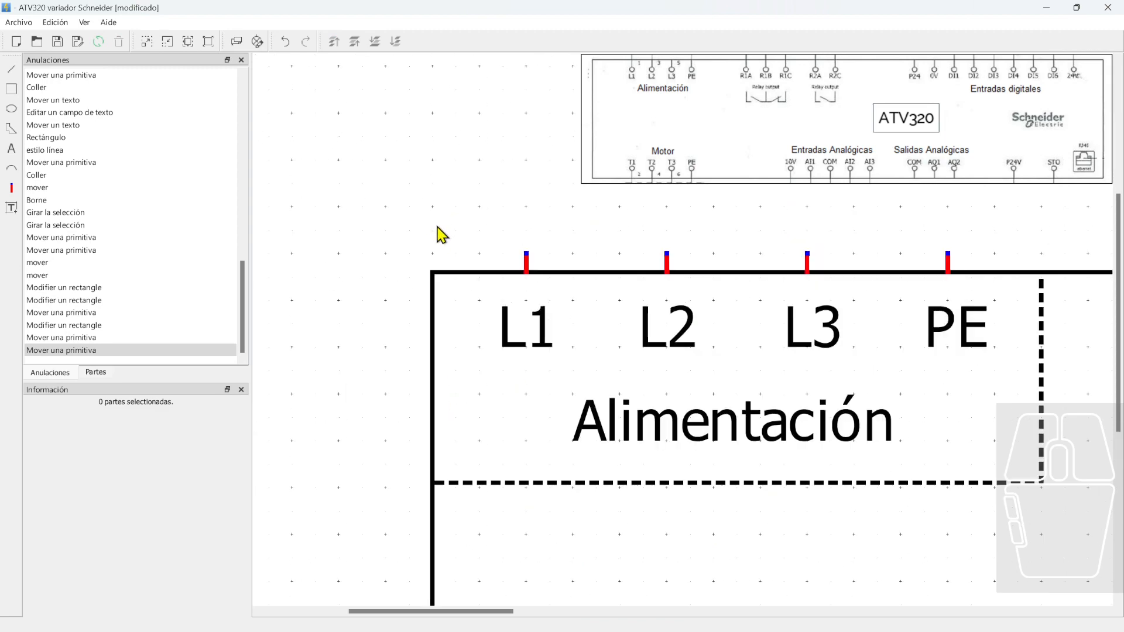
{"action": "scroll", "coordinate": [564, 313], "scroll_direction": "down", "scroll_amount": 5}
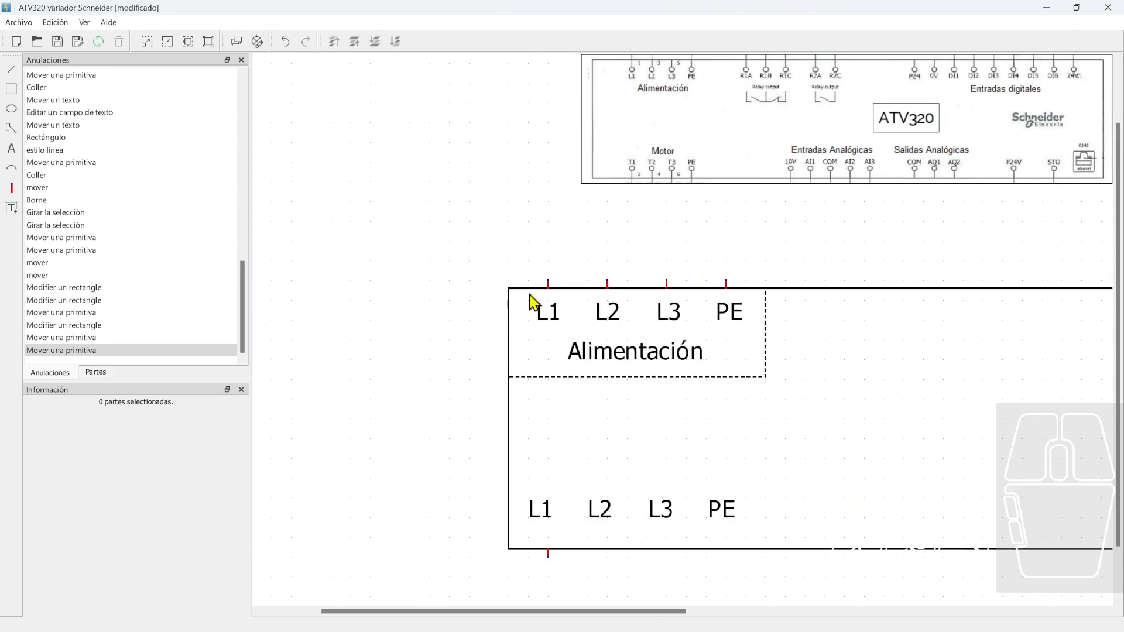
{"action": "scroll", "coordinate": [556, 297], "scroll_direction": "up", "scroll_amount": 3}
{"action": "scroll", "coordinate": [594, 351], "scroll_direction": "down", "scroll_amount": 5}
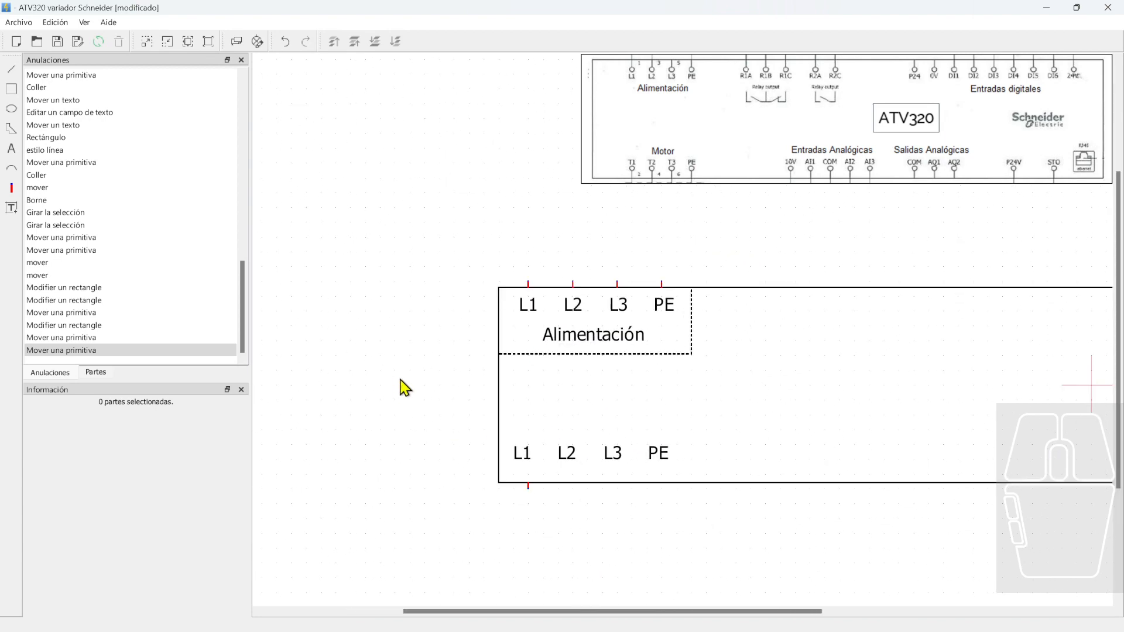
{"action": "scroll", "coordinate": [491, 382], "scroll_direction": "up", "scroll_amount": 3}
{"action": "scroll", "coordinate": [363, 380], "scroll_direction": "down", "scroll_amount": 2}
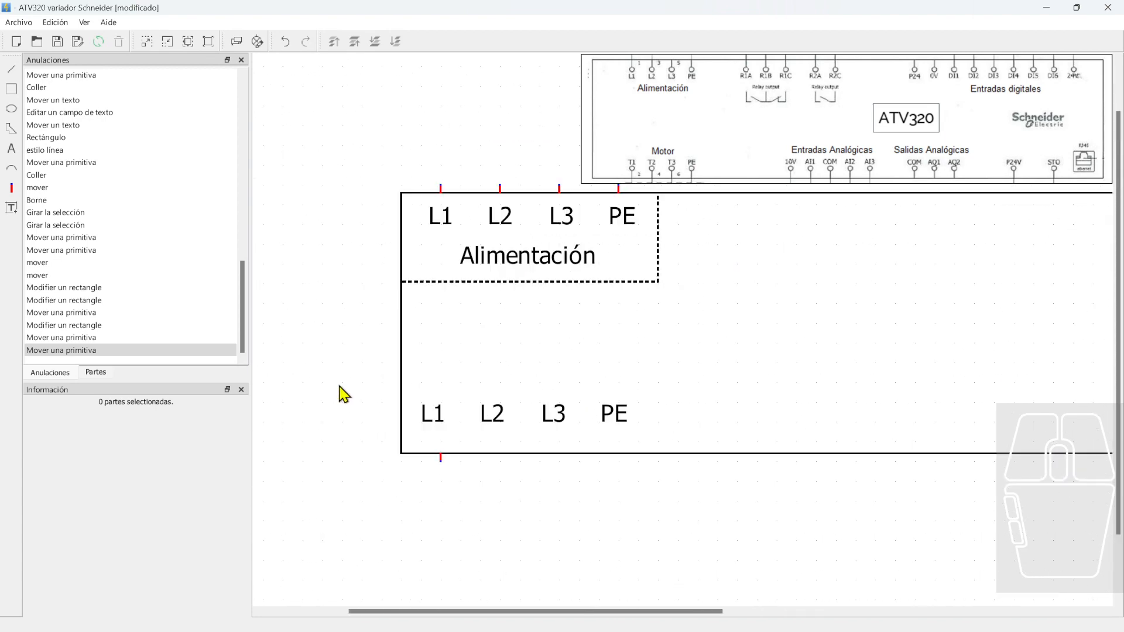
Copy the lower terminal three times at Y 70, placing copies under L2 at X -350, L3 at X -320, and PE
{"action": "left_click", "coordinate": [440, 457]}
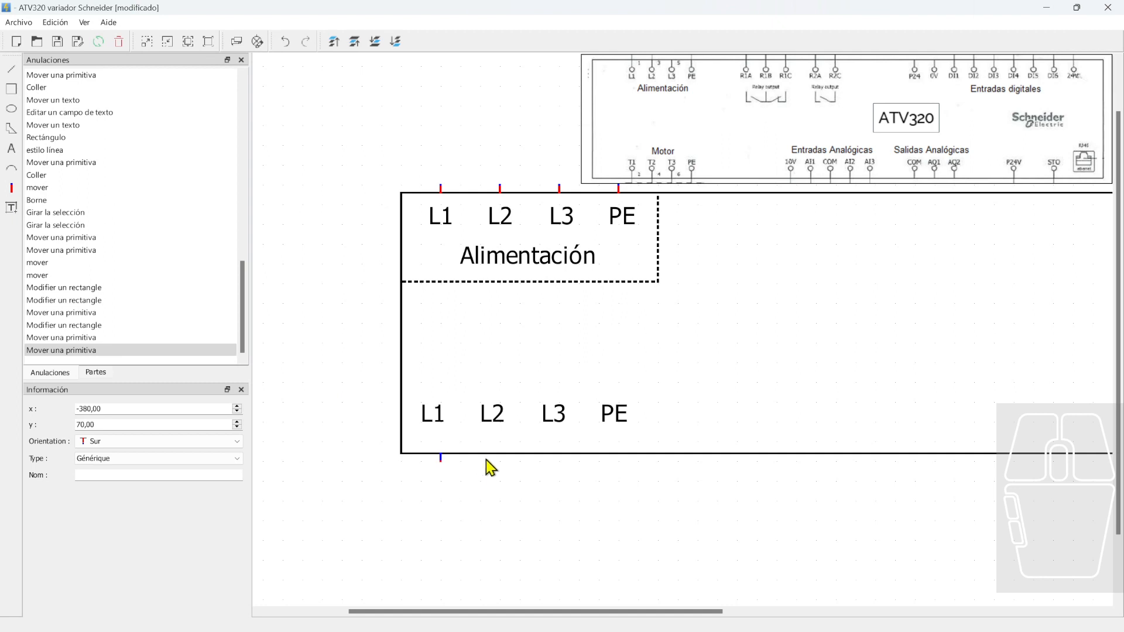
{"action": "key", "text": "ctrl+c"}
{"action": "key", "text": "ctrl+v"}
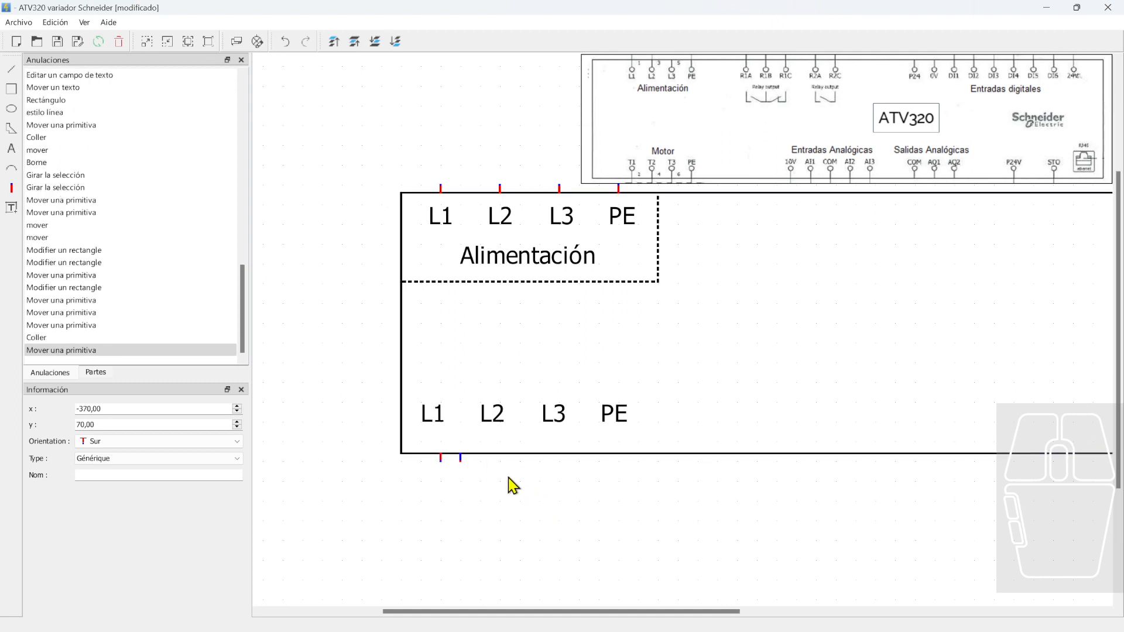
{"action": "key", "text": "ctrl+v"}
{"action": "key", "text": "ctrl+v"}
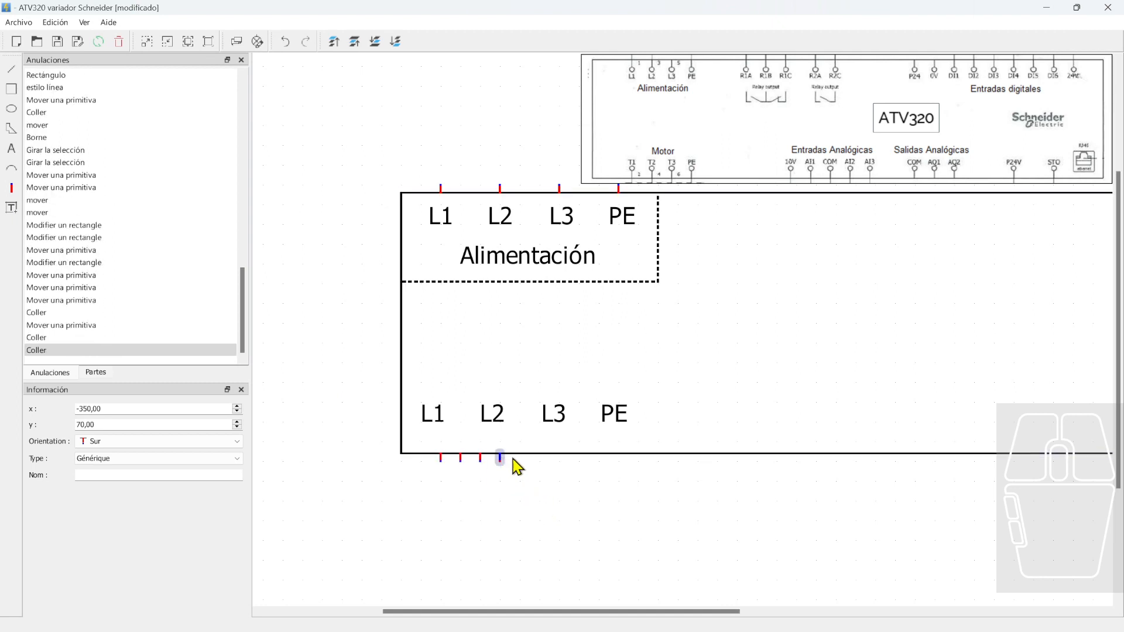
{"action": "left_click_drag", "start_coordinate": [513, 459], "coordinate": [612, 458]}
{"action": "left_click_drag", "start_coordinate": [481, 459], "coordinate": [559, 459]}
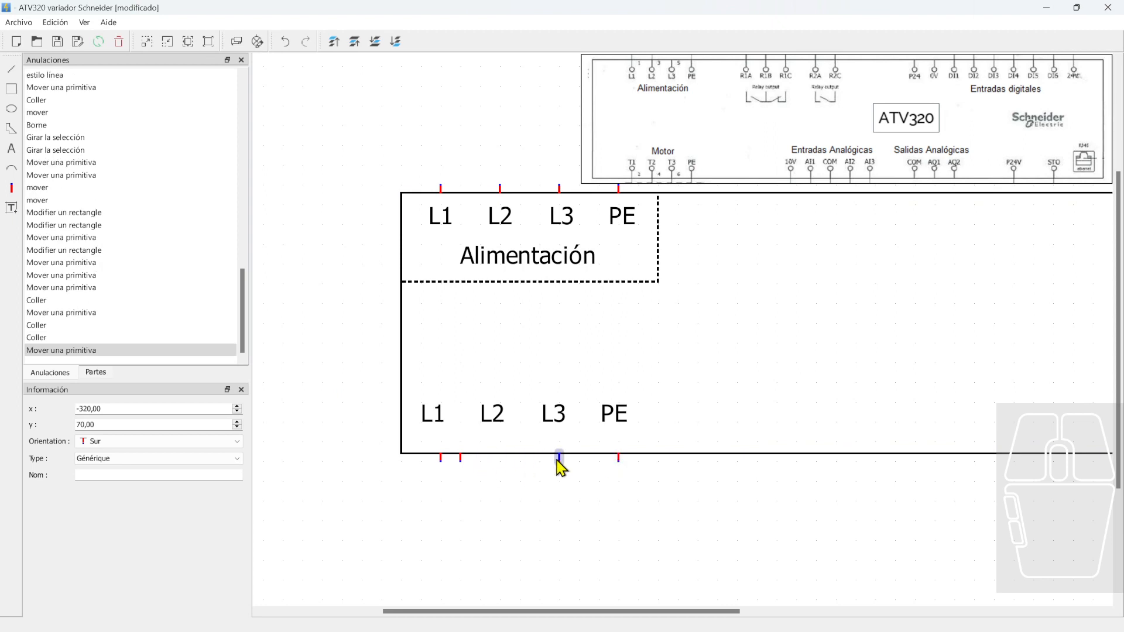
{"action": "left_click_drag", "start_coordinate": [464, 466], "coordinate": [497, 466]}
{"action": "scroll", "coordinate": [497, 468], "scroll_direction": "down", "scroll_amount": 2}
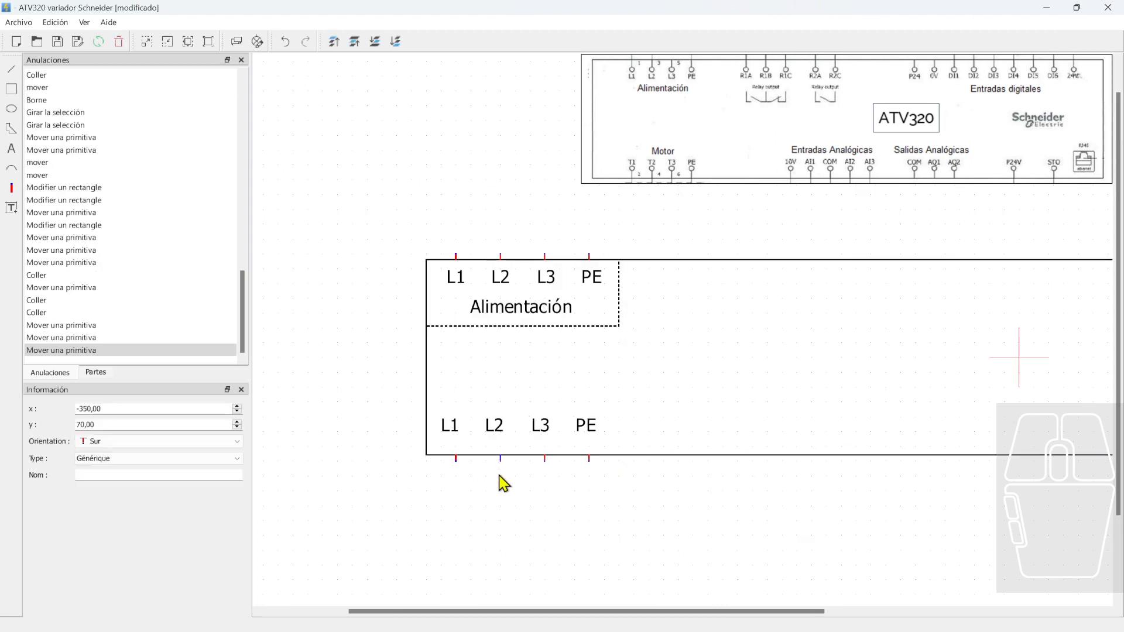
{"action": "left_click", "coordinate": [478, 490]}
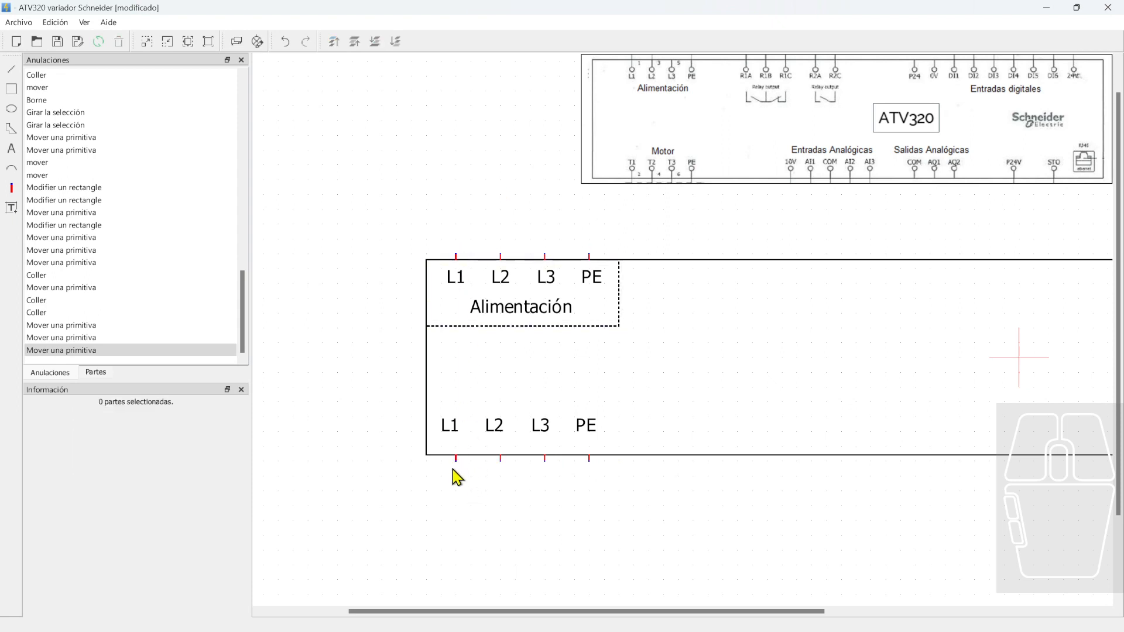
{"action": "left_click", "coordinate": [457, 459]}
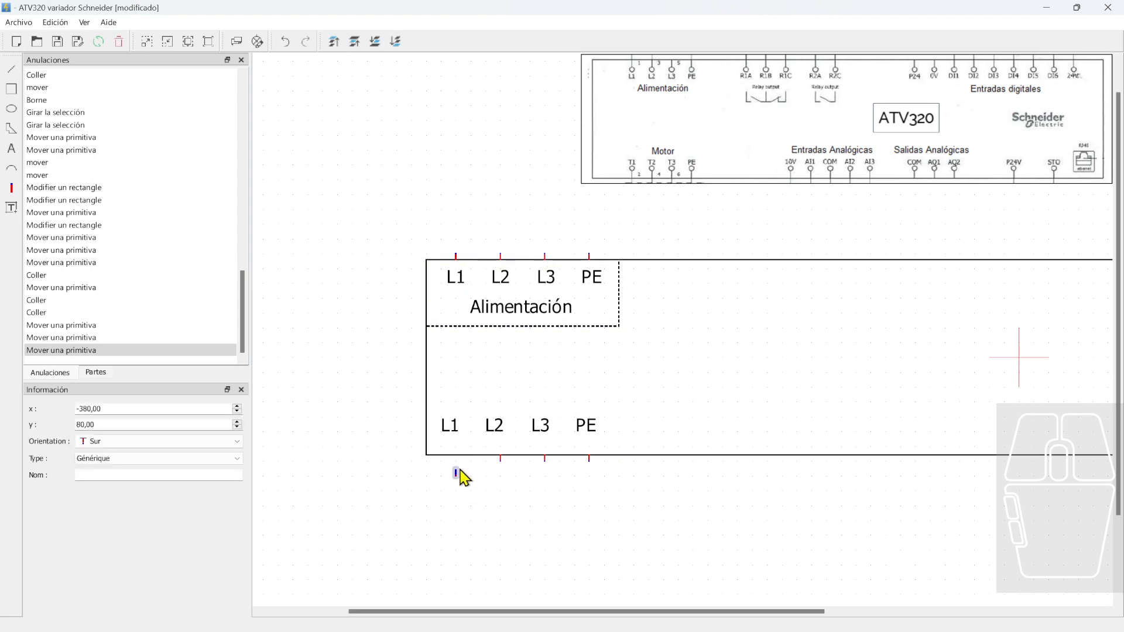
{"action": "left_click", "coordinate": [501, 460]}
{"action": "left_click_drag", "start_coordinate": [490, 460], "coordinate": [532, 468]}
Move the lower-row L2 label to X -360, Y 60 and the L1 label to X -385, Y 60
{"action": "left_click_drag", "start_coordinate": [495, 427], "coordinate": [504, 442]}
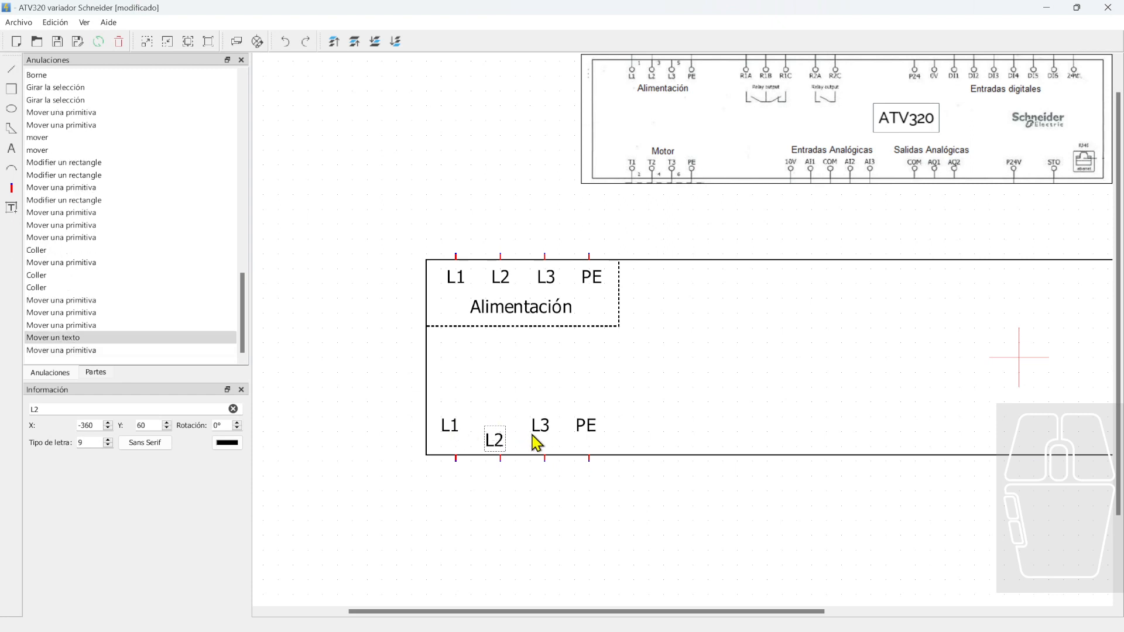
{"action": "left_click", "coordinate": [522, 471]}
{"action": "left_click", "coordinate": [460, 428]}
{"action": "left_click_drag", "start_coordinate": [462, 433], "coordinate": [459, 450]}
Position the lower-row labels at Y 60, with L2 at X -355, L3 at X -325 and PE at X -300
{"action": "scroll", "coordinate": [459, 450], "scroll_direction": "up", "scroll_amount": 7}
{"action": "left_click_drag", "start_coordinate": [586, 447], "coordinate": [609, 448]}
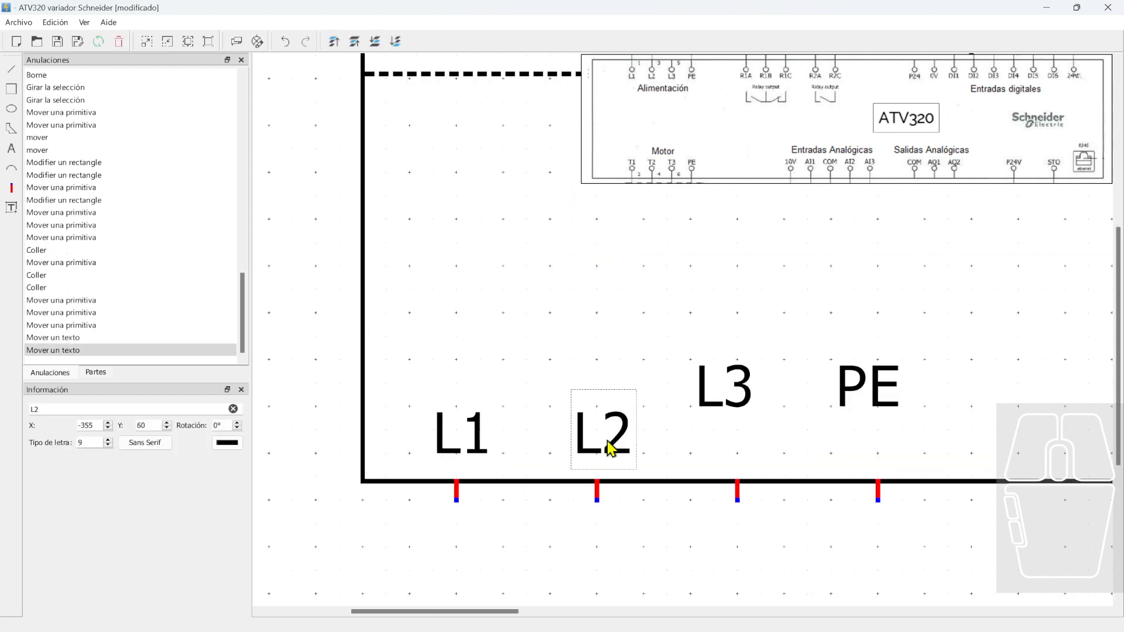
{"action": "key", "text": "ctrl+z"}
{"action": "left_click_drag", "start_coordinate": [732, 395], "coordinate": [745, 445]}
{"action": "left_click_drag", "start_coordinate": [591, 451], "coordinate": [607, 446]}
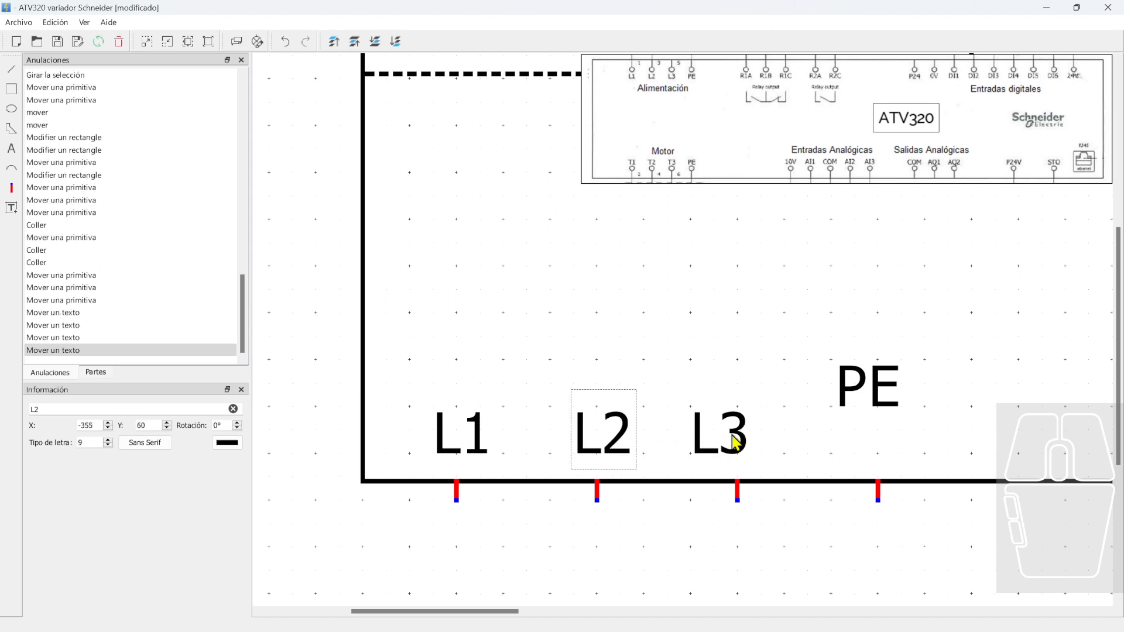
{"action": "left_click_drag", "start_coordinate": [735, 444], "coordinate": [759, 445]}
{"action": "left_click_drag", "start_coordinate": [898, 398], "coordinate": [893, 443]}
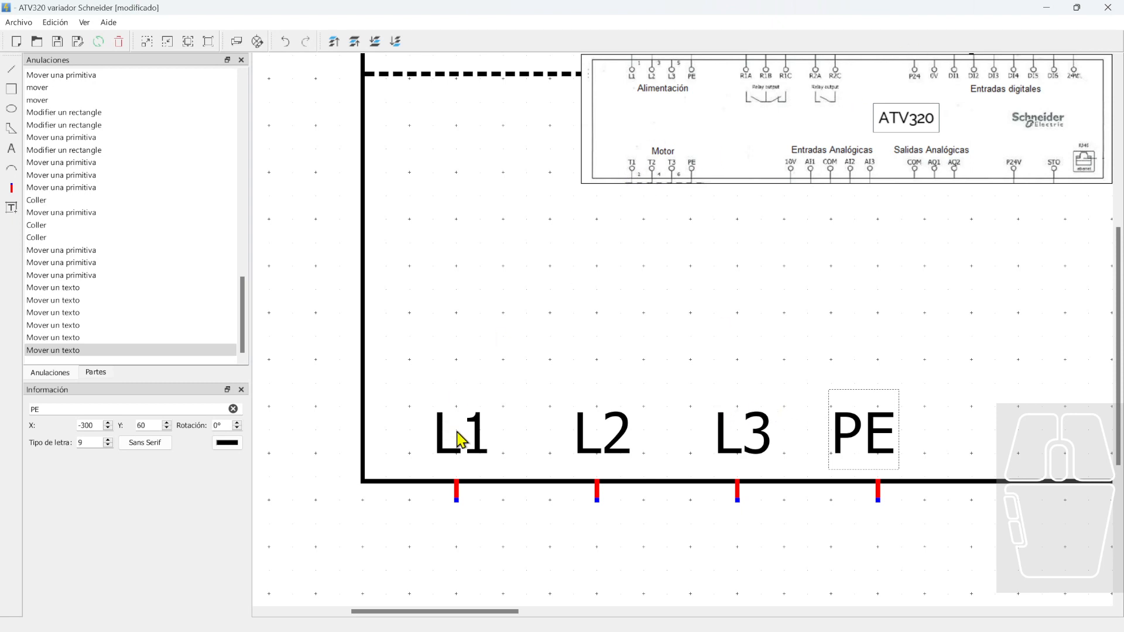
Change the text of the lower-row L1 label to T1
{"action": "double_click", "coordinate": [461, 440]}
{"action": "key", "text": "Delete"}
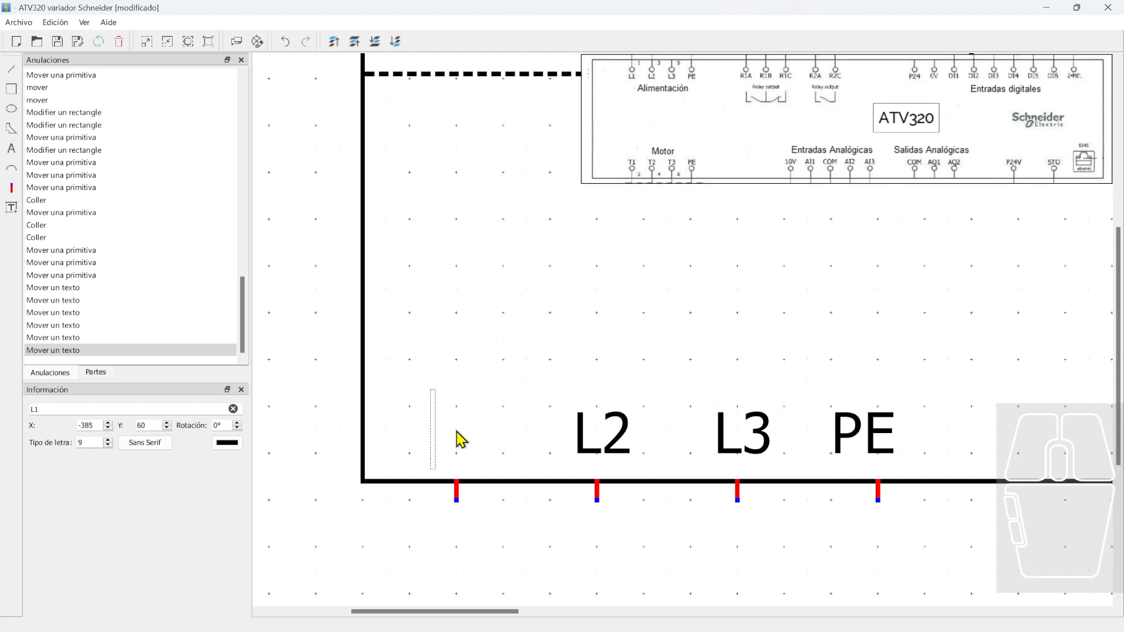
{"action": "type", "text": "t"}
{"action": "key", "text": "BackSpace"}
{"action": "type", "text": "T1"}
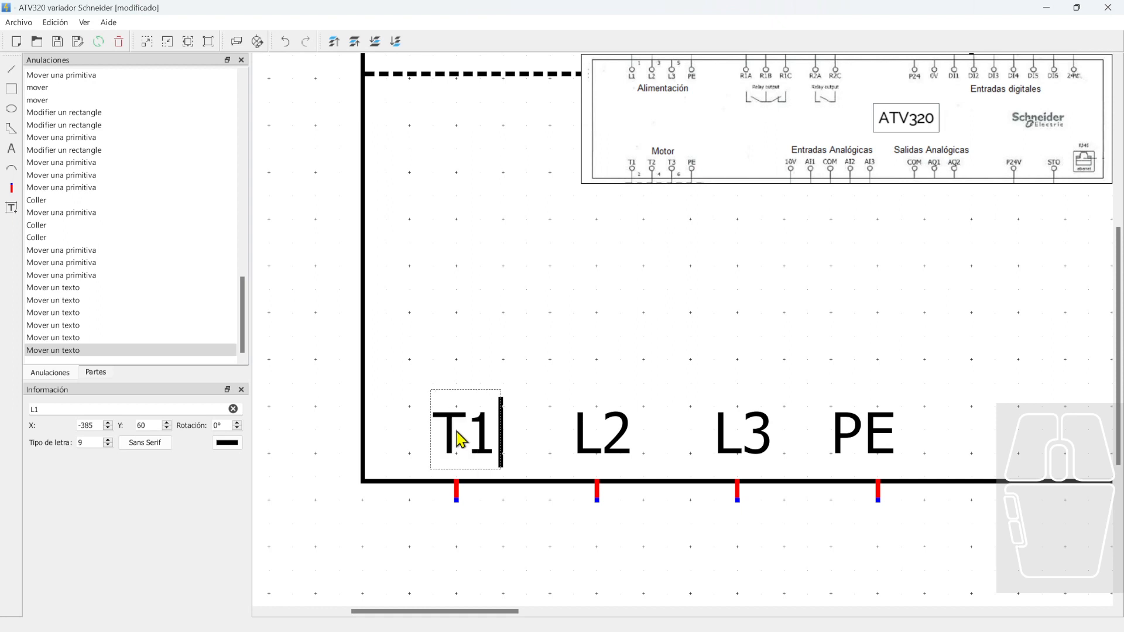
Change the lower-row L2 and L3 labels to T2 and T3
{"action": "double_click", "coordinate": [602, 450]}
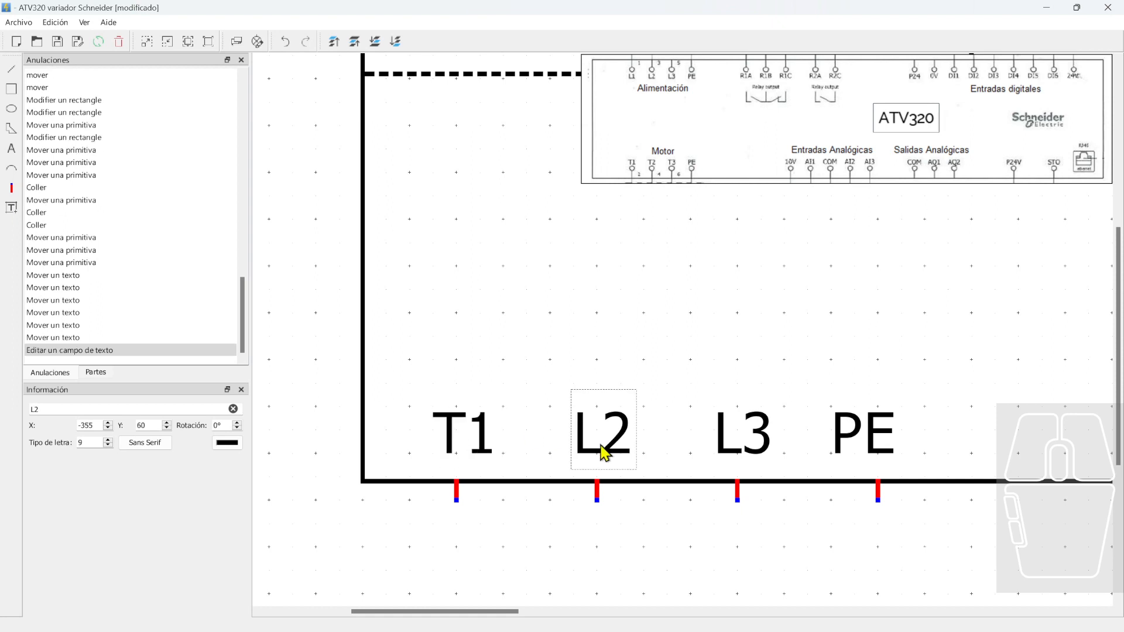
{"action": "key", "text": "Delete"}
{"action": "type", "text": "T2"}
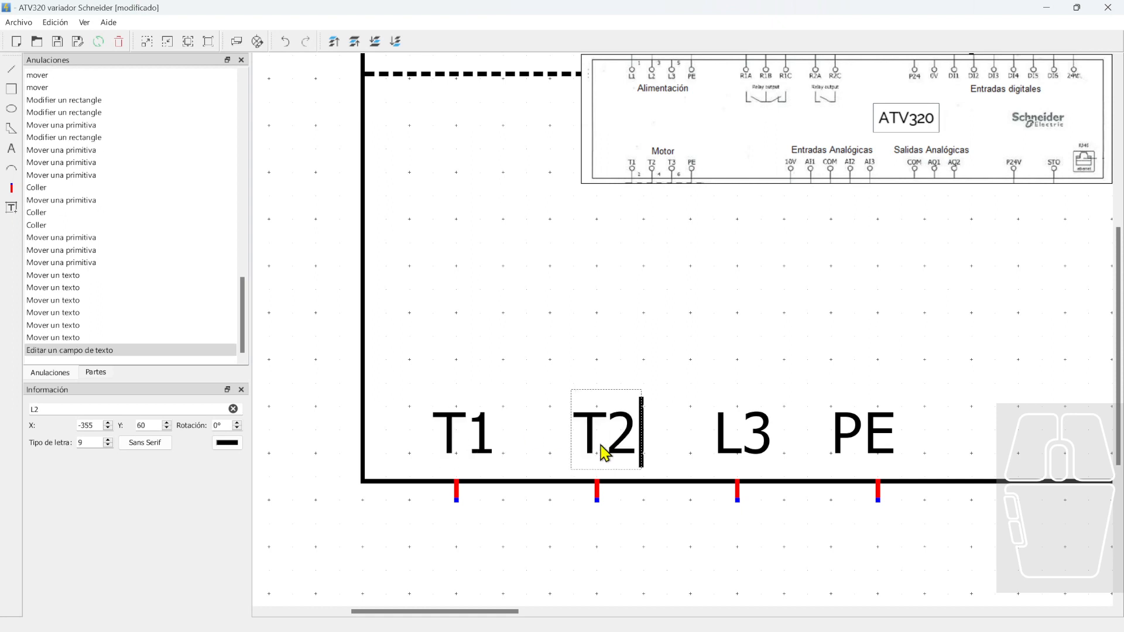
{"action": "double_click", "coordinate": [721, 452]}
{"action": "key", "text": "Delete"}
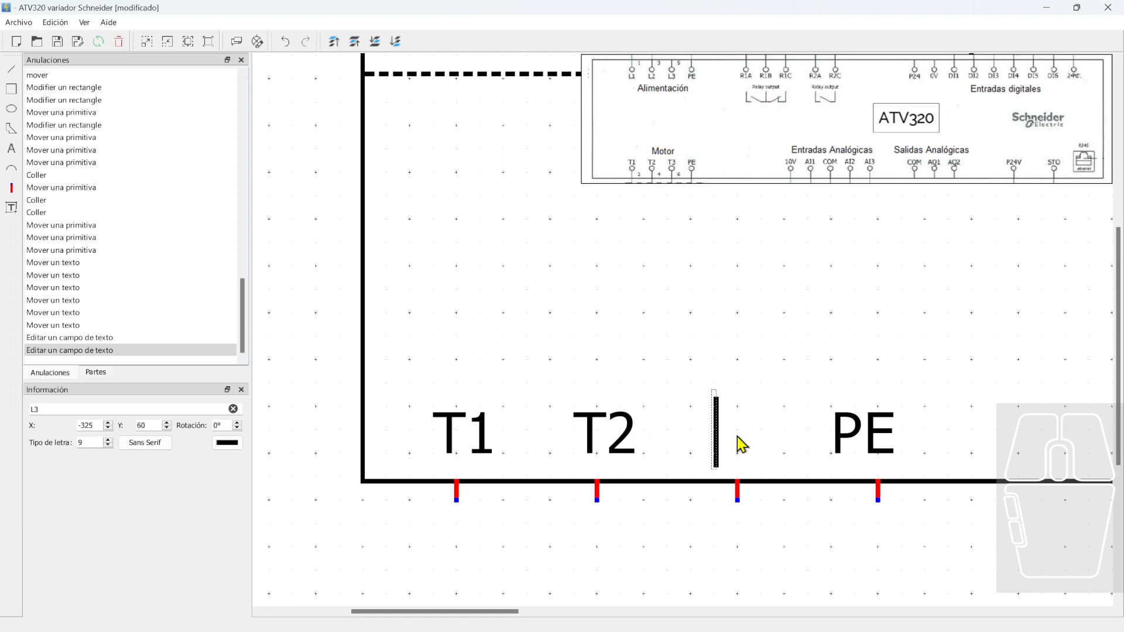
{"action": "type", "text": "T3"}
{"action": "left_click", "coordinate": [843, 449]}
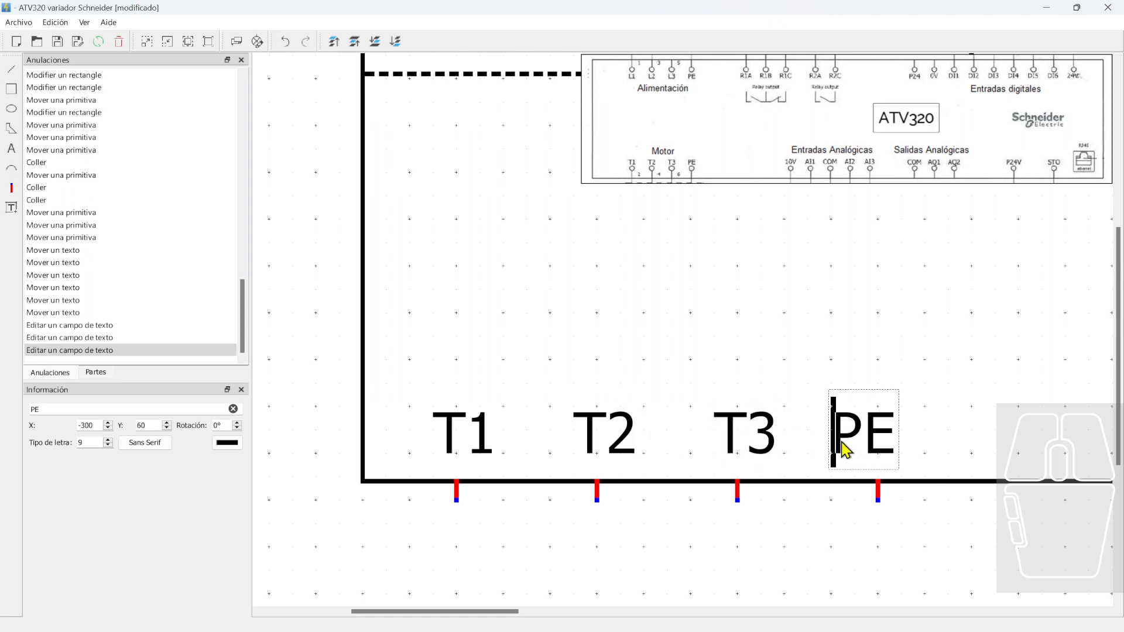
{"action": "left_click", "coordinate": [799, 395]}
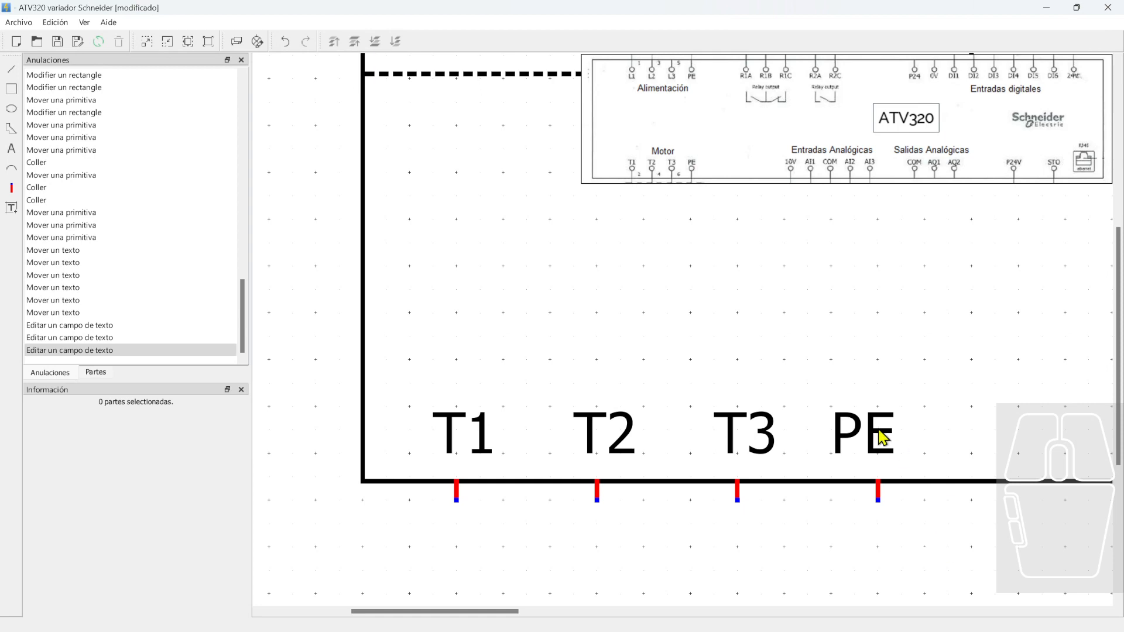
Shift the lower-row PE label slightly to the right to line it up with its terminal
{"action": "left_click_drag", "start_coordinate": [883, 436], "coordinate": [902, 434]}
{"action": "left_click", "coordinate": [853, 349]}
{"action": "scroll", "coordinate": [810, 464], "scroll_direction": "down", "scroll_amount": 2}
{"action": "middle_click_drag", "start_coordinate": [810, 464], "coordinate": [698, 529]}
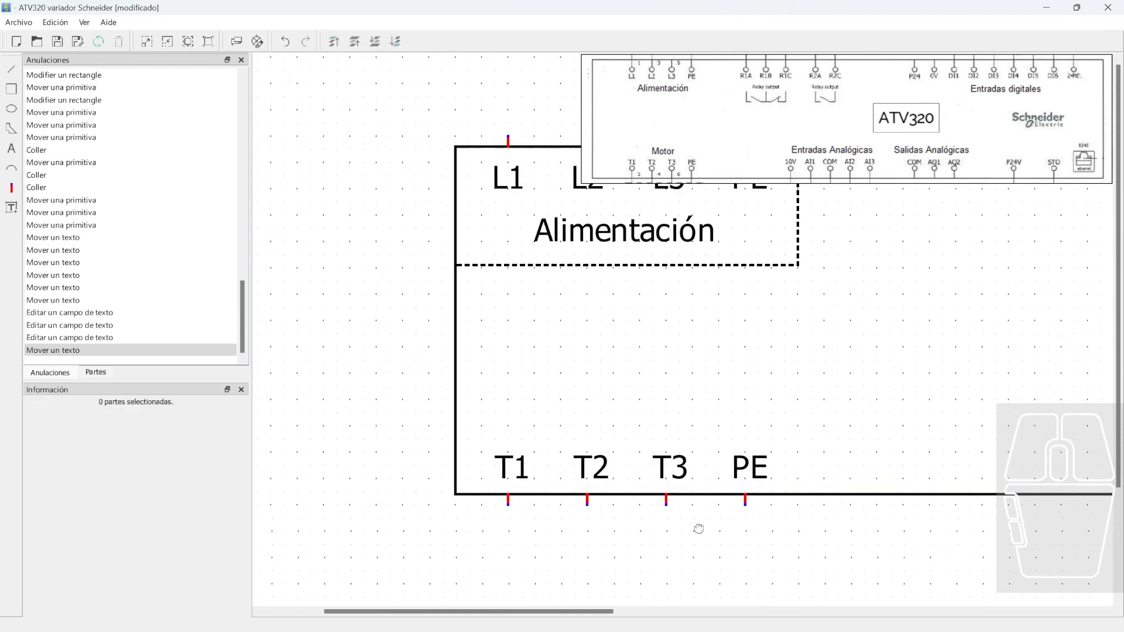
Raise the T1, T3 and PE motor labels by five units and move the T2 label up to Y 54
{"action": "scroll", "coordinate": [516, 486], "scroll_direction": "up", "scroll_amount": 3}
{"action": "left_click", "coordinate": [499, 497]}
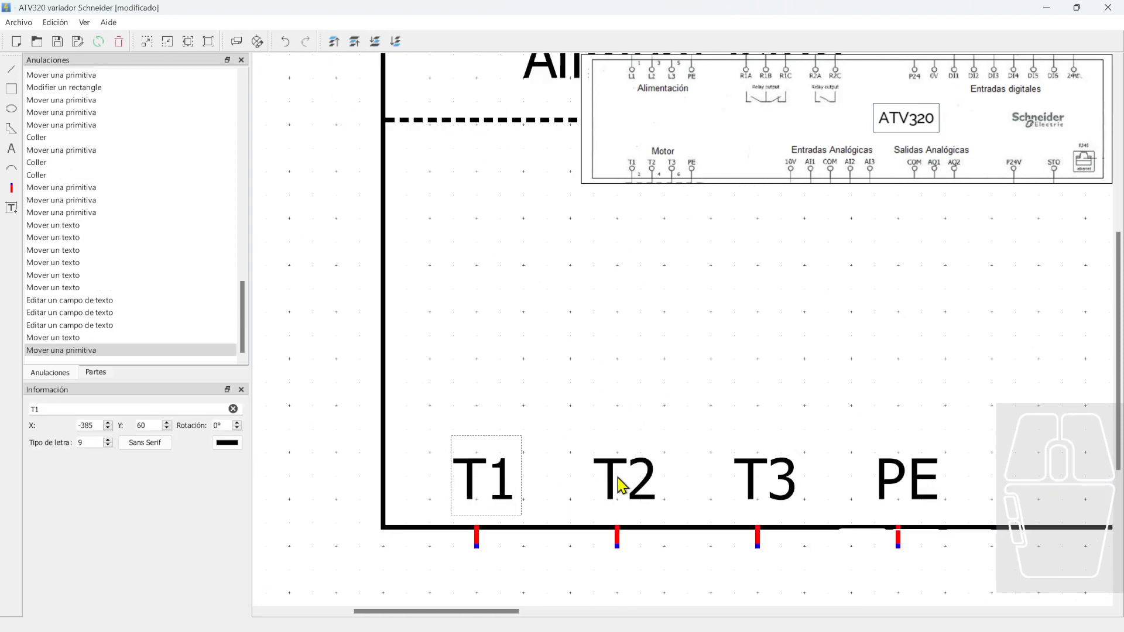
{"action": "left_click", "coordinate": [622, 486]}
{"action": "left_click", "coordinate": [790, 494]}
{"action": "left_click", "coordinate": [883, 492]}
{"action": "left_click", "coordinate": [767, 488], "text": "ctrl"}
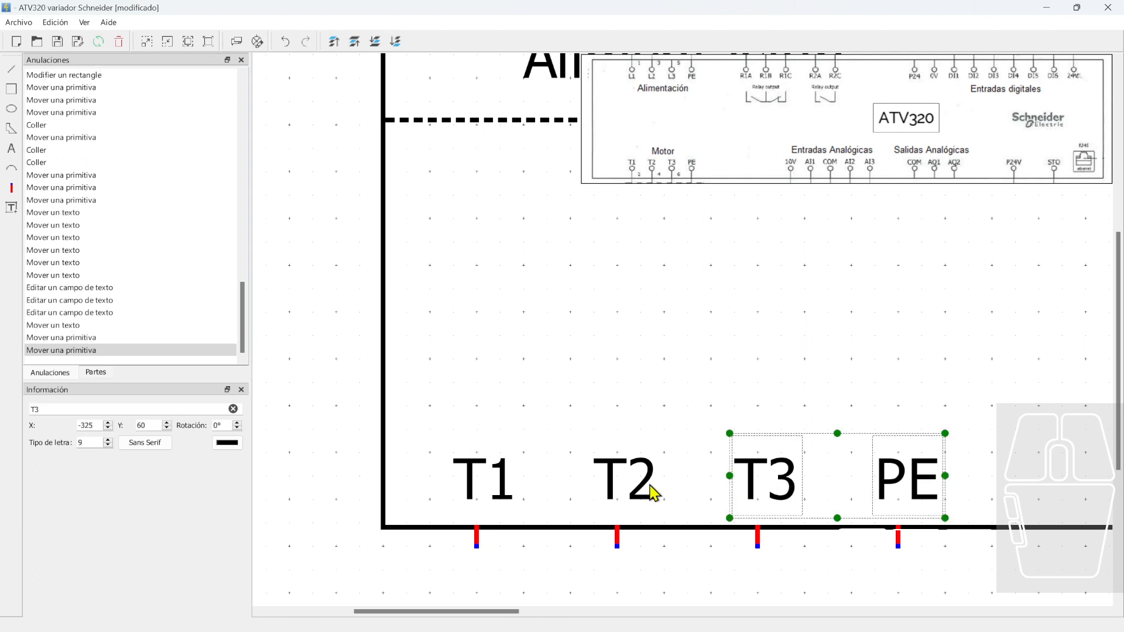
{"action": "left_click", "coordinate": [483, 494], "text": "ctrl"}
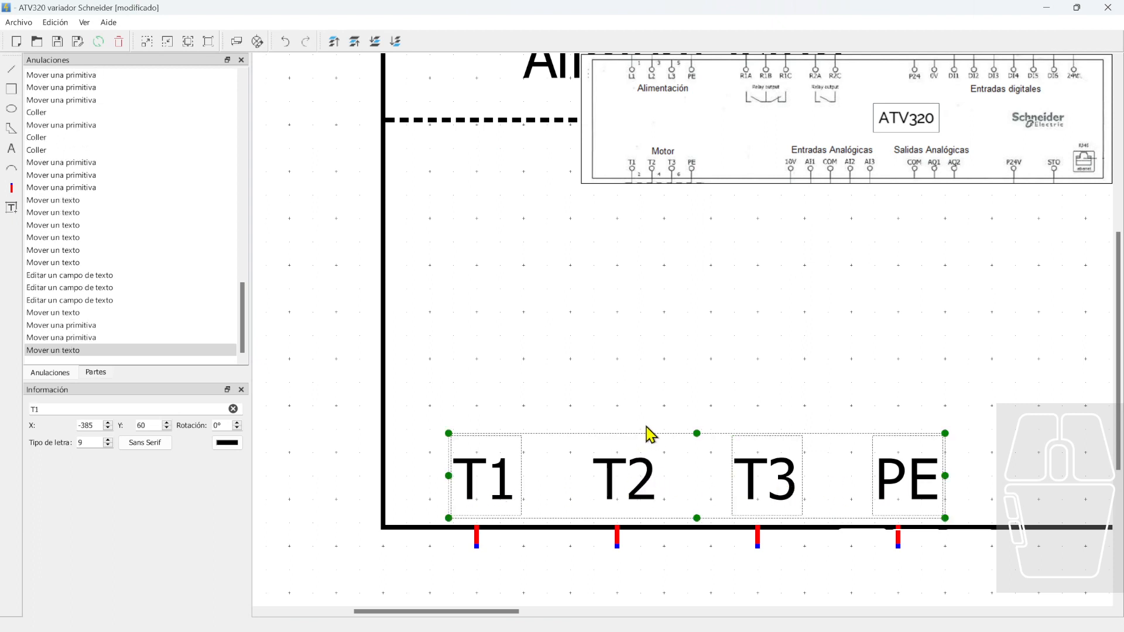
{"action": "key", "text": "Up"}
{"action": "key", "text": "Up"}
{"action": "key", "text": "Up"}
{"action": "key", "text": "Up"}
{"action": "key", "text": "Up"}
{"action": "left_click", "coordinate": [648, 513]}
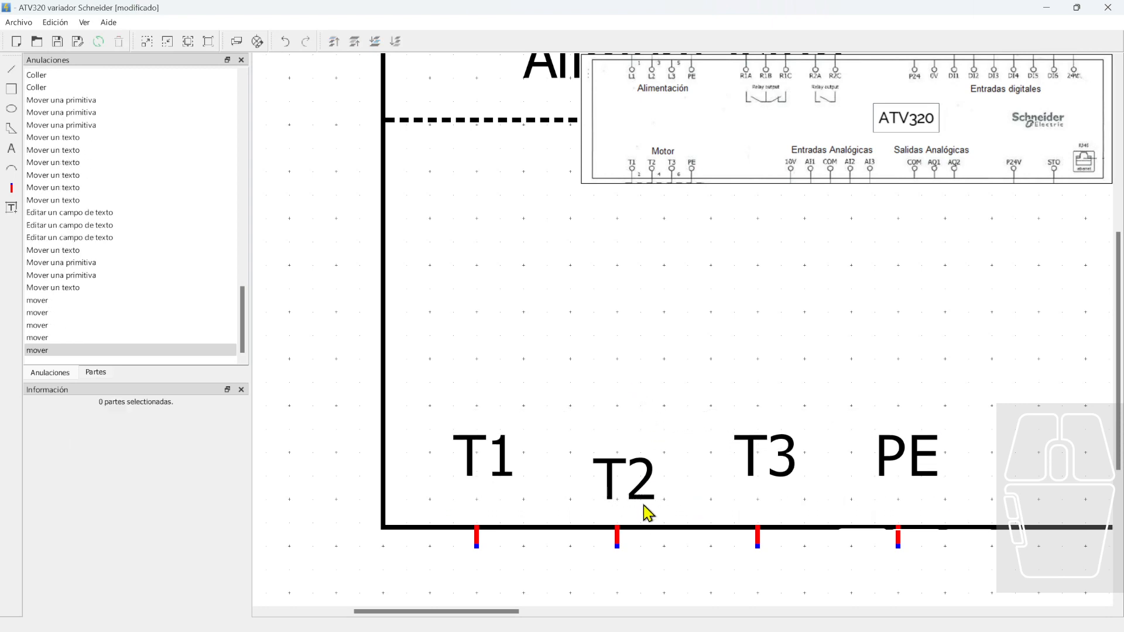
{"action": "left_click_drag", "start_coordinate": [648, 514], "coordinate": [703, 524]}
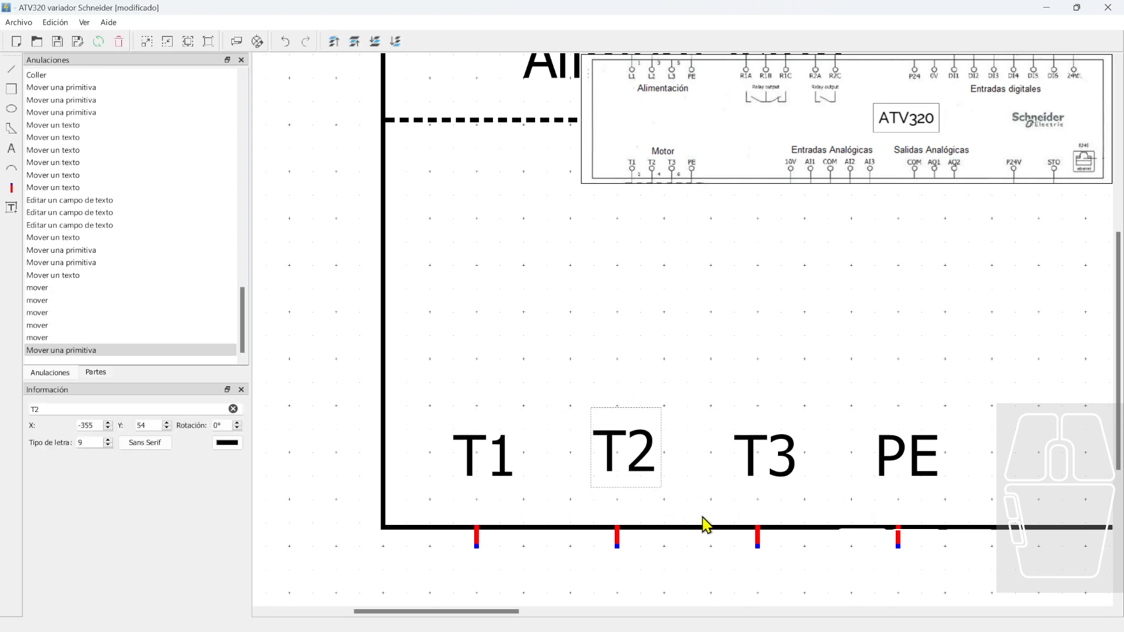
{"action": "left_click", "coordinate": [685, 401]}
Shift all four motor labels T1, T2, T3 and PE together down by three units
{"action": "scroll", "coordinate": [655, 499], "scroll_direction": "down", "scroll_amount": 3}
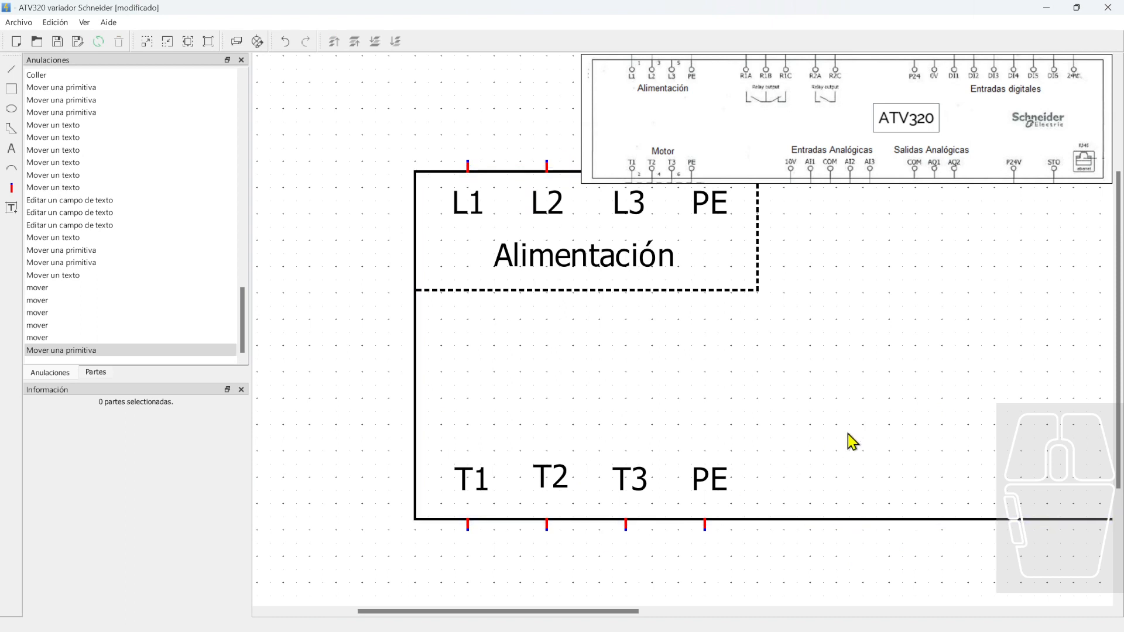
{"action": "left_click_drag", "start_coordinate": [848, 433], "coordinate": [435, 508]}
{"action": "key", "text": "Down"}
{"action": "key", "text": "Down"}
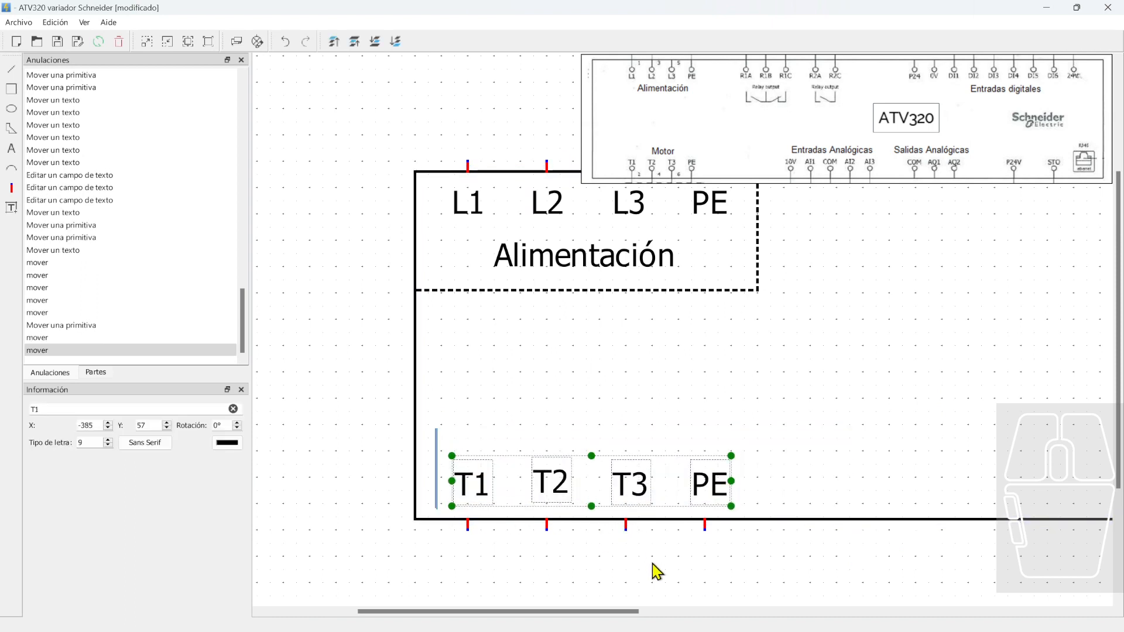
{"action": "key", "text": "Down"}
{"action": "left_click", "coordinate": [653, 571]}
Duplicate the Alimentación title and place the copy above the motor labels at X -370, Y 40
{"action": "scroll", "coordinate": [665, 431], "scroll_direction": "down", "scroll_amount": 4}
{"action": "scroll", "coordinate": [651, 311], "scroll_direction": "up", "scroll_amount": 3}
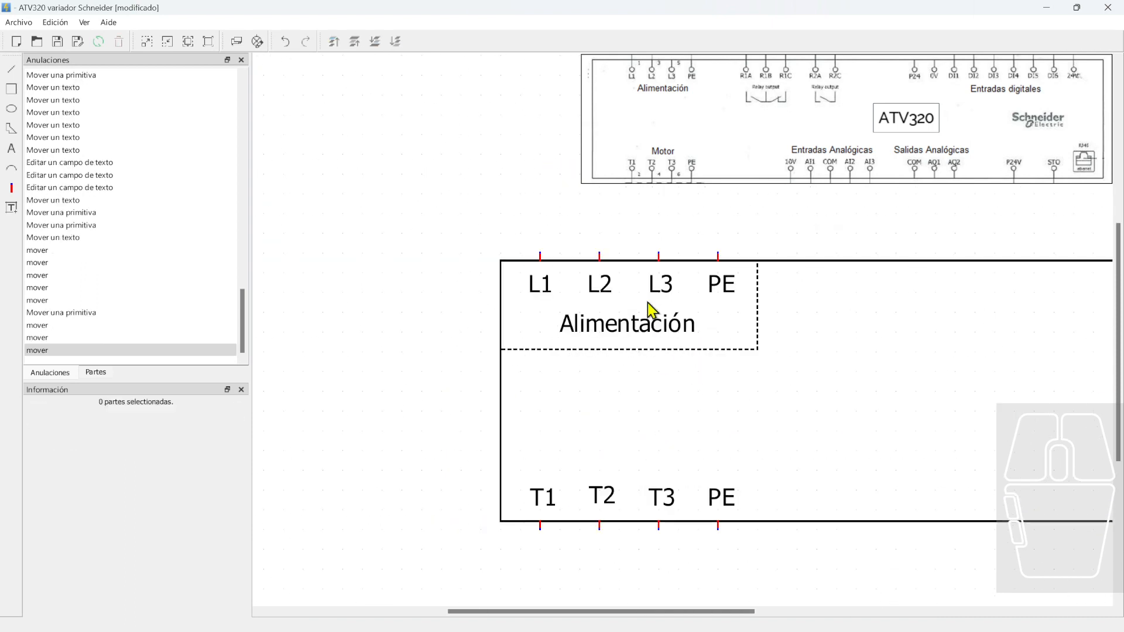
{"action": "left_click", "coordinate": [632, 338]}
{"action": "key", "text": "ctrl+c"}
{"action": "key", "text": "ctrl+v"}
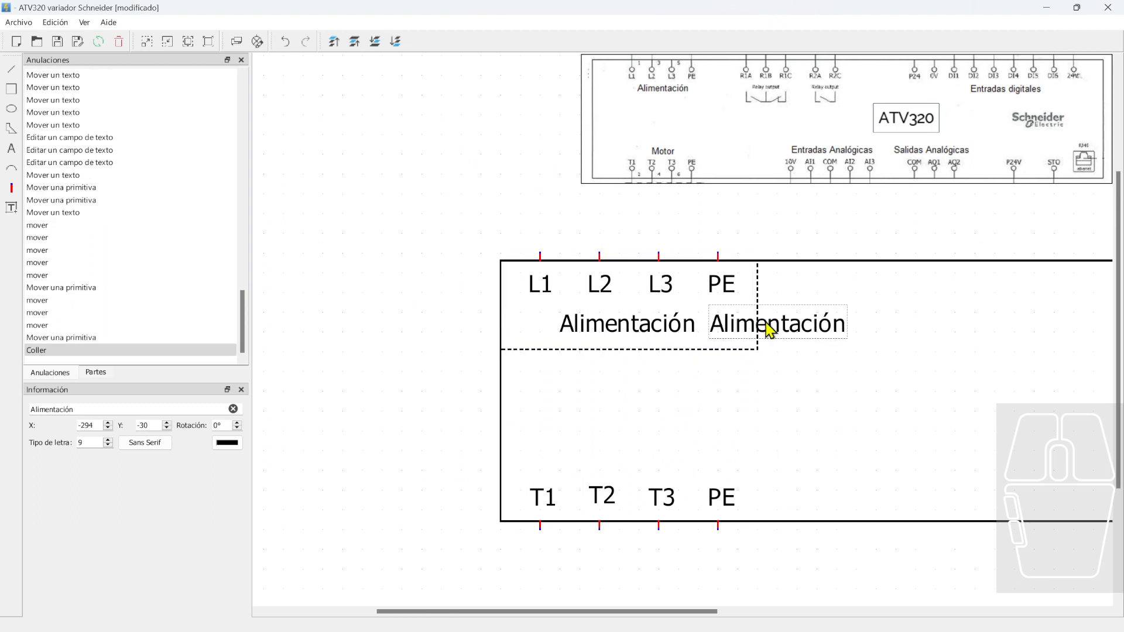
{"action": "left_click_drag", "start_coordinate": [771, 329], "coordinate": [624, 461]}
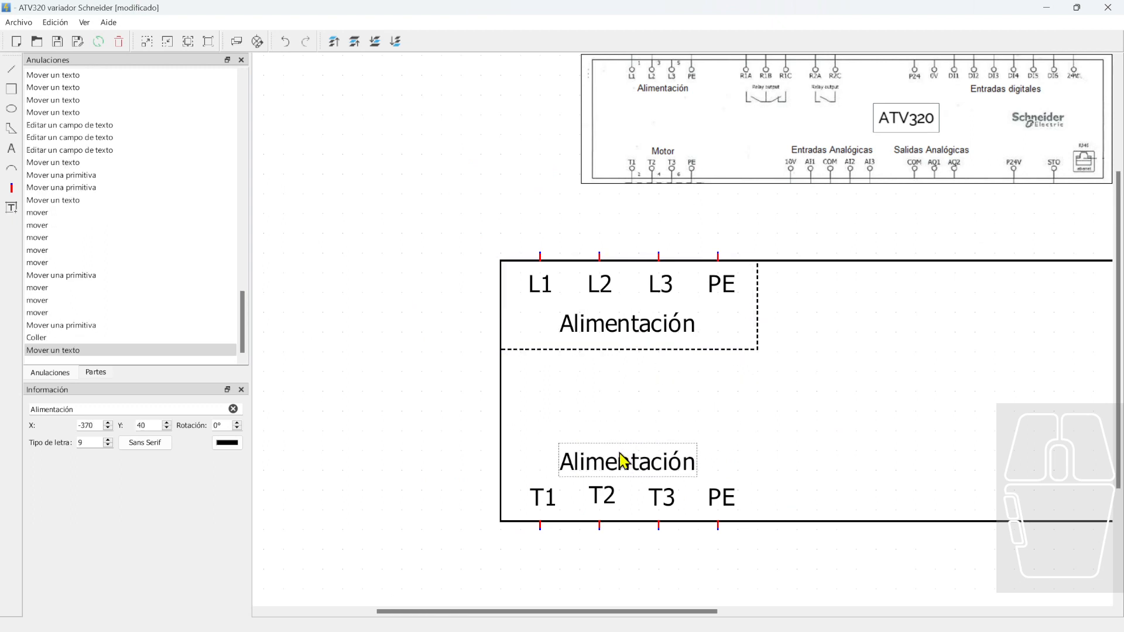
Change the copied title's text to Motor and shift it right to centre it above the motor labels
{"action": "double_click", "coordinate": [607, 467]}
{"action": "type", "text": "mOTOR"}
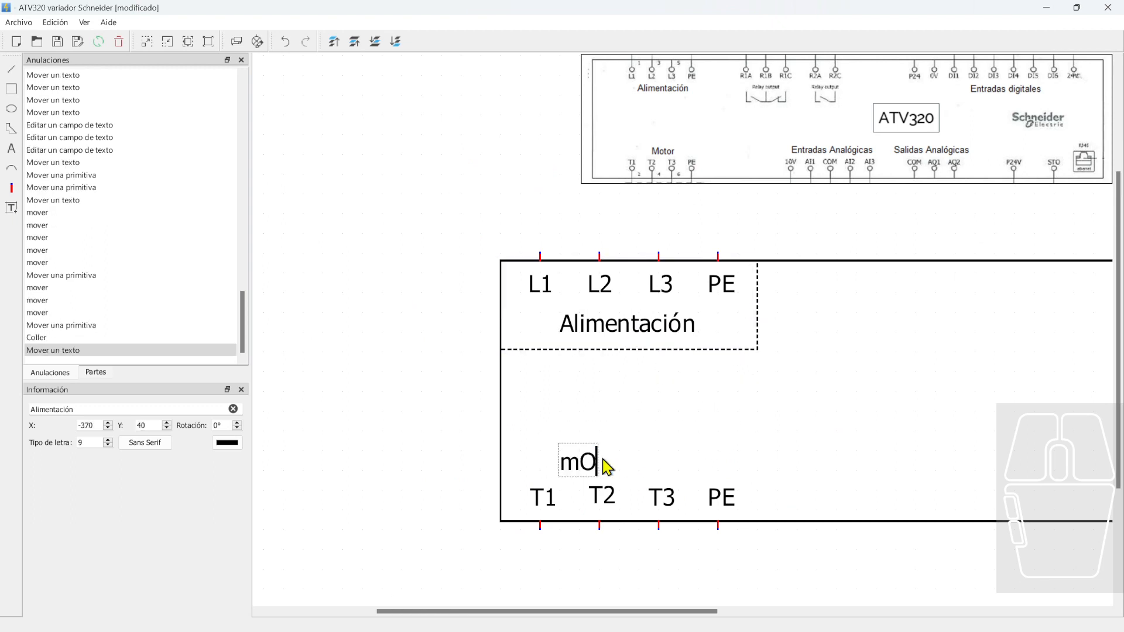
{"action": "key", "text": "BackSpace"}
{"action": "key", "text": "BackSpace"}
{"action": "key", "text": "BackSpace"}
{"action": "key", "text": "BackSpace"}
{"action": "key", "text": "BackSpace"}
{"action": "type", "text": "Motor"}
{"action": "left_click", "coordinate": [705, 431]}
{"action": "left_click_drag", "start_coordinate": [597, 464], "coordinate": [648, 471]}
{"action": "left_click", "coordinate": [808, 434]}
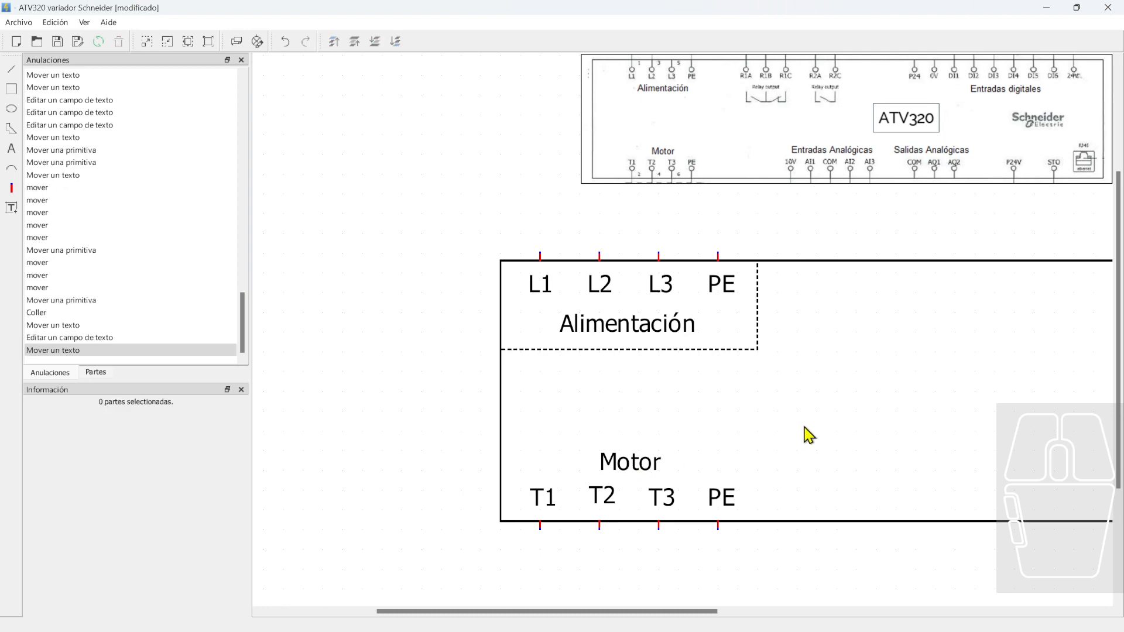
Draw a rectangle from the outline's lower-left corner around the Motor title and the T1 to T3 labels
{"action": "left_click", "coordinate": [11, 89]}
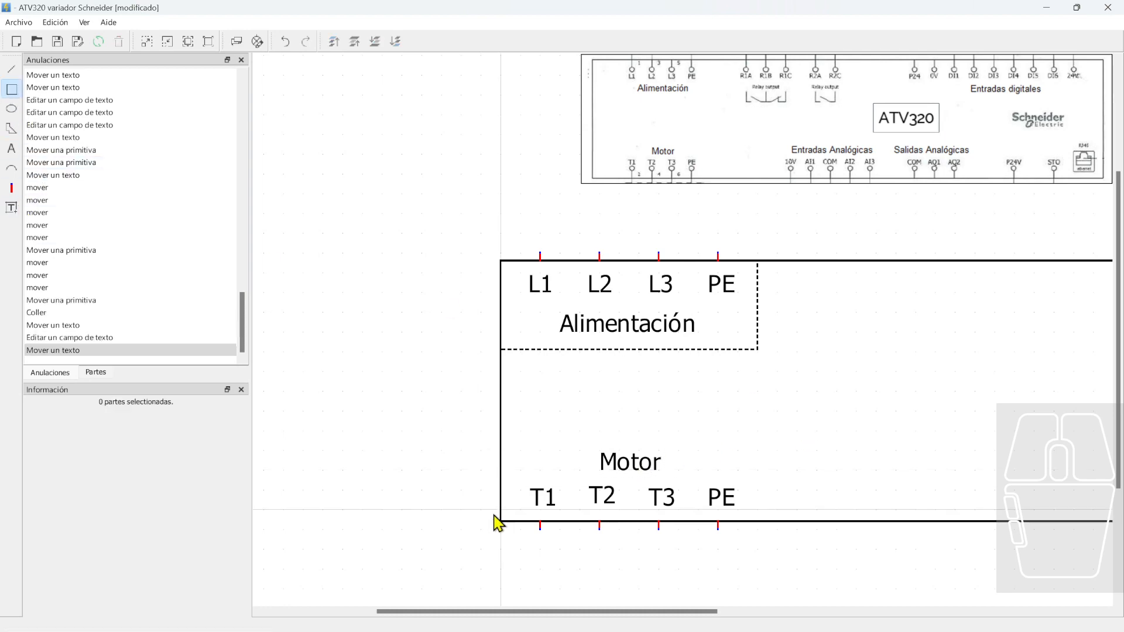
{"action": "scroll", "coordinate": [503, 524], "scroll_direction": "up", "scroll_amount": 7}
{"action": "mouse_move", "coordinate": [499, 515]}
{"action": "left_mouse_down"}
{"action": "mouse_move", "coordinate": [1010, 350]}
{"action": "mouse_move", "coordinate": [1029, 329]}
{"action": "mouse_move", "coordinate": [807, 368]}
{"action": "mouse_move", "coordinate": [1058, 326]}
{"action": "mouse_move", "coordinate": [1090, 309]}
{"action": "mouse_move", "coordinate": [1089, 292]}
{"action": "left_mouse_up"}
{"action": "scroll", "coordinate": [1018, 340], "scroll_direction": "down", "scroll_amount": 3}
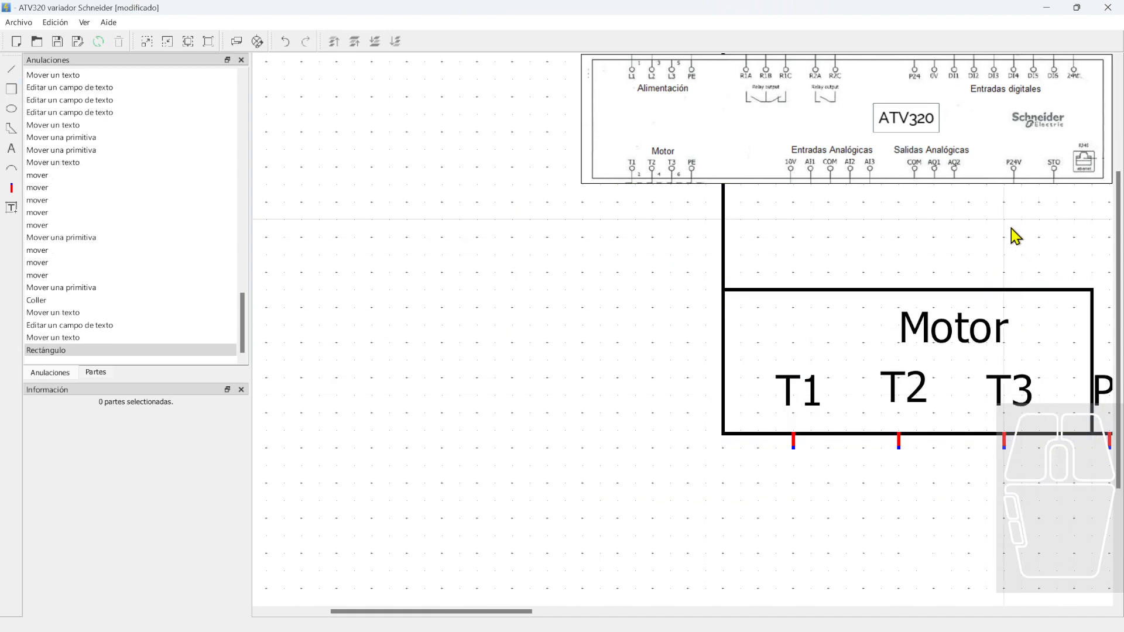
Resize the motor rectangle to 130 wide and 46 high with its top at Y 20, so that it encloses PE
{"action": "middle_click_drag", "start_coordinate": [1019, 238], "coordinate": [644, 268]}
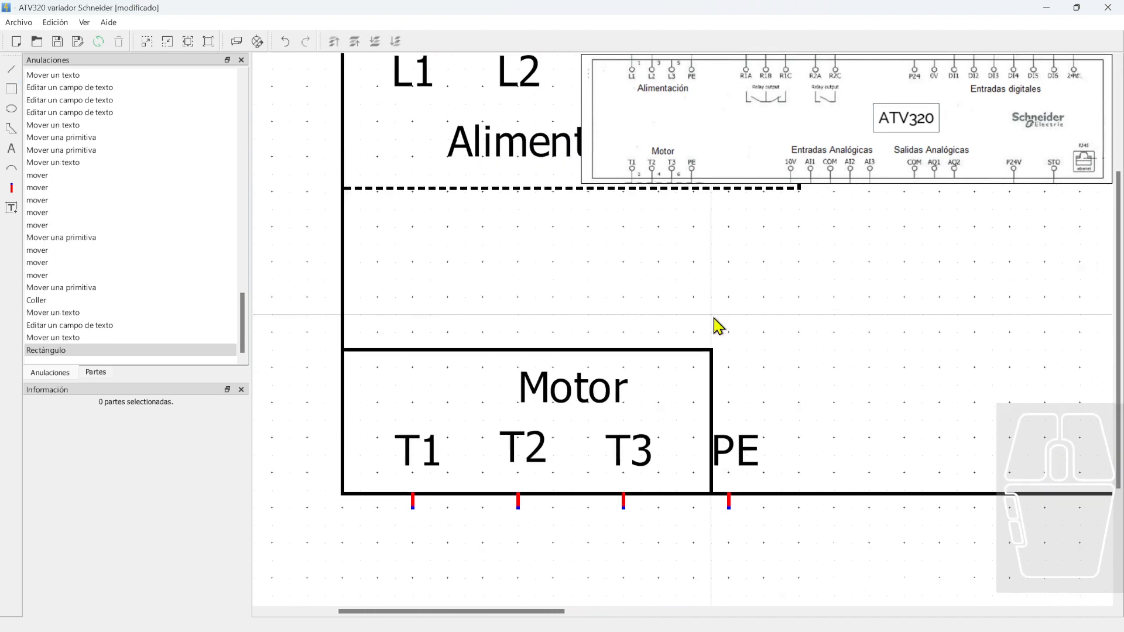
{"action": "left_click", "coordinate": [715, 367]}
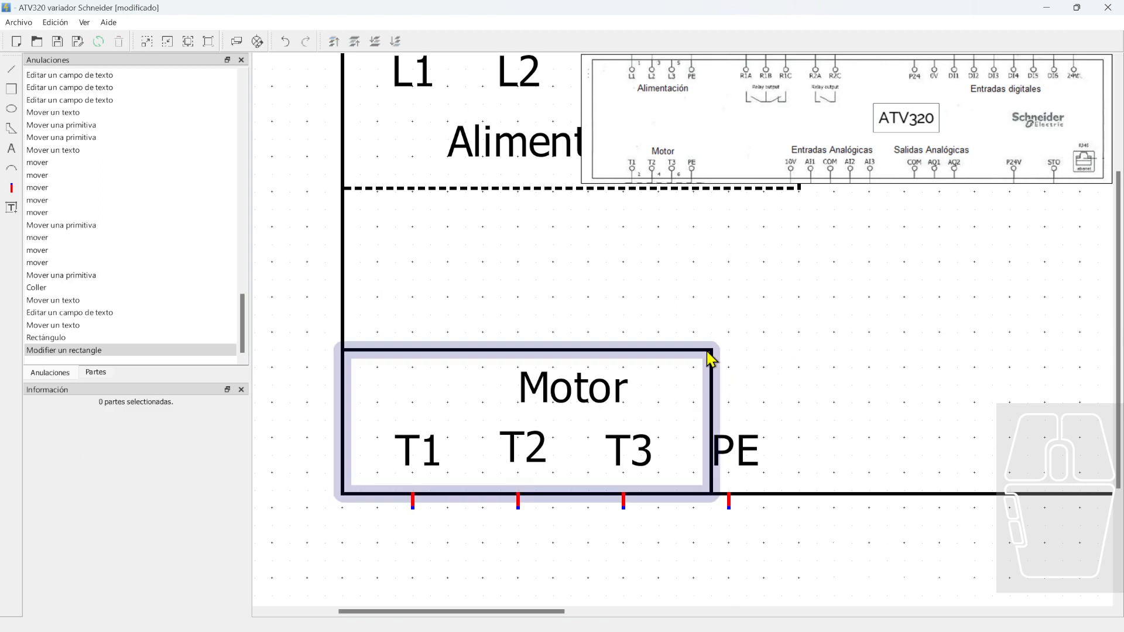
{"action": "left_click_drag", "start_coordinate": [713, 351], "coordinate": [798, 348]}
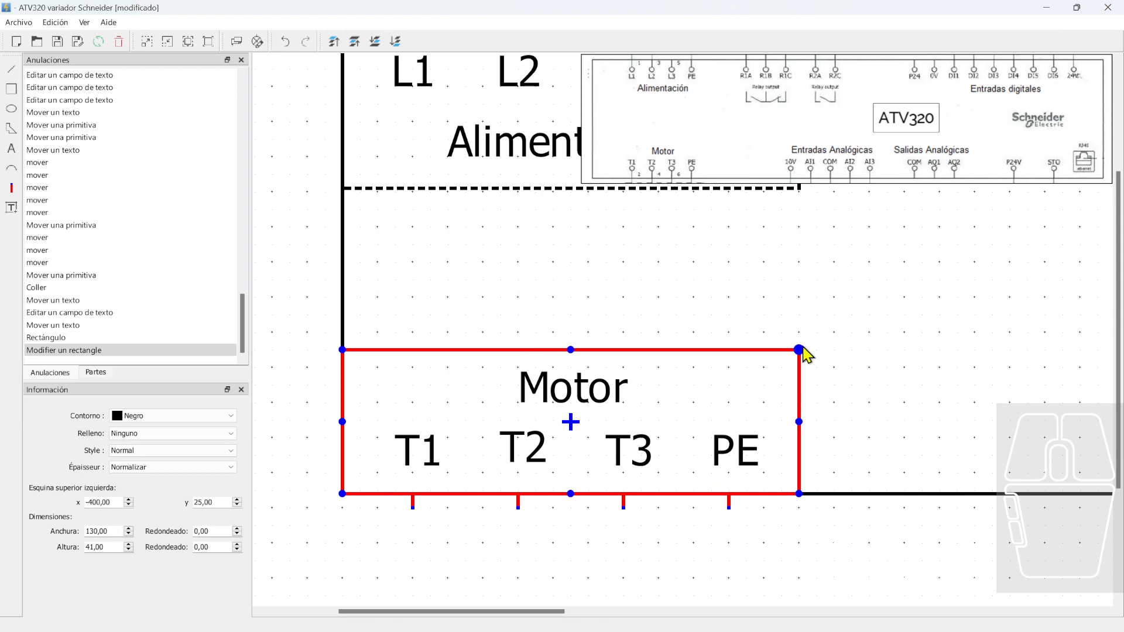
{"action": "left_click_drag", "start_coordinate": [571, 350], "coordinate": [577, 335]}
{"action": "left_click", "coordinate": [574, 321]}
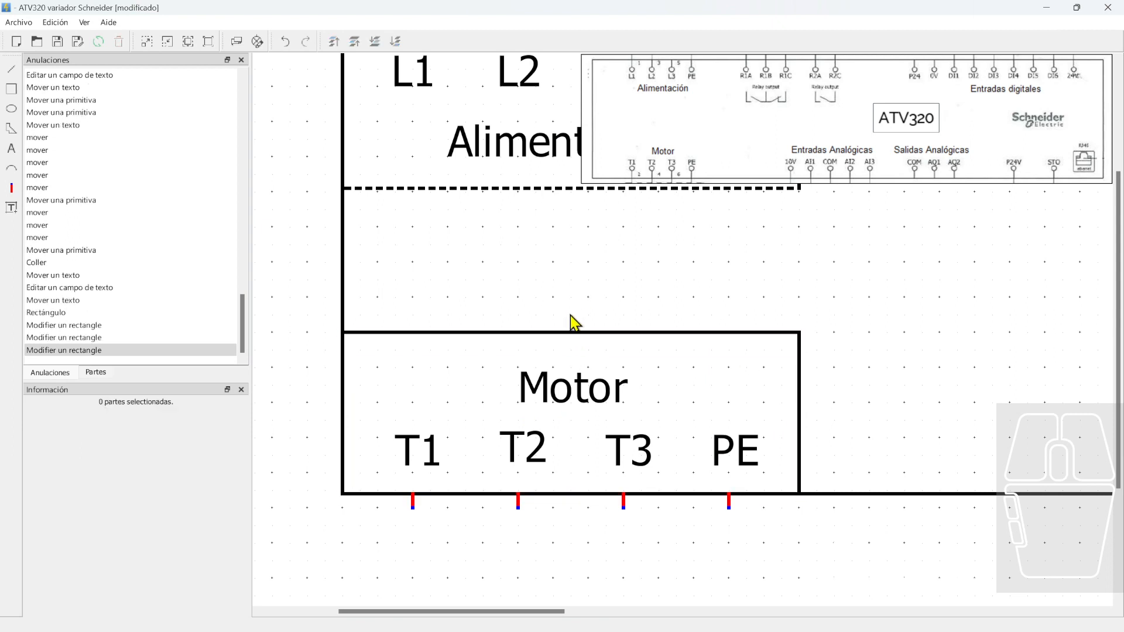
Set the motor rectangle's line style to the same fine broken line as the Alimentación rectangle
{"action": "left_click", "coordinate": [554, 332]}
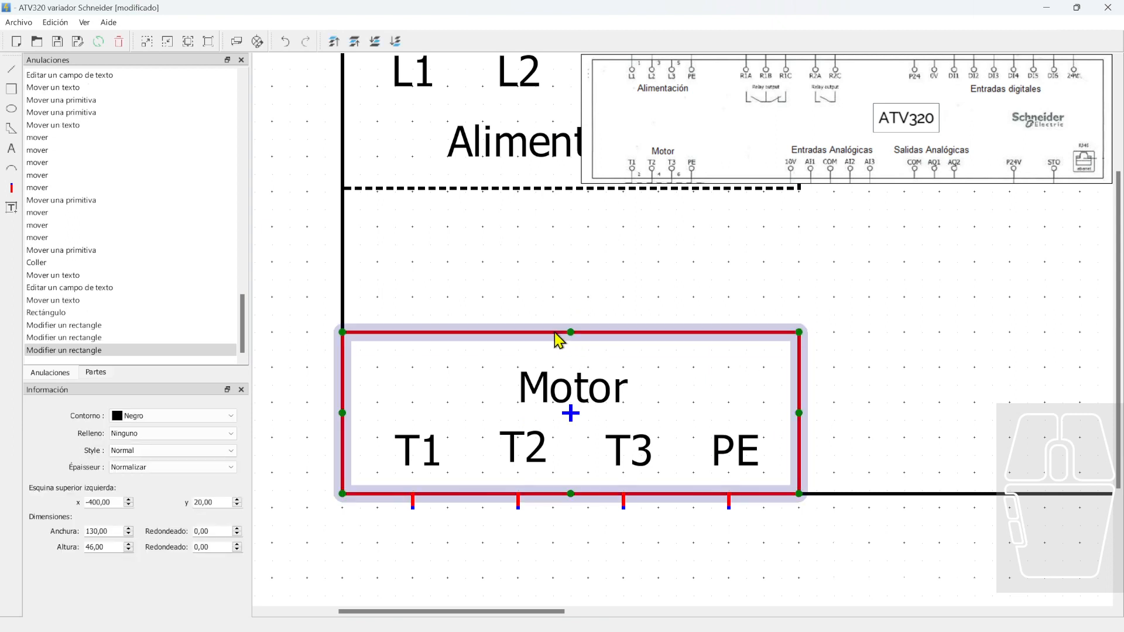
{"action": "left_click", "coordinate": [138, 450]}
{"action": "left_click", "coordinate": [138, 471]}
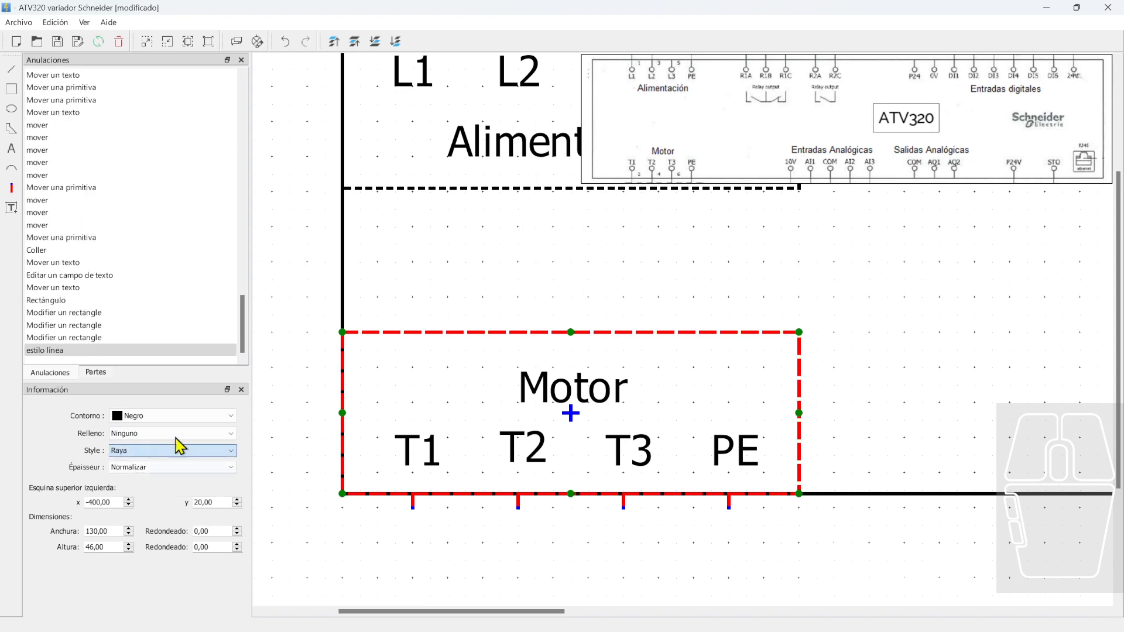
{"action": "left_click", "coordinate": [134, 451]}
{"action": "left_click", "coordinate": [141, 481]}
{"action": "left_click", "coordinate": [275, 330]}
{"action": "scroll", "coordinate": [326, 366], "scroll_direction": "down", "scroll_amount": 3}
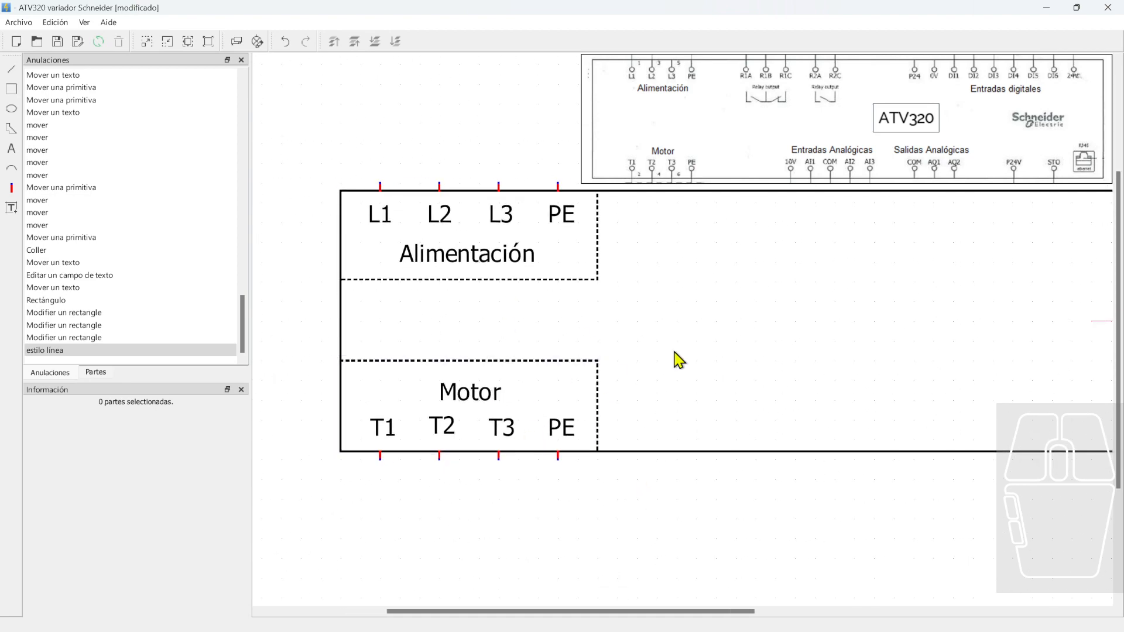
{"action": "scroll", "coordinate": [718, 444], "scroll_direction": "up", "scroll_amount": 1}
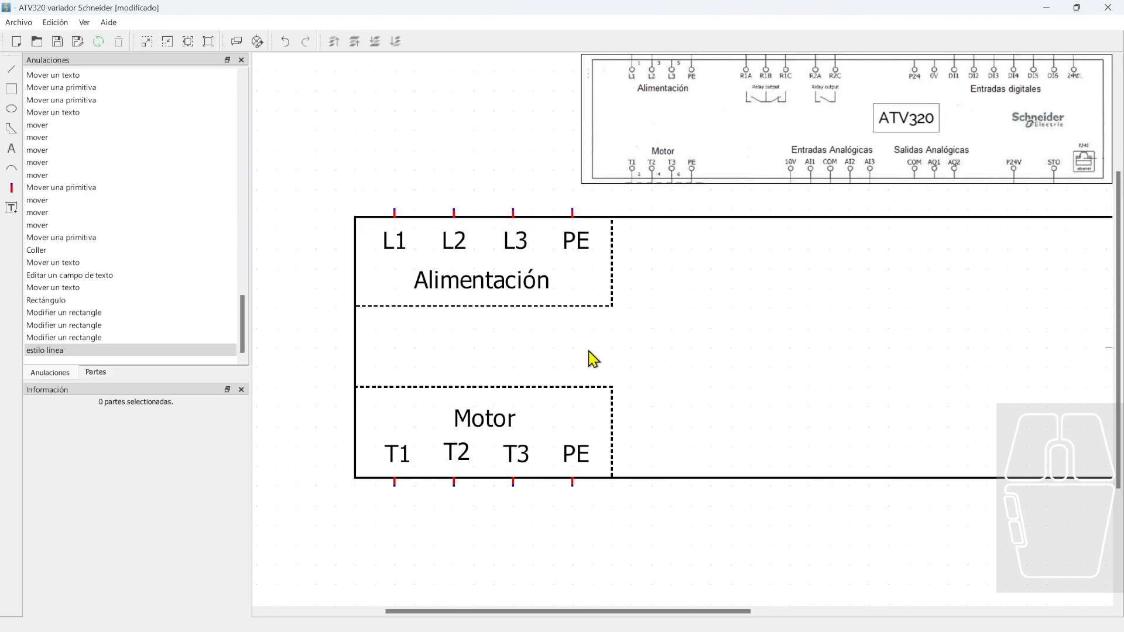
{"action": "scroll", "coordinate": [735, 492], "scroll_direction": "down", "scroll_amount": 6, "text": "ctrl"}
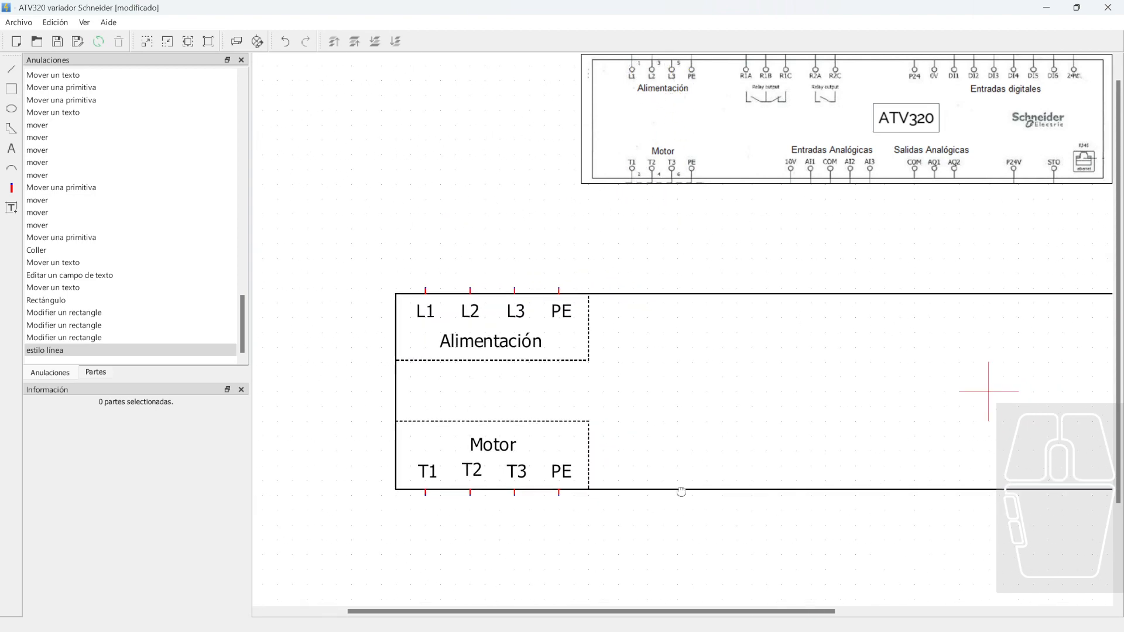
{"action": "scroll", "coordinate": [579, 486], "scroll_direction": "down", "scroll_amount": 1, "text": "ctrl"}
{"action": "scroll", "coordinate": [570, 457], "scroll_direction": "up", "scroll_amount": 1, "text": "ctrl"}
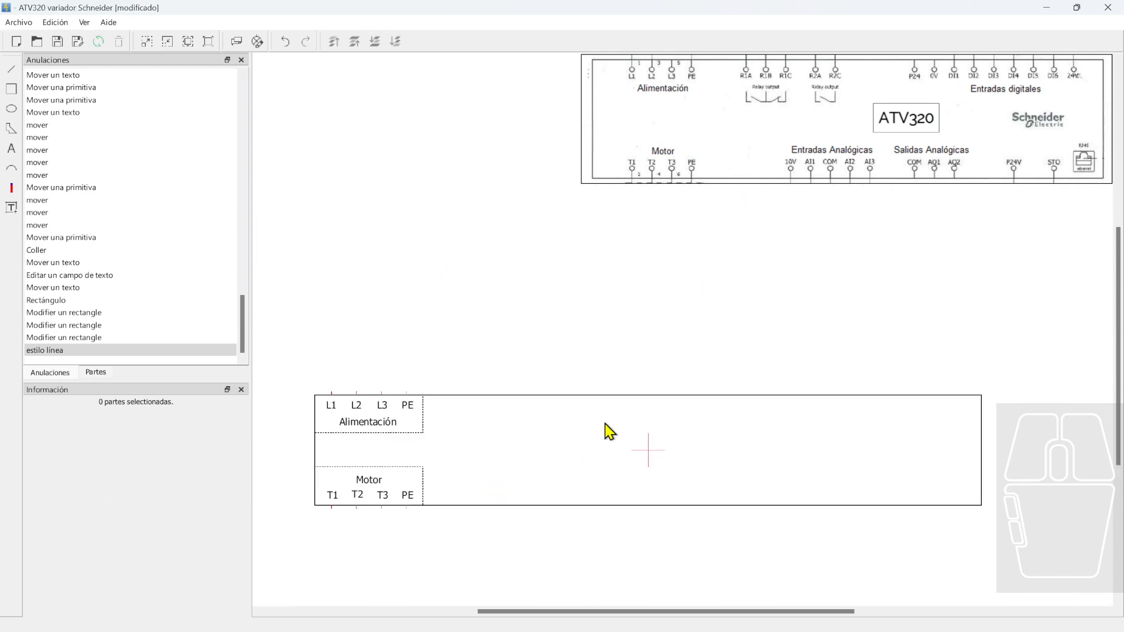
{"action": "scroll", "coordinate": [323, 529], "scroll_direction": "up", "scroll_amount": 2, "text": "ctrl"}
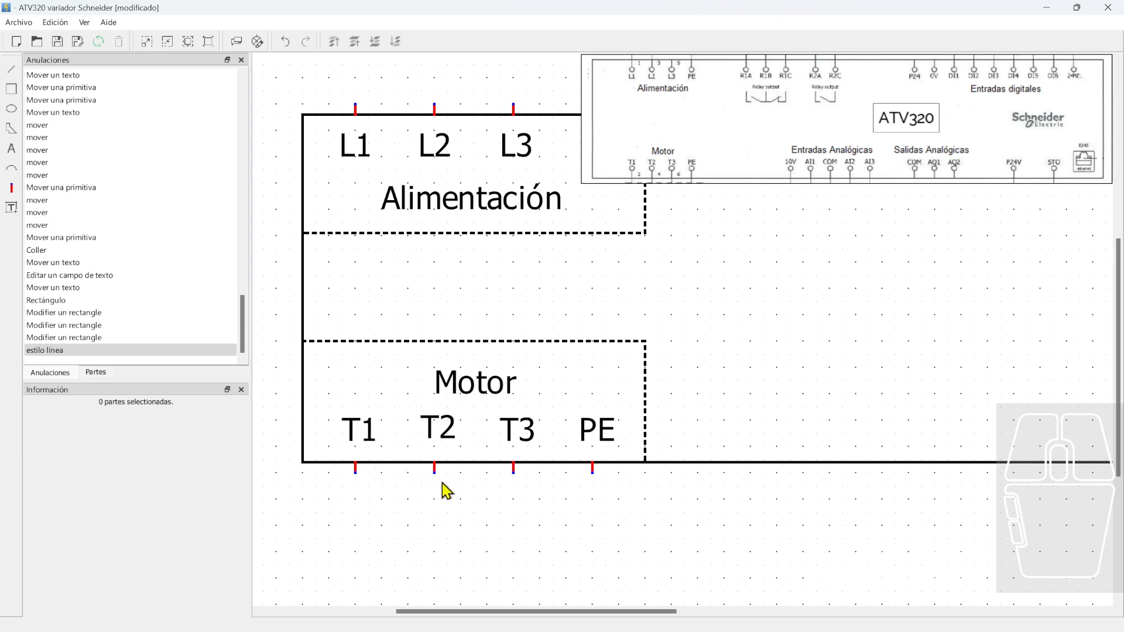
Duplicate the whole motor group with its box, title, labels and terminals, without the outline, and place the copy on the lower edge near the outline's middle
{"action": "scroll", "coordinate": [444, 483], "scroll_direction": "down", "scroll_amount": 3, "text": "ctrl"}
{"action": "middle_click_drag", "start_coordinate": [750, 454], "coordinate": [691, 468]}
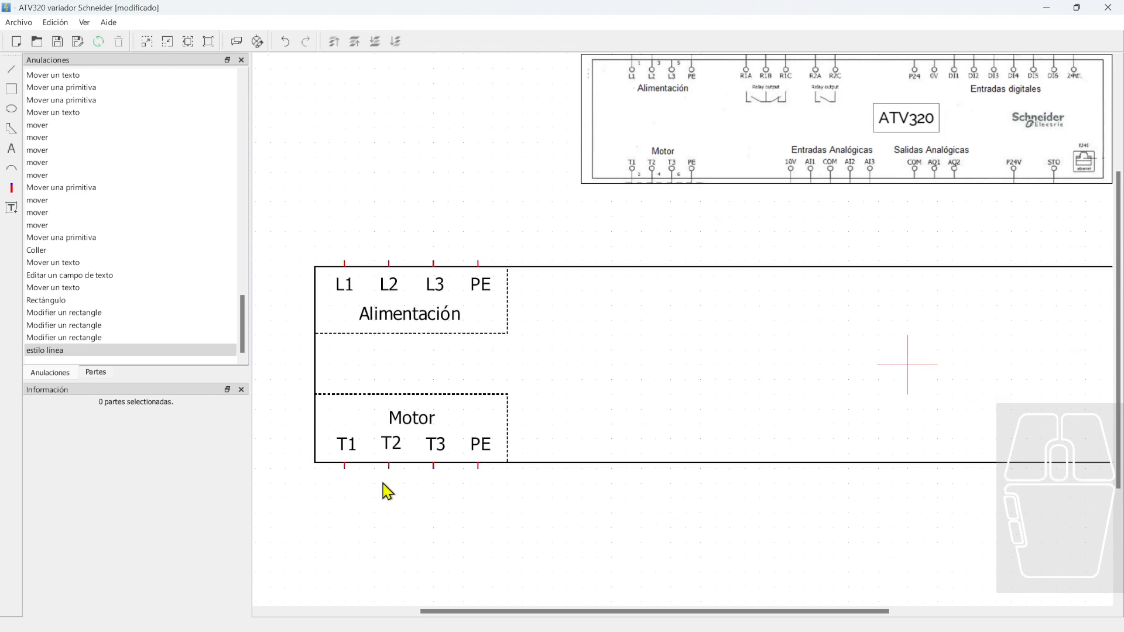
{"action": "left_click_drag", "start_coordinate": [291, 382], "coordinate": [562, 507]}
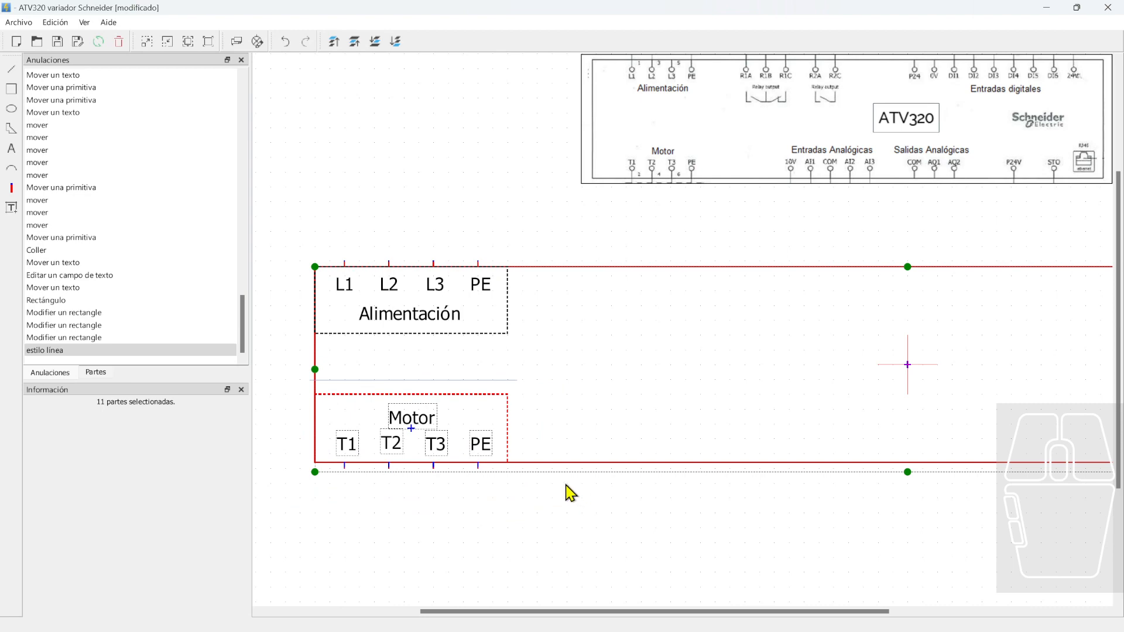
{"action": "left_click", "coordinate": [565, 267], "text": "ctrl"}
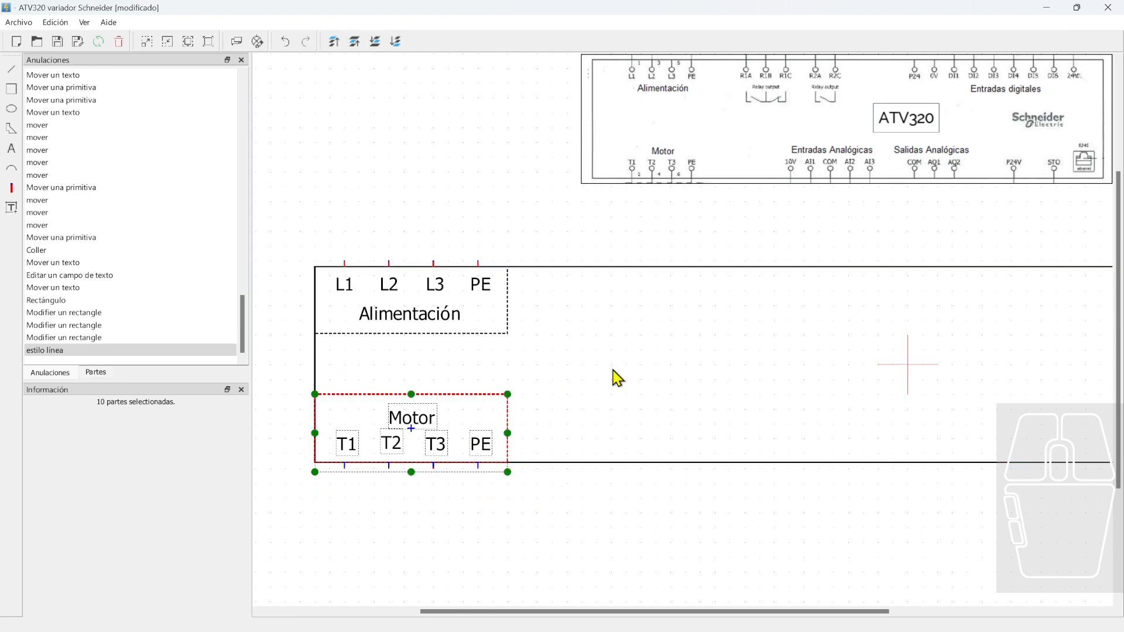
{"action": "scroll", "coordinate": [659, 525], "scroll_direction": "down", "scroll_amount": 1}
{"action": "scroll", "coordinate": [659, 524], "scroll_direction": "up", "scroll_amount": 1}
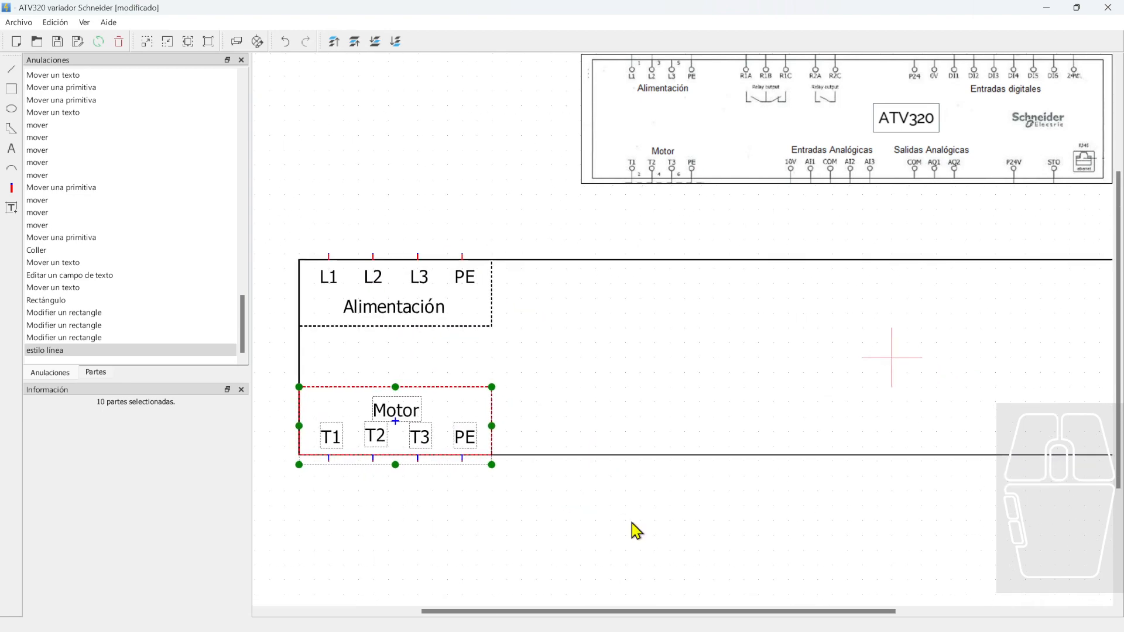
{"action": "key", "text": "ctrl+c"}
{"action": "key", "text": "ctrl+v"}
{"action": "middle_click_drag", "start_coordinate": [725, 514], "coordinate": [528, 528]}
{"action": "mouse_move", "coordinate": [518, 422]}
{"action": "left_mouse_down"}
{"action": "mouse_move", "coordinate": [685, 421]}
{"action": "mouse_move", "coordinate": [687, 431]}
{"action": "left_mouse_up"}
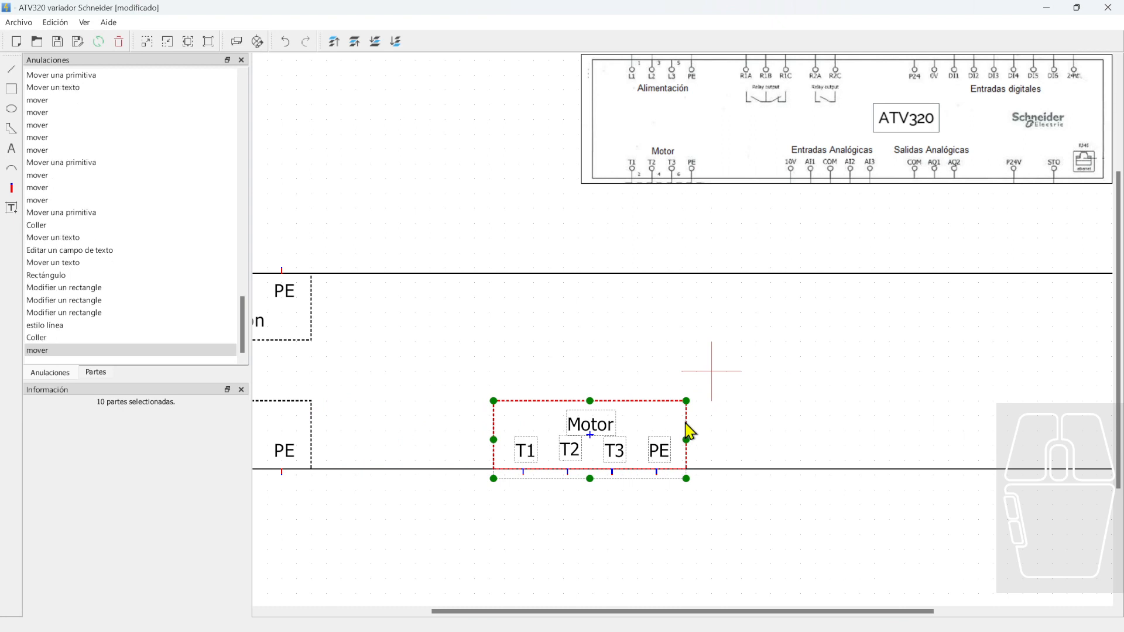
{"action": "left_click", "coordinate": [667, 534]}
Change the Motor title in the copied group to "entradas analógicas"
{"action": "left_click", "coordinate": [593, 430]}
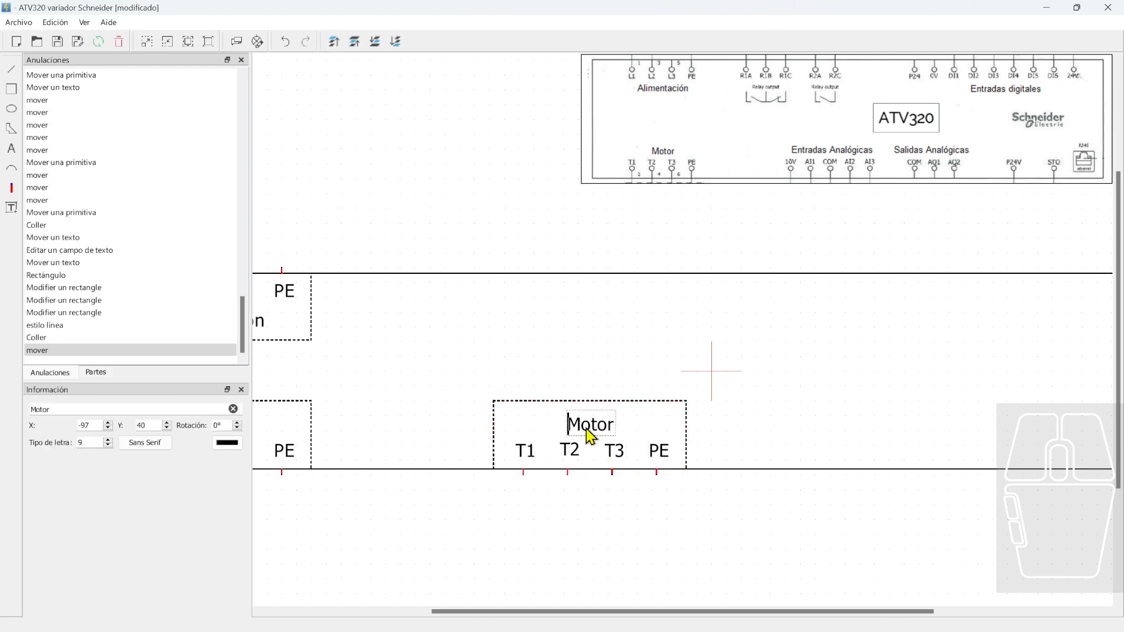
{"action": "double_click", "coordinate": [591, 436]}
{"action": "type", "text": "entradas analógicas"}
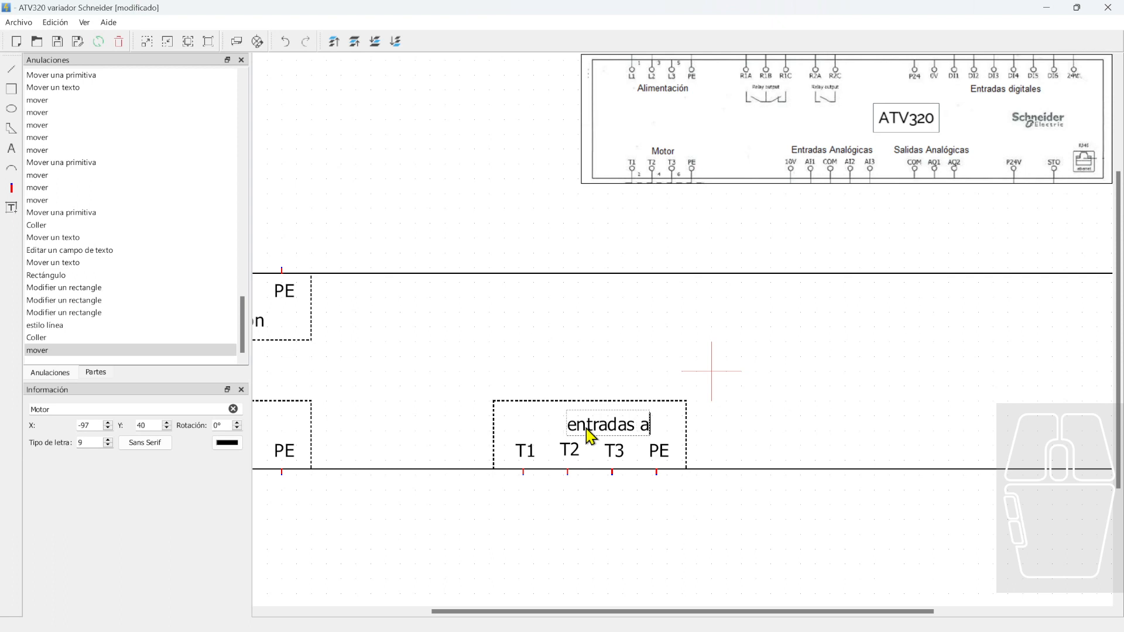
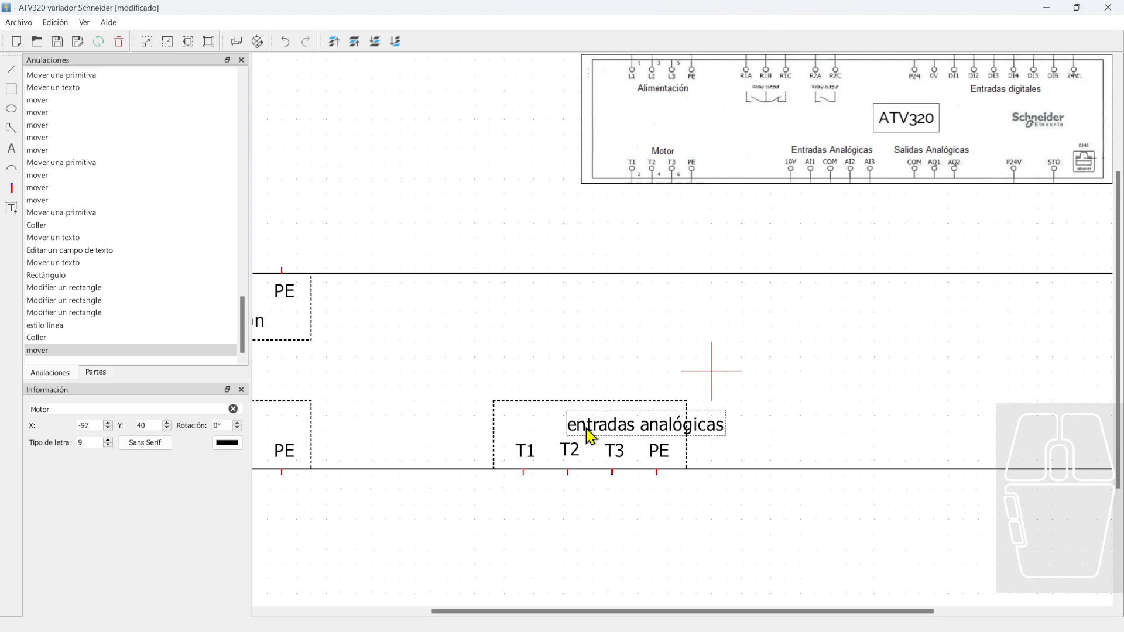
{"action": "left_click", "coordinate": [805, 454]}
Move the "entradas analógicas" title left until it is centred inside its dashed box
{"action": "left_click_drag", "start_coordinate": [710, 431], "coordinate": [656, 436]}
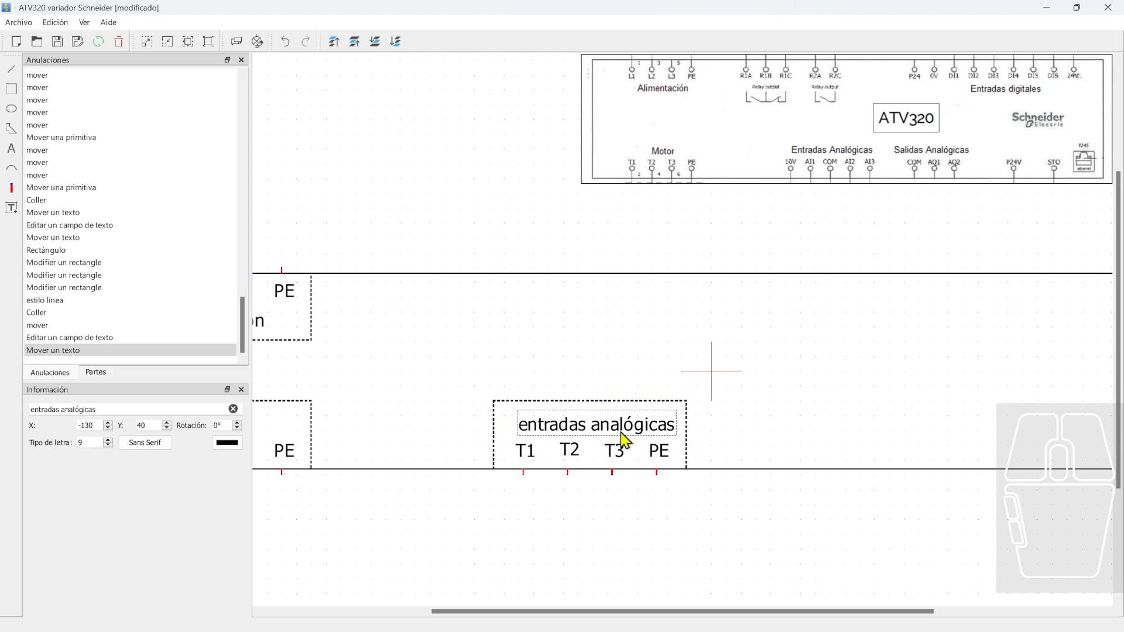
{"action": "key", "text": "Left"}
{"action": "key", "text": "Left"}
{"action": "key", "text": "Left"}
{"action": "key", "text": "Left"}
{"action": "left_click", "coordinate": [673, 516]}
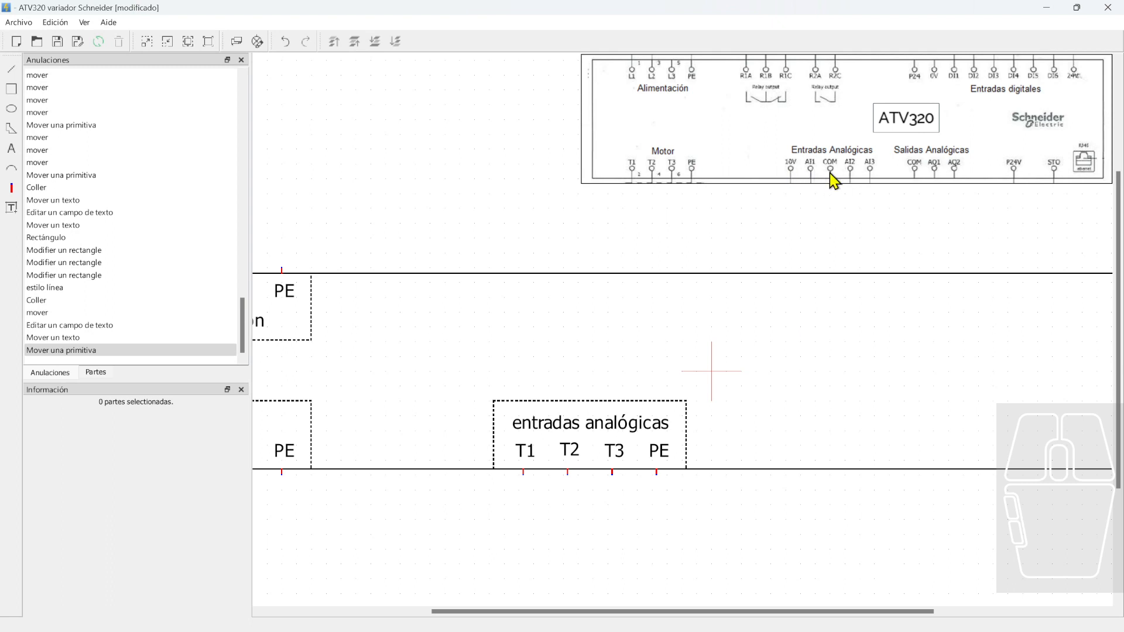
Widen the dashed rectangle around the "entradas analógicas" group evenly on both sides to a width of 184
{"action": "scroll", "coordinate": [661, 563], "scroll_direction": "up", "scroll_amount": 4}
{"action": "left_click", "coordinate": [713, 356]}
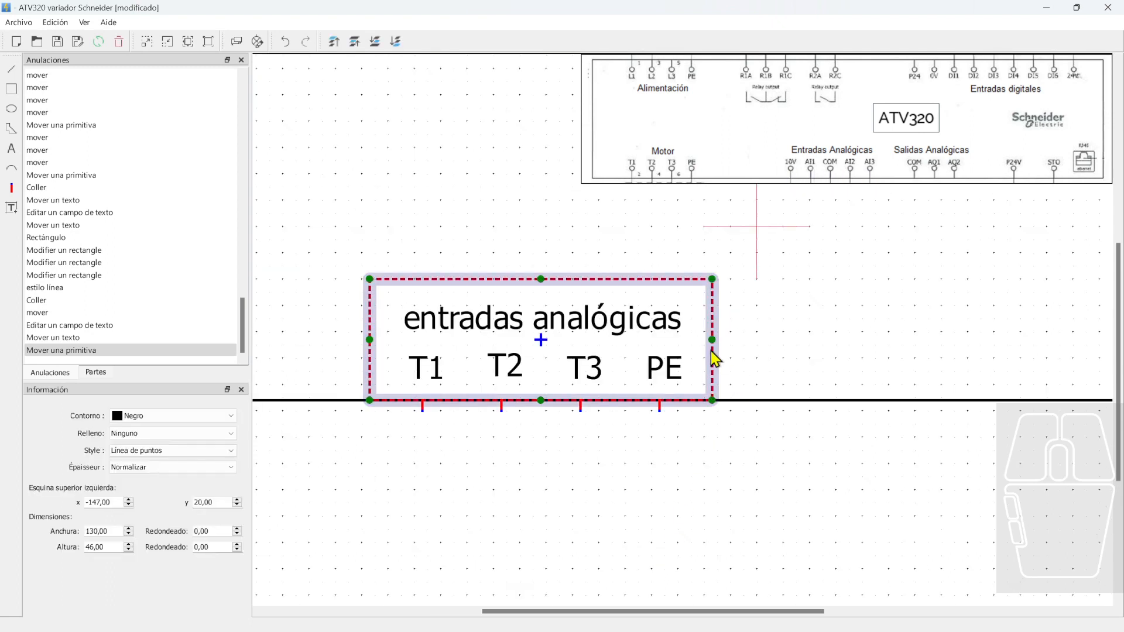
{"action": "left_click_drag", "start_coordinate": [713, 341], "coordinate": [783, 340]}
Duplicate the PE label together with its terminal in the "entradas analógicas" group, placing the copy just right of the original
{"action": "left_click", "coordinate": [668, 382]}
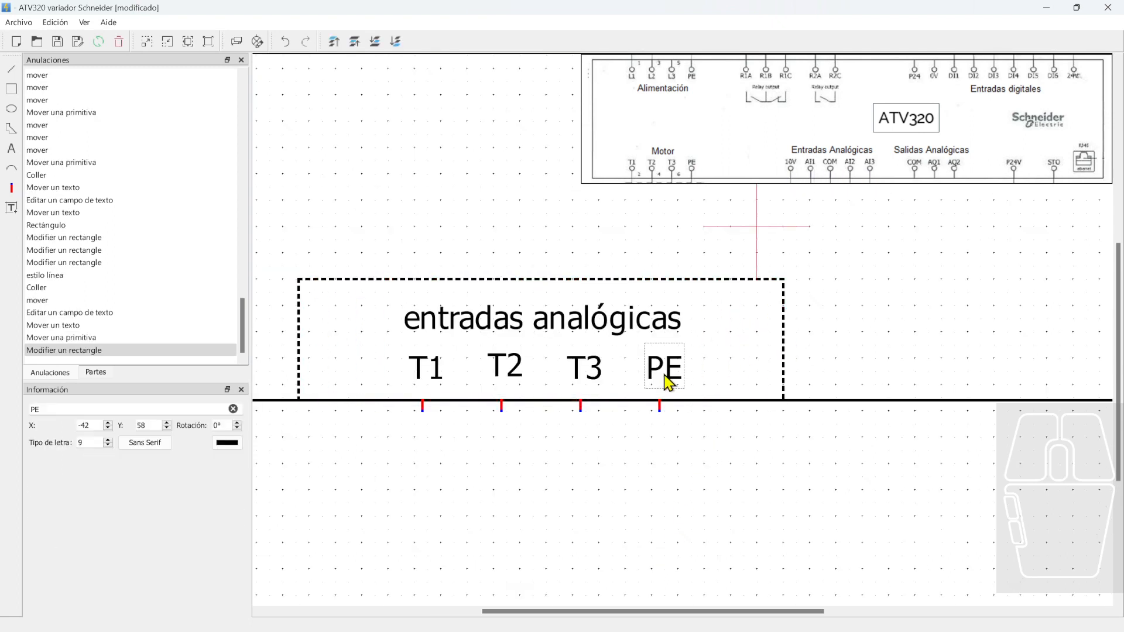
{"action": "left_click", "coordinate": [664, 404]}
{"action": "left_click", "coordinate": [652, 440]}
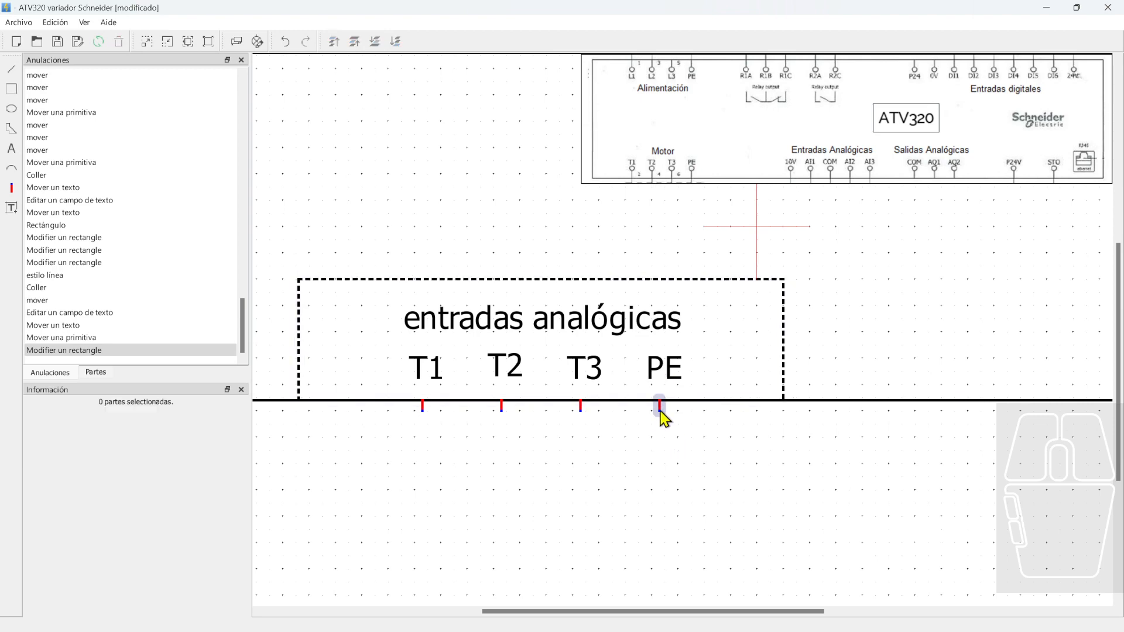
{"action": "left_click", "coordinate": [661, 410]}
{"action": "left_click", "coordinate": [674, 378], "text": "ctrl"}
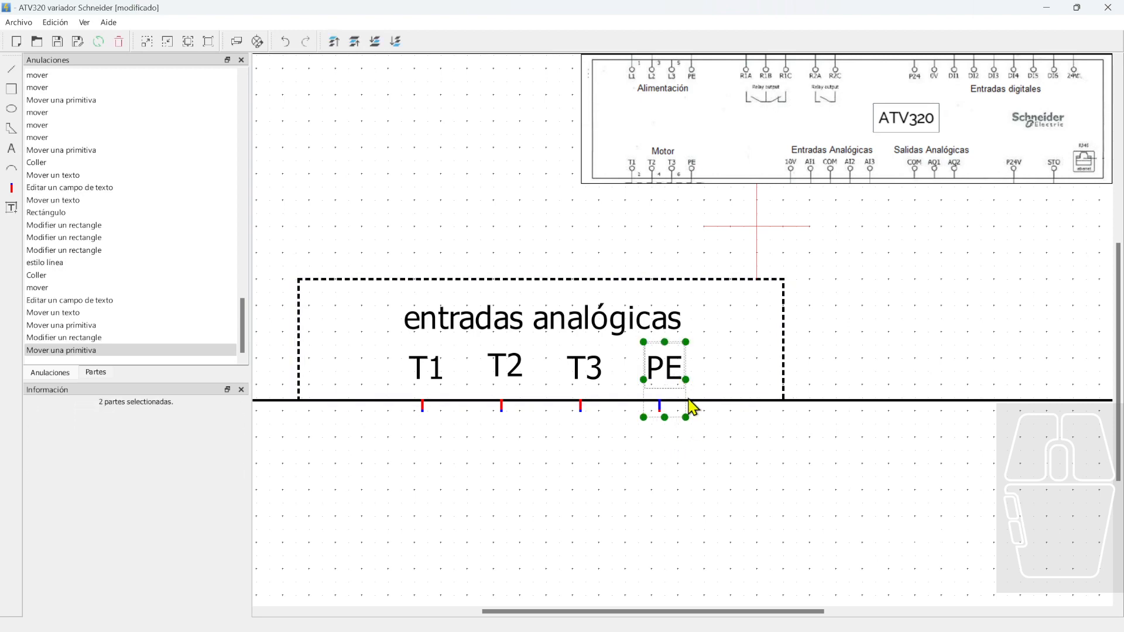
{"action": "key", "text": "ctrl+v"}
{"action": "scroll", "coordinate": [737, 455], "scroll_direction": "down", "scroll_amount": 2}
{"action": "middle_click_drag", "start_coordinate": [746, 425], "coordinate": [609, 440]}
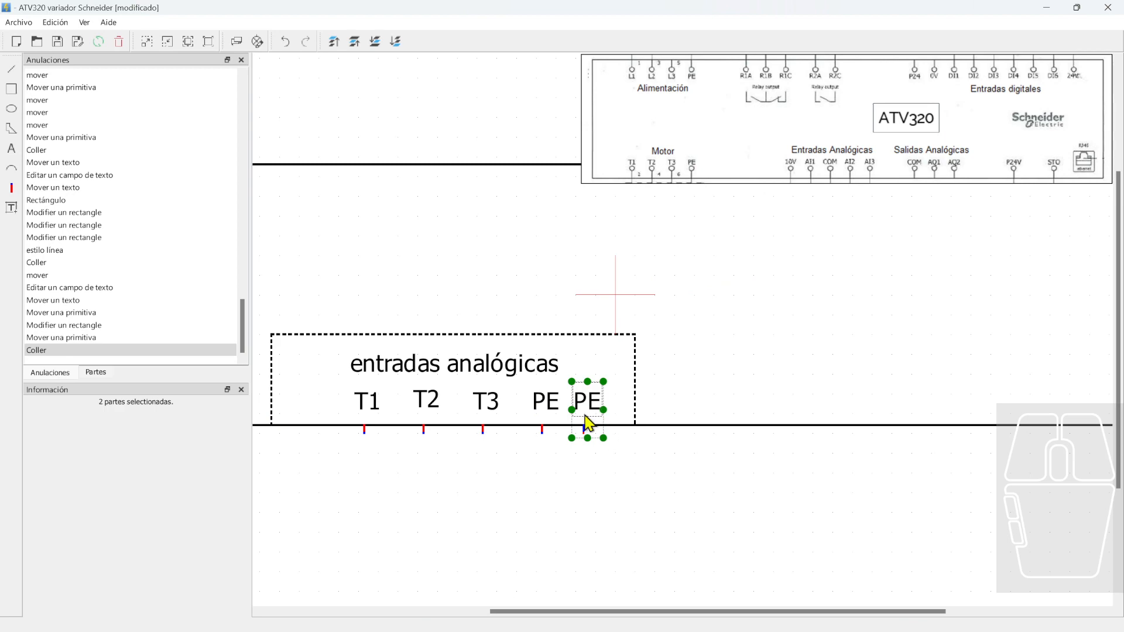
{"action": "scroll", "coordinate": [596, 456], "scroll_direction": "up", "scroll_amount": 2}
{"action": "scroll", "coordinate": [533, 451], "scroll_direction": "down", "scroll_amount": 1}
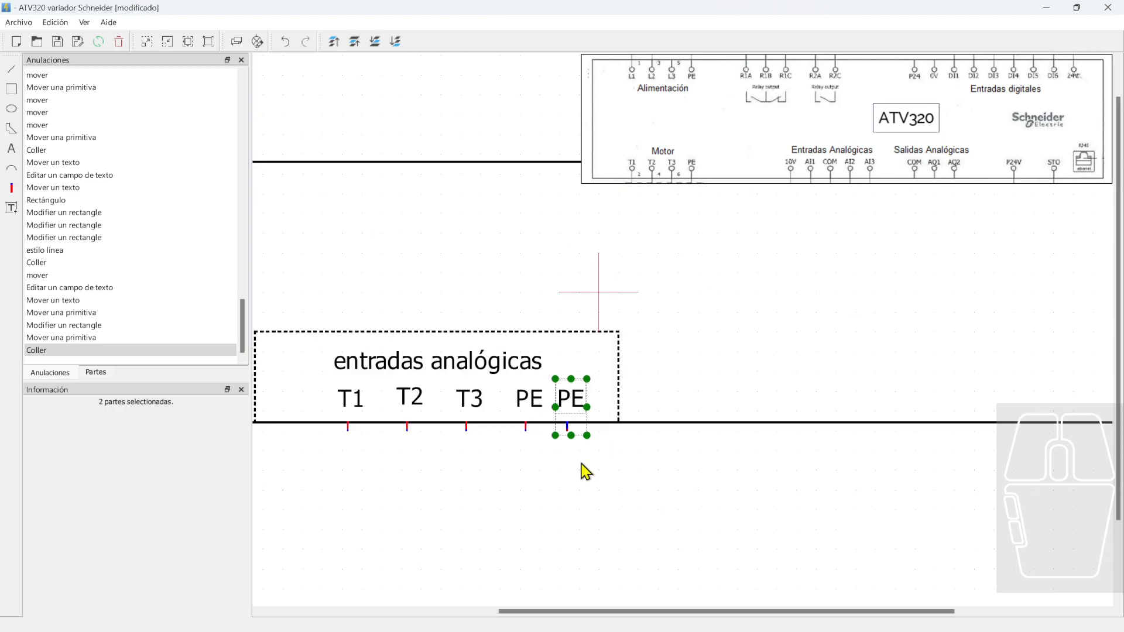
{"action": "scroll", "coordinate": [439, 460], "scroll_direction": "left", "scroll_amount": 2}
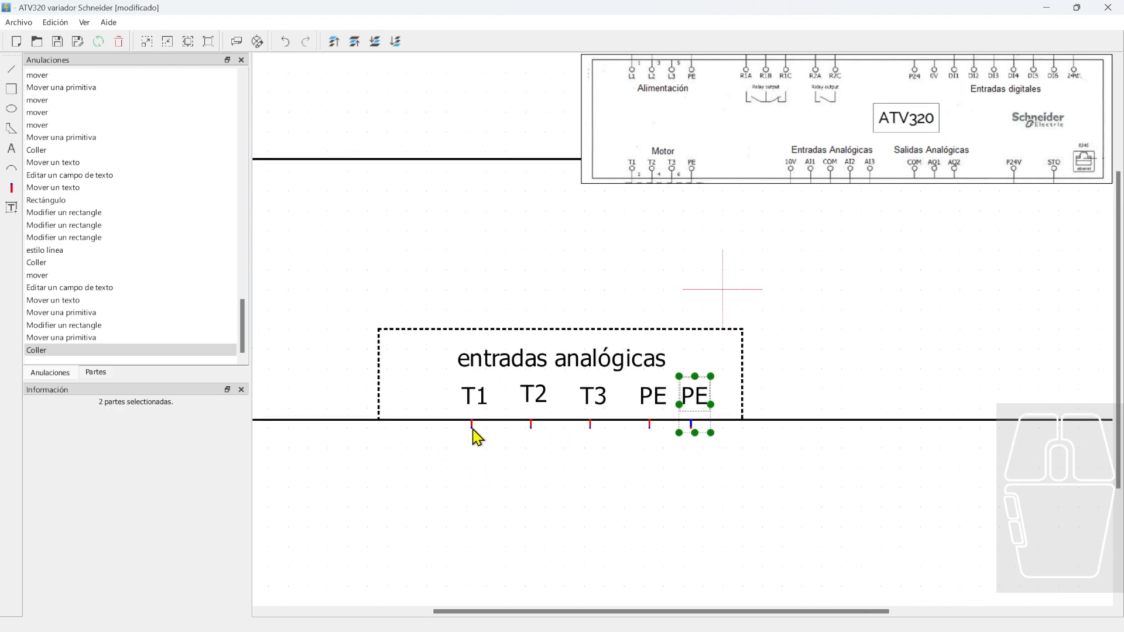
Space the five analogue-input terminals evenly along the lower edge, with the second at x -100 and the fifth at x -10
{"action": "left_click", "coordinate": [472, 423]}
{"action": "left_click", "coordinate": [534, 433]}
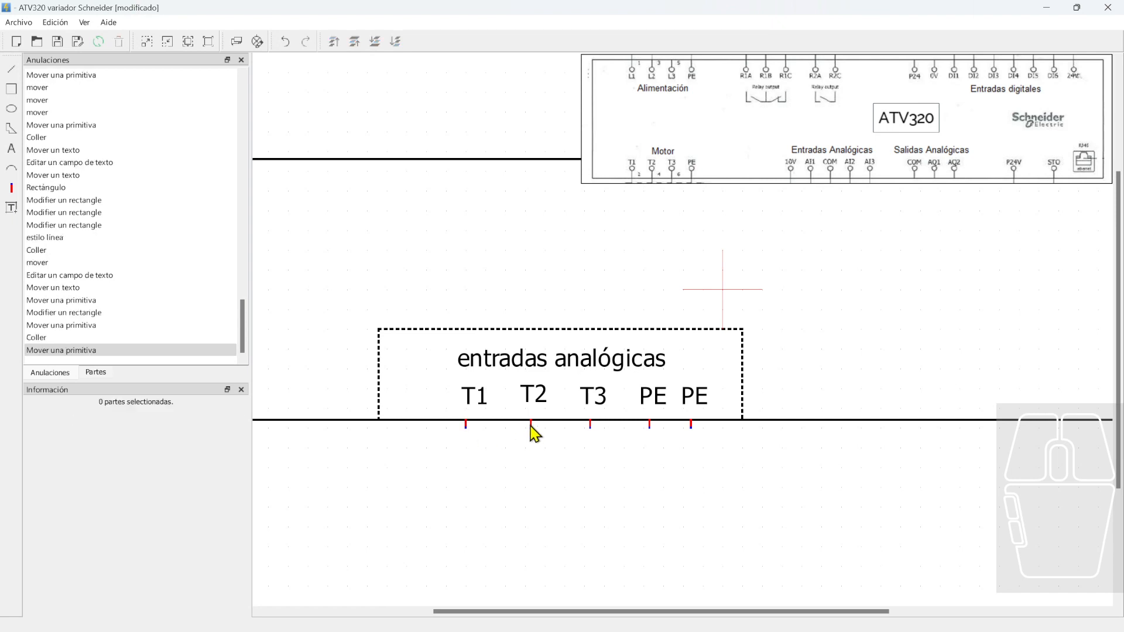
{"action": "left_click_drag", "start_coordinate": [534, 433], "coordinate": [526, 432]}
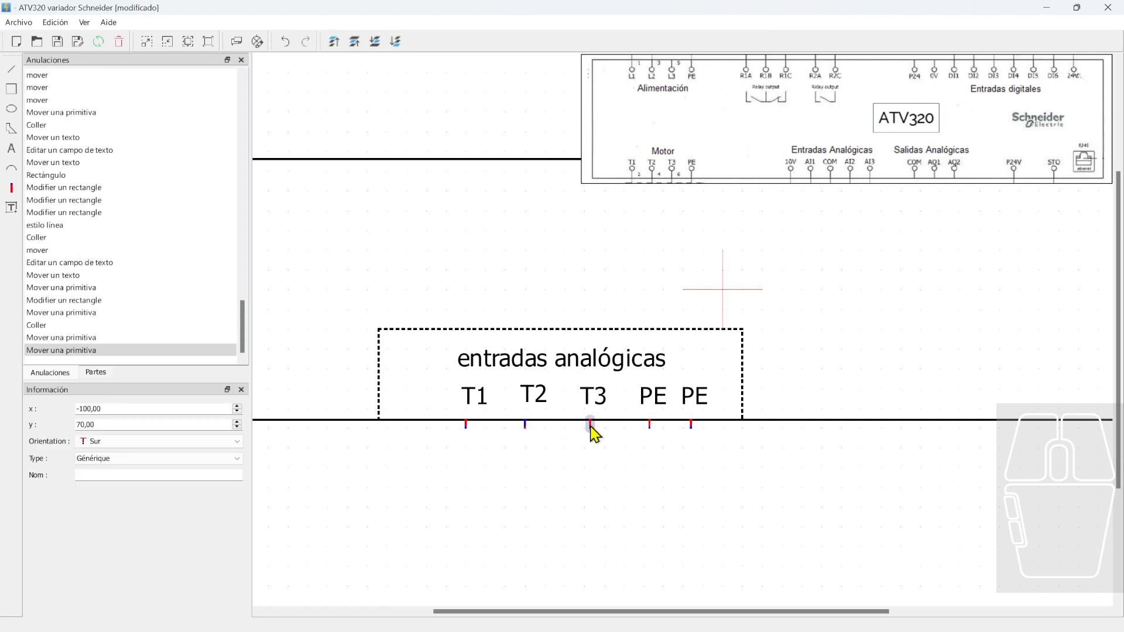
{"action": "left_click", "coordinate": [584, 428]}
{"action": "left_click_drag", "start_coordinate": [652, 431], "coordinate": [704, 426]}
{"action": "left_click", "coordinate": [694, 434]}
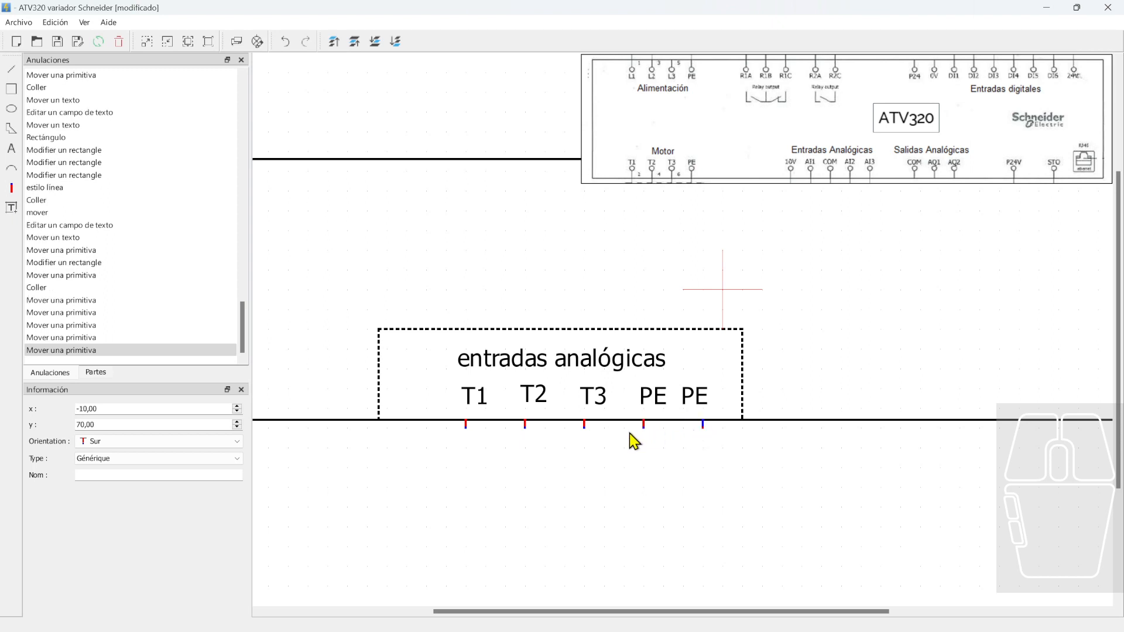
Shift the dashed rectangle over the five terminals and centre its title inside it at x -120, y 40
{"action": "left_click", "coordinate": [747, 458]}
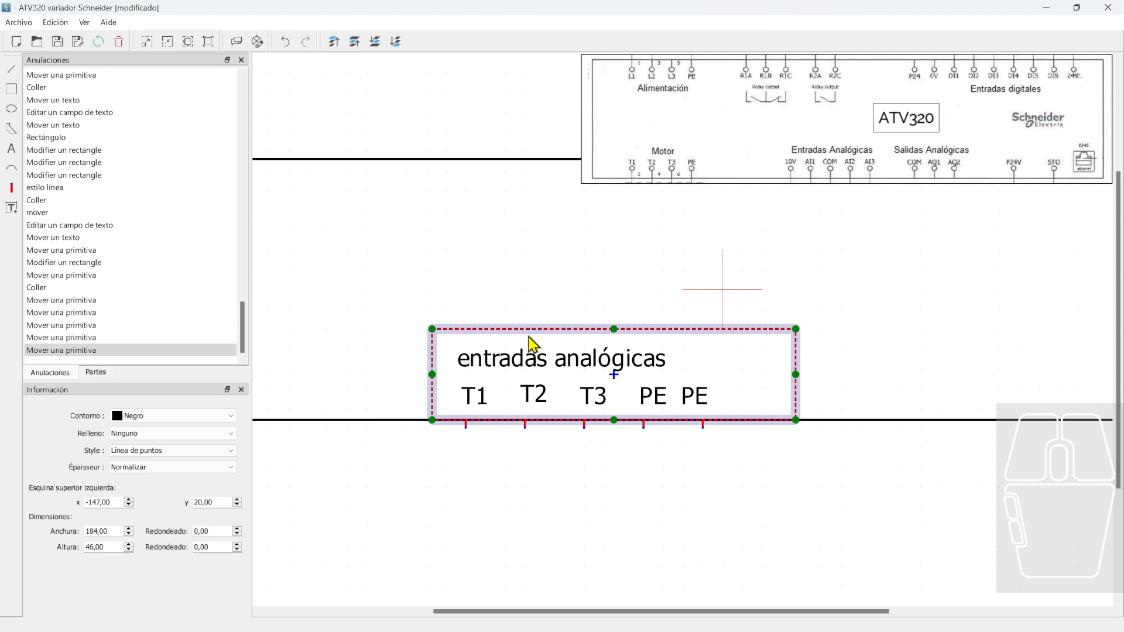
{"action": "left_click_drag", "start_coordinate": [515, 336], "coordinate": [493, 336]}
{"action": "left_click", "coordinate": [612, 458]}
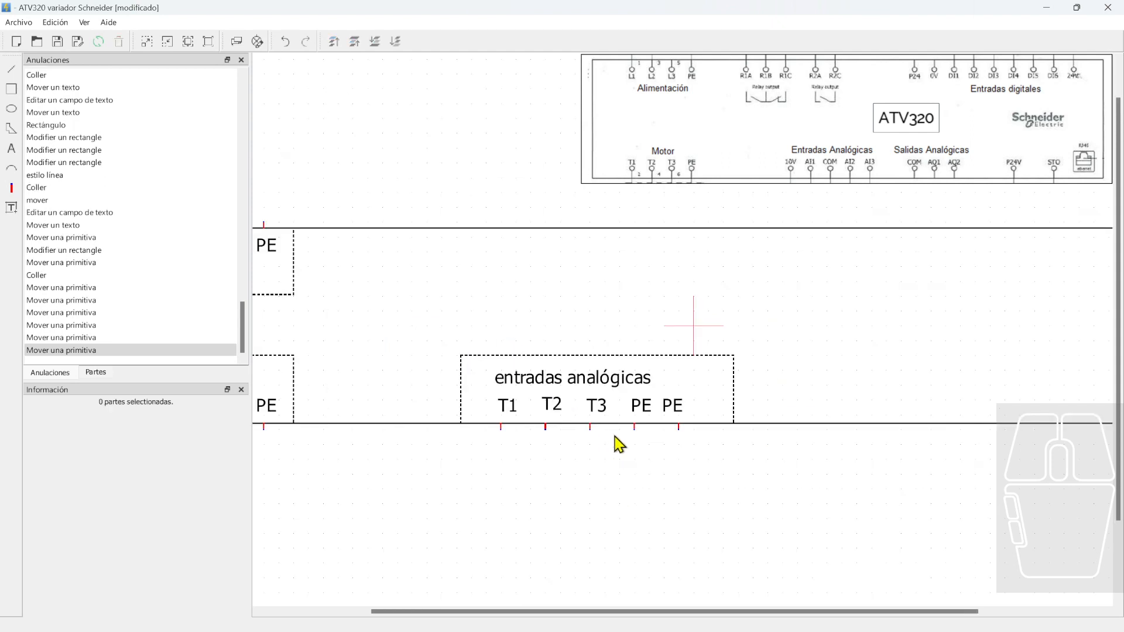
{"action": "left_click_drag", "start_coordinate": [589, 366], "coordinate": [615, 369]}
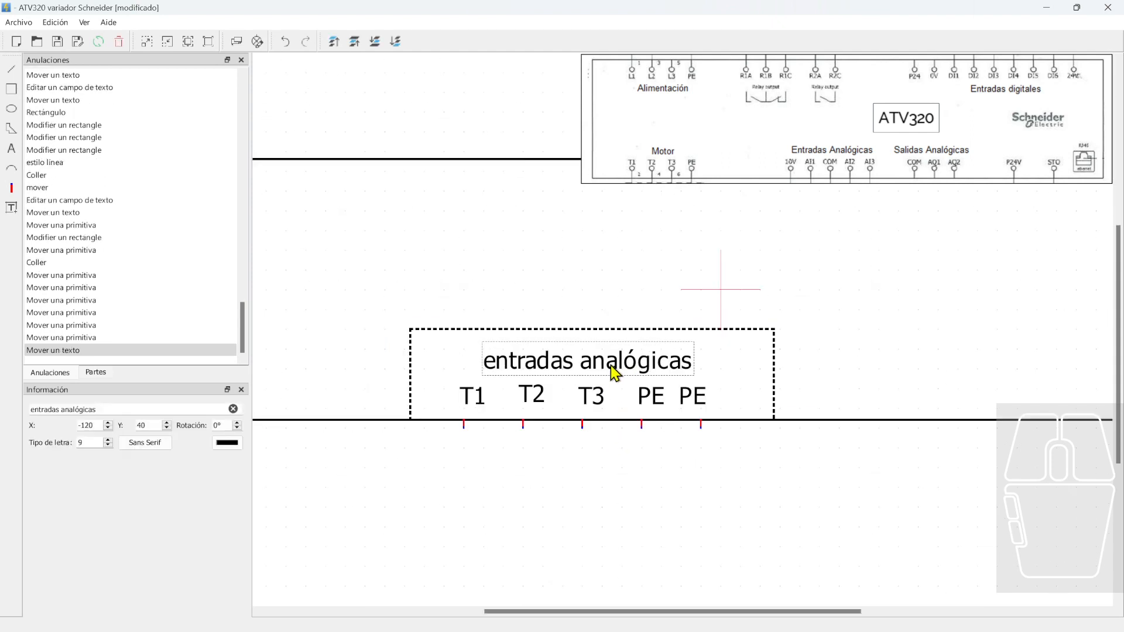
Capitalise the first letter of the group title so it reads "Entradas analógicas"
{"action": "double_click", "coordinate": [495, 364]}
{"action": "key", "text": "BackSpace"}
{"action": "type", "text": "E"}
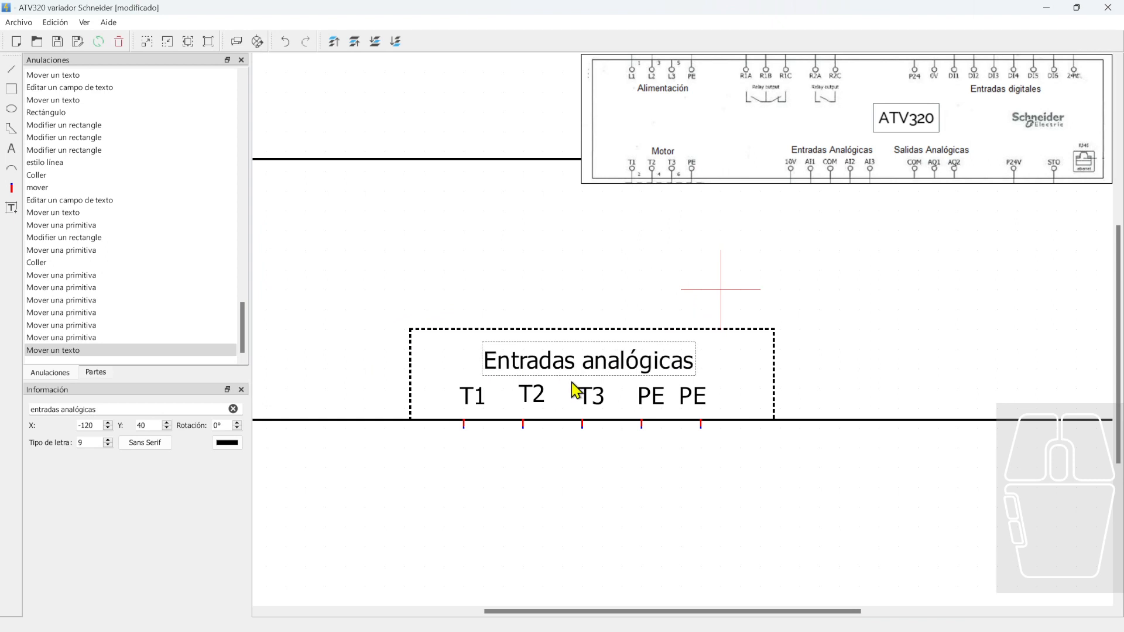
{"action": "left_click", "coordinate": [620, 507]}
Change the T1 label in the Entradas analógicas group to "10V"
{"action": "double_click", "coordinate": [479, 402]}
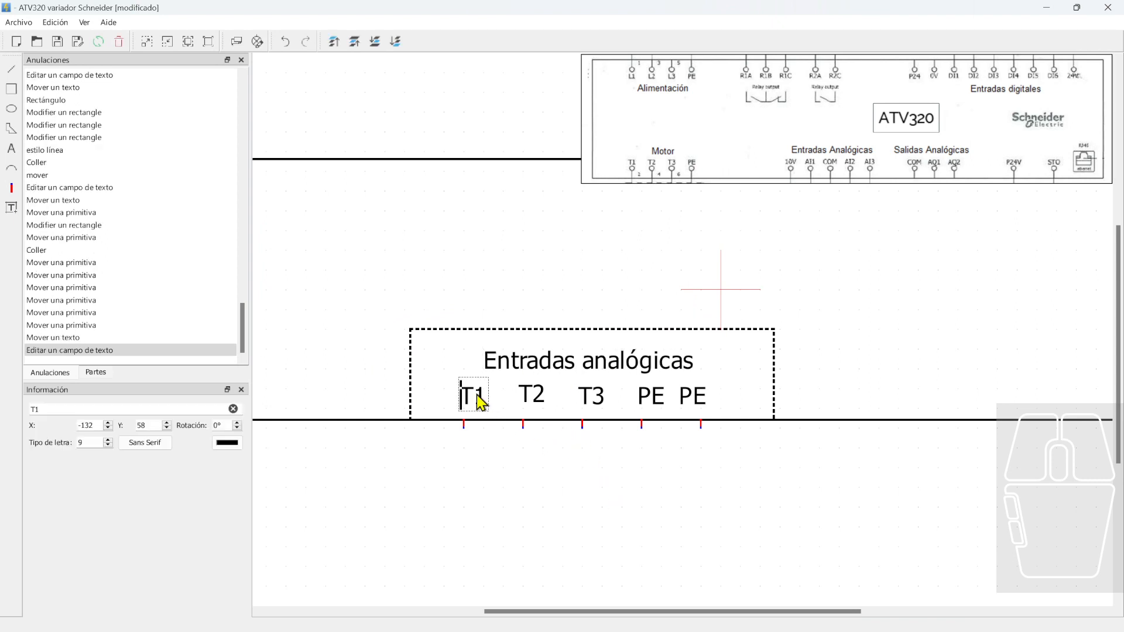
{"action": "type", "text": "0"}
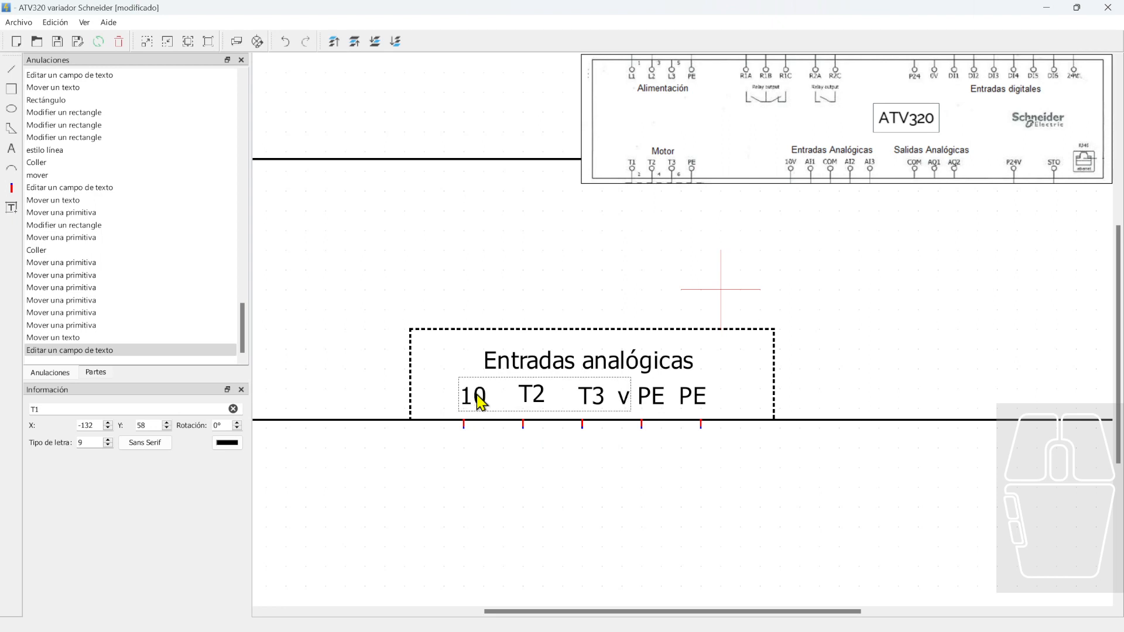
{"action": "double_click", "coordinate": [490, 402]}
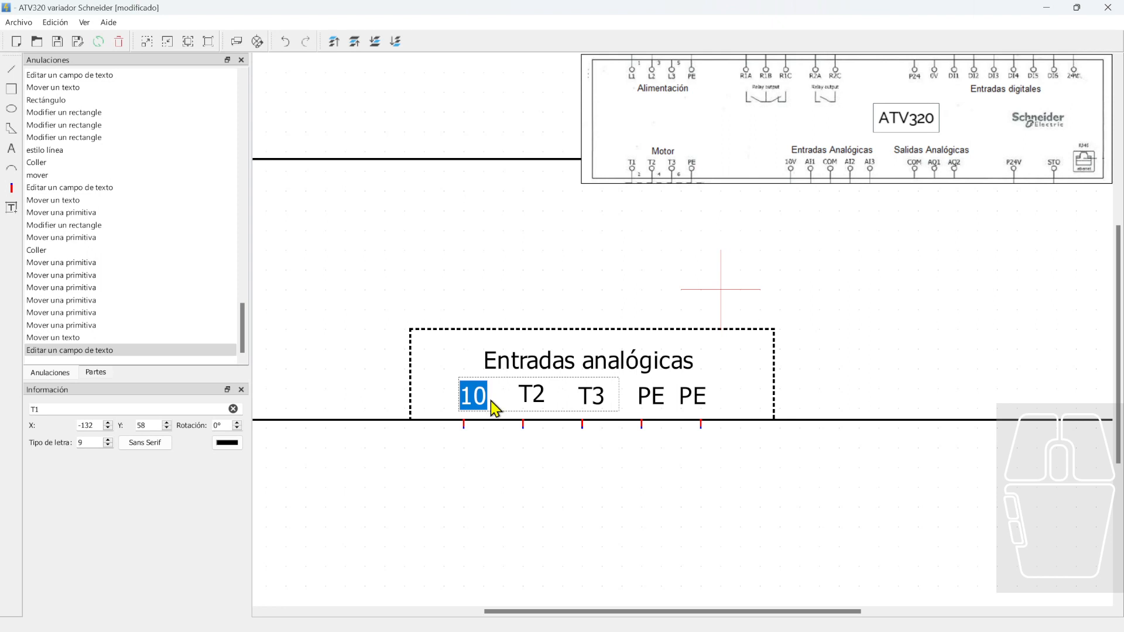
{"action": "left_click_drag", "start_coordinate": [495, 406], "coordinate": [498, 408]}
{"action": "left_click", "coordinate": [497, 402]}
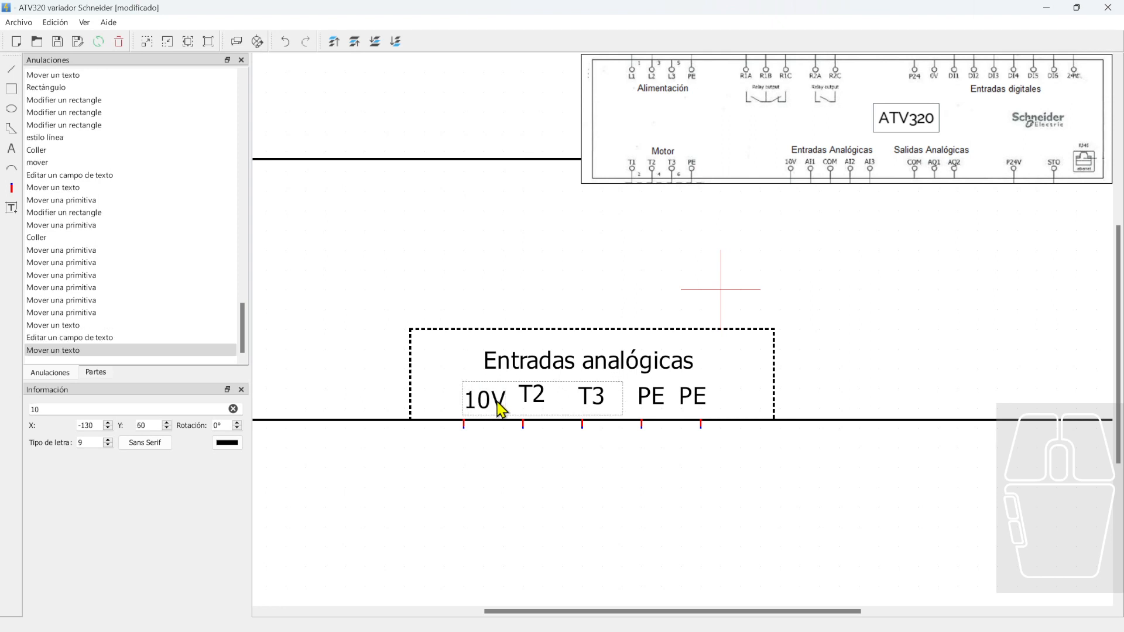
{"action": "type", "text": "V"}
{"action": "left_click", "coordinate": [507, 471]}
Move the 10V label above the first terminal, at x -140, y 57
{"action": "left_click_drag", "start_coordinate": [489, 410], "coordinate": [471, 403]}
{"action": "left_click", "coordinate": [507, 451]}
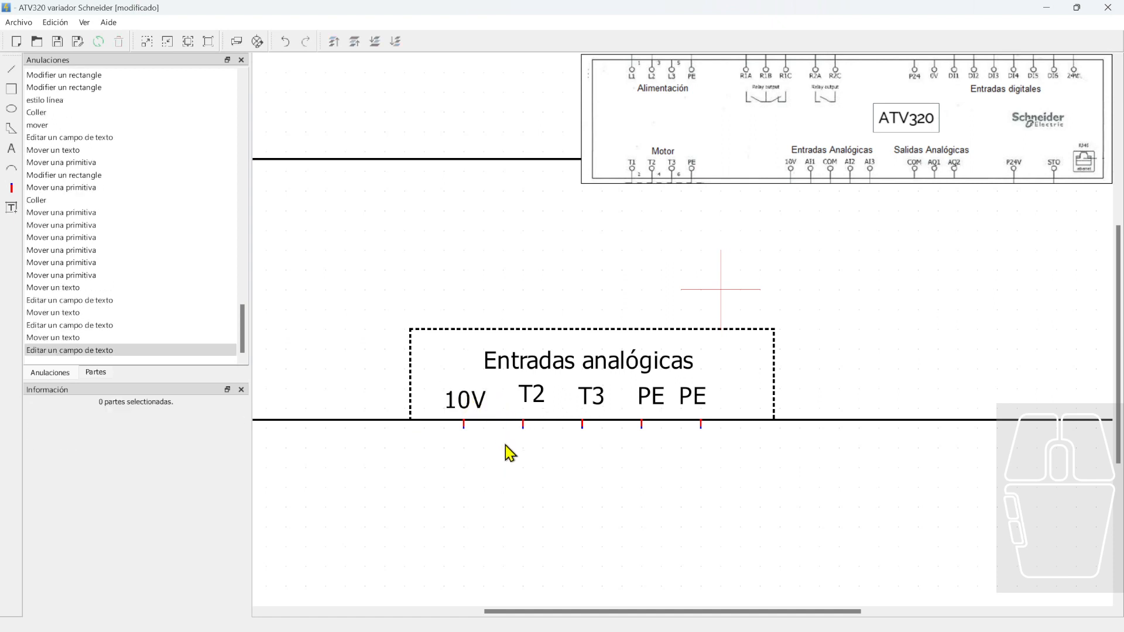
{"action": "left_click", "coordinate": [478, 409]}
{"action": "scroll", "coordinate": [476, 405], "scroll_direction": "up", "scroll_amount": 1}
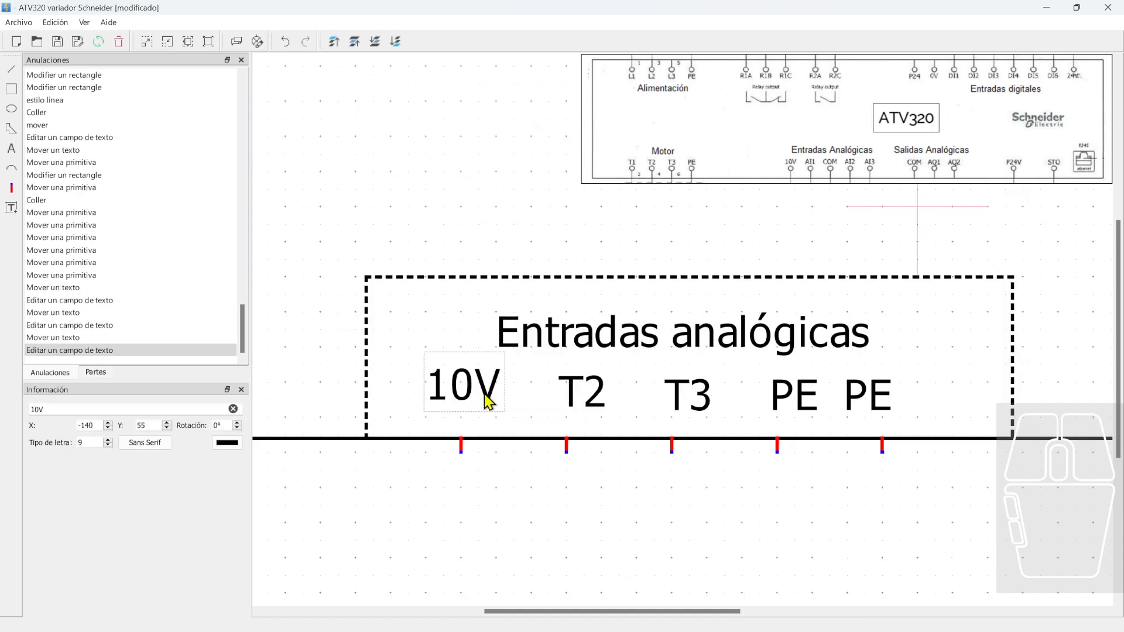
{"action": "scroll", "coordinate": [477, 406], "scroll_direction": "up", "scroll_amount": 2}
{"action": "left_click_drag", "start_coordinate": [486, 407], "coordinate": [487, 386]}
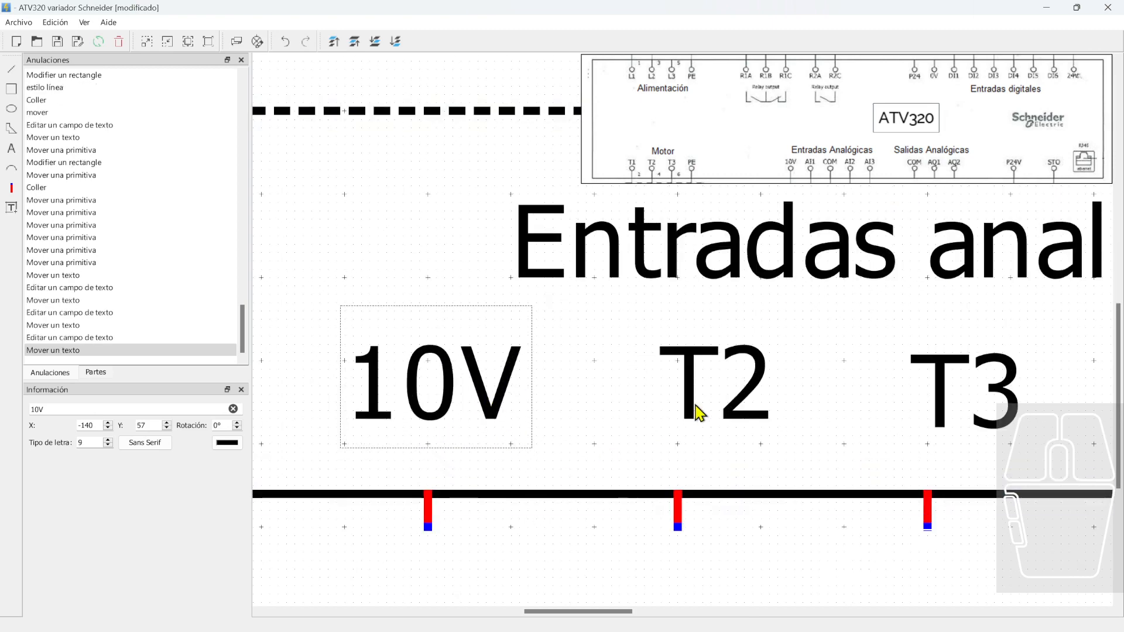
{"action": "scroll", "coordinate": [572, 510], "scroll_direction": "down", "scroll_amount": 3}
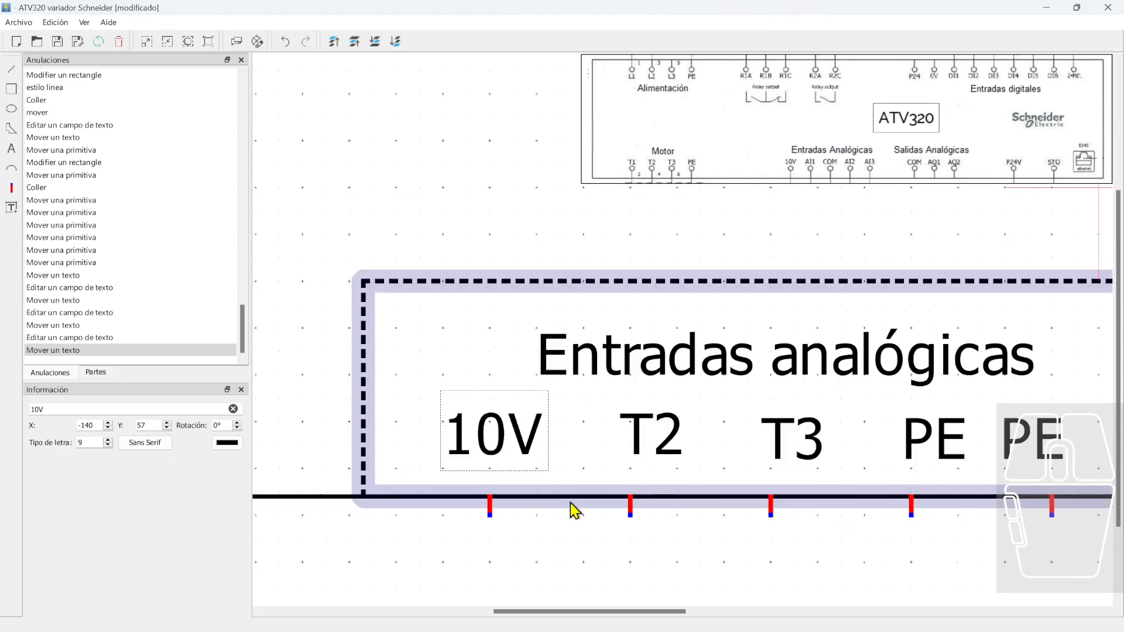
{"action": "left_click", "coordinate": [685, 561]}
Change the T2 label in the Entradas analógicas group to "AI1"
{"action": "scroll", "coordinate": [684, 560], "scroll_direction": "down", "scroll_amount": 4}
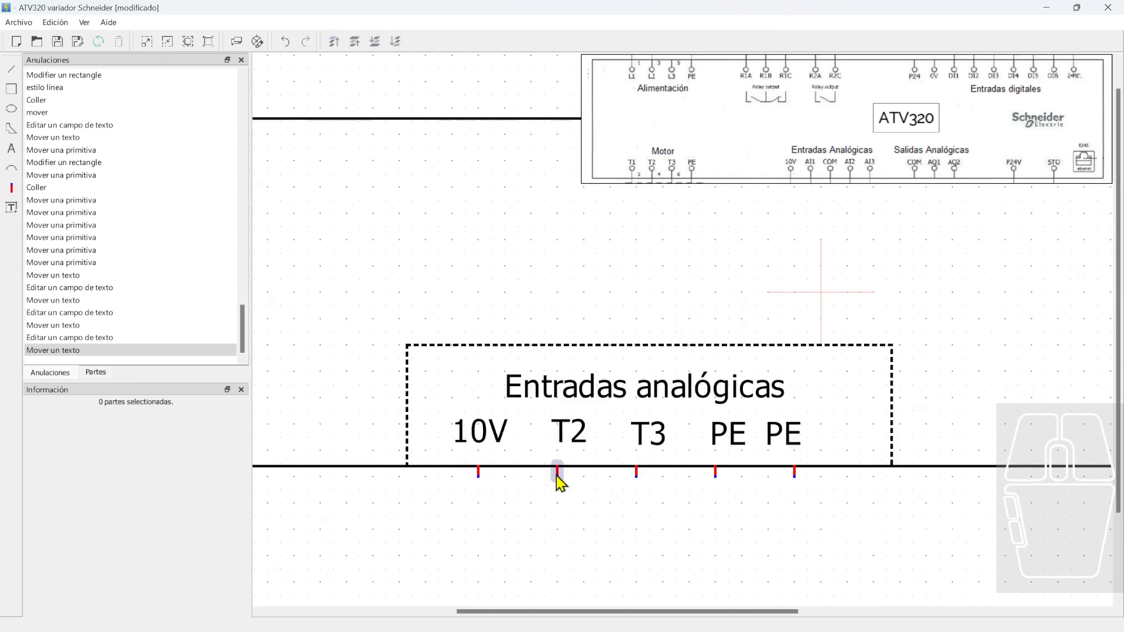
{"action": "double_click", "coordinate": [543, 441]}
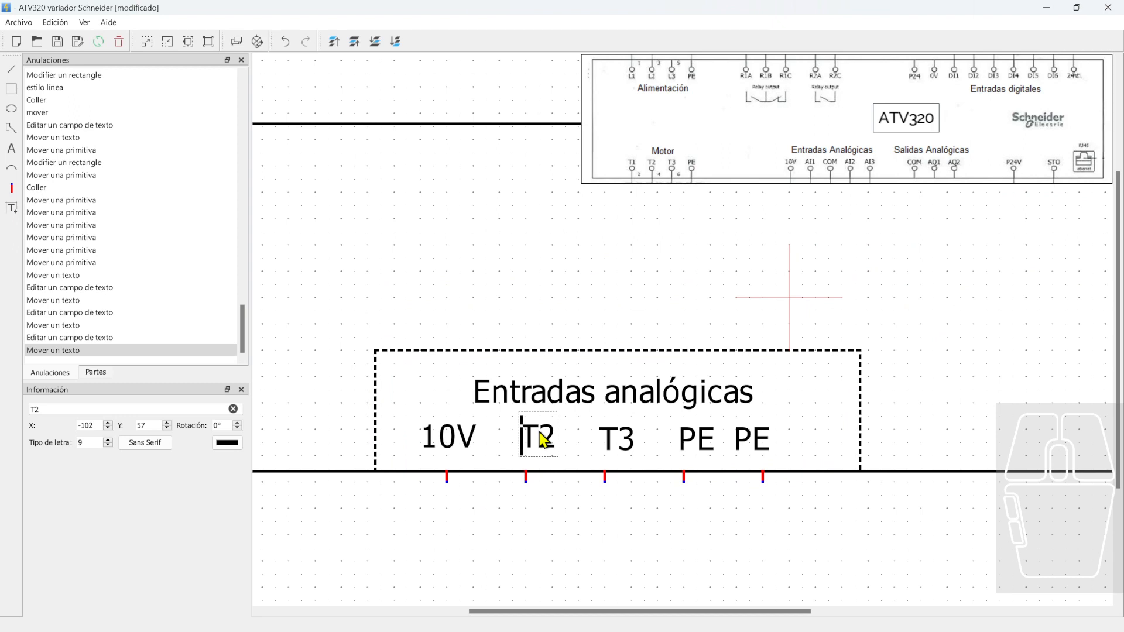
{"action": "double_click", "coordinate": [541, 436]}
{"action": "type", "text": "a"}
{"action": "key", "text": "BackSpace"}
{"action": "type", "text": "AI1"}
{"action": "left_click", "coordinate": [658, 547]}
Centre the AI1 label above the second terminal, at x -107, y 57
{"action": "mouse_move", "coordinate": [545, 448]}
{"action": "left_mouse_down"}
{"action": "mouse_move", "coordinate": [534, 439]}
{"action": "mouse_move", "coordinate": [517, 454]}
{"action": "mouse_move", "coordinate": [524, 444]}
{"action": "left_mouse_up"}
{"action": "scroll", "coordinate": [531, 443], "scroll_direction": "up", "scroll_amount": 4}
{"action": "scroll", "coordinate": [539, 447], "scroll_direction": "up", "scroll_amount": 4}
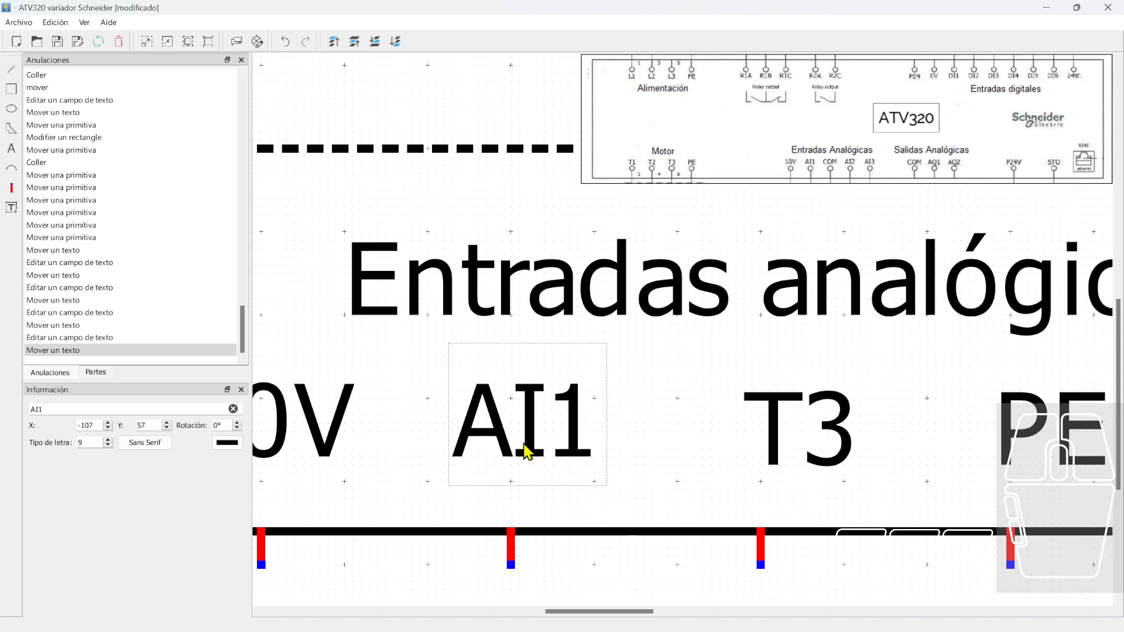
{"action": "scroll", "coordinate": [528, 452], "scroll_direction": "down", "scroll_amount": 4}
{"action": "left_click", "coordinate": [648, 538]}
{"action": "scroll", "coordinate": [649, 538], "scroll_direction": "down", "scroll_amount": 2}
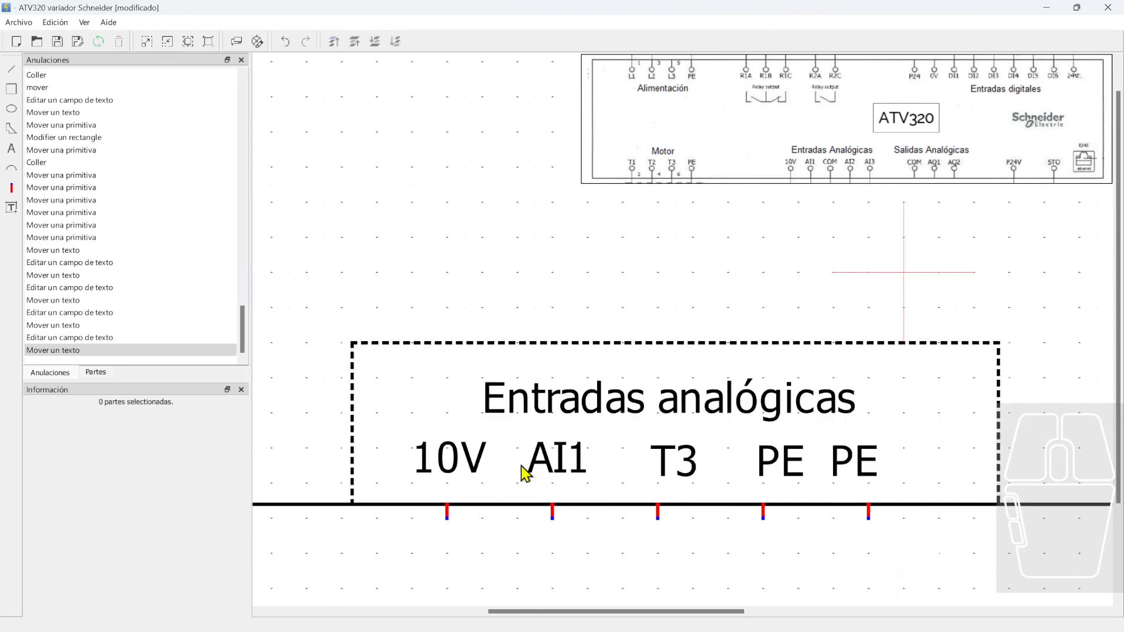
Reposition the 10V and AI1 labels level with each other above their terminals, with AI1 at x -110, y 55
{"action": "left_click_drag", "start_coordinate": [456, 462], "coordinate": [457, 466]}
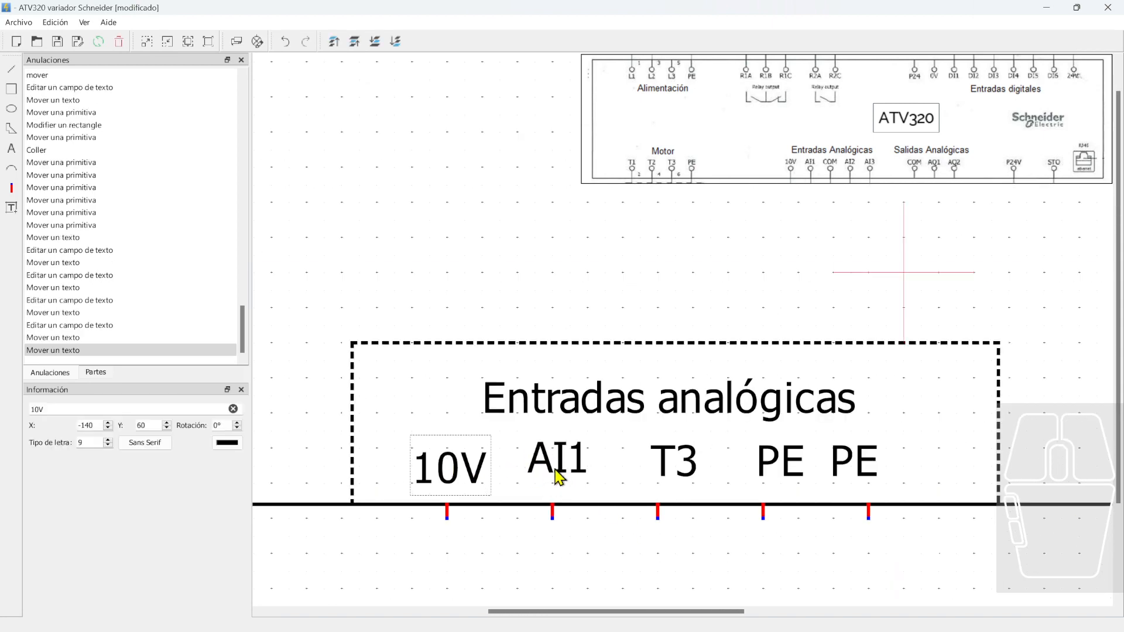
{"action": "left_click_drag", "start_coordinate": [556, 475], "coordinate": [559, 479]}
{"action": "left_click", "coordinate": [447, 467]}
{"action": "left_click_drag", "start_coordinate": [446, 466], "coordinate": [478, 465]}
{"action": "left_click", "coordinate": [561, 468]}
{"action": "left_click_drag", "start_coordinate": [561, 468], "coordinate": [562, 452]}
Move the "Entradas analógicas" title slightly up within its box, to x -120, y 35
{"action": "scroll", "coordinate": [702, 494], "scroll_direction": "down", "scroll_amount": 2}
{"action": "left_click_drag", "start_coordinate": [679, 436], "coordinate": [677, 422]}
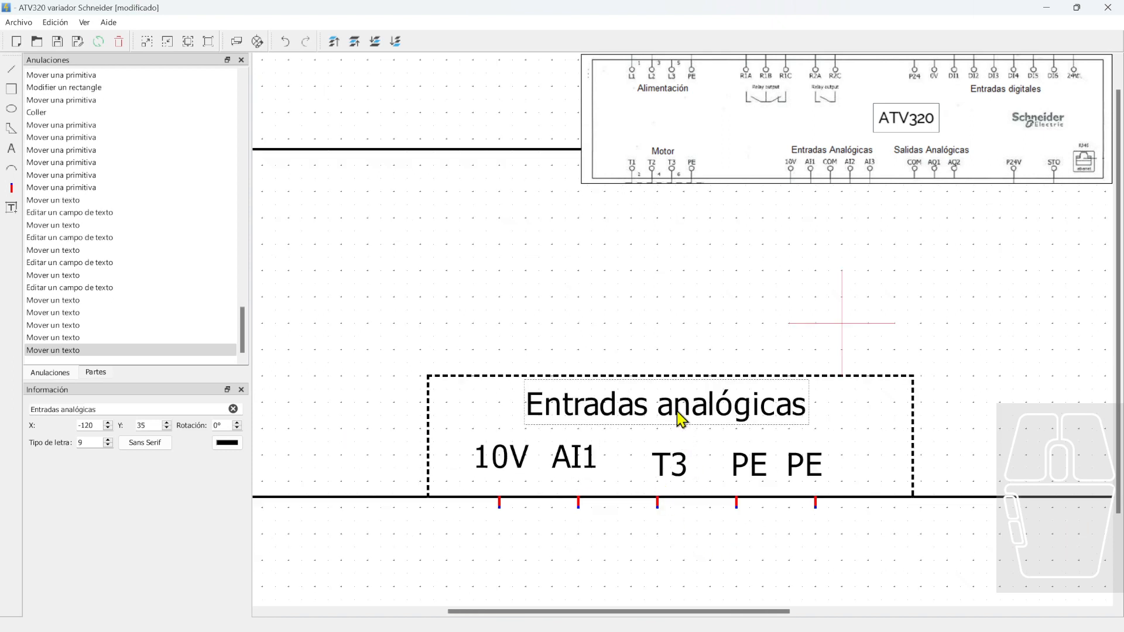
{"action": "left_click", "coordinate": [728, 532]}
{"action": "left_click", "coordinate": [580, 462]}
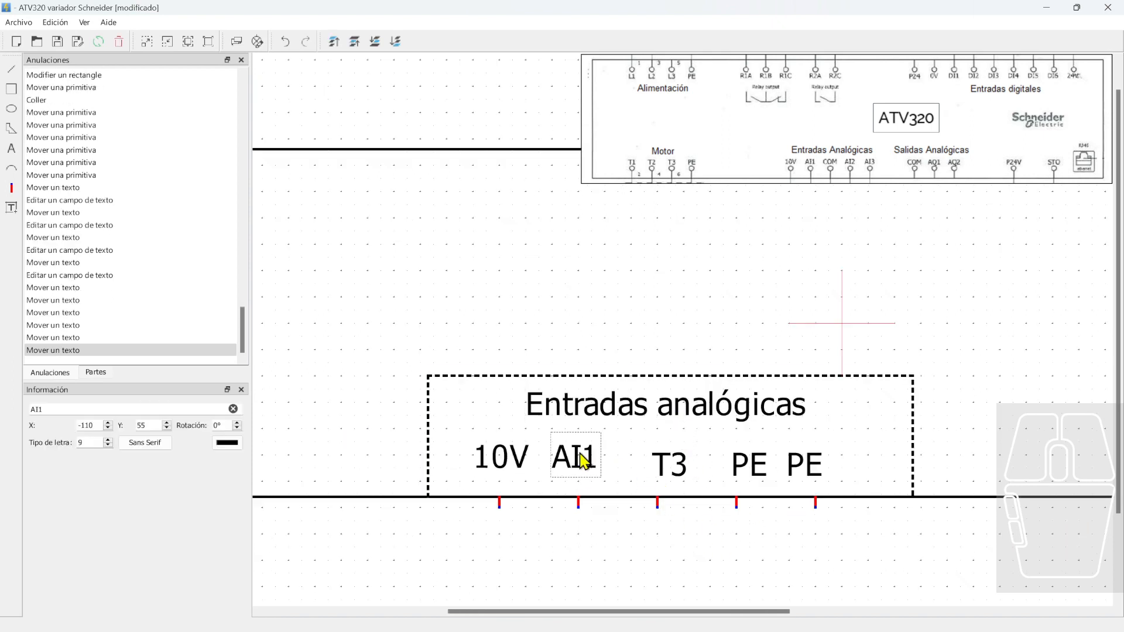
Change the T3 label to "COM" and move it above the third terminal, level with AI1
{"action": "double_click", "coordinate": [619, 472]}
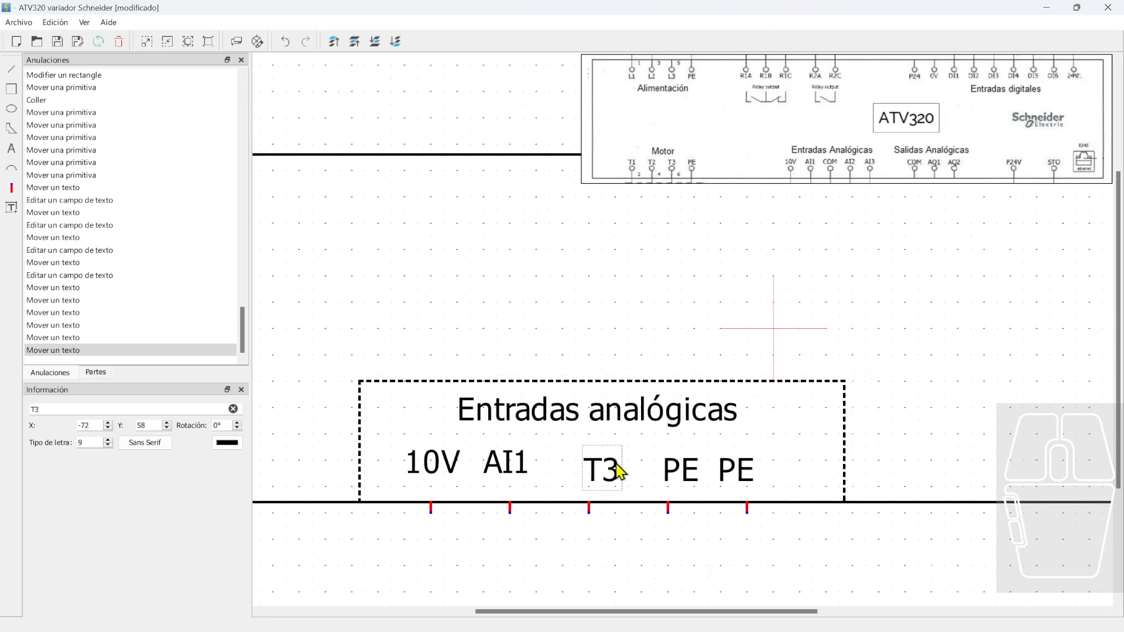
{"action": "type", "text": "COM"}
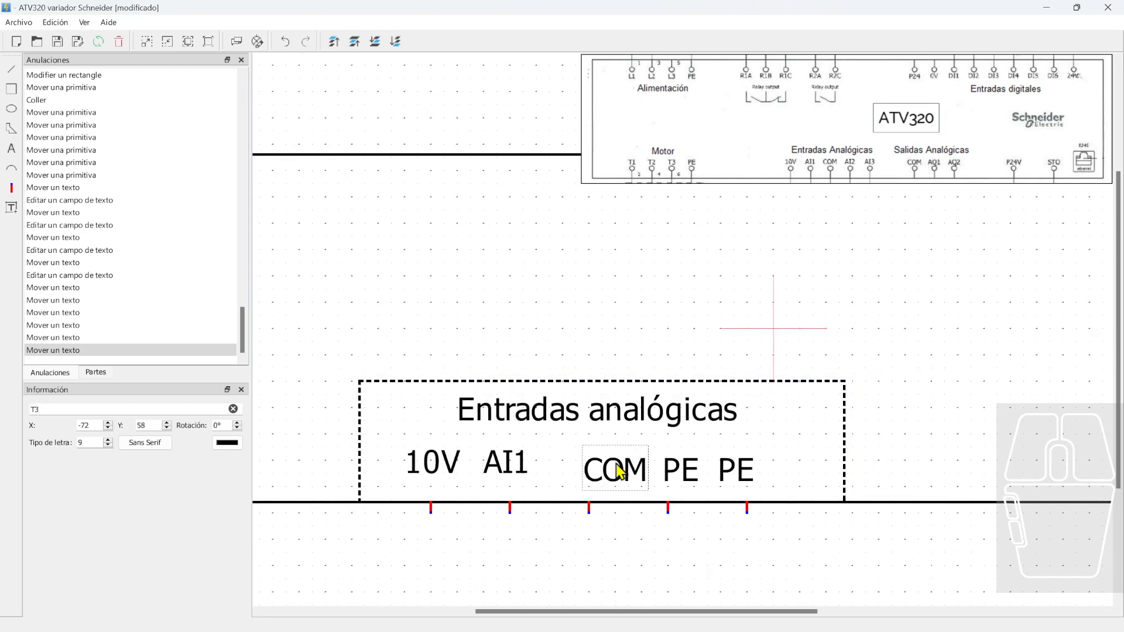
{"action": "left_click", "coordinate": [652, 559]}
{"action": "mouse_move", "coordinate": [625, 482]}
{"action": "left_mouse_down"}
{"action": "mouse_move", "coordinate": [587, 466]}
{"action": "mouse_move", "coordinate": [614, 479]}
{"action": "left_mouse_up"}
Delete both PE labels from the Entradas analógicas group, keeping their terminals
{"action": "left_click", "coordinate": [680, 472]}
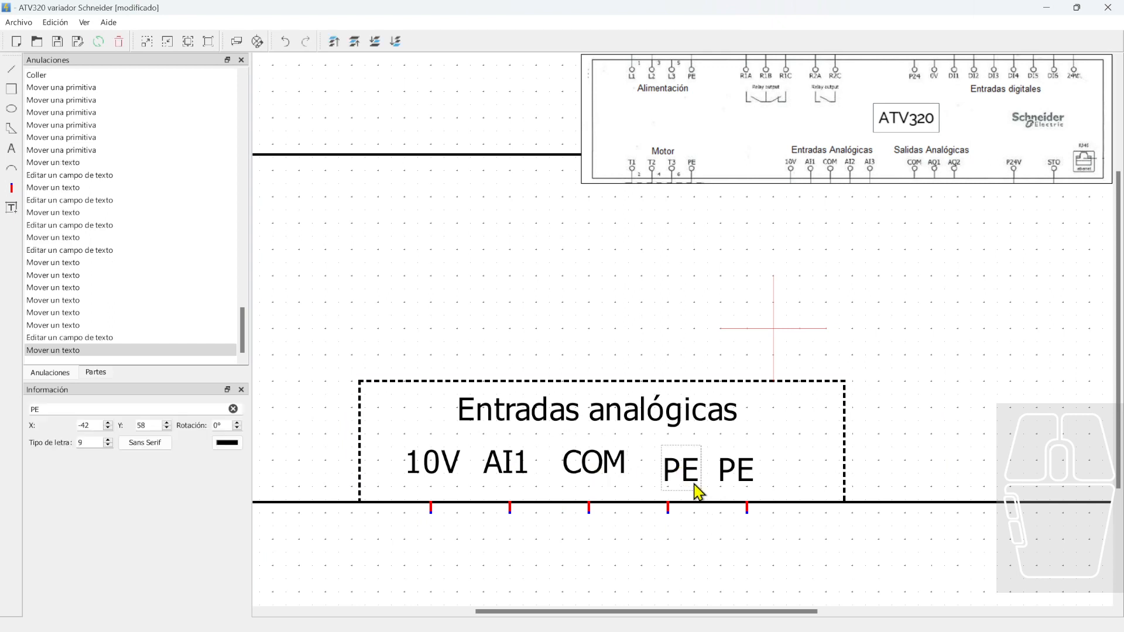
{"action": "key", "text": "Delete"}
{"action": "left_click", "coordinate": [739, 476]}
{"action": "key", "text": "Delete"}
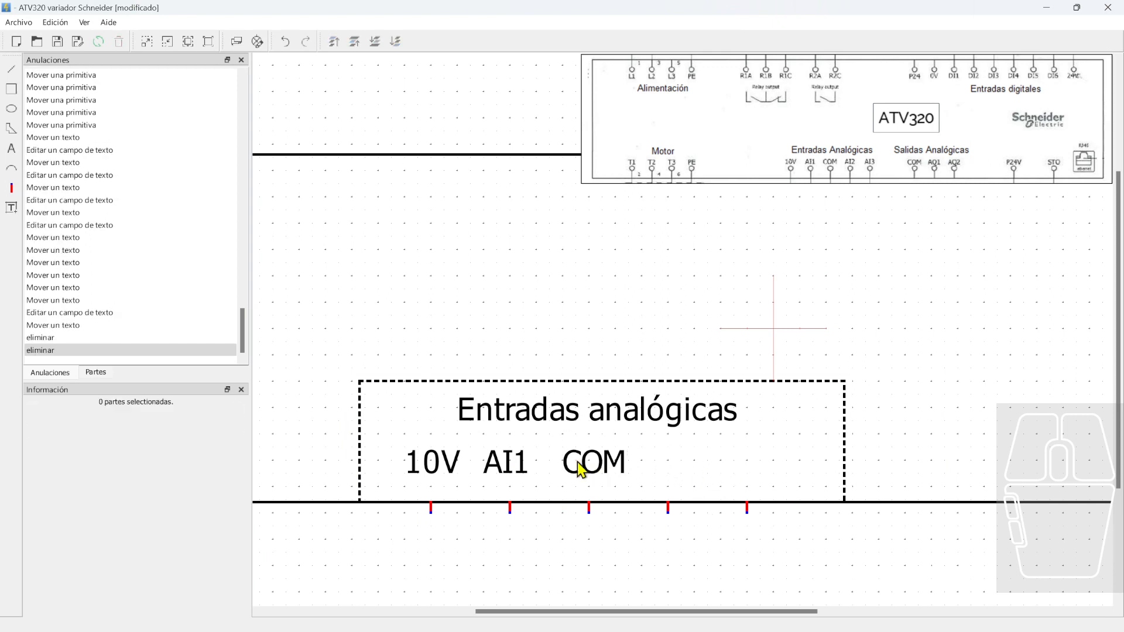
Duplicate the AI1 label in the Entradas analógicas group
{"action": "left_click_drag", "start_coordinate": [507, 465], "coordinate": [505, 463]}
{"action": "key", "text": "ctrl+c"}
{"action": "key", "text": "ctrl+v"}
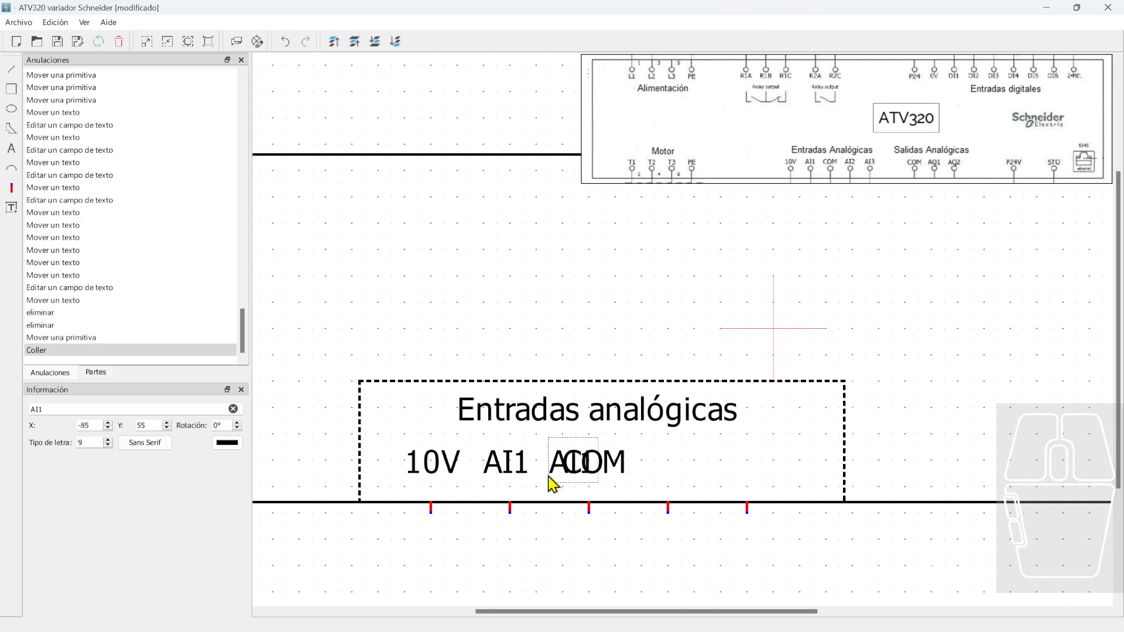
{"action": "left_click_drag", "start_coordinate": [573, 474], "coordinate": [637, 476]}
{"action": "key", "text": "ctrl+z"}
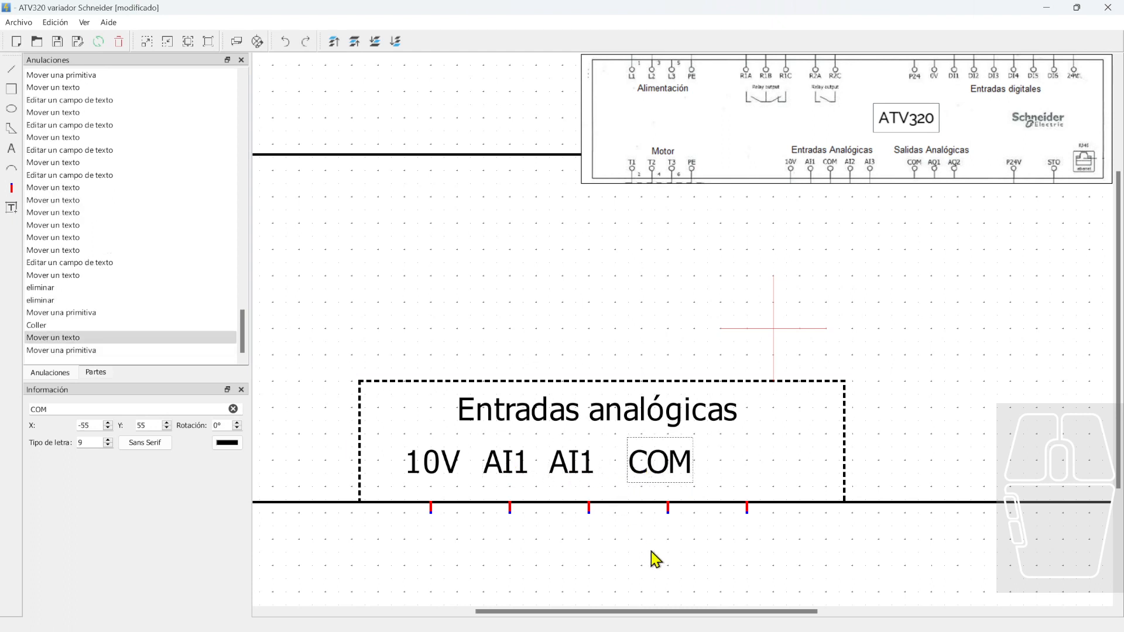
{"action": "left_click", "coordinate": [658, 562]}
{"action": "key", "text": "ctrl+z"}
Place the duplicated AI1 label above the fourth terminal at x -45, y 55, and change its text to "AI2"
{"action": "left_click", "coordinate": [556, 474]}
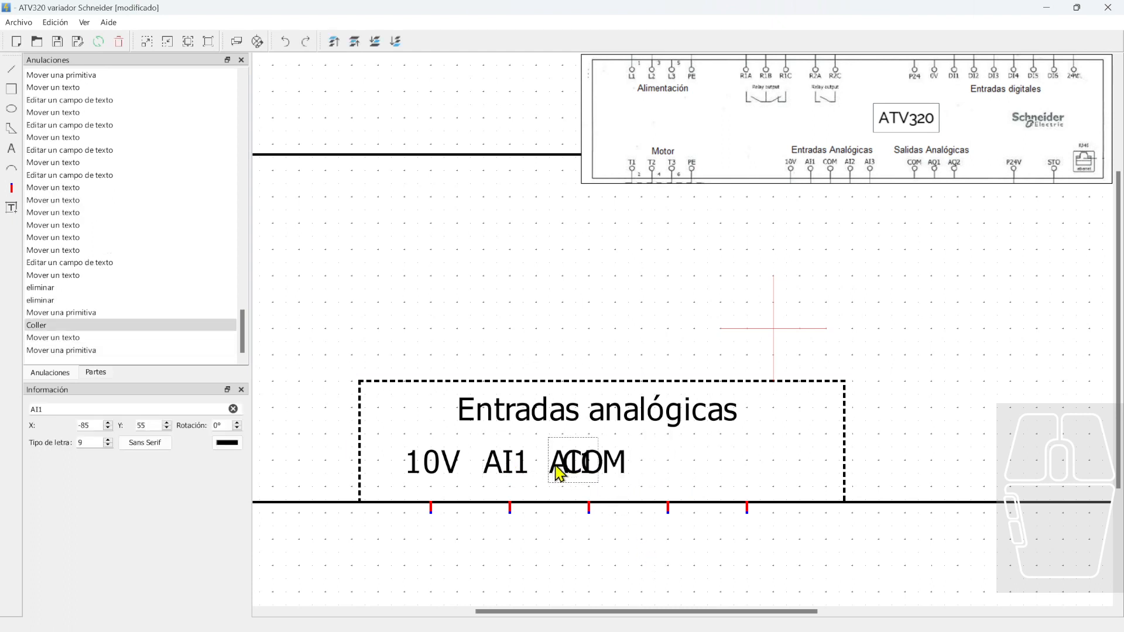
{"action": "left_click_drag", "start_coordinate": [556, 474], "coordinate": [666, 473]}
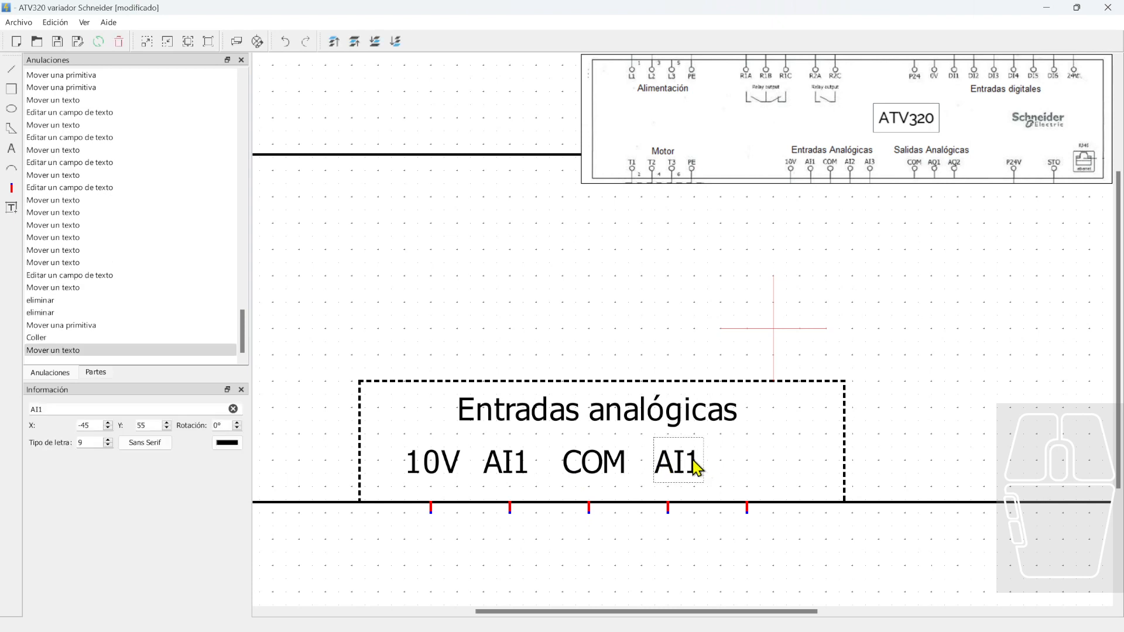
{"action": "key", "text": "Delete"}
{"action": "key", "text": "Delete"}
{"action": "type", "text": "AI1"}
{"action": "key", "text": "BackSpace"}
{"action": "type", "text": "2"}
{"action": "left_click", "coordinate": [677, 472]}
Duplicate the AI2 label above the fifth terminal as "AI3", and shift the dashed box slightly left around the analogue-input labels
{"action": "key", "text": "ctrl+c"}
{"action": "key", "text": "ctrl+v"}
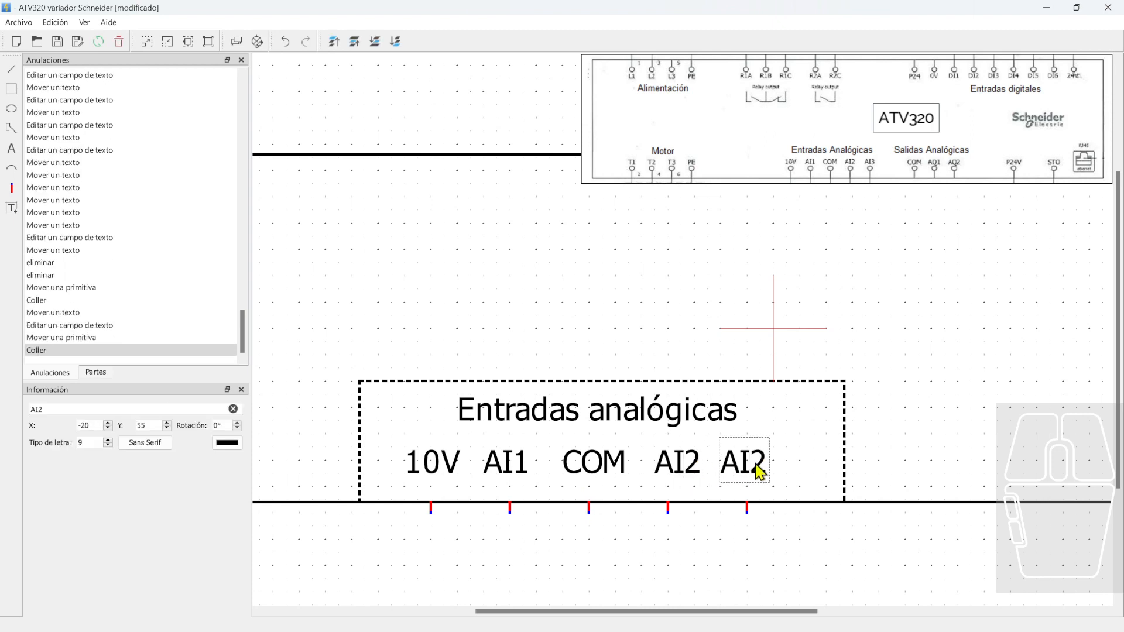
{"action": "key", "text": "Right"}
{"action": "key", "text": "Delete"}
{"action": "type", "text": "3"}
{"action": "left_click", "coordinate": [773, 534]}
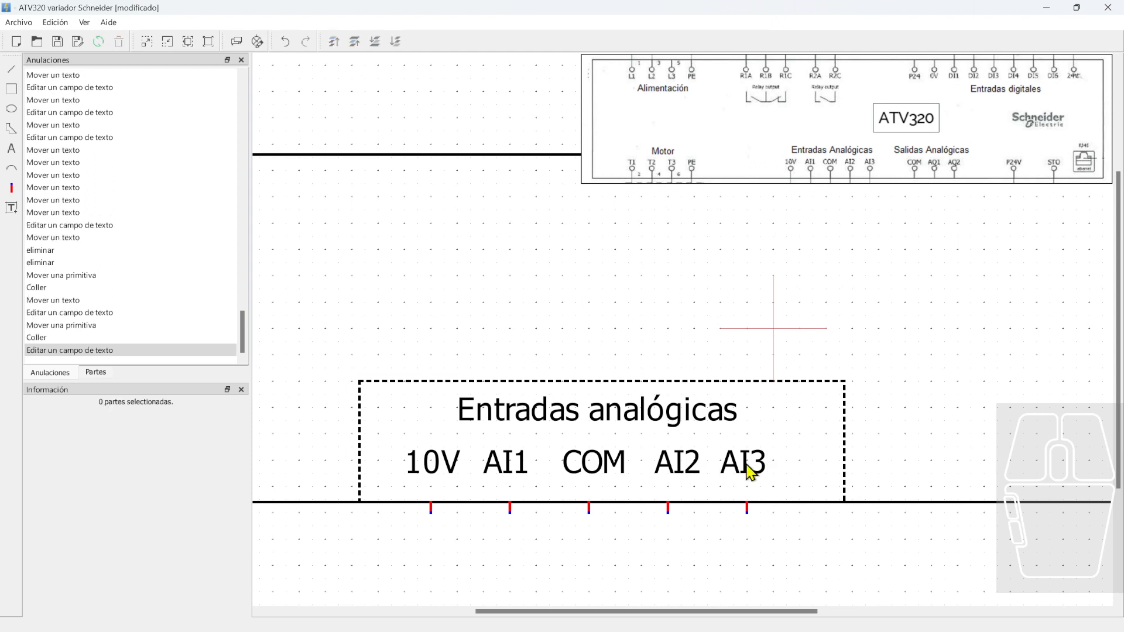
{"action": "left_click_drag", "start_coordinate": [846, 444], "coordinate": [843, 445]}
{"action": "left_click", "coordinate": [647, 524]}
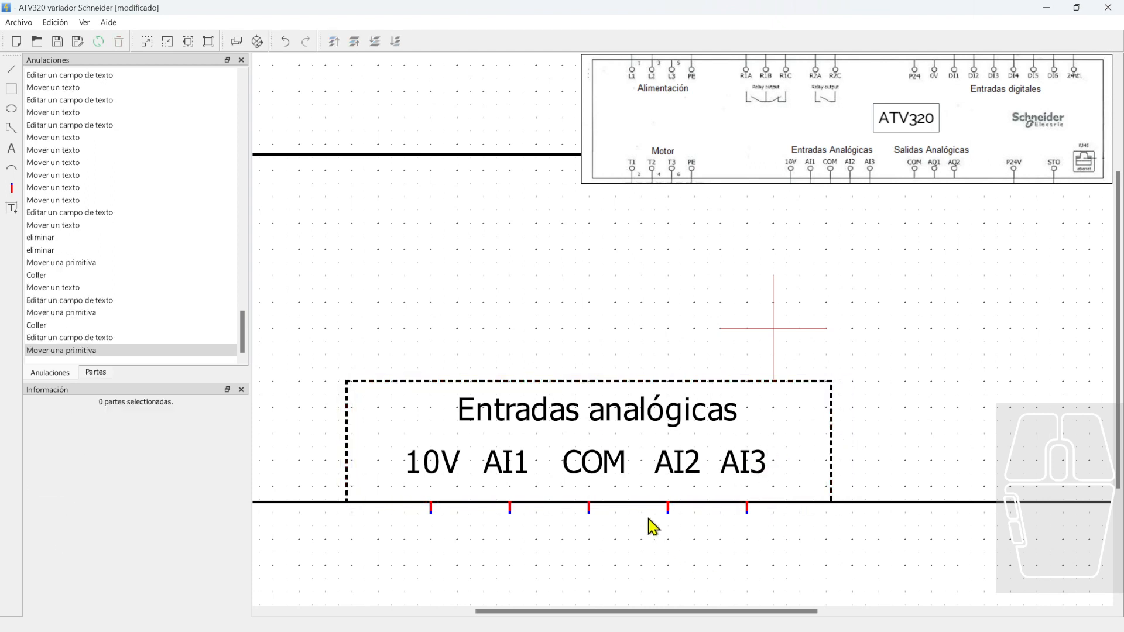
Align the 10V, AI1, COM, AI2 and AI3 labels in one level row above their terminals, with AI1 at x -110, y 56
{"action": "left_click", "coordinate": [607, 471]}
{"action": "scroll", "coordinate": [603, 474], "scroll_direction": "up", "scroll_amount": 5}
{"action": "mouse_move", "coordinate": [599, 467]}
{"action": "left_mouse_down"}
{"action": "mouse_move", "coordinate": [597, 477]}
{"action": "mouse_move", "coordinate": [594, 465]}
{"action": "left_mouse_up"}
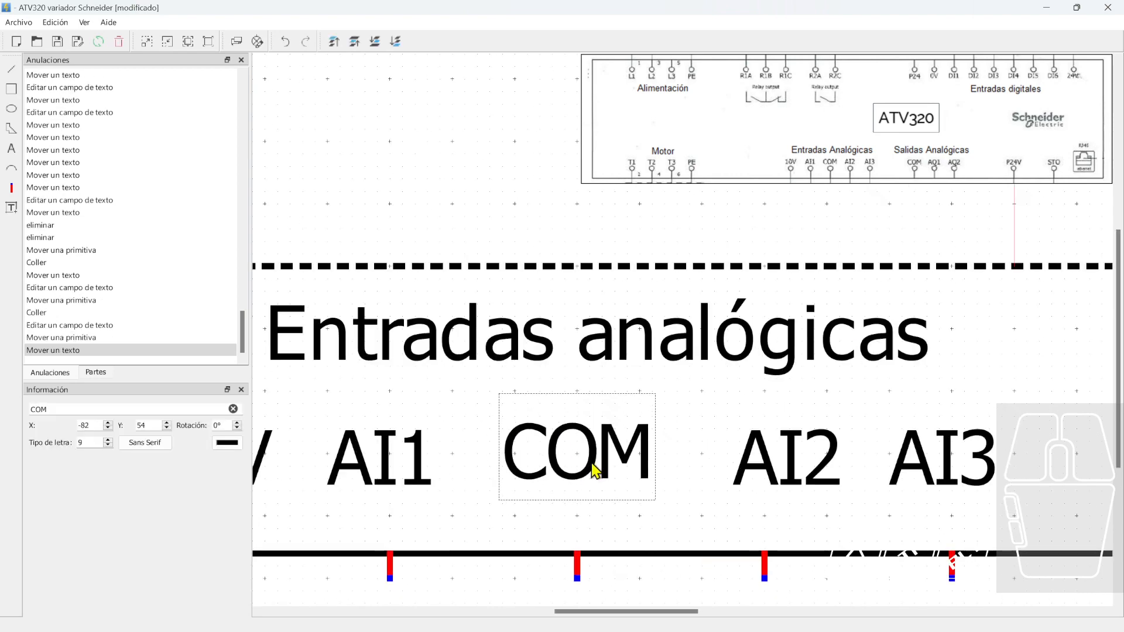
{"action": "middle_click_drag", "start_coordinate": [474, 511], "coordinate": [563, 481]}
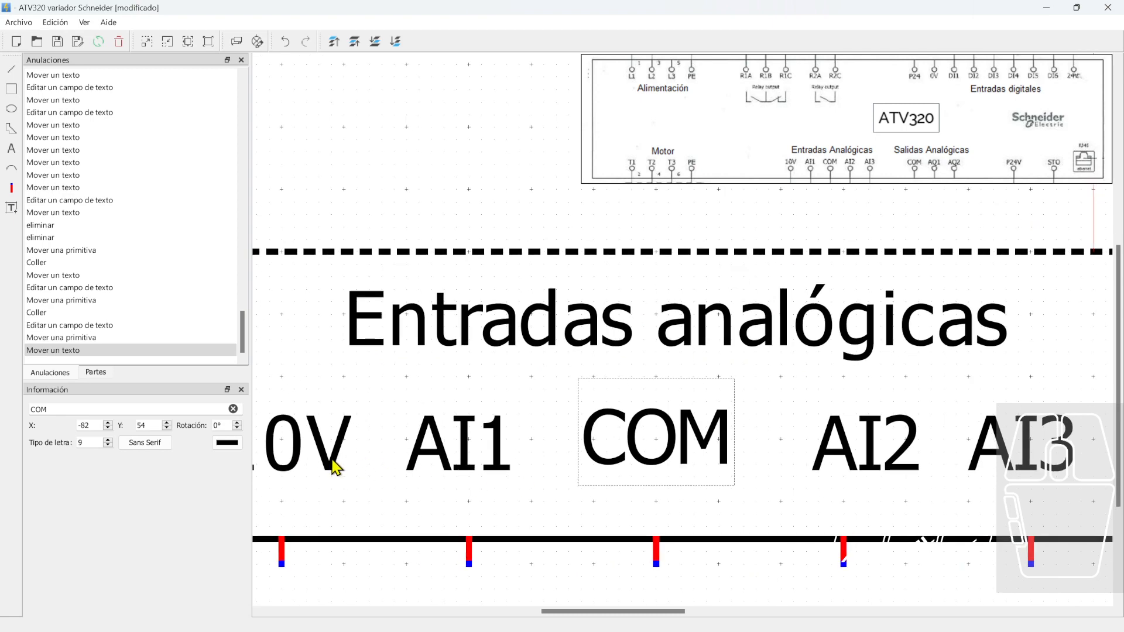
{"action": "left_click", "coordinate": [345, 466]}
{"action": "left_click_drag", "start_coordinate": [429, 452], "coordinate": [431, 457]}
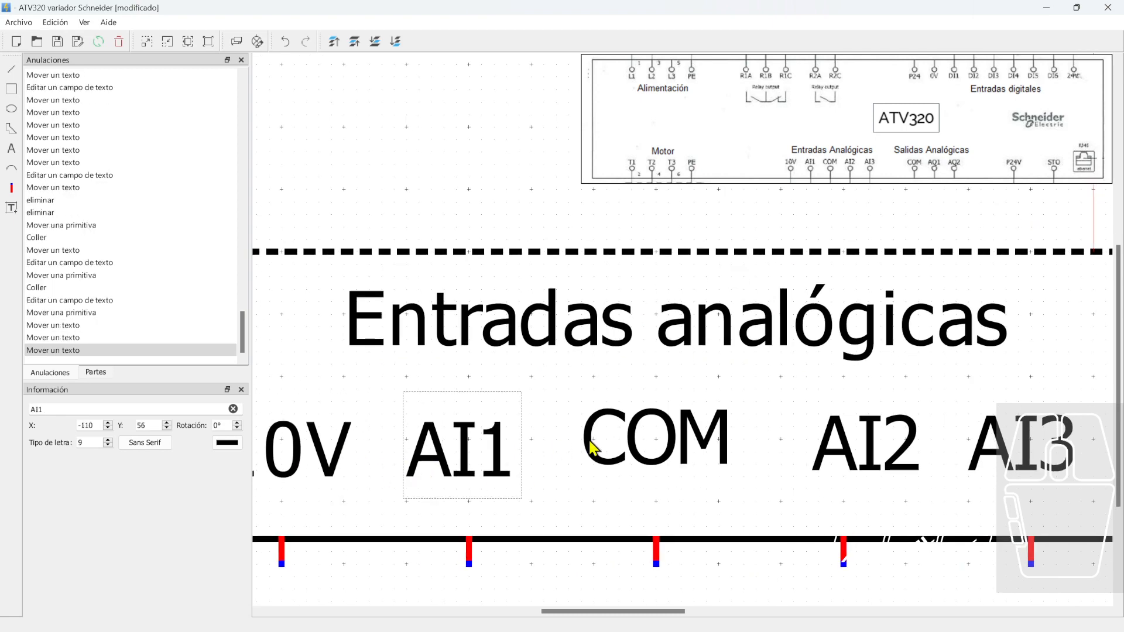
{"action": "left_click_drag", "start_coordinate": [607, 443], "coordinate": [617, 455]}
{"action": "left_click_drag", "start_coordinate": [865, 452], "coordinate": [841, 477]}
{"action": "scroll", "coordinate": [883, 480], "scroll_direction": "right", "scroll_amount": 3}
{"action": "left_click", "coordinate": [940, 581]}
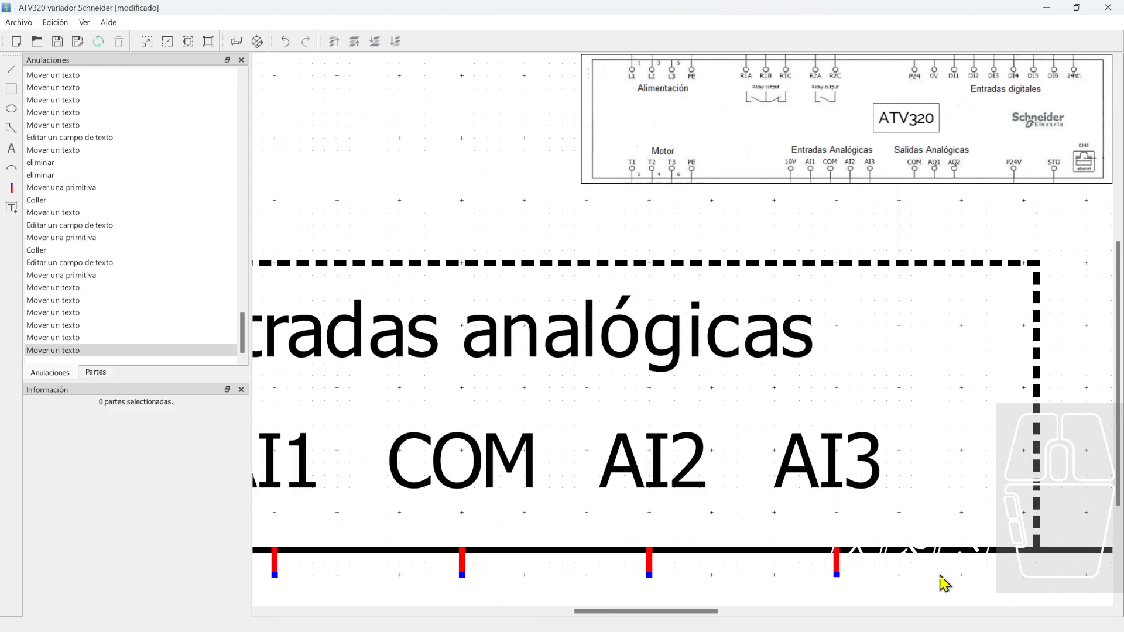
Save the element with its completed Entradas analógicas group
{"action": "scroll", "coordinate": [705, 414], "scroll_direction": "down", "scroll_amount": 4}
{"action": "scroll", "coordinate": [724, 413], "scroll_direction": "right", "scroll_amount": 2}
{"action": "scroll", "coordinate": [724, 442], "scroll_direction": "down", "scroll_amount": 2}
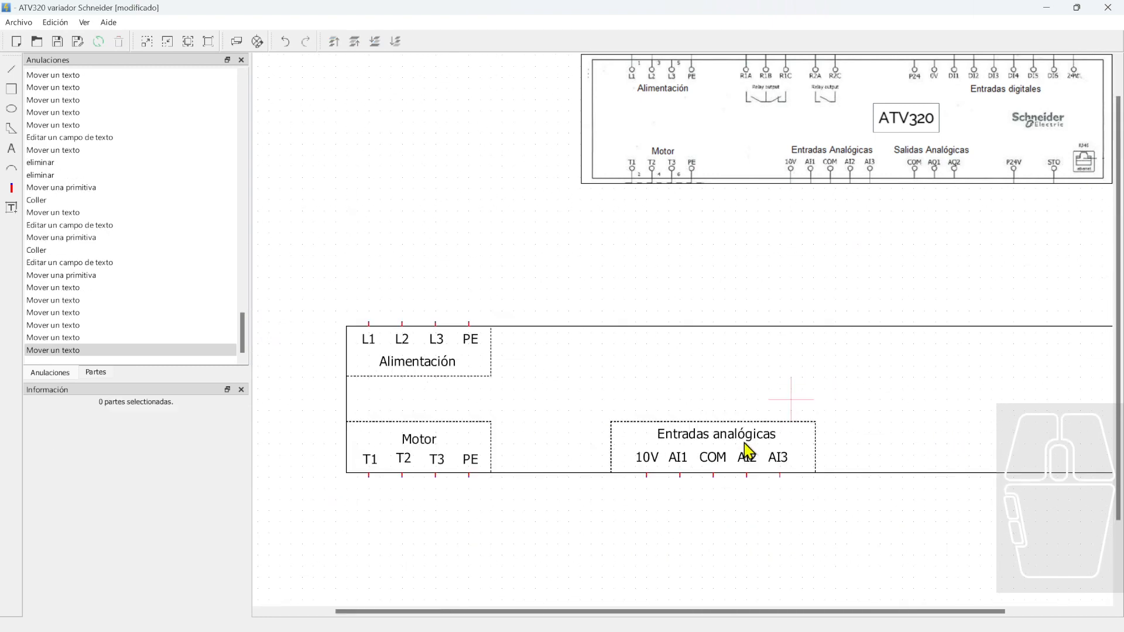
{"action": "left_click", "coordinate": [62, 40]}
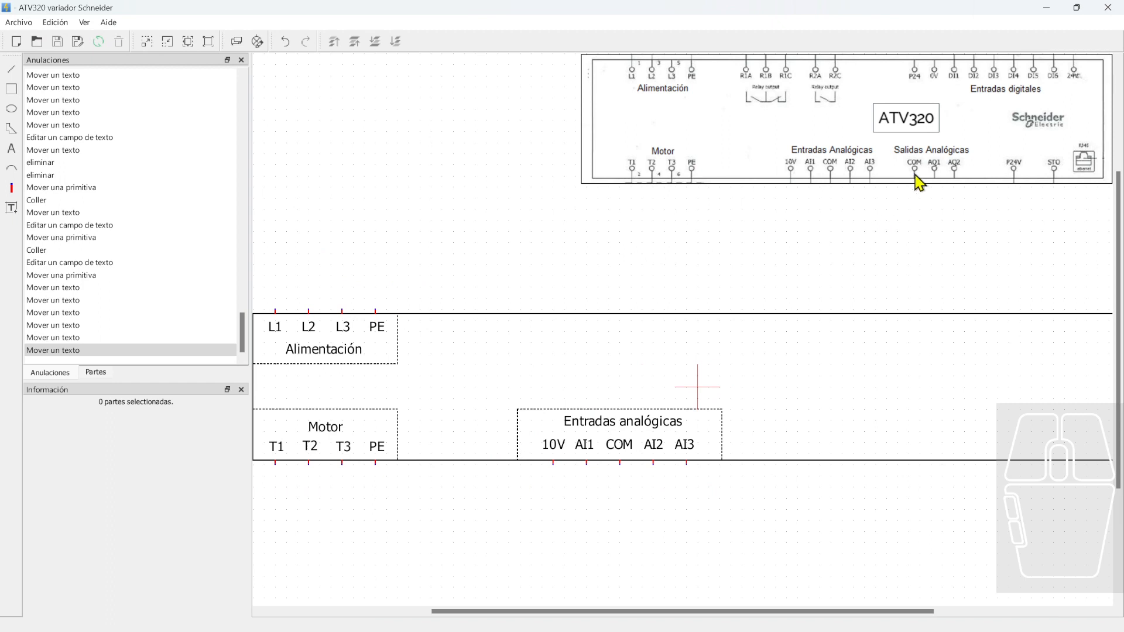
Add the text "ATV 320 SCHNEIDER ELECTRIC" inside the drive outline, above the Entradas analógicas box
{"action": "left_click_drag", "start_coordinate": [931, 157], "coordinate": [897, 147]}
{"action": "scroll", "coordinate": [835, 381], "scroll_direction": "down", "scroll_amount": 3}
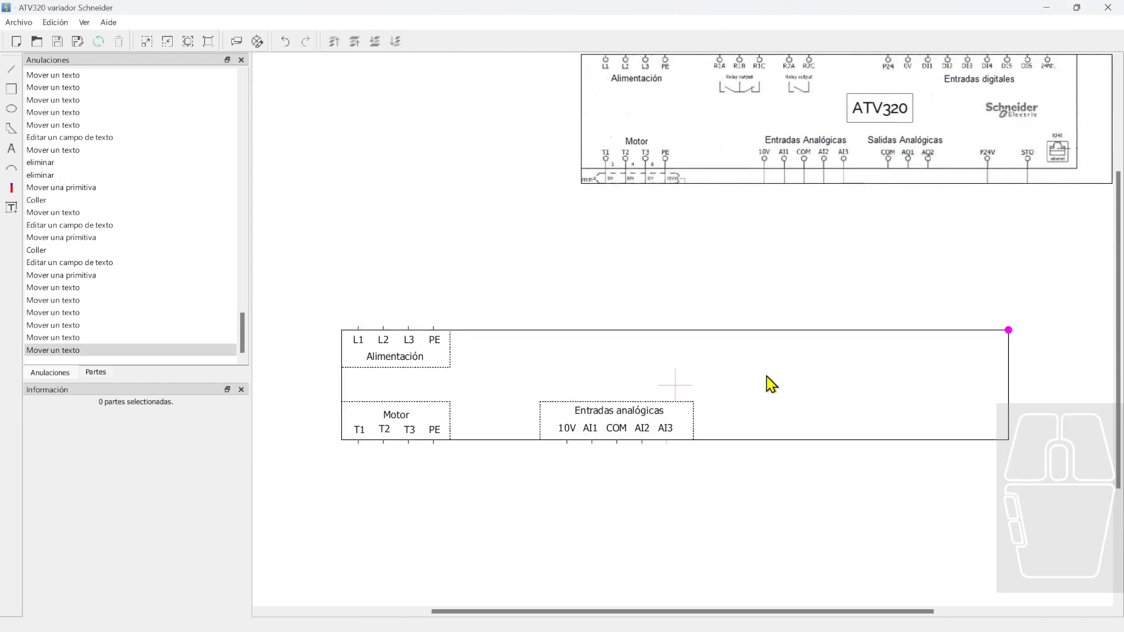
{"action": "left_click", "coordinate": [11, 148]}
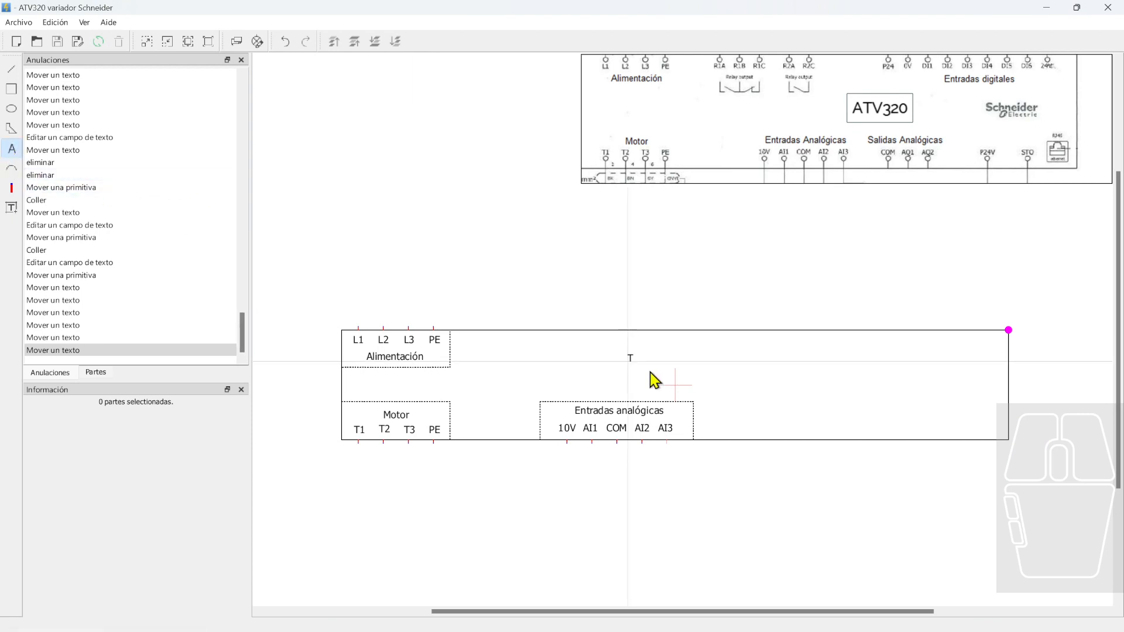
{"action": "left_click", "coordinate": [644, 379]}
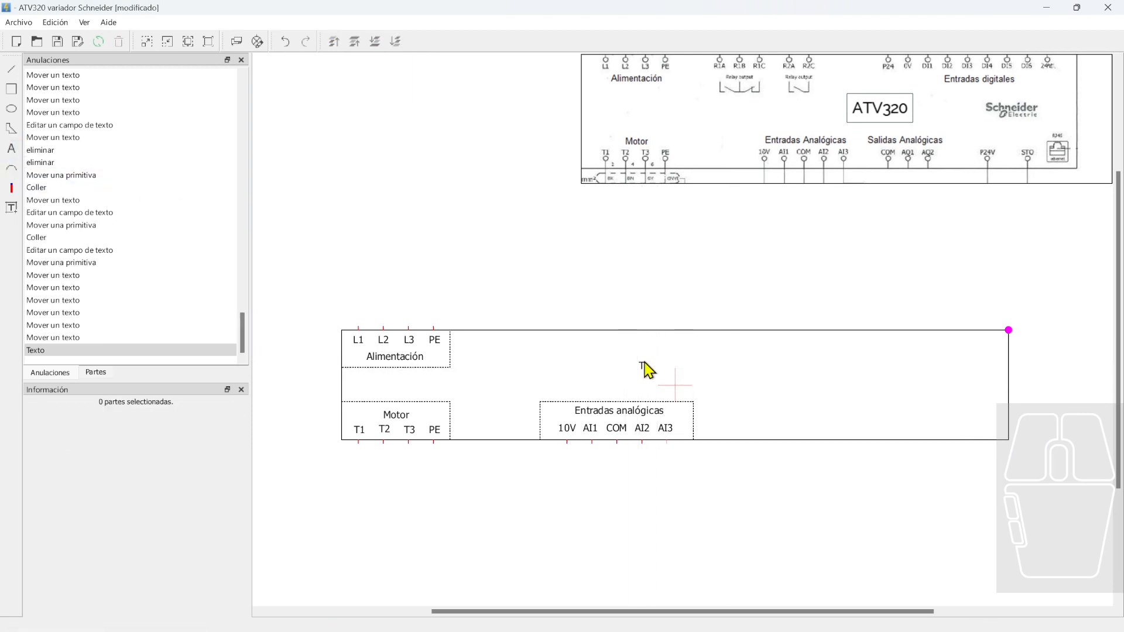
{"action": "double_click", "coordinate": [647, 368]}
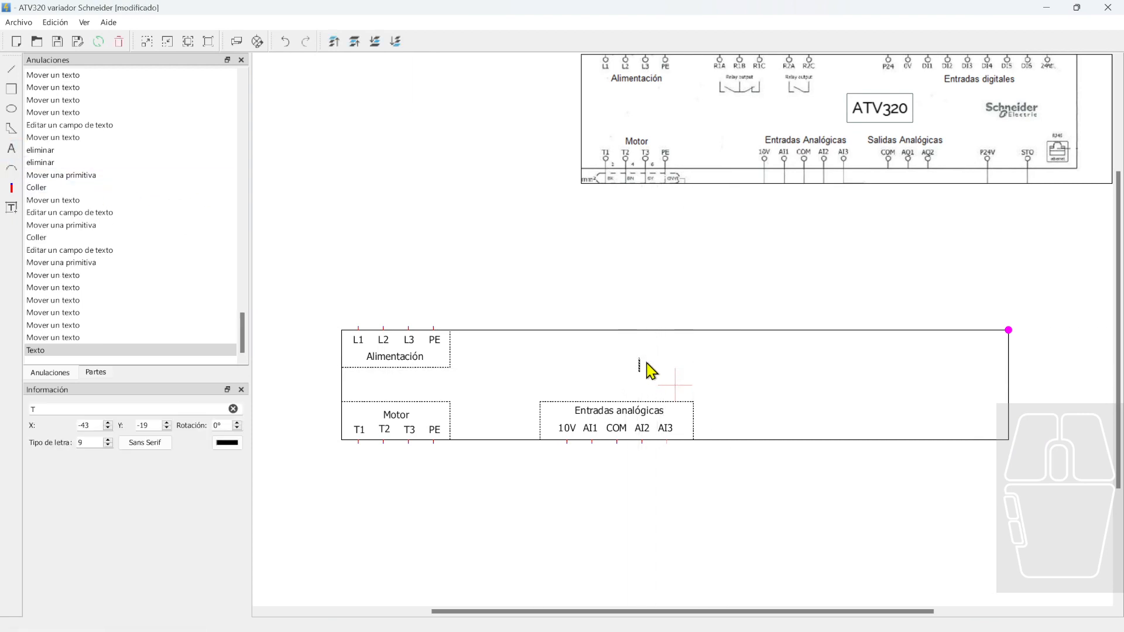
{"action": "type", "text": "ATV 320"}
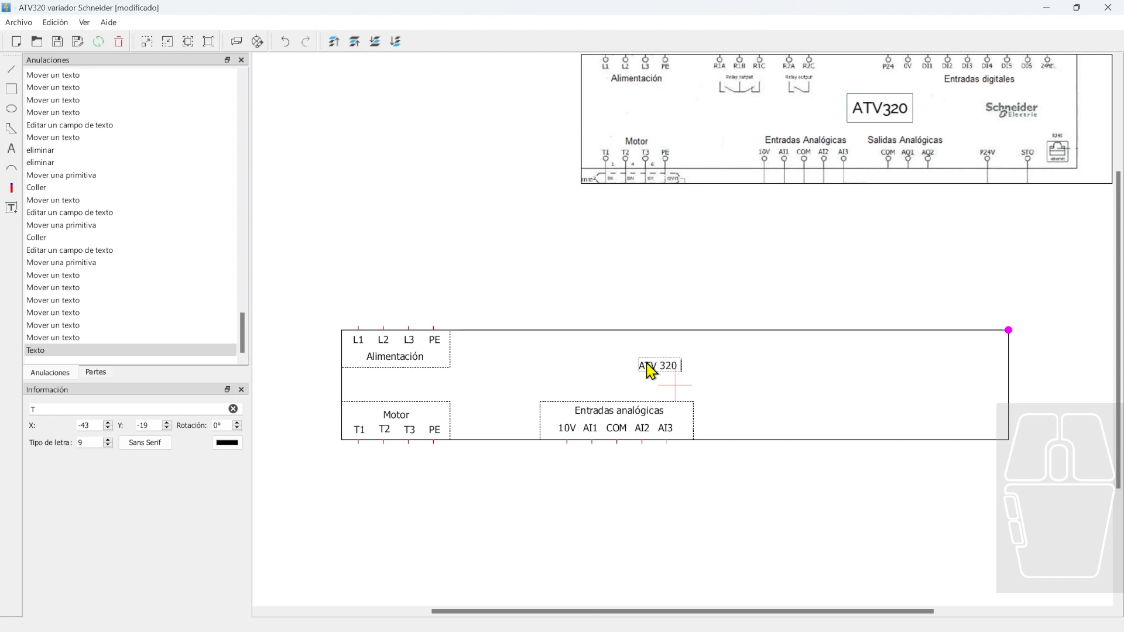
{"action": "type", "text": " SCHNEIDER ELECTRIC"}
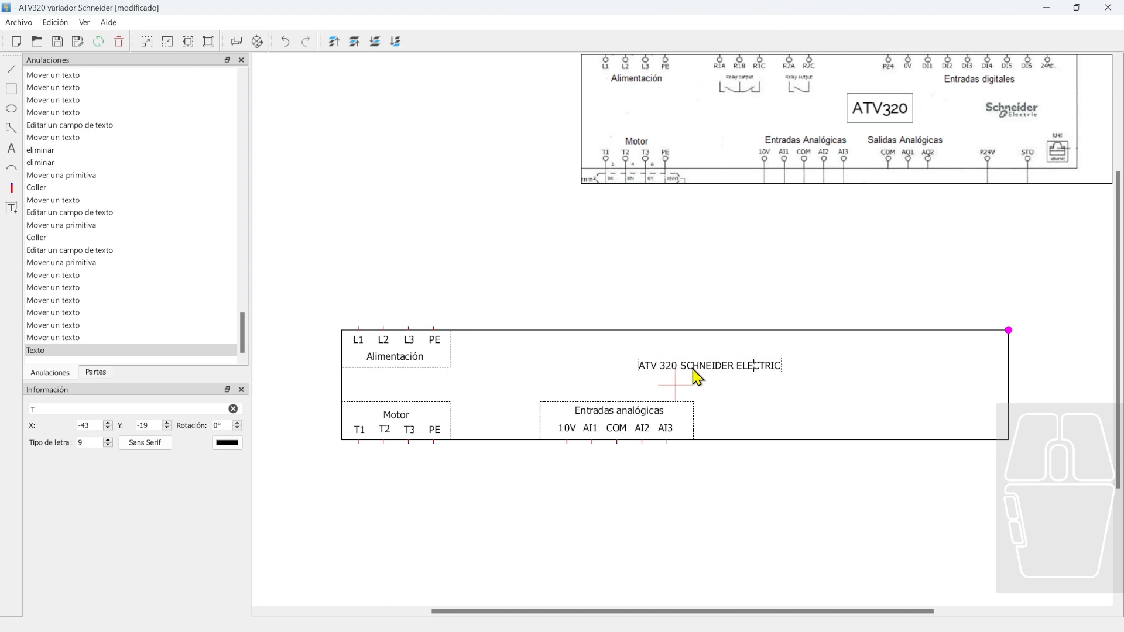
{"action": "key", "text": "Return"}
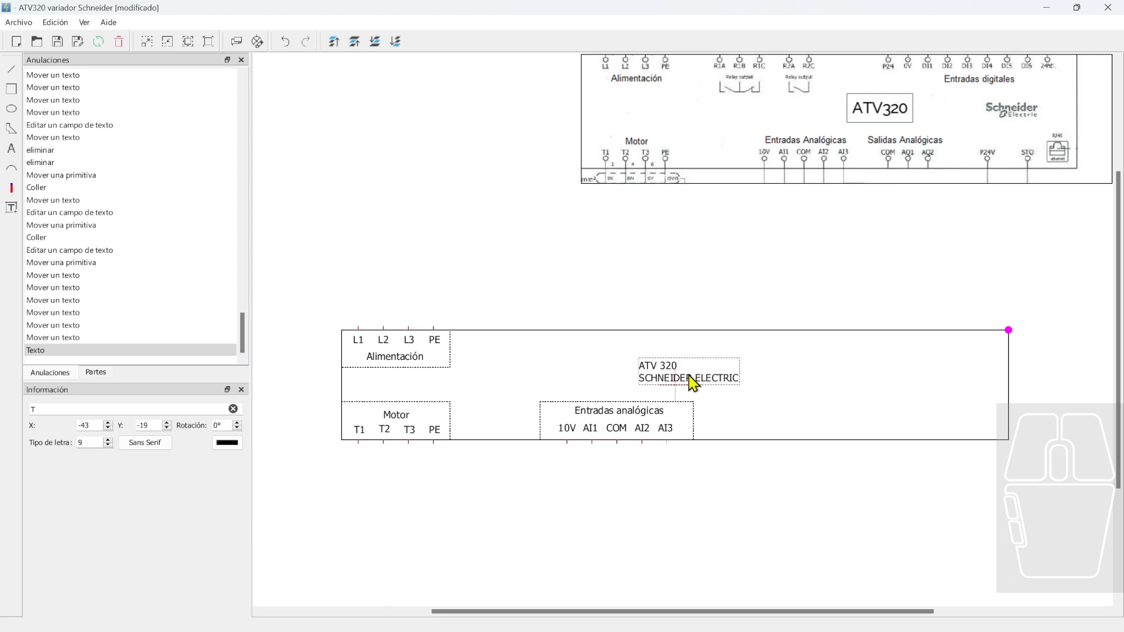
{"action": "mouse_move", "coordinate": [673, 381]}
{"action": "left_mouse_down"}
{"action": "mouse_move", "coordinate": [515, 389]}
{"action": "mouse_move", "coordinate": [738, 386]}
{"action": "mouse_move", "coordinate": [657, 386]}
{"action": "mouse_move", "coordinate": [682, 389]}
{"action": "left_mouse_up"}
{"action": "double_click", "coordinate": [681, 384]}
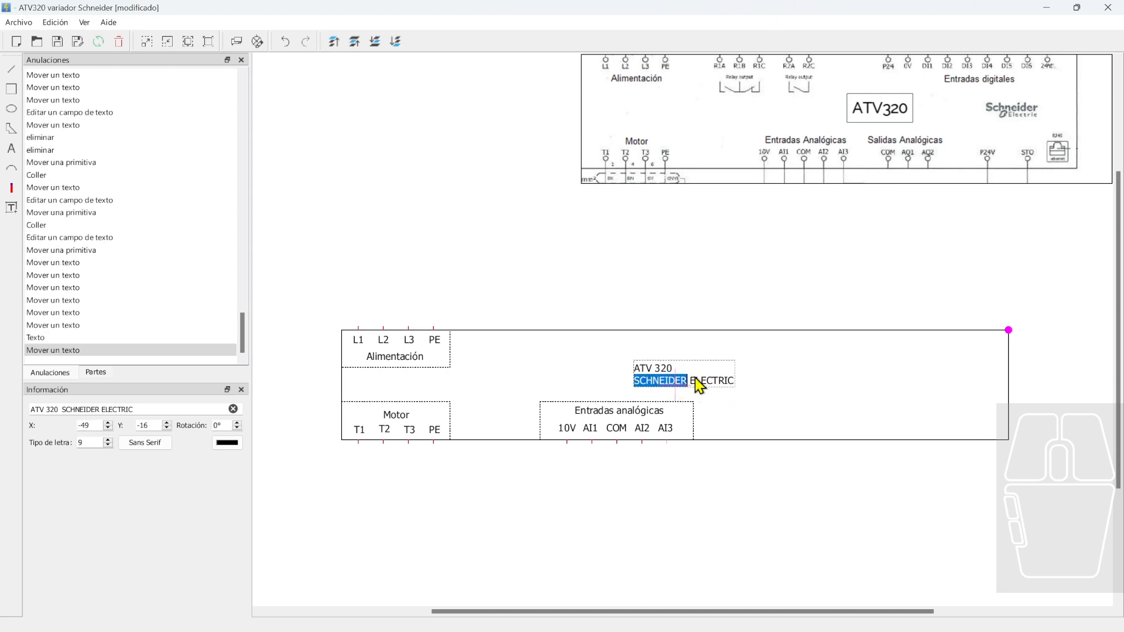
{"action": "key", "text": "Up"}
{"action": "key", "text": "Delete"}
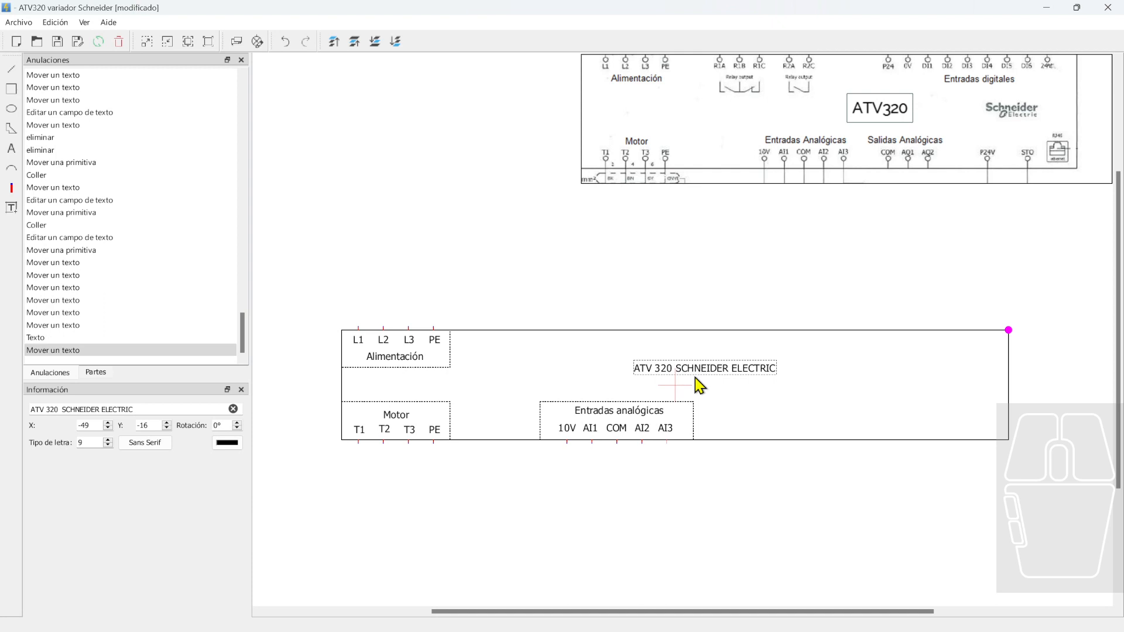
Extend the title text to read "VARIADOR - ATV 320 - SCHNEIDER ELECTRIC"
{"action": "type", "text": "-"}
{"action": "type", "text": "VAR"}
{"action": "type", "text": "IADOR  -"}
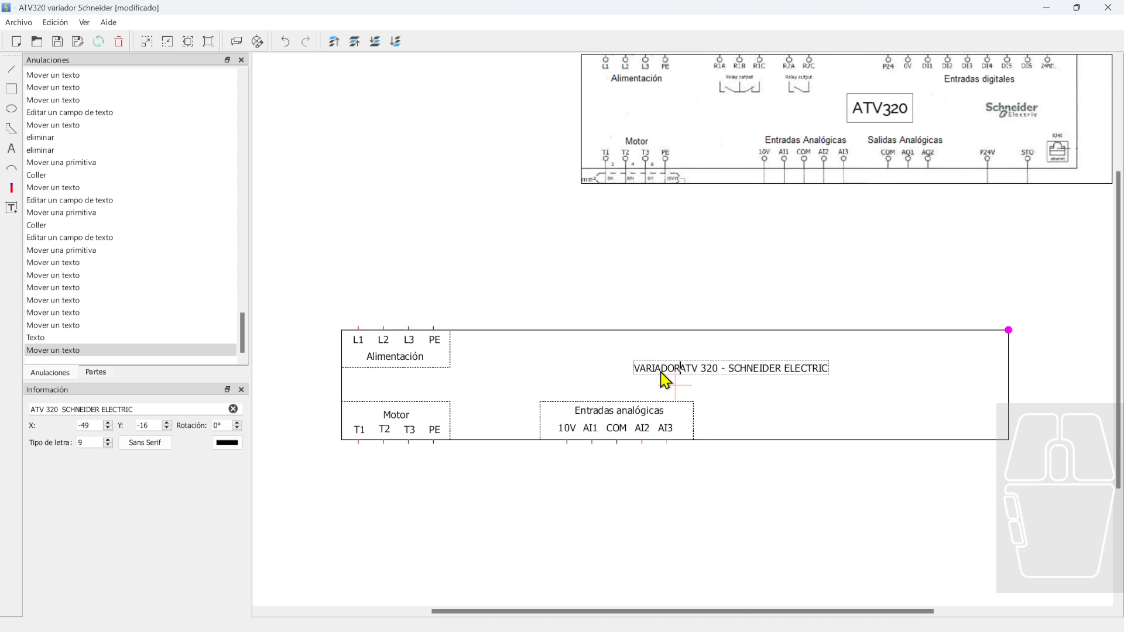
{"action": "left_click", "coordinate": [780, 439]}
Move the title between the upper and lower terminal groups, to x -120, y -1
{"action": "left_click_drag", "start_coordinate": [767, 370], "coordinate": [702, 381]}
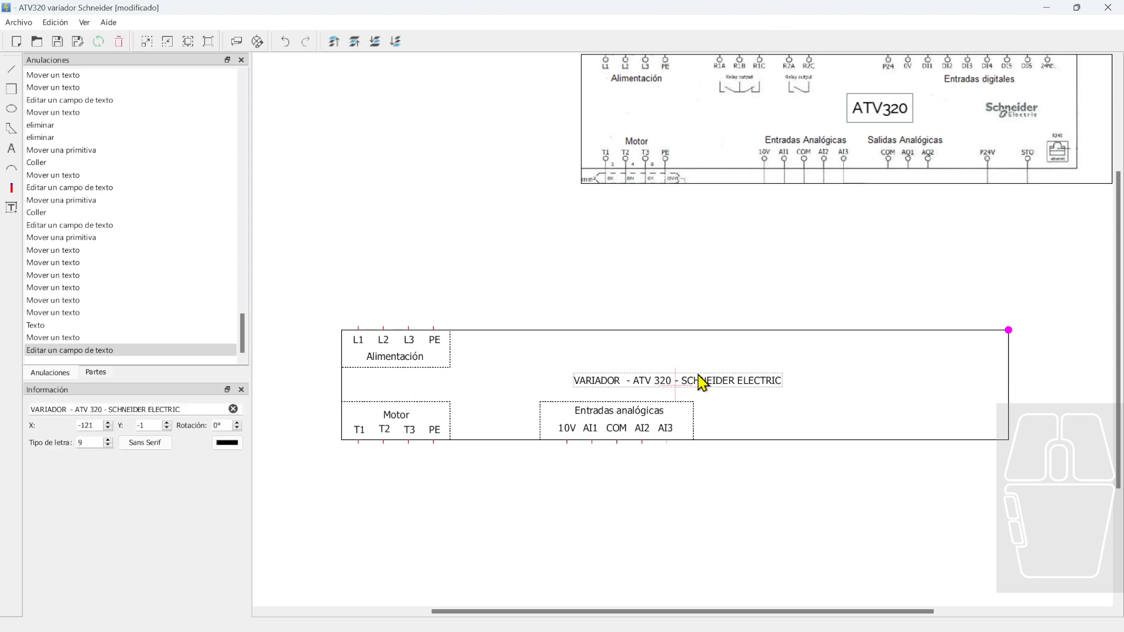
{"action": "left_click", "coordinate": [698, 320]}
{"action": "left_click", "coordinate": [702, 386]}
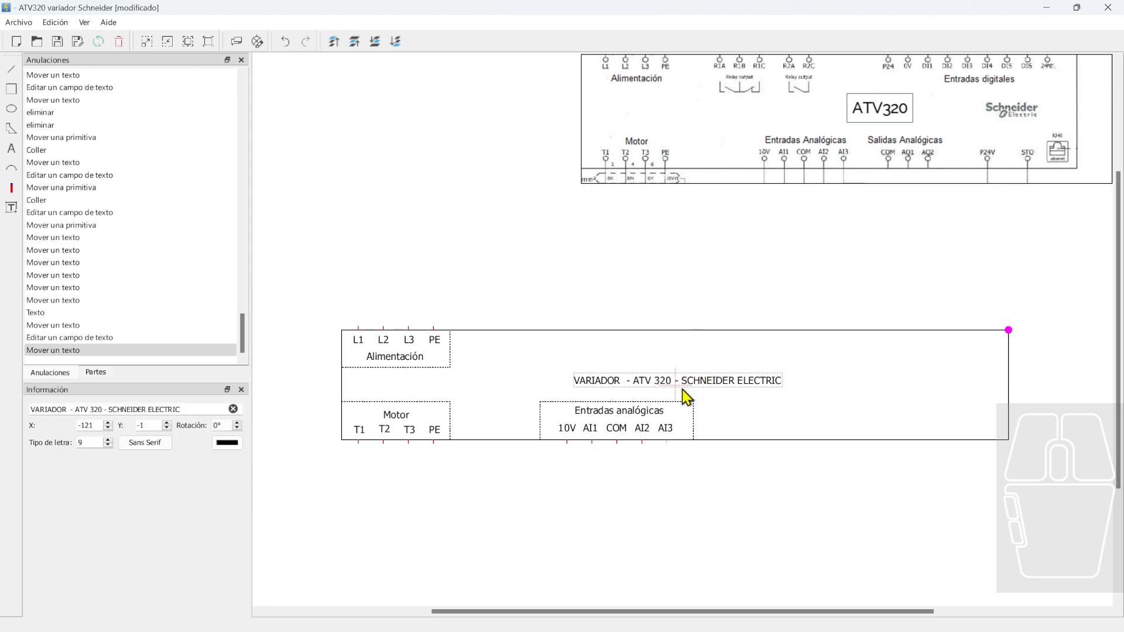
{"action": "left_click", "coordinate": [742, 328]}
{"action": "left_click_drag", "start_coordinate": [733, 385], "coordinate": [734, 385]}
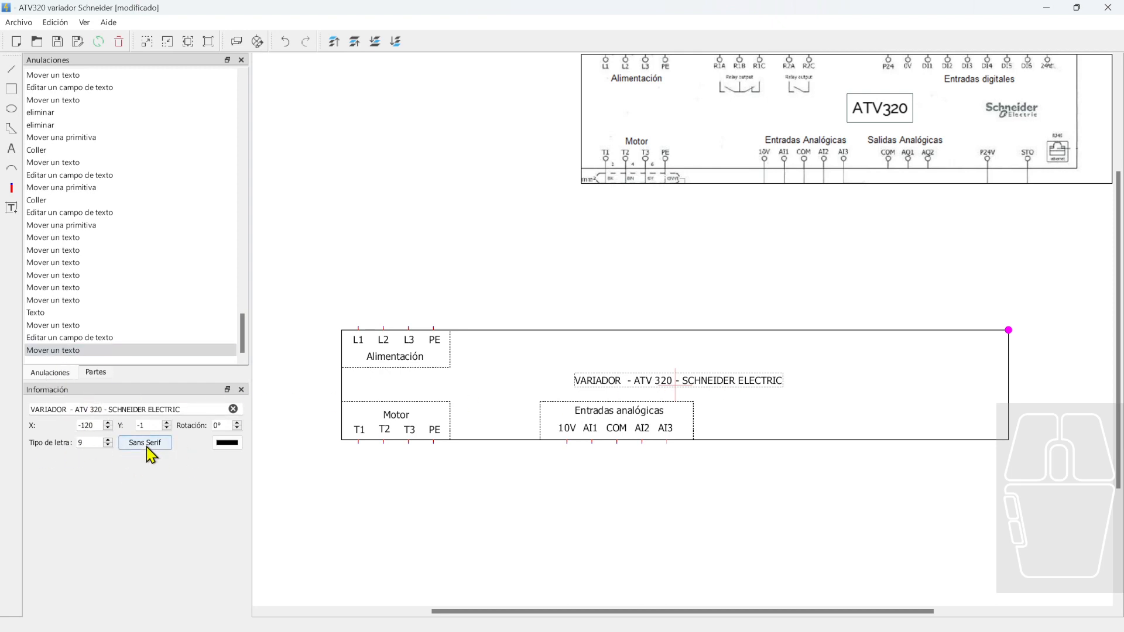
Set the title's font style to Negrita (bold) and its size to 10
{"action": "left_click", "coordinate": [227, 443]}
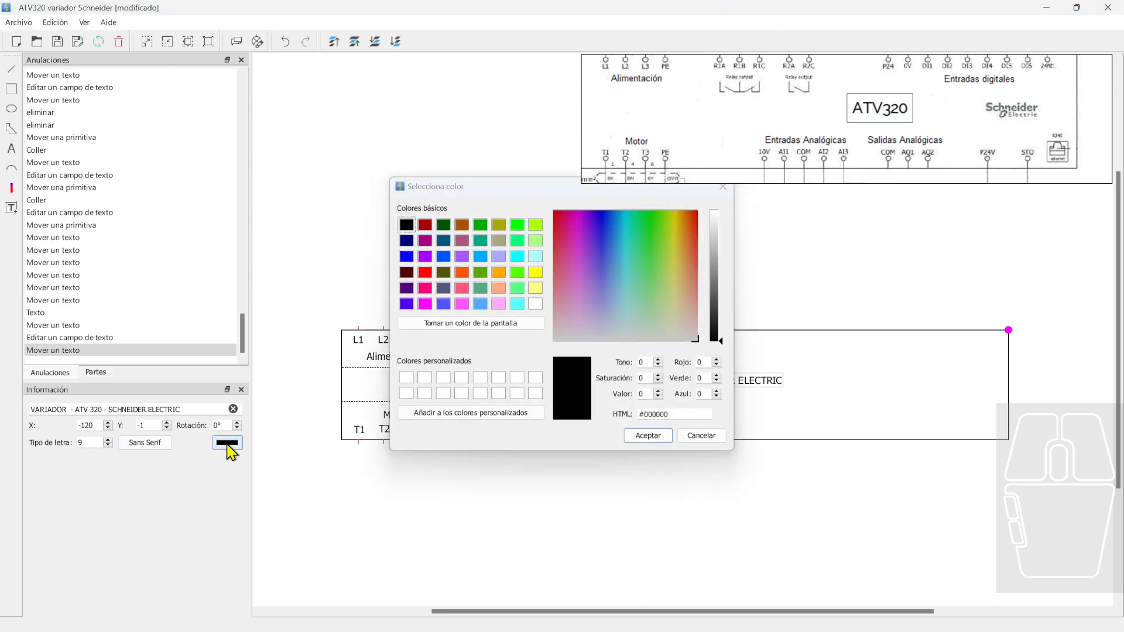
{"action": "left_click", "coordinate": [701, 435]}
{"action": "left_click", "coordinate": [145, 443]}
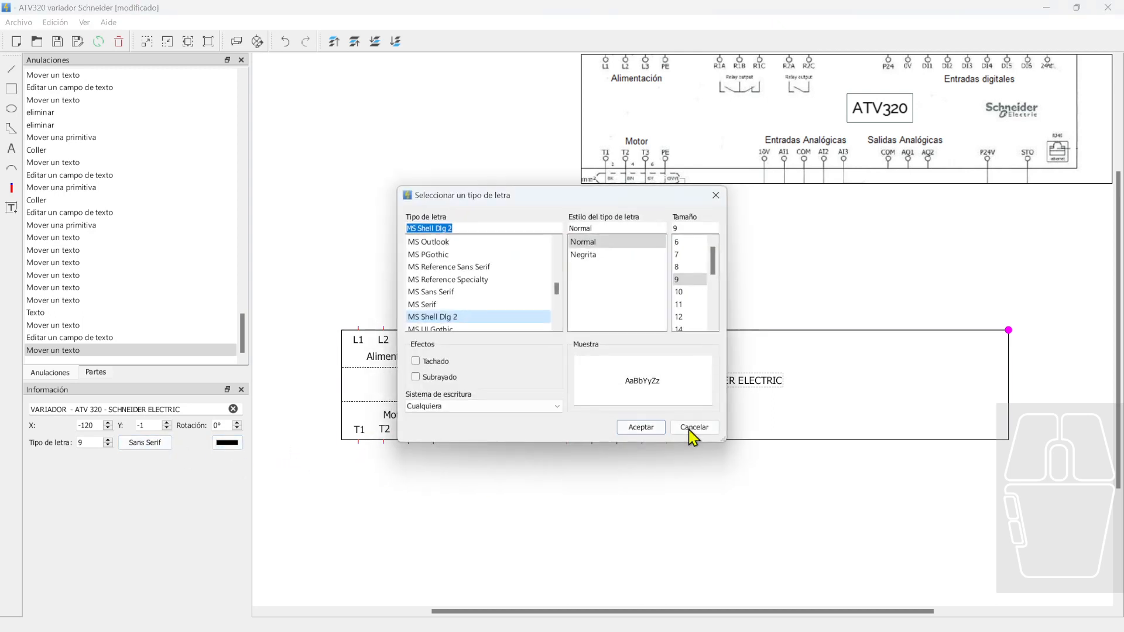
{"action": "left_click", "coordinate": [598, 255]}
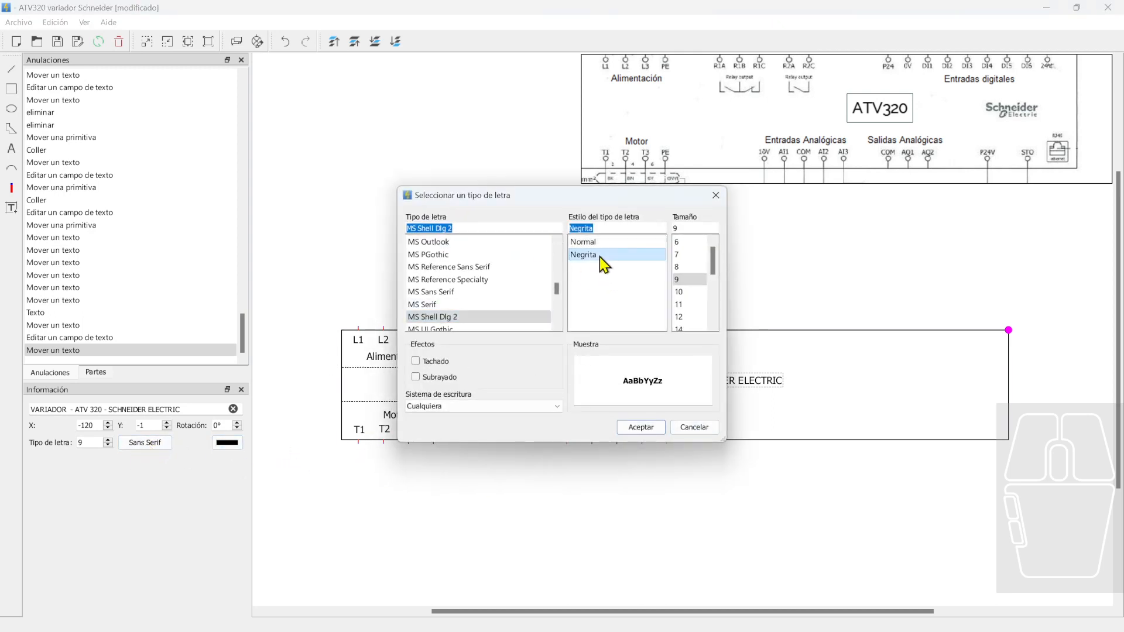
{"action": "left_click", "coordinate": [689, 292]}
{"action": "left_click", "coordinate": [635, 432]}
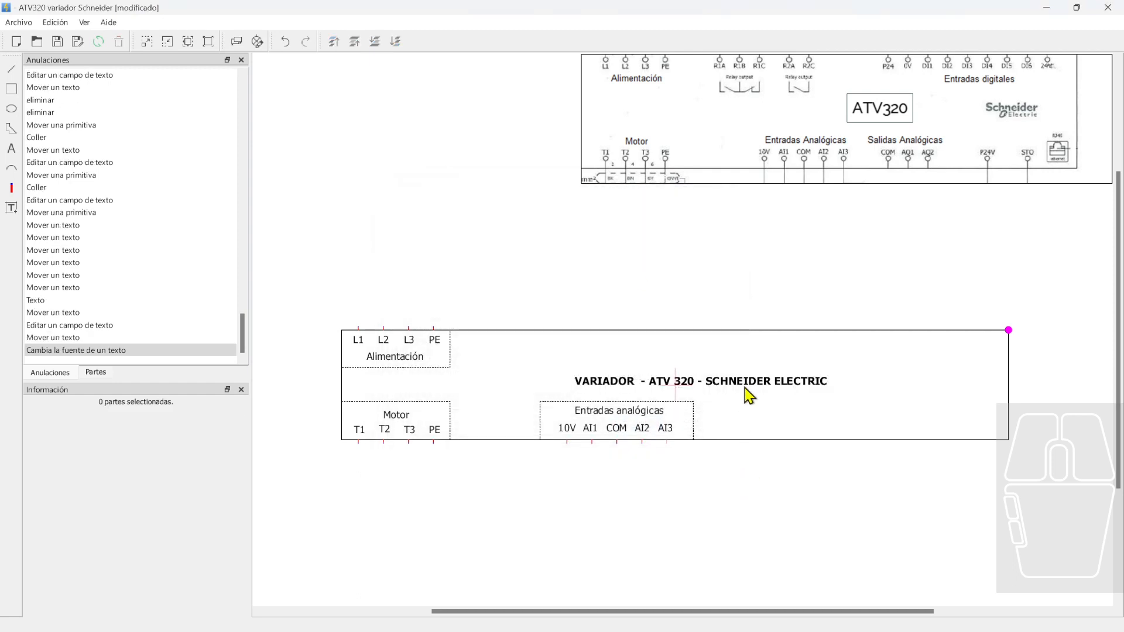
Reposition the bold title centrally in the drive outline at x -150, y 0
{"action": "mouse_move", "coordinate": [745, 392]}
{"action": "left_mouse_down"}
{"action": "mouse_move", "coordinate": [752, 382]}
{"action": "mouse_move", "coordinate": [743, 380]}
{"action": "left_mouse_up"}
{"action": "left_click", "coordinate": [767, 482]}
{"action": "left_click", "coordinate": [726, 382]}
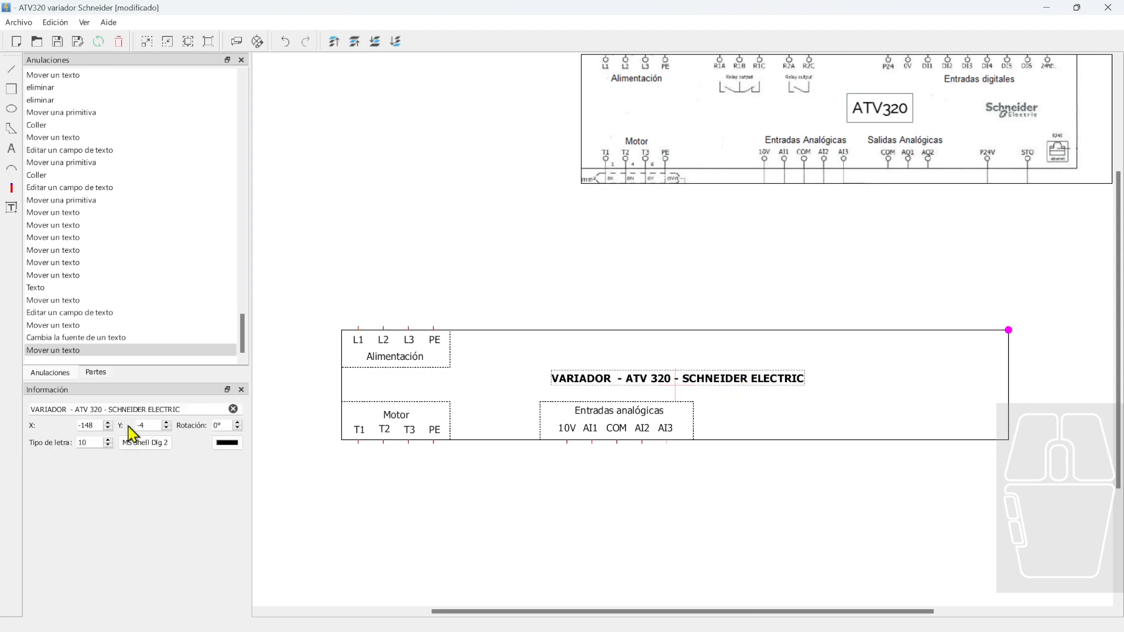
{"action": "double_click", "coordinate": [146, 425]}
{"action": "type", "text": "0"}
{"action": "left_click", "coordinate": [301, 494]}
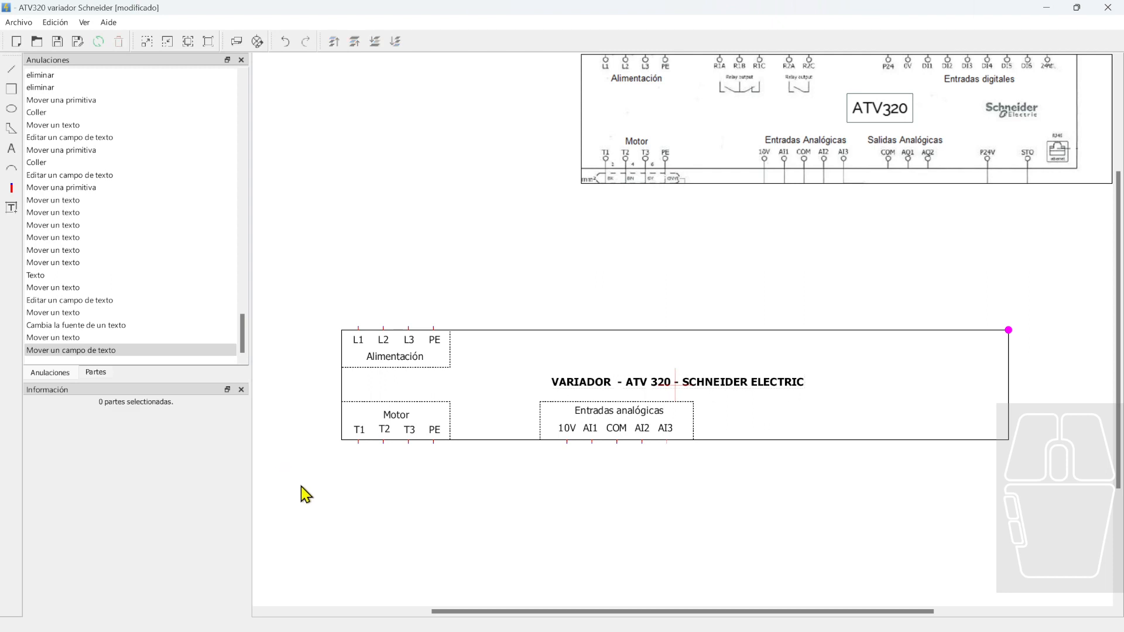
{"action": "left_click", "coordinate": [629, 392]}
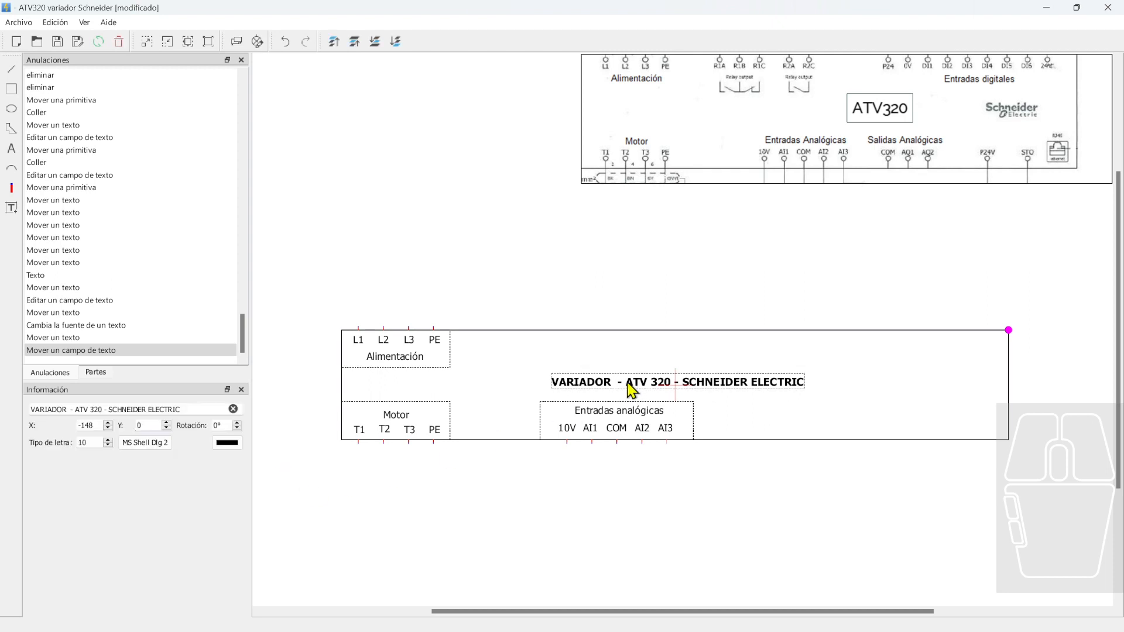
{"action": "double_click", "coordinate": [88, 425]}
{"action": "type", "text": "-150"}
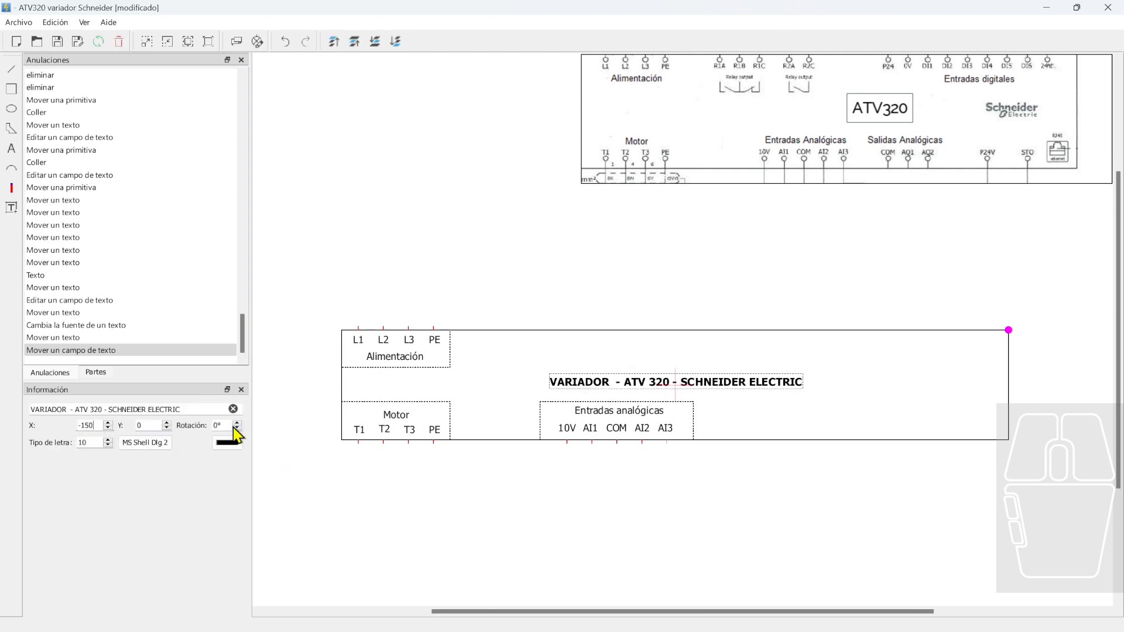
{"action": "left_click", "coordinate": [626, 471]}
{"action": "scroll", "coordinate": [615, 398], "scroll_direction": "down", "scroll_amount": 2}
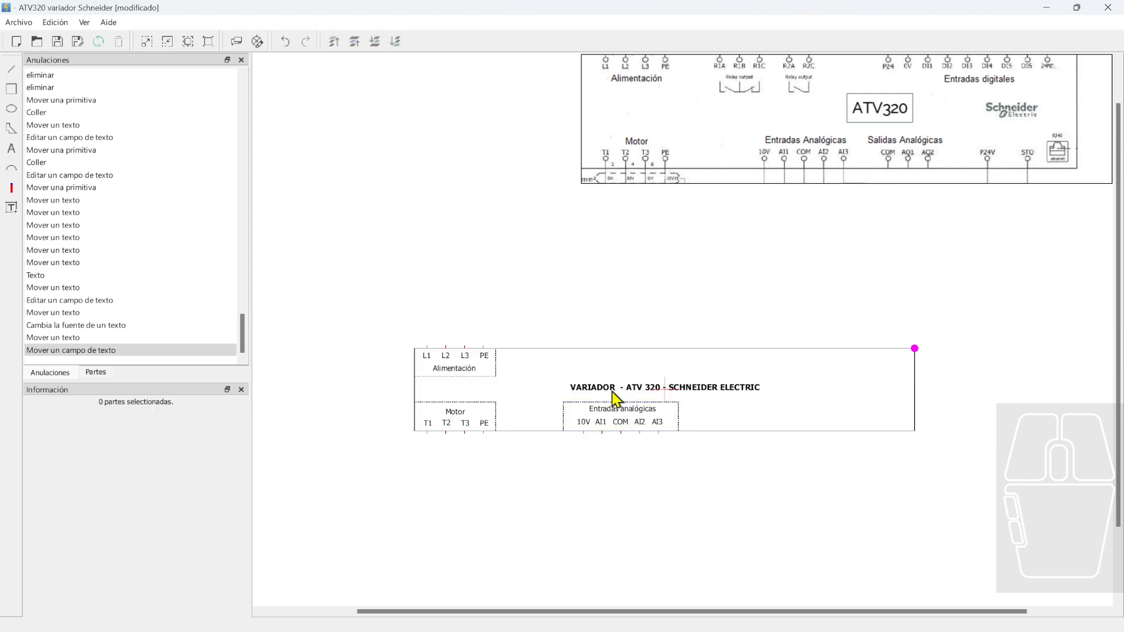
Check the drive outline's dimensions and review the layout of its title and terminal groups
{"action": "left_click", "coordinate": [605, 348]}
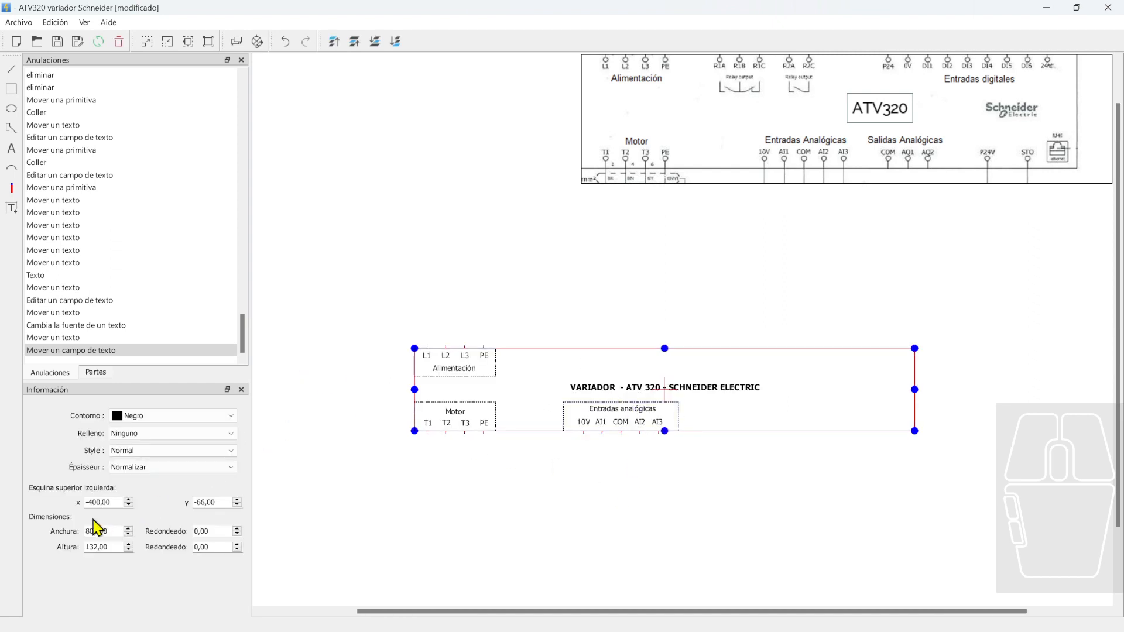
{"action": "left_click", "coordinate": [646, 389]}
{"action": "left_click", "coordinate": [602, 301]}
{"action": "scroll", "coordinate": [687, 419], "scroll_direction": "up", "scroll_amount": 2}
{"action": "scroll", "coordinate": [604, 497], "scroll_direction": "down", "scroll_amount": 1}
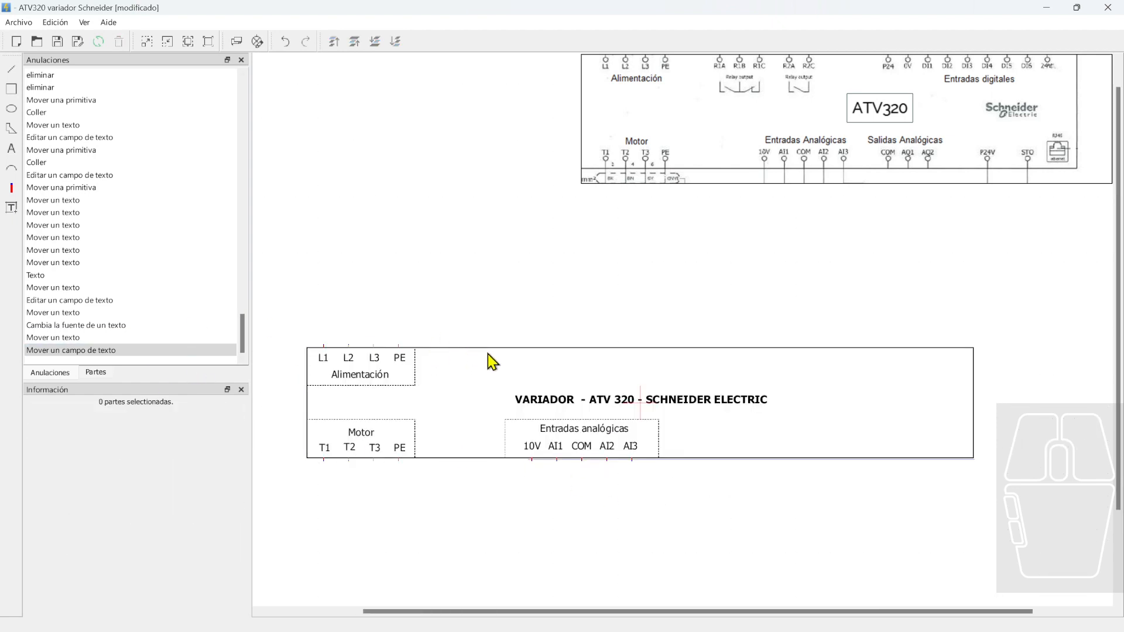
{"action": "scroll", "coordinate": [597, 417], "scroll_direction": "down", "scroll_amount": 1}
{"action": "middle_click_drag", "start_coordinate": [605, 474], "coordinate": [620, 486]}
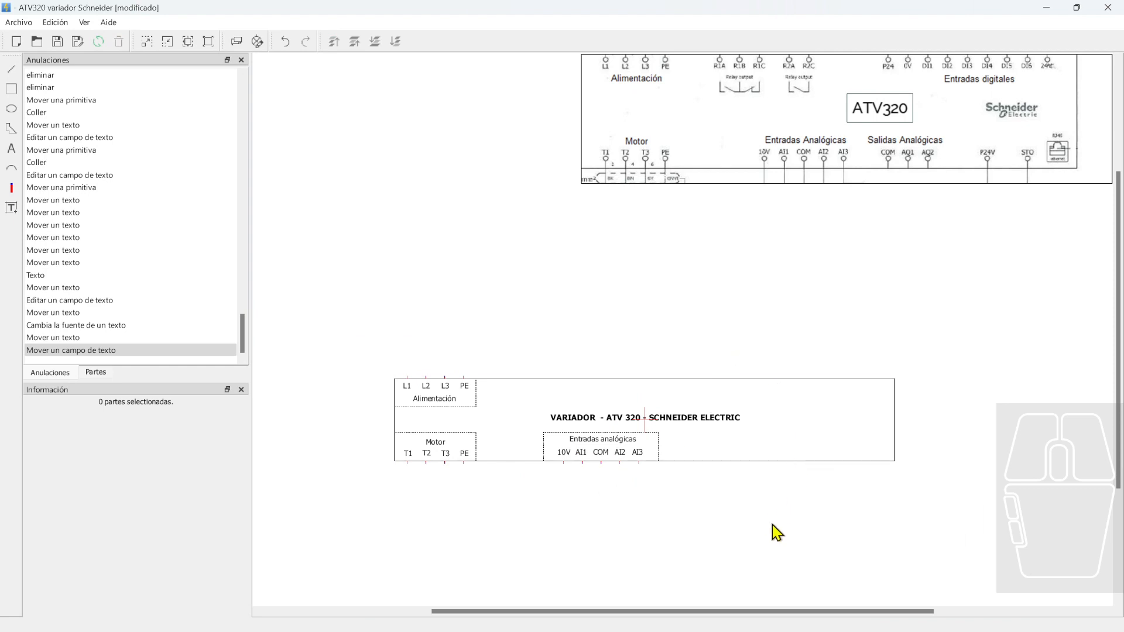
{"action": "scroll", "coordinate": [781, 510], "scroll_direction": "up", "scroll_amount": 1}
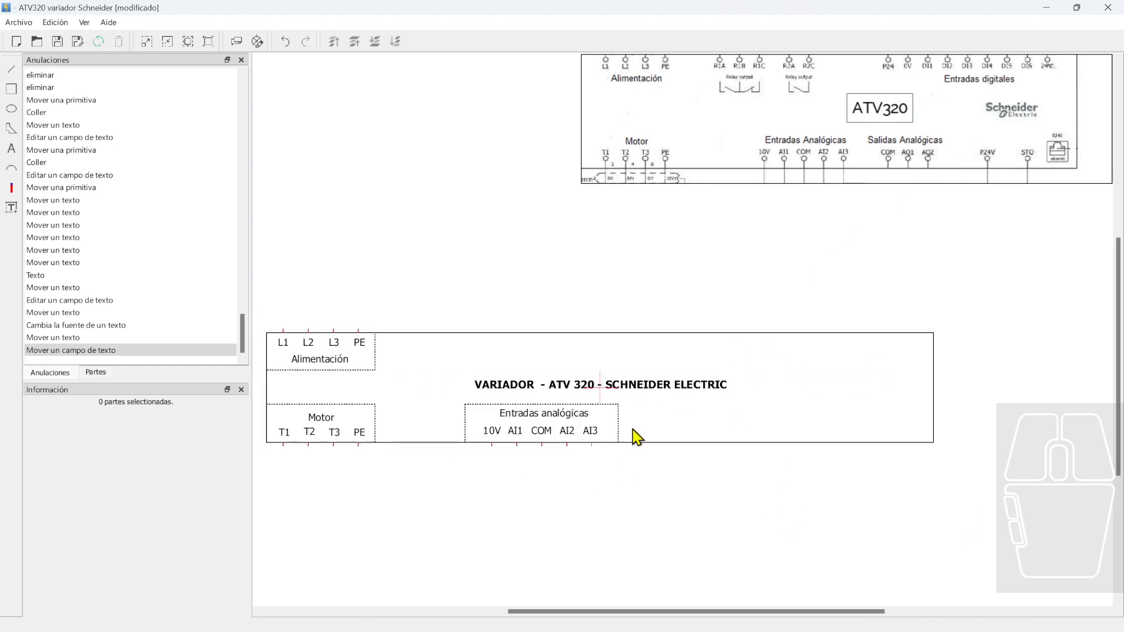
{"action": "scroll", "coordinate": [635, 436], "scroll_direction": "up", "scroll_amount": 2}
Copy the 10V, AI1 and COM terminals along the outline's lower edge to beyond the analogue-input group
{"action": "left_click", "coordinate": [510, 404]}
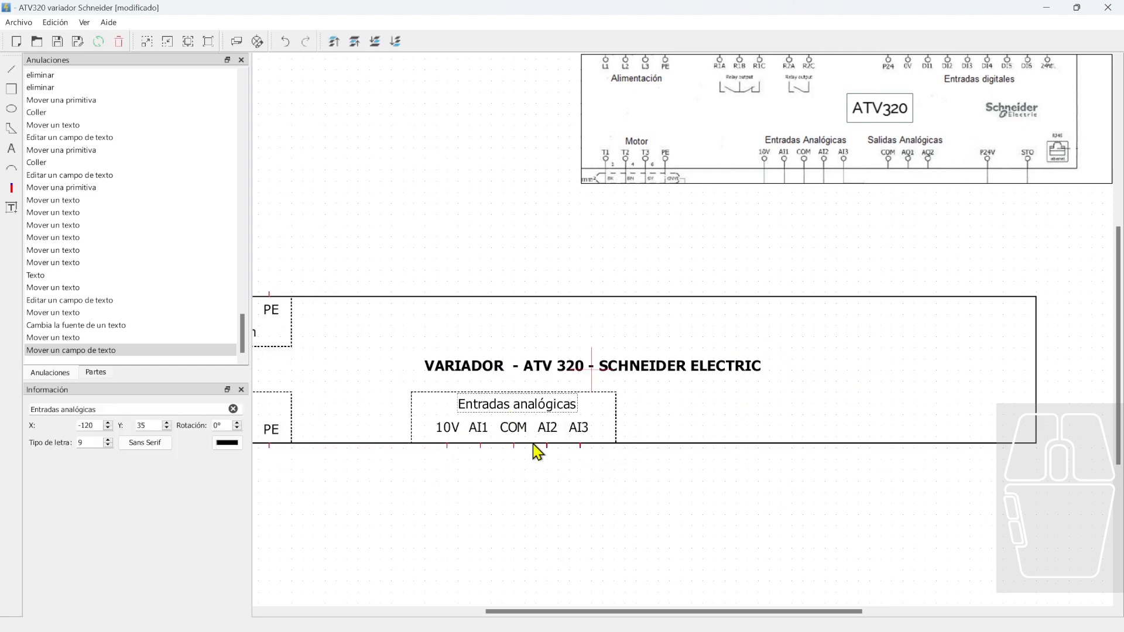
{"action": "left_click", "coordinate": [439, 434]}
{"action": "left_click_drag", "start_coordinate": [424, 462], "coordinate": [582, 439]}
{"action": "scroll", "coordinate": [448, 471], "scroll_direction": "up", "scroll_amount": 4}
{"action": "scroll", "coordinate": [620, 493], "scroll_direction": "down", "scroll_amount": 3}
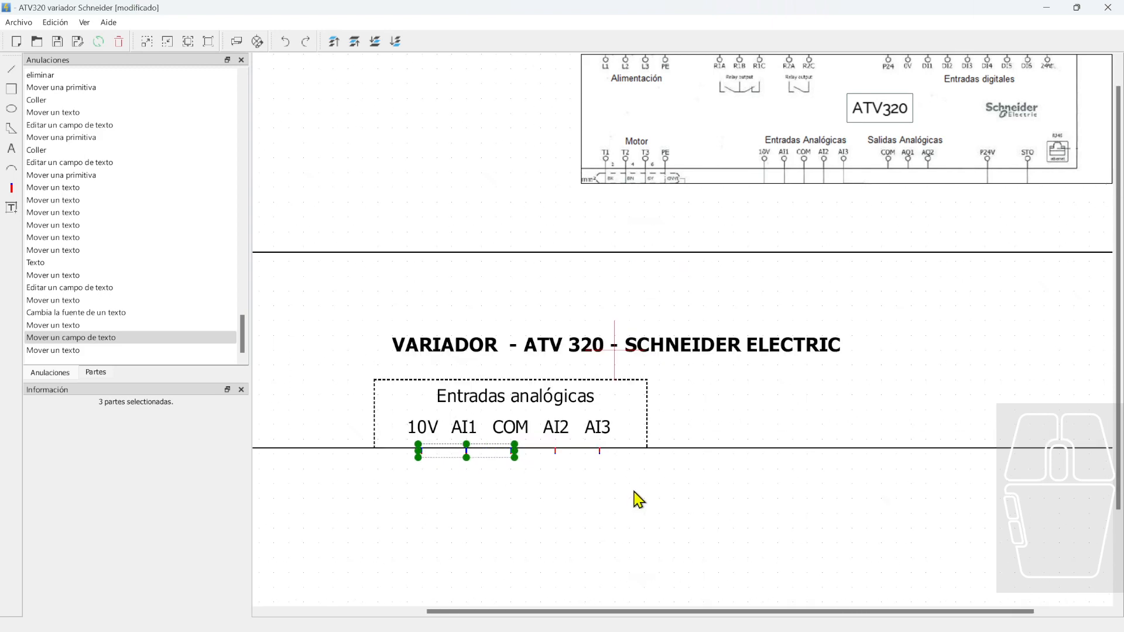
{"action": "left_click", "coordinate": [621, 507]}
{"action": "left_click_drag", "start_coordinate": [367, 484], "coordinate": [534, 460]}
{"action": "key", "text": "ctrl+v"}
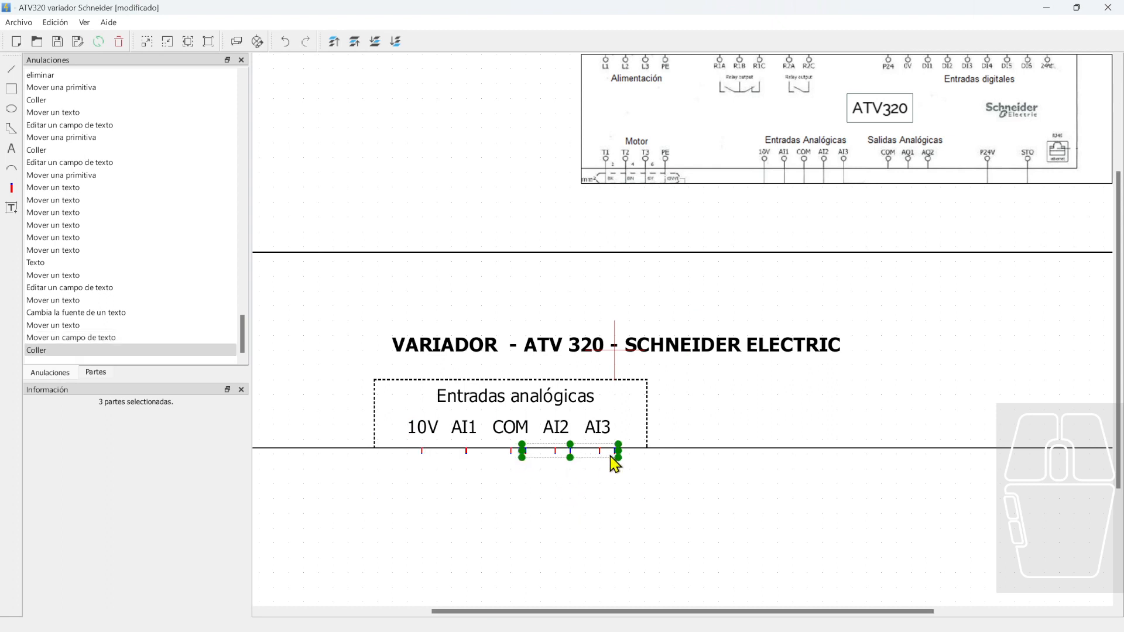
{"action": "left_click_drag", "start_coordinate": [611, 459], "coordinate": [864, 467]}
Fine-tune the position of the three copied terminals on the outline's lower edge
{"action": "left_click", "coordinate": [843, 490]}
{"action": "scroll", "coordinate": [842, 490], "scroll_direction": "up", "scroll_amount": 3}
{"action": "scroll", "coordinate": [672, 511], "scroll_direction": "down", "scroll_amount": 3}
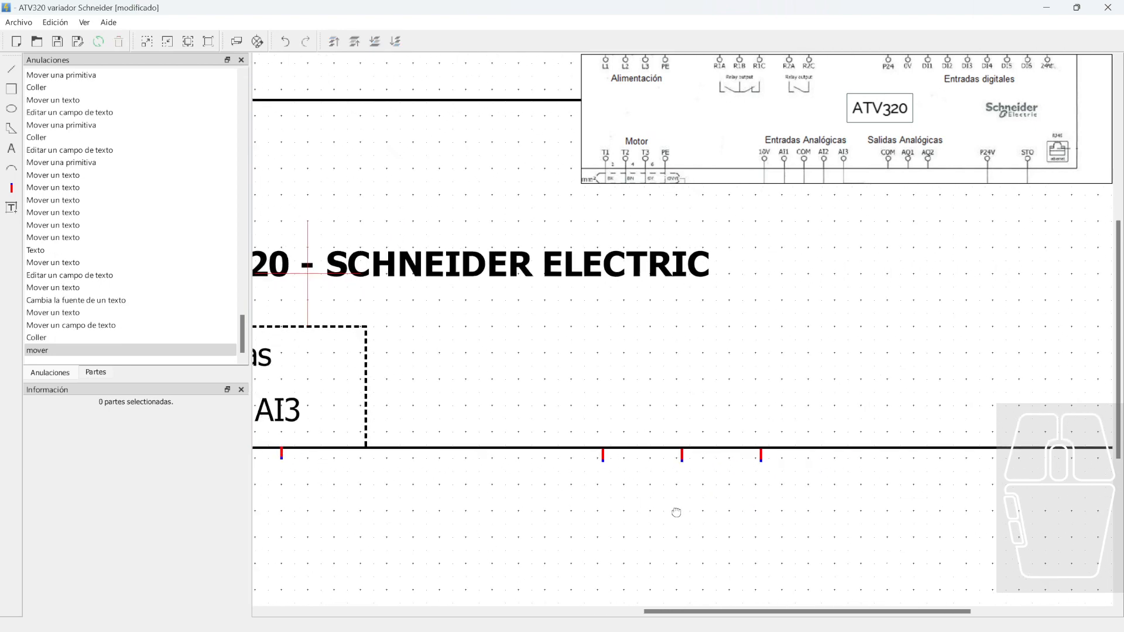
{"action": "left_click_drag", "start_coordinate": [560, 460], "coordinate": [673, 463]}
{"action": "left_click", "coordinate": [671, 477]}
{"action": "left_click", "coordinate": [673, 469]}
{"action": "scroll", "coordinate": [582, 482], "scroll_direction": "down", "scroll_amount": 2}
{"action": "scroll", "coordinate": [477, 447], "scroll_direction": "up", "scroll_amount": 1}
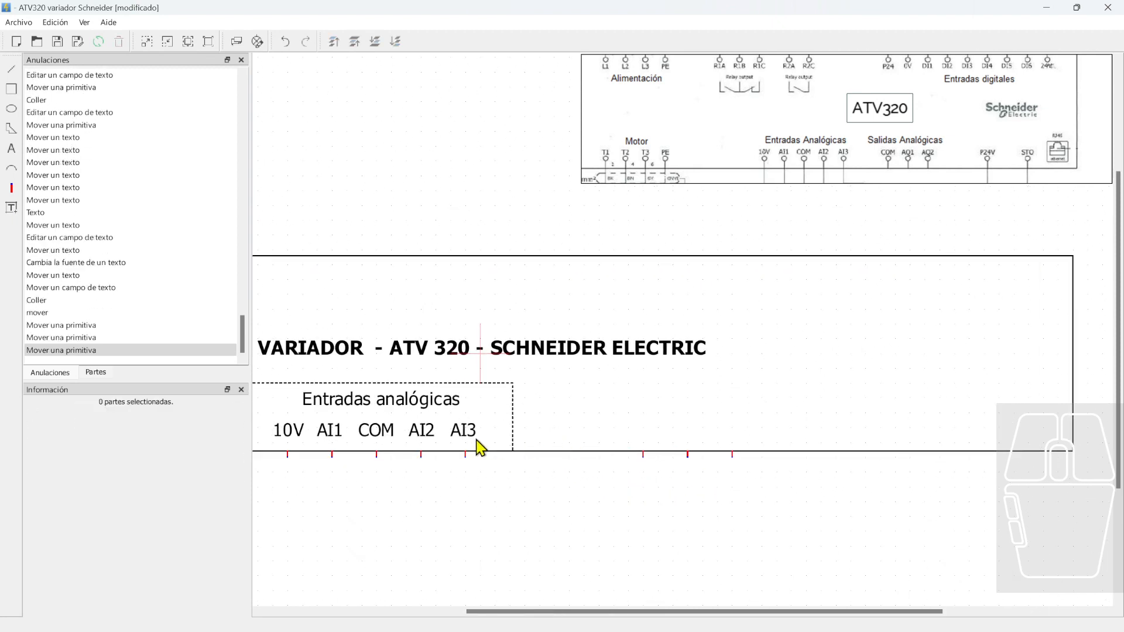
Copy the AI3 label to above the first new terminal, at x 100, y 55, and change its text to COM
{"action": "left_click", "coordinate": [461, 433]}
{"action": "key", "text": "ctrl+c"}
{"action": "key", "text": "ctrl+v"}
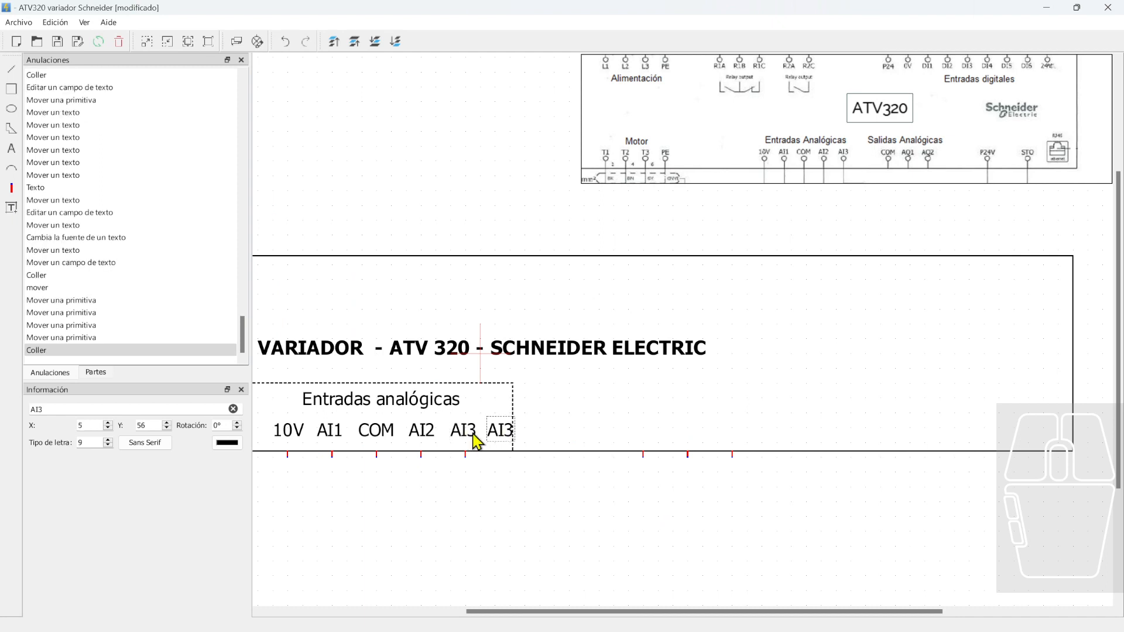
{"action": "left_click_drag", "start_coordinate": [509, 438], "coordinate": [632, 417]}
{"action": "scroll", "coordinate": [650, 448], "scroll_direction": "up", "scroll_amount": 3}
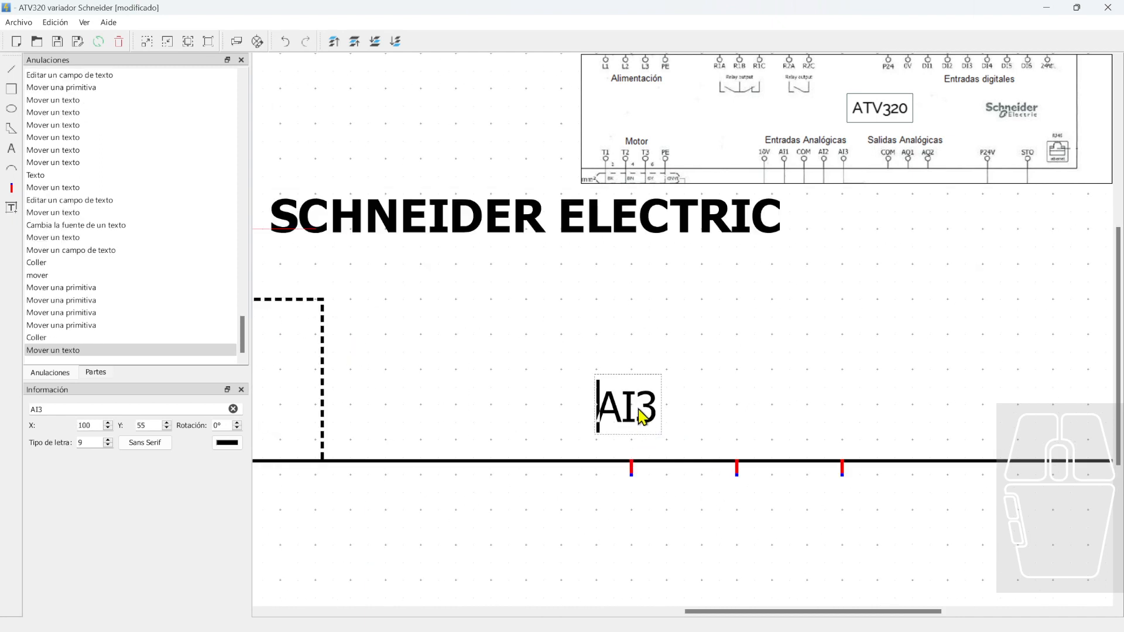
{"action": "double_click", "coordinate": [642, 417]}
{"action": "type", "text": "cq"}
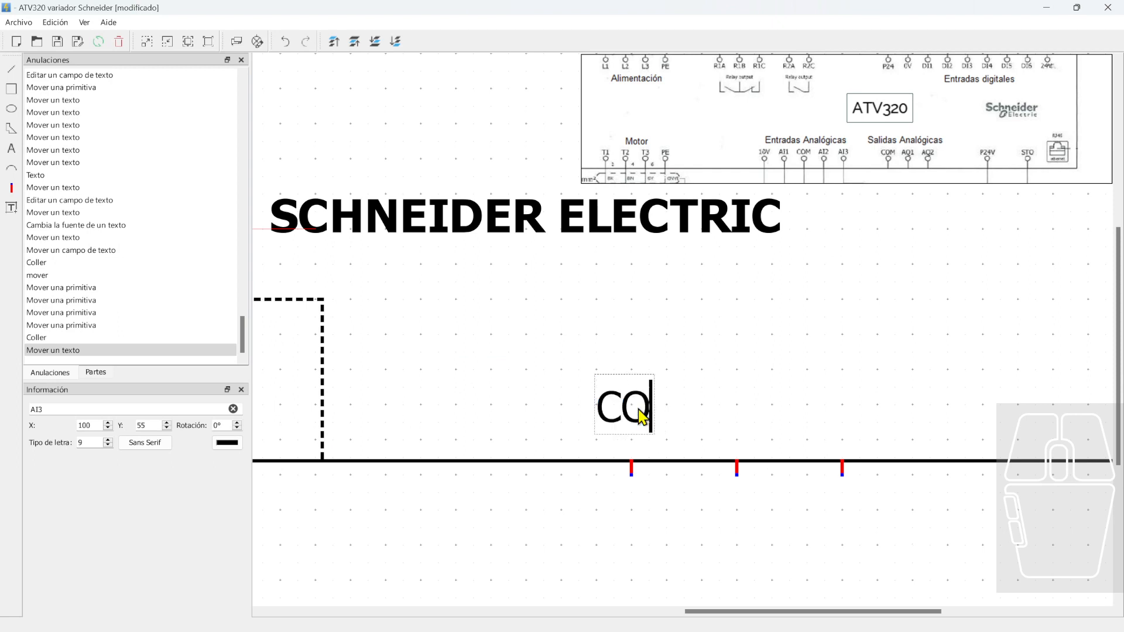
{"action": "type", "text": "M"}
{"action": "left_click", "coordinate": [657, 416]}
{"action": "left_click", "coordinate": [656, 416]}
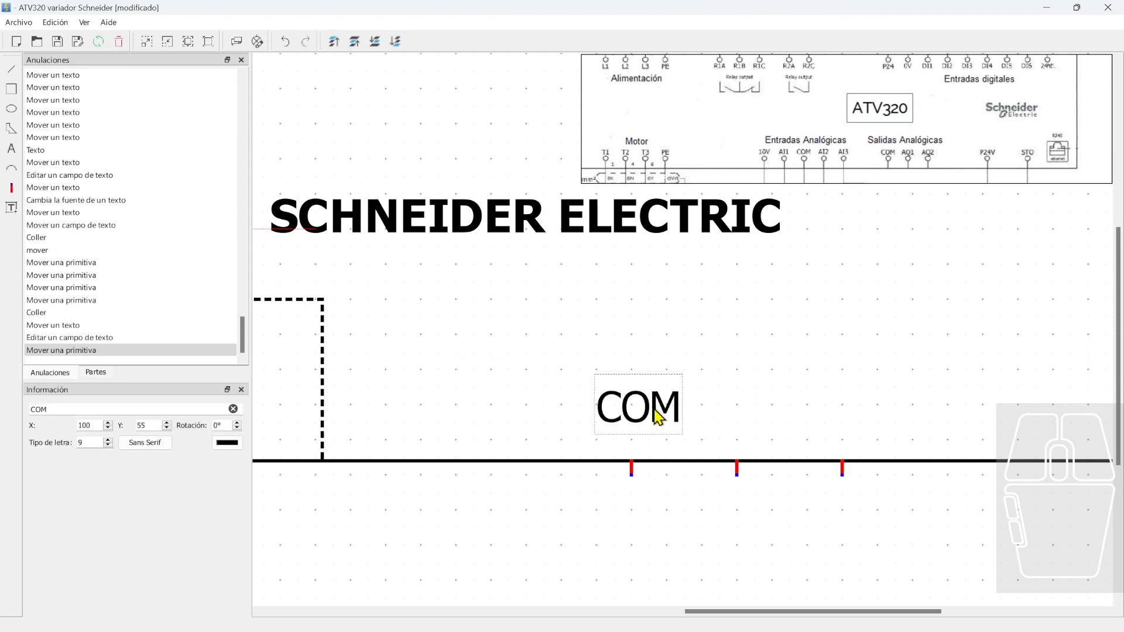
Duplicate the new COM label above the second new terminal and change its text to AQ1
{"action": "key", "text": "ctrl+c"}
{"action": "key", "text": "ctrl+v"}
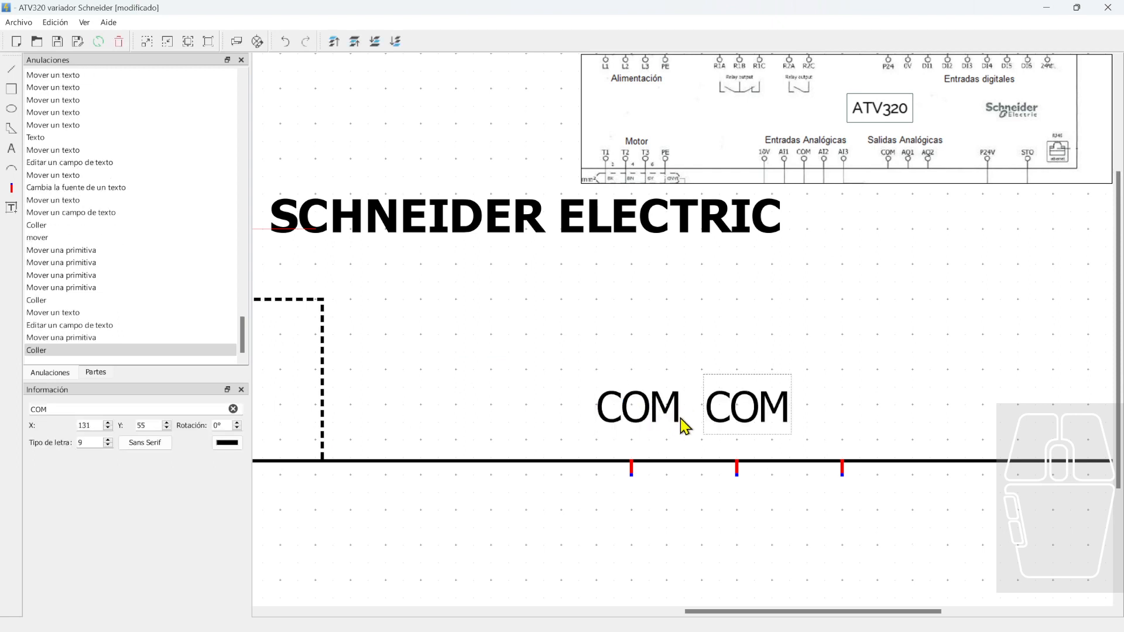
{"action": "double_click", "coordinate": [790, 418]}
{"action": "type", "text": "A"}
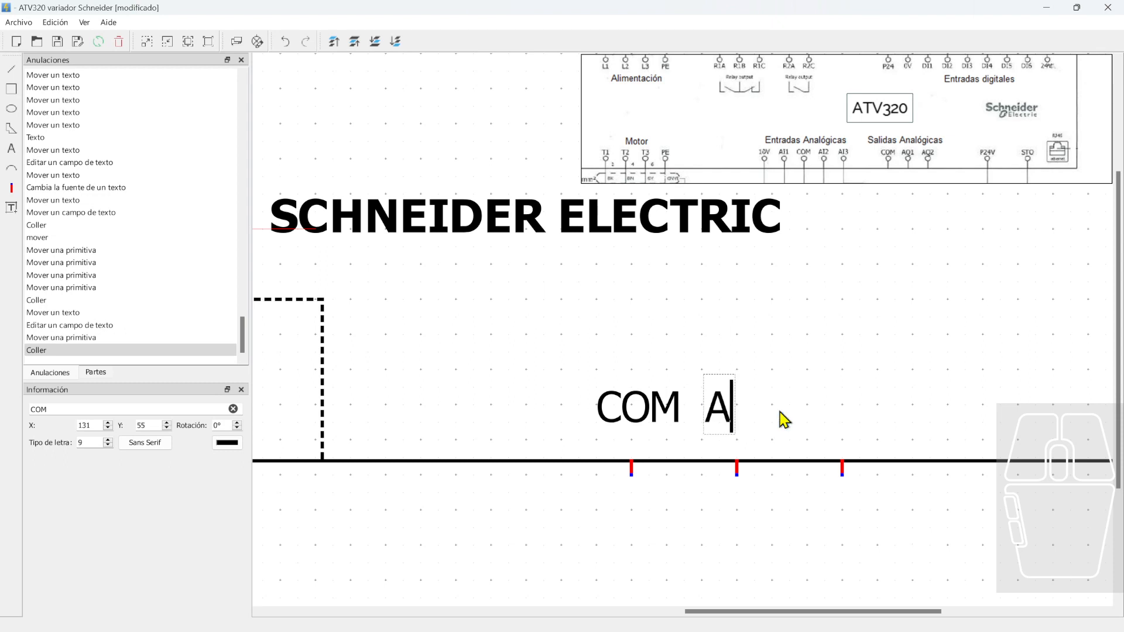
{"action": "type", "text": "O1"}
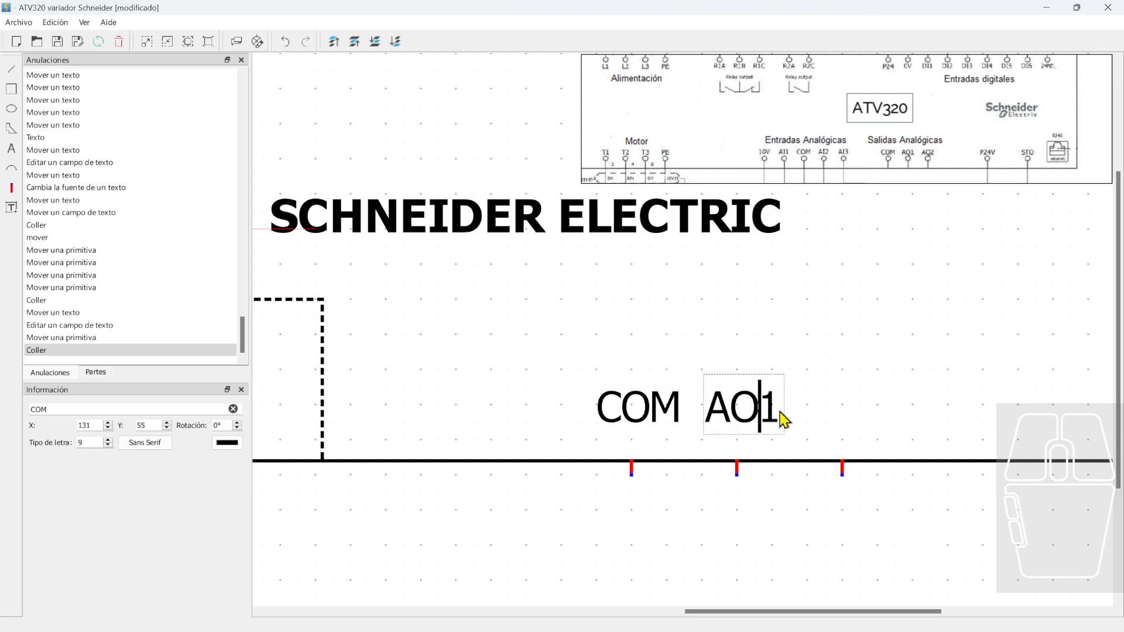
{"action": "key", "text": "Left"}
{"action": "key", "text": "BackSpace"}
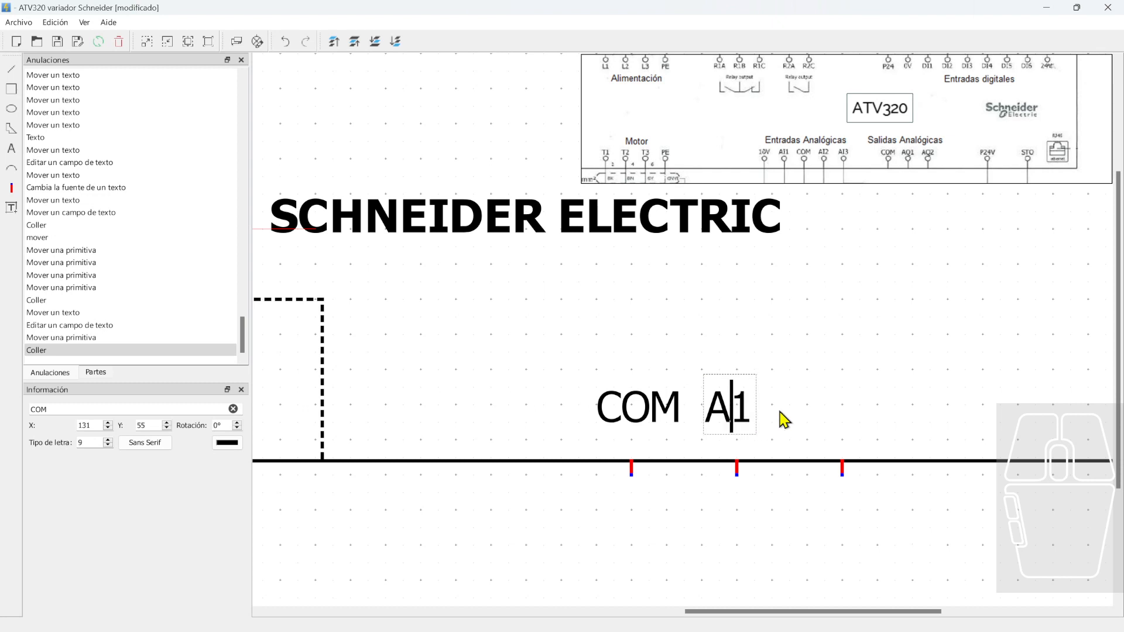
{"action": "type", "text": "Q"}
{"action": "left_click", "coordinate": [759, 427]}
Duplicate the AQ1 label above the third new terminal
{"action": "key", "text": "ctrl+c"}
{"action": "key", "text": "ctrl+v"}
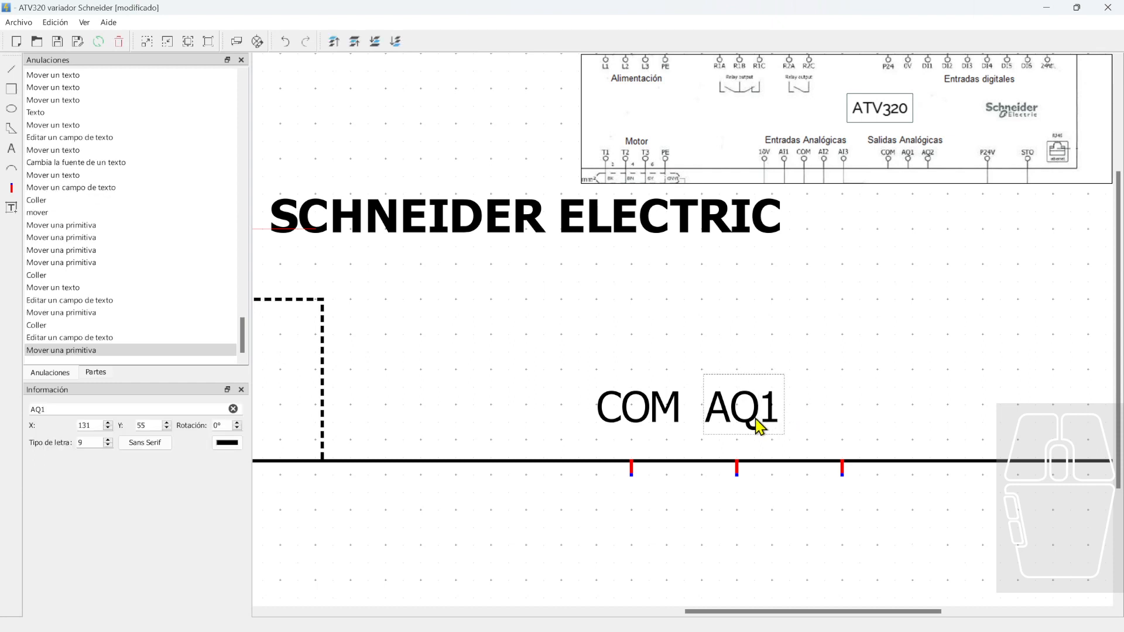
{"action": "left_click", "coordinate": [756, 355]}
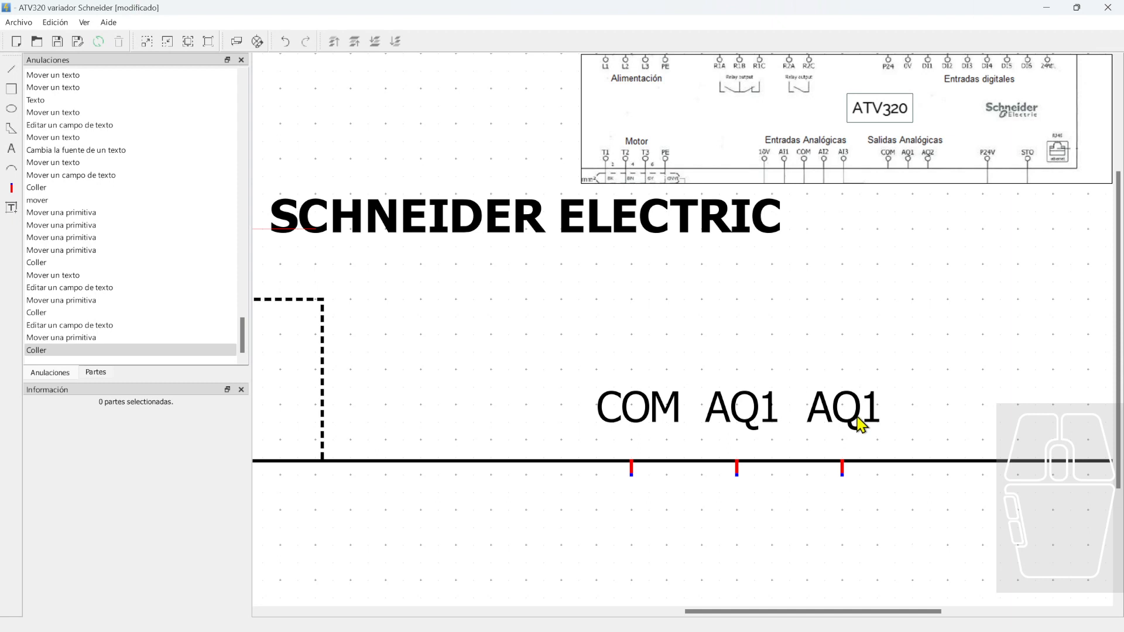
Copy the "Entradas analógicas" heading to above the COM and AQ1 labels, at x 90, y 40
{"action": "scroll", "coordinate": [660, 449], "scroll_direction": "down", "scroll_amount": 3}
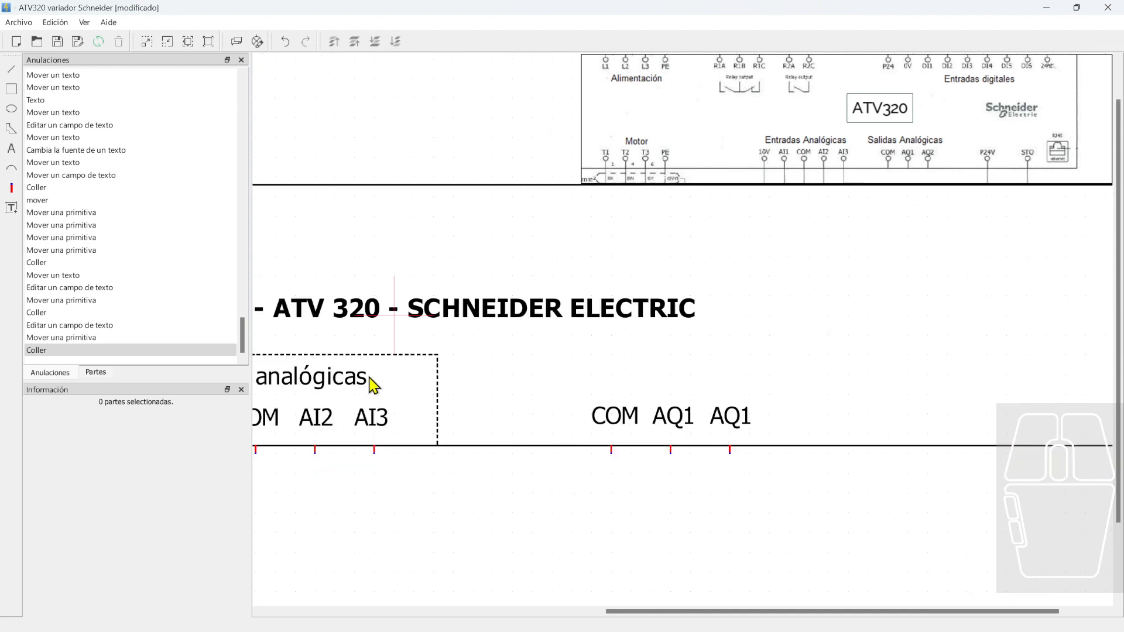
{"action": "left_click", "coordinate": [371, 385]}
{"action": "key", "text": "ctrl+c"}
{"action": "key", "text": "ctrl+v"}
{"action": "left_click_drag", "start_coordinate": [463, 391], "coordinate": [644, 391]}
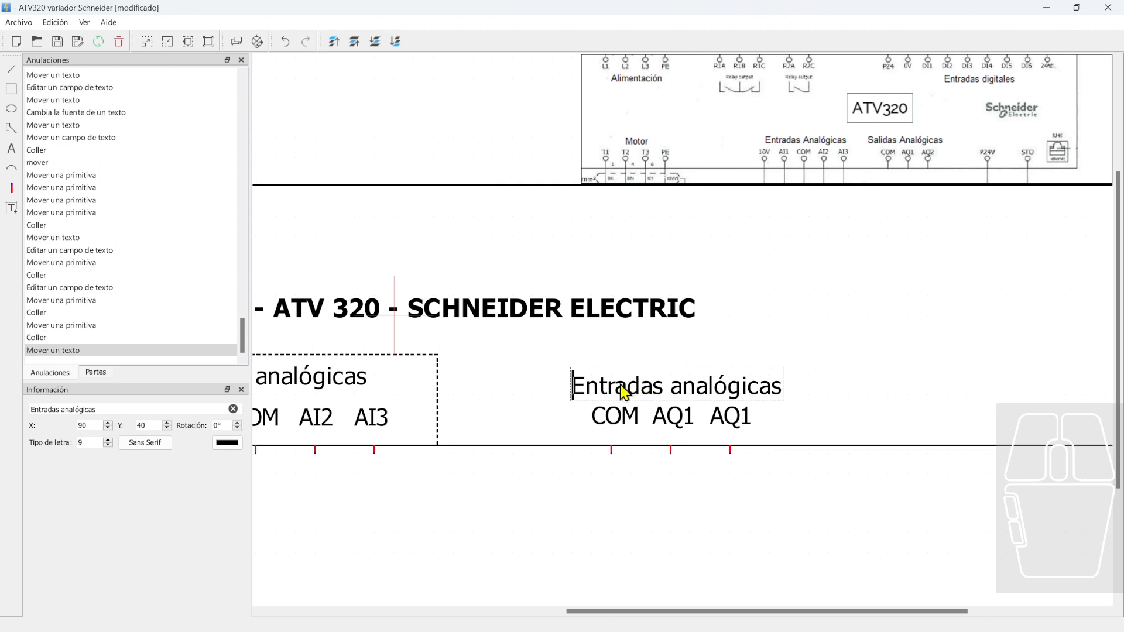
Change the copied heading's text to "Salidas analógicas"
{"action": "double_click", "coordinate": [624, 391]}
{"action": "type", "text": "sALIDAS"}
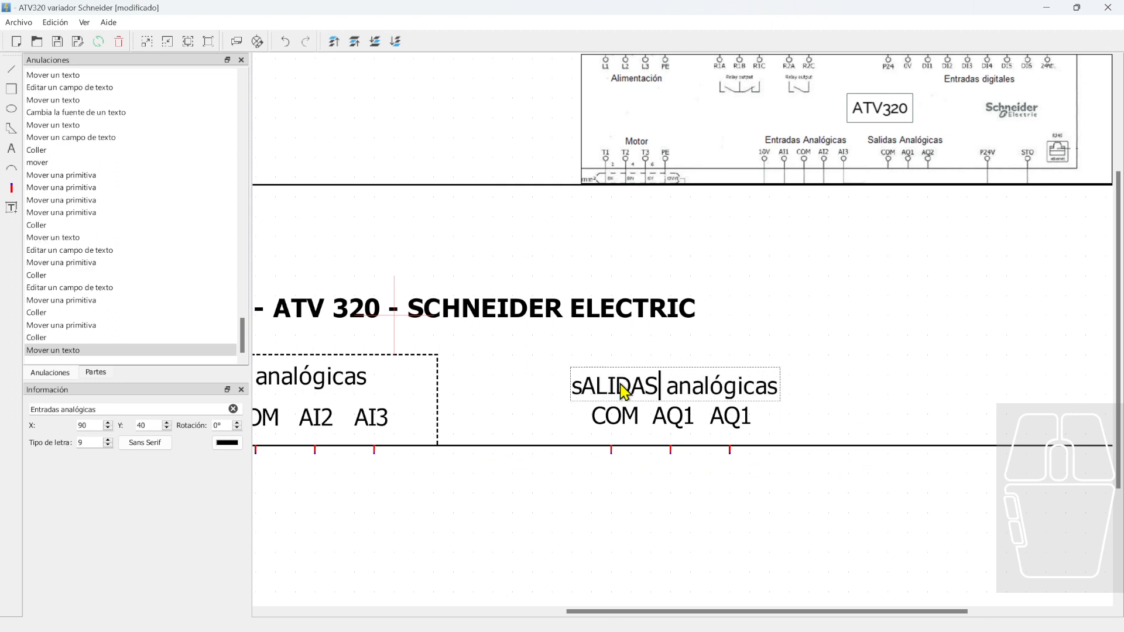
{"action": "key", "text": "BackSpace"}
{"action": "key", "text": "BackSpace"}
{"action": "key", "text": "BackSpace"}
{"action": "key", "text": "BackSpace"}
{"action": "key", "text": "BackSpace"}
{"action": "key", "text": "BackSpace"}
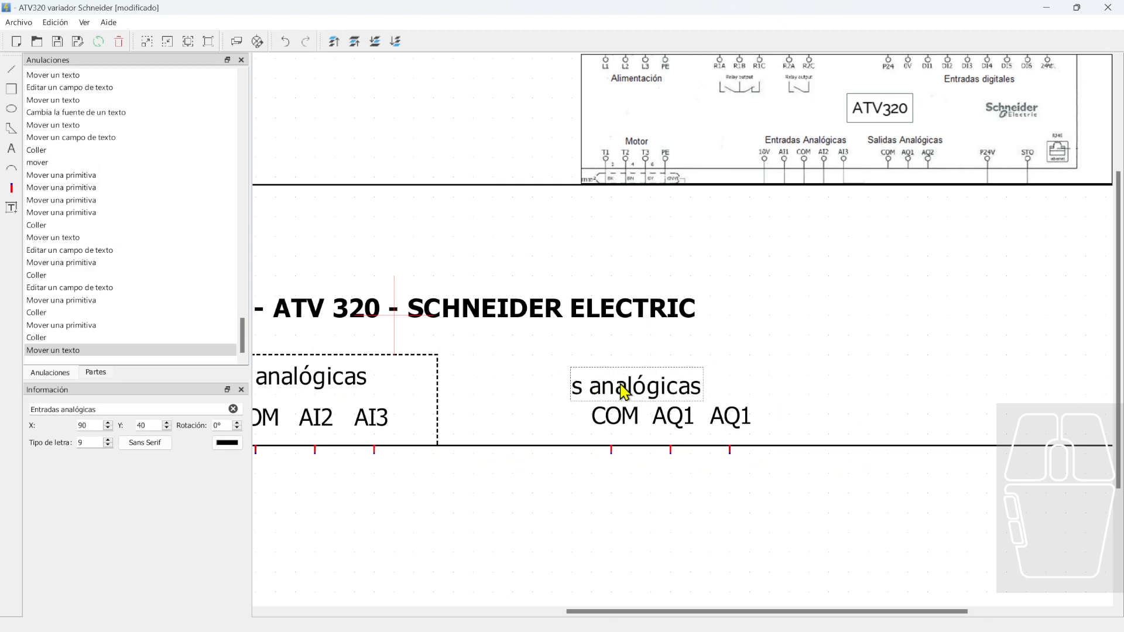
{"action": "type", "text": "alidas"}
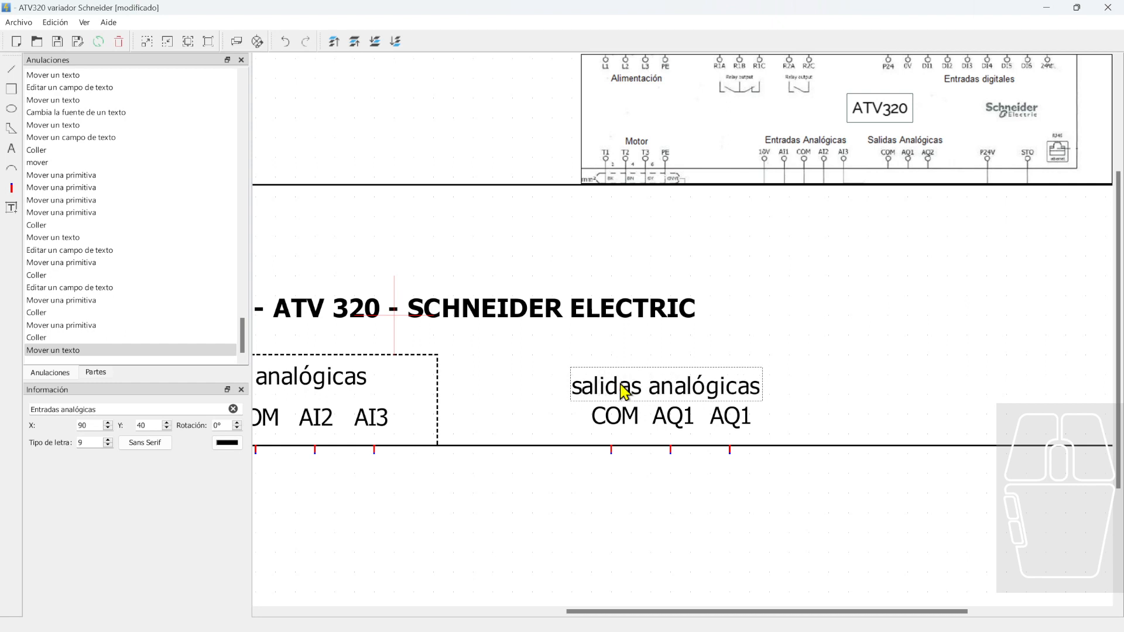
{"action": "key", "text": "Delete"}
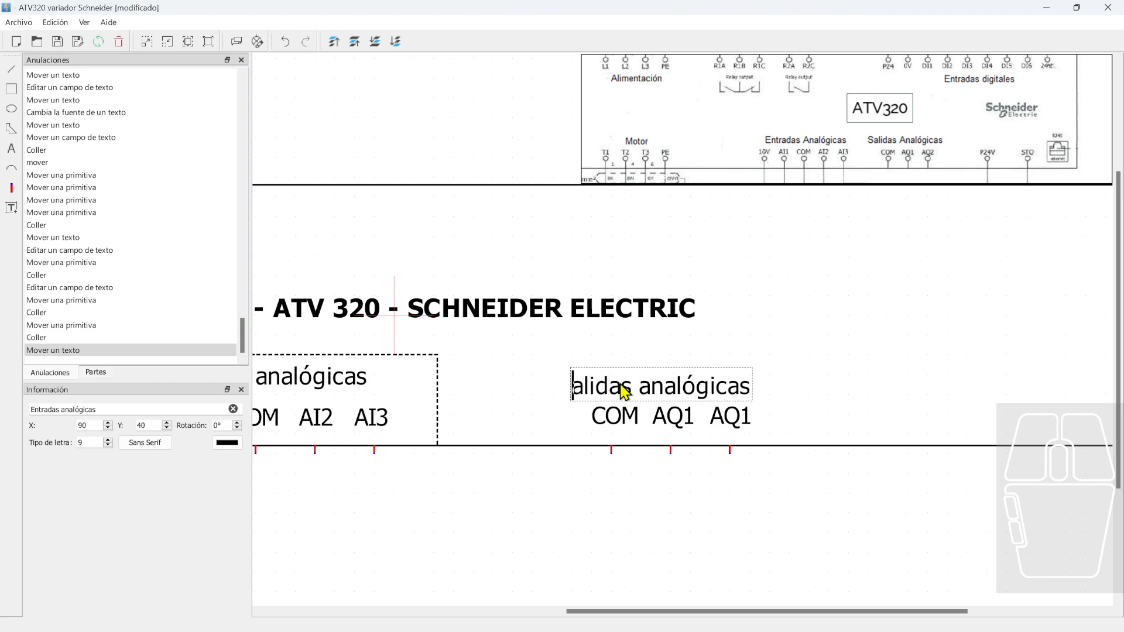
{"action": "type", "text": "S"}
{"action": "key", "text": "Escape"}
Adjust the "Salidas analógicas" heading's position above the COM and AQ1 labels
{"action": "left_click", "coordinate": [687, 379]}
{"action": "mouse_move", "coordinate": [688, 379]}
{"action": "left_mouse_down"}
{"action": "mouse_move", "coordinate": [668, 362]}
{"action": "mouse_move", "coordinate": [684, 382]}
{"action": "left_mouse_up"}
{"action": "left_click", "coordinate": [501, 366]}
Duplicate the dashed frame of the analogue-input group over the analogue-output group, at x 32, y 20
{"action": "scroll", "coordinate": [544, 387], "scroll_direction": "down", "scroll_amount": 2}
{"action": "scroll", "coordinate": [544, 387], "scroll_direction": "left", "scroll_amount": 2}
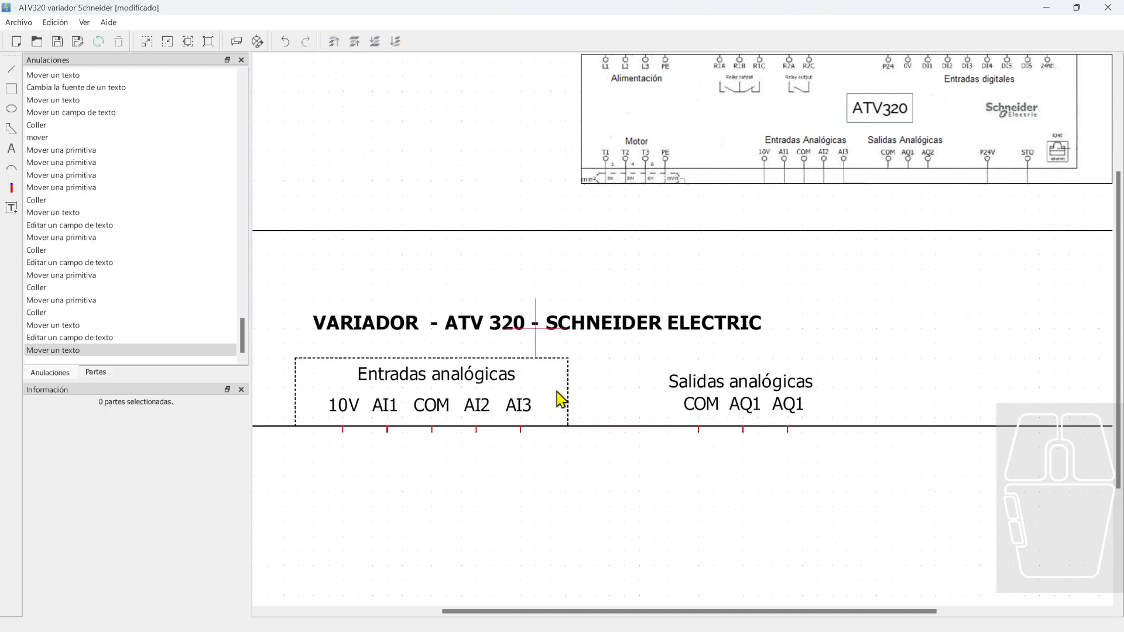
{"action": "left_click", "coordinate": [570, 388]}
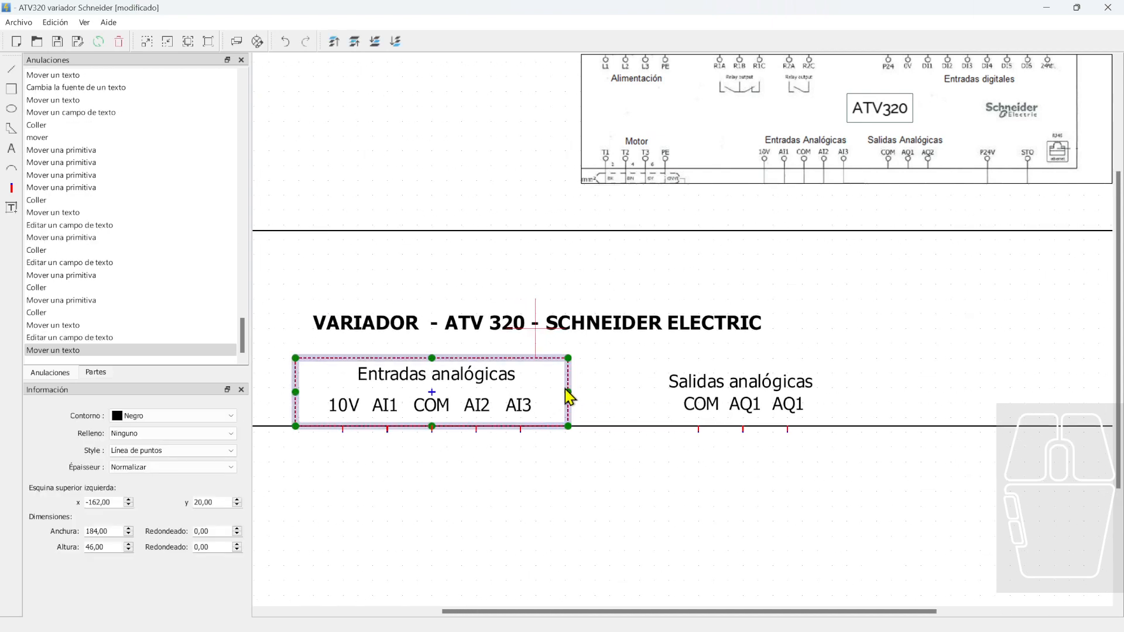
{"action": "key", "text": "ctrl+c"}
{"action": "key", "text": "ctrl+v"}
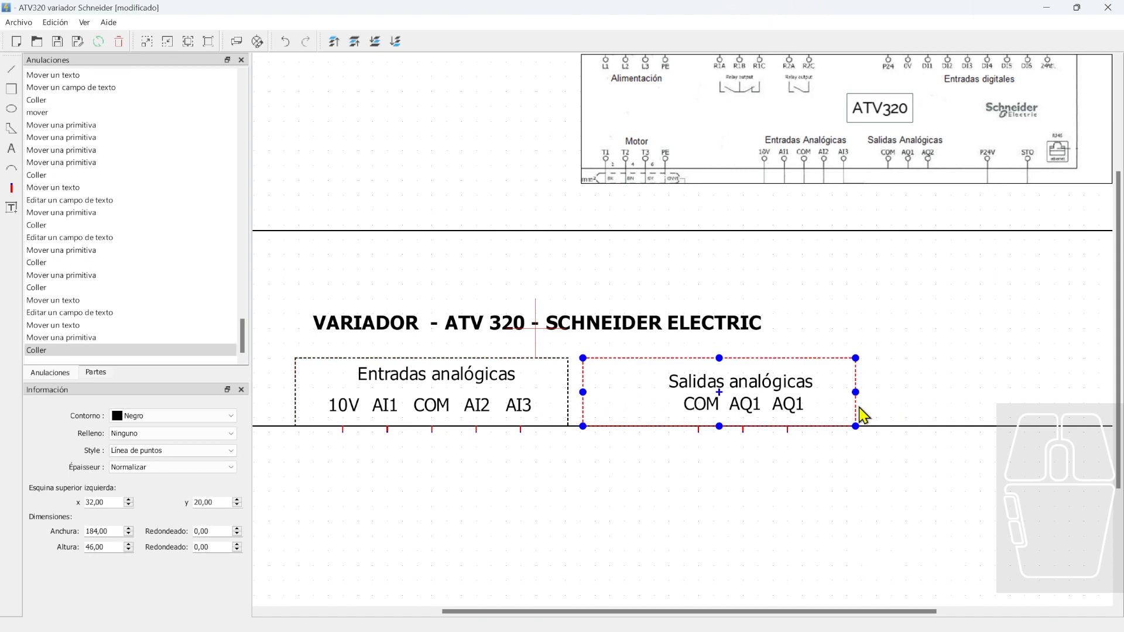
Narrow the copied dashed frame to a width of 130 and centre it around the "Salidas analógicas" group
{"action": "mouse_move", "coordinate": [856, 417]}
{"action": "left_mouse_down"}
{"action": "mouse_move", "coordinate": [883, 414]}
{"action": "mouse_move", "coordinate": [848, 402]}
{"action": "mouse_move", "coordinate": [804, 408]}
{"action": "mouse_move", "coordinate": [845, 414]}
{"action": "left_mouse_up"}
{"action": "key", "text": "Right"}
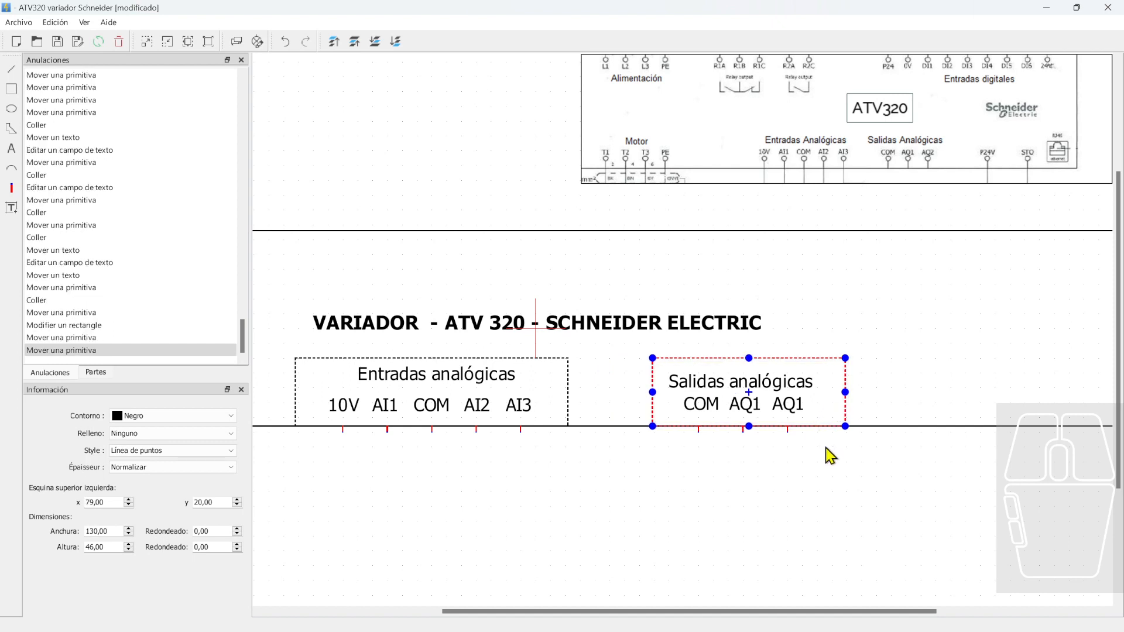
{"action": "left_click", "coordinate": [814, 471]}
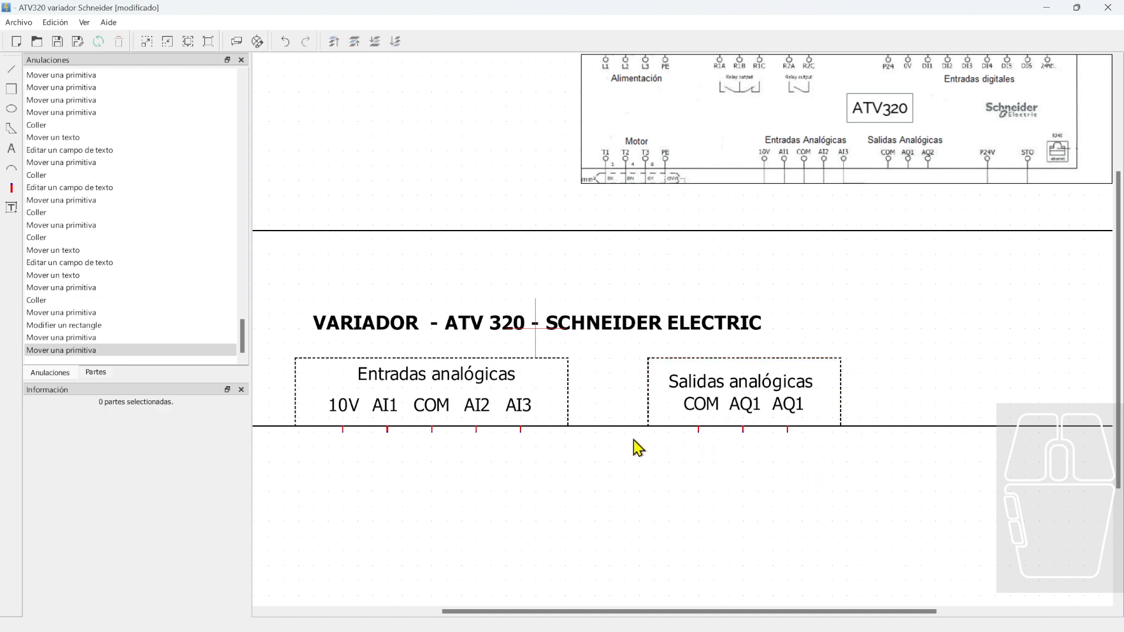
Duplicate three of the supply terminals on the upper edge and move the copies to the right of the "Alimentación" group
{"action": "scroll", "coordinate": [704, 462], "scroll_direction": "down", "scroll_amount": 4}
{"action": "middle_click_drag", "start_coordinate": [727, 472], "coordinate": [713, 504]}
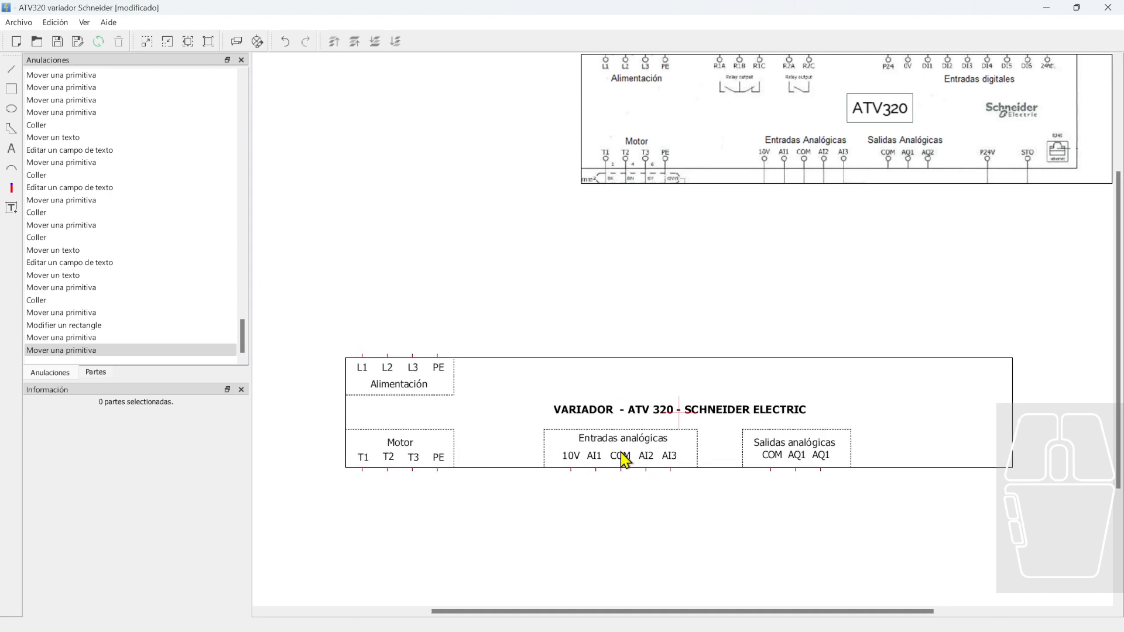
{"action": "scroll", "coordinate": [567, 457], "scroll_direction": "up", "scroll_amount": 2}
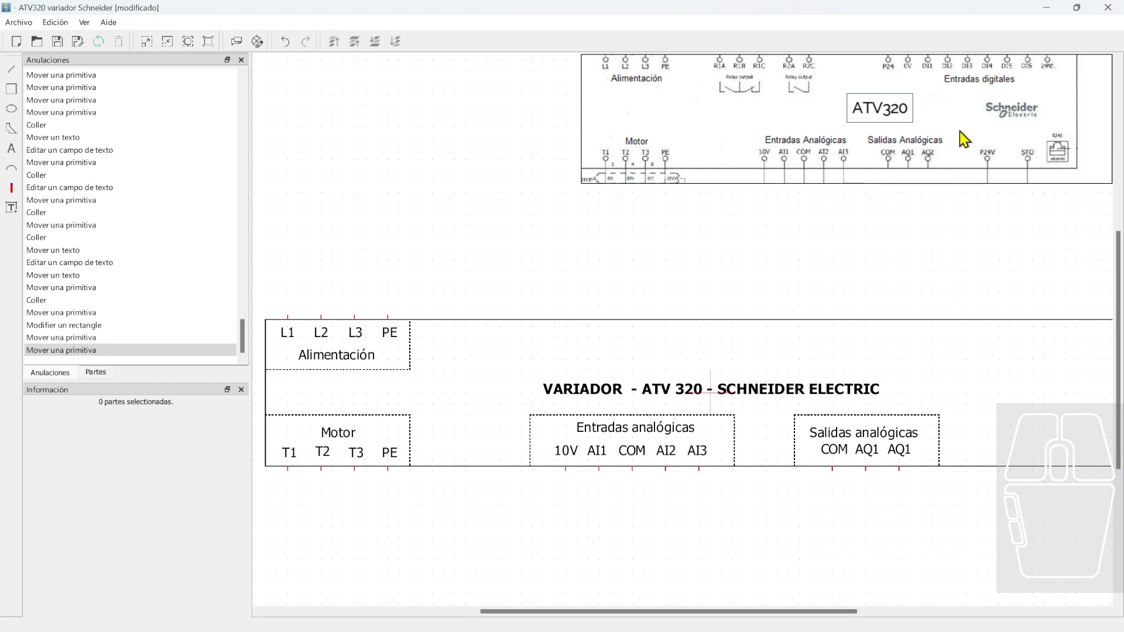
{"action": "middle_click_drag", "start_coordinate": [918, 248], "coordinate": [816, 259]}
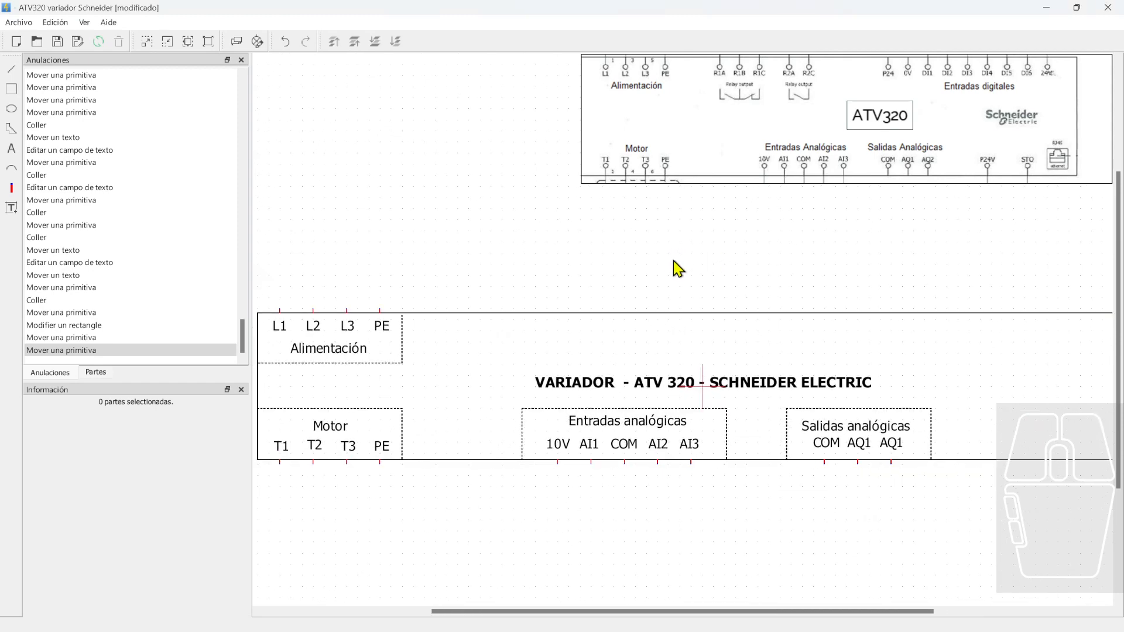
{"action": "left_click_drag", "start_coordinate": [307, 271], "coordinate": [403, 318]}
{"action": "left_click_drag", "start_coordinate": [304, 263], "coordinate": [407, 309]}
{"action": "left_click", "coordinate": [558, 289]}
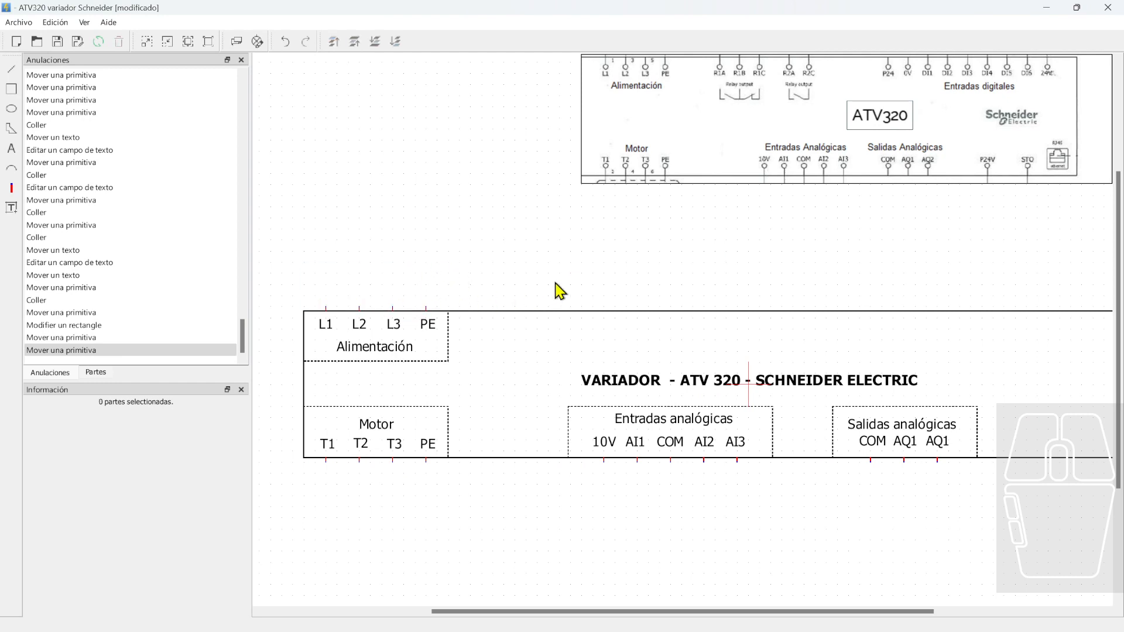
{"action": "key", "text": "ctrl+v"}
{"action": "scroll", "coordinate": [459, 316], "scroll_direction": "up", "scroll_amount": 2, "text": "ctrl"}
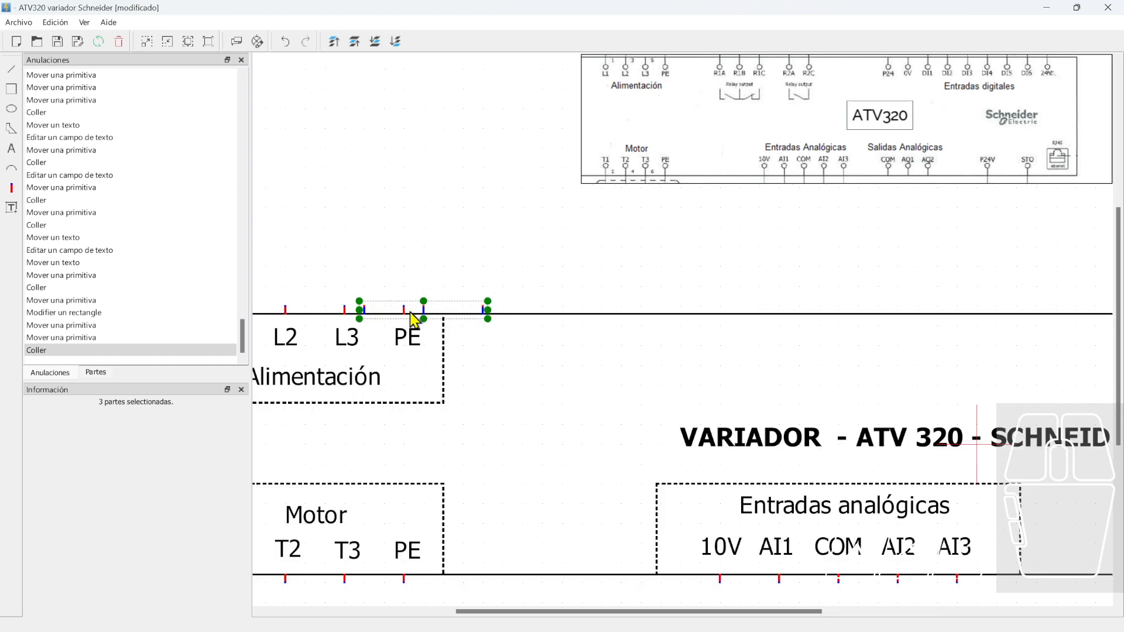
{"action": "left_click_drag", "start_coordinate": [429, 318], "coordinate": [769, 299]}
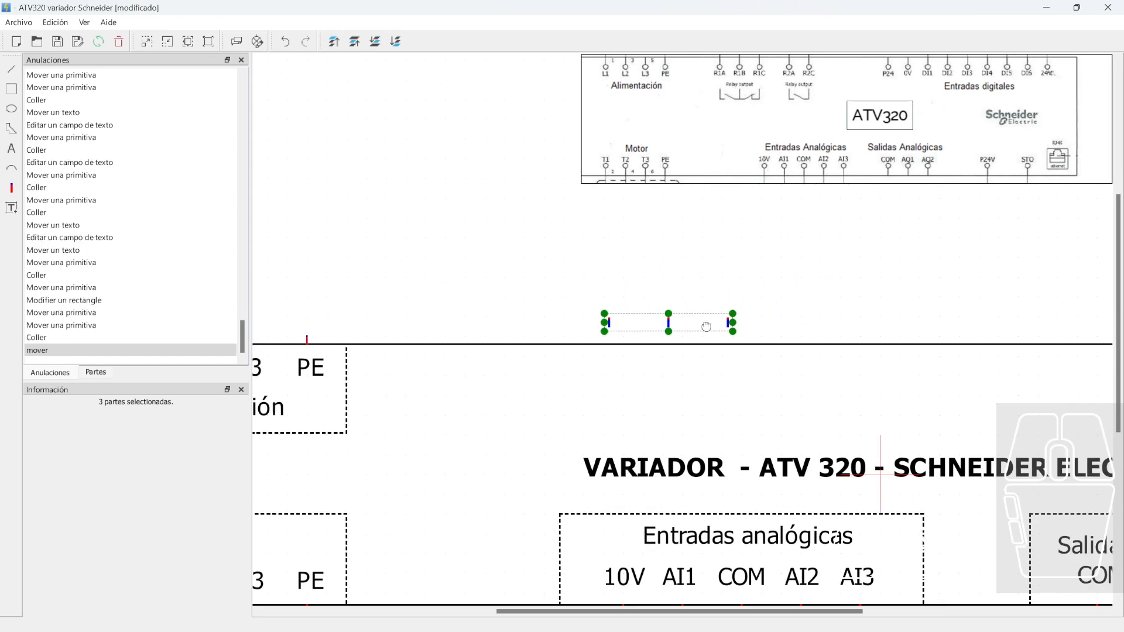
Align the three copied terminals onto the upper edge of the outline, between the "Alimentación" group and the title
{"action": "left_click_drag", "start_coordinate": [662, 336], "coordinate": [583, 351]}
{"action": "scroll", "coordinate": [539, 361], "scroll_direction": "up", "scroll_amount": 1, "text": "ctrl"}
{"action": "left_click", "coordinate": [539, 361]}
{"action": "scroll", "coordinate": [526, 336], "scroll_direction": "down", "scroll_amount": 1, "text": "ctrl"}
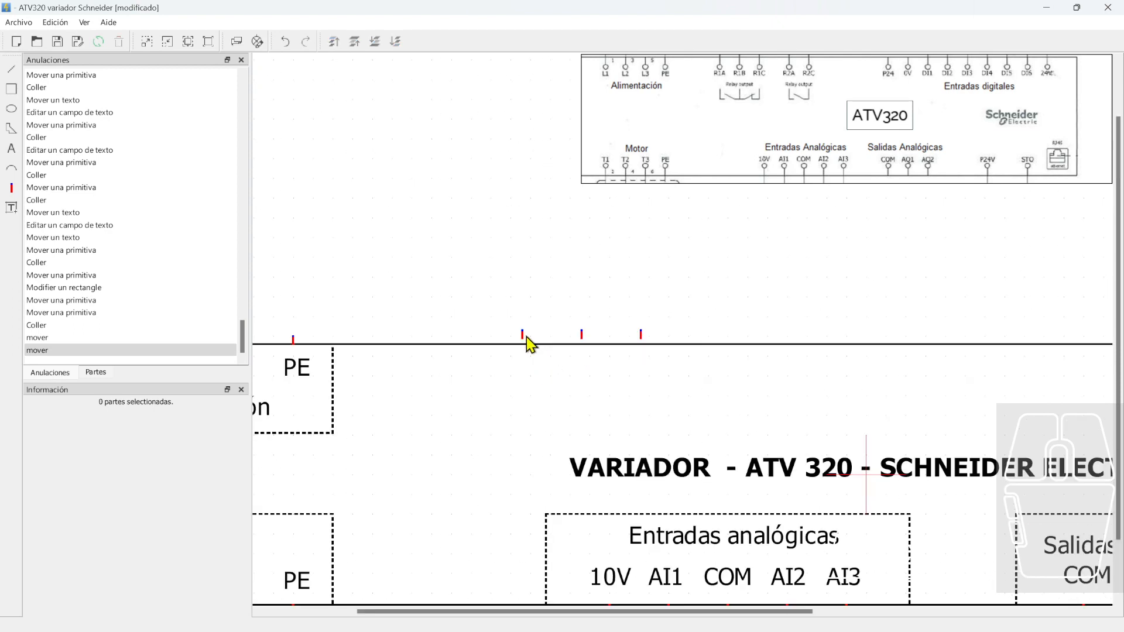
{"action": "left_click", "coordinate": [529, 338]}
{"action": "left_click_drag", "start_coordinate": [529, 341], "coordinate": [649, 341]}
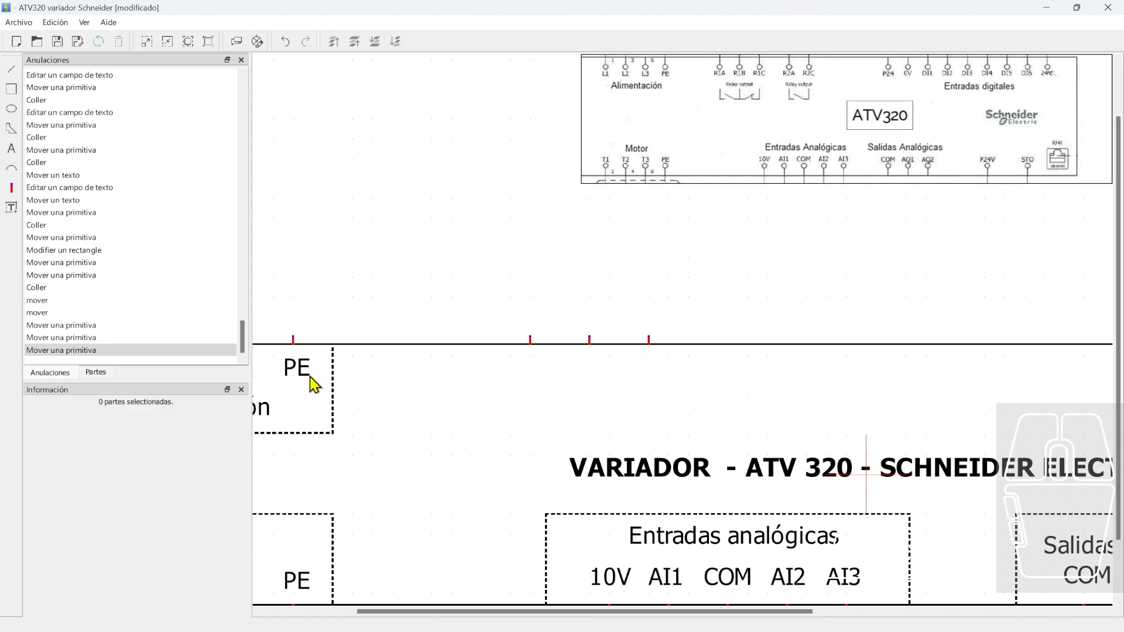
Duplicate the supply group's PE label under the first relay terminal, at x -180, y -50, and change its text to "R1A"
{"action": "key", "text": "ctrl+v"}
{"action": "left_click_drag", "start_coordinate": [346, 376], "coordinate": [532, 371]}
{"action": "double_click", "coordinate": [532, 371]}
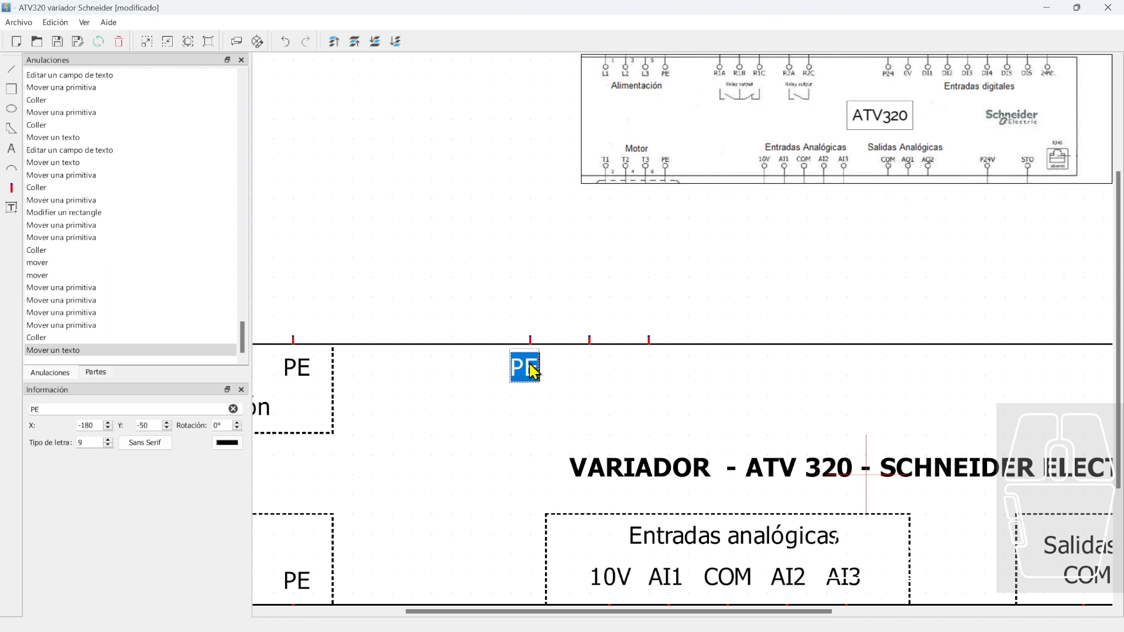
{"action": "type", "text": "r"}
{"action": "type", "text": "R1A"}
{"action": "left_click", "coordinate": [607, 391]}
Duplicate the R1A label under the second relay terminal, at x -151, y -50, and change its text to "R1B"
{"action": "left_click", "coordinate": [553, 383]}
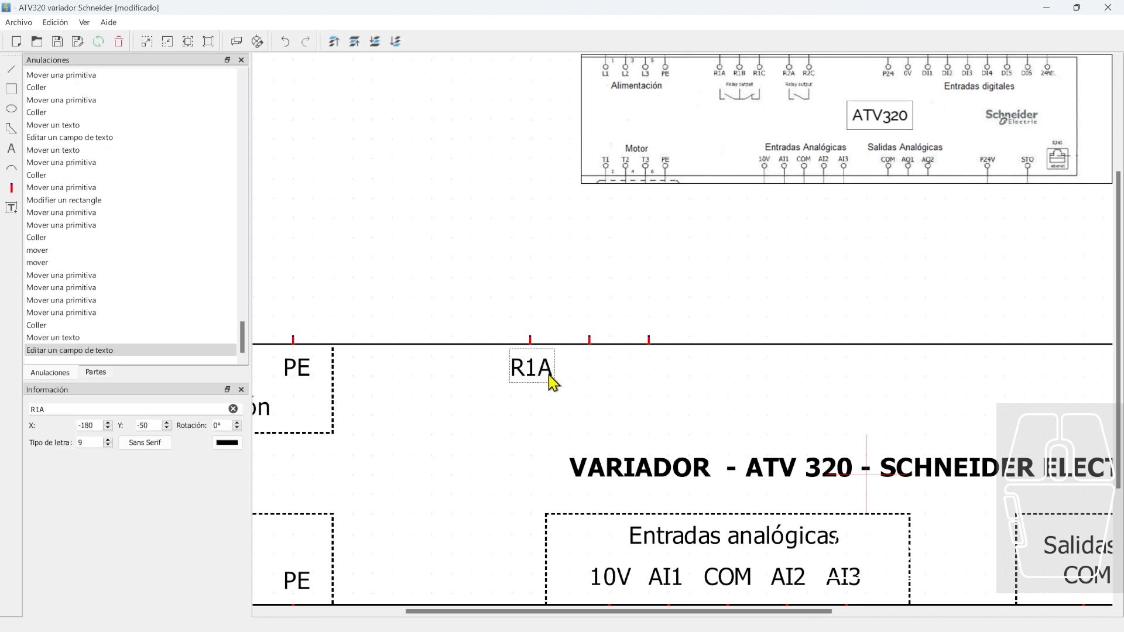
{"action": "key", "text": "ctrl+v"}
{"action": "double_click", "coordinate": [596, 371]}
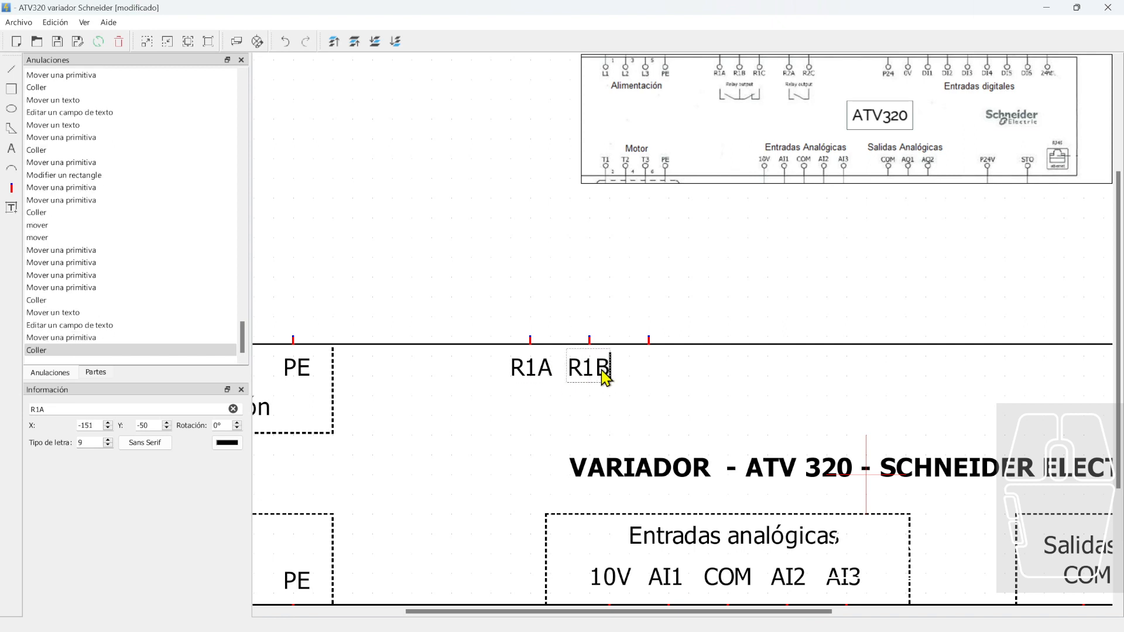
{"action": "left_click", "coordinate": [656, 386]}
Duplicate the R1B label under the third relay terminal, at x -123, y -50, and change its text to "R1C"
{"action": "left_click", "coordinate": [582, 370]}
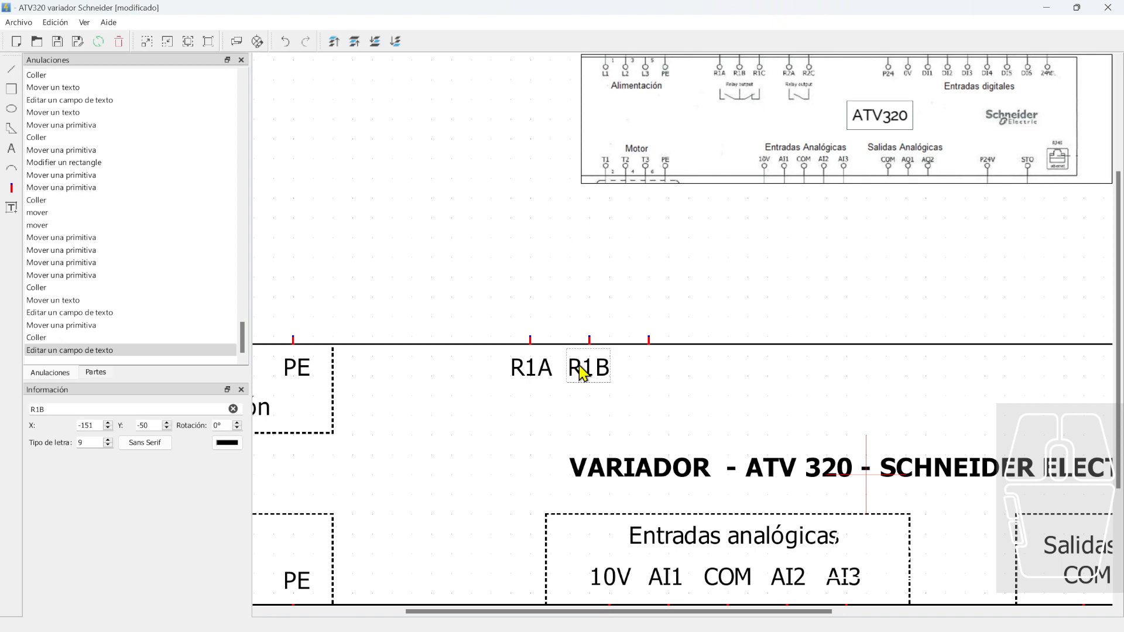
{"action": "key", "text": "ctrl+c"}
{"action": "key", "text": "ctrl+v"}
{"action": "double_click", "coordinate": [651, 373]}
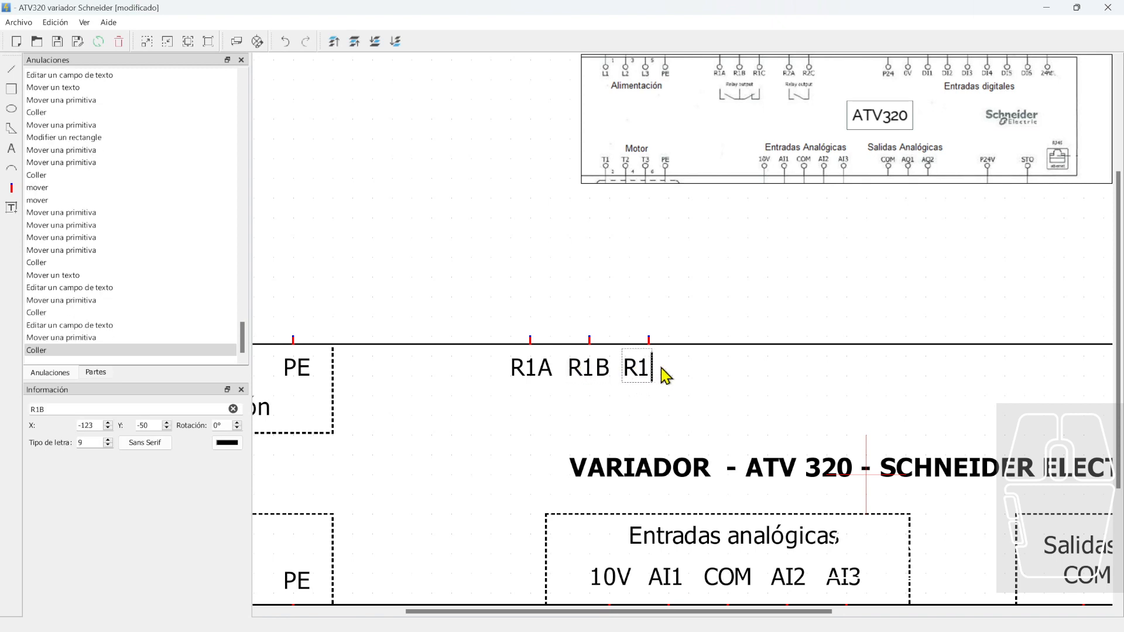
{"action": "left_click", "coordinate": [779, 393]}
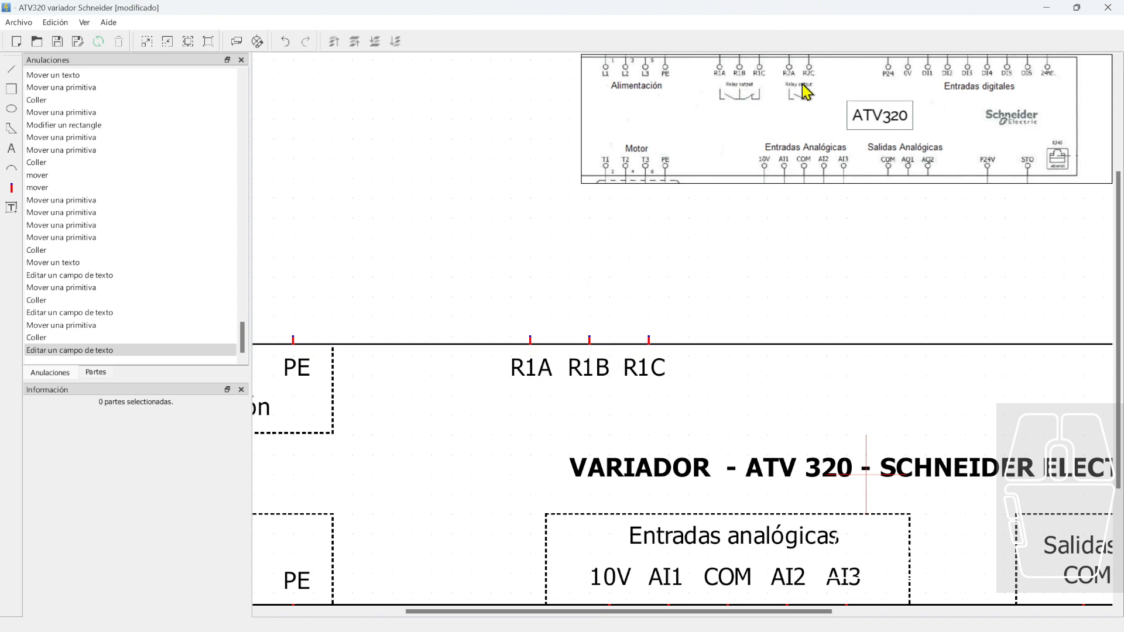
Duplicate the R1A label below the row of relay terminal labels, at x -160, y -30
{"action": "left_click", "coordinate": [540, 375]}
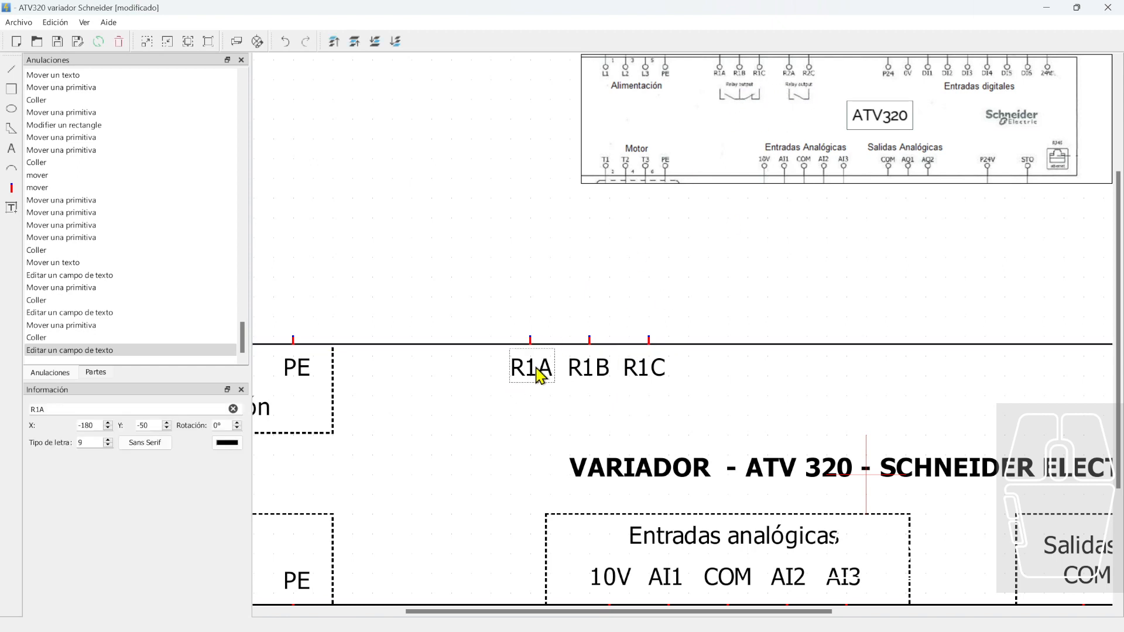
{"action": "key", "text": "ctrl+c"}
{"action": "key", "text": "ctrl+v"}
{"action": "left_click_drag", "start_coordinate": [592, 376], "coordinate": [566, 410]}
{"action": "double_click", "coordinate": [568, 412]}
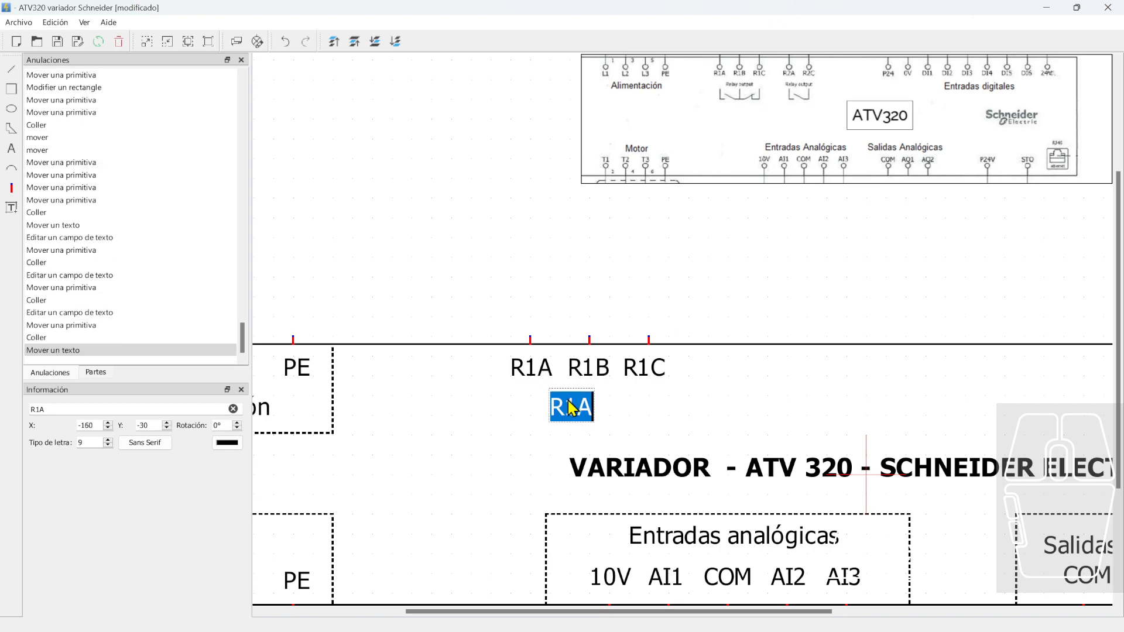
Change the copied label's text to "Relay input" and centre it closely below the R1A, R1B and R1C labels
{"action": "type", "text": "relA"}
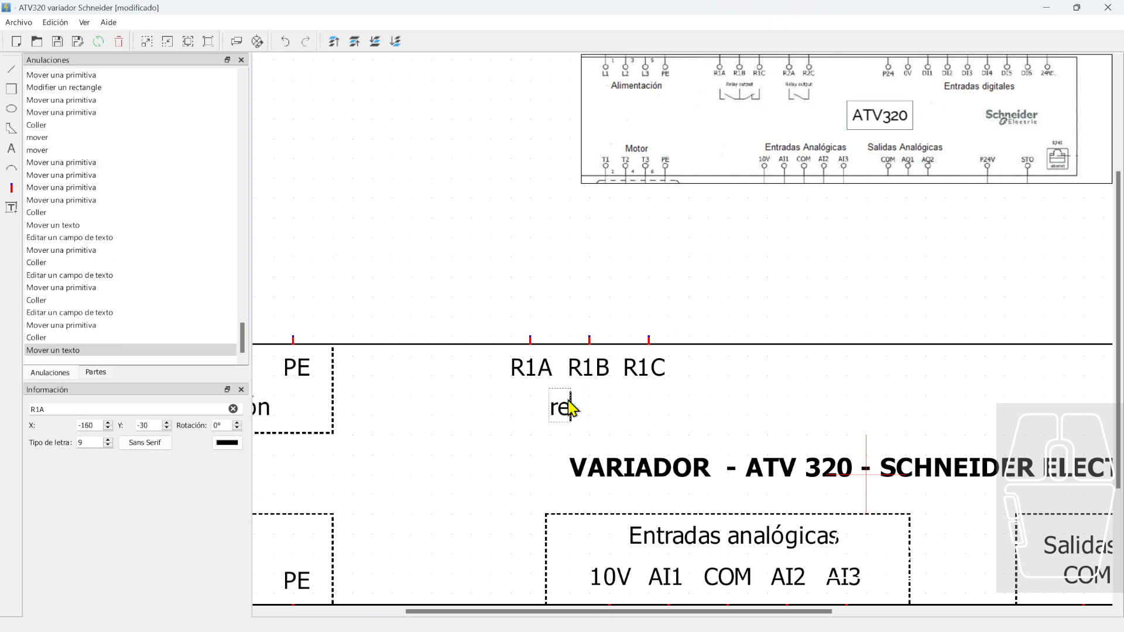
{"action": "key", "text": "BackSpace"}
{"action": "key", "text": "BackSpace"}
{"action": "key", "text": "BackSpace"}
{"action": "type", "text": "Relay in"}
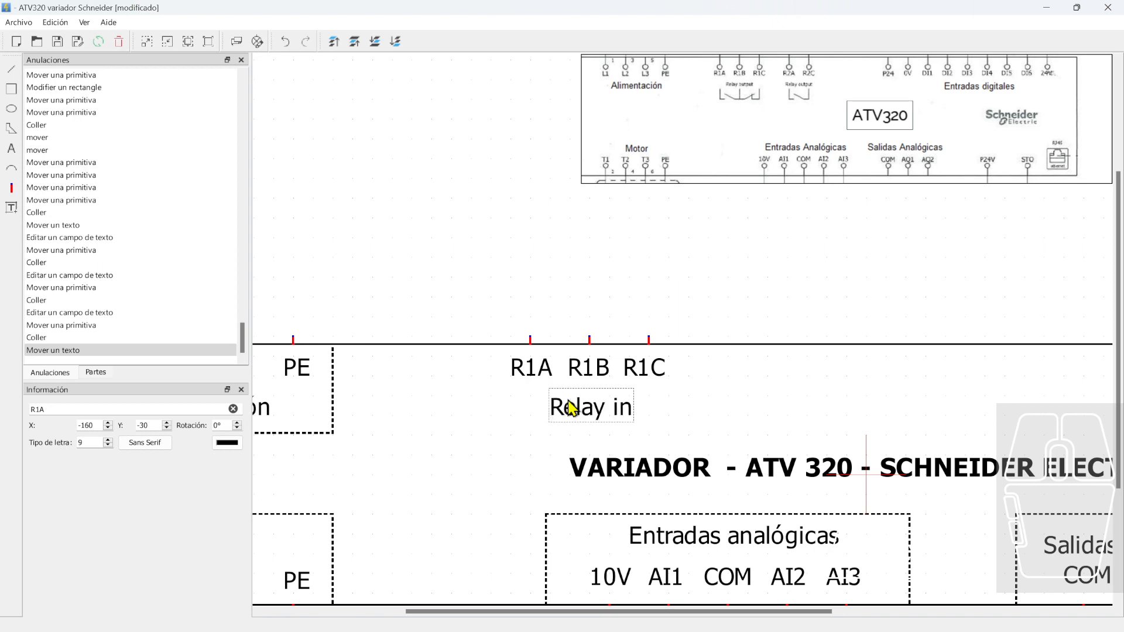
{"action": "type", "text": "put"}
{"action": "left_click", "coordinate": [744, 419]}
{"action": "mouse_move", "coordinate": [602, 409]}
{"action": "left_mouse_down"}
{"action": "mouse_move", "coordinate": [594, 403]}
{"action": "mouse_move", "coordinate": [611, 408]}
{"action": "left_mouse_up"}
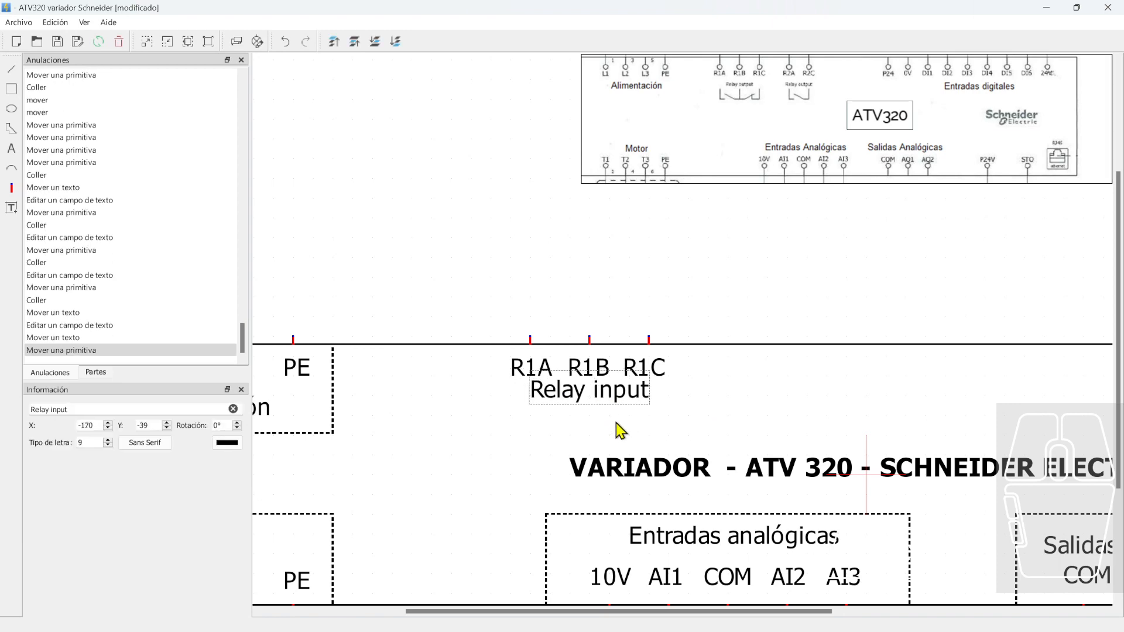
{"action": "left_click", "coordinate": [696, 410]}
Move the "VARIADOR - ATV 320 - SCHNEIDER ELECTRIC" title to the right, above the "Salidas analógicas" group
{"action": "scroll", "coordinate": [704, 414], "scroll_direction": "down", "scroll_amount": 4}
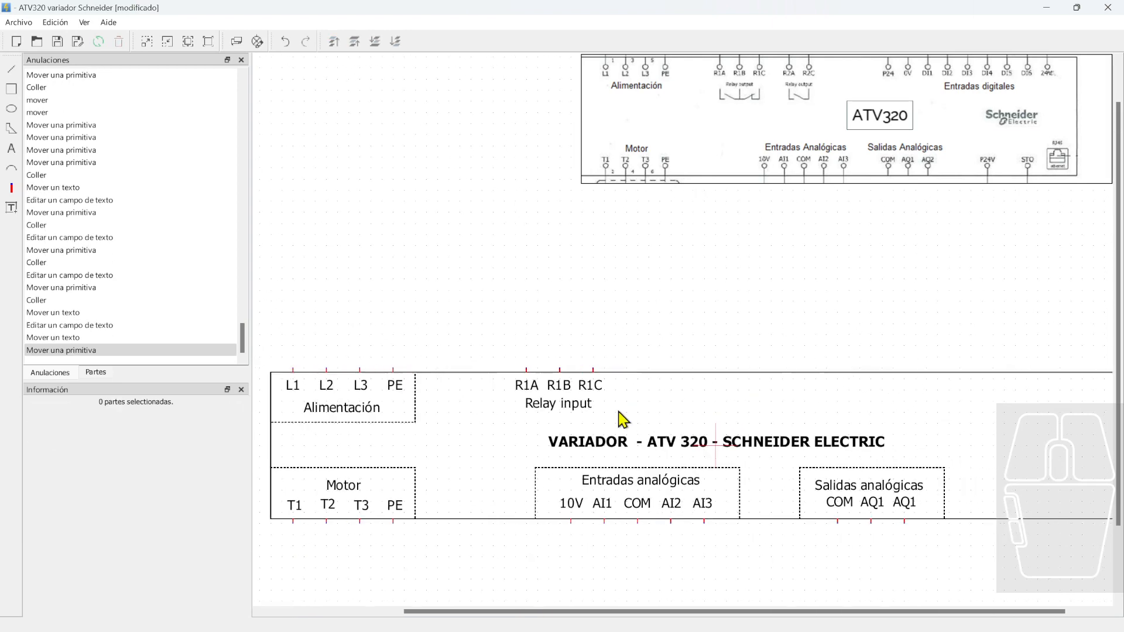
{"action": "scroll", "coordinate": [726, 450], "scroll_direction": "down", "scroll_amount": 1}
{"action": "scroll", "coordinate": [717, 451], "scroll_direction": "up", "scroll_amount": 1}
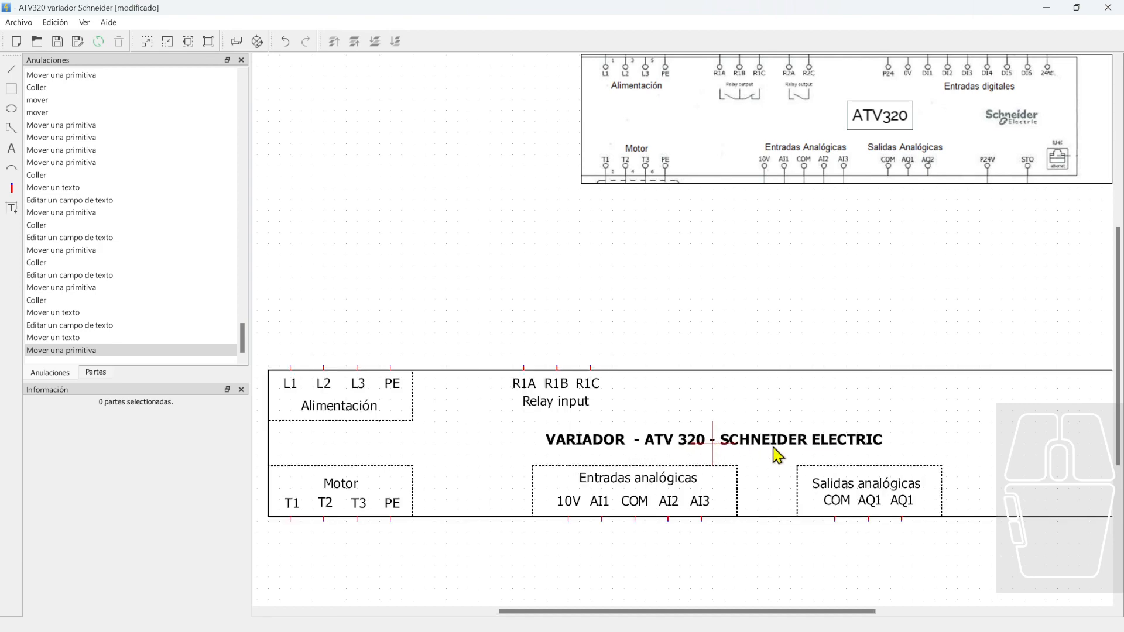
{"action": "scroll", "coordinate": [778, 454], "scroll_direction": "down", "scroll_amount": 1}
{"action": "scroll", "coordinate": [767, 462], "scroll_direction": "up", "scroll_amount": 1}
{"action": "left_click_drag", "start_coordinate": [766, 465], "coordinate": [989, 466]}
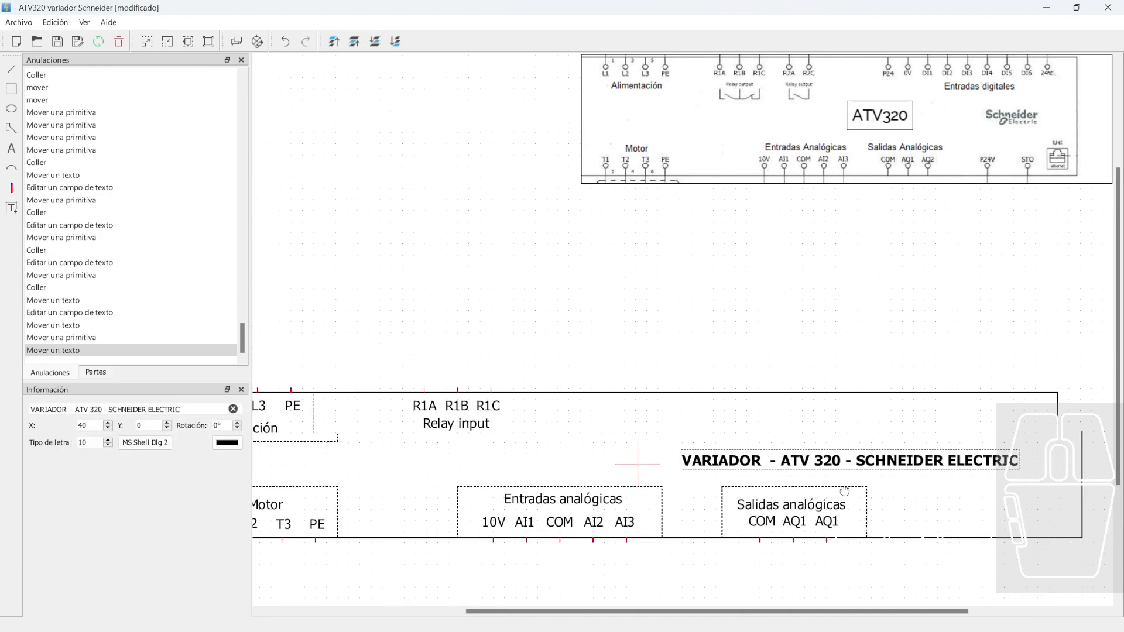
{"action": "left_click_drag", "start_coordinate": [867, 466], "coordinate": [900, 465]}
{"action": "left_click", "coordinate": [847, 387]}
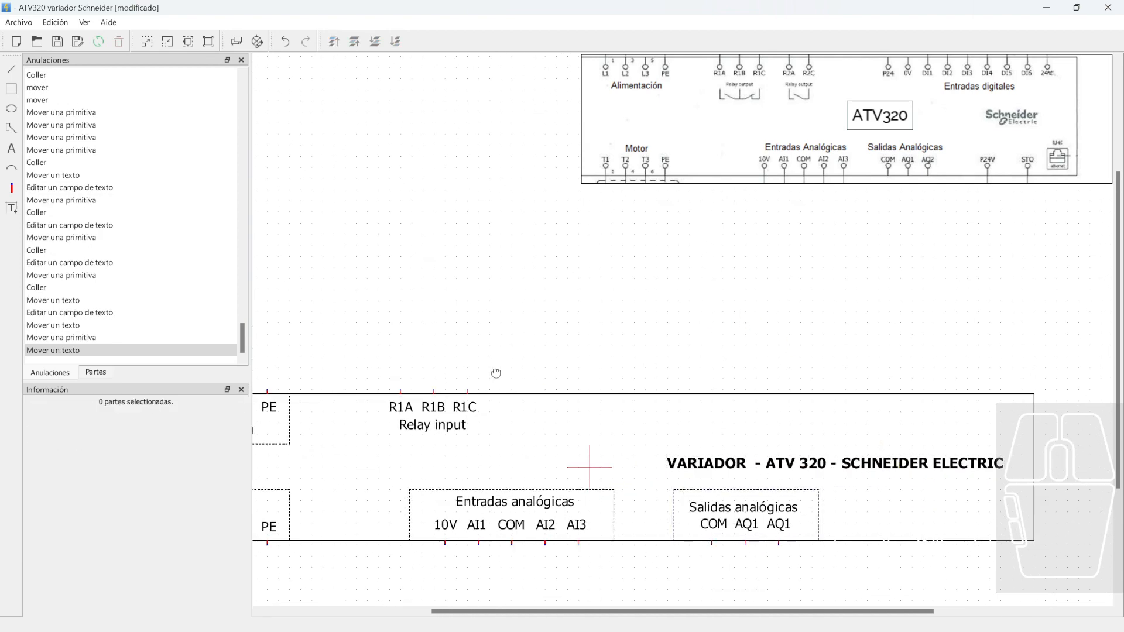
Draw the relay's double contact symbol from straight lines below the "Relay input" heading and select all its lines
{"action": "scroll", "coordinate": [620, 426], "scroll_direction": "up", "scroll_amount": 4}
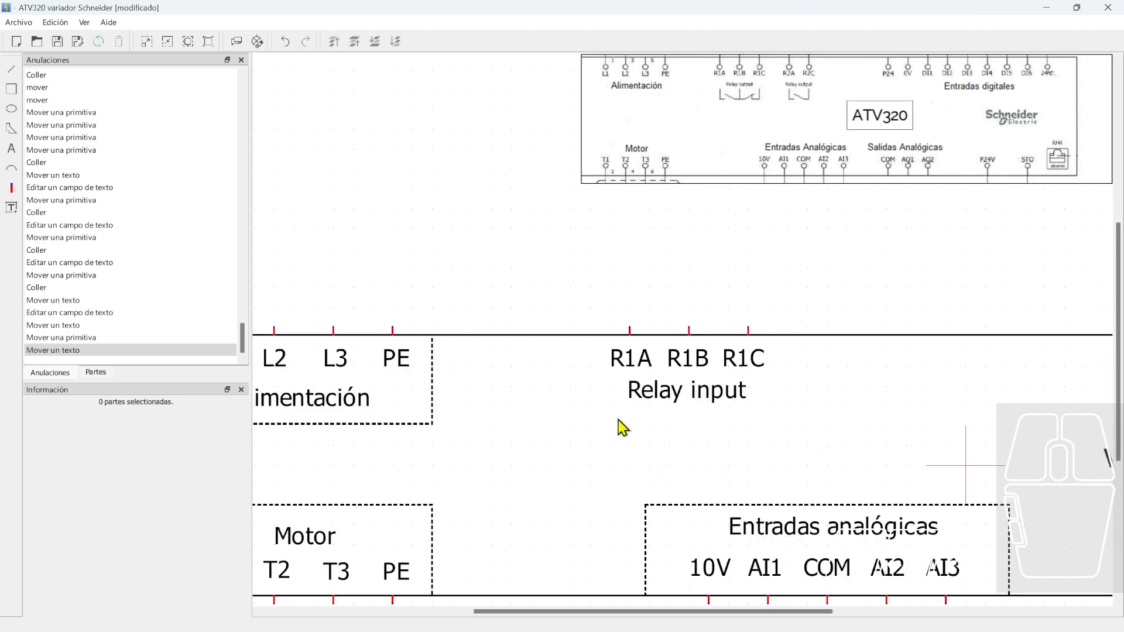
{"action": "left_click", "coordinate": [11, 68]}
{"action": "scroll", "coordinate": [579, 422], "scroll_direction": "up", "scroll_amount": 1}
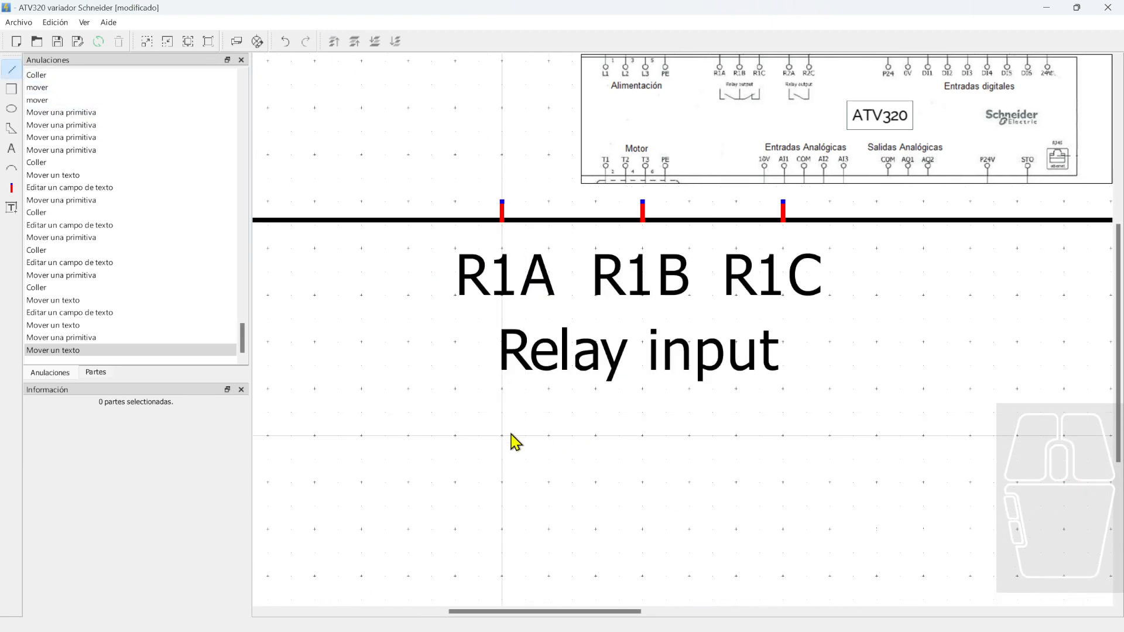
{"action": "mouse_move", "coordinate": [505, 438]}
{"action": "left_mouse_down"}
{"action": "mouse_move", "coordinate": [511, 507]}
{"action": "mouse_move", "coordinate": [535, 482]}
{"action": "mouse_move", "coordinate": [690, 468]}
{"action": "mouse_move", "coordinate": [669, 467]}
{"action": "mouse_move", "coordinate": [690, 483]}
{"action": "left_mouse_up"}
{"action": "left_click_drag", "start_coordinate": [691, 436], "coordinate": [631, 471]}
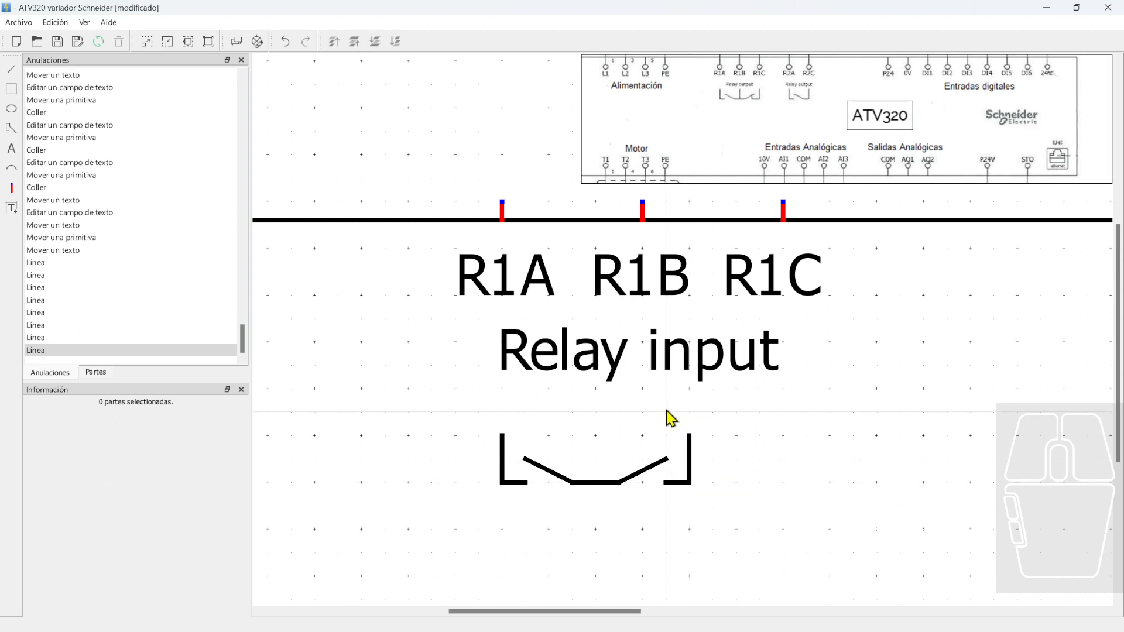
{"action": "left_click_drag", "start_coordinate": [602, 486], "coordinate": [602, 442]}
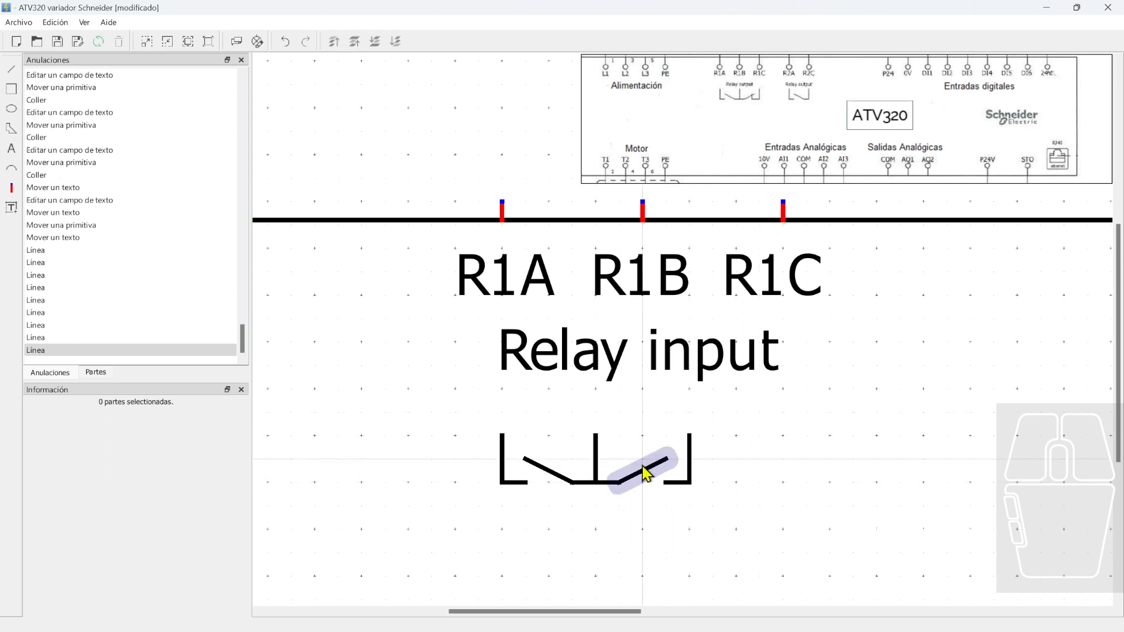
{"action": "left_click_drag", "start_coordinate": [447, 407], "coordinate": [727, 507]}
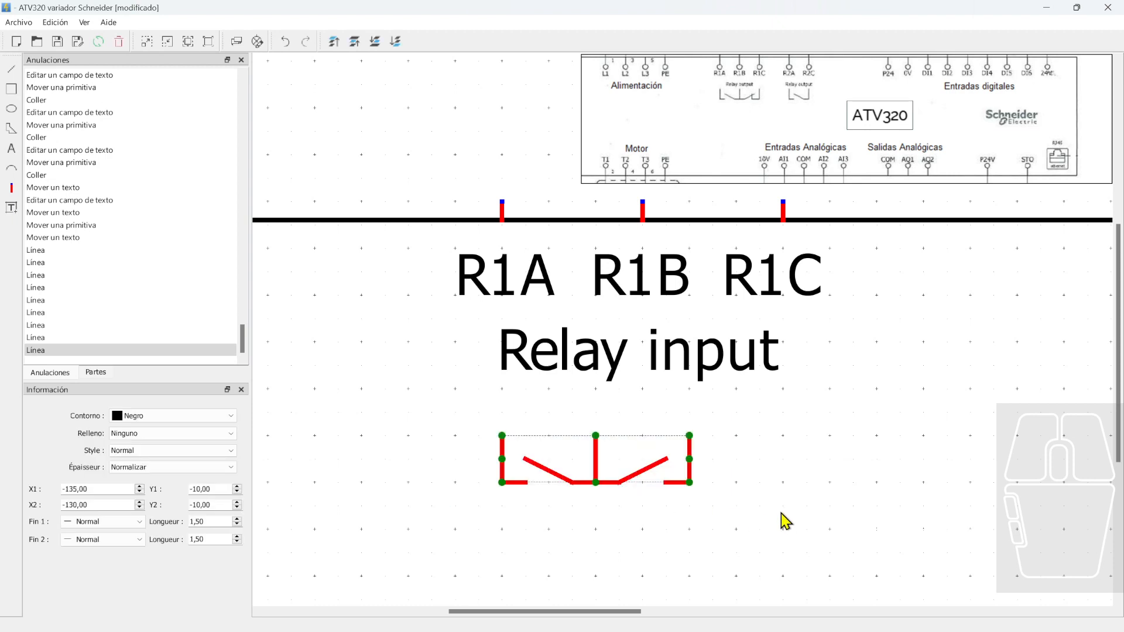
Shift the selected relay contact symbol 10 units horizontally so its central line sits under R1B
{"action": "key", "text": "Right"}
{"action": "key", "text": "Right"}
{"action": "key", "text": "Right"}
{"action": "key", "text": "Right"}
{"action": "key", "text": "Right"}
{"action": "key", "text": "Right"}
{"action": "key", "text": "Right"}
{"action": "key", "text": "Right"}
{"action": "key", "text": "Right"}
{"action": "key", "text": "Right"}
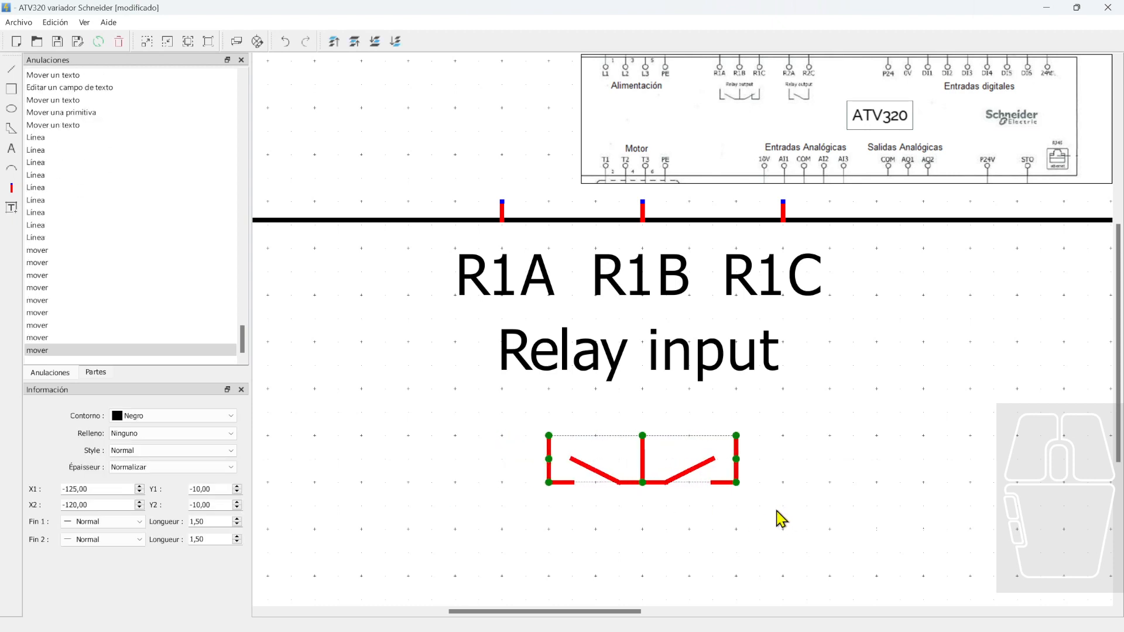
Move the "Relay input" label down to Y -25, just above the relay contact symbol
{"action": "left_click", "coordinate": [716, 372]}
{"action": "left_click_drag", "start_coordinate": [718, 366], "coordinate": [722, 404]}
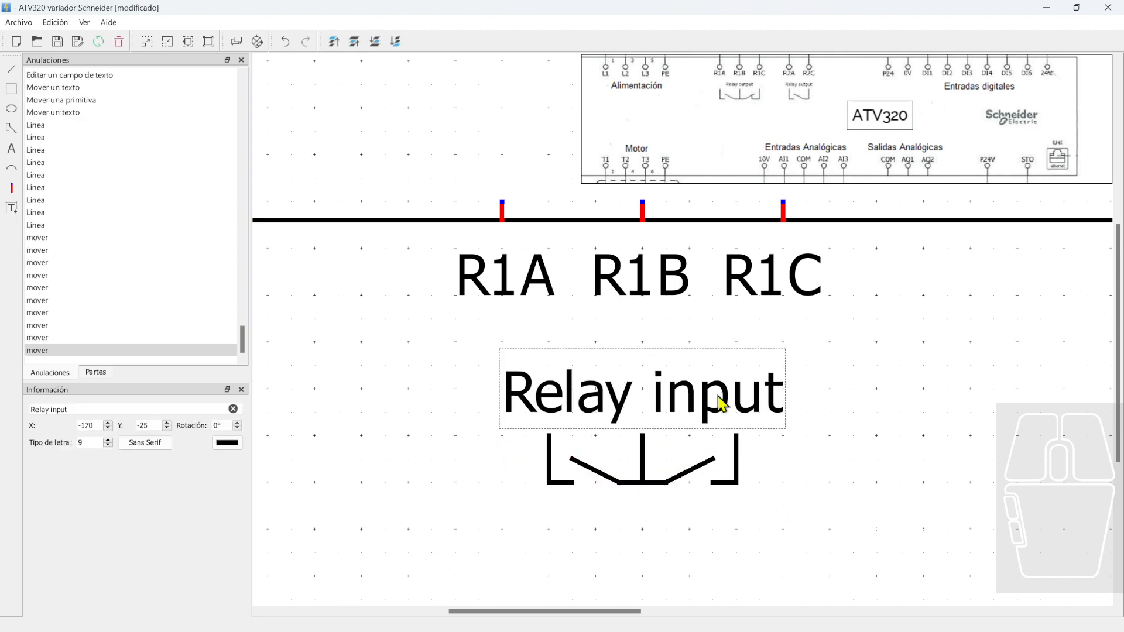
{"action": "left_click", "coordinate": [865, 419]}
{"action": "scroll", "coordinate": [865, 419], "scroll_direction": "down", "scroll_amount": 5}
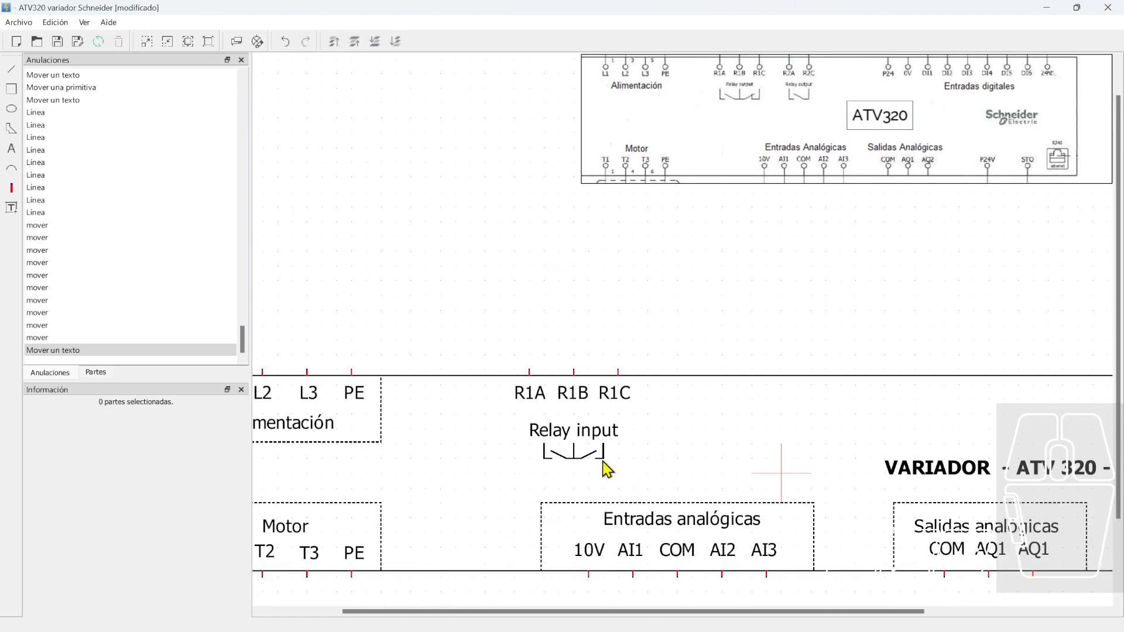
Draw a short vertical line up from the free end of the relay symbol's R1C-side foot to meet the slanted contact
{"action": "scroll", "coordinate": [590, 502], "scroll_direction": "up", "scroll_amount": 5}
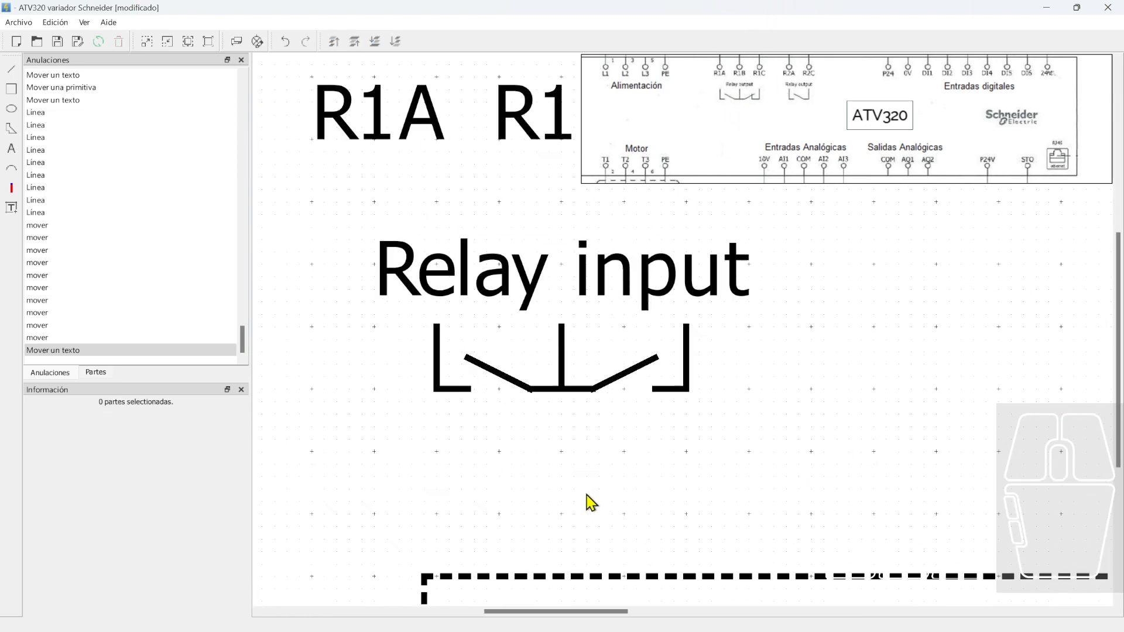
{"action": "left_click", "coordinate": [11, 69]}
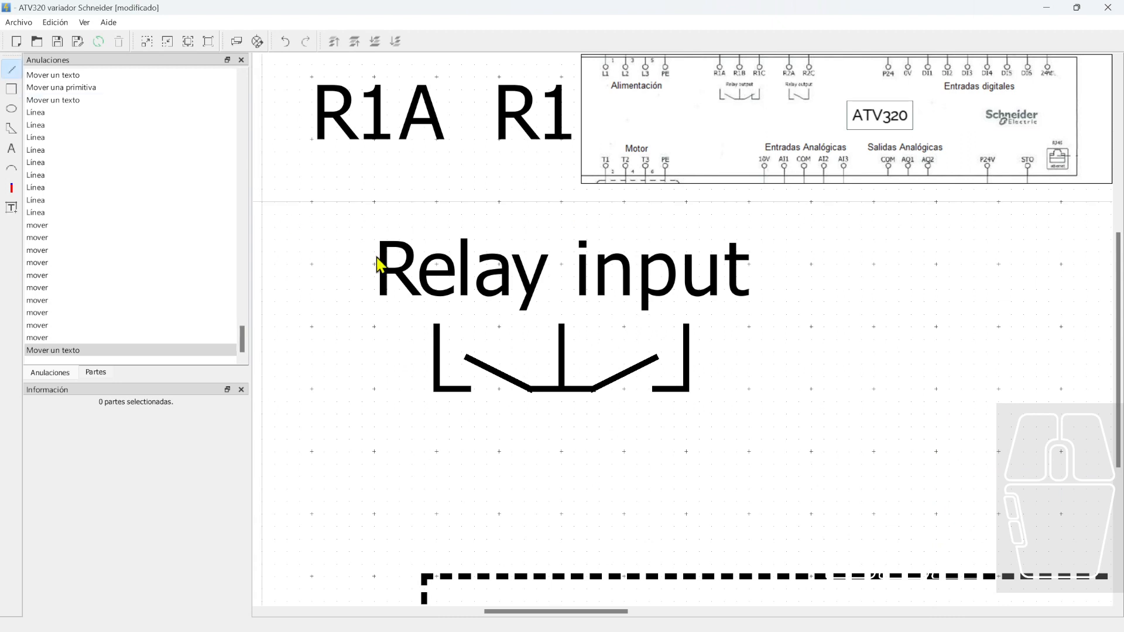
{"action": "left_click_drag", "start_coordinate": [651, 386], "coordinate": [648, 352]}
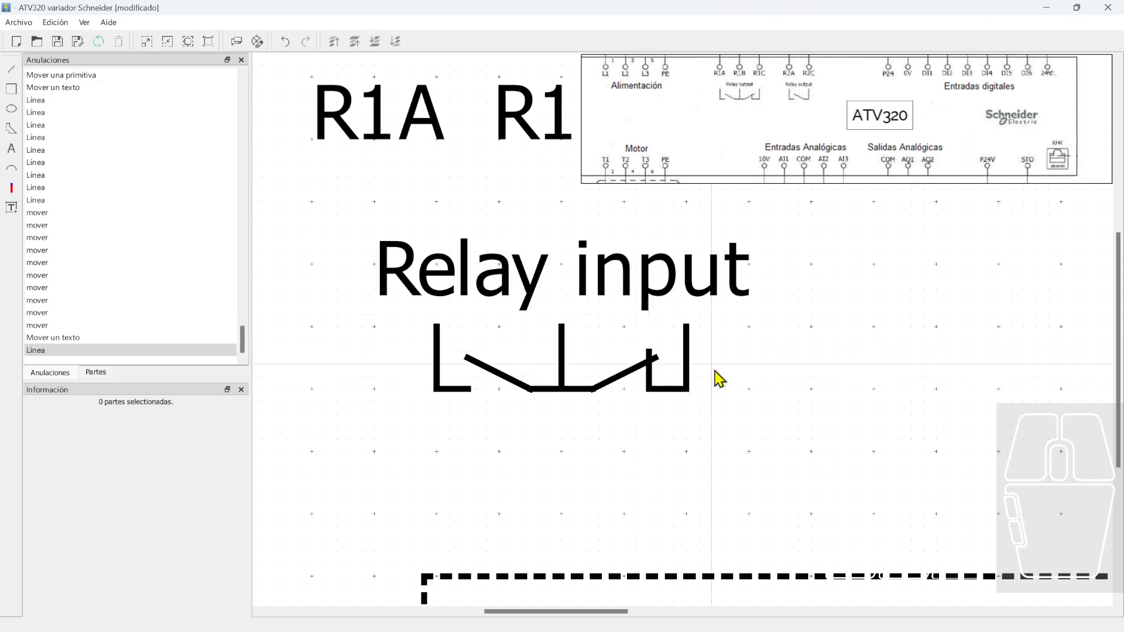
{"action": "scroll", "coordinate": [717, 389], "scroll_direction": "down", "scroll_amount": 3}
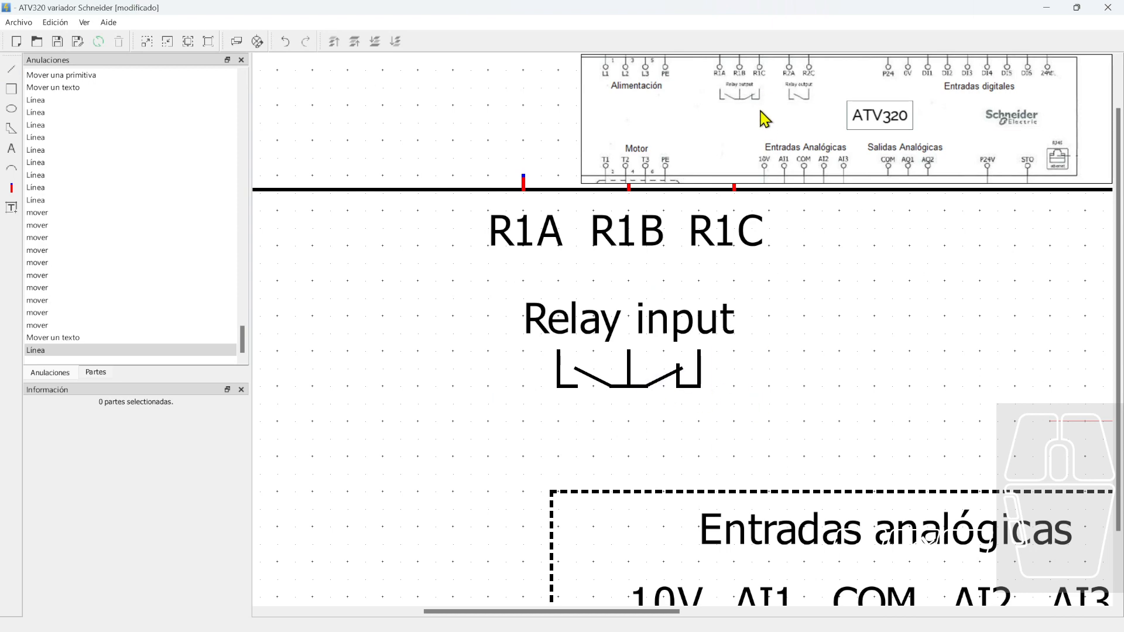
{"action": "scroll", "coordinate": [831, 381], "scroll_direction": "down", "scroll_amount": 1}
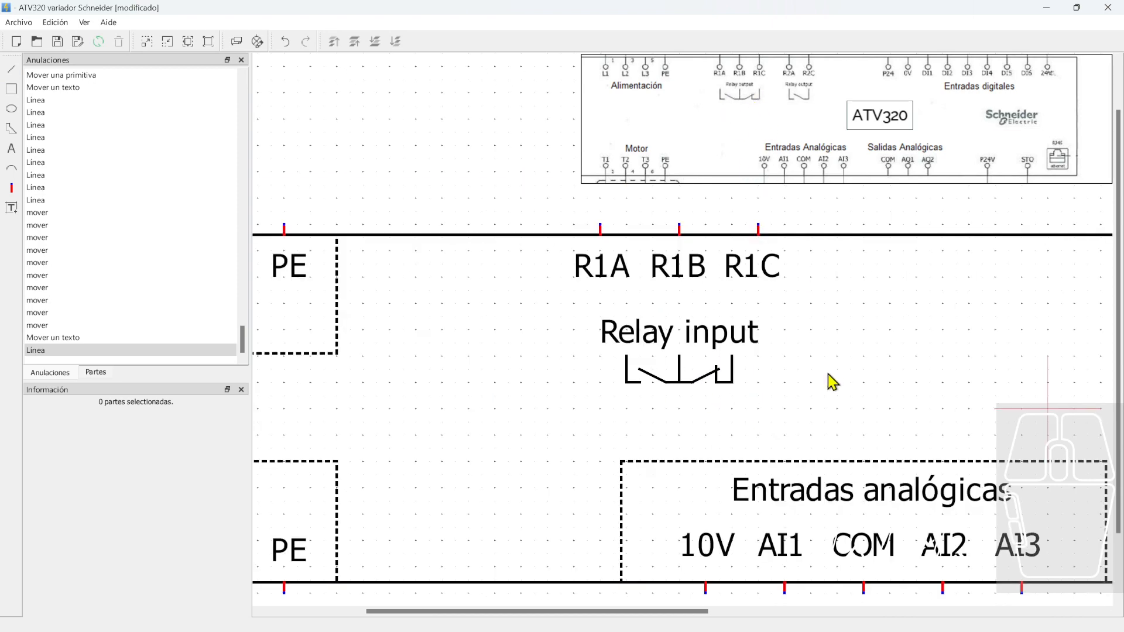
Duplicate the "Relay input" label and place the copy beside it at X -75, Y -25
{"action": "middle_click_drag", "start_coordinate": [831, 382], "coordinate": [639, 421]}
{"action": "left_click", "coordinate": [561, 404]}
{"action": "left_click", "coordinate": [561, 404]}
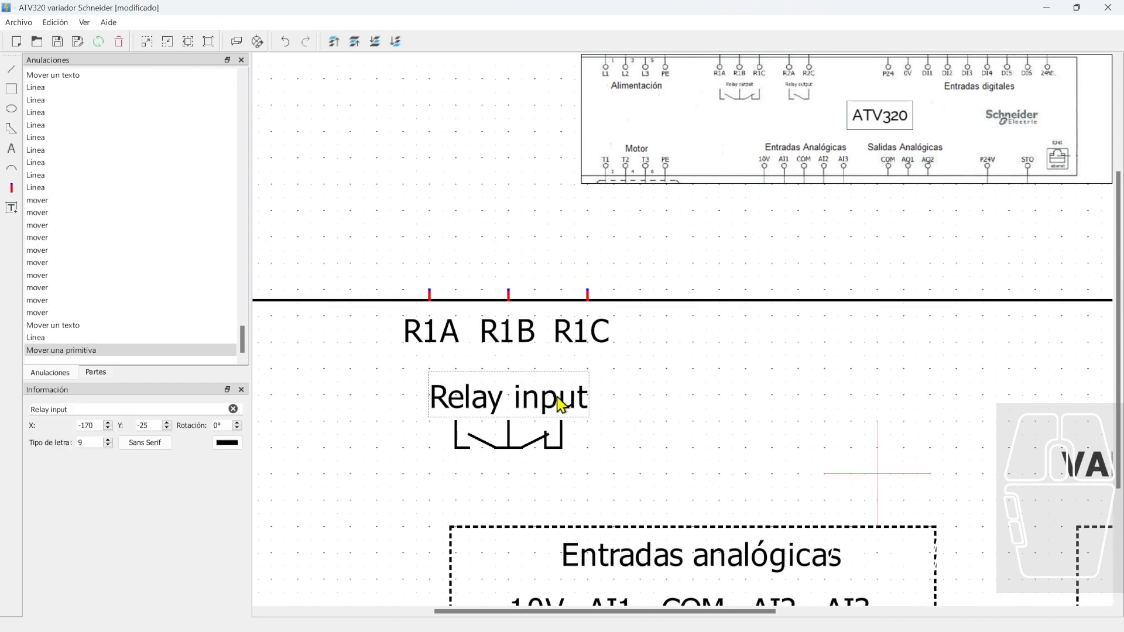
{"action": "type", "text": "Relay input"}
{"action": "left_click_drag", "start_coordinate": [693, 409], "coordinate": [765, 409]}
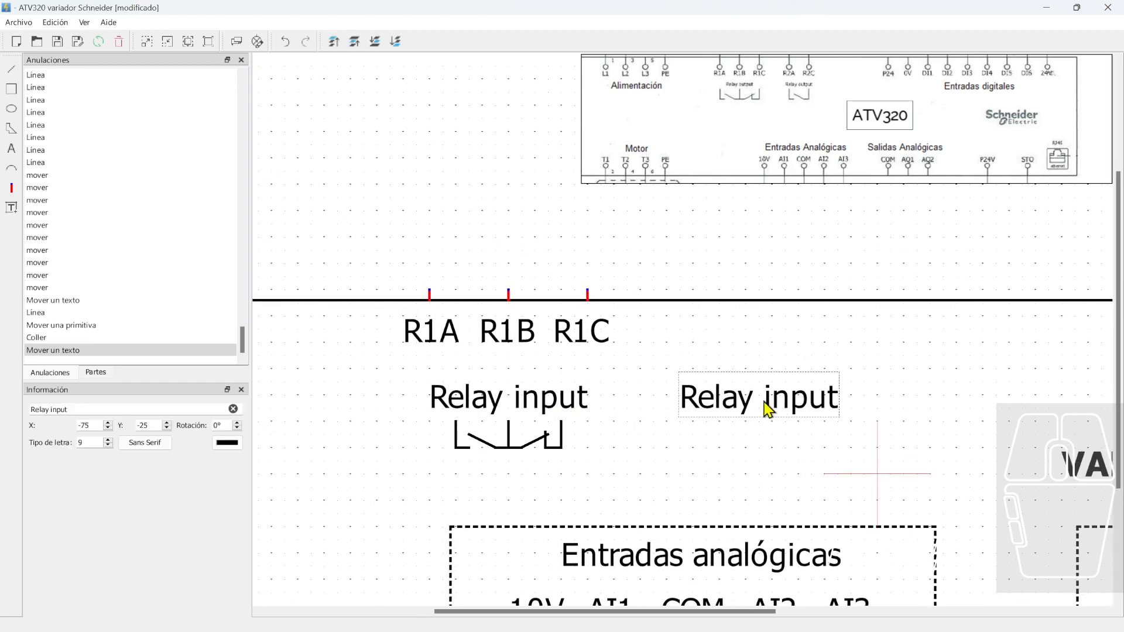
Change the text of the copied relay label to "Relay output"
{"action": "double_click", "coordinate": [802, 410]}
{"action": "key", "text": "BackSpace"}
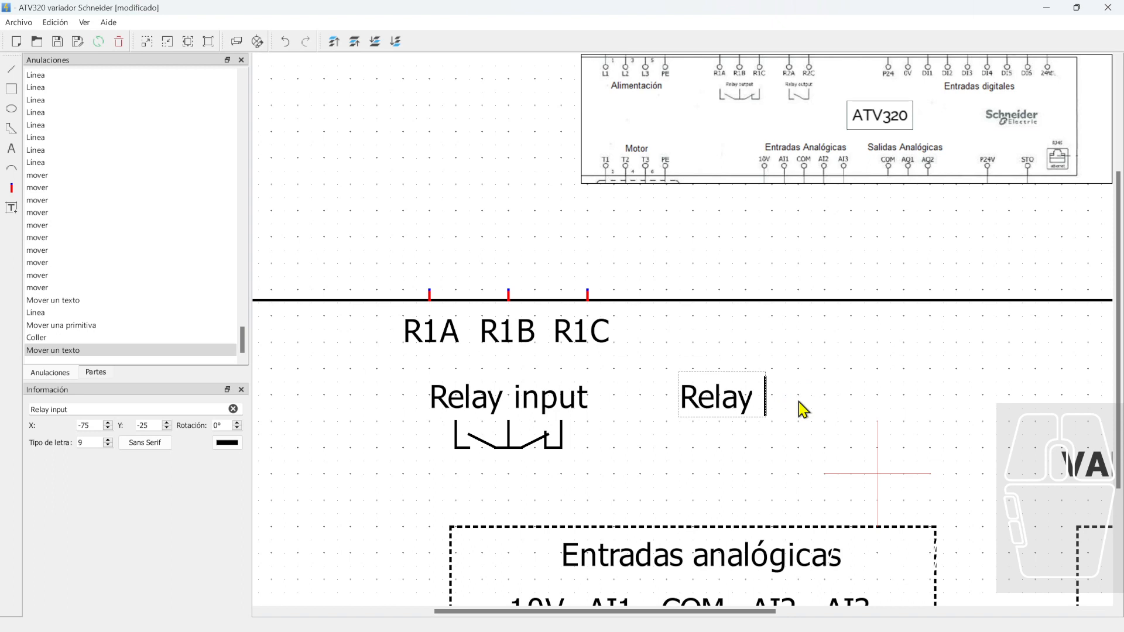
{"action": "type", "text": "outpu"}
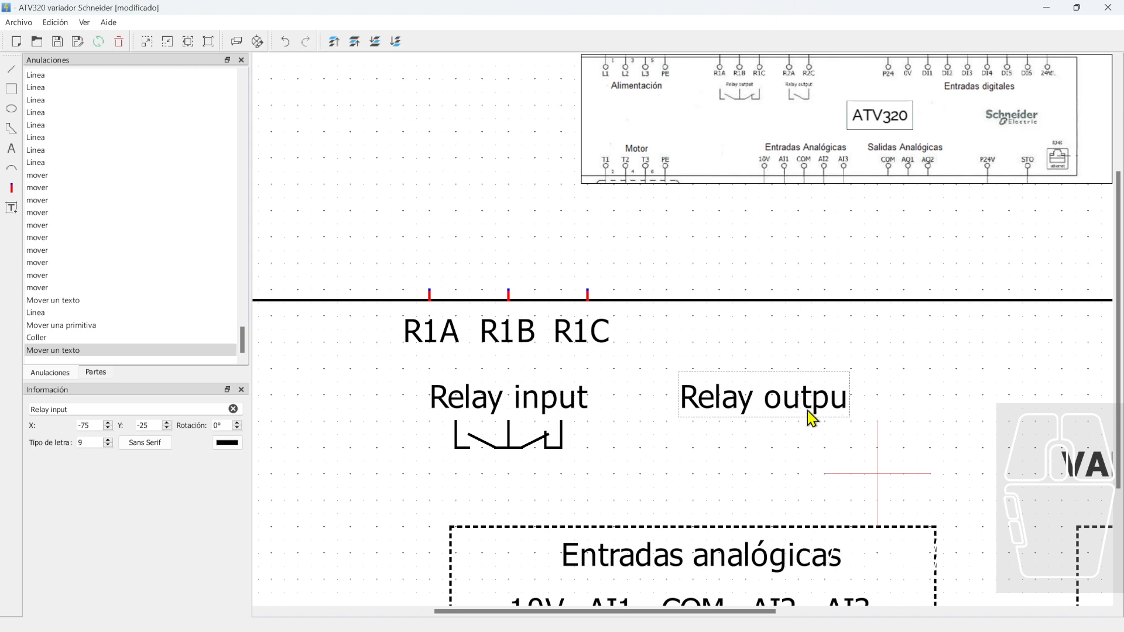
{"action": "type", "text": "t"}
{"action": "left_click", "coordinate": [829, 448]}
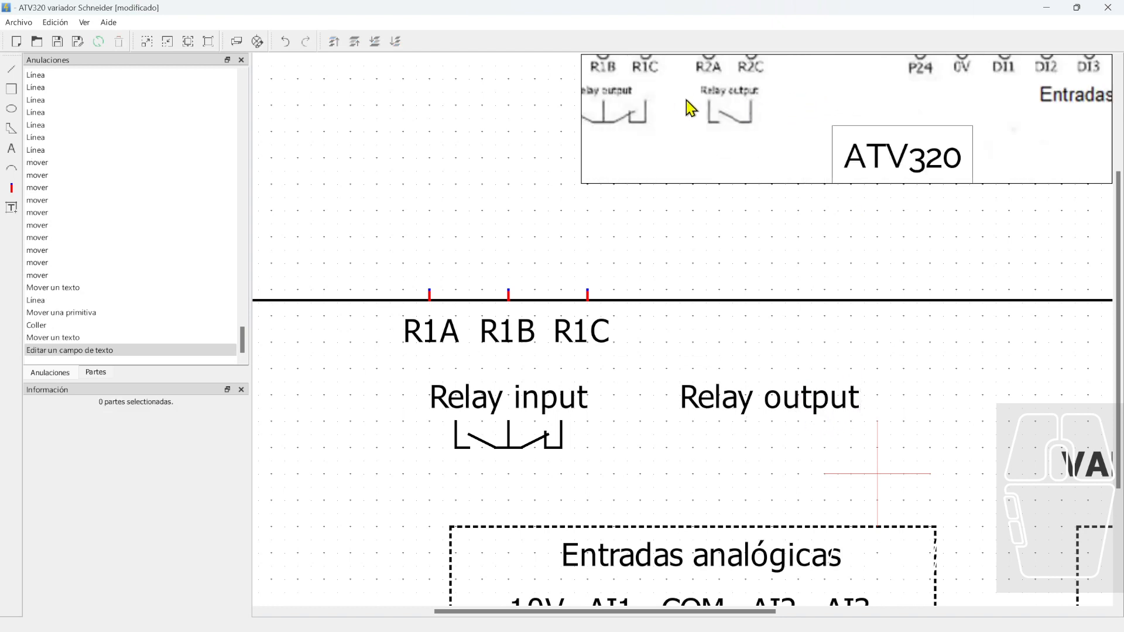
{"action": "left_click", "coordinate": [755, 120]}
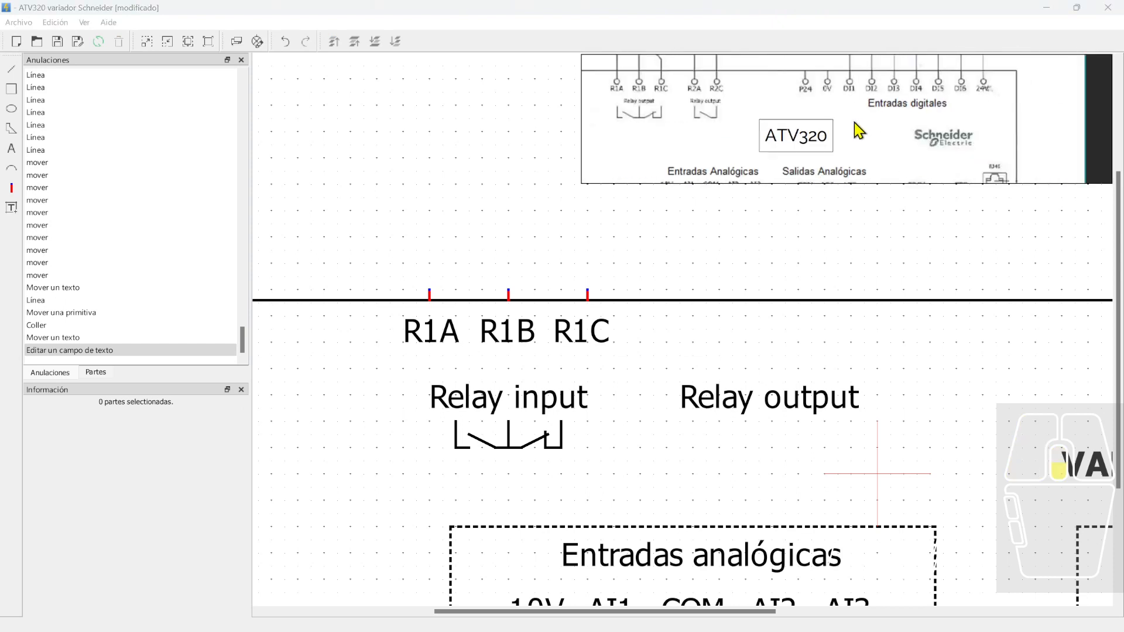
{"action": "scroll", "coordinate": [893, 113], "scroll_direction": "down", "scroll_amount": 4}
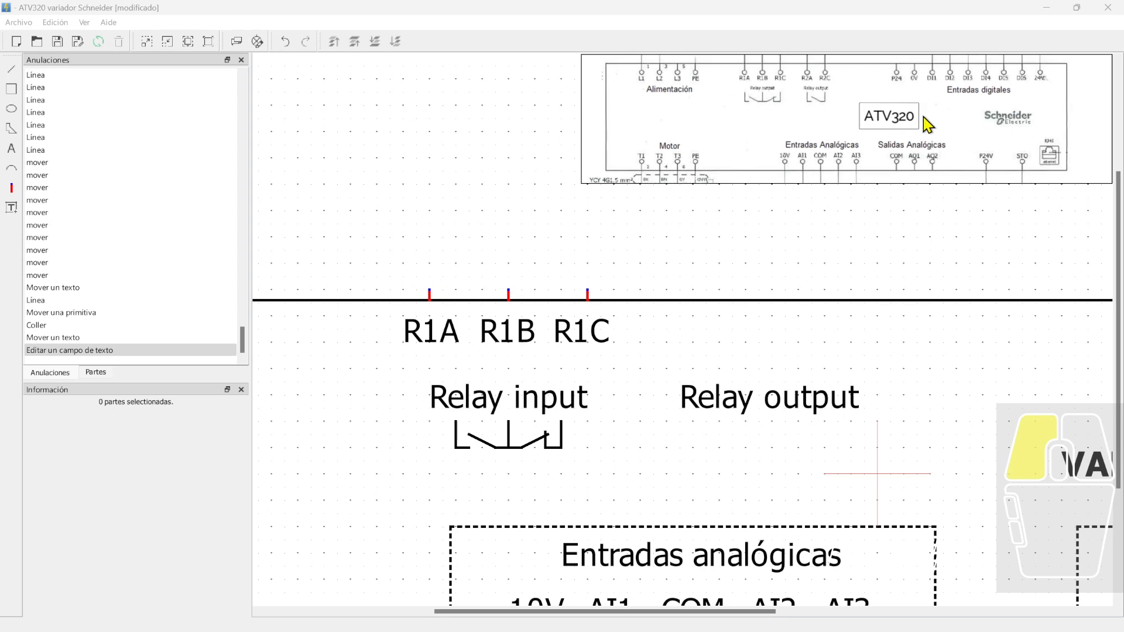
{"action": "left_click", "coordinate": [935, 345]}
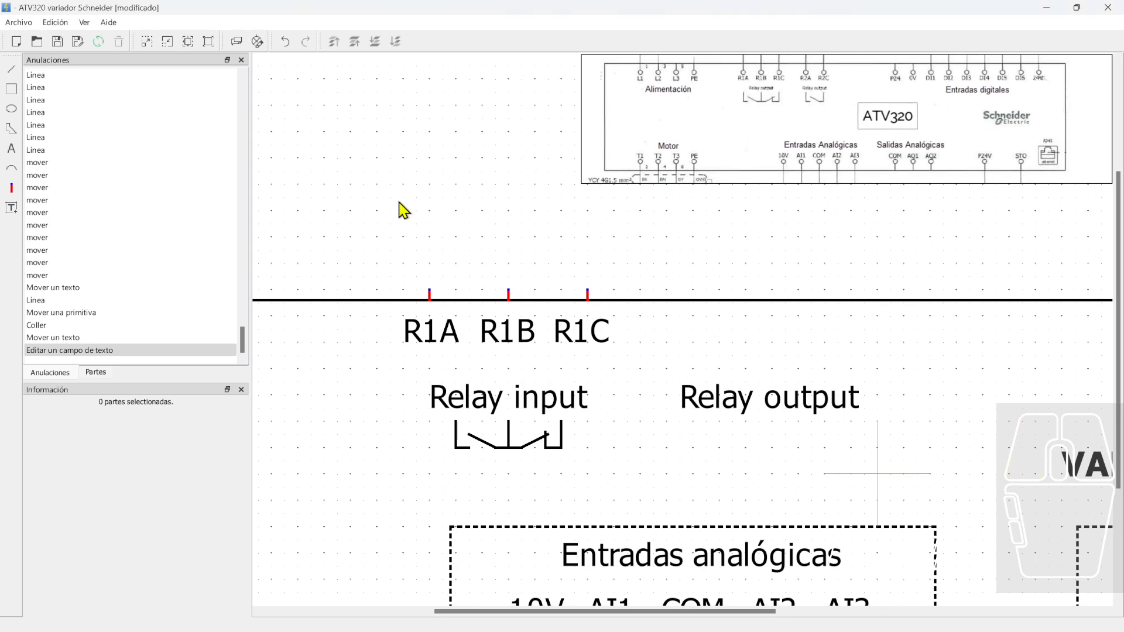
{"action": "left_click_drag", "start_coordinate": [388, 247], "coordinate": [651, 353]}
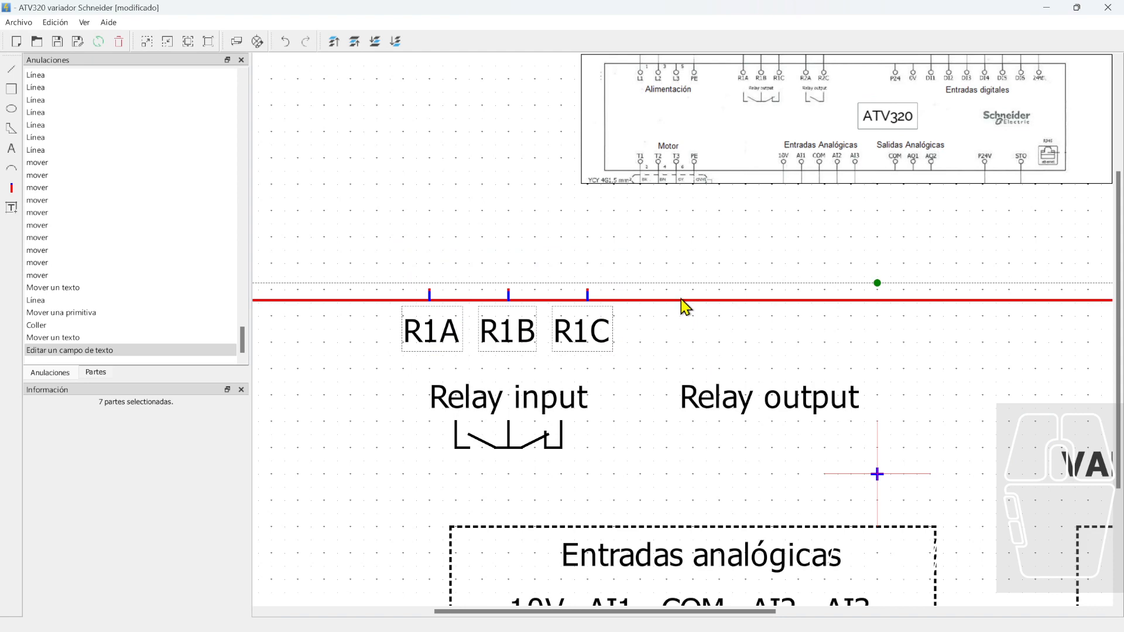
{"action": "scroll", "coordinate": [685, 305], "scroll_direction": "down", "scroll_amount": 5}
{"action": "left_click", "coordinate": [610, 229]}
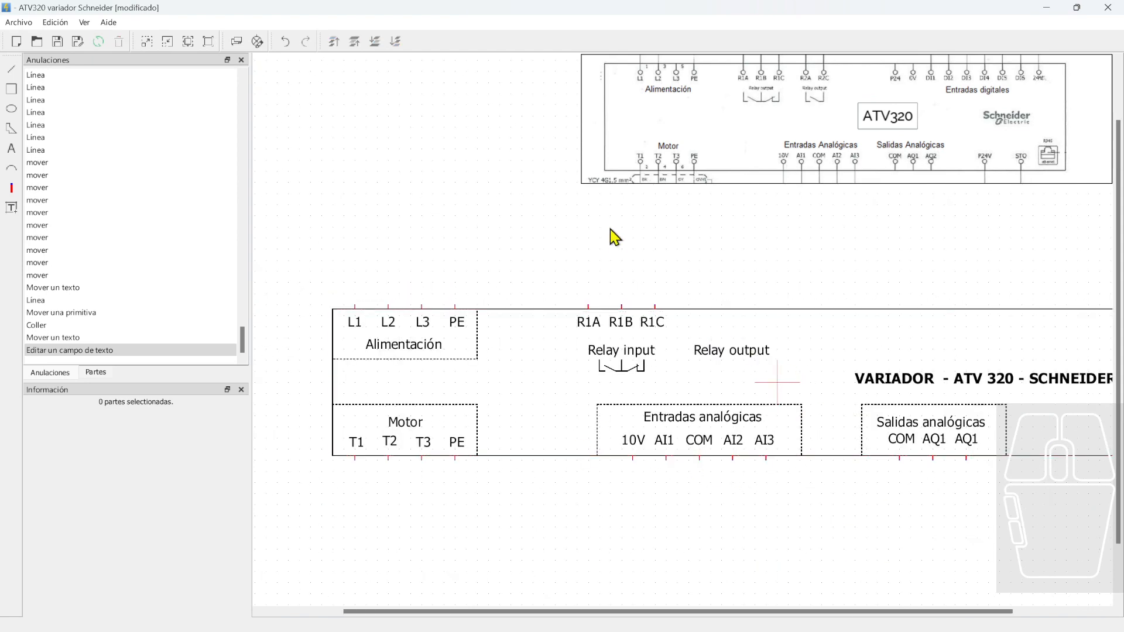
{"action": "left_click_drag", "start_coordinate": [564, 256], "coordinate": [686, 346]}
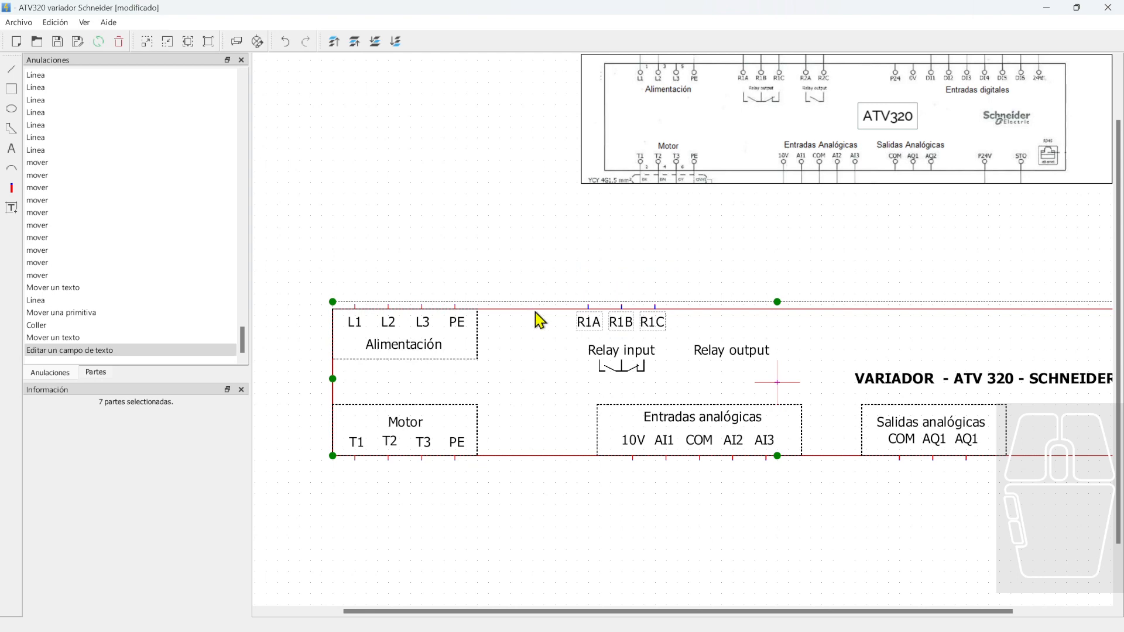
Duplicate the R1A, R1B and R1C labels and place the copies above the "Relay output" label
{"action": "left_click", "coordinate": [622, 321]}
{"action": "scroll", "coordinate": [611, 327], "scroll_direction": "up", "scroll_amount": 3}
{"action": "left_click_drag", "start_coordinate": [518, 337], "coordinate": [833, 339]}
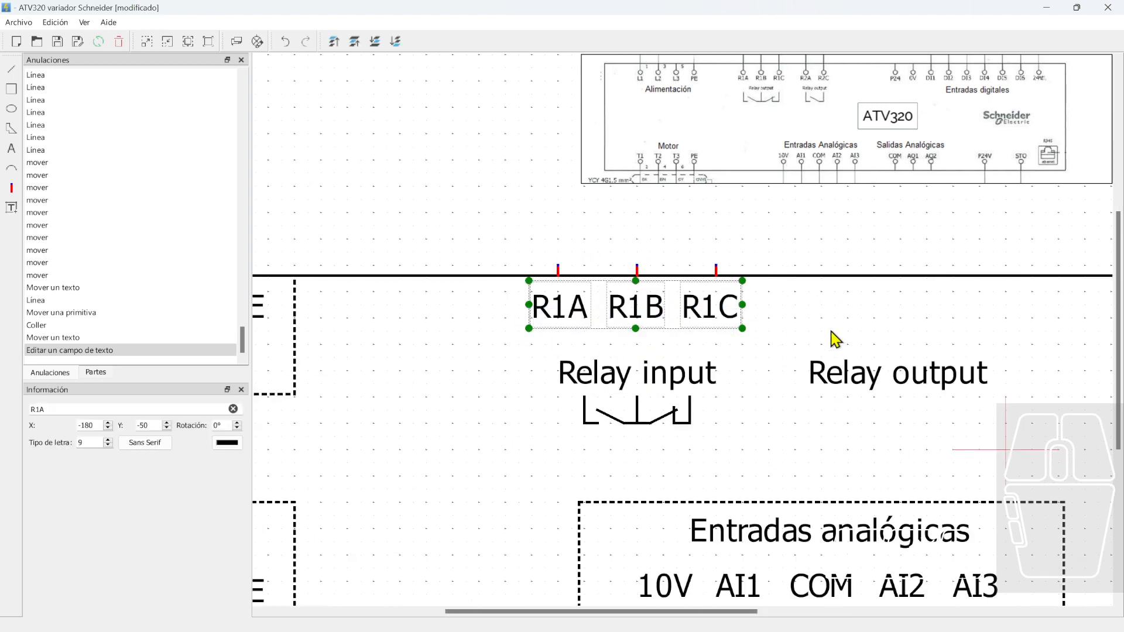
{"action": "middle_click_drag", "start_coordinate": [833, 339], "coordinate": [746, 369]}
{"action": "key", "text": "ctrl+v"}
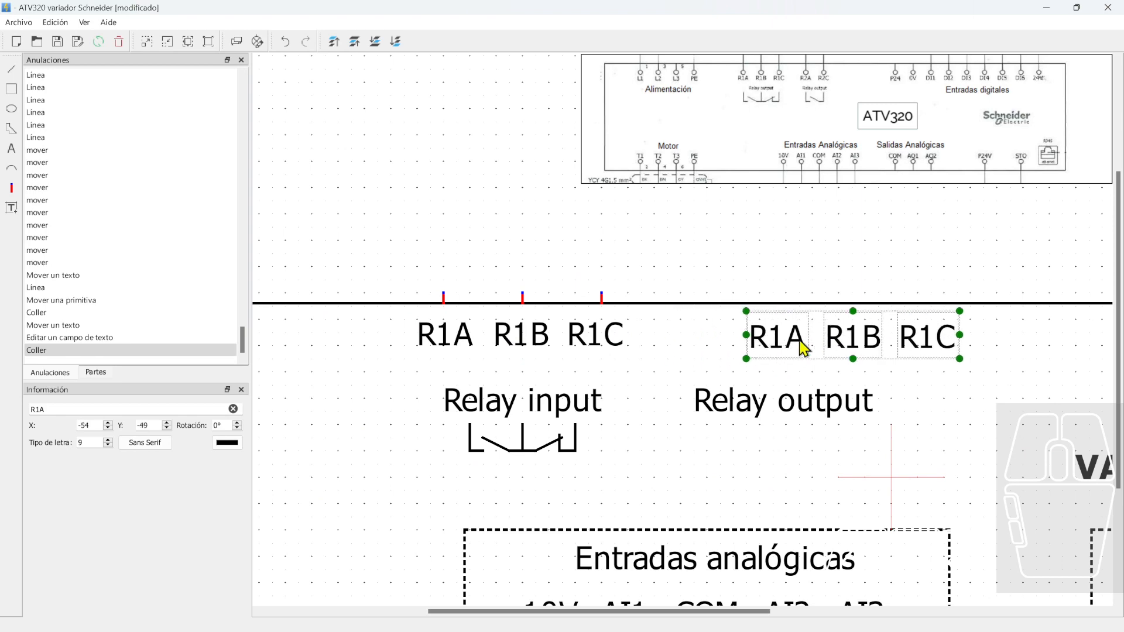
{"action": "left_click_drag", "start_coordinate": [726, 344], "coordinate": [741, 342]}
{"action": "left_click", "coordinate": [411, 245]}
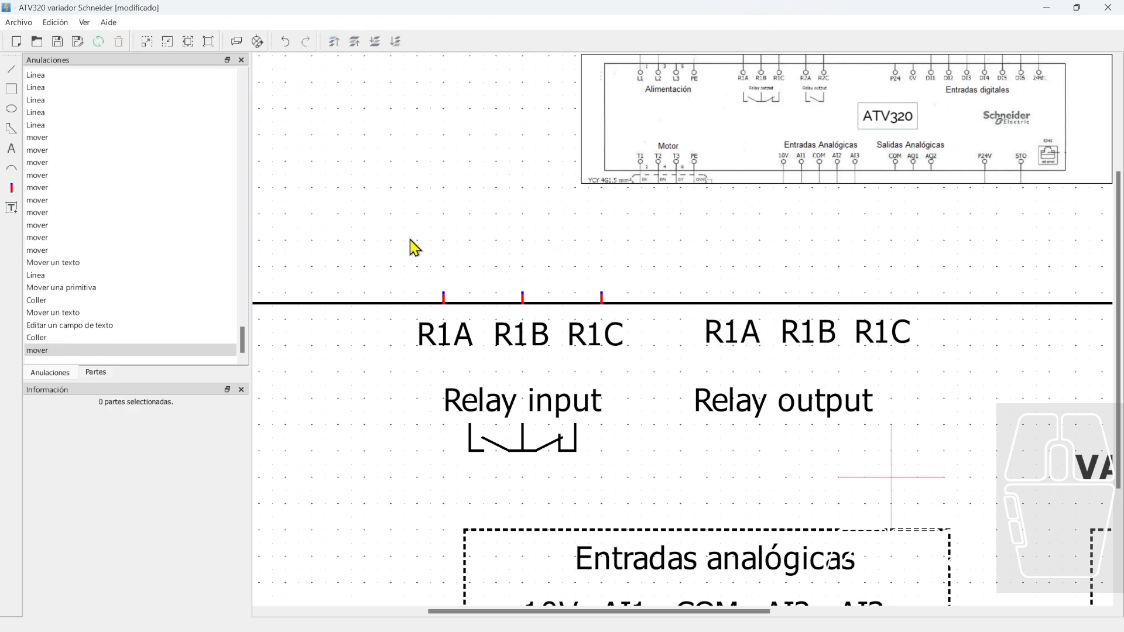
Duplicate the three terminals above R1A, R1B and R1C and move the copies over the second label group
{"action": "left_click_drag", "start_coordinate": [410, 239], "coordinate": [655, 299]}
{"action": "key", "text": "ctrl+c"}
{"action": "key", "text": "ctrl+v"}
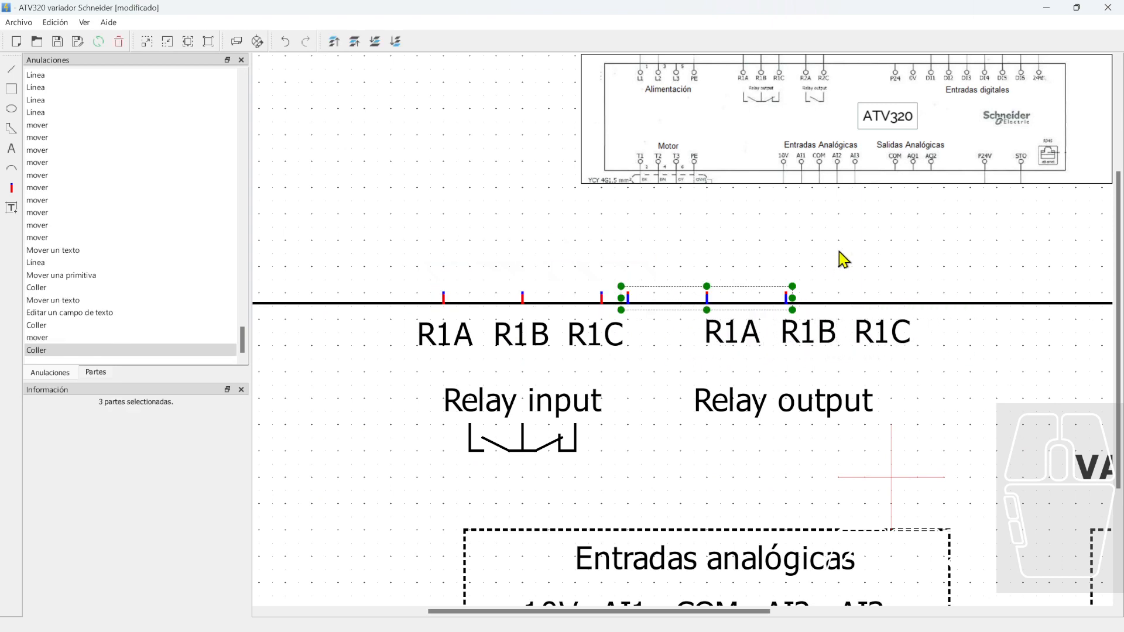
{"action": "middle_click_drag", "start_coordinate": [843, 259], "coordinate": [597, 280]}
{"action": "left_click_drag", "start_coordinate": [542, 329], "coordinate": [655, 322]}
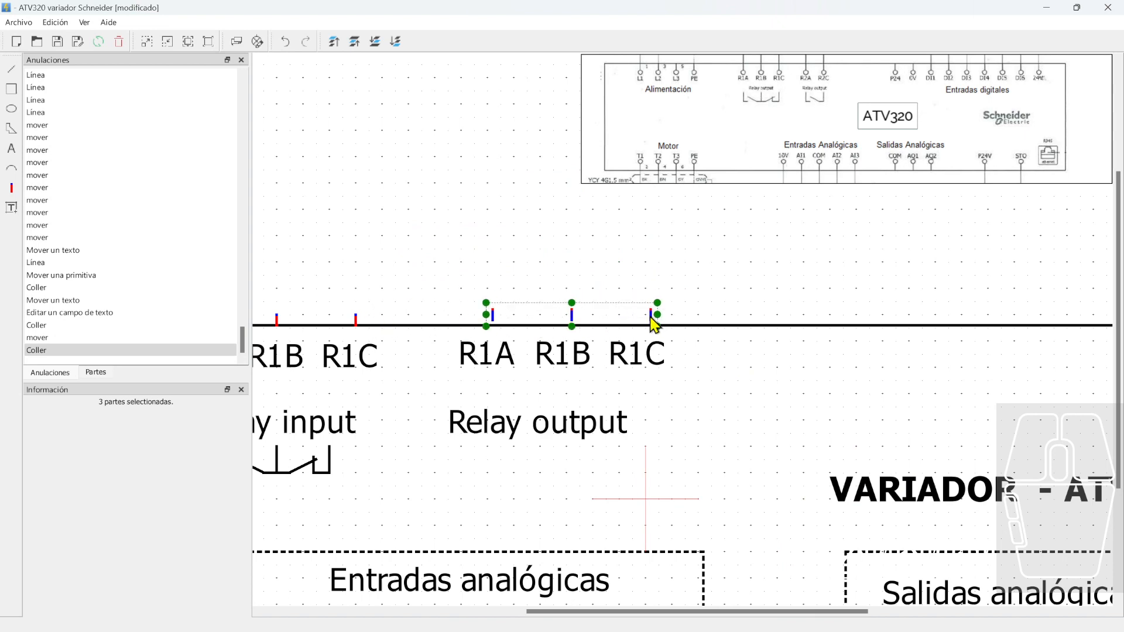
Align the copied terminals one by one on the frame's upper border, above the labels of the "Relay output" group
{"action": "scroll", "coordinate": [527, 257], "scroll_direction": "down", "scroll_amount": 2}
{"action": "left_click", "coordinate": [508, 296]}
{"action": "mouse_move", "coordinate": [502, 301]}
{"action": "left_mouse_down"}
{"action": "mouse_move", "coordinate": [517, 306]}
{"action": "mouse_move", "coordinate": [476, 308]}
{"action": "mouse_move", "coordinate": [491, 308]}
{"action": "left_mouse_up"}
{"action": "left_click_drag", "start_coordinate": [562, 301], "coordinate": [615, 306]}
{"action": "left_click", "coordinate": [691, 339]}
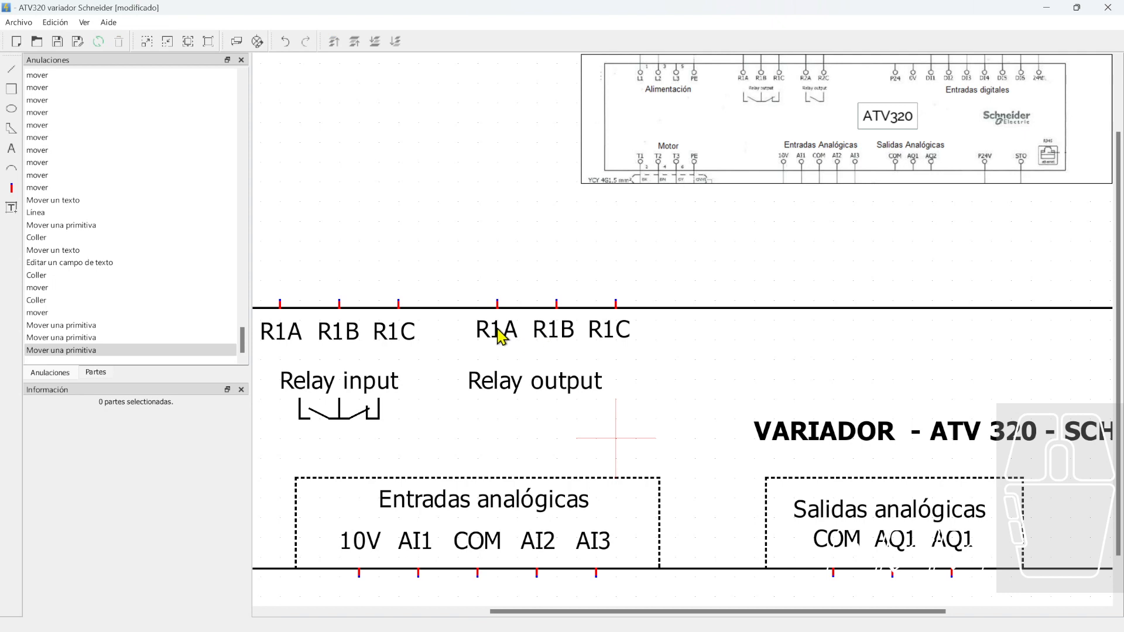
Delete the third terminal and its R1C label from the "Relay output" group
{"action": "left_click", "coordinate": [616, 305]}
{"action": "key", "text": "Delete"}
{"action": "left_click", "coordinate": [620, 331]}
{"action": "key", "text": "Delete"}
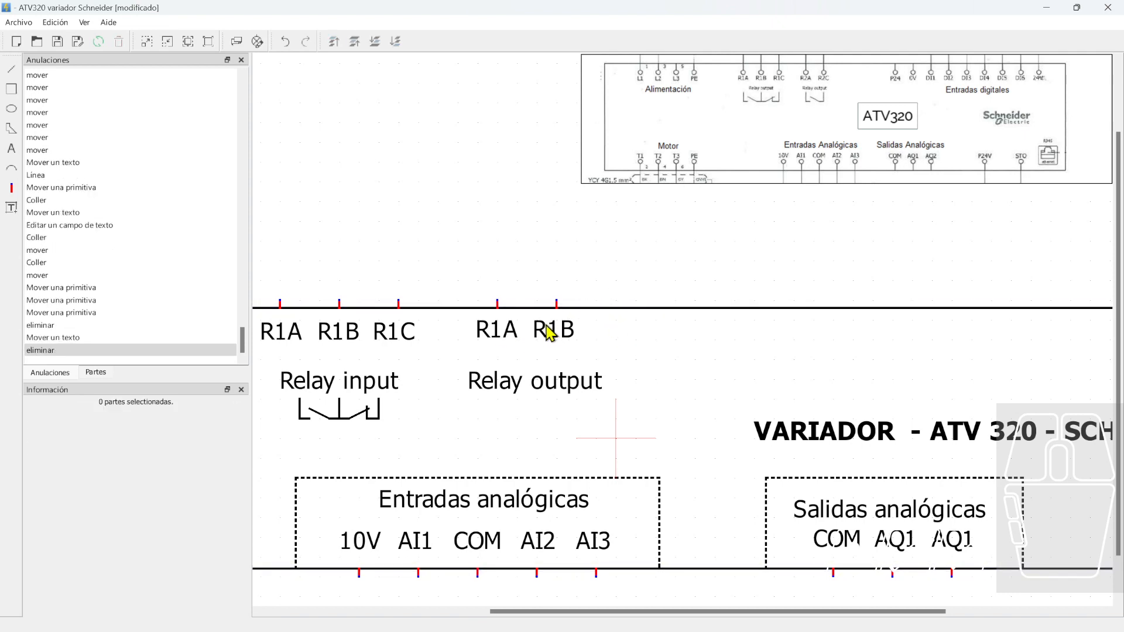
Rename the R1A label above "Relay output" to R2A
{"action": "left_click", "coordinate": [513, 338]}
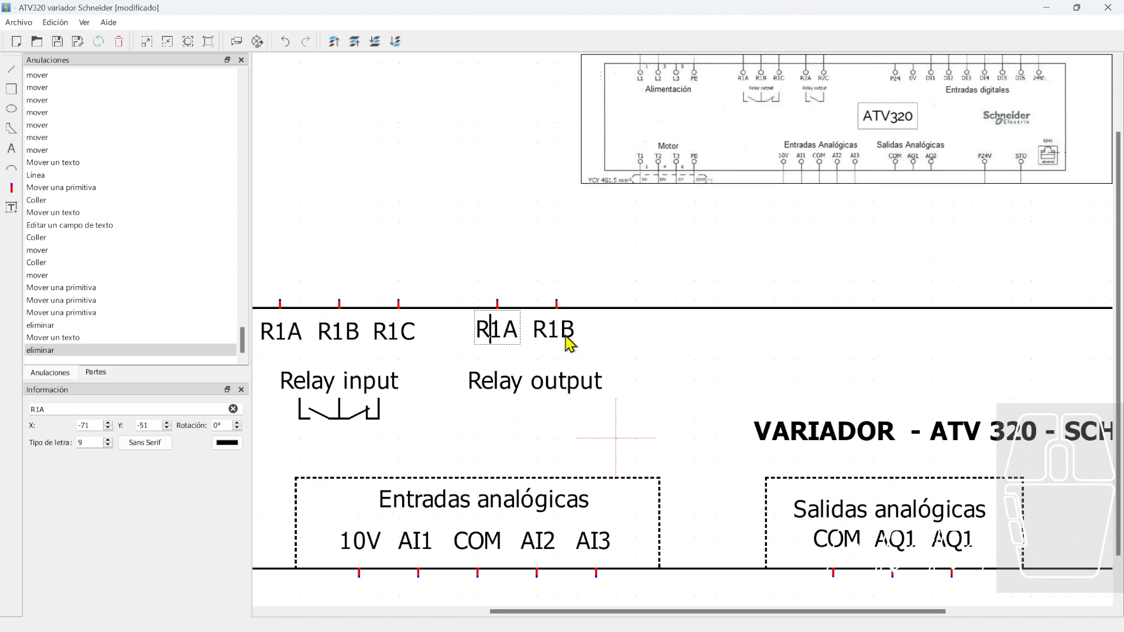
{"action": "key", "text": "BackSpace"}
{"action": "type", "text": "2"}
Rename the R1B label above "Relay output" to R2C
{"action": "double_click", "coordinate": [560, 336]}
{"action": "double_click", "coordinate": [553, 338]}
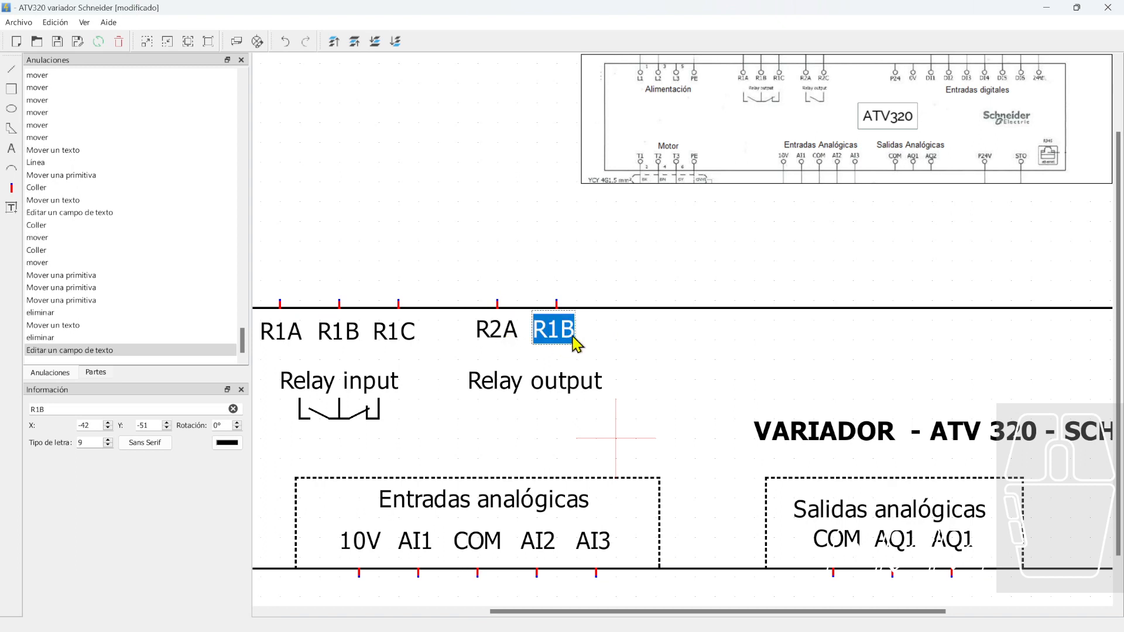
{"action": "key", "text": "Left"}
{"action": "key", "text": "Right"}
{"action": "key", "text": "Delete"}
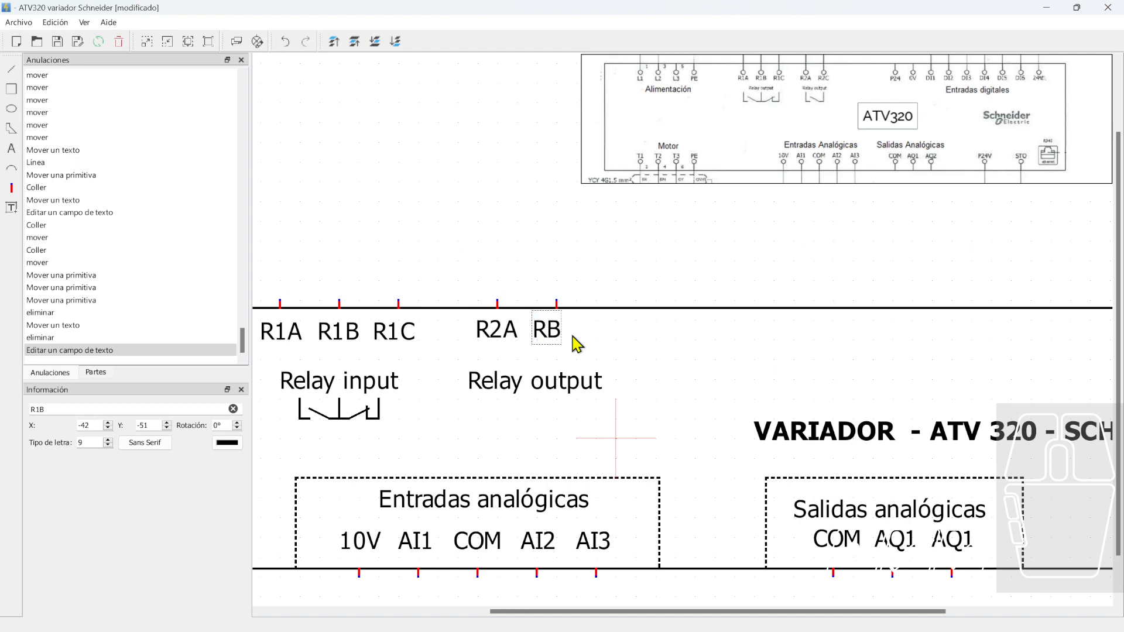
{"action": "type", "text": "2c"}
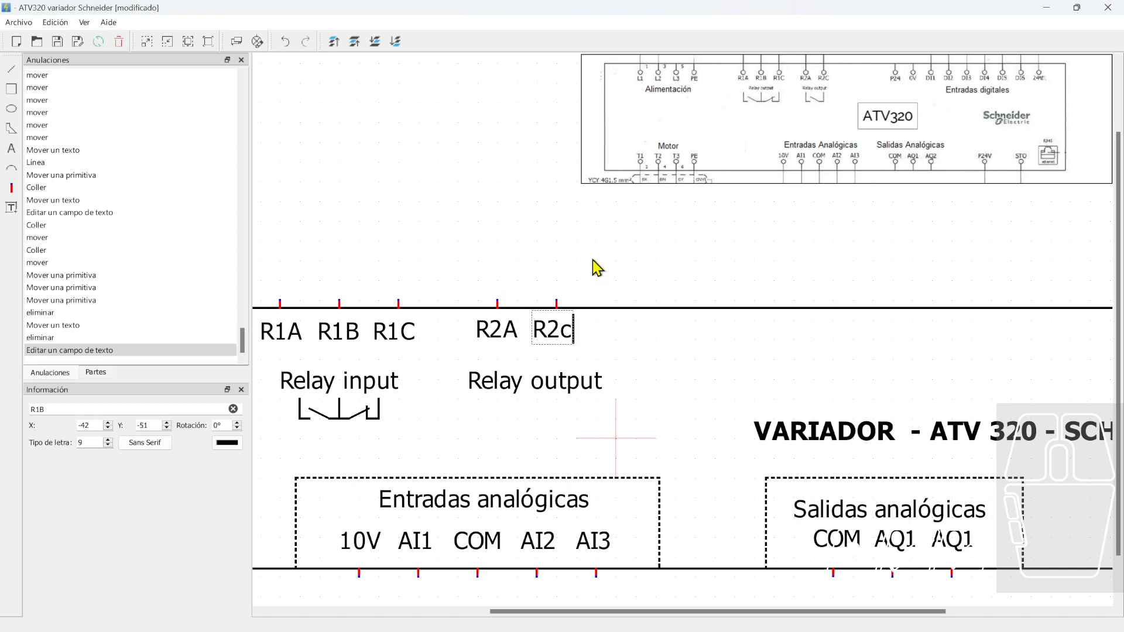
{"action": "left_click", "coordinate": [592, 266]}
{"action": "left_click", "coordinate": [562, 335]}
{"action": "left_click", "coordinate": [573, 338]}
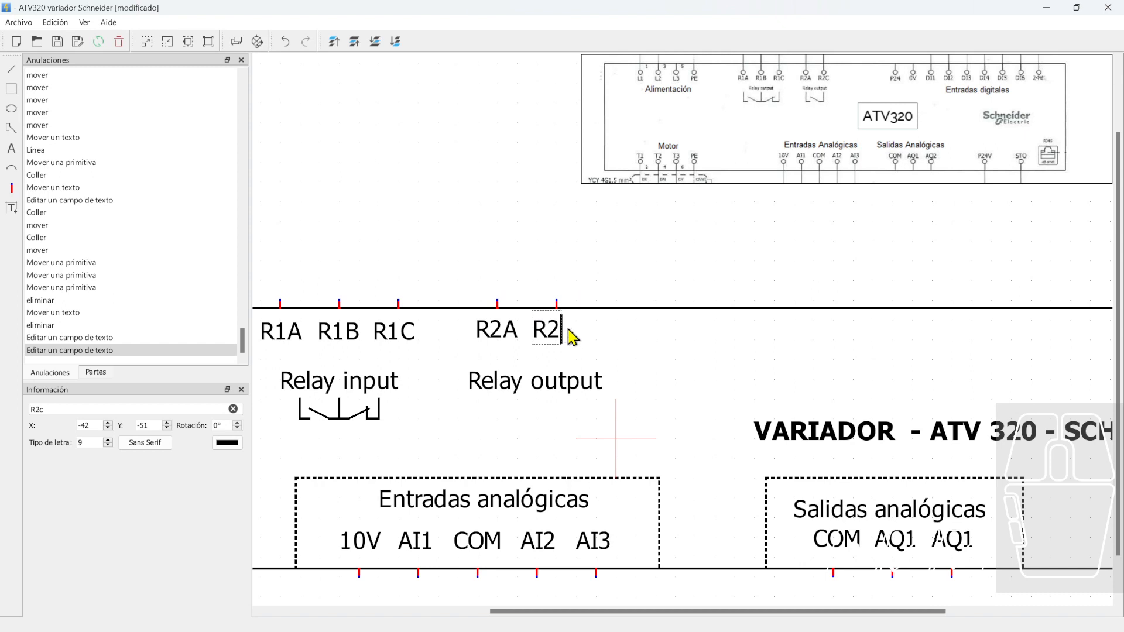
{"action": "left_click", "coordinate": [549, 243]}
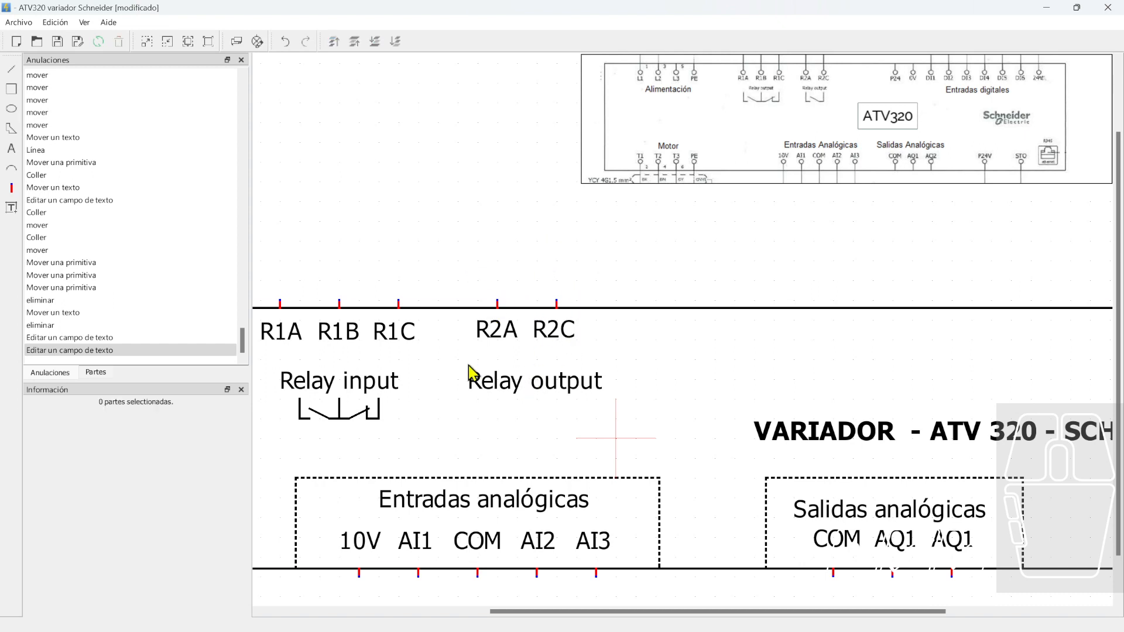
Move the R2C label to X -40, Y -50 and align the R2A label with it under its terminal
{"action": "left_click_drag", "start_coordinate": [464, 415], "coordinate": [608, 326]}
{"action": "left_click", "coordinate": [638, 354]}
{"action": "mouse_move", "coordinate": [497, 303]}
{"action": "left_mouse_down"}
{"action": "mouse_move", "coordinate": [520, 305]}
{"action": "mouse_move", "coordinate": [499, 316]}
{"action": "left_mouse_up"}
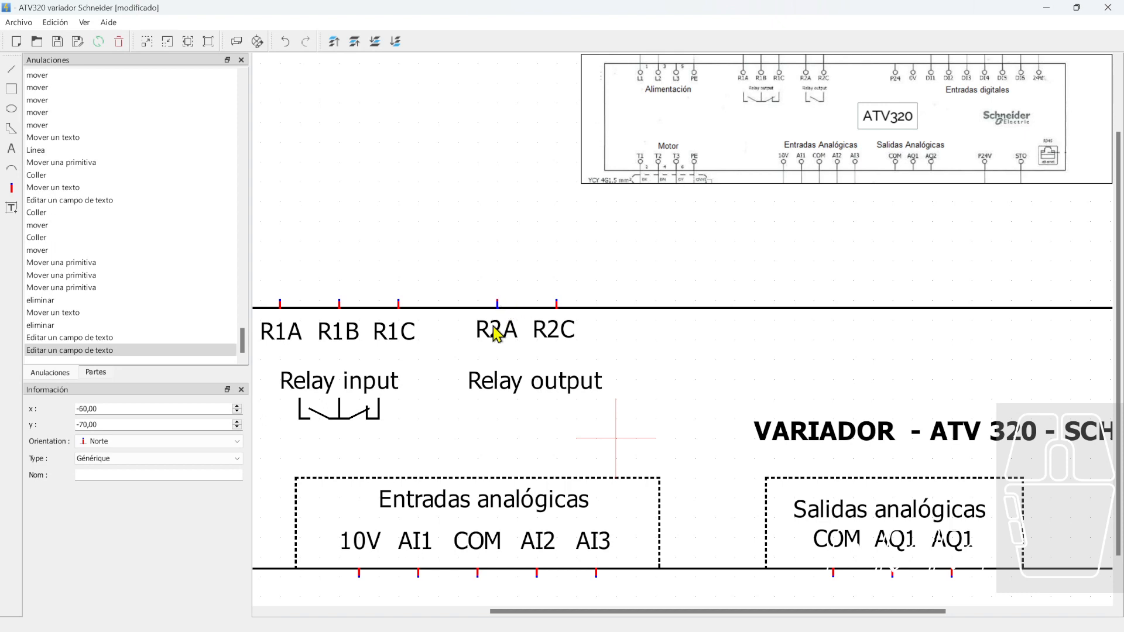
{"action": "left_click", "coordinate": [559, 333]}
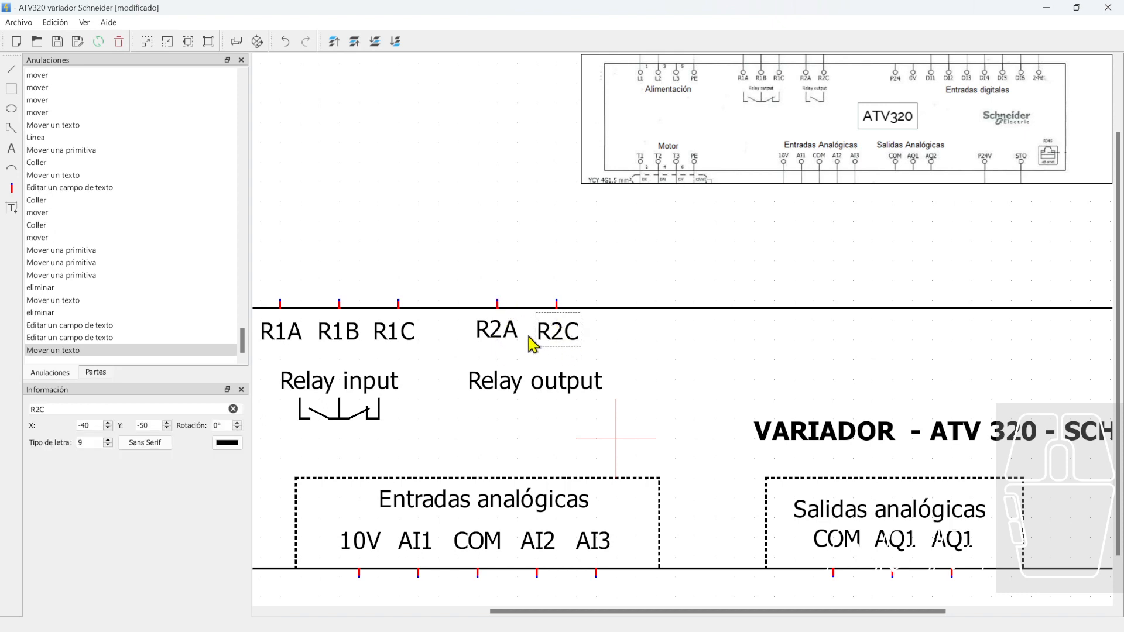
{"action": "left_click_drag", "start_coordinate": [510, 335], "coordinate": [512, 337]}
{"action": "left_click", "coordinate": [503, 252]}
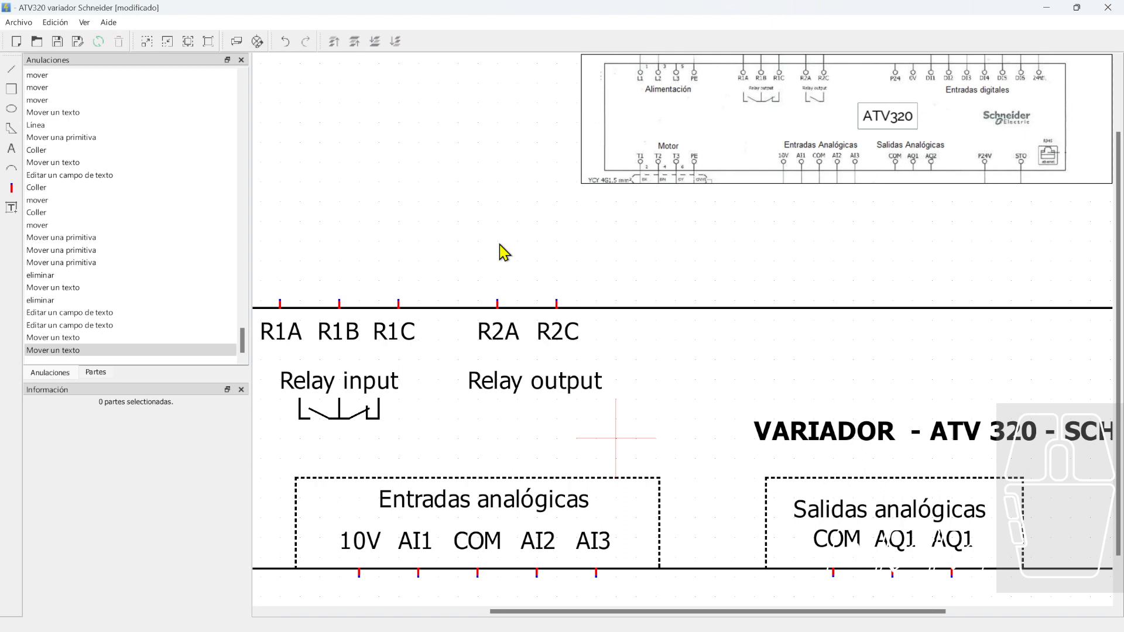
Duplicate the dashed frame of "Entradas analógicas" and place the copy over the relay terminals at X -210, Y -66
{"action": "left_click", "coordinate": [530, 377]}
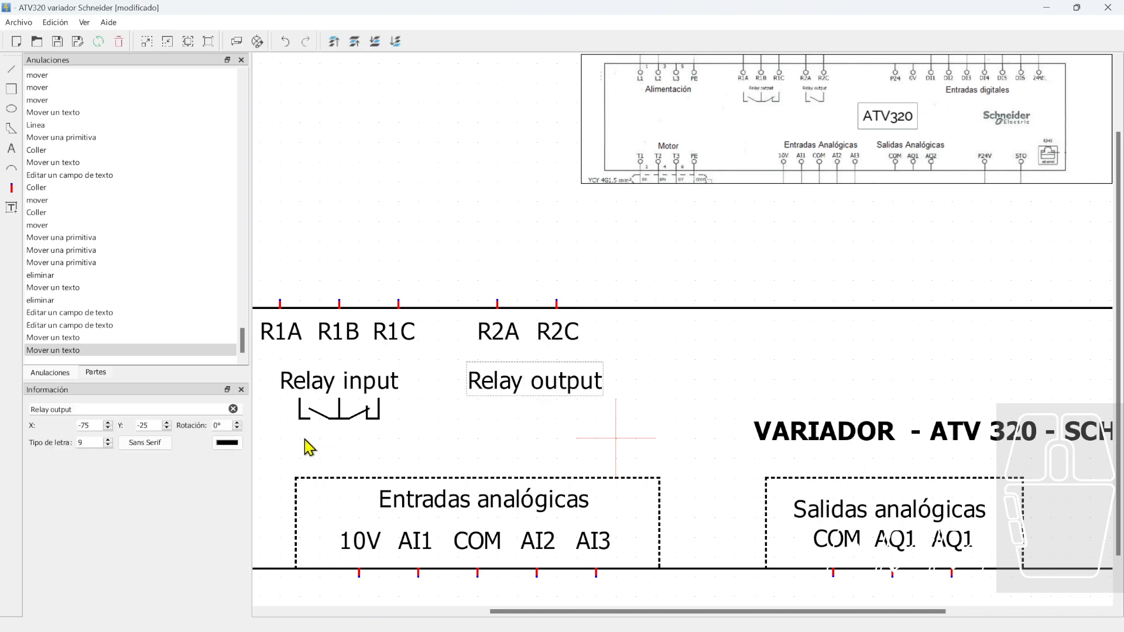
{"action": "left_click_drag", "start_coordinate": [292, 403], "coordinate": [414, 439]}
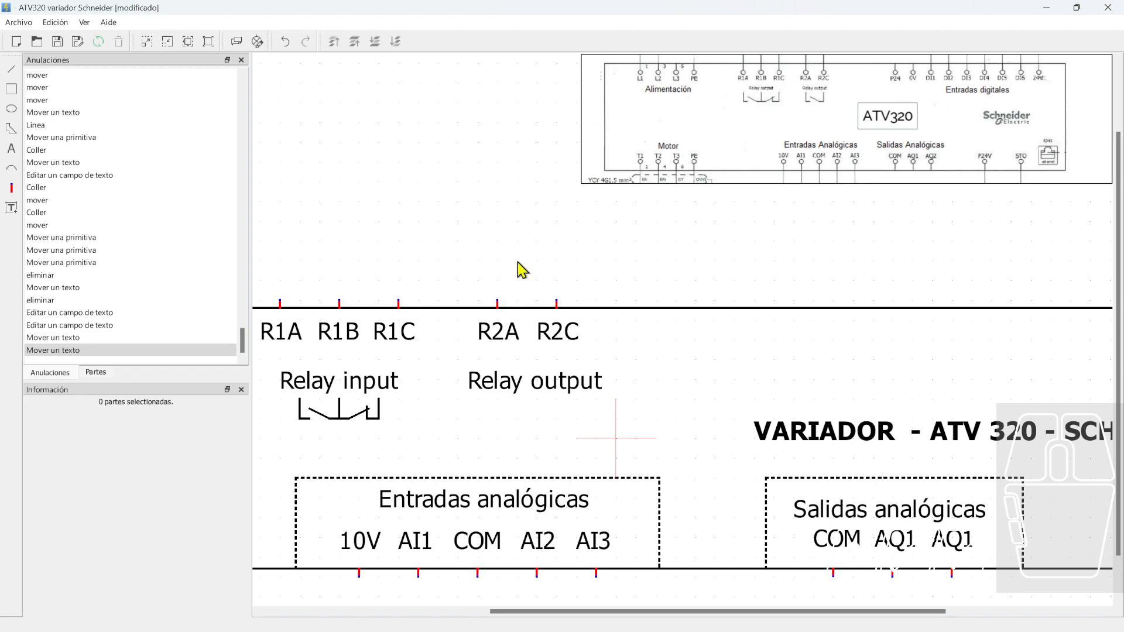
{"action": "scroll", "coordinate": [622, 246], "scroll_direction": "left", "scroll_amount": 3}
{"action": "left_click_drag", "start_coordinate": [635, 484], "coordinate": [634, 474]}
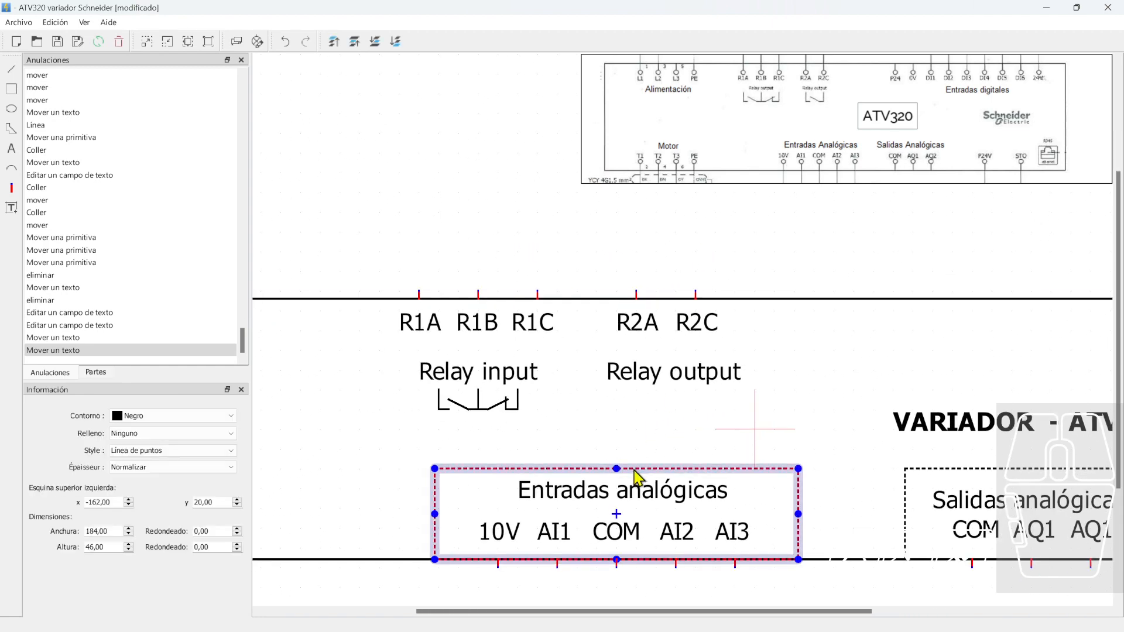
{"action": "key", "text": "ctrl+c"}
{"action": "key", "text": "ctrl+v"}
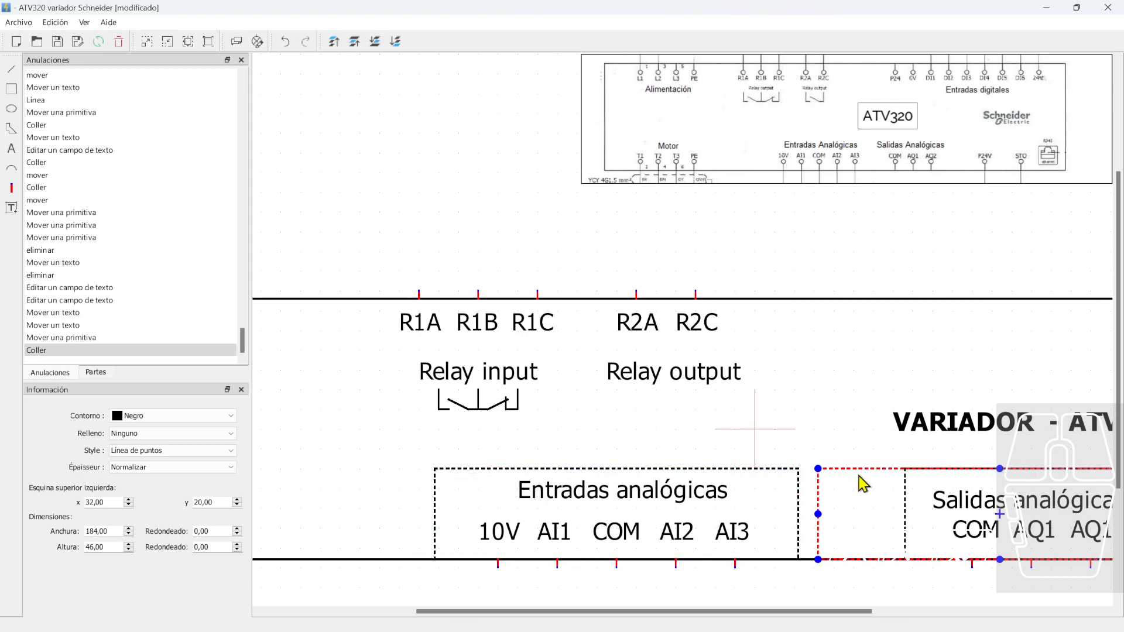
{"action": "left_click_drag", "start_coordinate": [845, 469], "coordinate": [384, 306]}
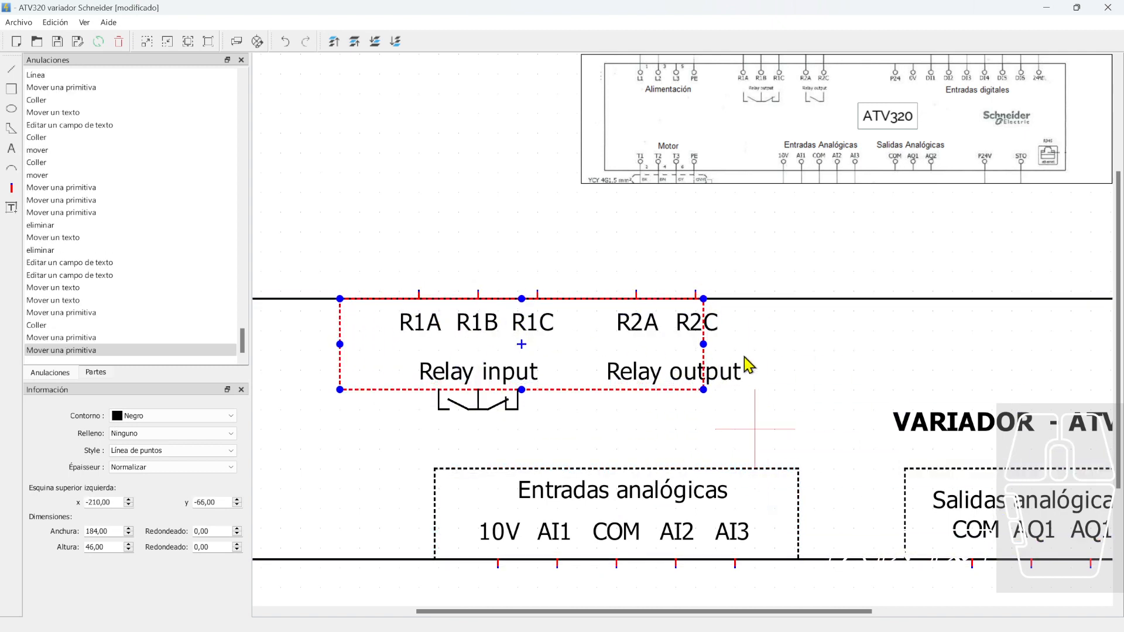
Resize the relay terminals' dashed frame to 220 wide and 66 high so it encloses both relay groups
{"action": "left_click_drag", "start_coordinate": [703, 343], "coordinate": [754, 351]}
{"action": "left_click_drag", "start_coordinate": [547, 389], "coordinate": [547, 430]}
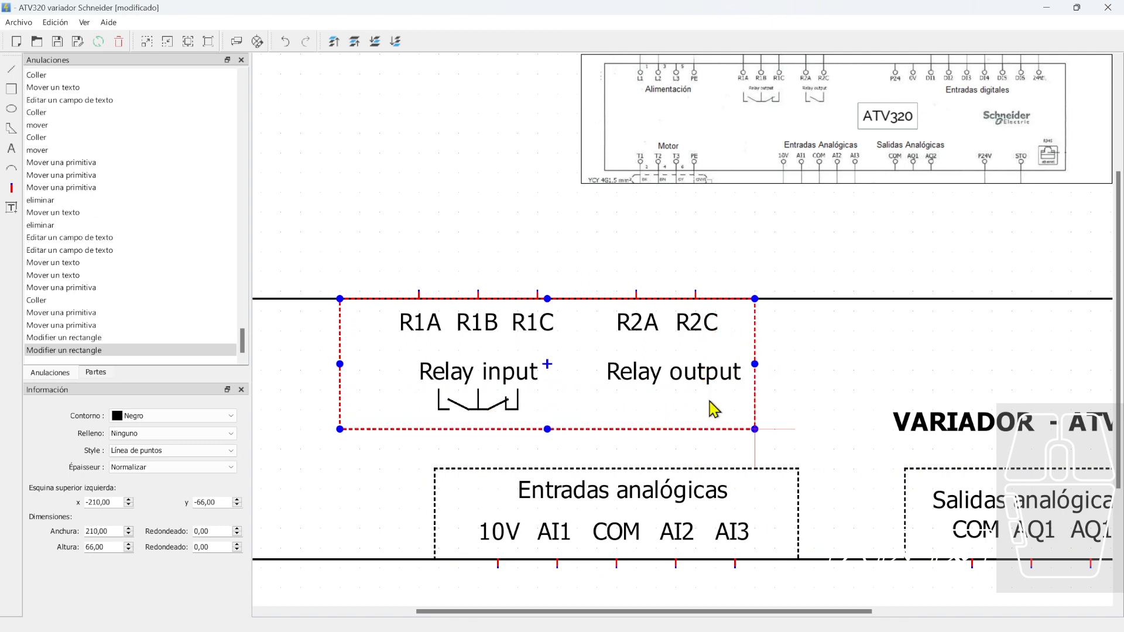
{"action": "left_click_drag", "start_coordinate": [754, 364], "coordinate": [774, 366]}
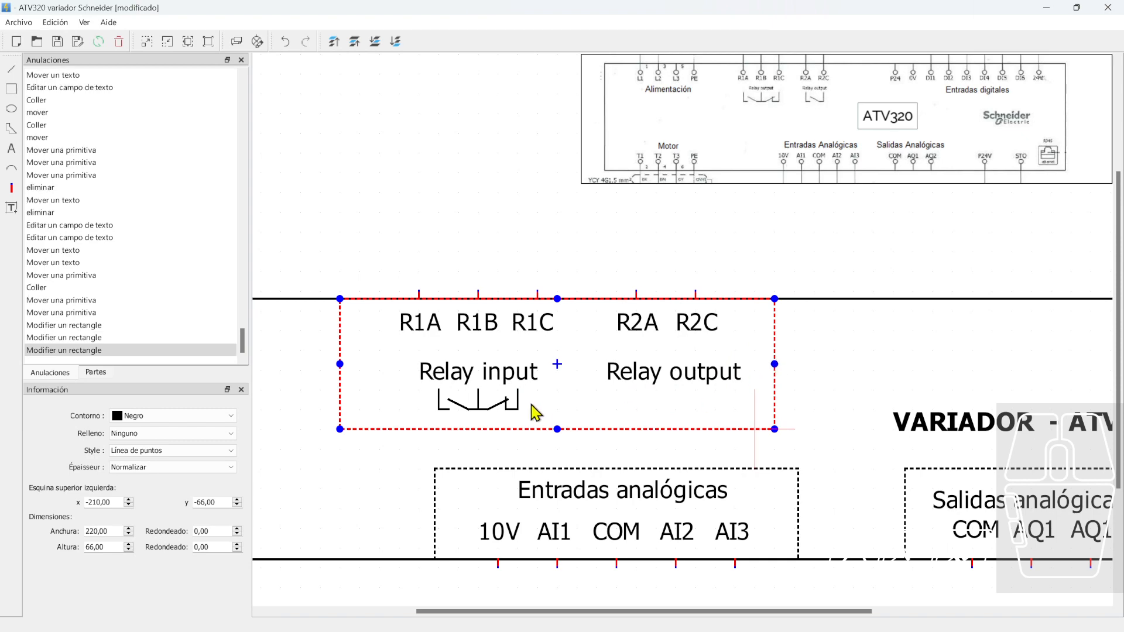
{"action": "left_click", "coordinate": [522, 212]}
Duplicate the left vertical line, short base line and slanted contact line of the "Relay input" symbol
{"action": "scroll", "coordinate": [672, 396], "scroll_direction": "up", "scroll_amount": 4}
{"action": "scroll", "coordinate": [682, 396], "scroll_direction": "down", "scroll_amount": 2}
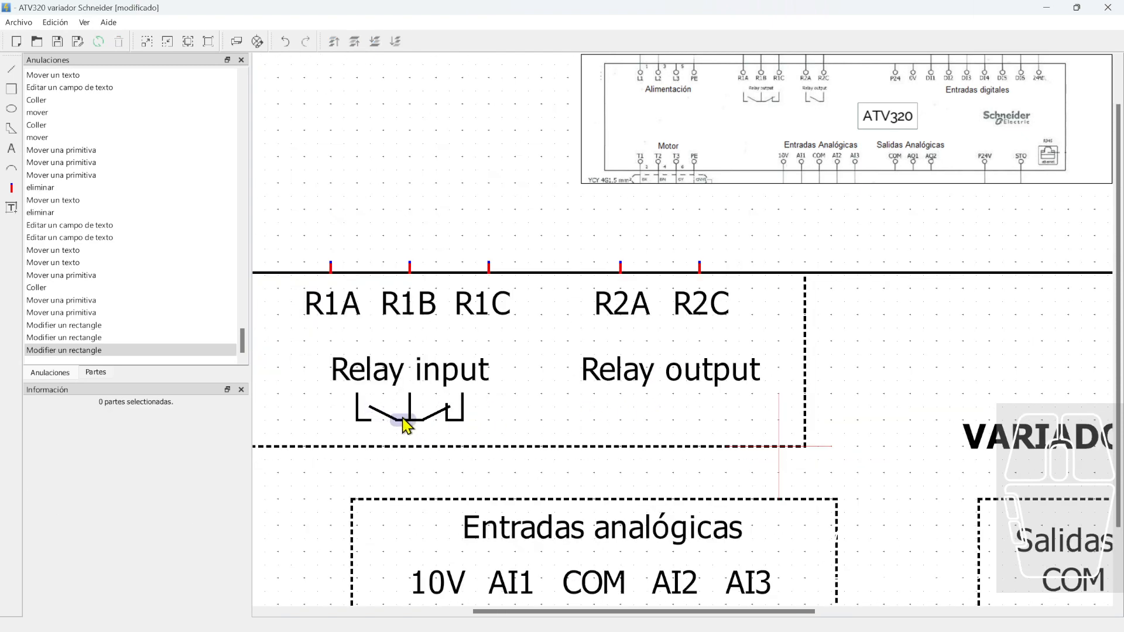
{"action": "left_click", "coordinate": [358, 409]}
{"action": "left_click_drag", "start_coordinate": [357, 414], "coordinate": [366, 422]}
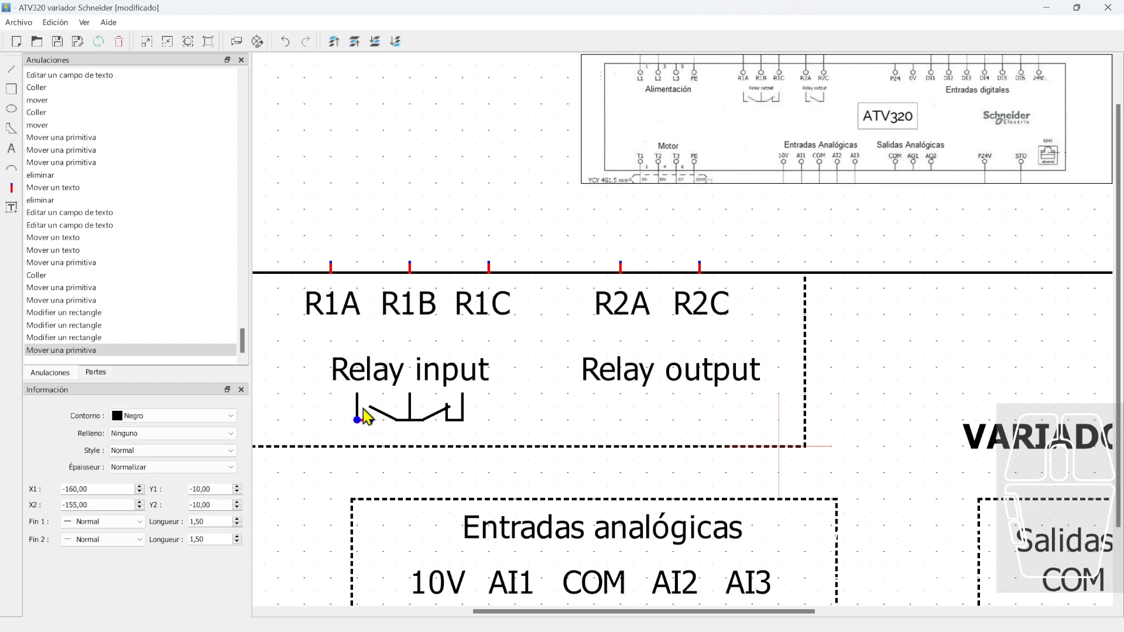
{"action": "left_click_drag", "start_coordinate": [323, 389], "coordinate": [390, 425]}
{"action": "left_click", "coordinate": [384, 416]}
{"action": "key", "text": "ctrl+v"}
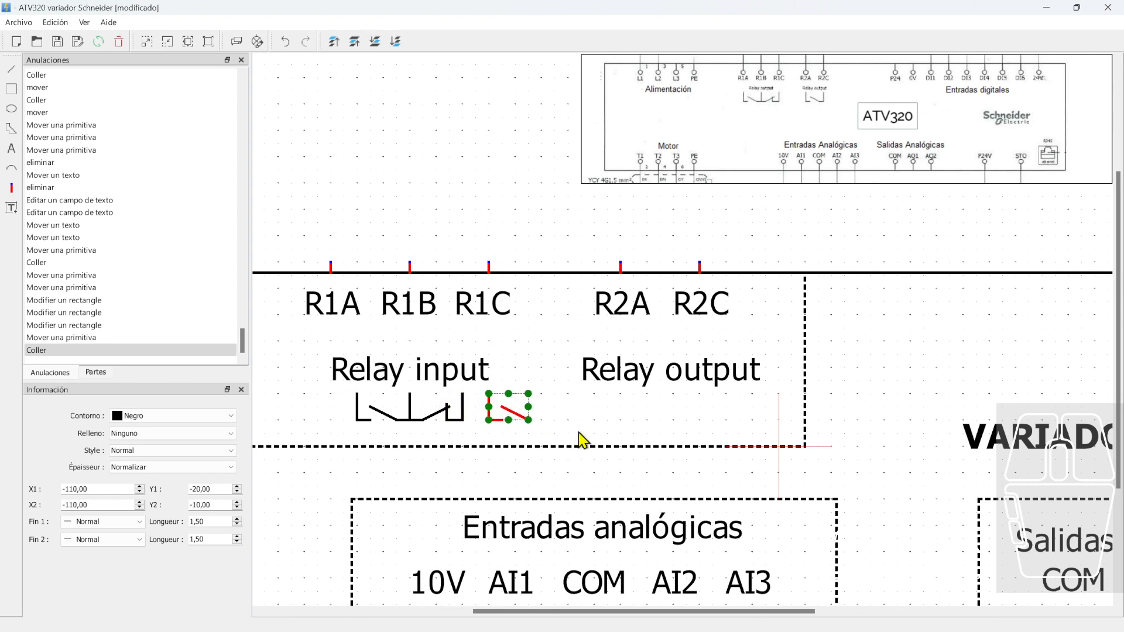
Move the copied contact lines horizontally until they sit beneath the "Relay output" label
{"action": "key", "text": "Right"}
{"action": "key", "text": "Right"}
{"action": "key", "text": "Right"}
{"action": "key", "text": "Right"}
{"action": "key", "text": "Right"}
{"action": "key", "text": "Right"}
{"action": "key", "text": "Right"}
{"action": "key", "text": "Right"}
{"action": "key", "text": "Right"}
{"action": "key", "text": "Right"}
{"action": "key", "text": "Right"}
{"action": "key", "text": "Right"}
{"action": "key", "text": "Right"}
{"action": "key", "text": "Right"}
{"action": "key", "text": "Right"}
{"action": "key", "text": "Right"}
{"action": "key", "text": "Right"}
{"action": "key", "text": "Right"}
{"action": "key", "text": "Right"}
{"action": "key", "text": "Right"}
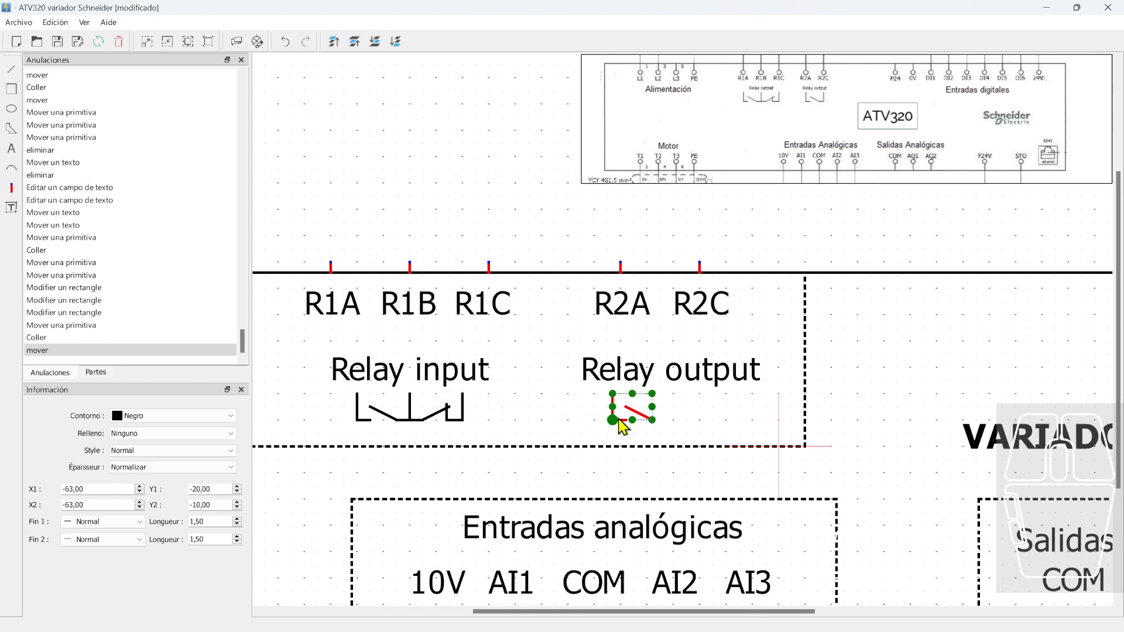
{"action": "left_click", "coordinate": [703, 433]}
Complete the "Relay output" contact symbol with a short base line and a vertical line on its right side
{"action": "scroll", "coordinate": [696, 436], "scroll_direction": "up", "scroll_amount": 2}
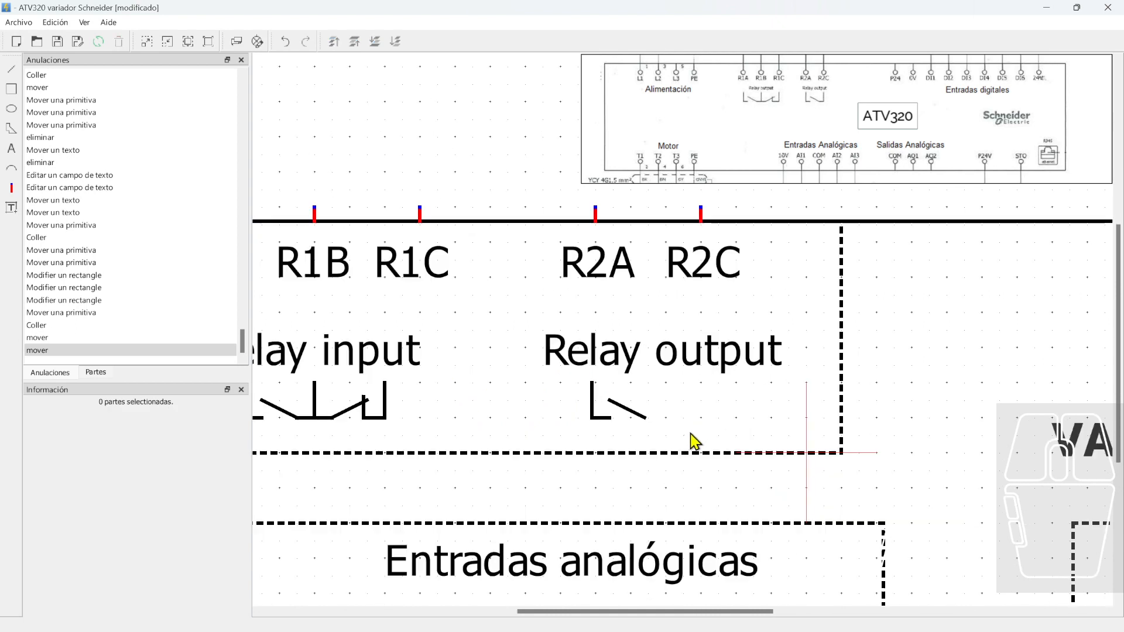
{"action": "left_click", "coordinate": [12, 70]}
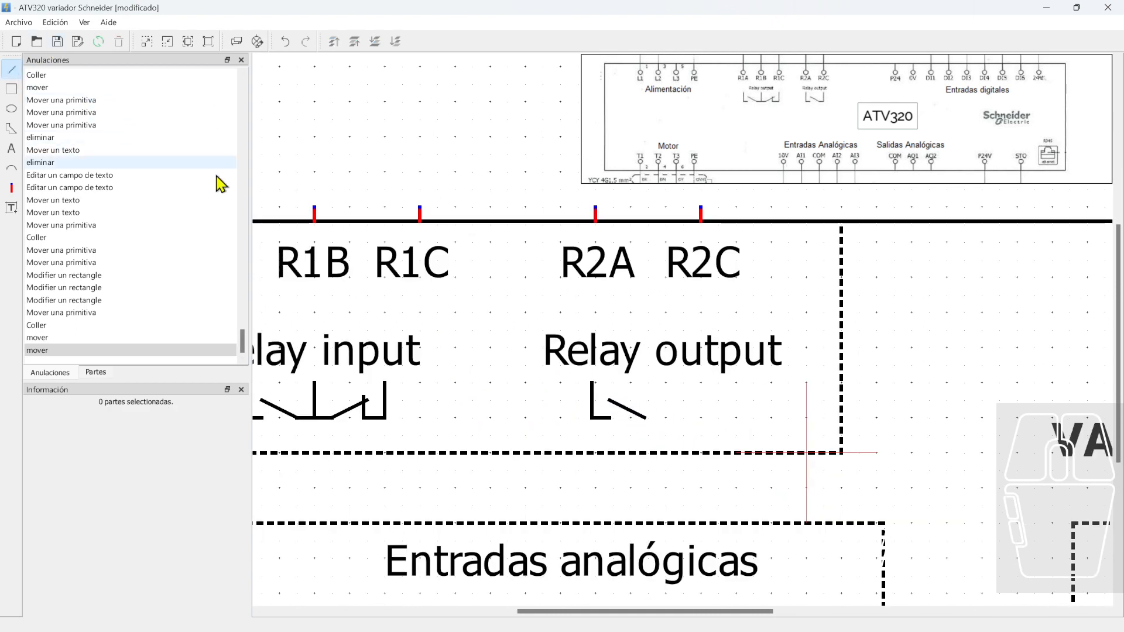
{"action": "mouse_move", "coordinate": [647, 418]}
{"action": "left_mouse_down"}
{"action": "mouse_move", "coordinate": [684, 418]}
{"action": "mouse_move", "coordinate": [631, 434]}
{"action": "mouse_move", "coordinate": [648, 419]}
{"action": "left_mouse_up"}
{"action": "left_click", "coordinate": [584, 436]}
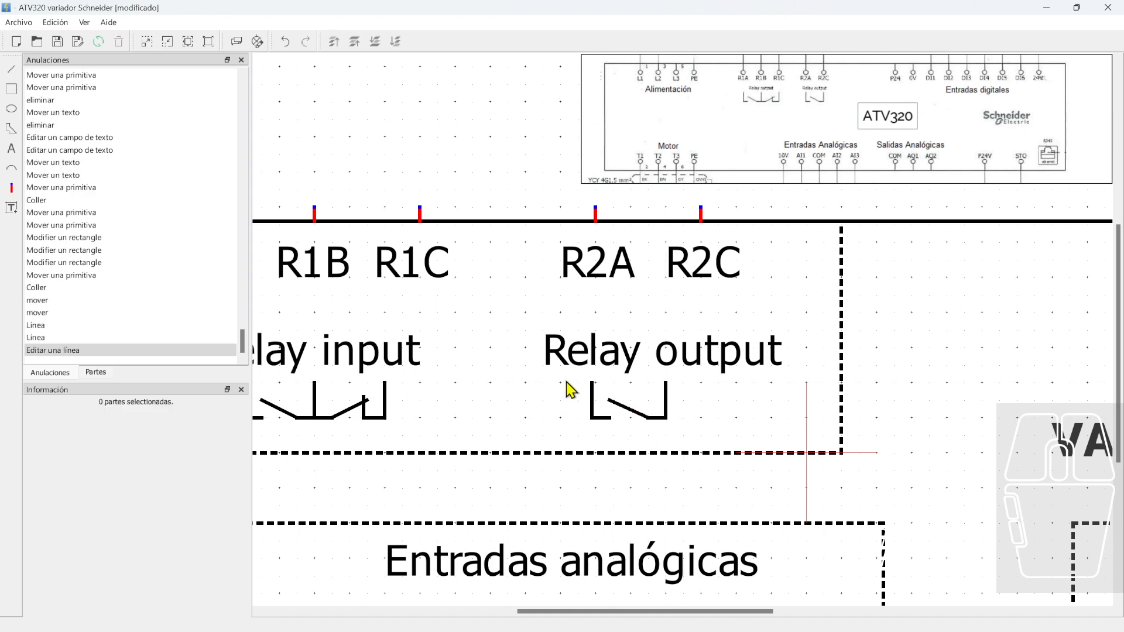
{"action": "left_click_drag", "start_coordinate": [566, 382], "coordinate": [622, 406]}
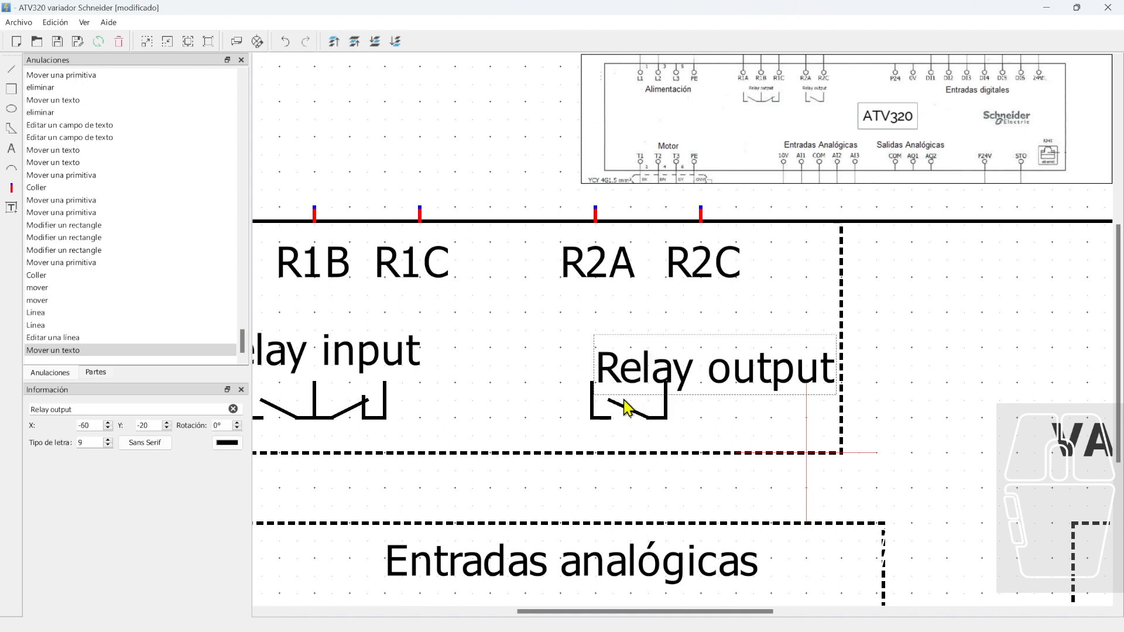
{"action": "key", "text": "ctrl+z"}
{"action": "left_click", "coordinate": [567, 417]}
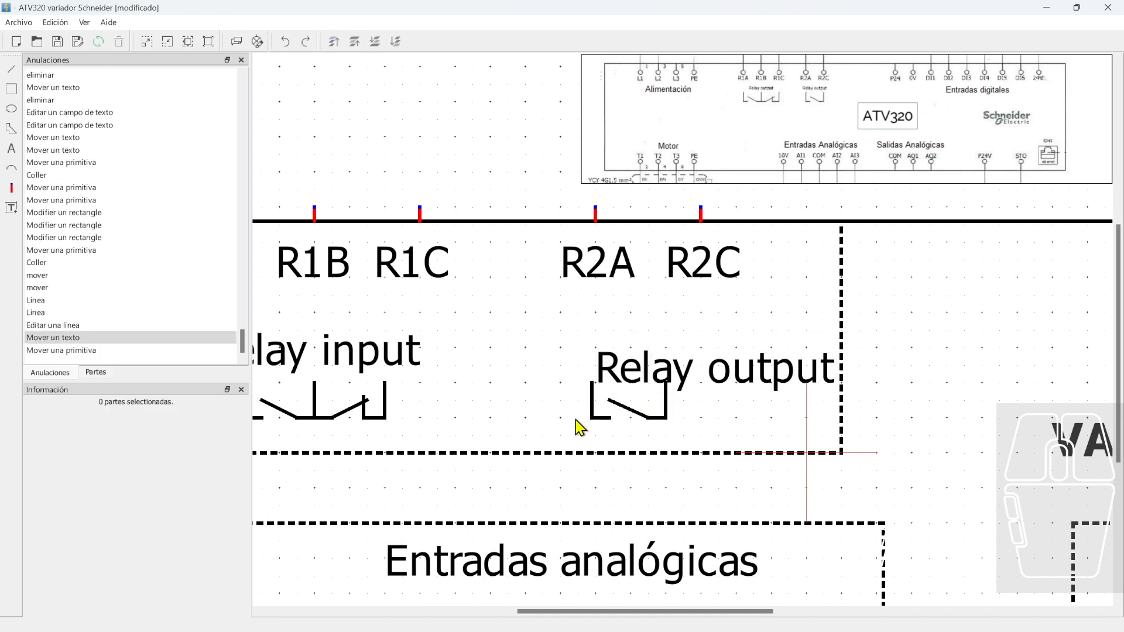
{"action": "key", "text": "ctrl+z"}
Center the whole contact symbol beneath the "Relay output" label
{"action": "left_click_drag", "start_coordinate": [554, 429], "coordinate": [696, 385]}
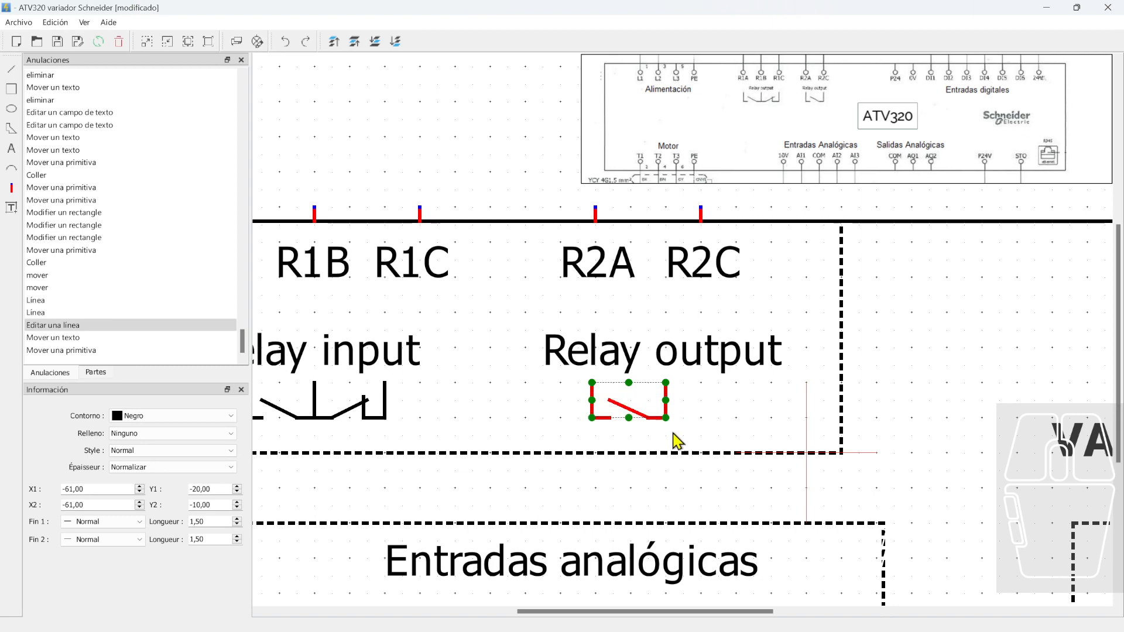
{"action": "key", "text": "Right"}
{"action": "key", "text": "Right"}
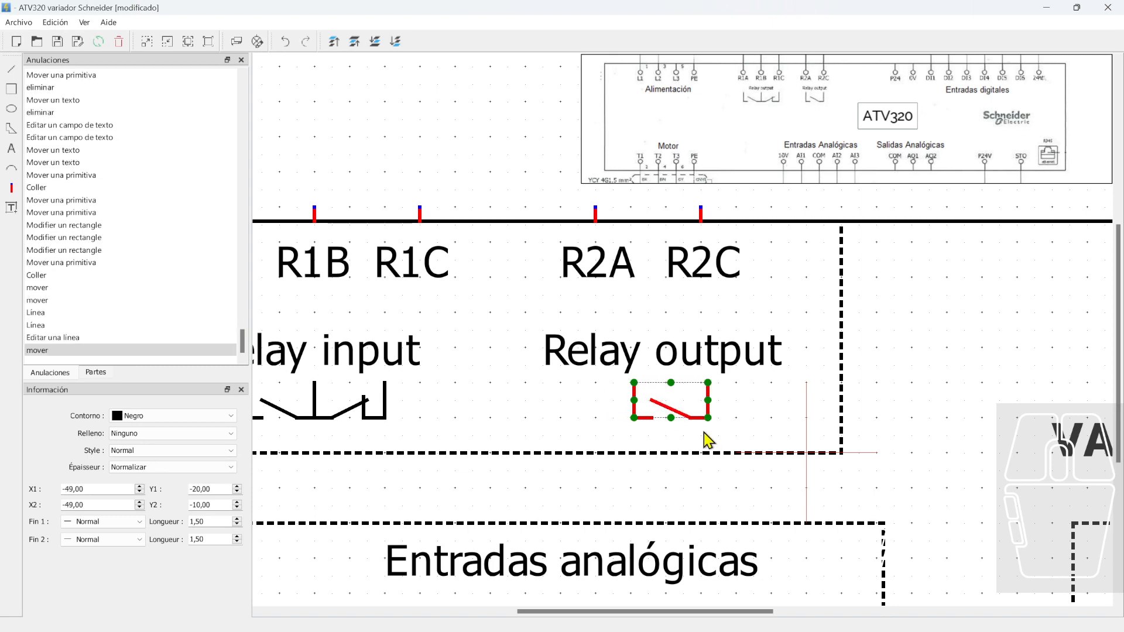
{"action": "key", "text": "Left"}
{"action": "key", "text": "Left"}
{"action": "left_click", "coordinate": [914, 379]}
Compare the drive drawing with the reference image and examine the remaining lower terminals and the "Entradas digitales" group
{"action": "scroll", "coordinate": [915, 379], "scroll_direction": "down", "scroll_amount": 3}
{"action": "scroll", "coordinate": [865, 409], "scroll_direction": "down", "scroll_amount": 1}
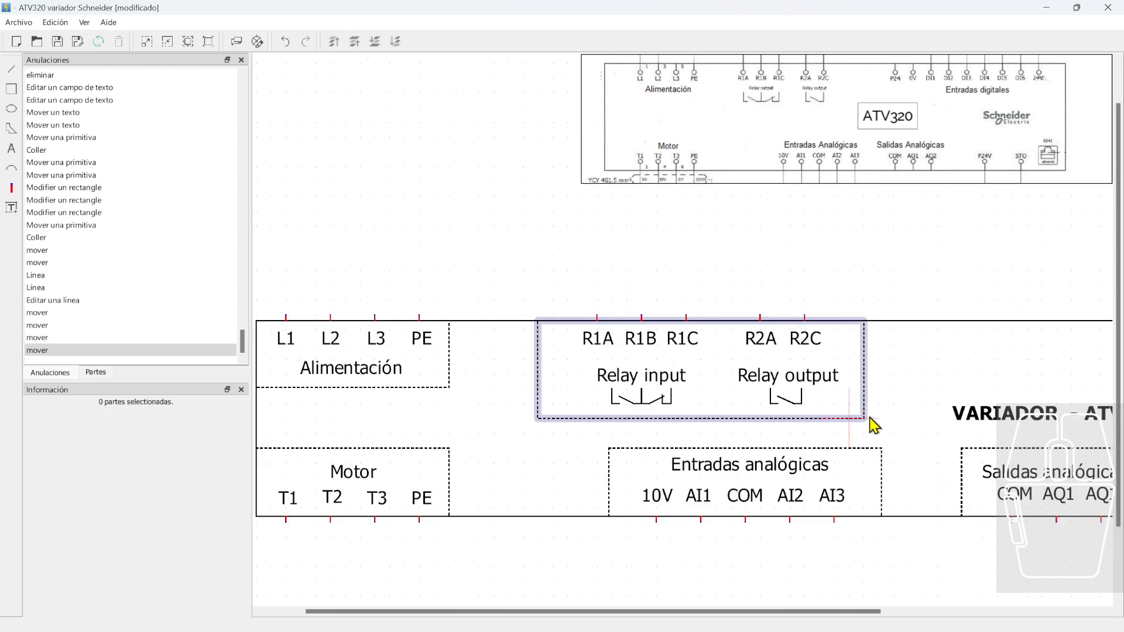
{"action": "scroll", "coordinate": [872, 334], "scroll_direction": "down", "scroll_amount": 3}
{"action": "middle_click_drag", "start_coordinate": [872, 333], "coordinate": [658, 306]}
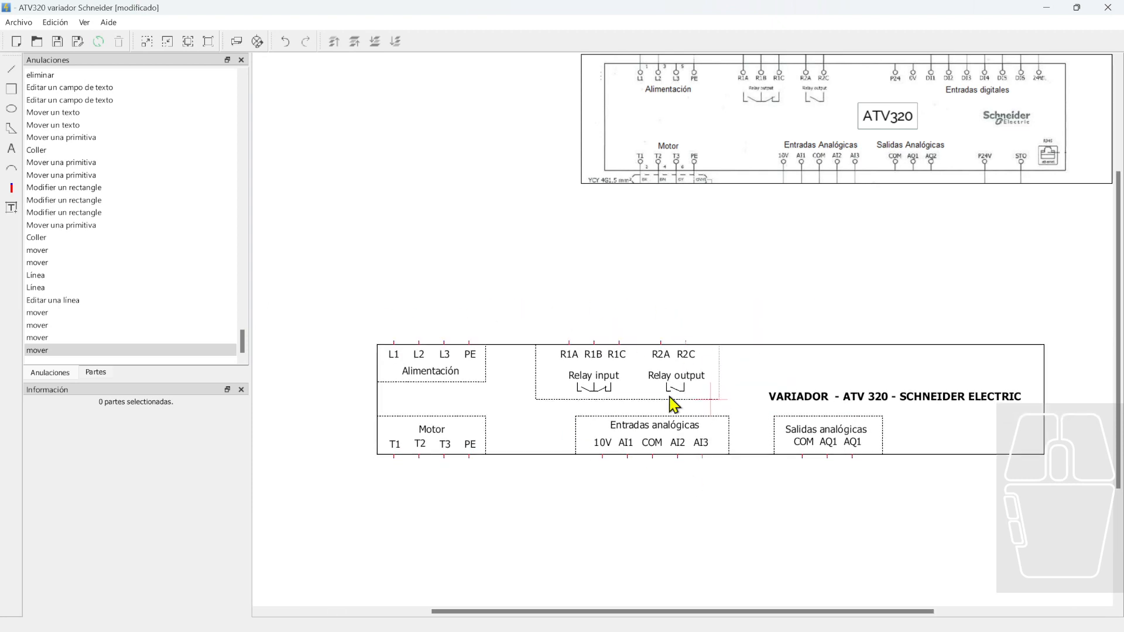
{"action": "middle_click_drag", "start_coordinate": [642, 472], "coordinate": [667, 504]}
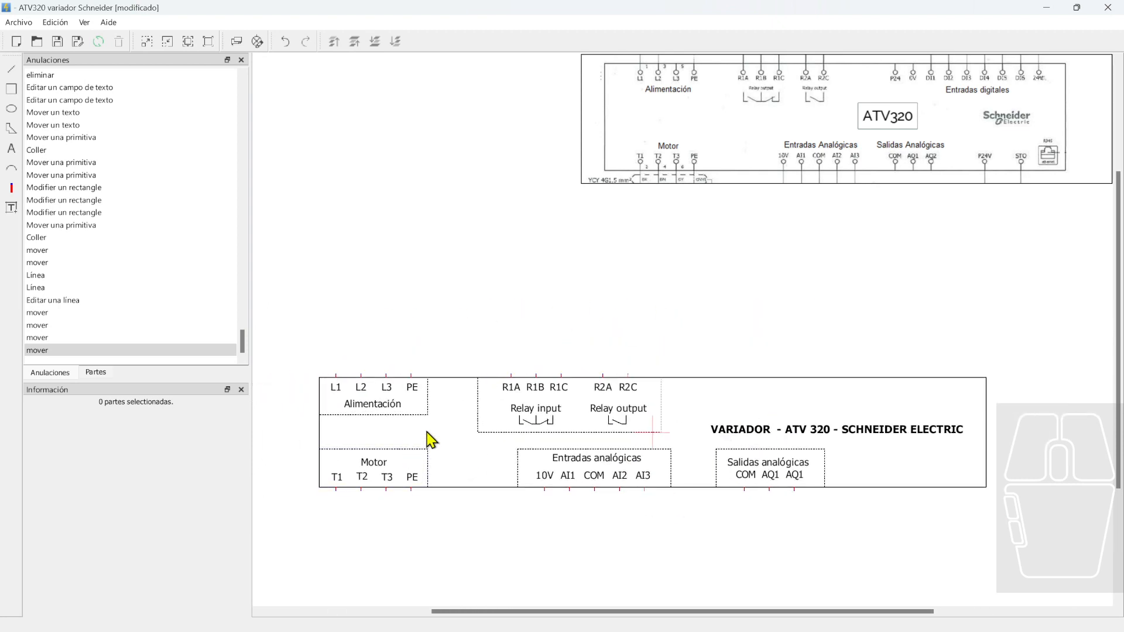
{"action": "middle_click_drag", "start_coordinate": [571, 494], "coordinate": [476, 499]}
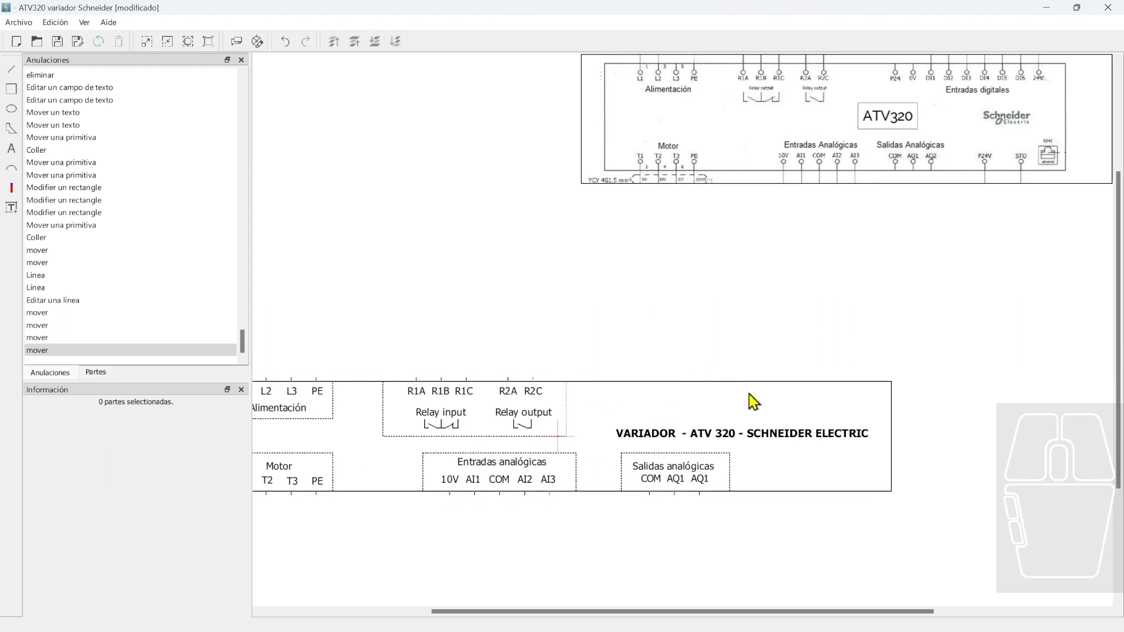
{"action": "scroll", "coordinate": [1052, 167], "scroll_direction": "up", "scroll_amount": 3}
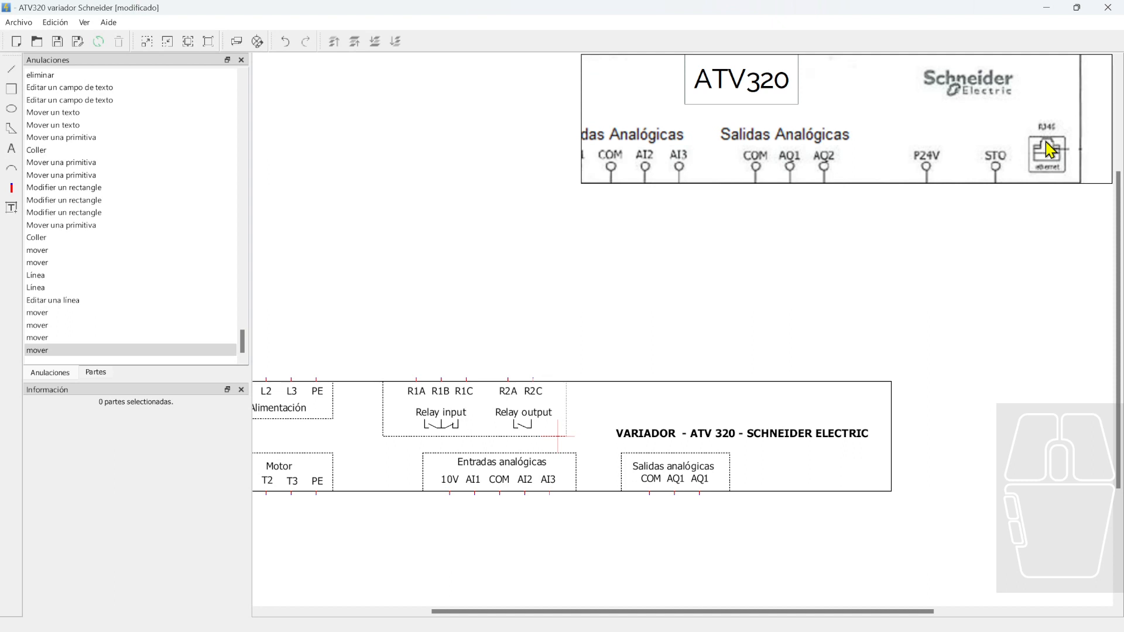
{"action": "scroll", "coordinate": [1050, 150], "scroll_direction": "down", "scroll_amount": 2}
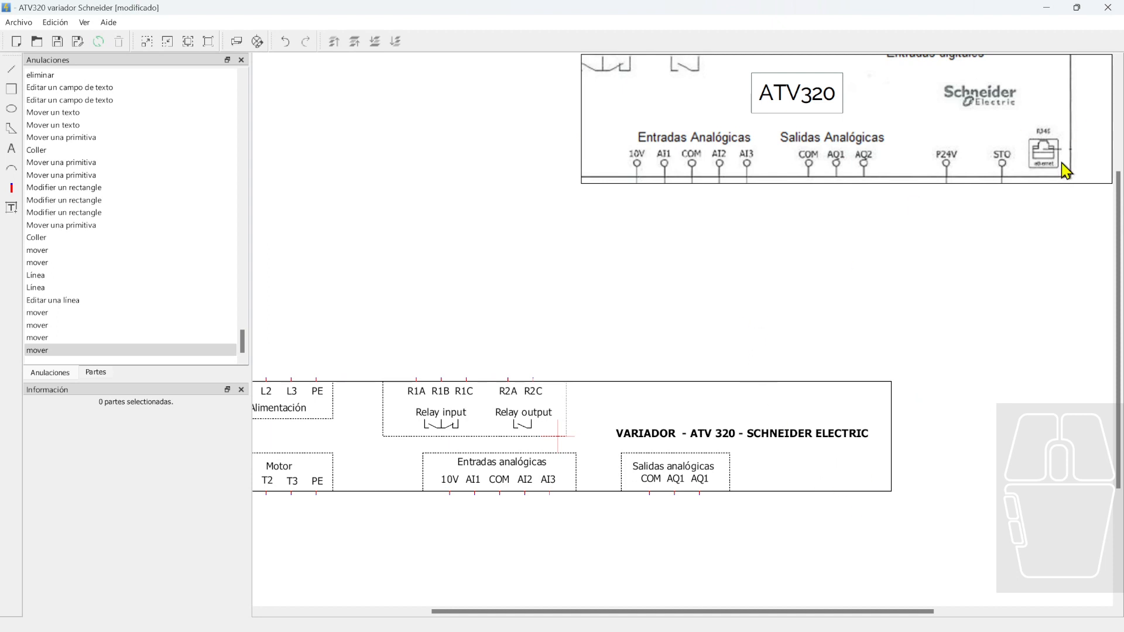
{"action": "scroll", "coordinate": [996, 123], "scroll_direction": "up", "scroll_amount": 3}
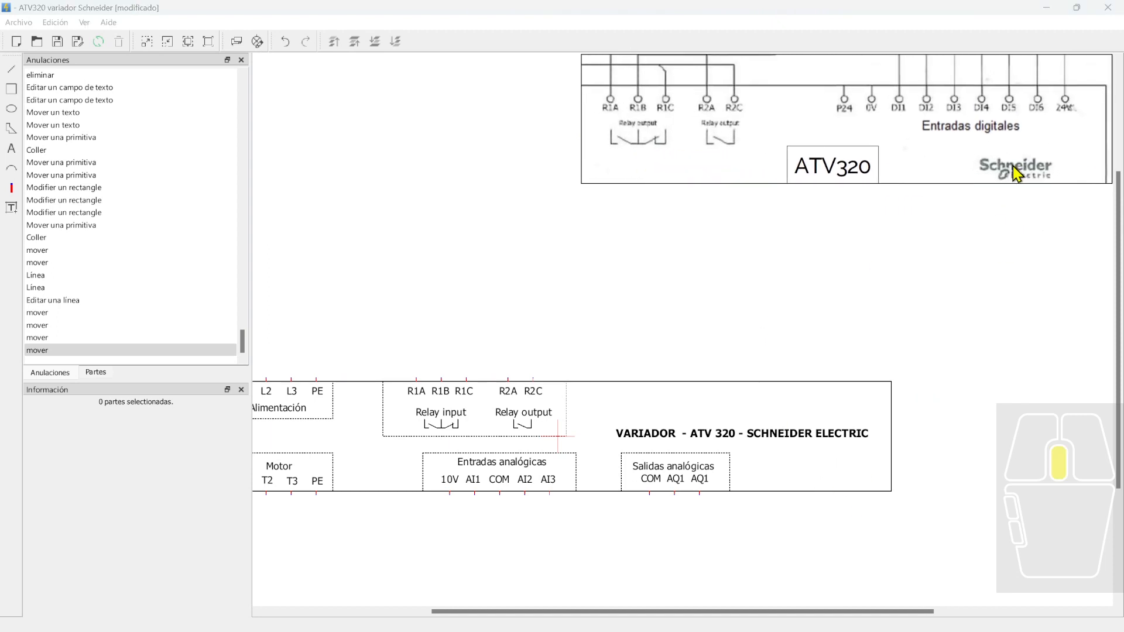
{"action": "scroll", "coordinate": [993, 171], "scroll_direction": "down", "scroll_amount": 1}
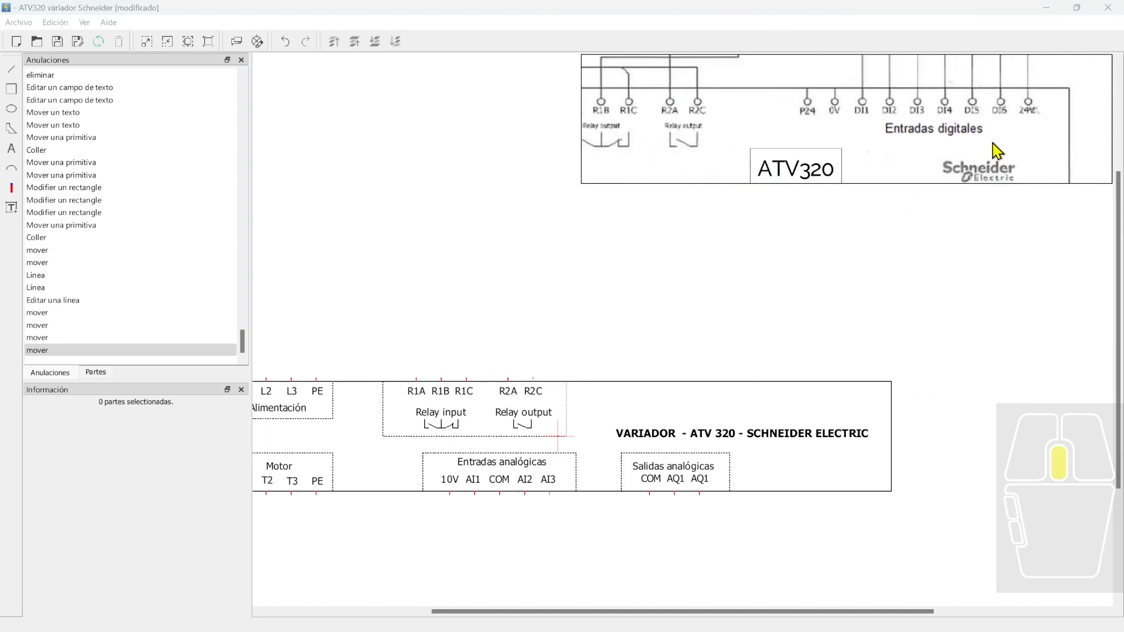
{"action": "middle_click_drag", "start_coordinate": [675, 339], "coordinate": [666, 316]}
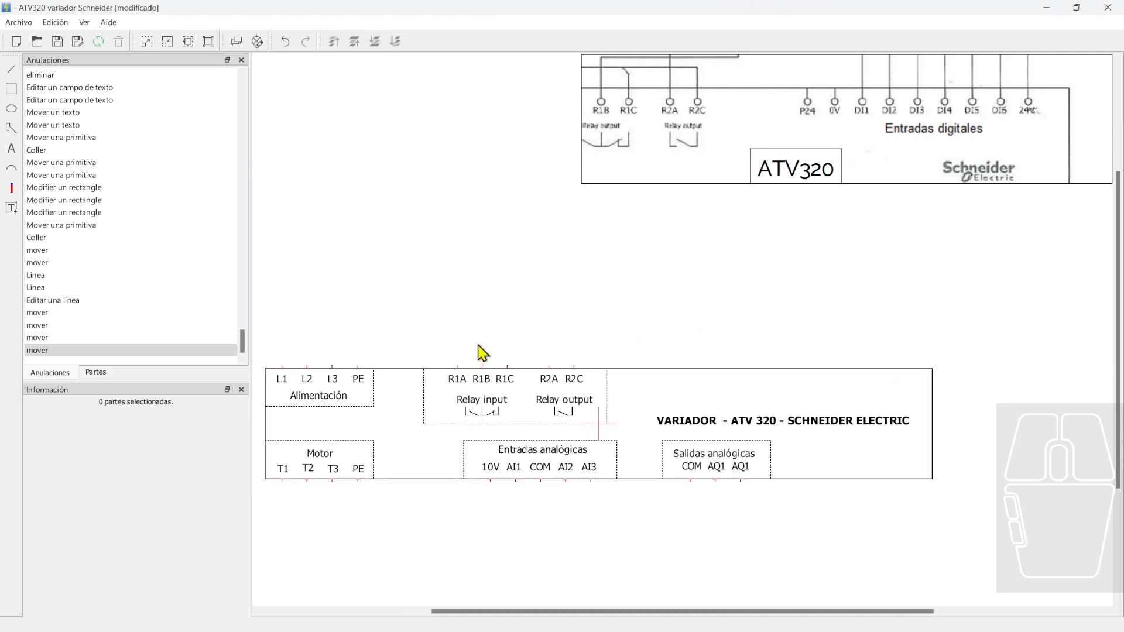
Duplicate the four "Alimentación" terminals and place the copies on the drive's upper edge to the right of the relay frame
{"action": "left_click_drag", "start_coordinate": [348, 305], "coordinate": [810, 357]}
{"action": "key", "text": "ctrl+v"}
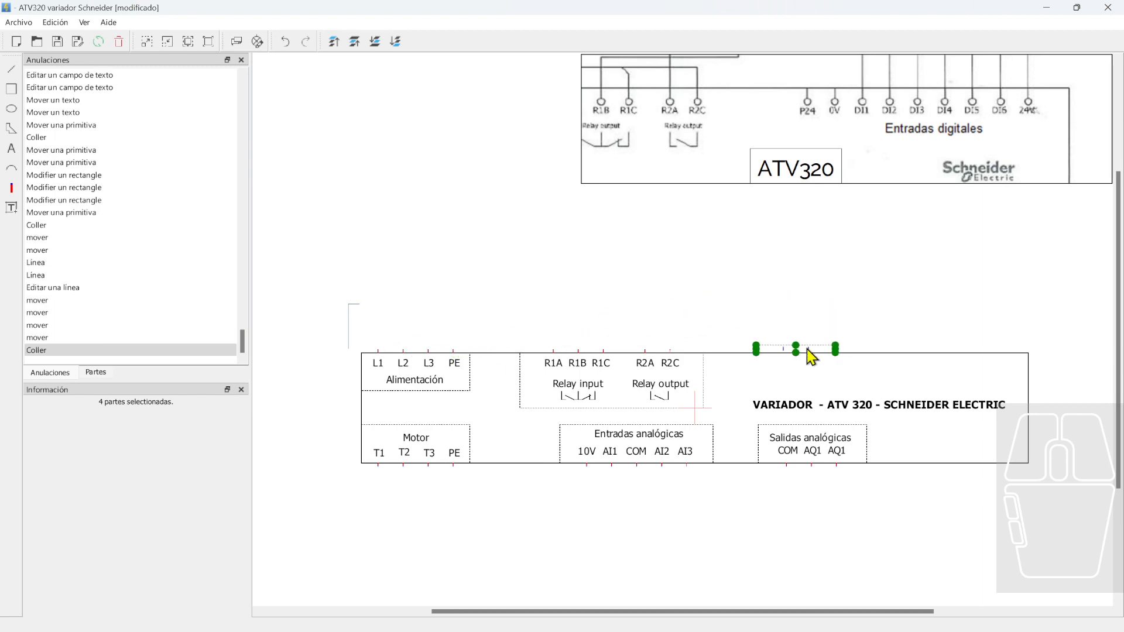
{"action": "scroll", "coordinate": [807, 351], "scroll_direction": "up", "scroll_amount": 4, "text": "ctrl"}
{"action": "scroll", "coordinate": [815, 384], "scroll_direction": "down", "scroll_amount": 2, "text": "ctrl"}
{"action": "scroll", "coordinate": [793, 371], "scroll_direction": "up", "scroll_amount": 3, "text": "ctrl"}
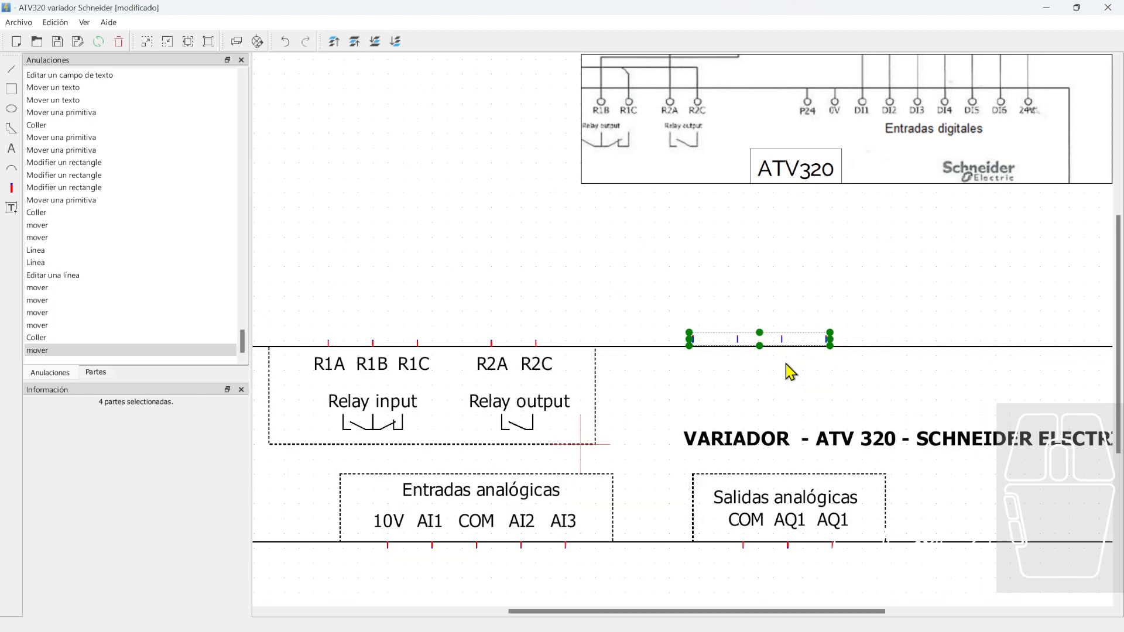
{"action": "left_click_drag", "start_coordinate": [740, 367], "coordinate": [766, 360]}
{"action": "left_click", "coordinate": [729, 353]}
Align the four new terminals individually on the drive's upper edge at Y -70, starting at X 100 with even spacing
{"action": "scroll", "coordinate": [683, 369], "scroll_direction": "up", "scroll_amount": 2, "text": "ctrl"}
{"action": "left_click", "coordinate": [680, 359]}
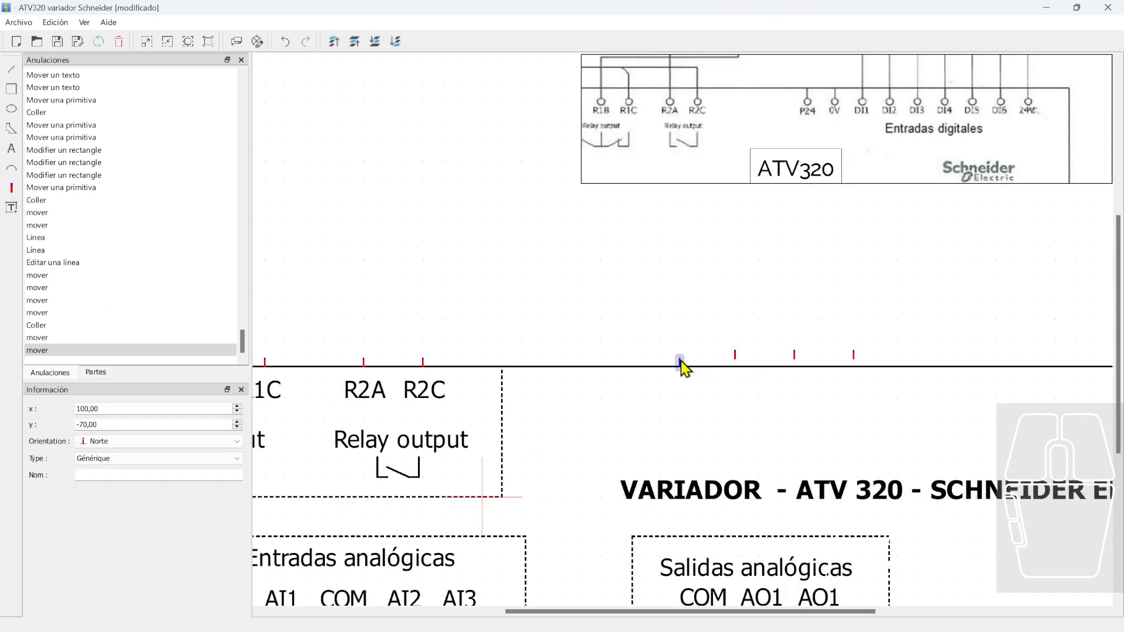
{"action": "left_click_drag", "start_coordinate": [680, 360], "coordinate": [857, 363]}
{"action": "left_click", "coordinate": [797, 366]}
Duplicate the four new terminals and continue the row with the copies at Y -70, keeping the same spacing
{"action": "left_click_drag", "start_coordinate": [630, 317], "coordinate": [870, 366]}
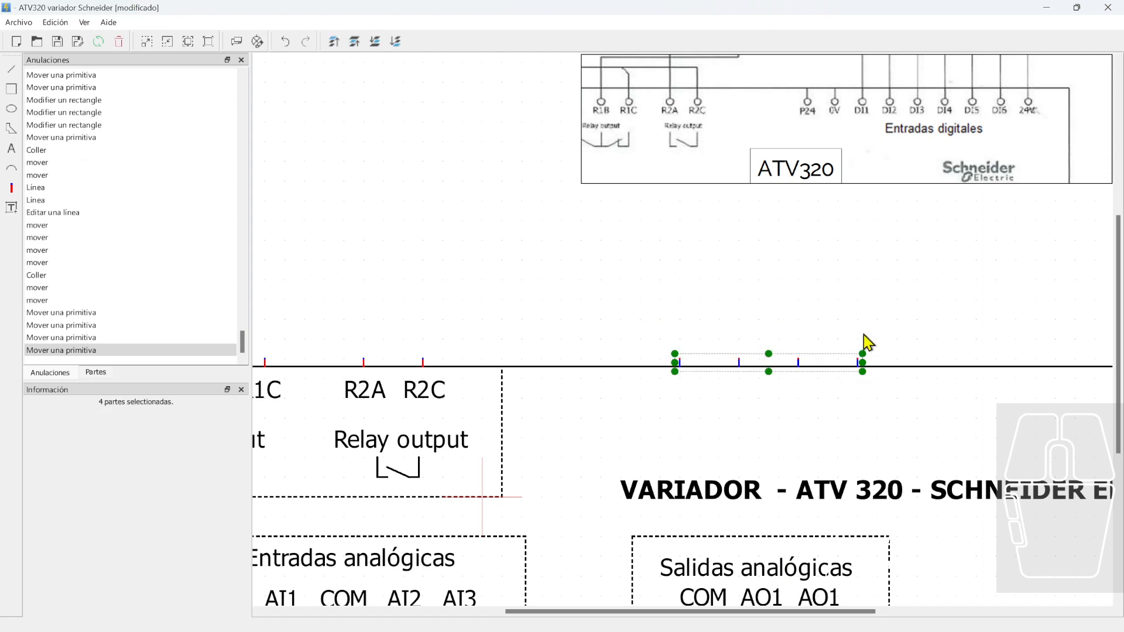
{"action": "key", "text": "ctrl+v"}
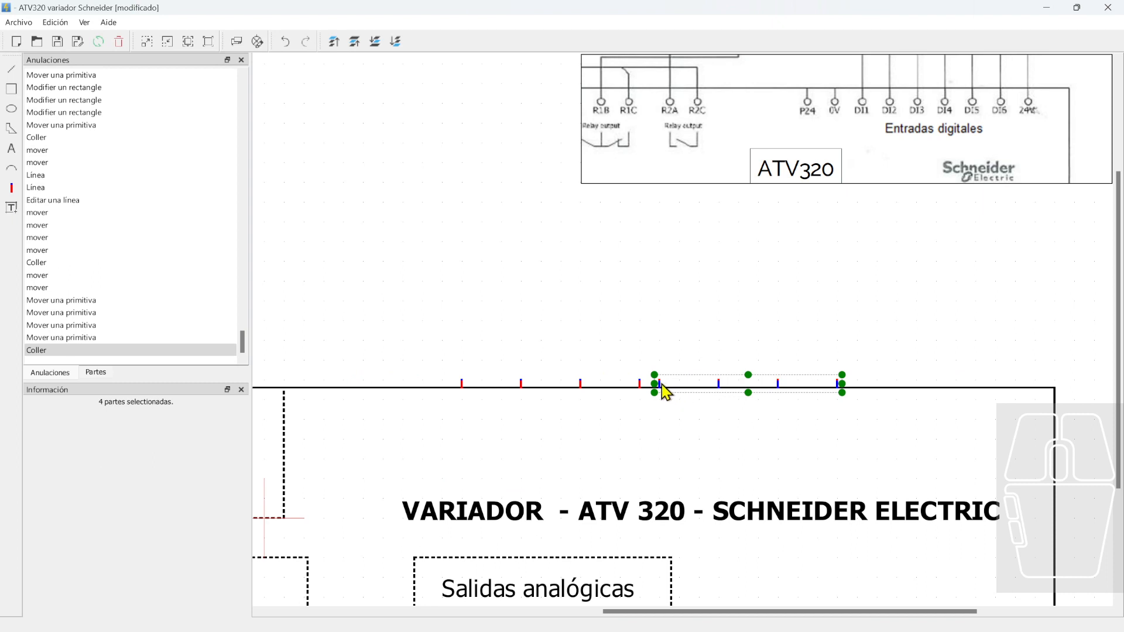
{"action": "left_click_drag", "start_coordinate": [664, 392], "coordinate": [758, 383]}
{"action": "left_click", "coordinate": [708, 385]}
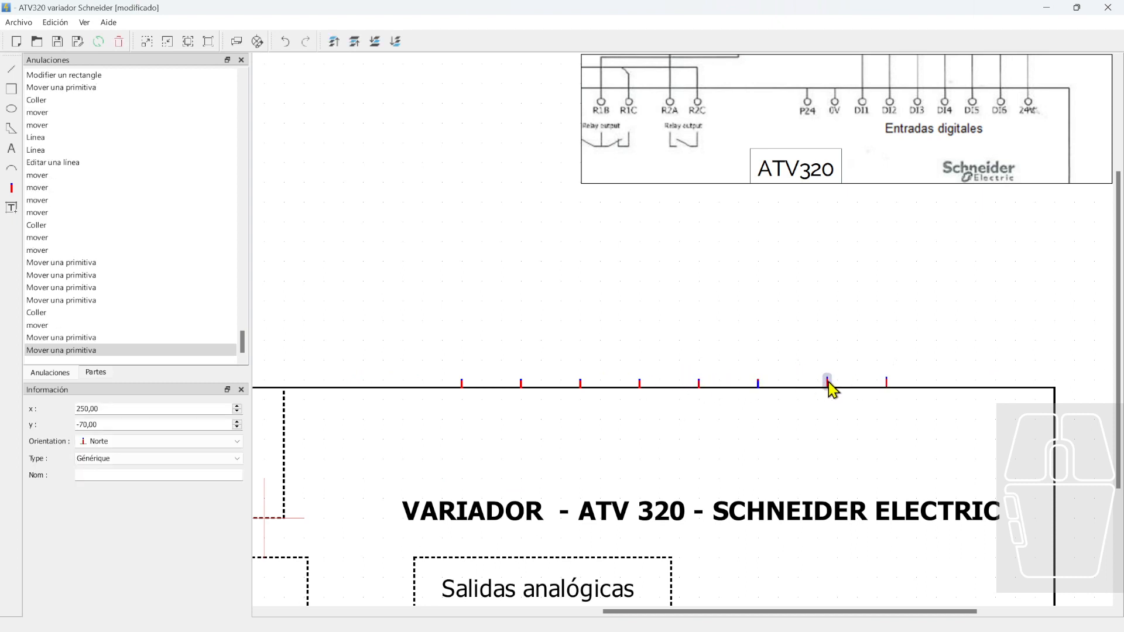
{"action": "left_click", "coordinate": [822, 388]}
{"action": "left_click_drag", "start_coordinate": [826, 384], "coordinate": [878, 383]}
{"action": "left_click", "coordinate": [868, 341]}
{"action": "scroll", "coordinate": [869, 341], "scroll_direction": "down", "scroll_amount": 2, "text": "ctrl"}
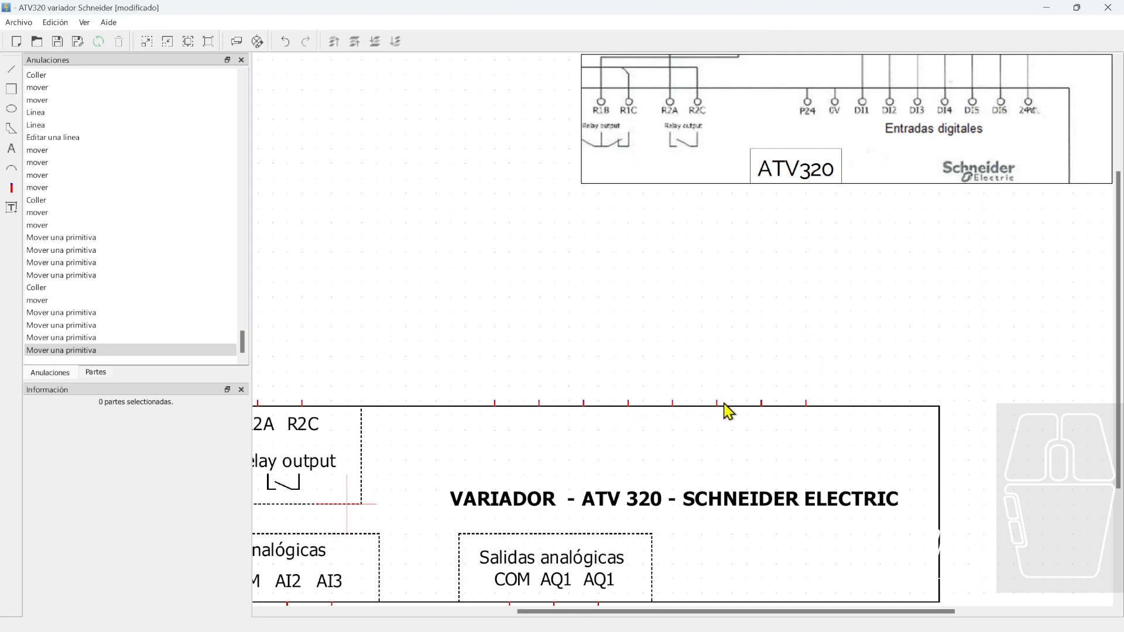
Duplicate the last terminal of the new row and place the copy beside it on the drive's upper edge, keeping the same spacing
{"action": "left_click", "coordinate": [806, 405]}
{"action": "key", "text": "ctrl+v"}
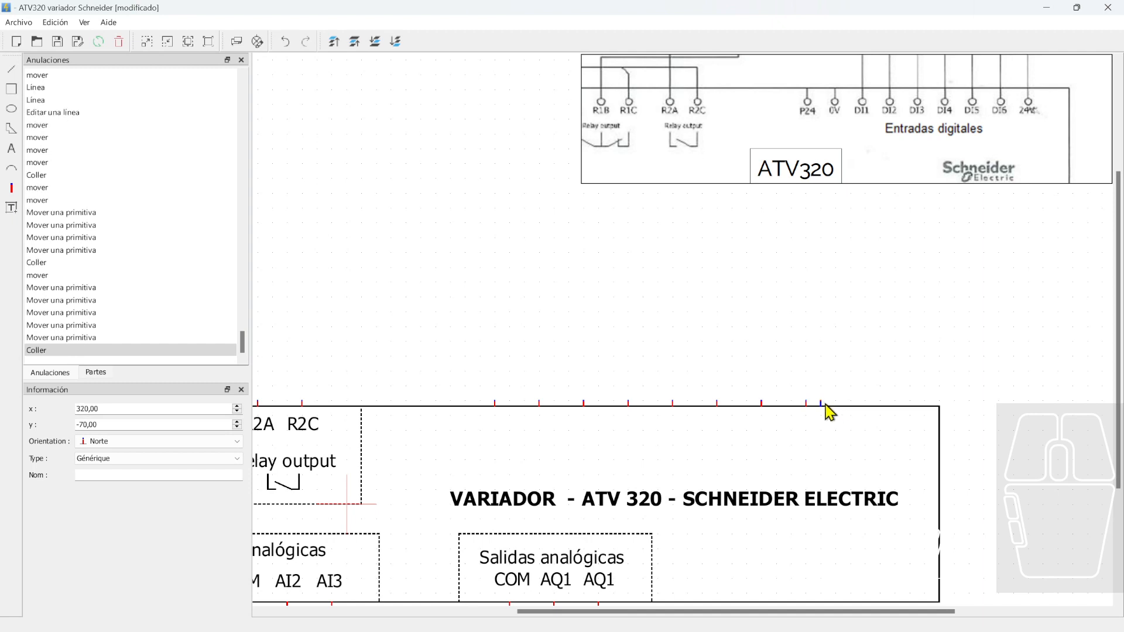
{"action": "left_click_drag", "start_coordinate": [823, 406], "coordinate": [845, 406]}
{"action": "left_click", "coordinate": [846, 359]}
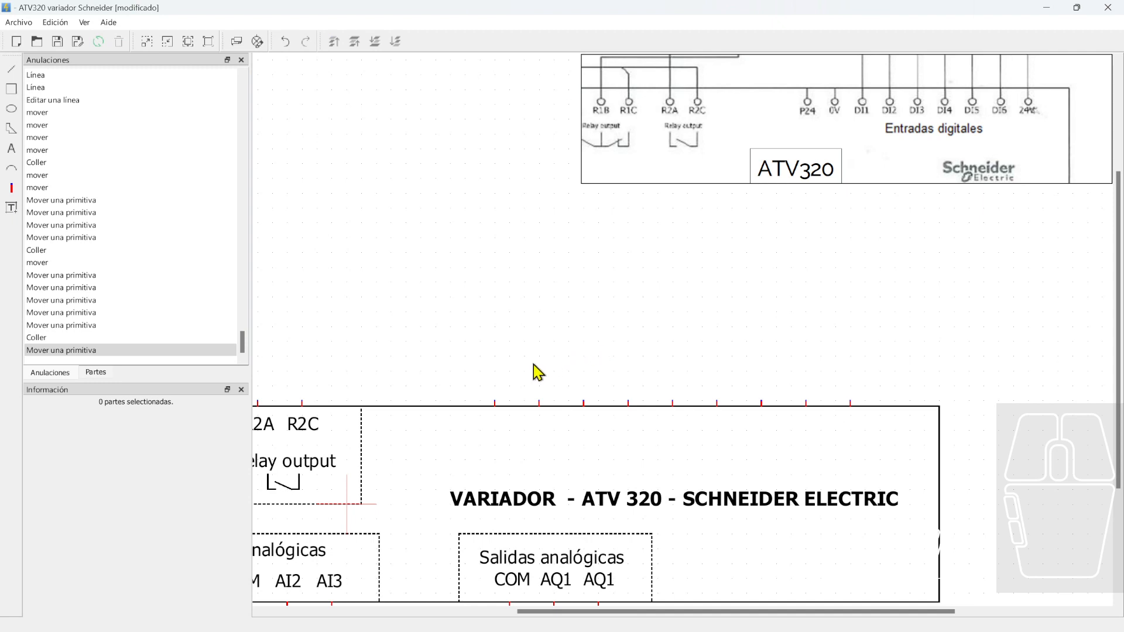
Shift the first two new terminals and the last one outward by one spacing, splitting the row into groups of two, six and one
{"action": "left_click_drag", "start_coordinate": [472, 369], "coordinate": [436, 410]}
{"action": "left_click", "coordinate": [517, 379]}
{"action": "scroll", "coordinate": [549, 410], "scroll_direction": "up", "scroll_amount": 2}
{"action": "left_click", "coordinate": [434, 377]}
{"action": "scroll", "coordinate": [475, 370], "scroll_direction": "down", "scroll_amount": 1}
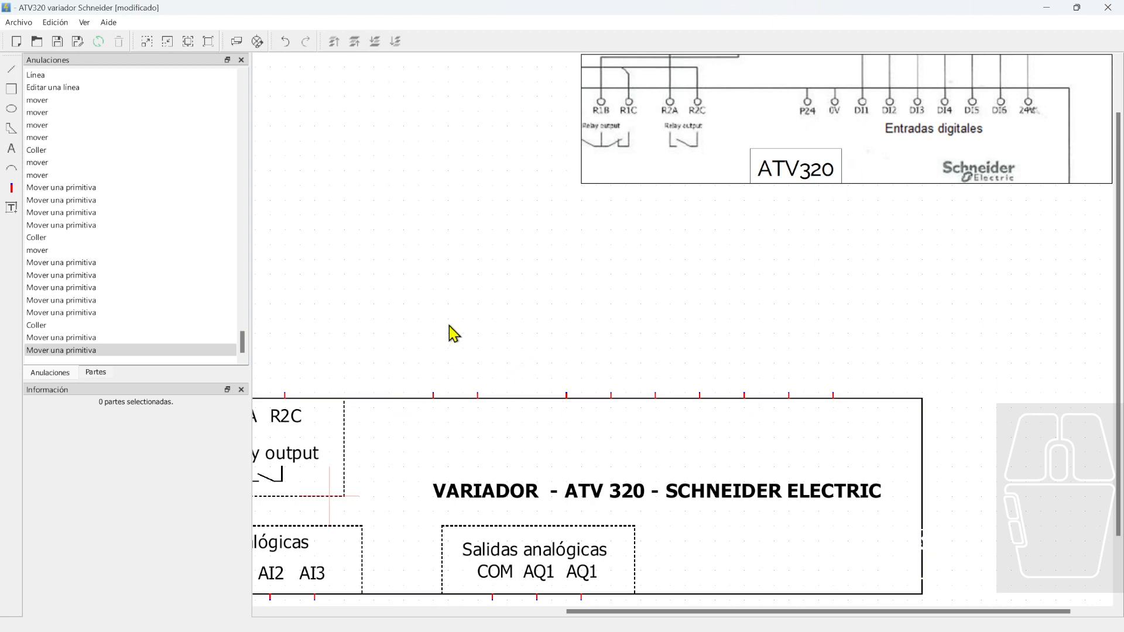
{"action": "left_click", "coordinate": [834, 394]}
{"action": "left_click", "coordinate": [778, 339]}
{"action": "scroll", "coordinate": [779, 336], "scroll_direction": "down", "scroll_amount": 1}
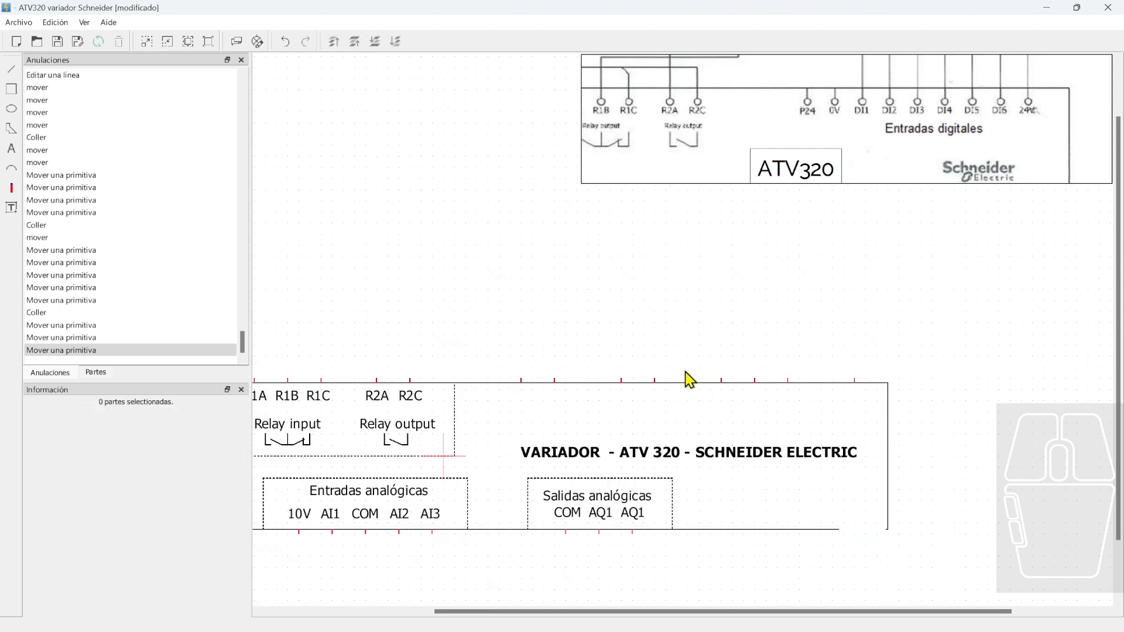
{"action": "scroll", "coordinate": [586, 313], "scroll_direction": "up", "scroll_amount": 1}
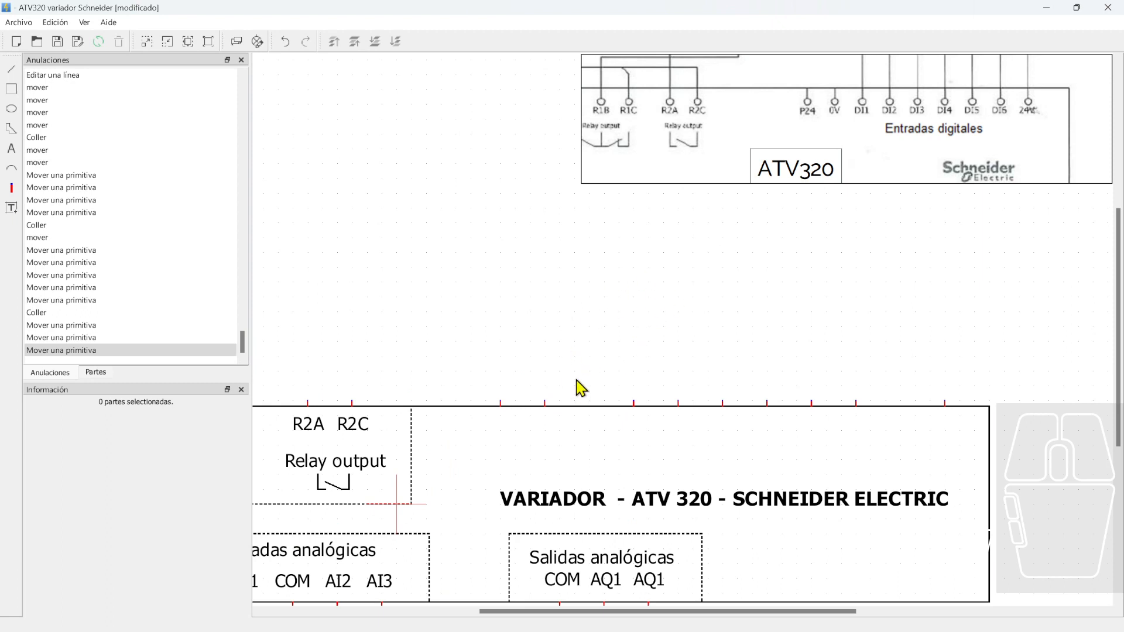
Duplicate the "R2C" label, place the copy below the first new terminal at X 60, Y -50, and change its text to "P24"
{"action": "left_click", "coordinate": [352, 430]}
{"action": "key", "text": "ctrl+c"}
{"action": "key", "text": "ctrl+v"}
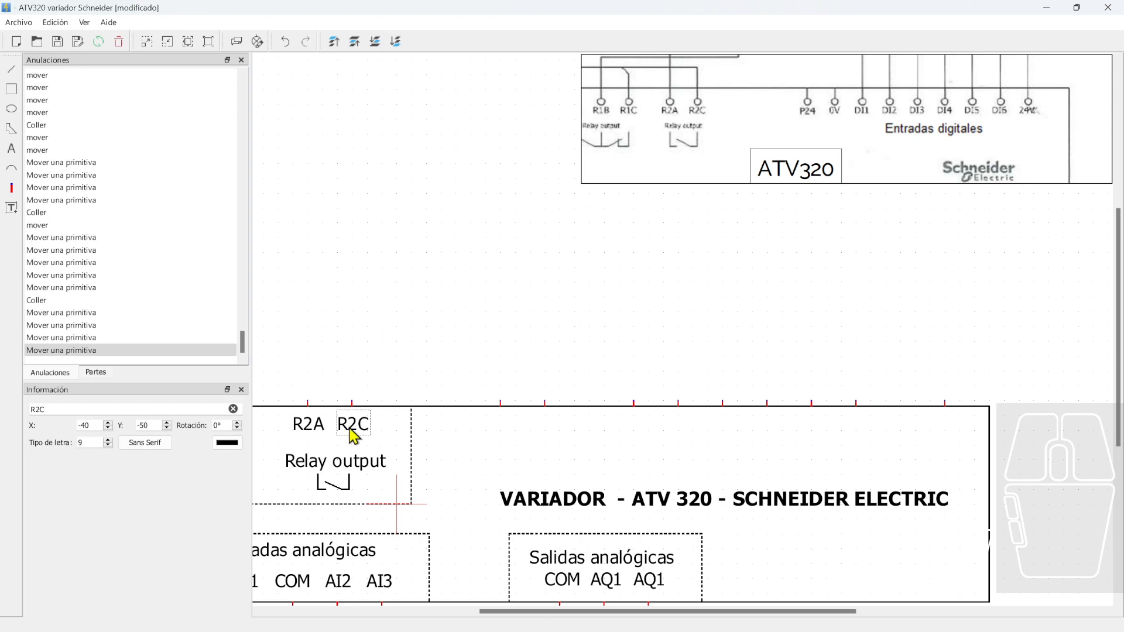
{"action": "double_click", "coordinate": [503, 436]}
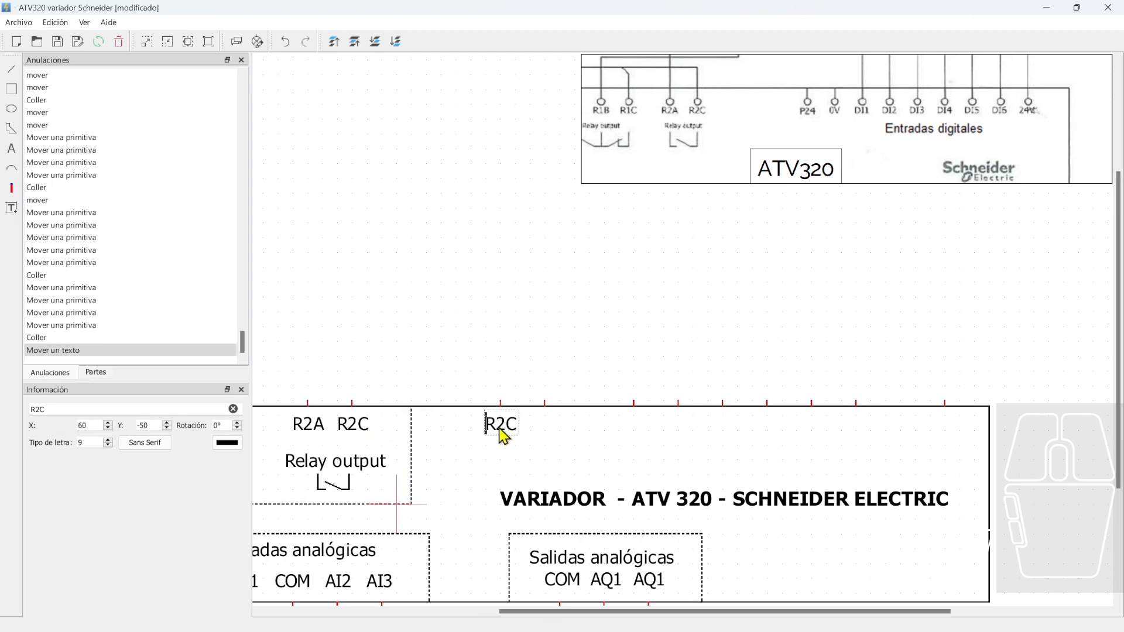
{"action": "double_click", "coordinate": [504, 432]}
{"action": "type", "text": "p24"}
{"action": "key", "text": "BackSpace"}
{"action": "key", "text": "BackSpace"}
{"action": "key", "text": "BackSpace"}
{"action": "type", "text": "P2"}
{"action": "left_click", "coordinate": [532, 353]}
Duplicate the "P24" label, change the copy's text to "0V" and place it below the second new terminal
{"action": "left_click", "coordinate": [501, 428]}
{"action": "key", "text": "ctrl+c"}
{"action": "key", "text": "ctrl+v"}
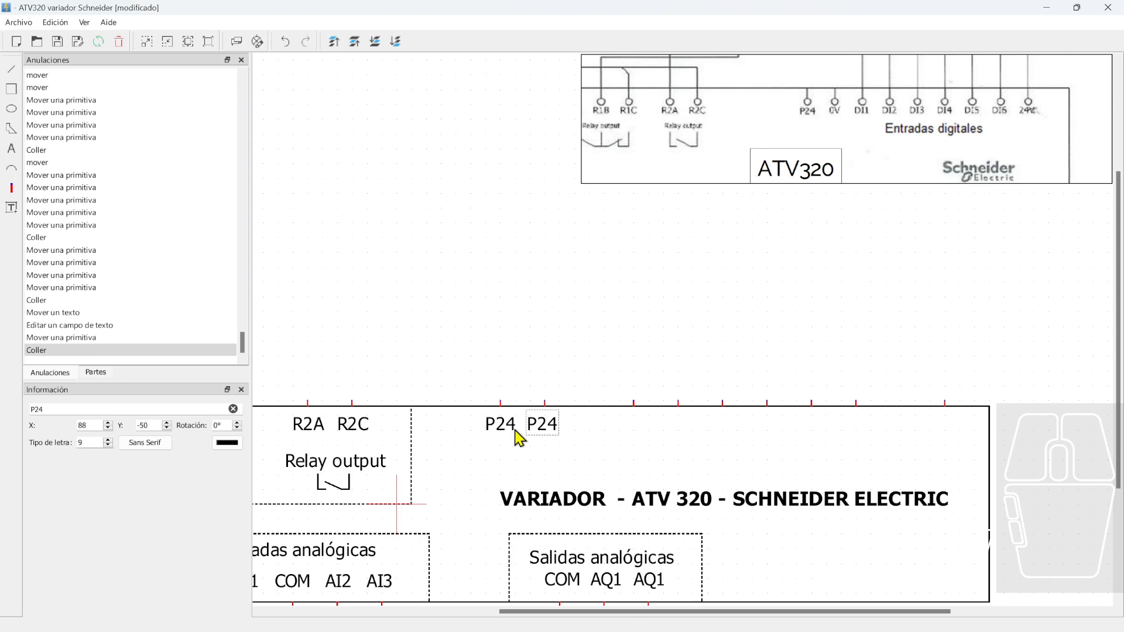
{"action": "double_click", "coordinate": [553, 433]}
{"action": "type", "text": "0V"}
{"action": "left_click", "coordinate": [579, 337]}
{"action": "left_click_drag", "start_coordinate": [546, 431], "coordinate": [638, 435]}
{"action": "left_click", "coordinate": [567, 407]}
Duplicate the "0V" label, place the copy below the third new terminal at X 150, Y -50, and change its text to "D11"
{"action": "left_click", "coordinate": [551, 436]}
{"action": "key", "text": "ctrl+c"}
{"action": "key", "text": "ctrl+v"}
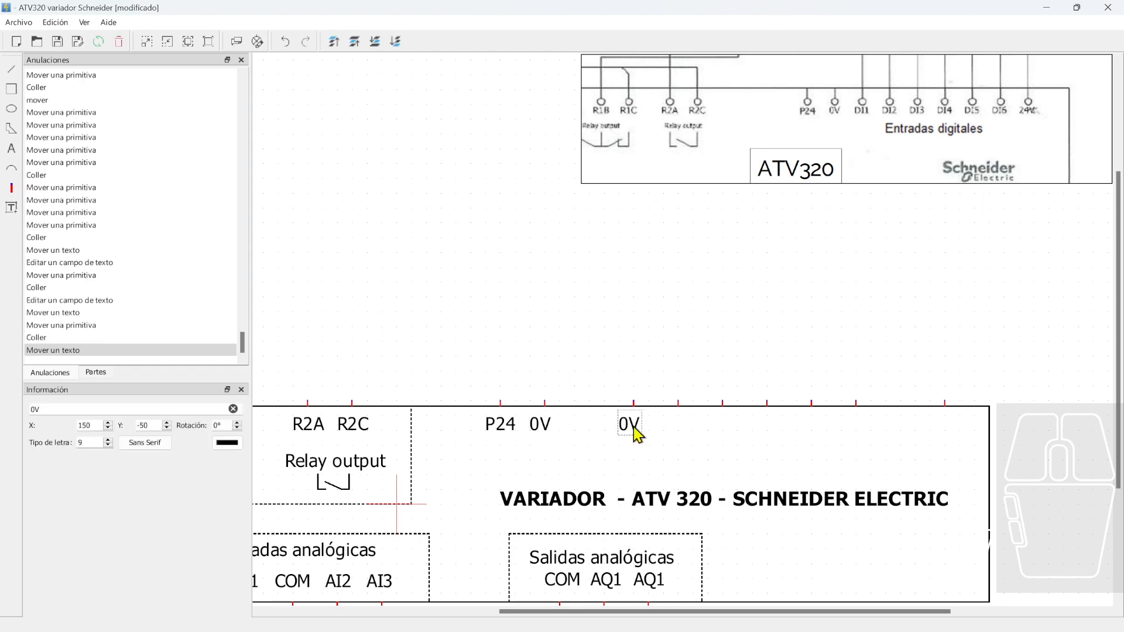
{"action": "double_click", "coordinate": [634, 427]}
{"action": "type", "text": "D"}
{"action": "type", "text": "I1"}
{"action": "key", "text": "ctrl+v"}
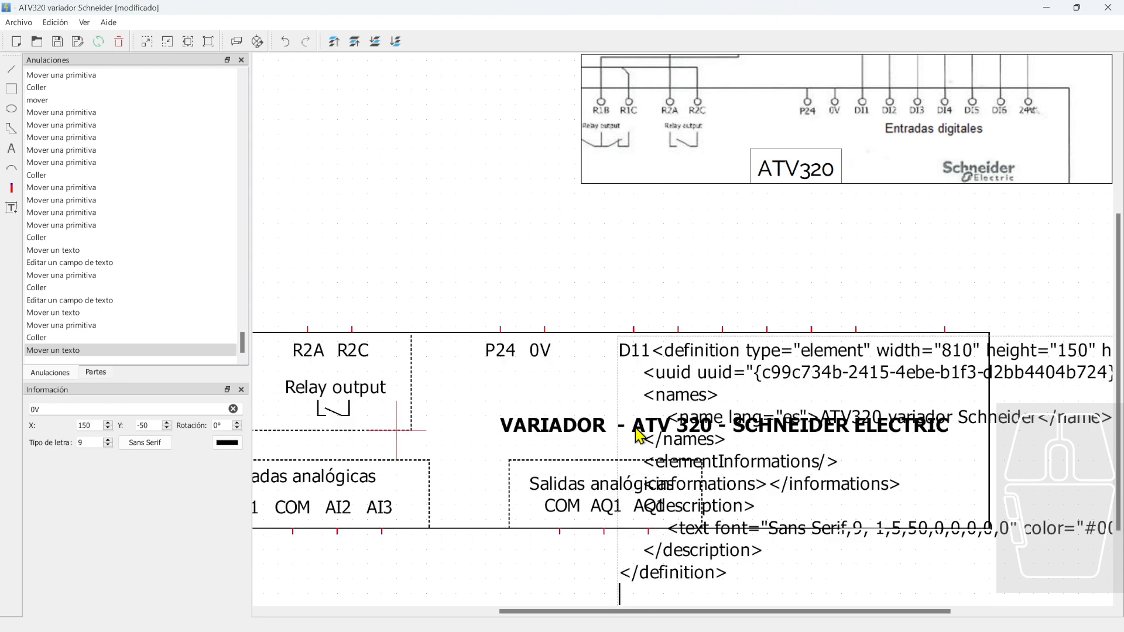
{"action": "key", "text": "ctrl+z"}
{"action": "left_click", "coordinate": [669, 303]}
{"action": "left_click", "coordinate": [644, 351]}
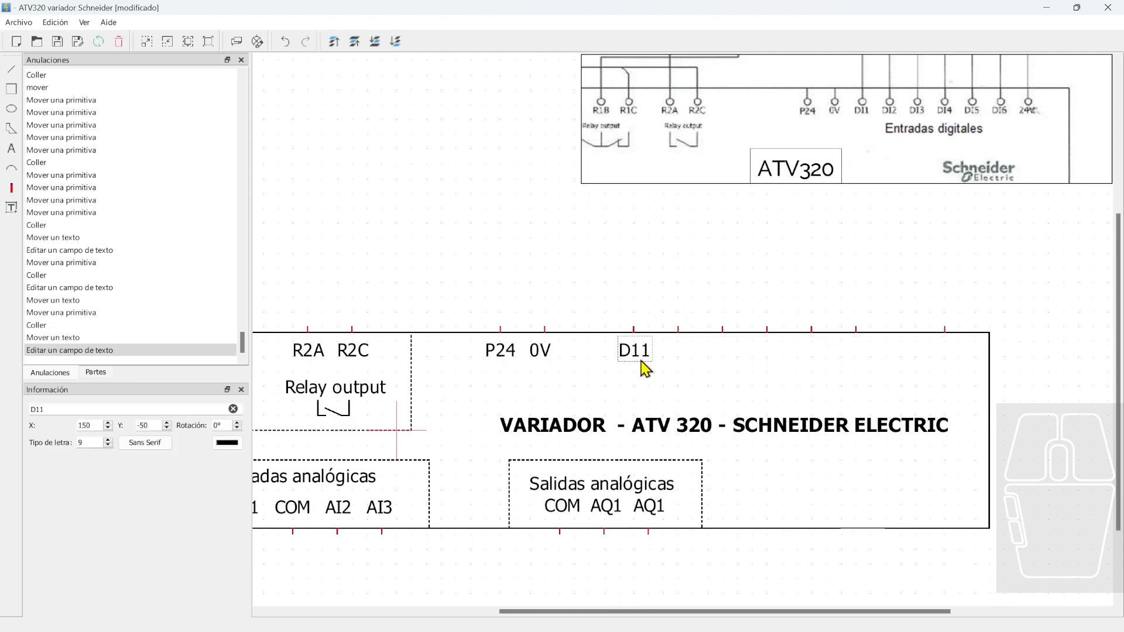
Duplicate the "D11" label along the terminal row and change the copies' texts to "D12", "D13" and "D14"
{"action": "key", "text": "ctrl+c"}
{"action": "key", "text": "ctrl+v"}
{"action": "left_click_drag", "start_coordinate": [644, 359], "coordinate": [679, 362]}
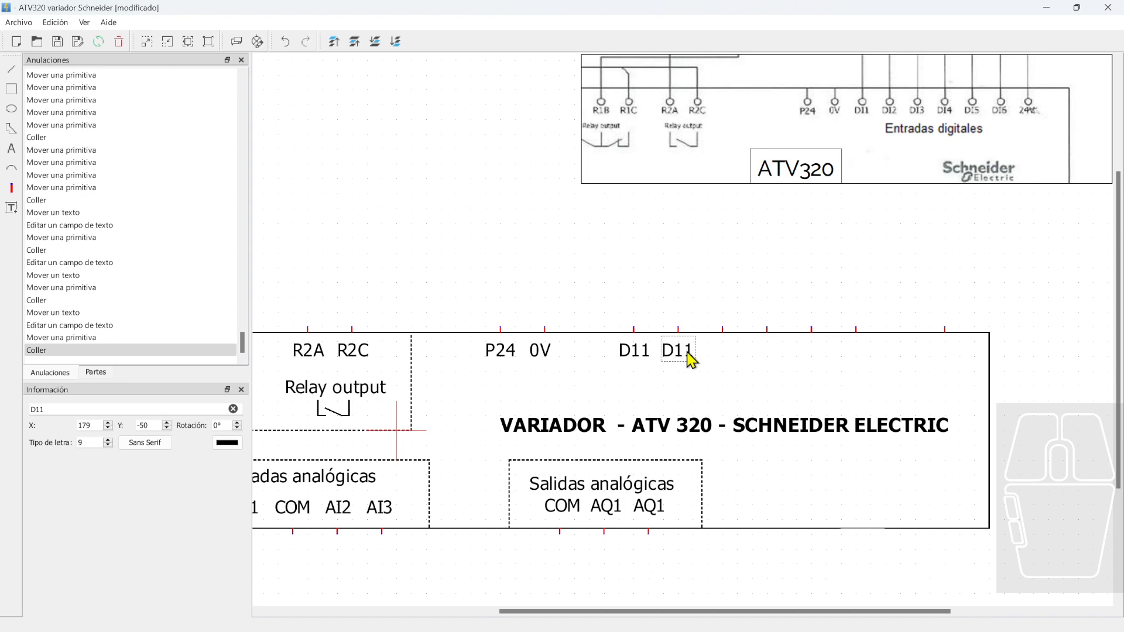
{"action": "left_click", "coordinate": [710, 281]}
{"action": "left_click", "coordinate": [683, 359]}
{"action": "key", "text": "ctrl+c"}
{"action": "key", "text": "ctrl+v"}
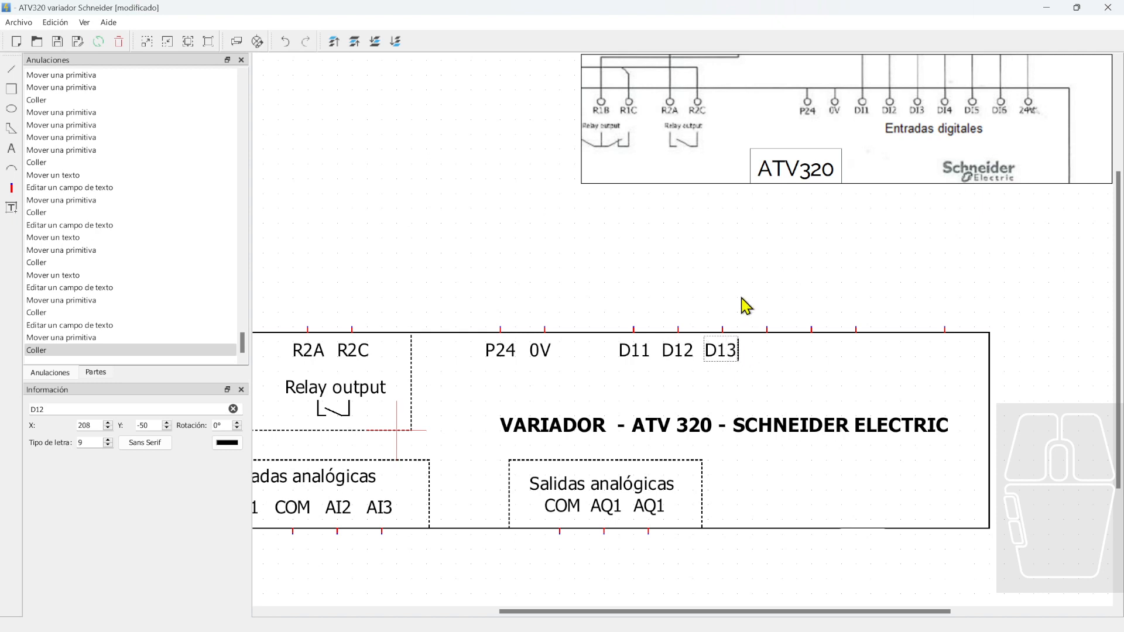
{"action": "left_click", "coordinate": [743, 306]}
{"action": "left_click", "coordinate": [720, 352]}
{"action": "key", "text": "ctrl+c"}
{"action": "key", "text": "ctrl+v"}
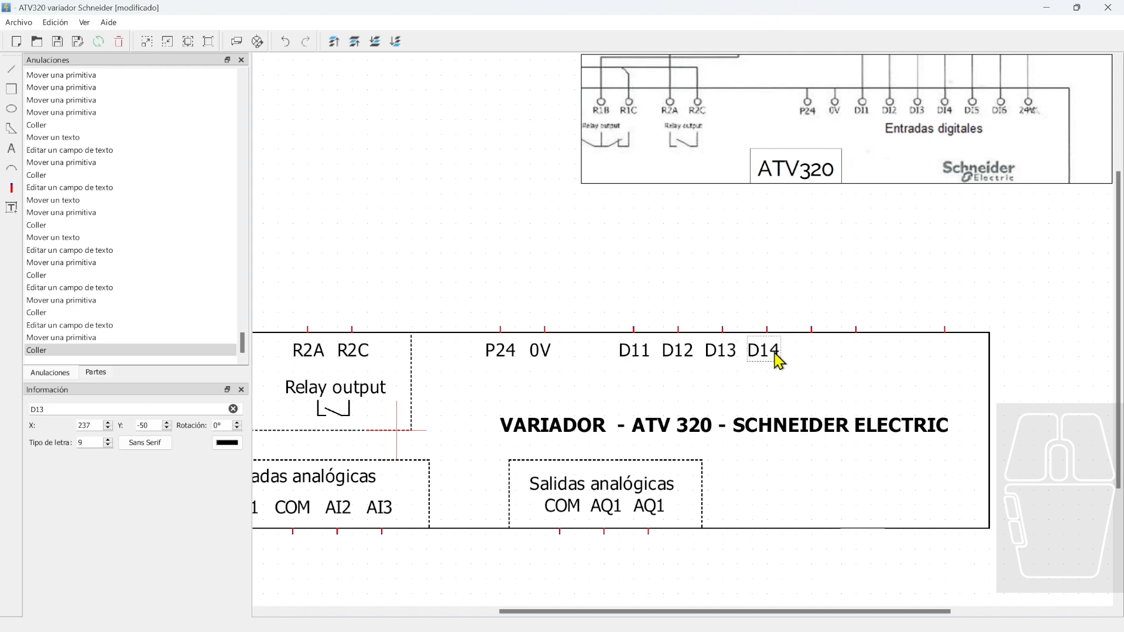
{"action": "left_click", "coordinate": [797, 263]}
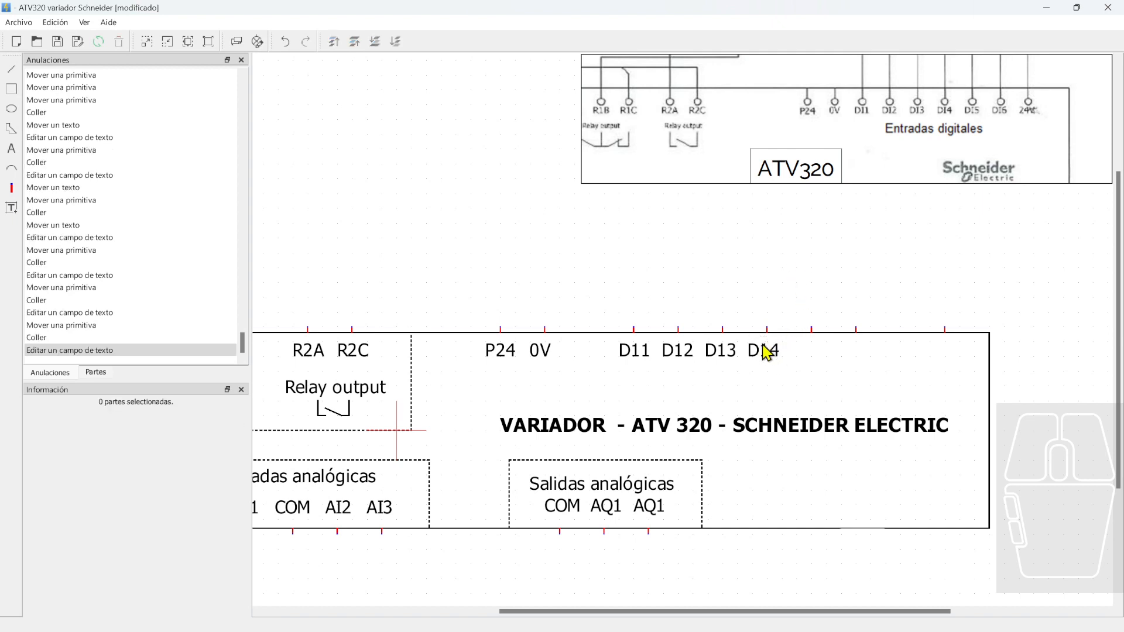
Correct the text of the "D11" label to "DI1", with the letter I in the middle
{"action": "left_click", "coordinate": [640, 354]}
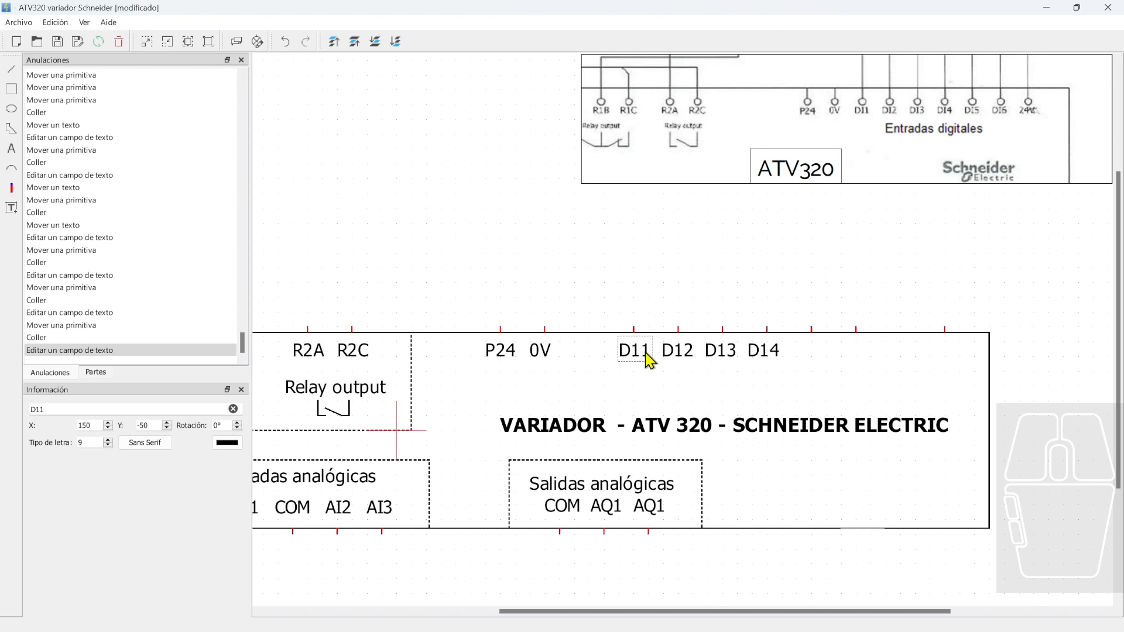
{"action": "double_click", "coordinate": [639, 351]}
{"action": "key", "text": "Home"}
{"action": "key", "text": "Delete"}
{"action": "key", "text": "Delete"}
{"action": "type", "text": "D"}
Correct the texts of the "D12" and "D13" labels to "DI2" and "DI3"
{"action": "left_click", "coordinate": [681, 354]}
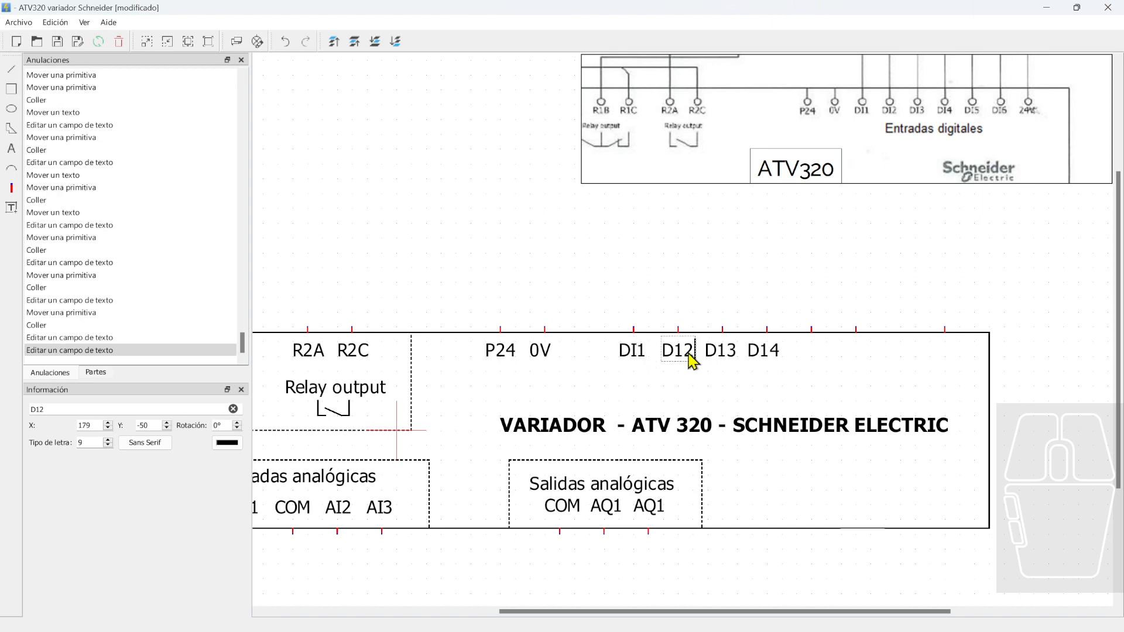
{"action": "double_click", "coordinate": [685, 354]}
{"action": "key", "text": "Left"}
{"action": "key", "text": "Right"}
{"action": "key", "text": "Right"}
{"action": "key", "text": "BackSpace"}
{"action": "type", "text": "I"}
{"action": "left_click", "coordinate": [724, 349]}
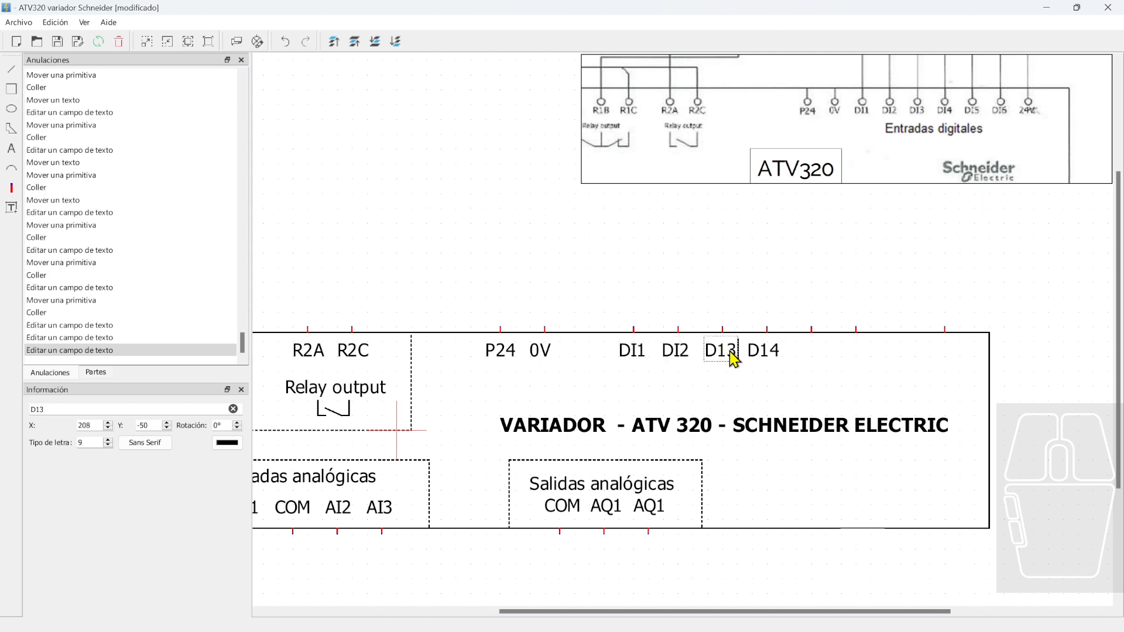
{"action": "key", "text": "BackSpace"}
{"action": "type", "text": "I"}
Move the "D14" label to X 240 and correct its text to "DI4"
{"action": "left_click", "coordinate": [769, 354]}
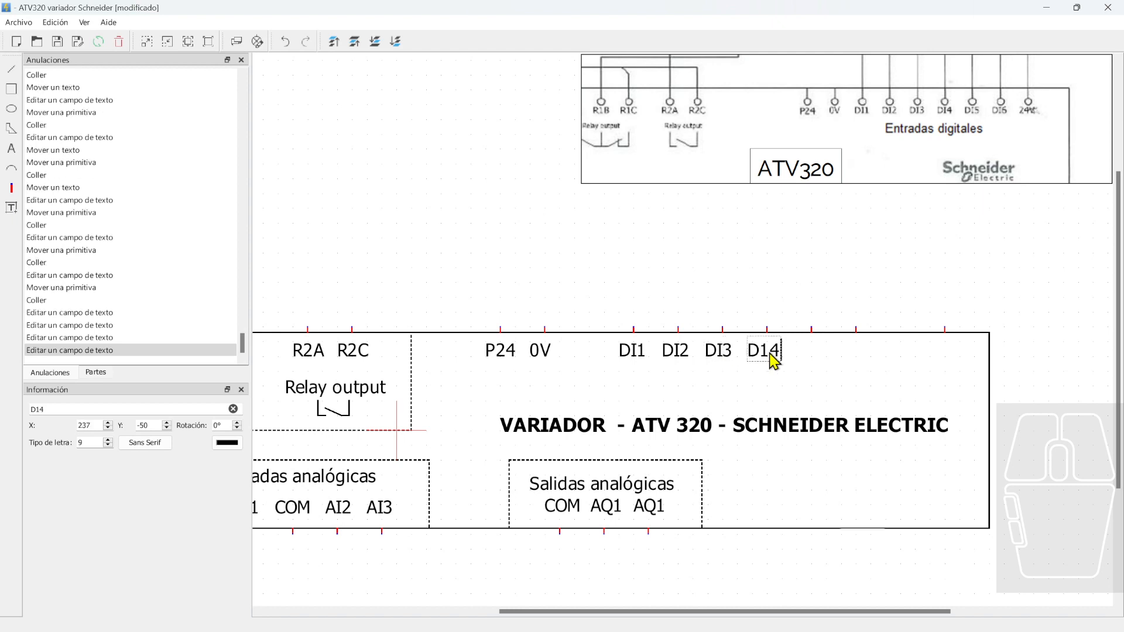
{"action": "double_click", "coordinate": [770, 355]}
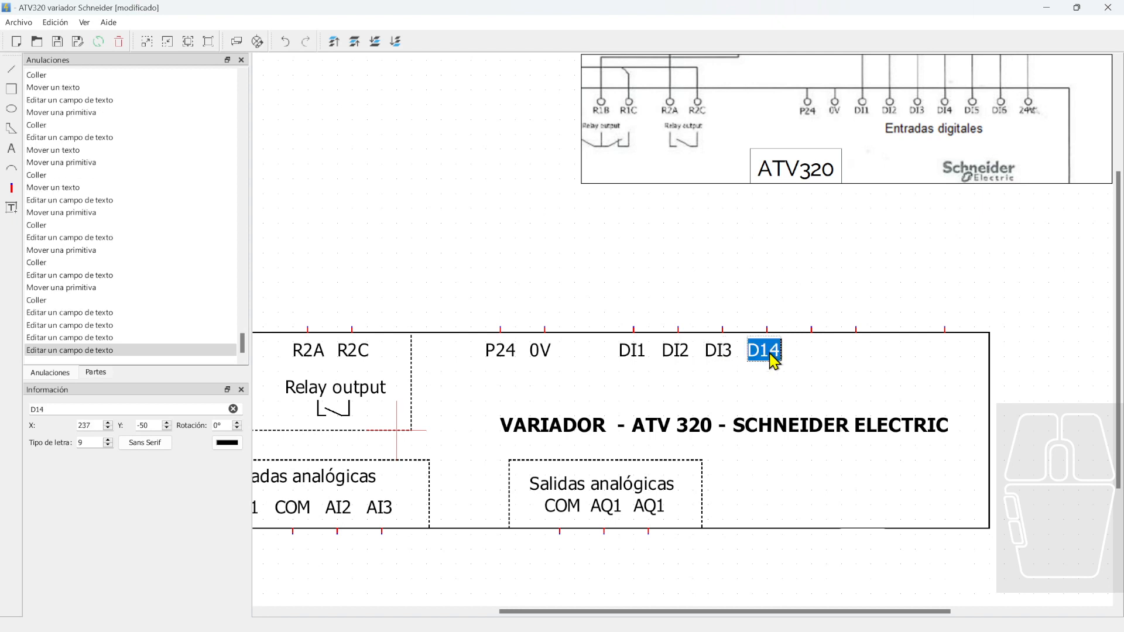
{"action": "left_click", "coordinate": [815, 298]}
{"action": "left_click_drag", "start_coordinate": [776, 358], "coordinate": [779, 359]}
{"action": "double_click", "coordinate": [779, 358]}
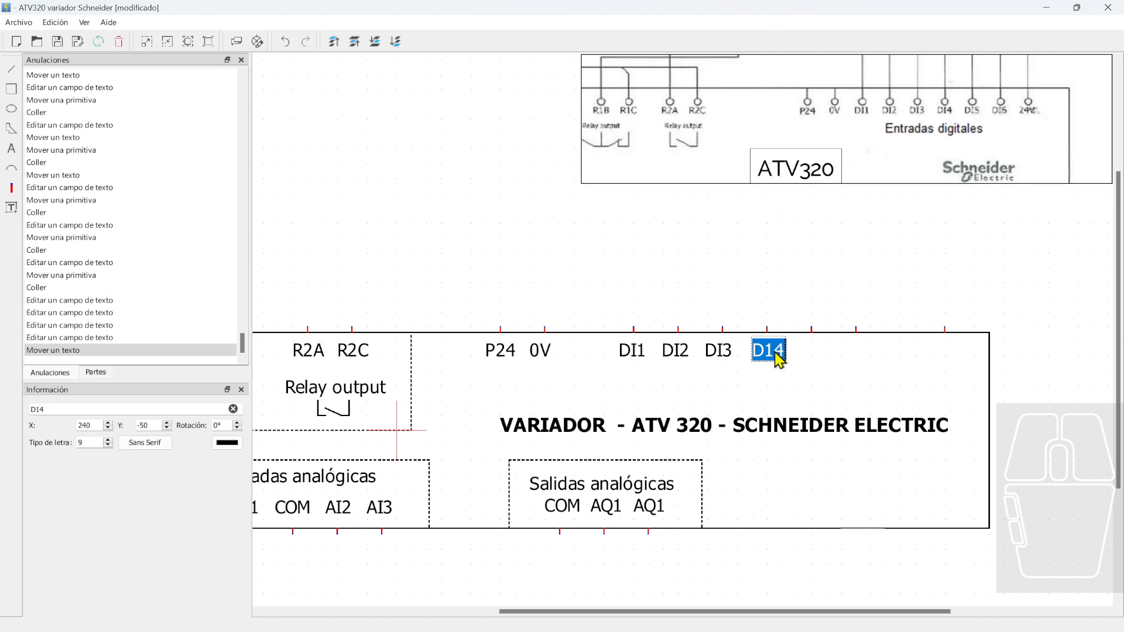
{"action": "left_click", "coordinate": [769, 353]}
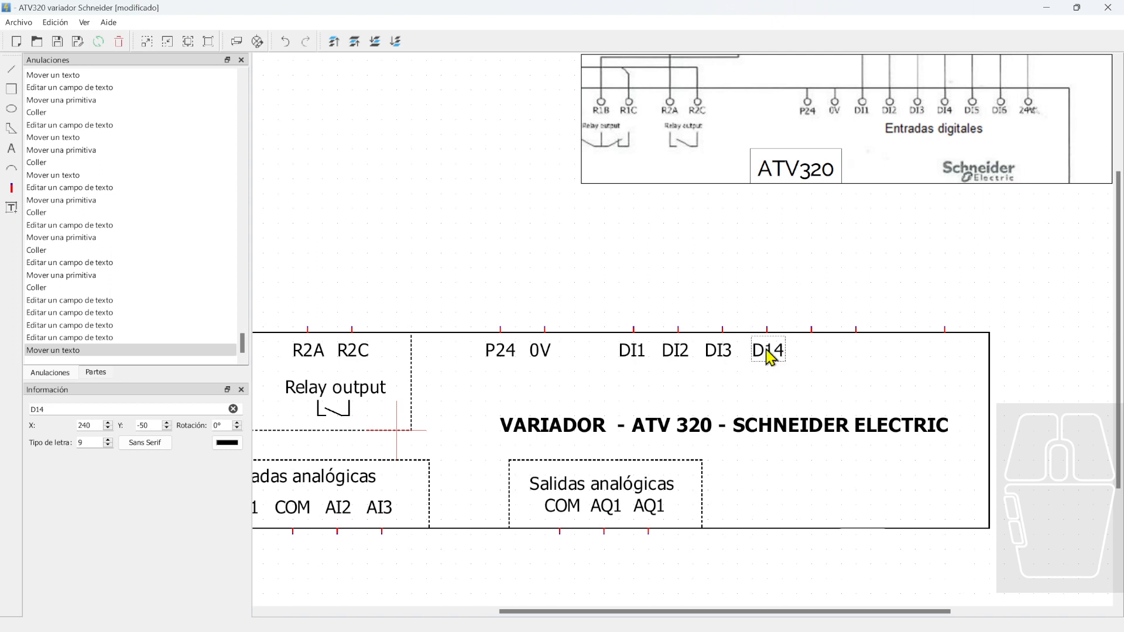
{"action": "key", "text": "BackSpace"}
{"action": "type", "text": "L"}
{"action": "left_click", "coordinate": [833, 293]}
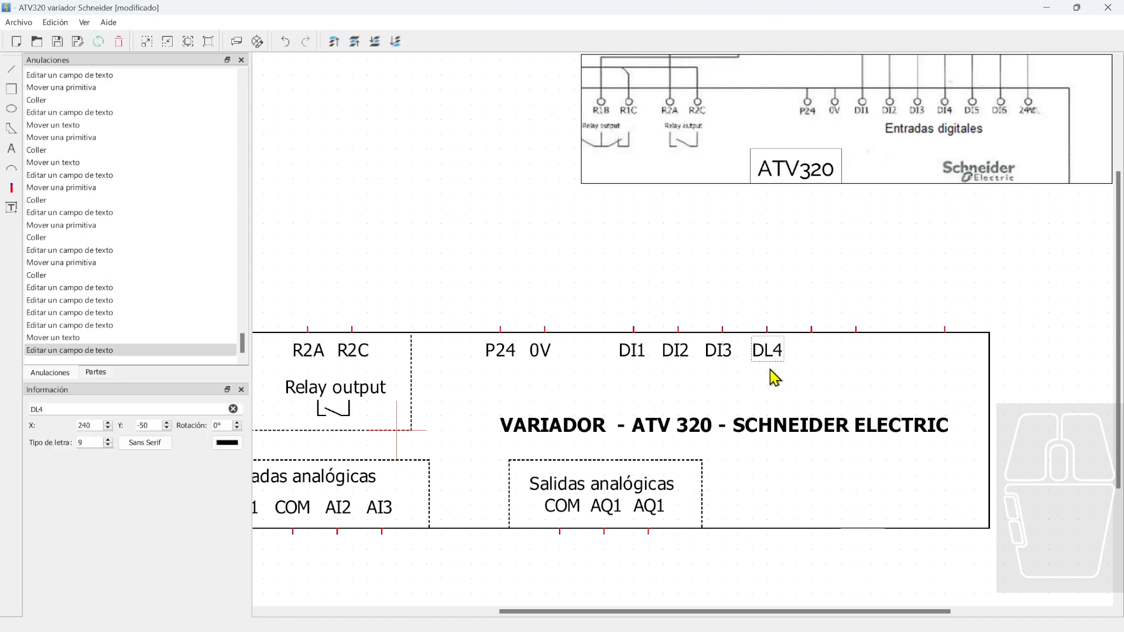
{"action": "key", "text": "BackSpace"}
Duplicate the "DI3" label, place the copy below the terminal after "DI4" and change its text to "DI5"
{"action": "left_click", "coordinate": [722, 360]}
{"action": "key", "text": "ctrl+c"}
{"action": "key", "text": "ctrl+v"}
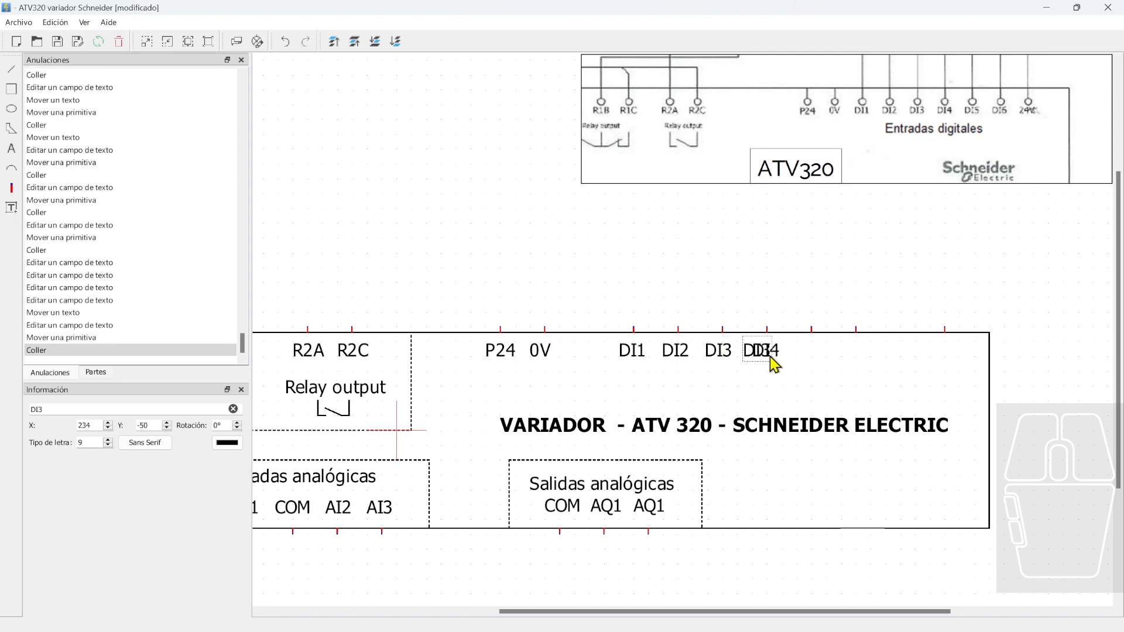
{"action": "left_click_drag", "start_coordinate": [765, 358], "coordinate": [810, 358]}
{"action": "left_click", "coordinate": [779, 358]}
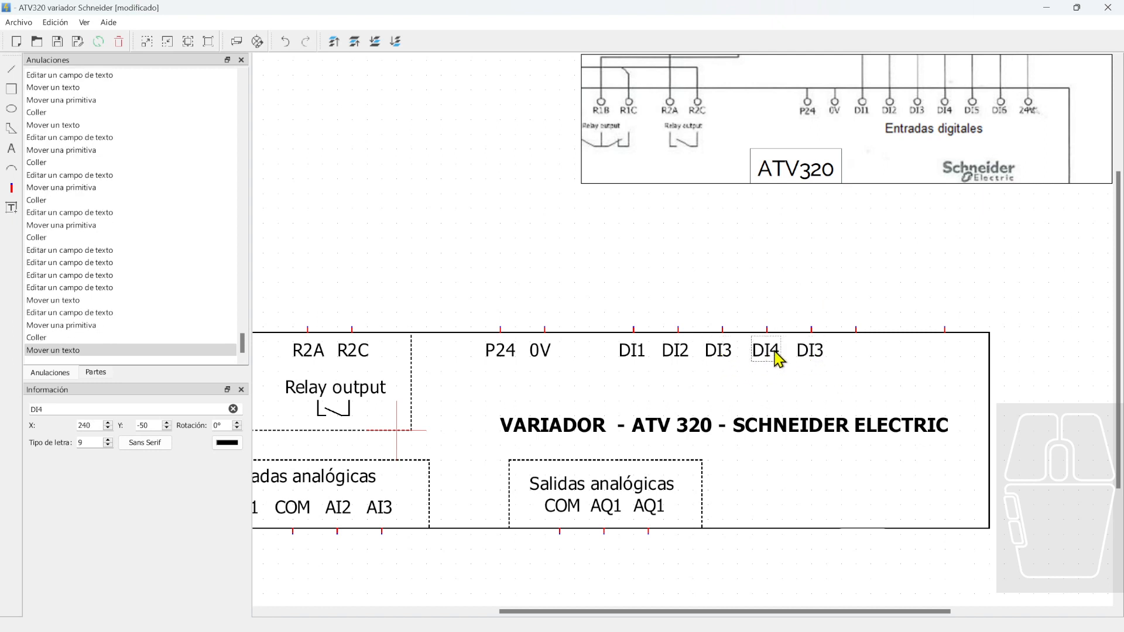
{"action": "left_click", "coordinate": [820, 354]}
{"action": "key", "text": "Right"}
Duplicate the "DI5" label, place the copy at X 300, Y -50 below the following terminal and change its text to "DI6"
{"action": "left_click", "coordinate": [817, 362]}
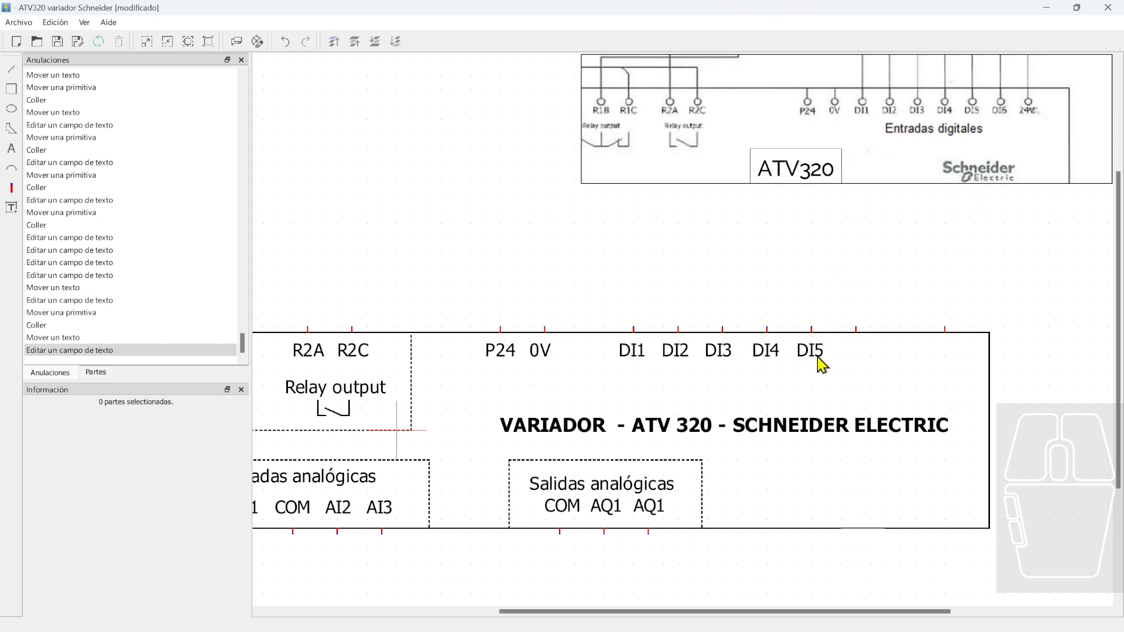
{"action": "key", "text": "ctrl+v"}
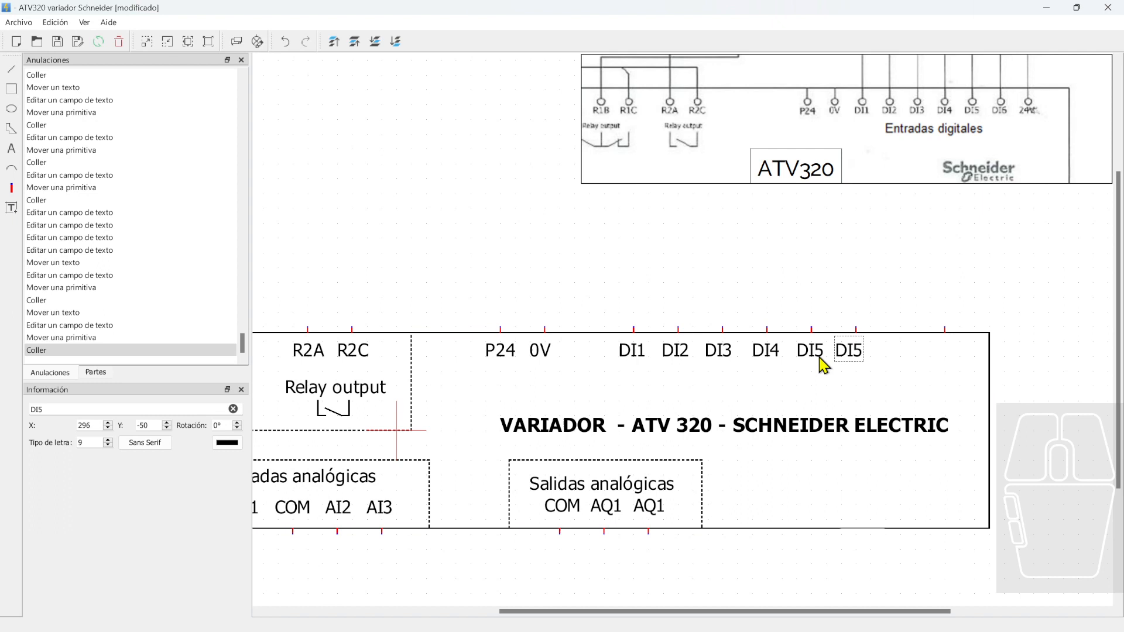
{"action": "double_click", "coordinate": [858, 359]}
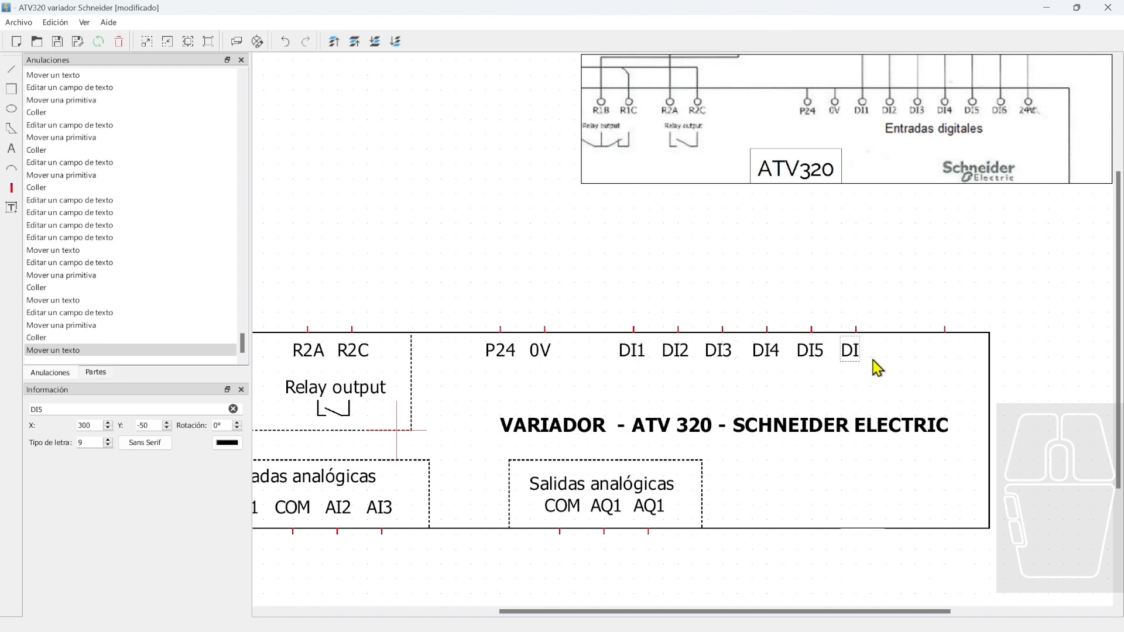
{"action": "type", "text": "6"}
{"action": "left_click", "coordinate": [960, 264]}
Duplicate the "DI6" label, place the copy at X 360, Y -50 below the last terminal and change its text to "24V"
{"action": "left_click", "coordinate": [862, 362]}
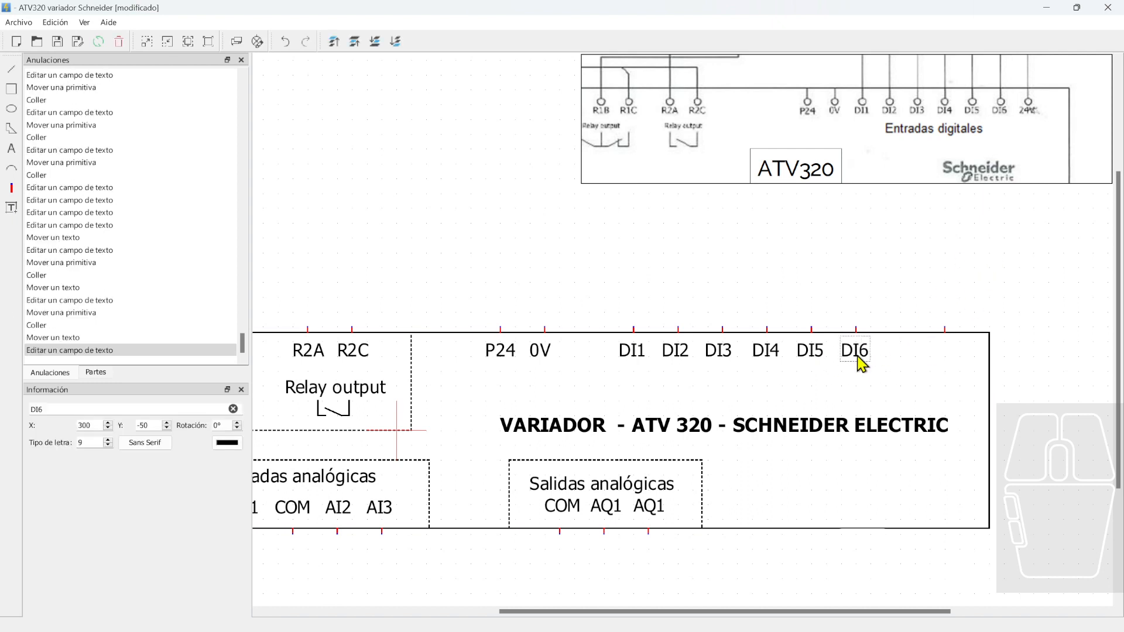
{"action": "key", "text": "ctrl+v"}
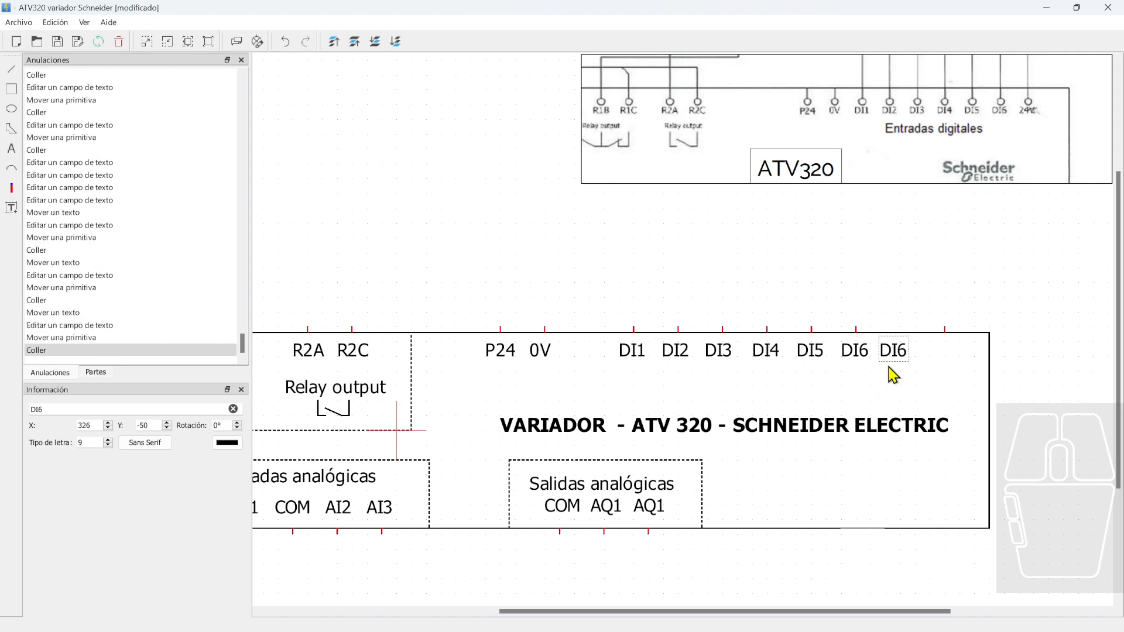
{"action": "left_click_drag", "start_coordinate": [893, 375], "coordinate": [944, 367]}
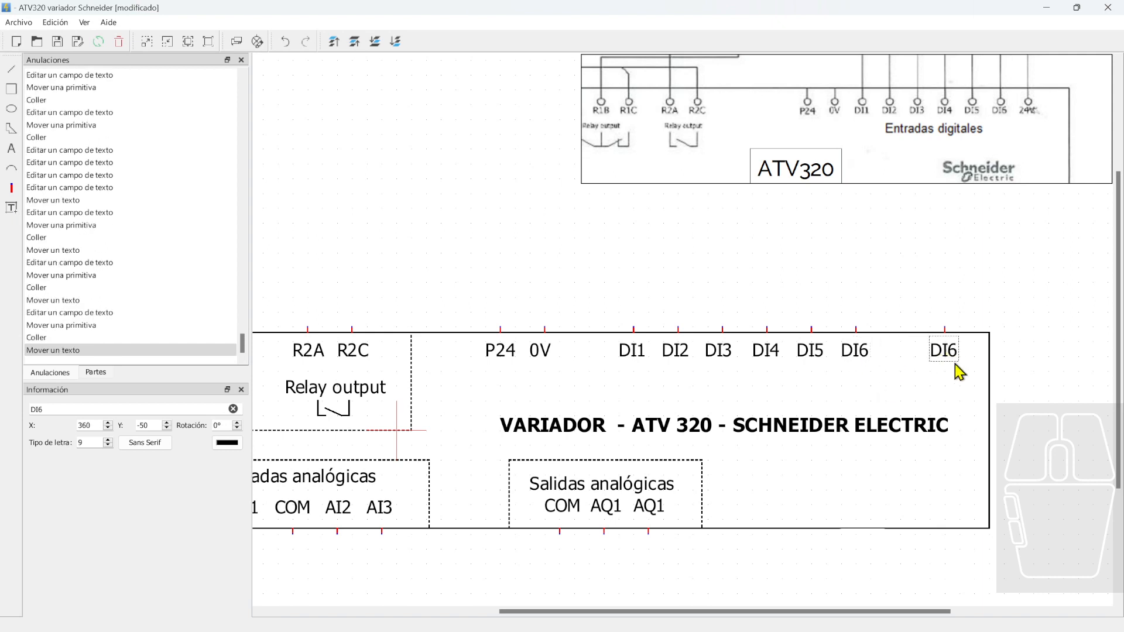
{"action": "type", "text": "V"}
{"action": "left_click", "coordinate": [957, 271]}
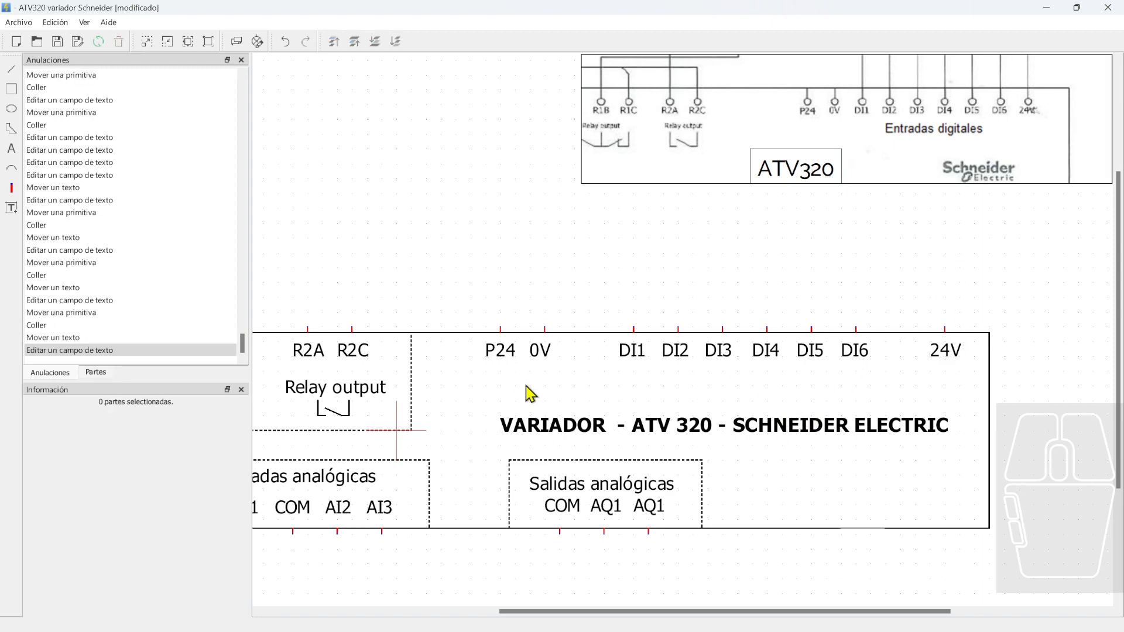
Duplicate the "P24" label, place the copy at X 270, Y 60 near the lower edge and change its text to "P24V"
{"action": "scroll", "coordinate": [609, 443], "scroll_direction": "down", "scroll_amount": 1}
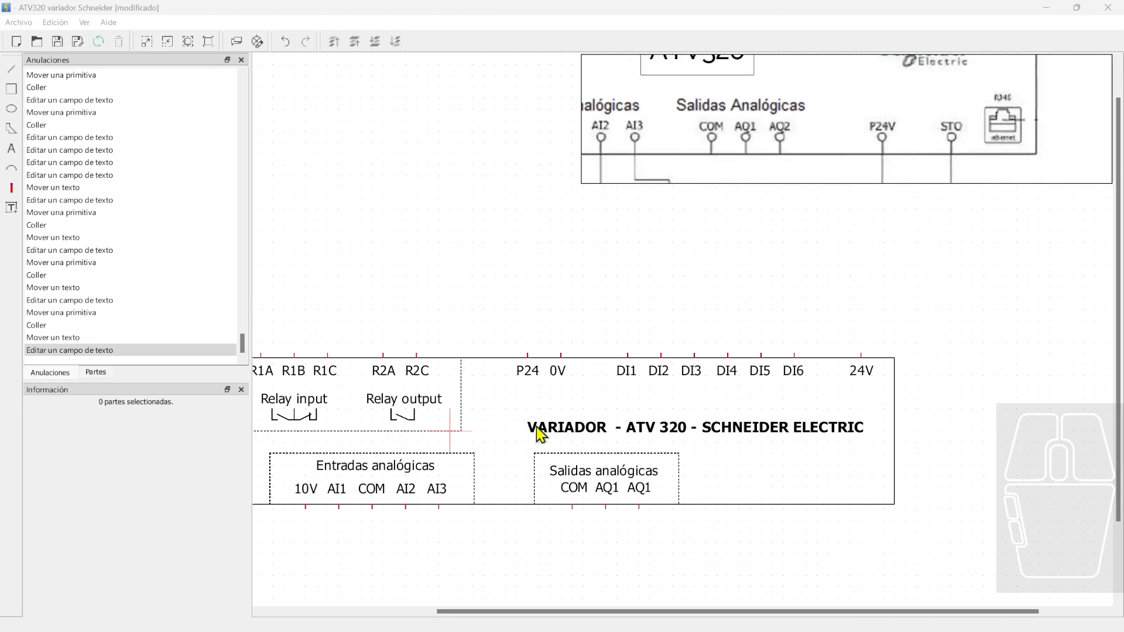
{"action": "mouse_move", "coordinate": [772, 110]}
{"action": "left_mouse_down"}
{"action": "mouse_move", "coordinate": [778, 220]}
{"action": "mouse_move", "coordinate": [756, 115]}
{"action": "left_mouse_up"}
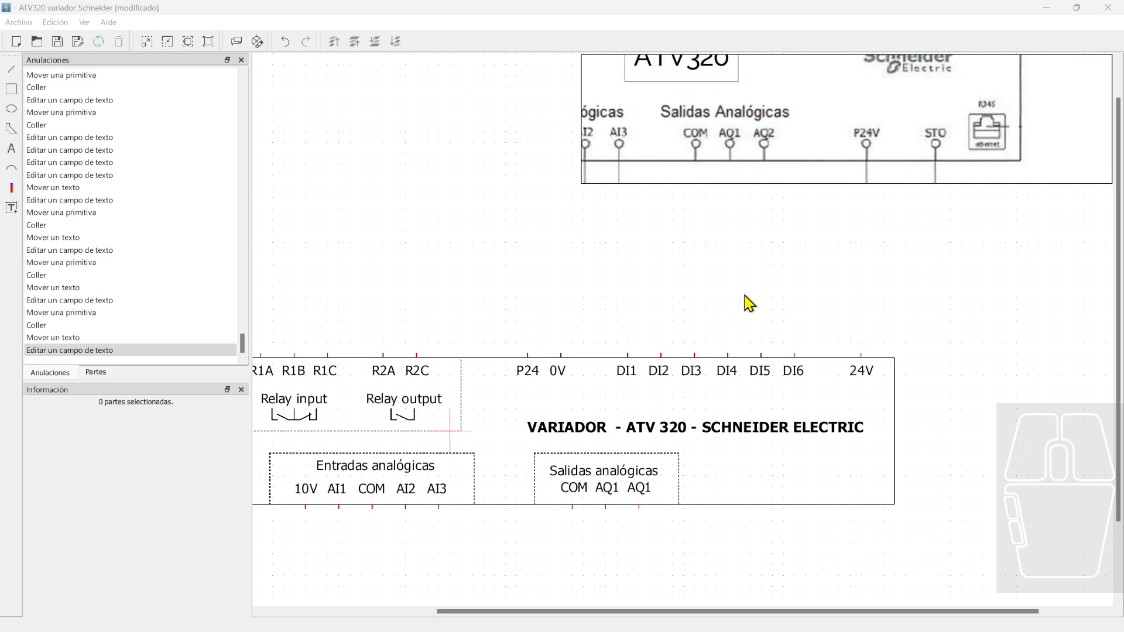
{"action": "left_click", "coordinate": [527, 375]}
{"action": "key", "text": "ctrl+c"}
{"action": "key", "text": "ctrl+v"}
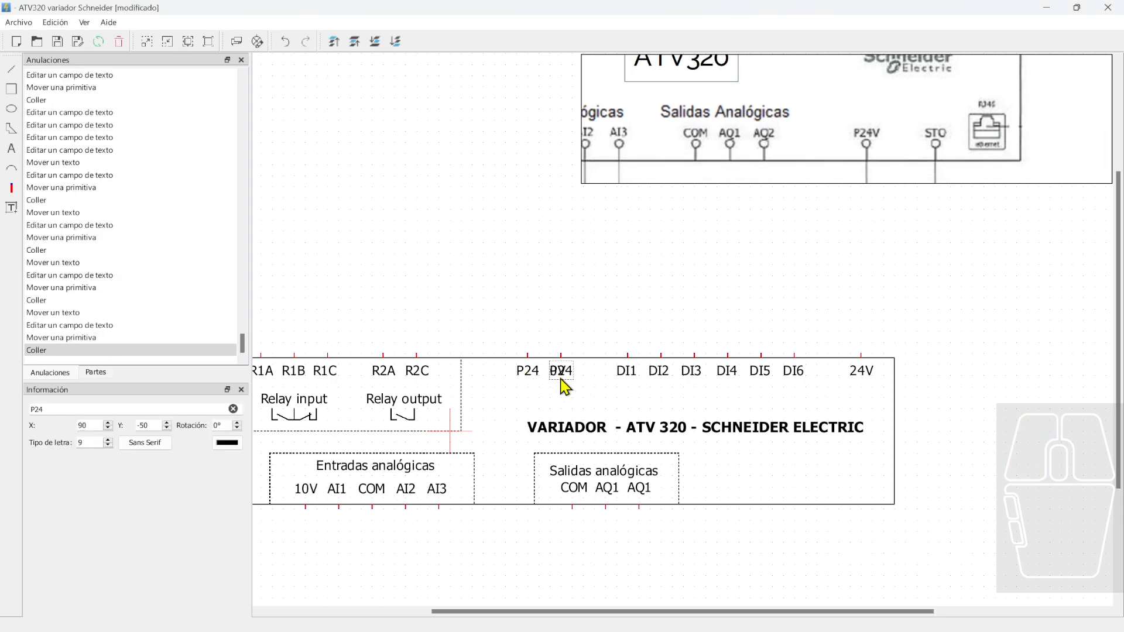
{"action": "left_click", "coordinate": [758, 495]}
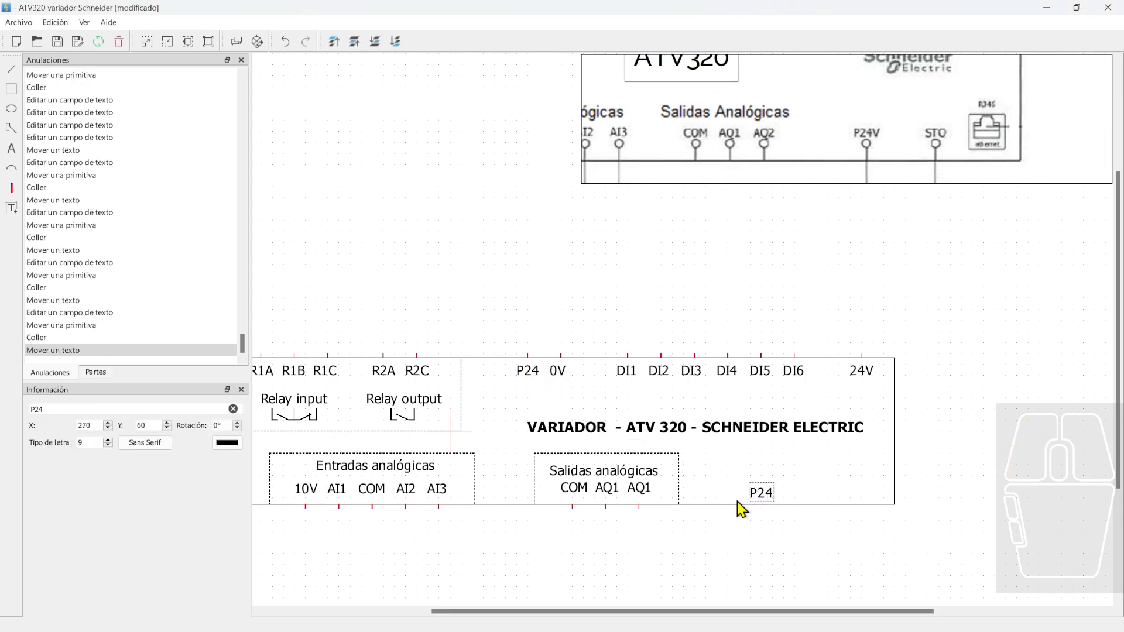
{"action": "type", "text": "V"}
{"action": "left_click", "coordinate": [804, 480]}
Duplicate the "P24V" label, place the copy beside it at X 306, Y 60 and change its text to "STO"
{"action": "left_click", "coordinate": [772, 497]}
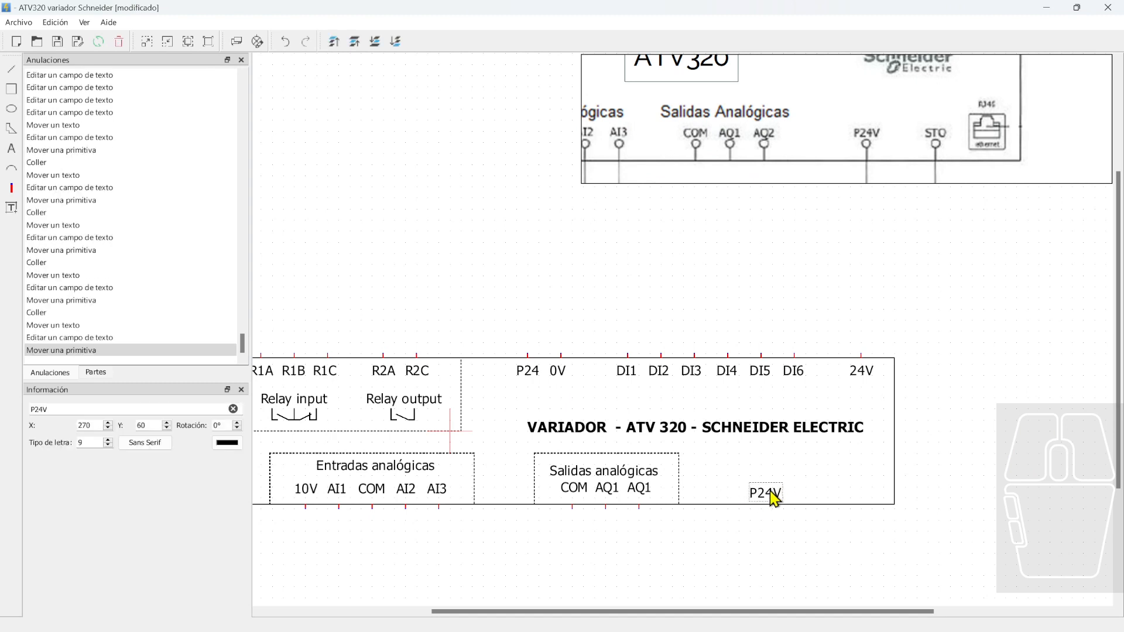
{"action": "key", "text": "ctrl+c"}
{"action": "key", "text": "ctrl+v"}
{"action": "double_click", "coordinate": [809, 496]}
{"action": "key", "text": "BackSpace"}
{"action": "key", "text": "BackSpace"}
{"action": "key", "text": "BackSpace"}
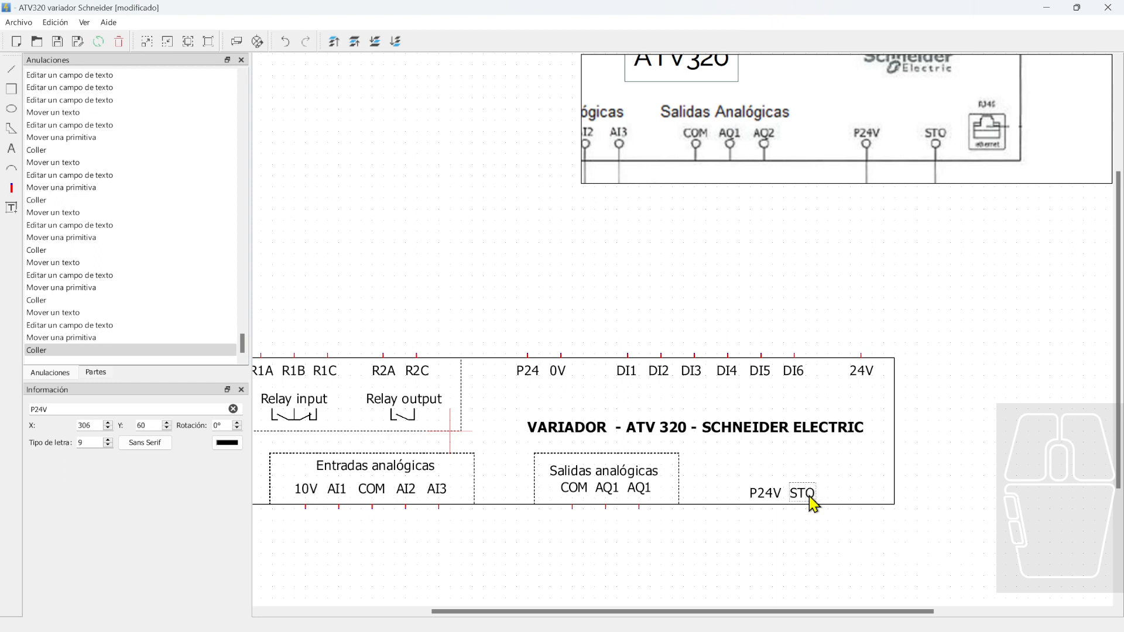
{"action": "left_click", "coordinate": [847, 487]}
Duplicate the "STO" label, place the copy at X 360, Y 60 near the lower corner and change its text to "RJ45"
{"action": "left_click", "coordinate": [807, 494]}
{"action": "key", "text": "ctrl+c"}
{"action": "key", "text": "ctrl+v"}
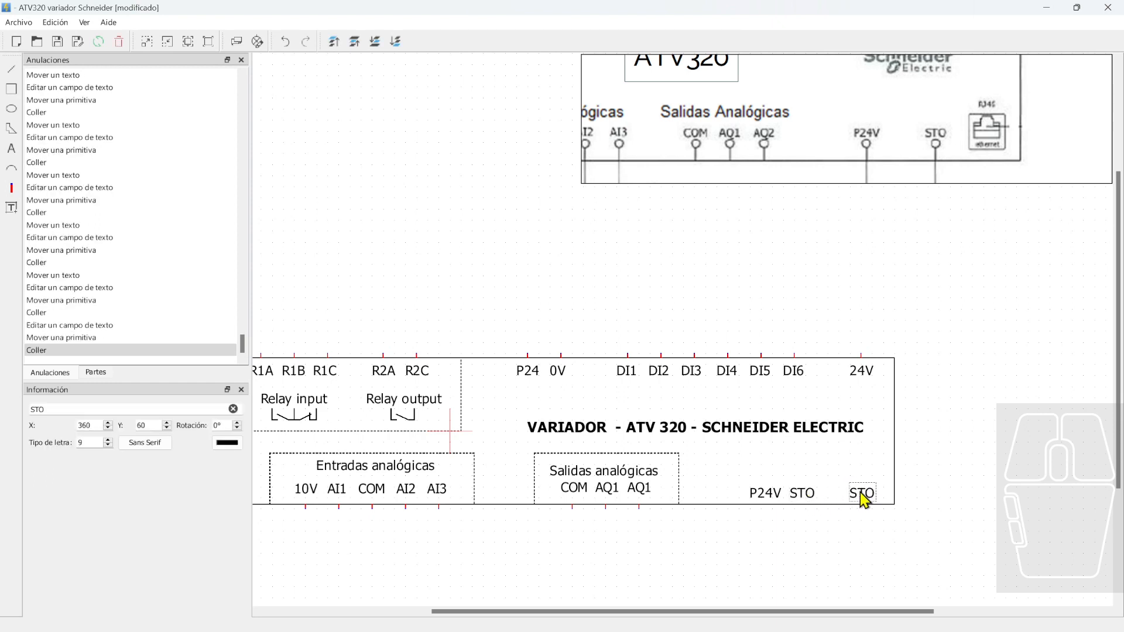
{"action": "left_click", "coordinate": [861, 495]}
{"action": "double_click", "coordinate": [862, 495]}
{"action": "key", "text": "BackSpace"}
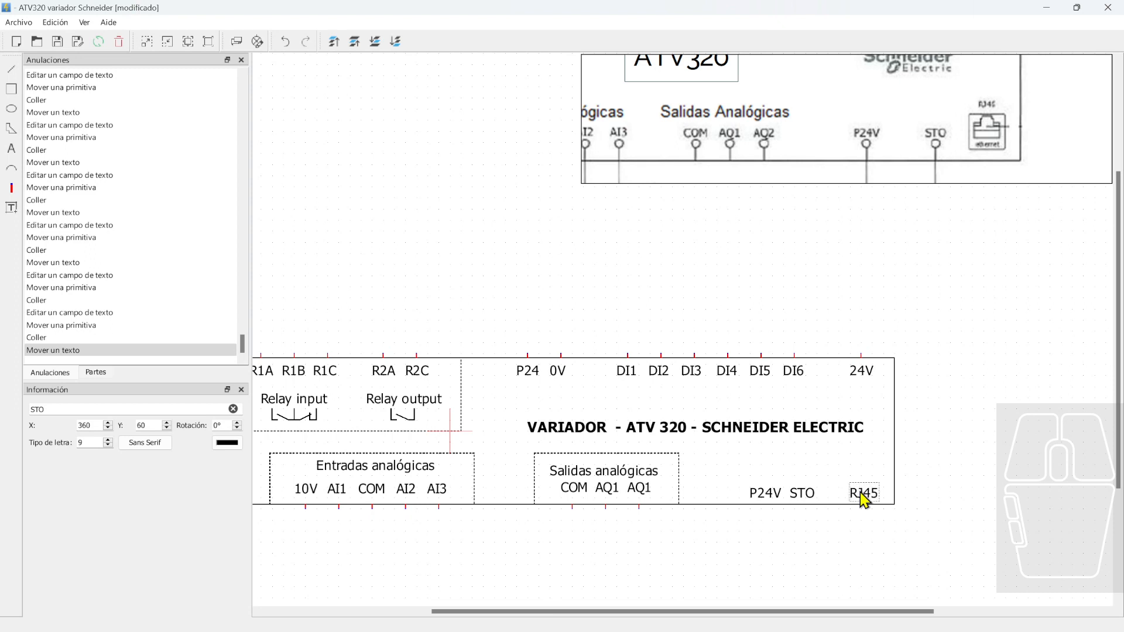
{"action": "left_click", "coordinate": [937, 475]}
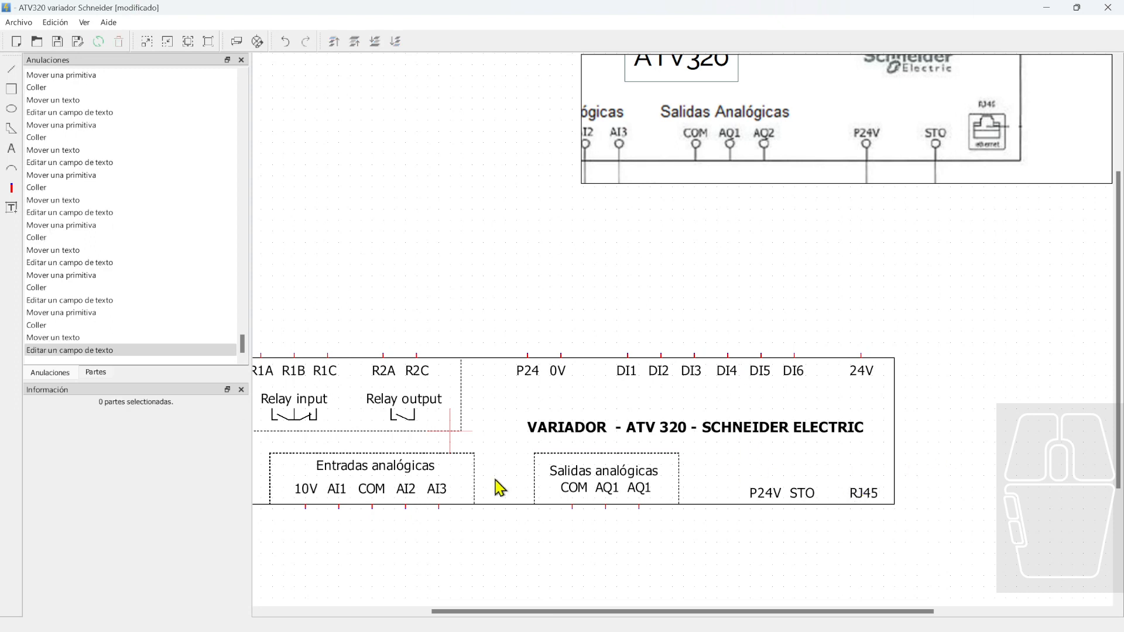
Copy the last analog output terminal three times and place the copies on the lower edge beneath P24V, STO and RJ45
{"action": "left_click", "coordinate": [638, 507]}
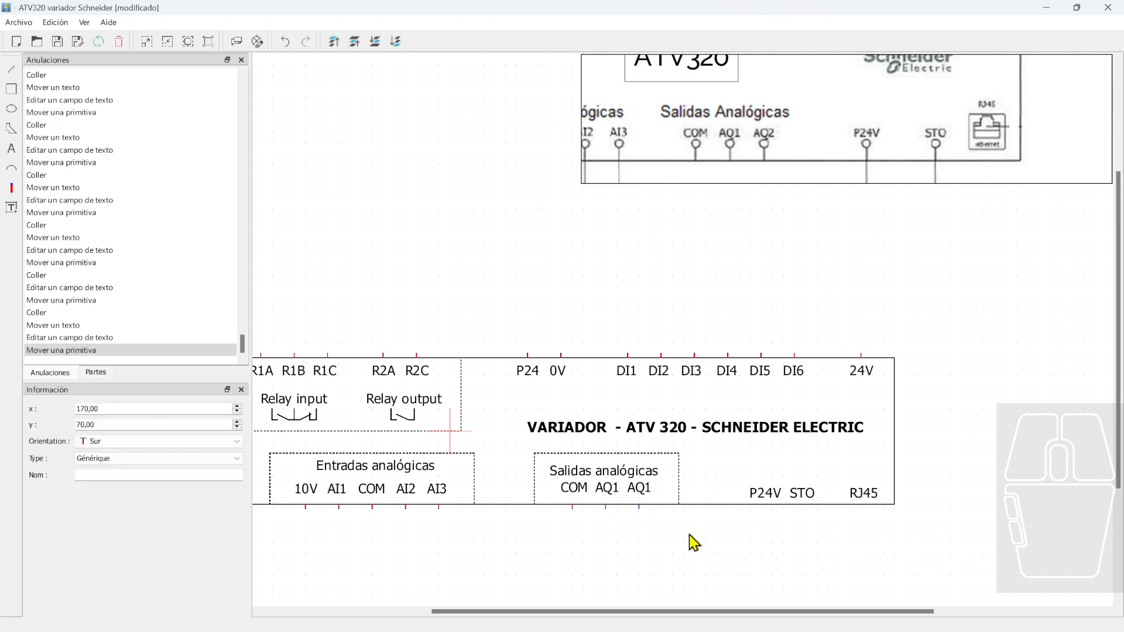
{"action": "key", "text": "ctrl+v"}
{"action": "left_click_drag", "start_coordinate": [650, 508], "coordinate": [762, 509]}
{"action": "left_click_drag", "start_coordinate": [773, 511], "coordinate": [870, 515]}
{"action": "left_click", "coordinate": [895, 506]}
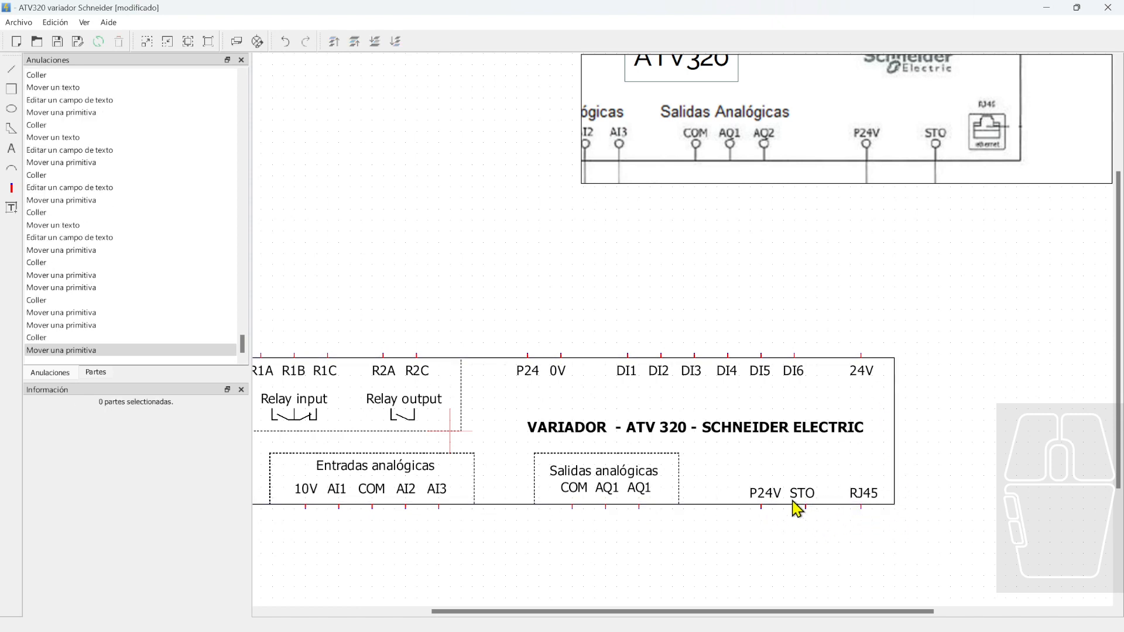
Move the P24V label and its terminal farther away from STO to even out the spacing, and save the element
{"action": "left_click_drag", "start_coordinate": [765, 495], "coordinate": [752, 513]}
{"action": "left_click", "coordinate": [790, 532]}
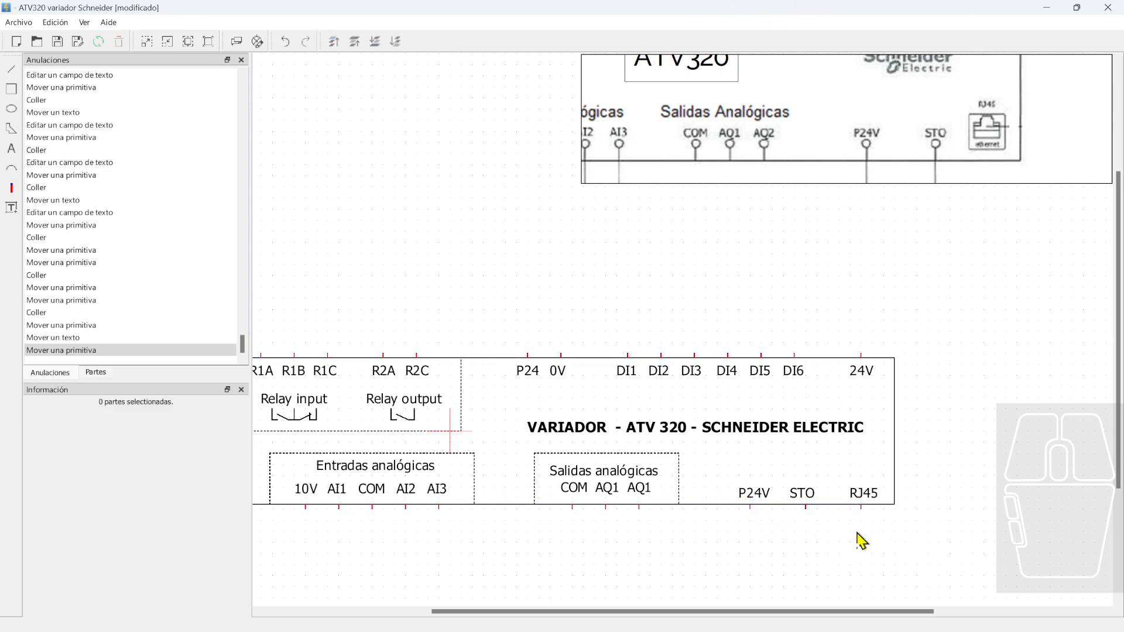
{"action": "scroll", "coordinate": [811, 525], "scroll_direction": "down", "scroll_amount": 3}
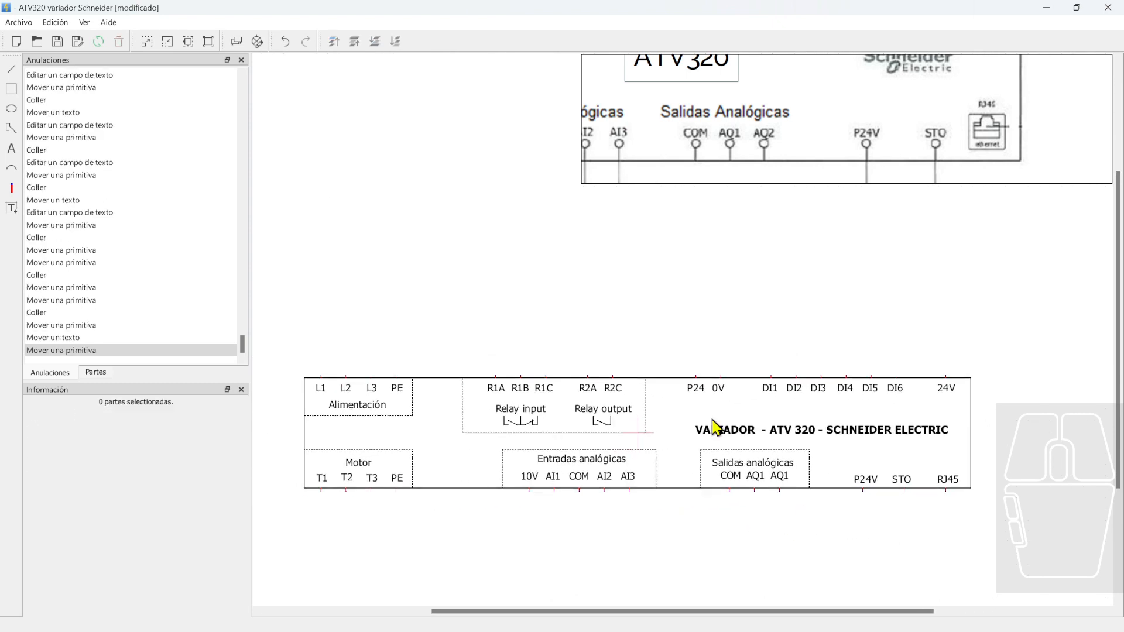
{"action": "scroll", "coordinate": [453, 210], "scroll_direction": "down", "scroll_amount": 1}
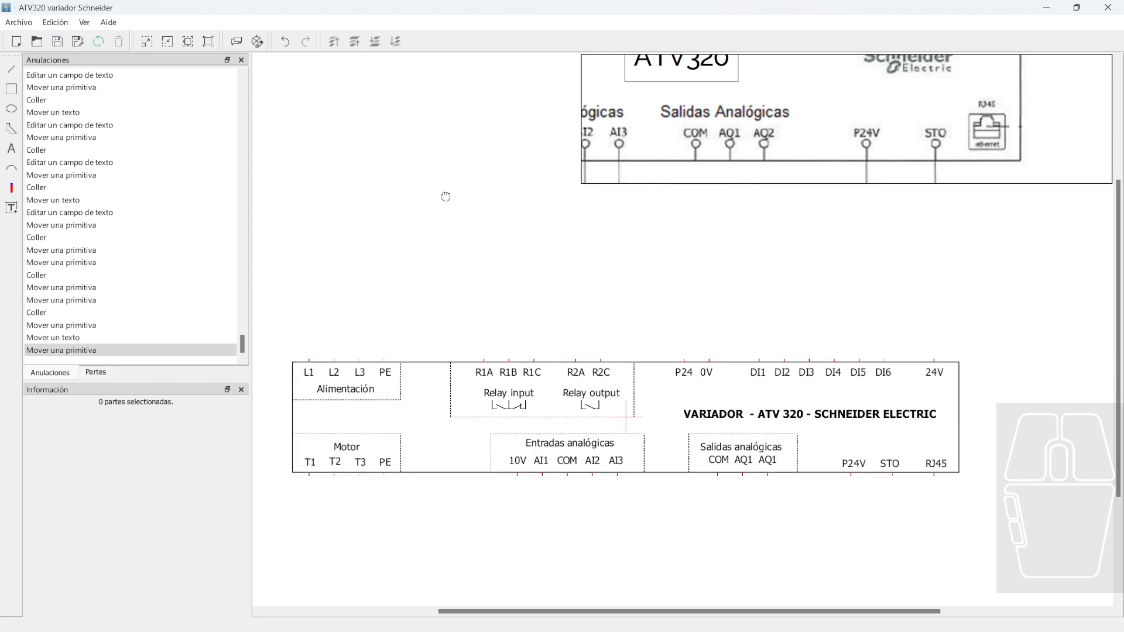
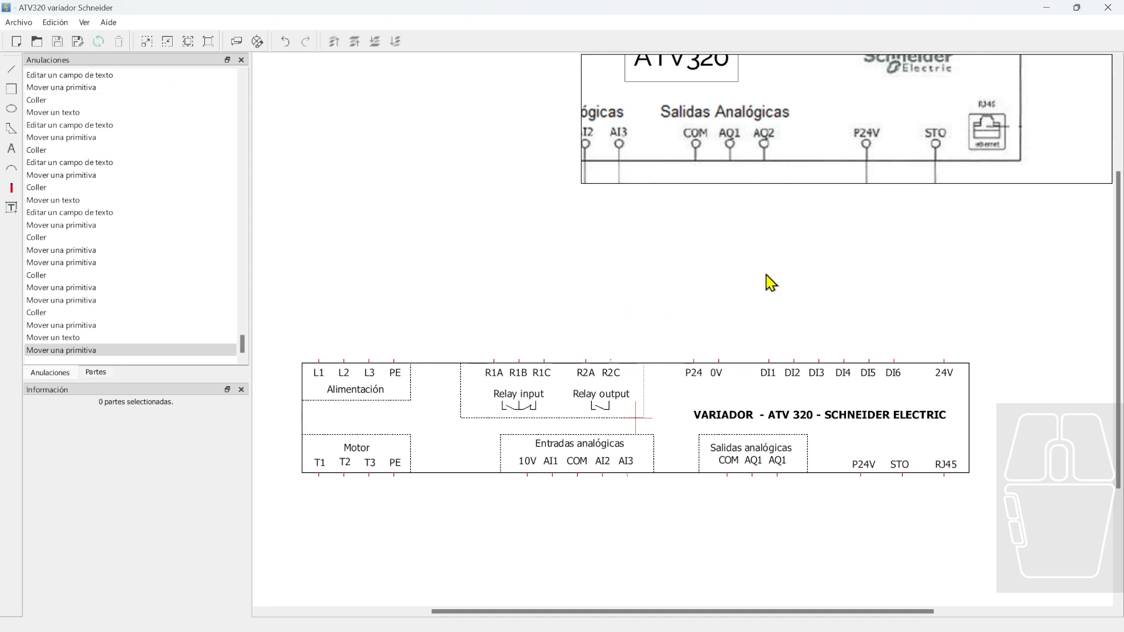
Move the drive title to X 64, Y -9 and align the L1, L2, L3 and PE supply labels with their terminals
{"action": "left_click_drag", "start_coordinate": [760, 426], "coordinate": [756, 416]}
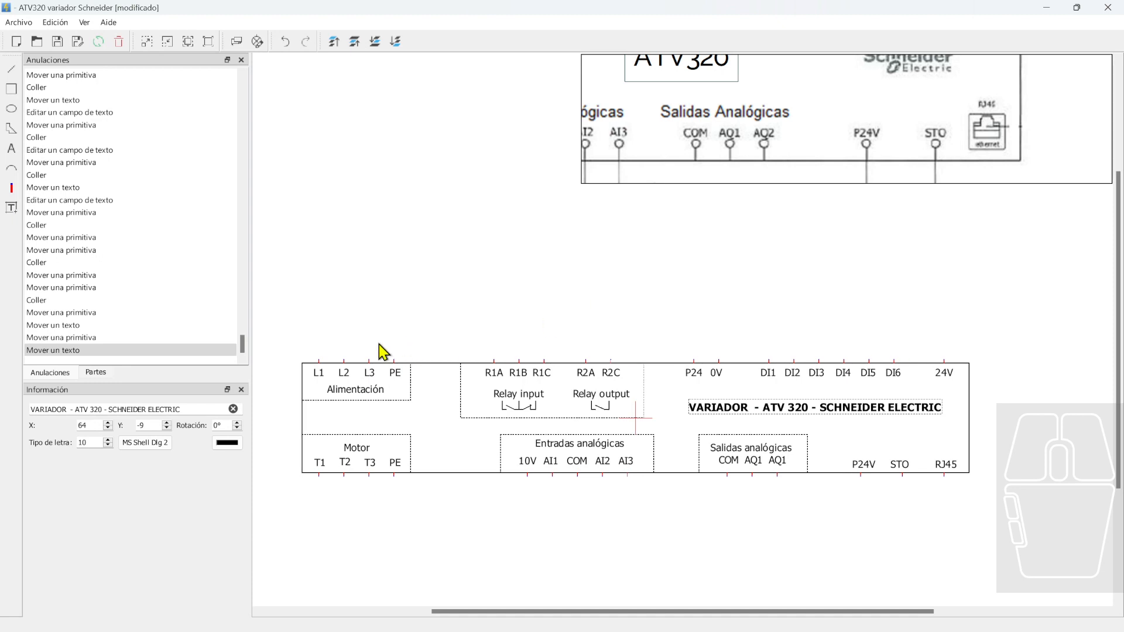
{"action": "scroll", "coordinate": [369, 363], "scroll_direction": "up", "scroll_amount": 1, "text": "ctrl"}
{"action": "left_click", "coordinate": [306, 386]}
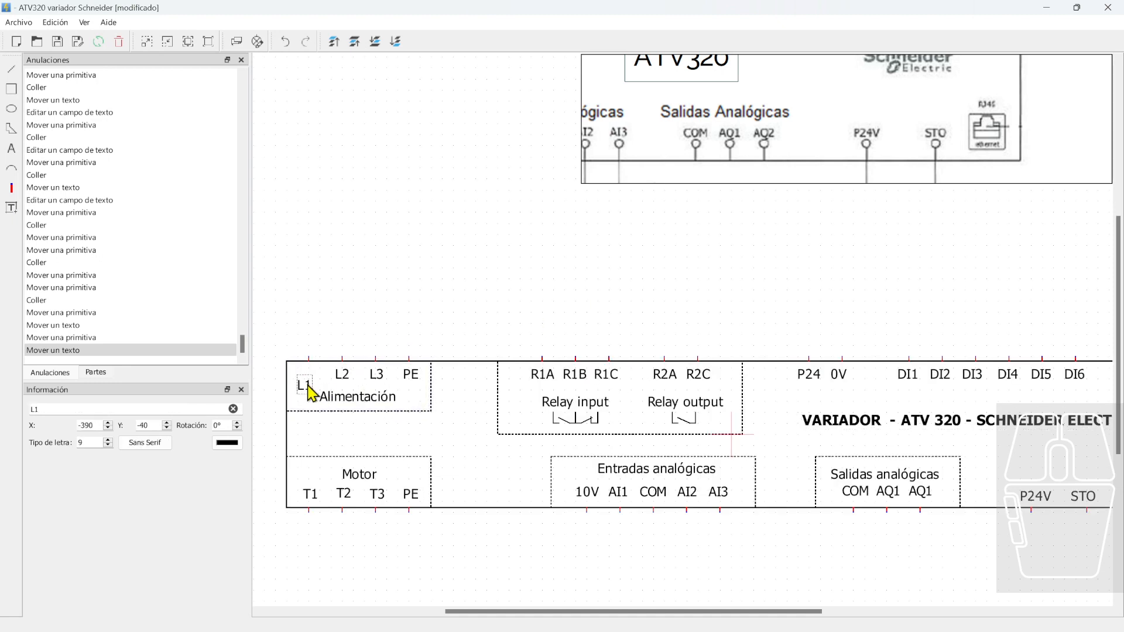
{"action": "left_click_drag", "start_coordinate": [308, 387], "coordinate": [409, 381]}
{"action": "left_click", "coordinate": [338, 378]}
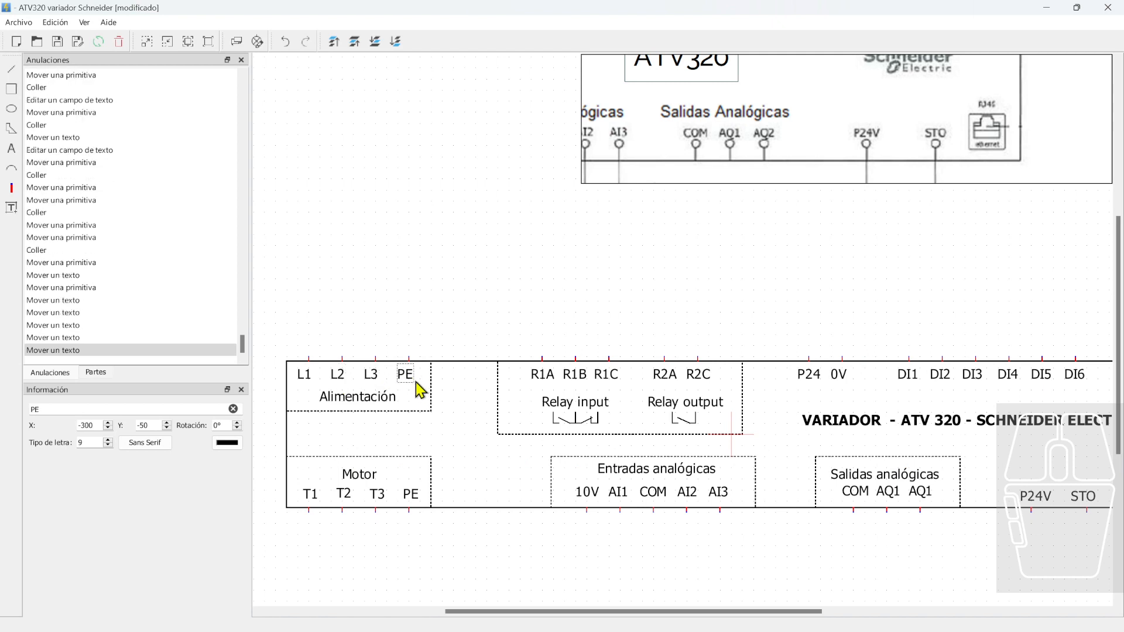
Align the R1A, R1B and R1C relay labels with their terminals, placing R1C at X -120, Y -50
{"action": "left_click", "coordinate": [541, 379]}
{"action": "left_click_drag", "start_coordinate": [577, 384], "coordinate": [618, 383]}
{"action": "left_click", "coordinate": [615, 382]}
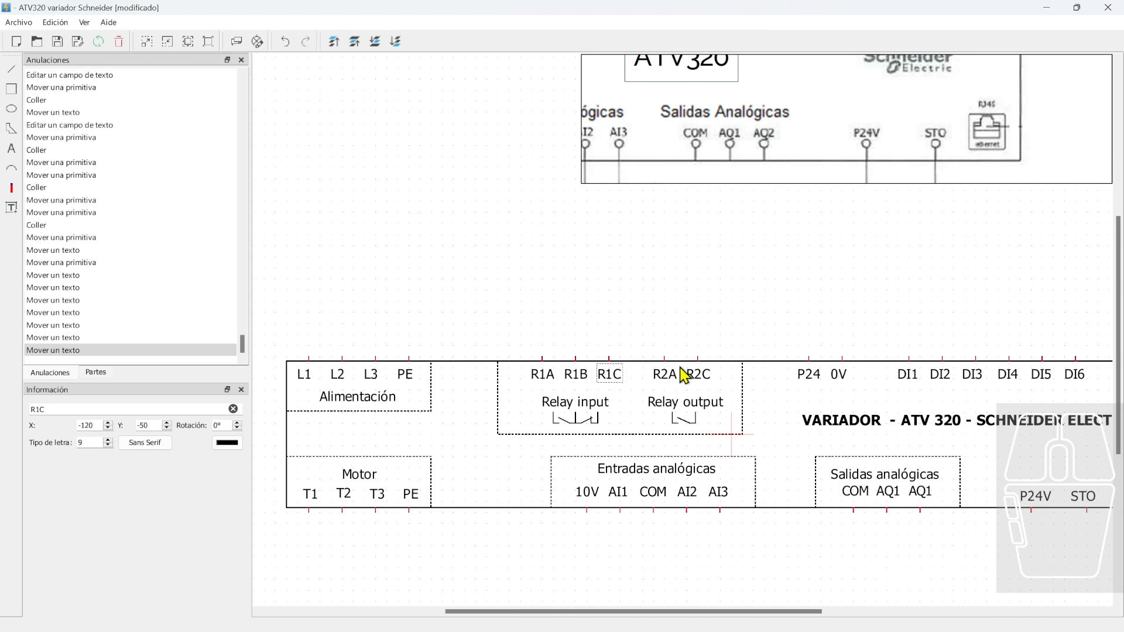
{"action": "left_click", "coordinate": [668, 381]}
{"action": "left_click", "coordinate": [807, 377]}
{"action": "scroll", "coordinate": [907, 392], "scroll_direction": "right", "scroll_amount": 3}
{"action": "left_click", "coordinate": [806, 380]}
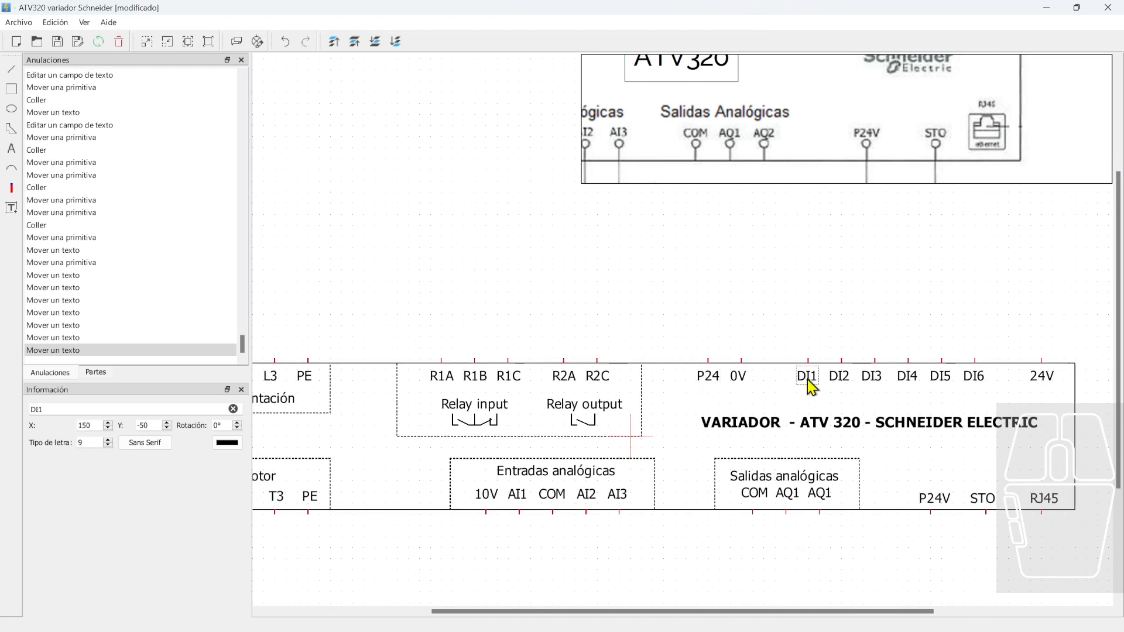
Save the finished ATV320 element and close the element editor
{"action": "scroll", "coordinate": [691, 440], "scroll_direction": "left", "scroll_amount": 3}
{"action": "scroll", "coordinate": [689, 442], "scroll_direction": "down", "scroll_amount": 1}
{"action": "scroll", "coordinate": [520, 468], "scroll_direction": "down", "scroll_amount": 4, "text": "ctrl"}
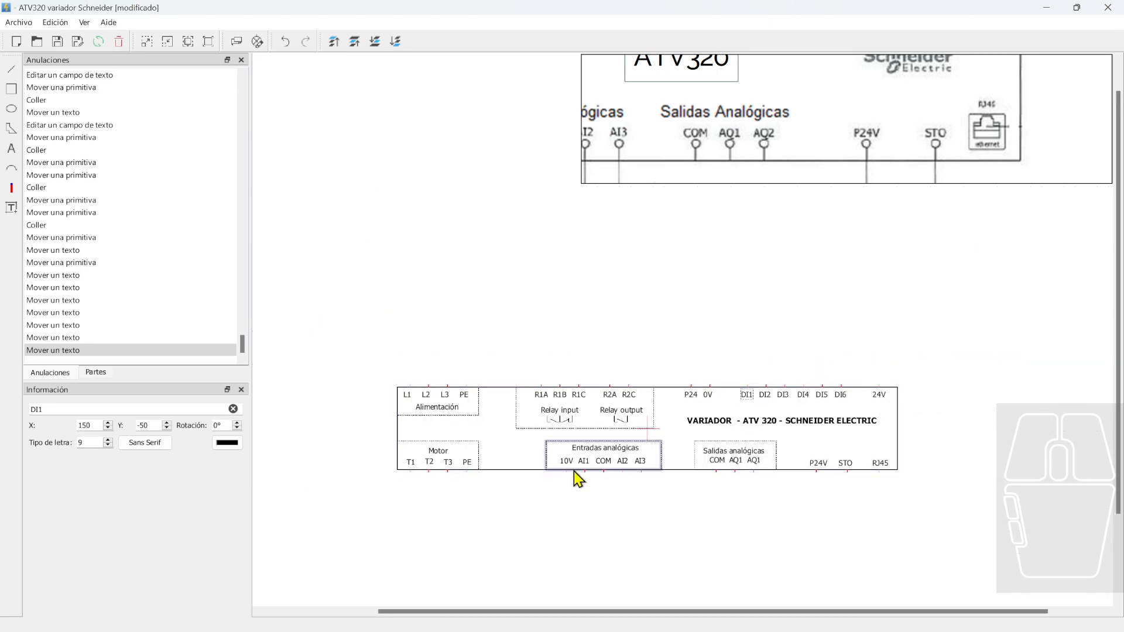
{"action": "left_click", "coordinate": [57, 41]}
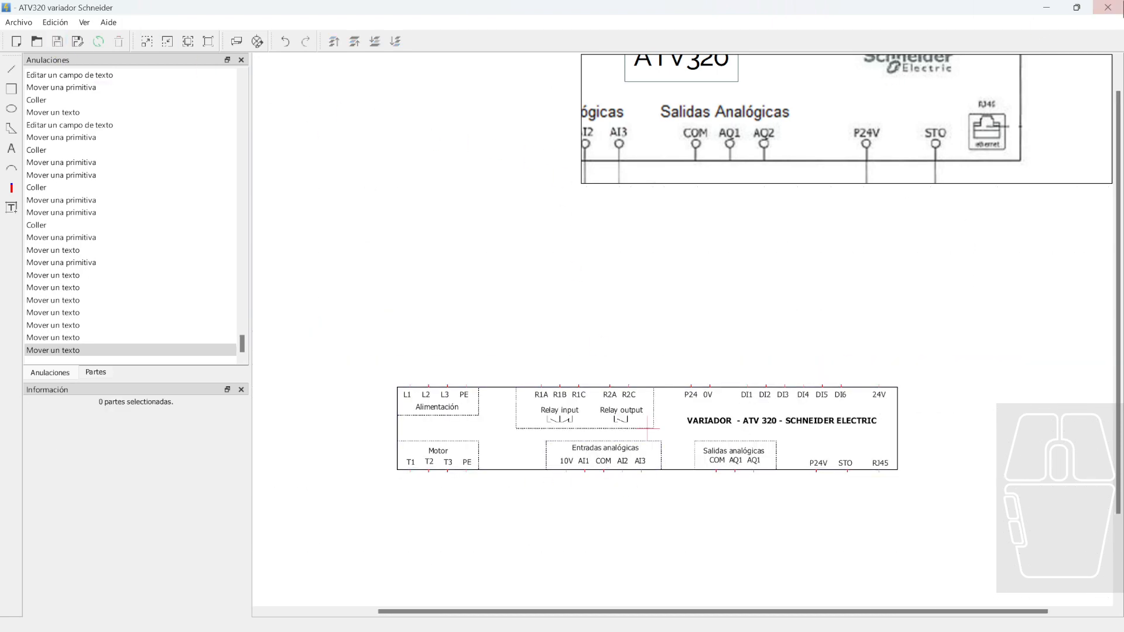
{"action": "key", "text": "ctrl+q"}
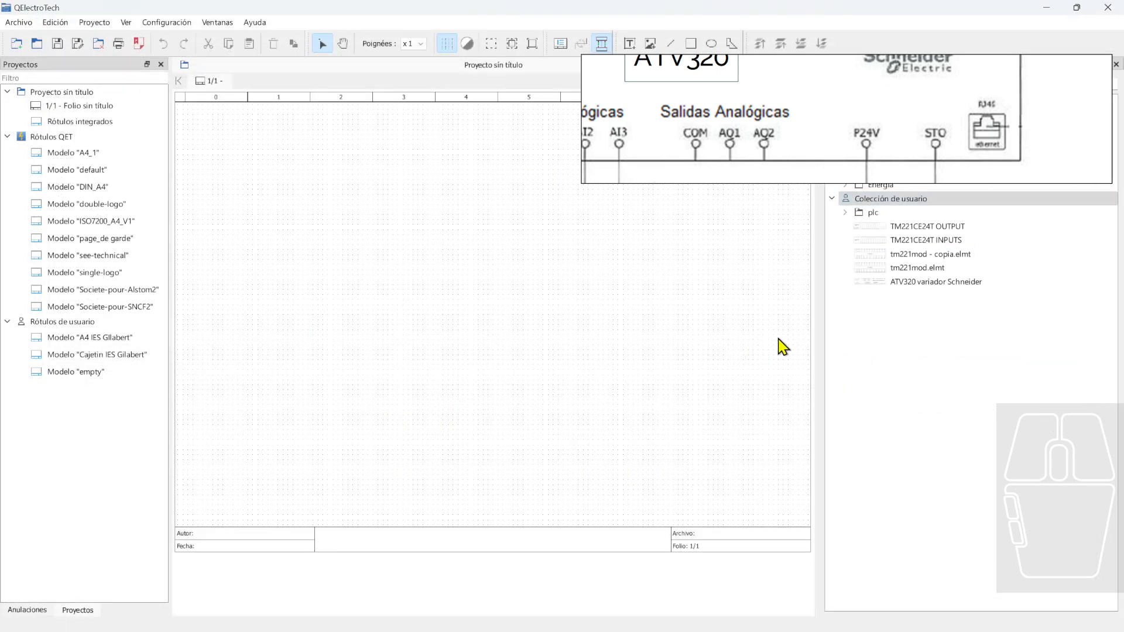
Create a new folder in the user collection with "variadores" as both its internal name and its Spanish name
{"action": "left_click", "coordinate": [935, 283]}
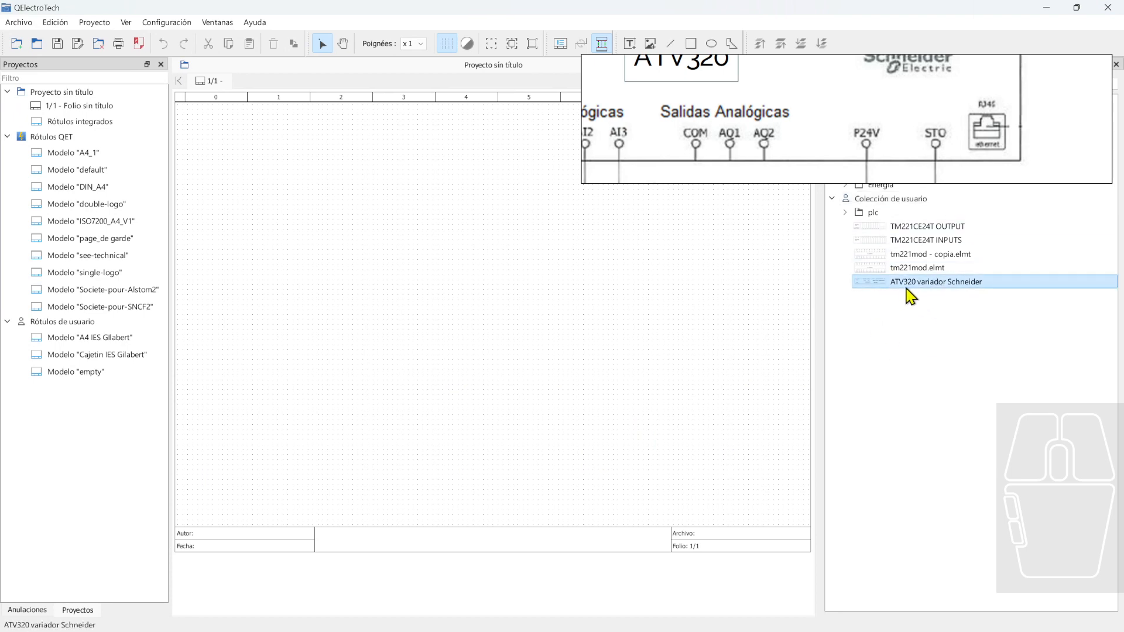
{"action": "left_click", "coordinate": [874, 200]}
{"action": "right_click", "coordinate": [876, 210]}
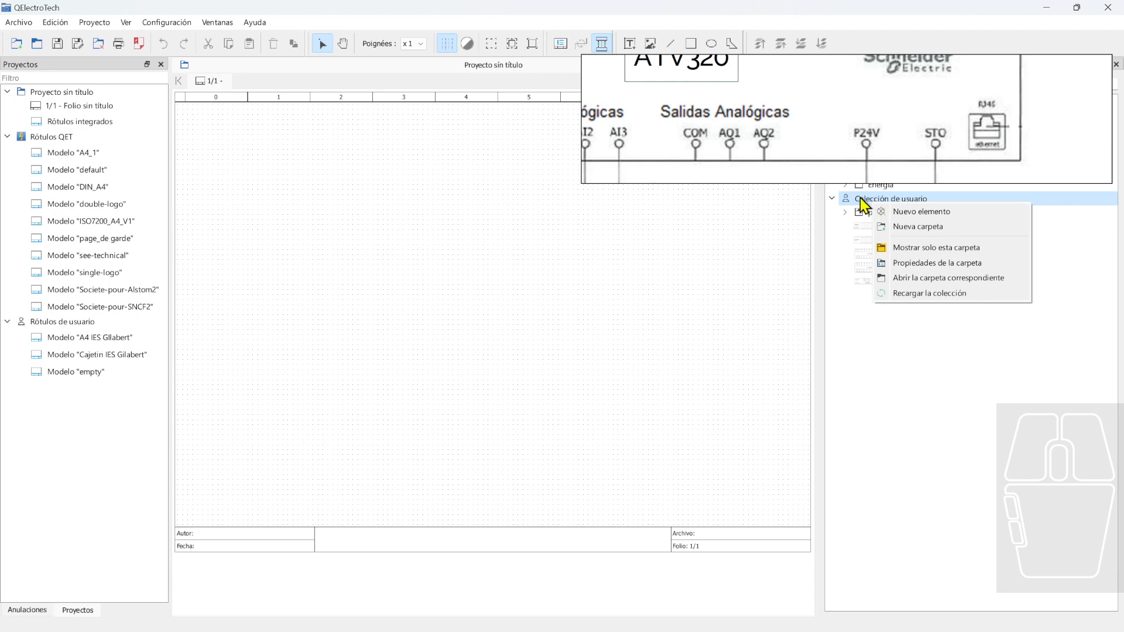
{"action": "left_click", "coordinate": [914, 228]}
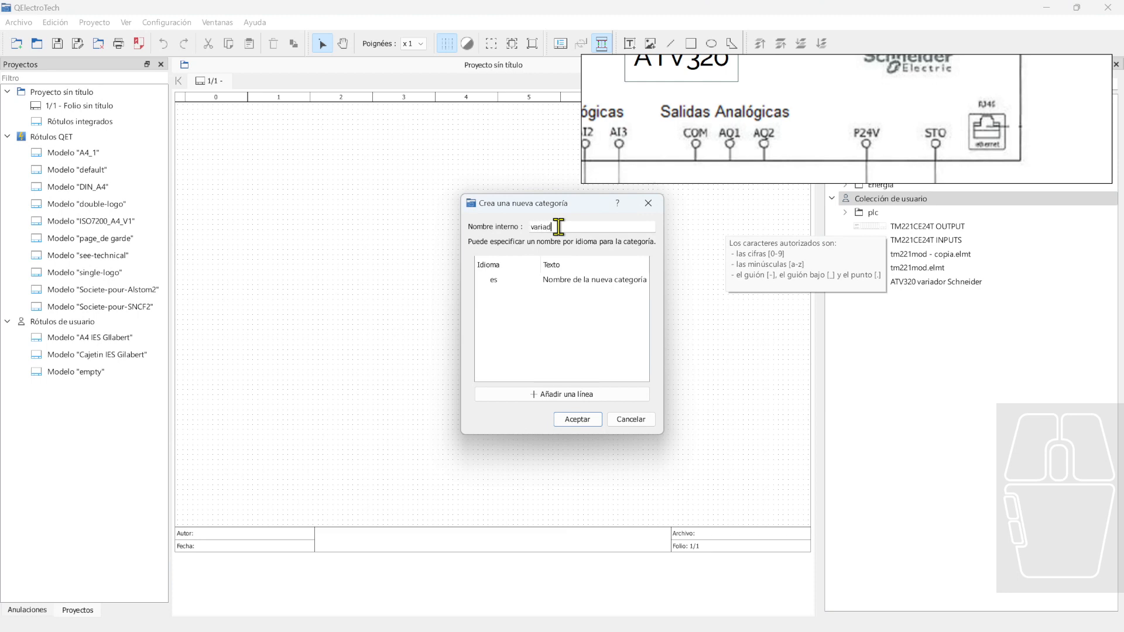
{"action": "type", "text": "variadores"}
{"action": "double_click", "coordinate": [572, 280]}
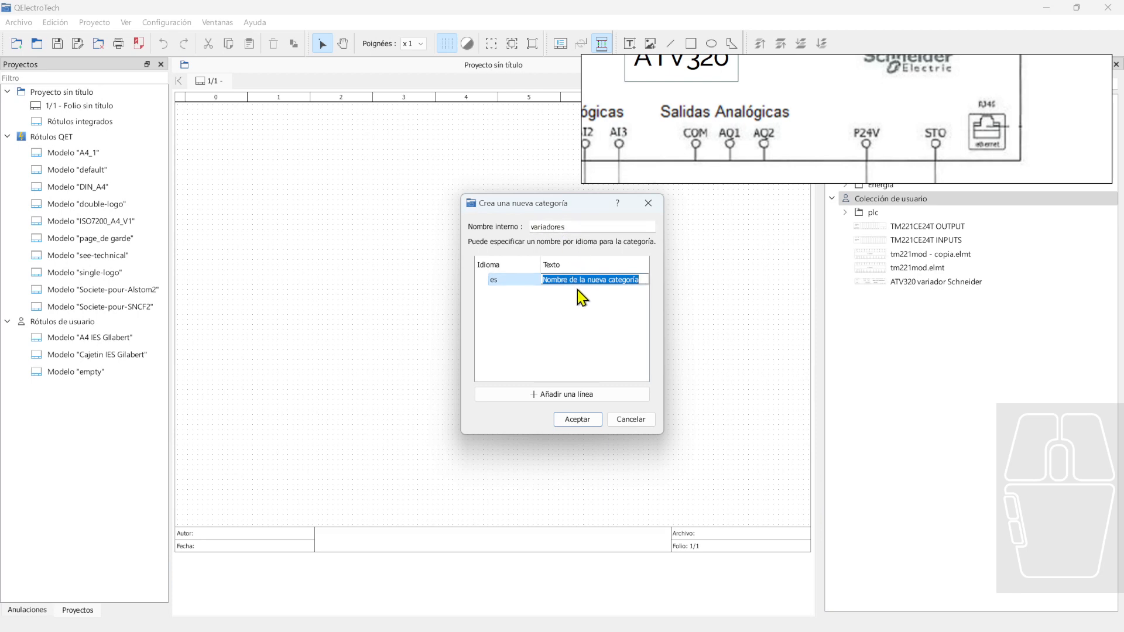
{"action": "type", "text": "variadores"}
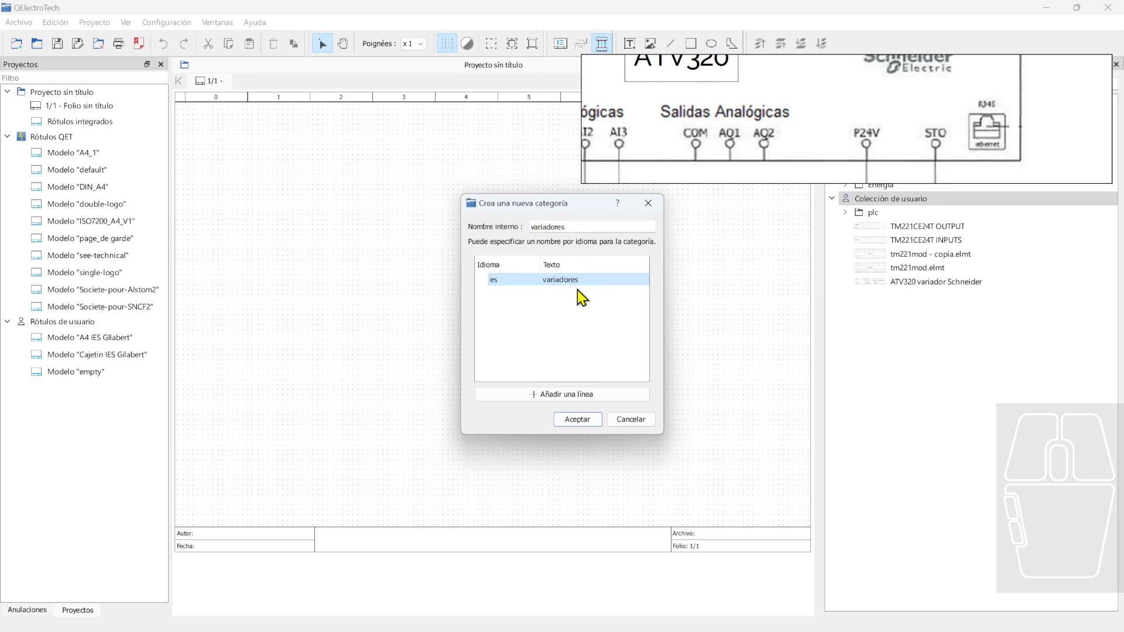
{"action": "left_click", "coordinate": [595, 420]}
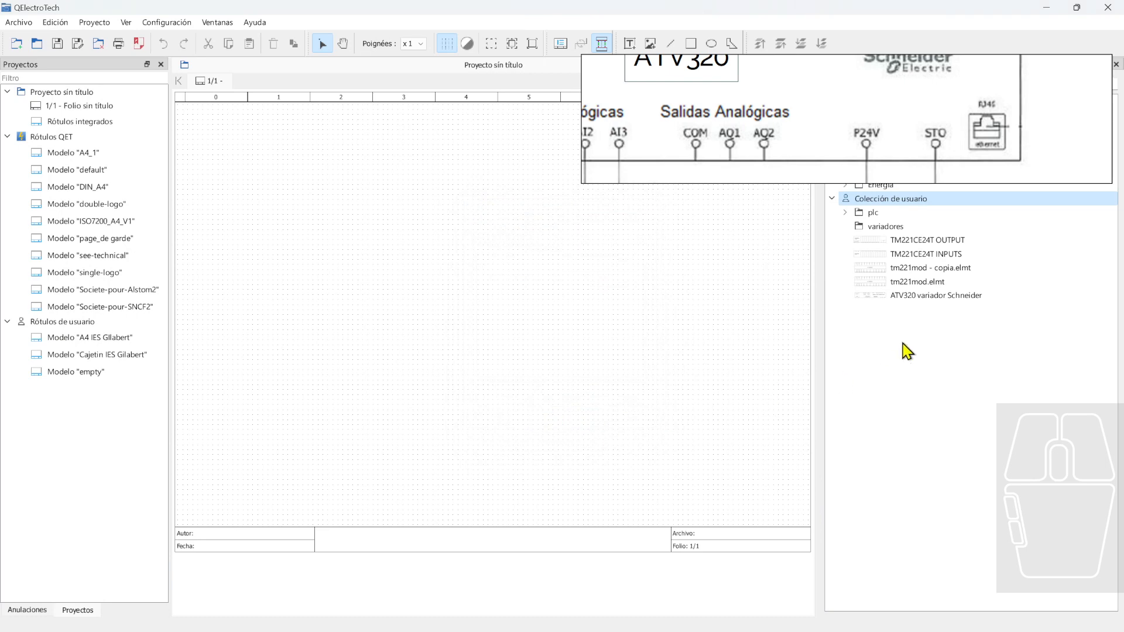
Place the ATV320 variador Schneider element in the variadores folder and expand the folder to check its content
{"action": "left_click", "coordinate": [918, 297]}
{"action": "left_click_drag", "start_coordinate": [907, 297], "coordinate": [885, 227]}
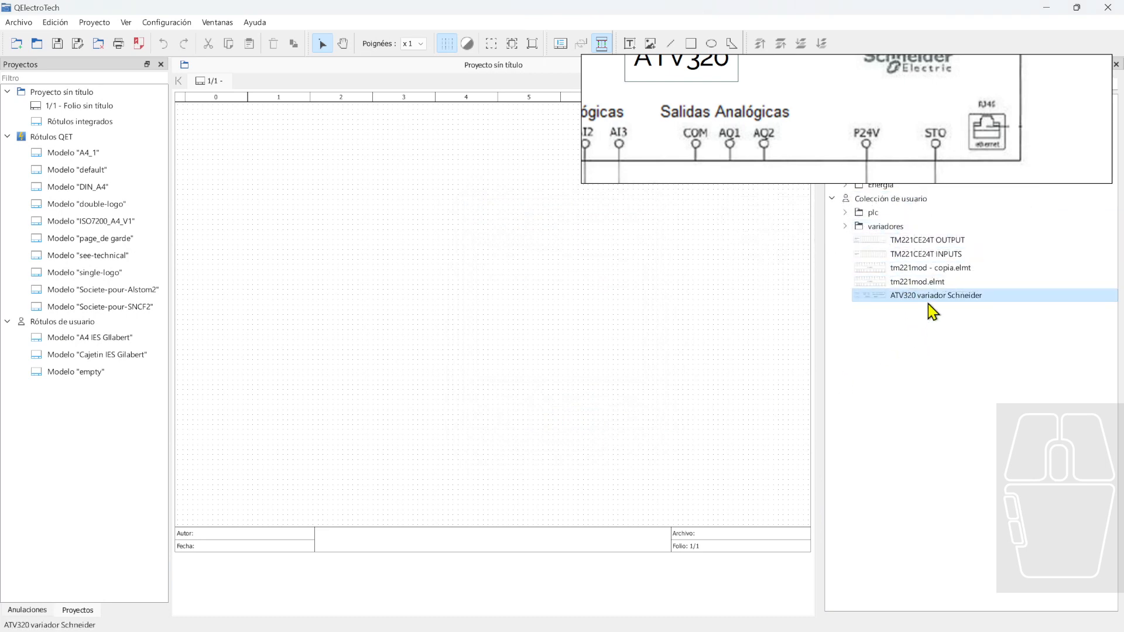
{"action": "left_click", "coordinate": [844, 227]}
{"action": "left_click", "coordinate": [845, 212]}
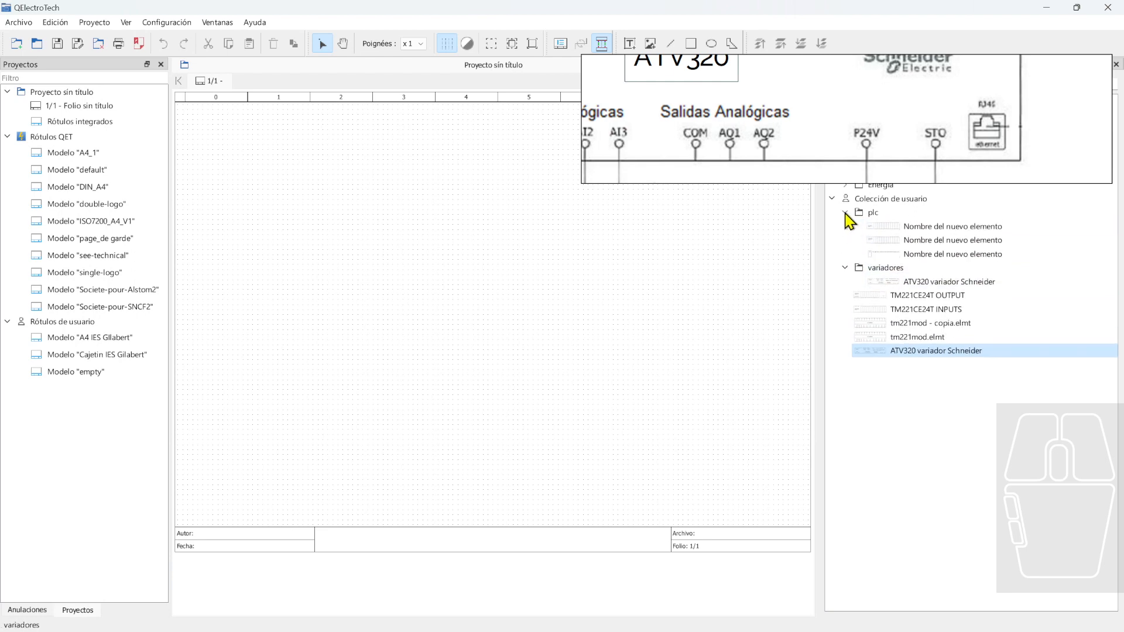
{"action": "left_click", "coordinate": [845, 213]}
{"action": "left_click", "coordinate": [894, 259]}
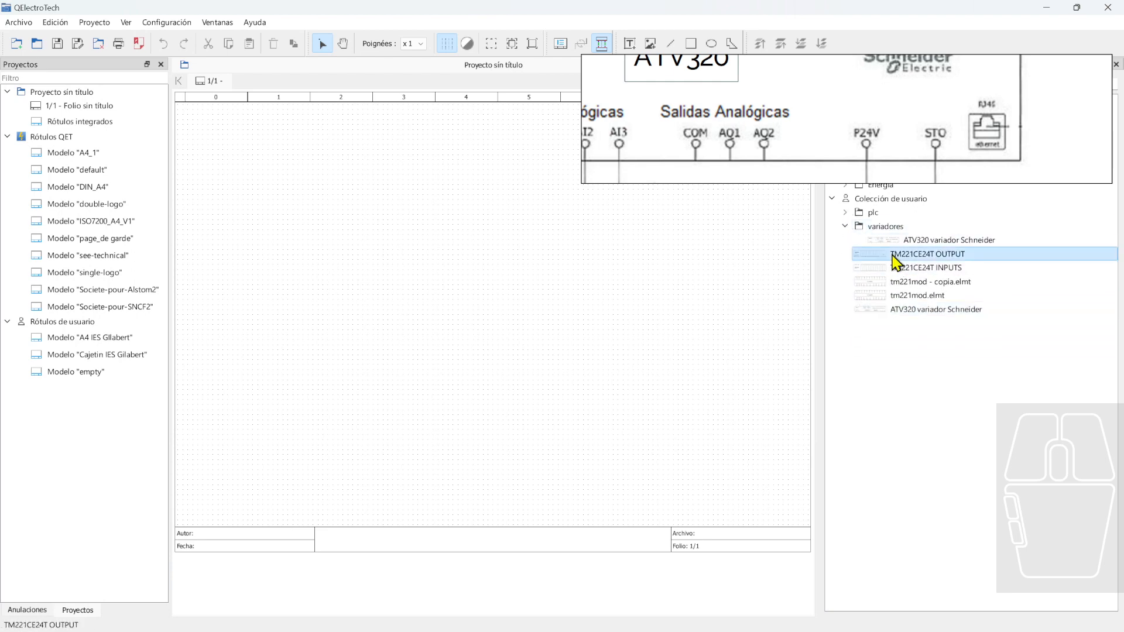
{"action": "left_click_drag", "start_coordinate": [899, 271], "coordinate": [878, 218]}
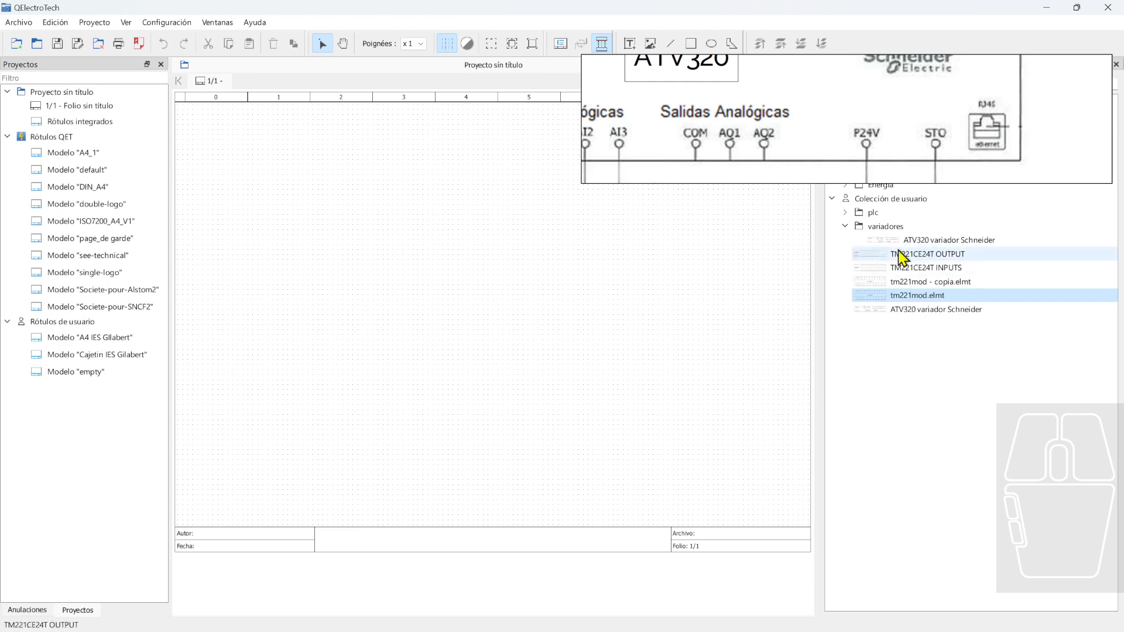
{"action": "left_click", "coordinate": [846, 225]}
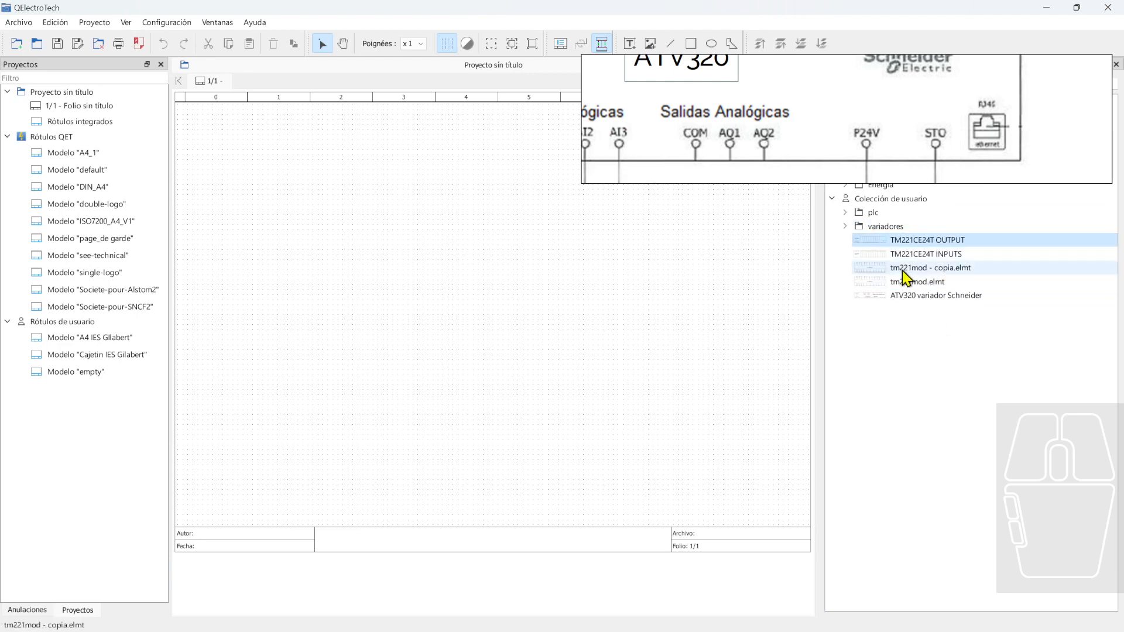
{"action": "left_click", "coordinate": [909, 296]}
{"action": "right_click", "coordinate": [904, 296]}
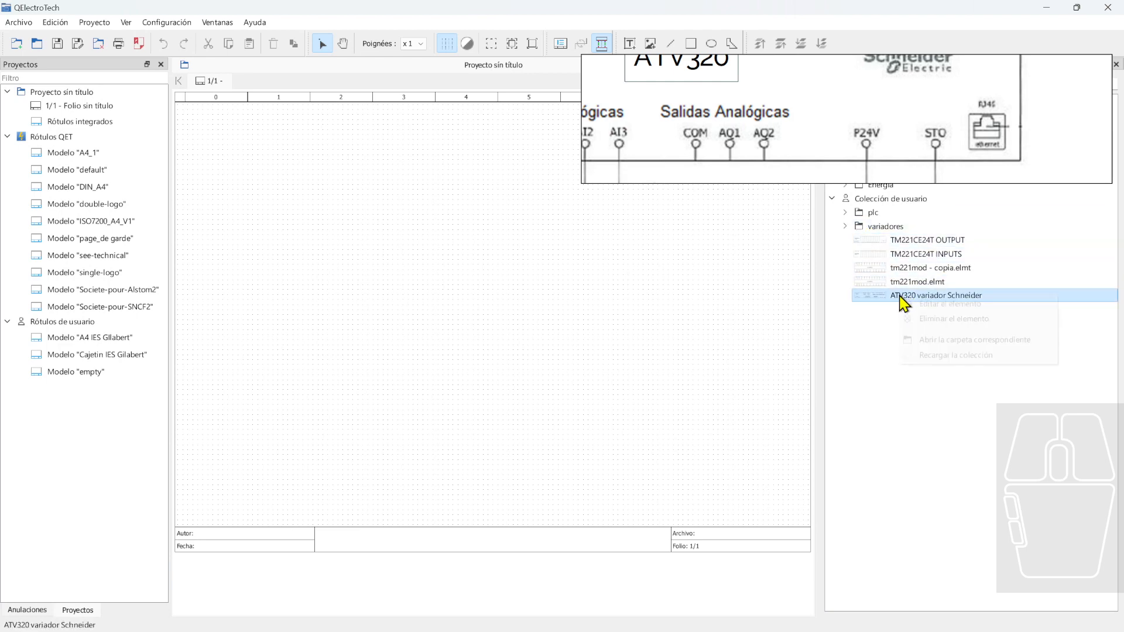
{"action": "left_click", "coordinate": [937, 320]}
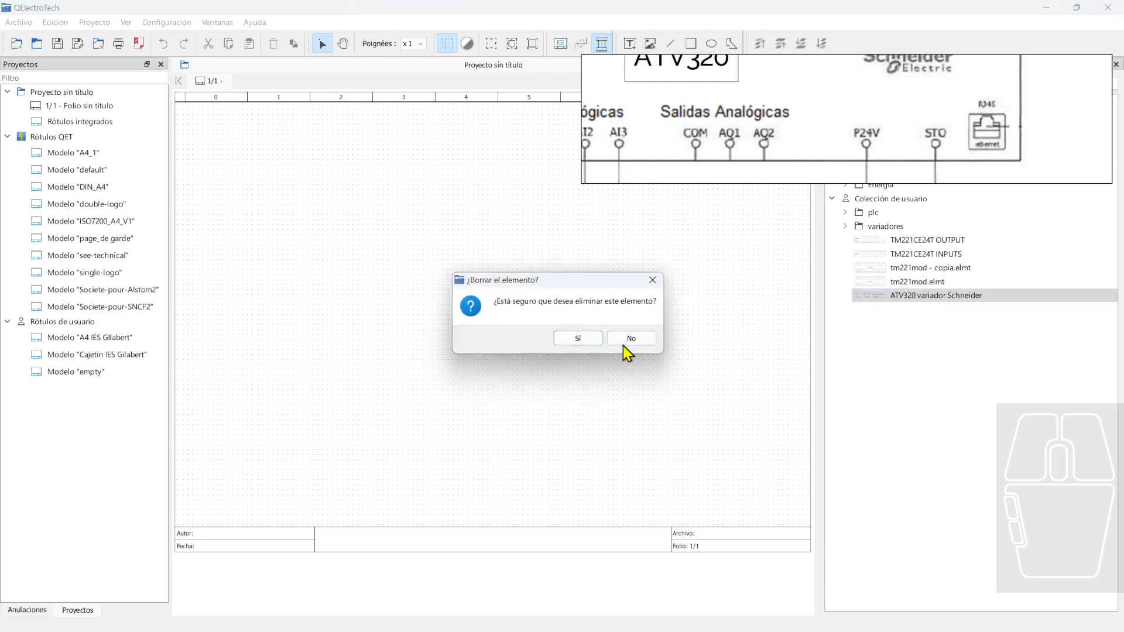
{"action": "left_click", "coordinate": [655, 284]}
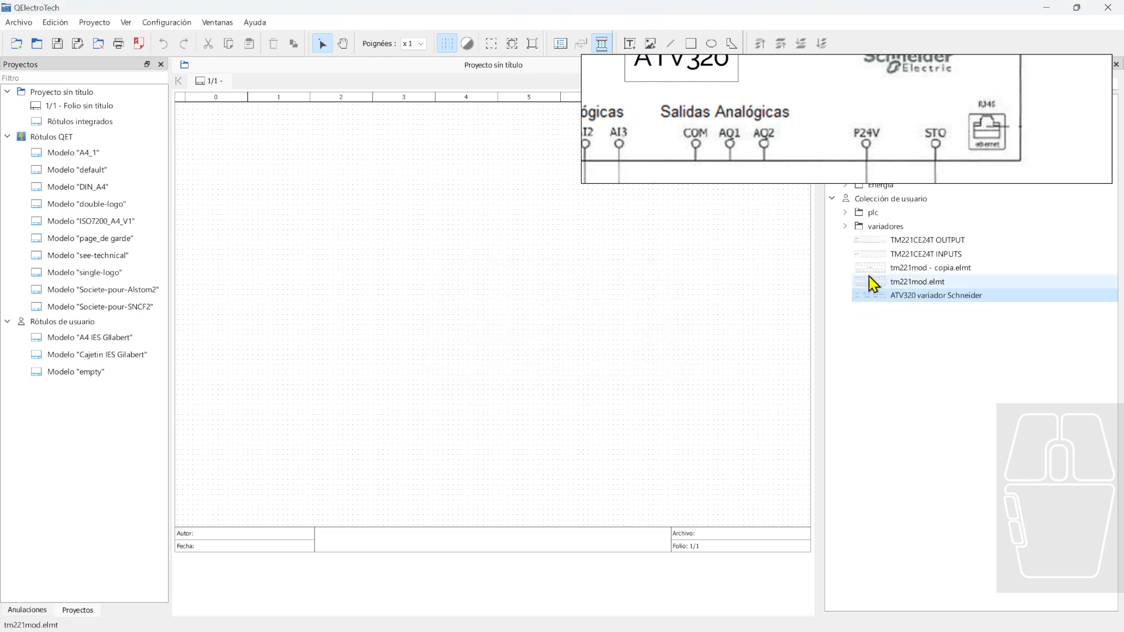
Open the ATV320 variador Schneider element from the variadores folder in the element editor to check the drawing, and close the editor
{"action": "left_click", "coordinate": [845, 212]}
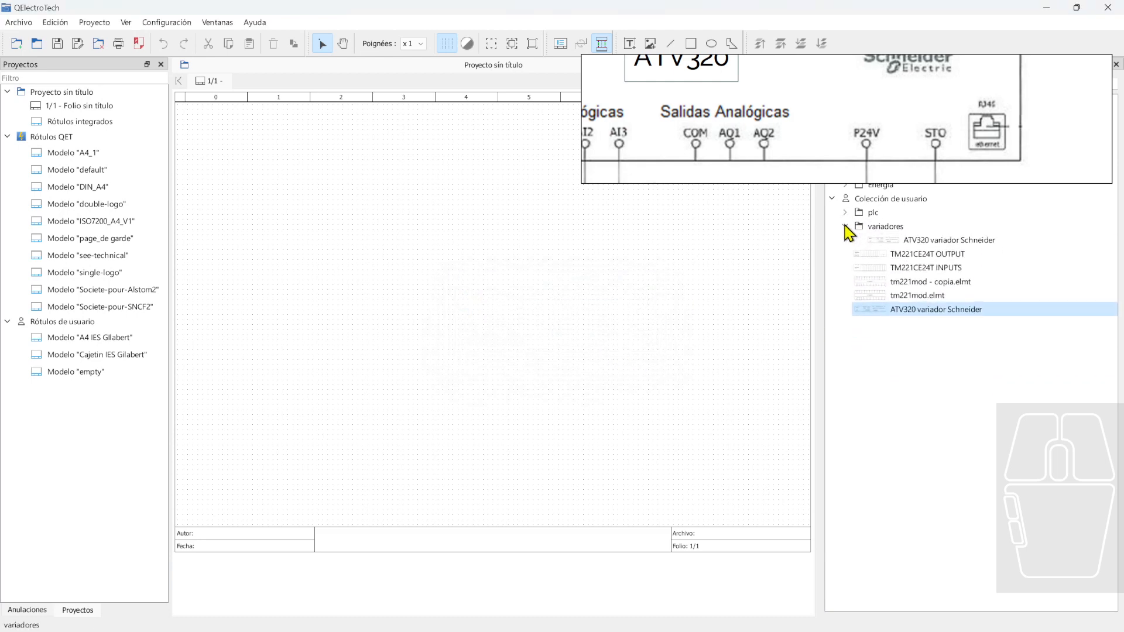
{"action": "left_click", "coordinate": [845, 213]}
{"action": "left_click", "coordinate": [916, 240]}
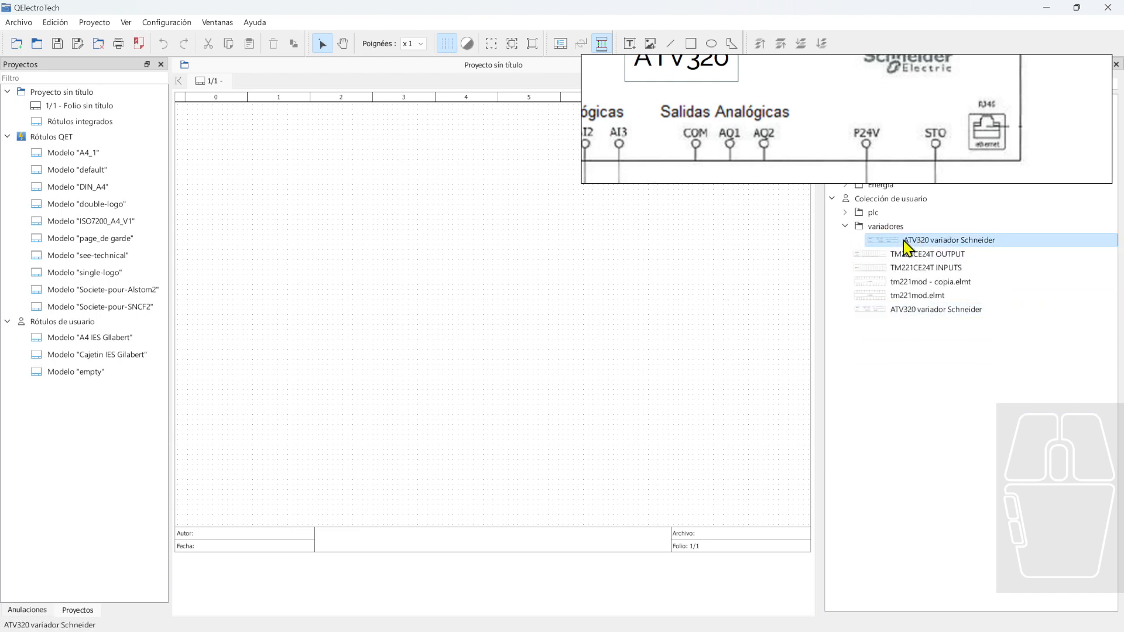
{"action": "right_click", "coordinate": [917, 244]}
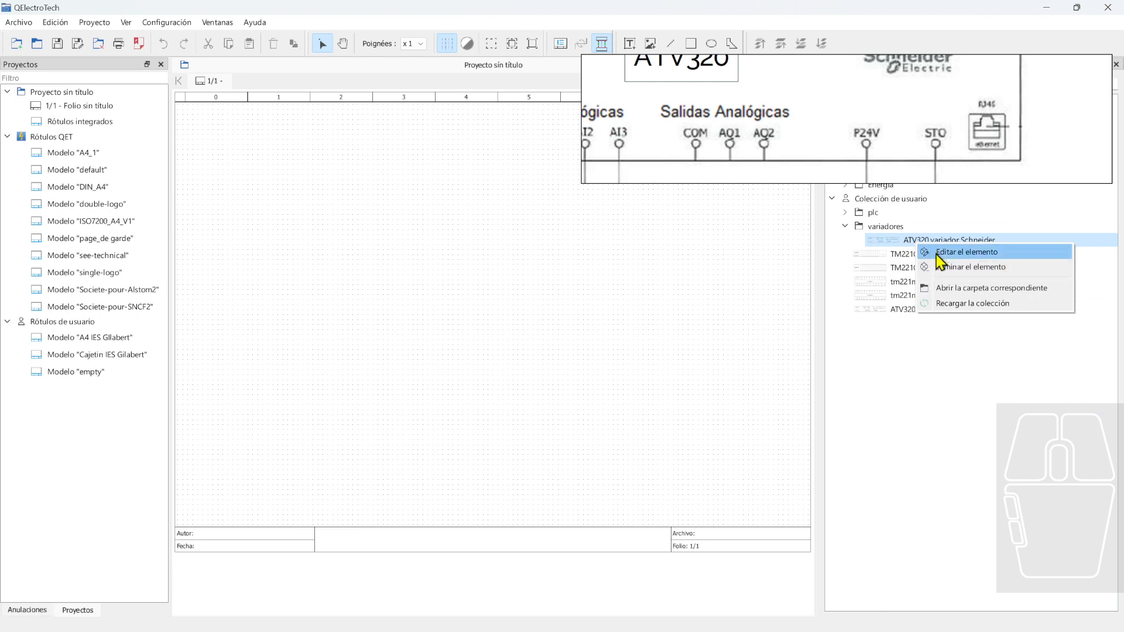
{"action": "left_click", "coordinate": [938, 254]}
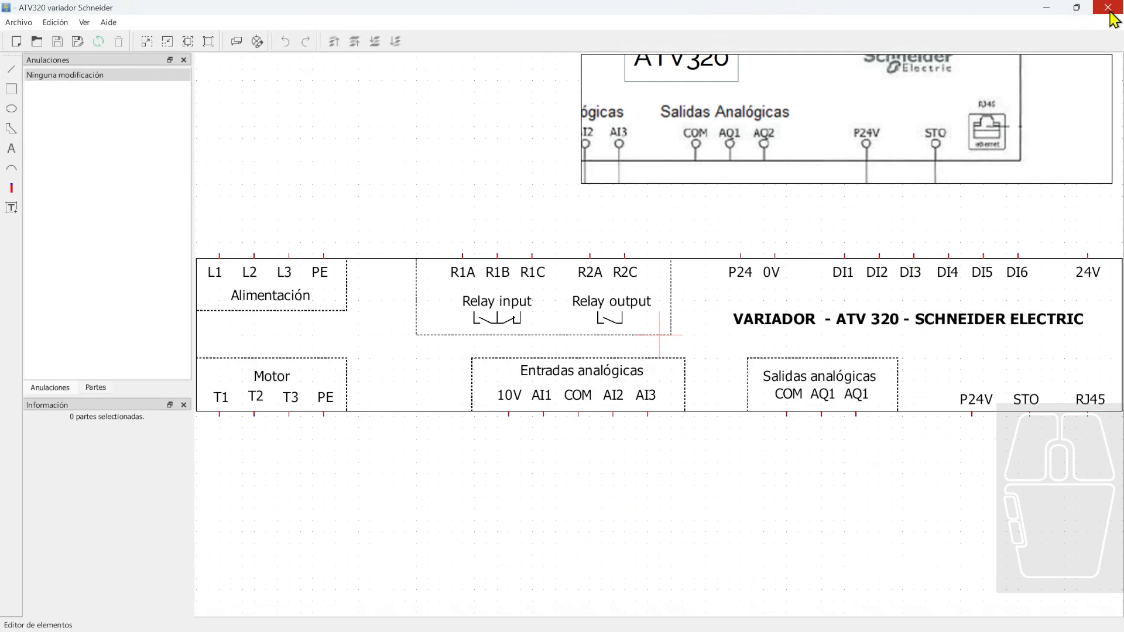
{"action": "left_click", "coordinate": [19, 22]}
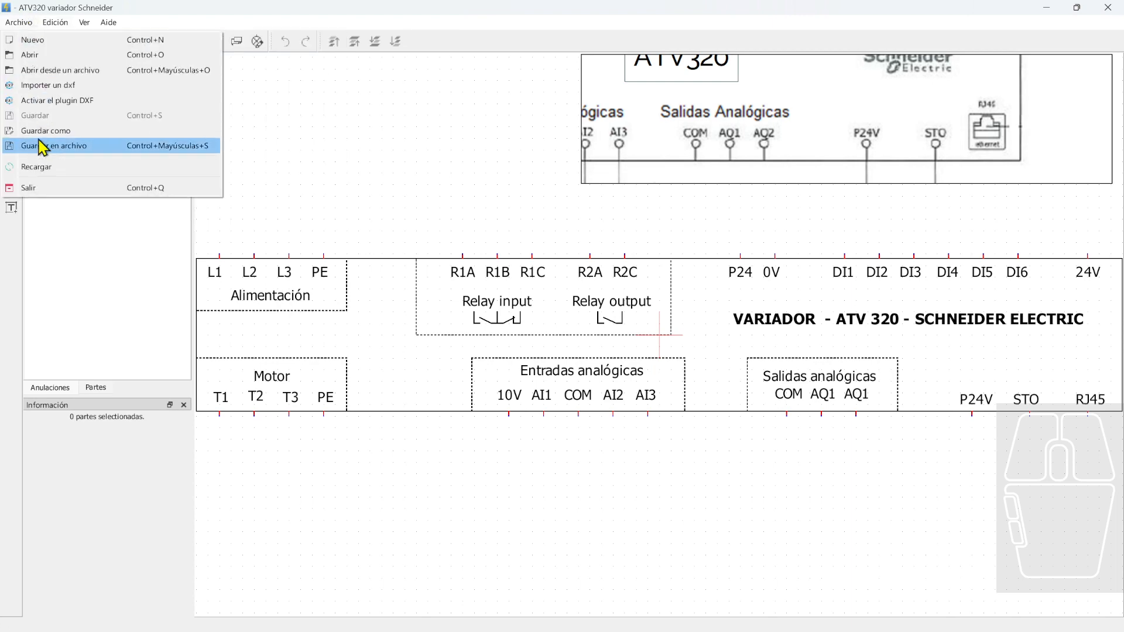
{"action": "left_click", "coordinate": [1025, 33]}
{"action": "left_click", "coordinate": [1106, 18]}
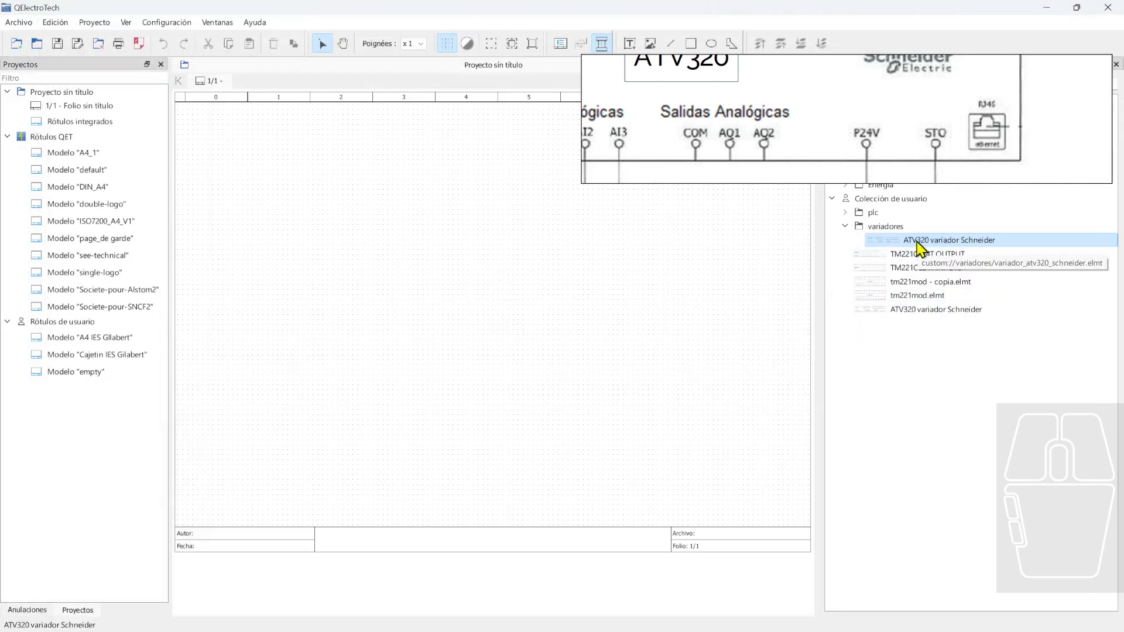
Examine the reference wiring diagram around the ATV320, including the motor wiring, analog inputs, power supply and digital input switches
{"action": "scroll", "coordinate": [796, 125], "scroll_direction": "down", "scroll_amount": 5}
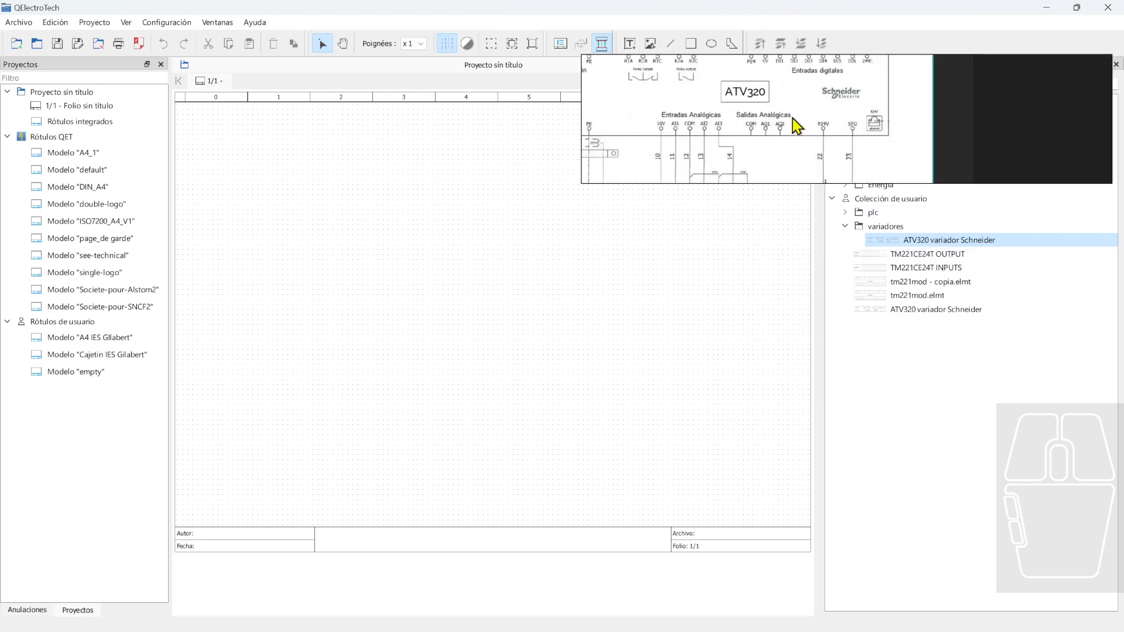
{"action": "left_click_drag", "start_coordinate": [792, 120], "coordinate": [918, 116]}
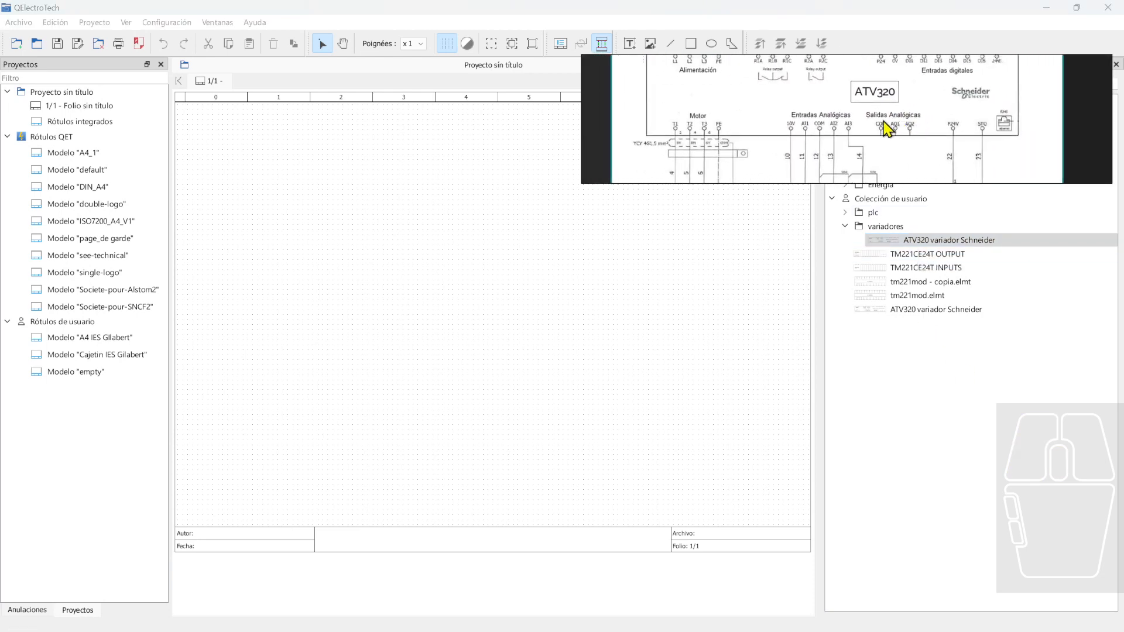
{"action": "scroll", "coordinate": [841, 133], "scroll_direction": "down", "scroll_amount": 2}
{"action": "scroll", "coordinate": [718, 157], "scroll_direction": "up", "scroll_amount": 3}
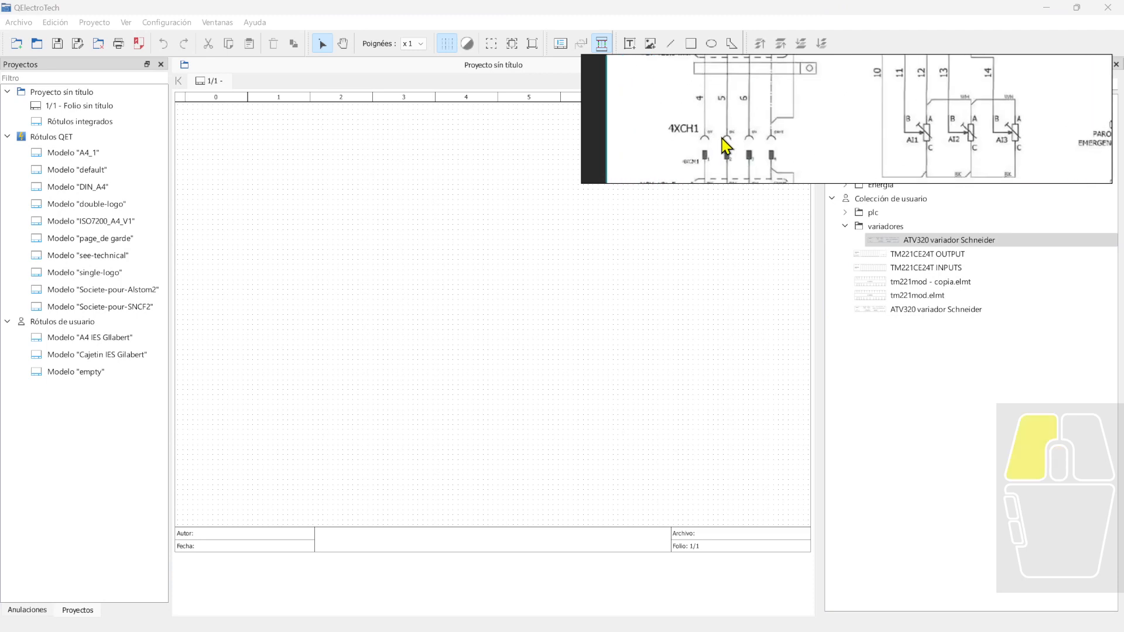
{"action": "left_click_drag", "start_coordinate": [759, 153], "coordinate": [763, 119]}
{"action": "scroll", "coordinate": [755, 140], "scroll_direction": "down", "scroll_amount": 2}
{"action": "scroll", "coordinate": [765, 151], "scroll_direction": "down", "scroll_amount": 2}
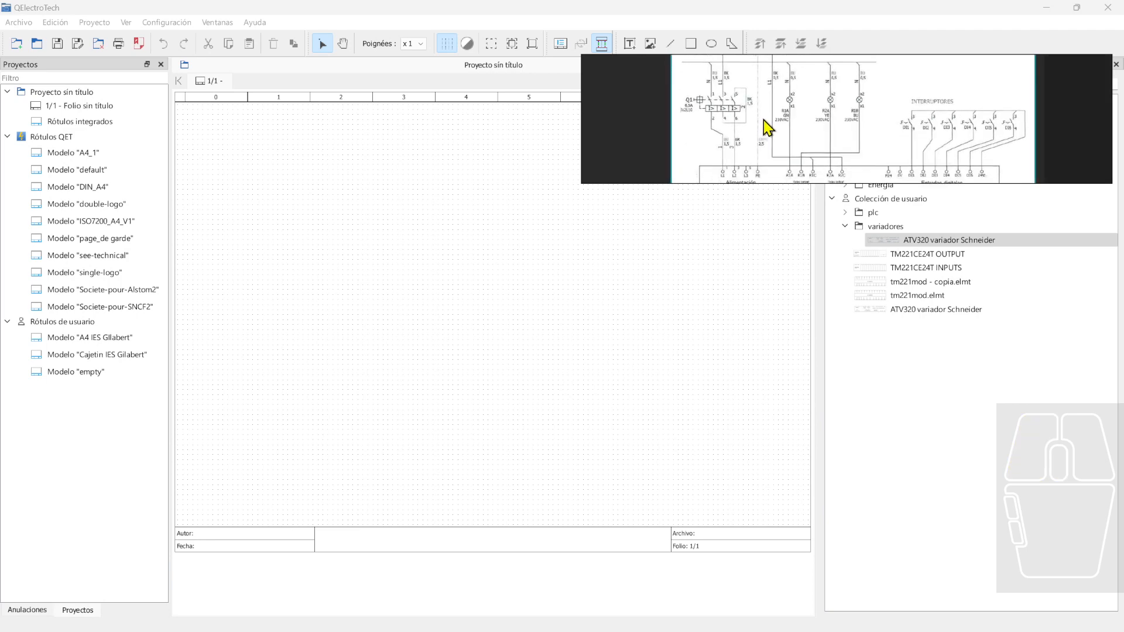
Place one ATV320 variador Schneider element from the variadores folder on the folio and centre it around the middle of the sheet
{"action": "left_click_drag", "start_coordinate": [915, 312], "coordinate": [469, 330]}
{"action": "right_click", "coordinate": [380, 225]}
{"action": "left_click", "coordinate": [422, 209]}
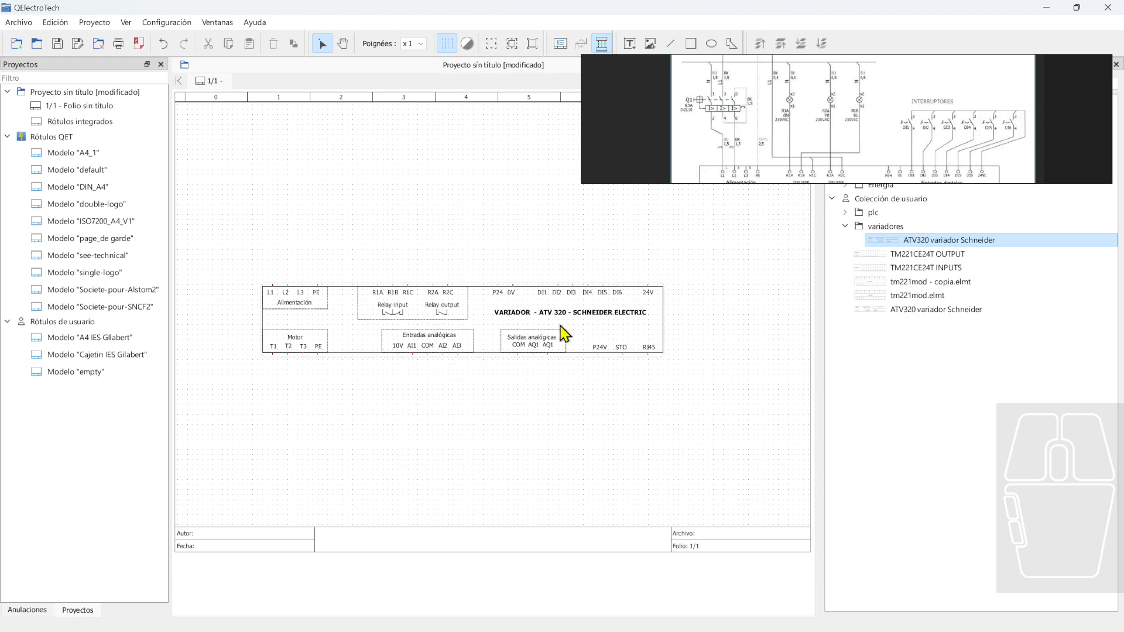
{"action": "left_click_drag", "start_coordinate": [559, 324], "coordinate": [571, 324]}
{"action": "left_click", "coordinate": [760, 335]}
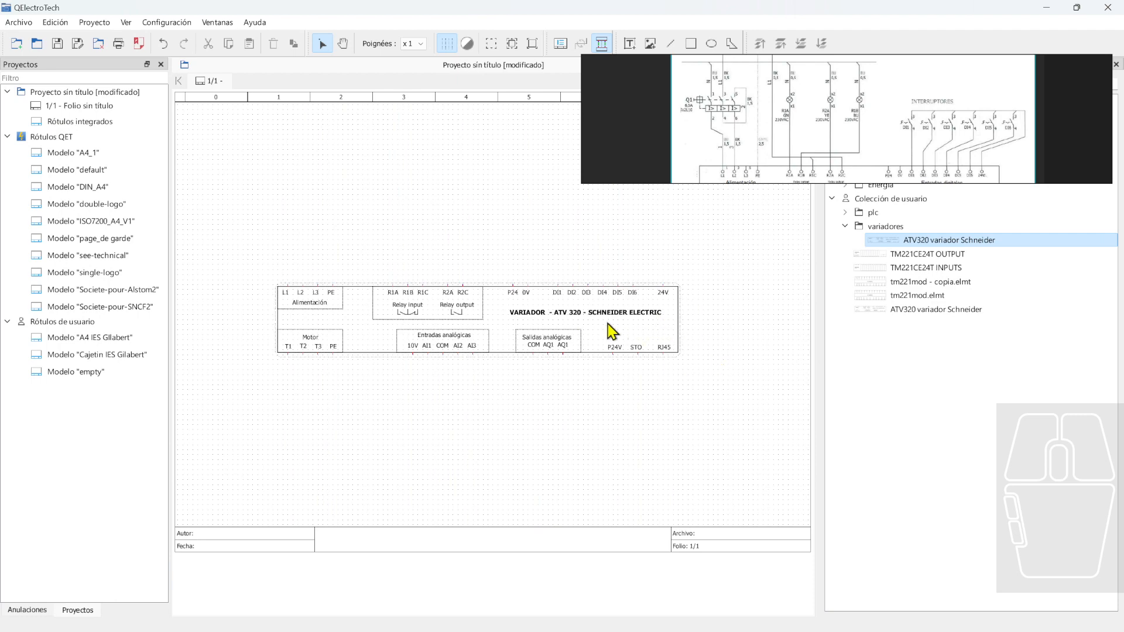
{"action": "left_click_drag", "start_coordinate": [608, 331], "coordinate": [624, 336]}
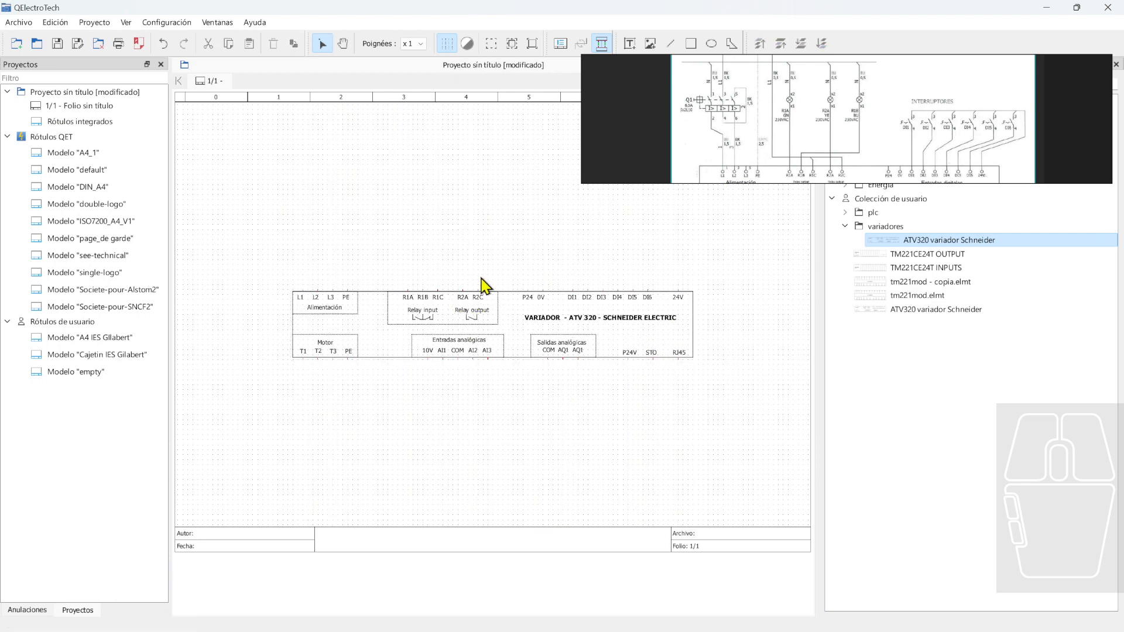
{"action": "left_click_drag", "start_coordinate": [462, 316], "coordinate": [451, 322]}
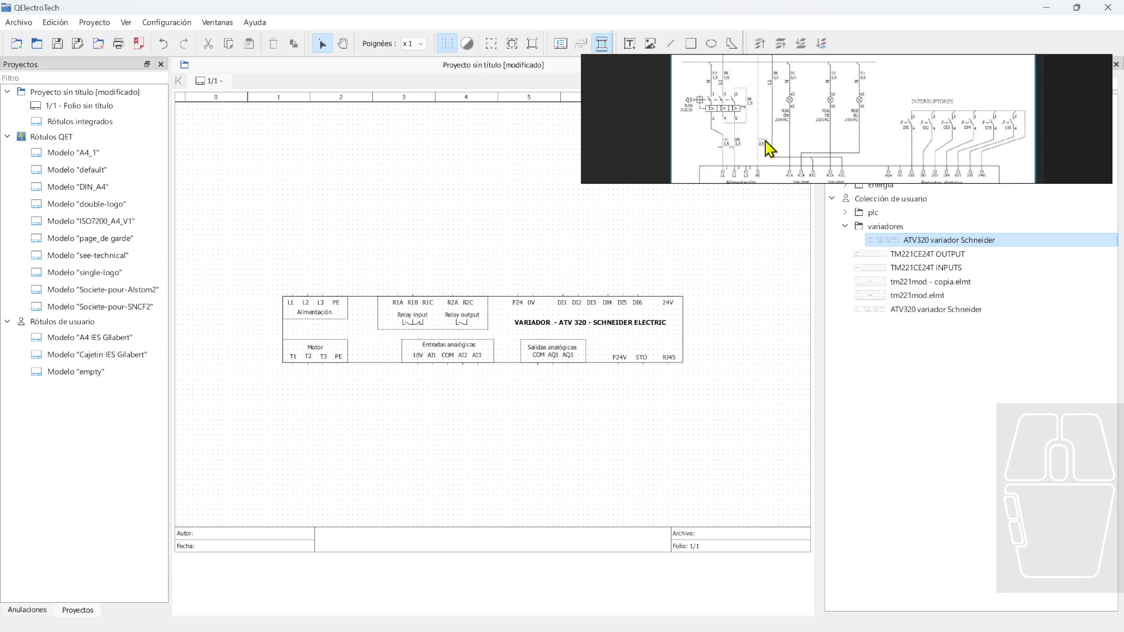
Narrow the floating reference diagram and move it over the empty area below the element collections list
{"action": "left_click_drag", "start_coordinate": [580, 140], "coordinate": [672, 140]}
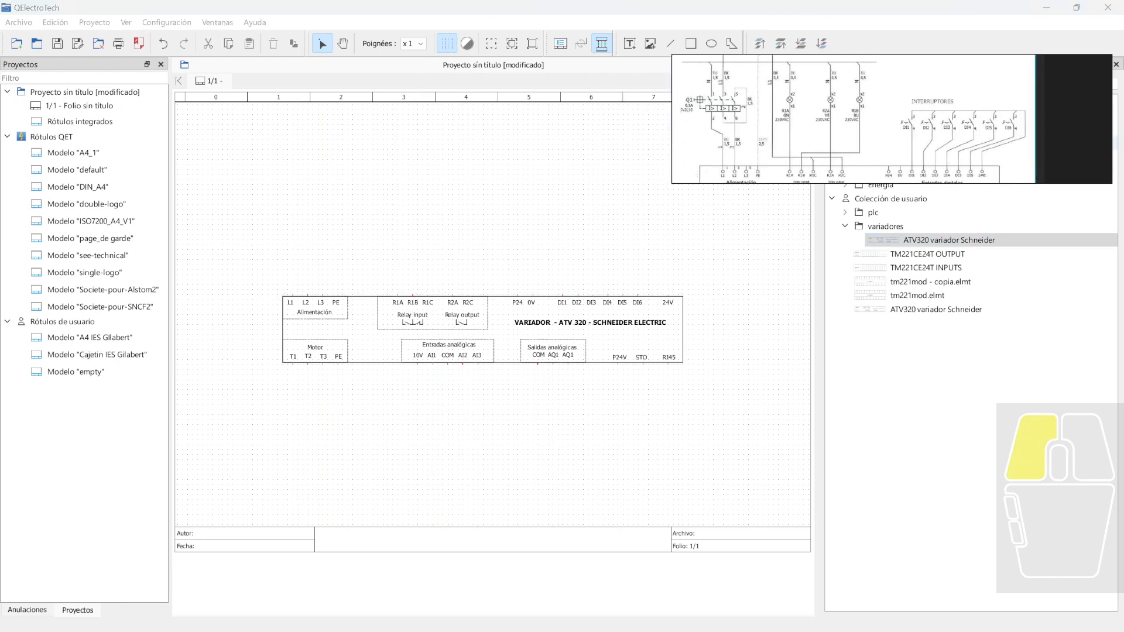
{"action": "left_click_drag", "start_coordinate": [1111, 131], "coordinate": [1030, 136]}
{"action": "left_click_drag", "start_coordinate": [1012, 174], "coordinate": [1096, 492]}
{"action": "left_click_drag", "start_coordinate": [948, 465], "coordinate": [975, 456]}
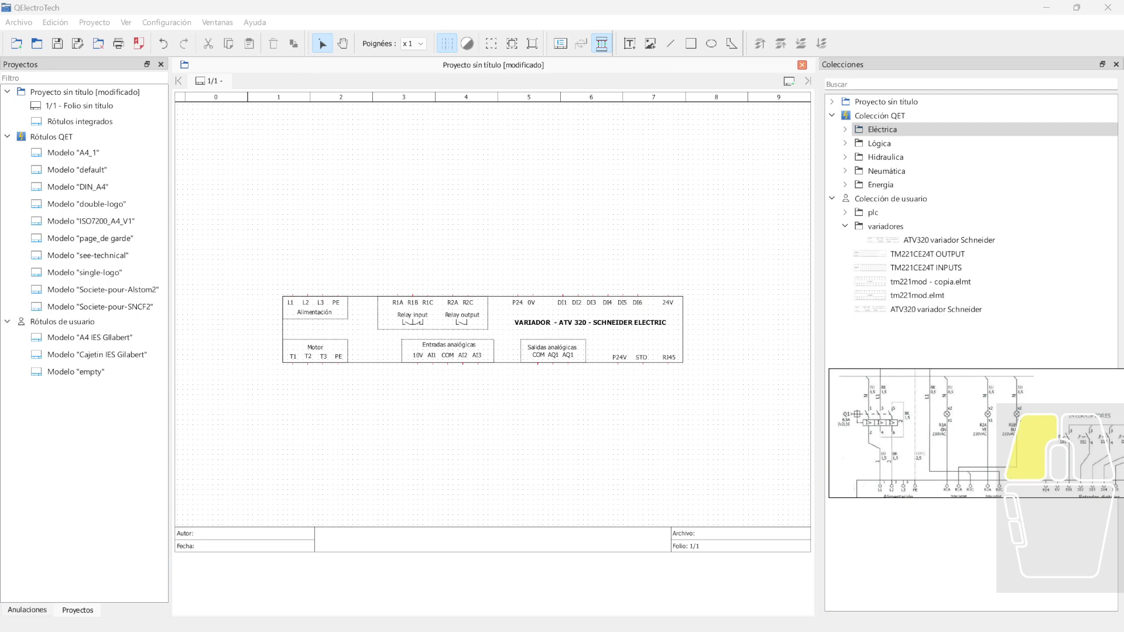
{"action": "left_click_drag", "start_coordinate": [1123, 433], "coordinate": [1117, 433]}
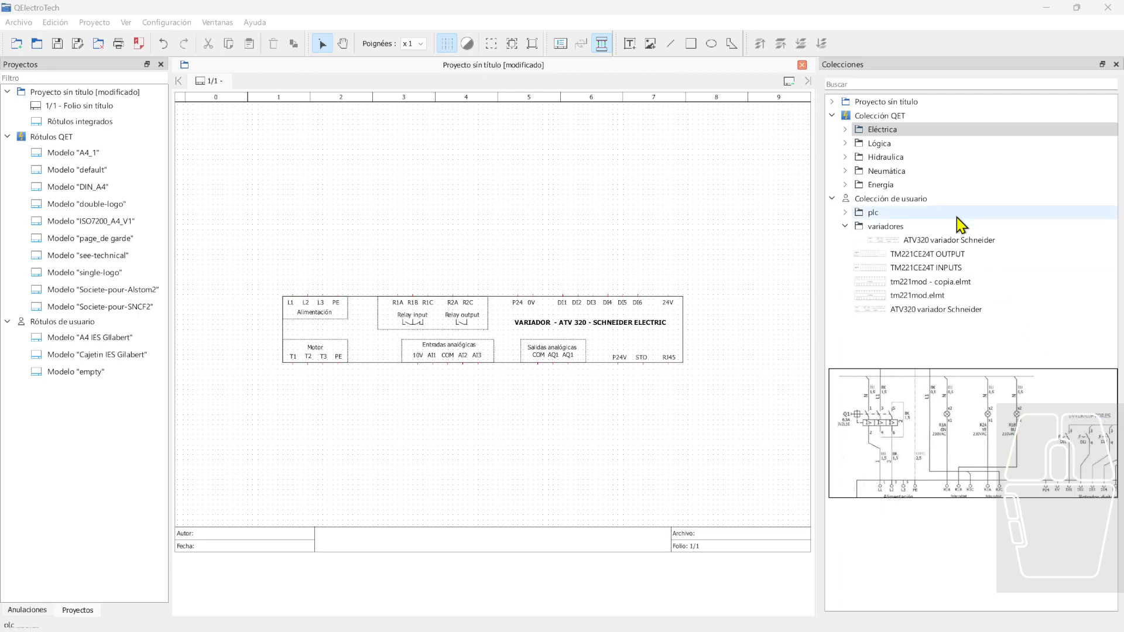
Place three "folio anterior" references from the QET collection's Eléctrica, Multifilar, Referencias folder, stacked one below another in folio column 0
{"action": "left_click", "coordinate": [832, 116]}
{"action": "left_click", "coordinate": [831, 115]}
{"action": "left_click", "coordinate": [844, 130]}
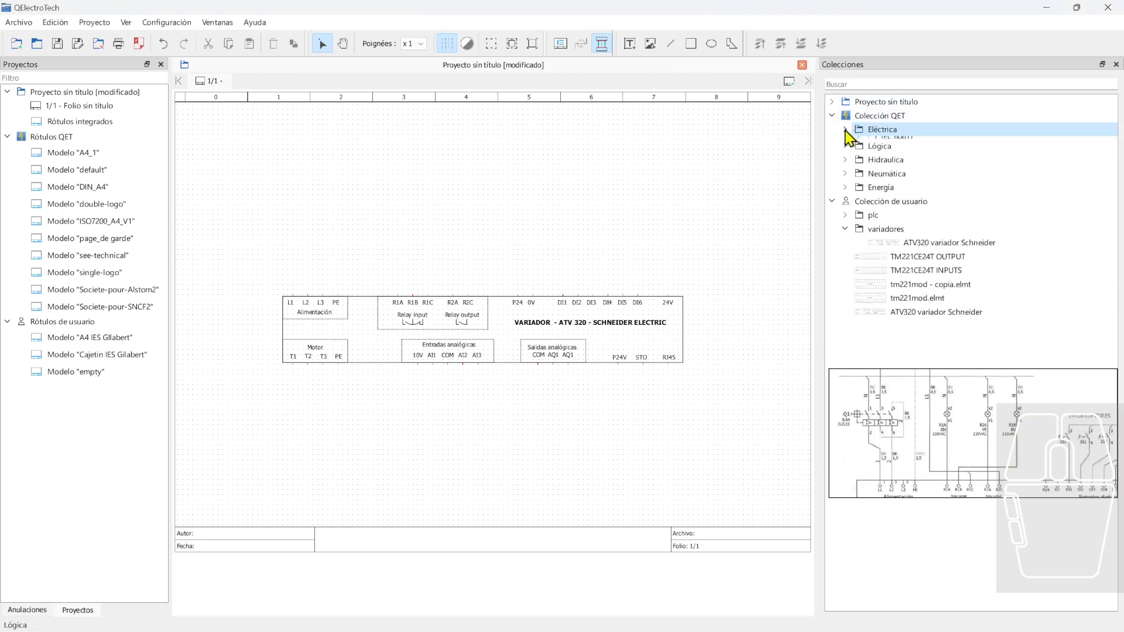
{"action": "left_click", "coordinate": [901, 403]}
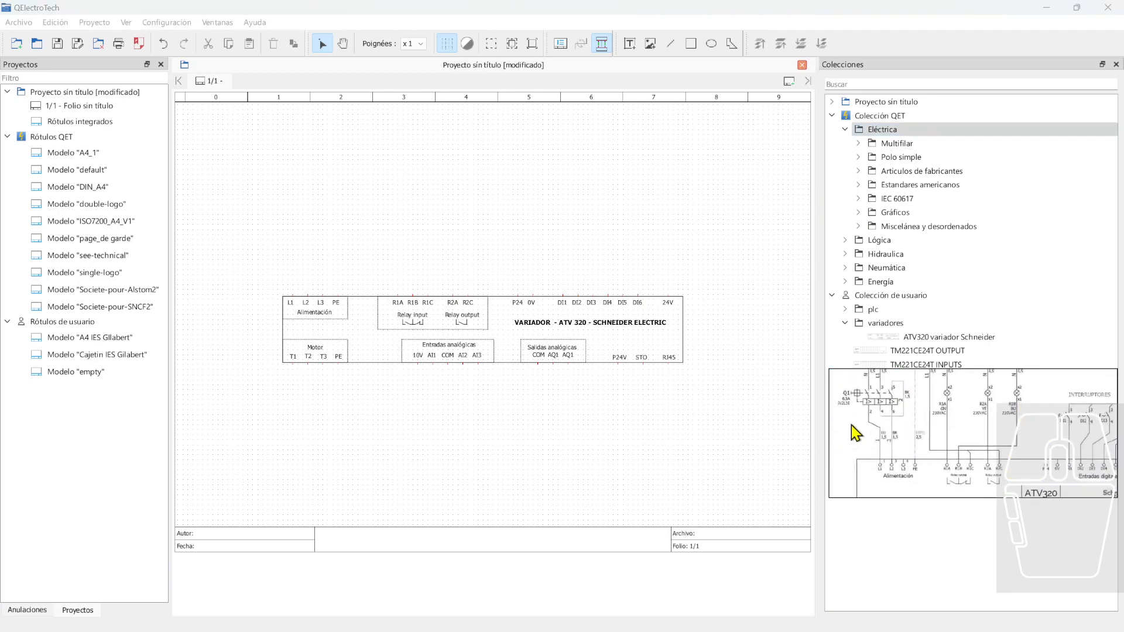
{"action": "left_click", "coordinate": [858, 143]}
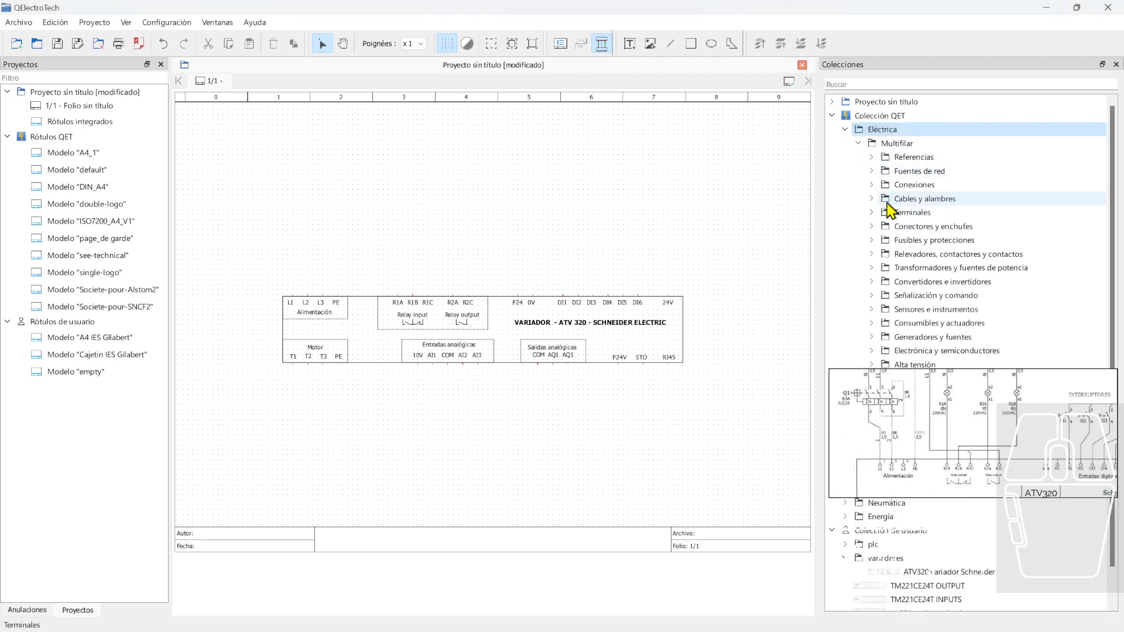
{"action": "left_click", "coordinate": [871, 156]}
{"action": "left_click", "coordinate": [871, 202]}
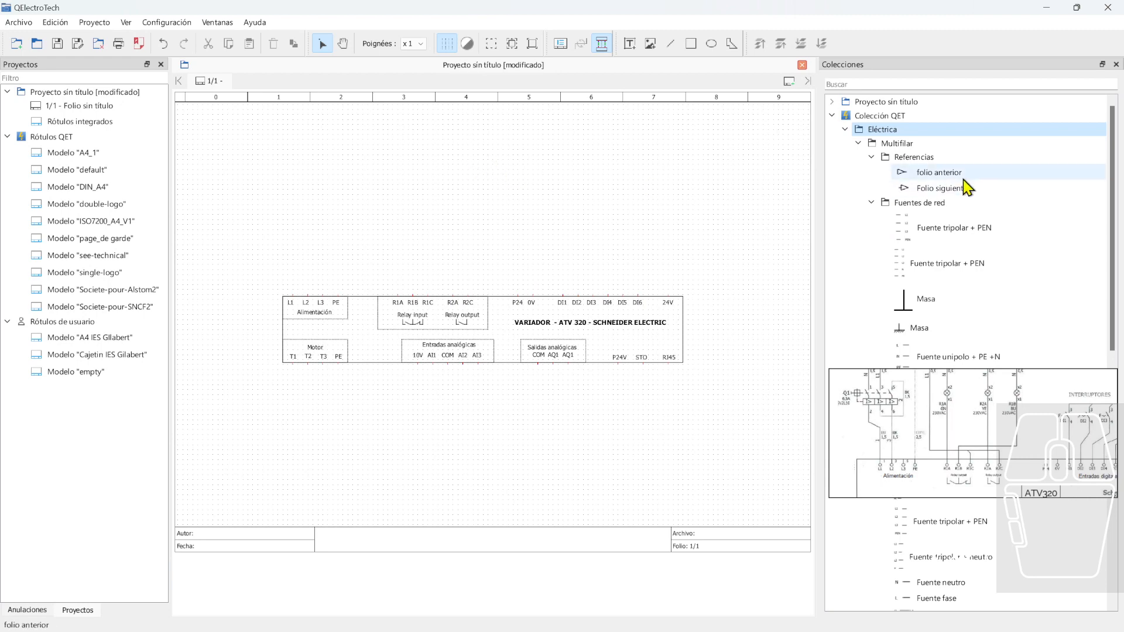
{"action": "left_click_drag", "start_coordinate": [951, 189], "coordinate": [222, 134]}
{"action": "left_click_drag", "start_coordinate": [404, 159], "coordinate": [208, 151]}
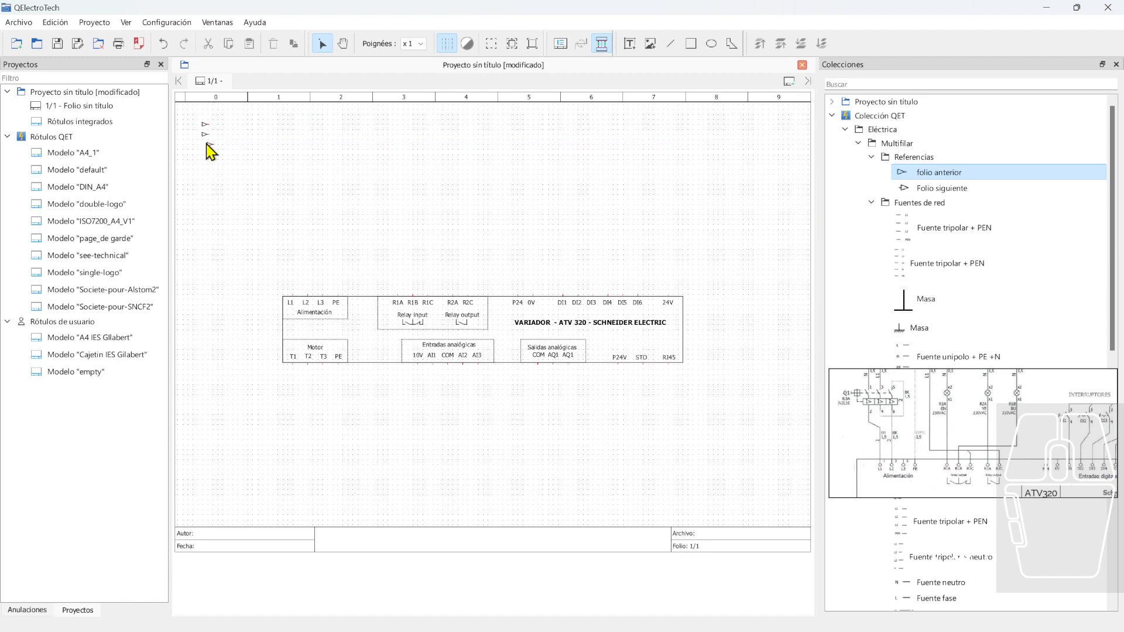
{"action": "right_click", "coordinate": [210, 149]}
{"action": "left_click", "coordinate": [188, 147]}
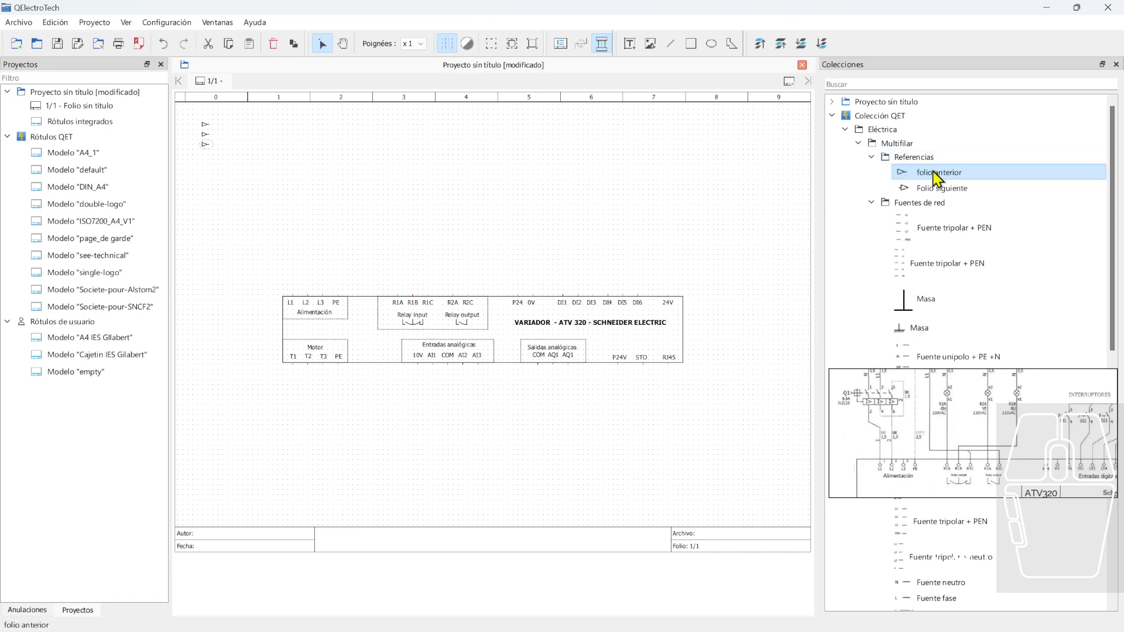
Place three "Folio siguiente" references in column 9, each aligned with its "folio anterior" counterpart so conductors link the three pairs
{"action": "left_click_drag", "start_coordinate": [932, 184], "coordinate": [783, 131]}
{"action": "left_click", "coordinate": [782, 146]}
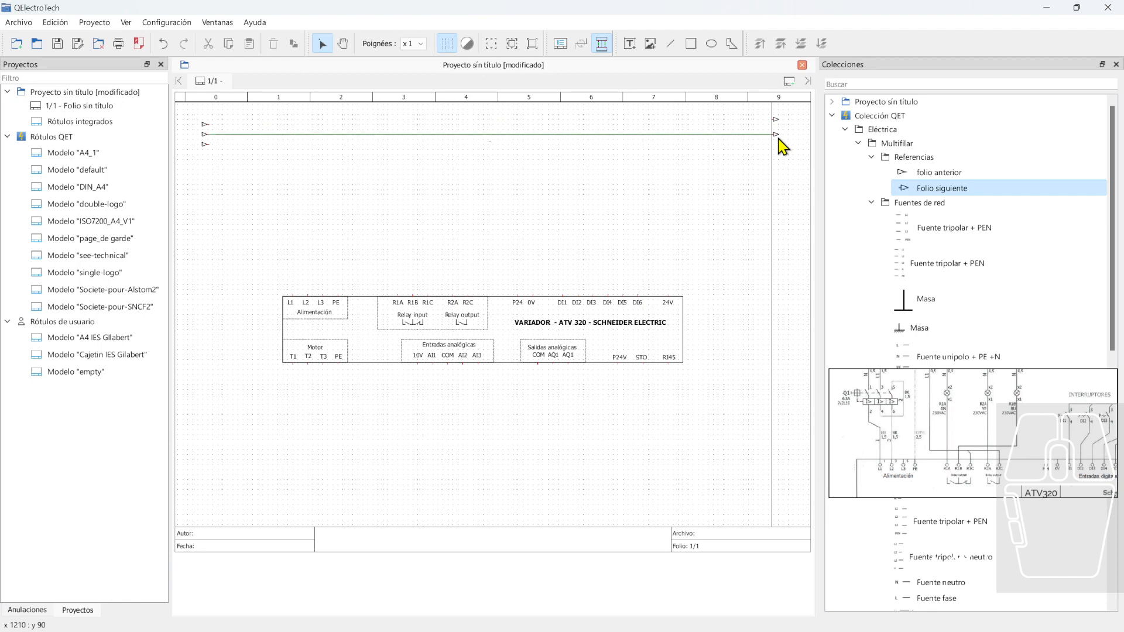
{"action": "right_click", "coordinate": [779, 145]}
{"action": "left_click", "coordinate": [781, 118]}
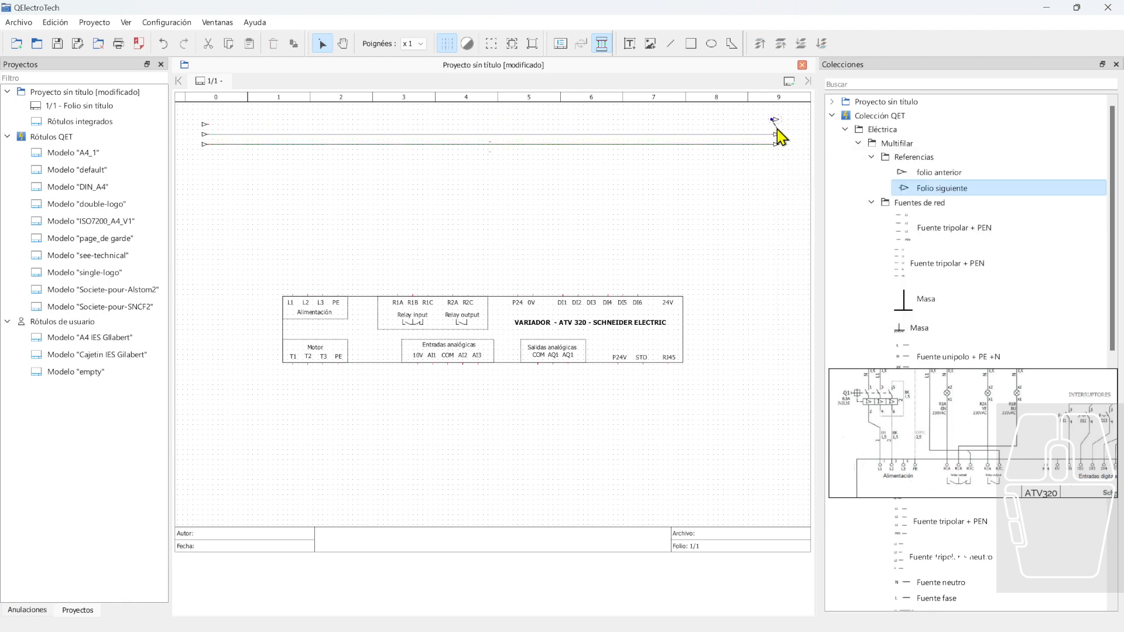
{"action": "left_click_drag", "start_coordinate": [779, 120], "coordinate": [779, 125]}
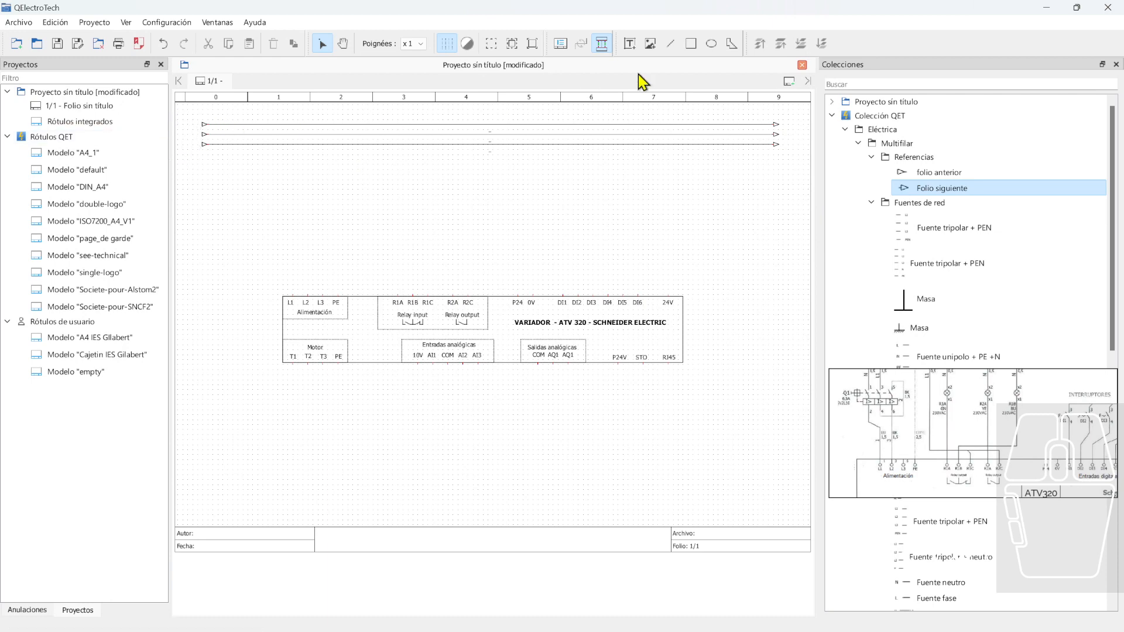
Fill in the folio properties with title "variador de frecuentia motor 1 cinta", the author's name, fixed date 02/02/2024 and folio "Hoja 10"
{"action": "double_click", "coordinate": [713, 551]}
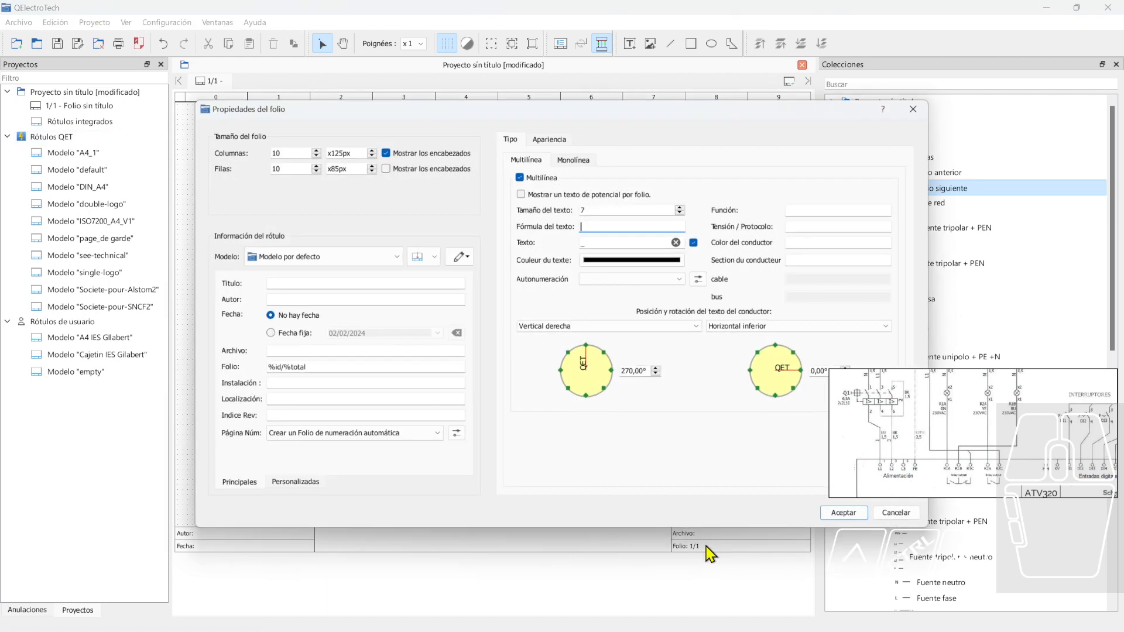
{"action": "left_click", "coordinate": [333, 282]}
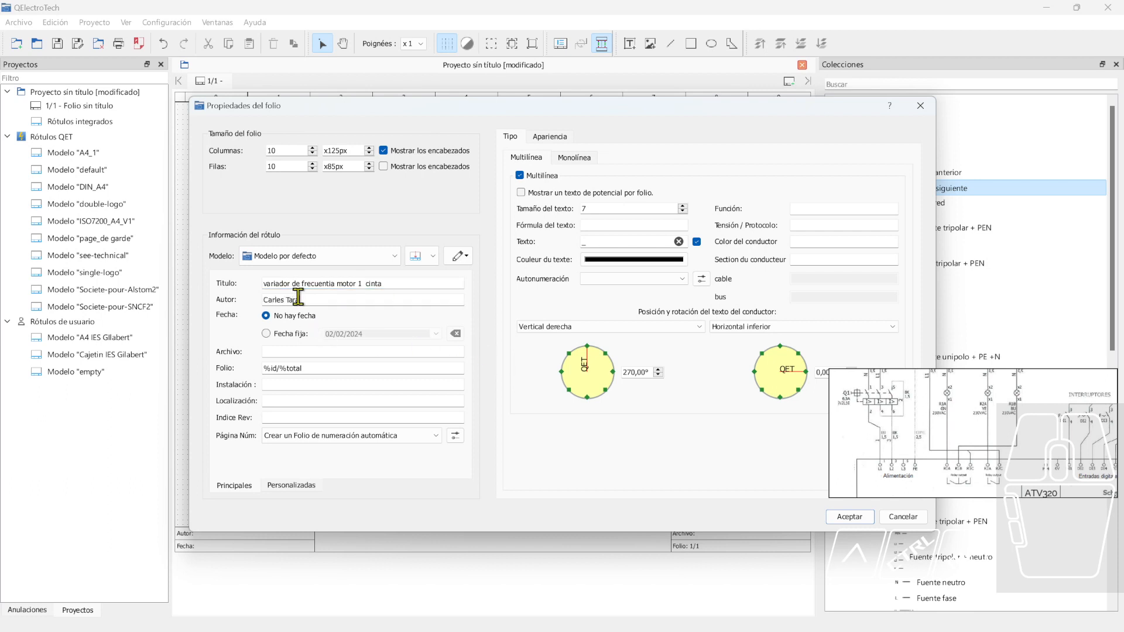
{"action": "left_click", "coordinate": [284, 333]}
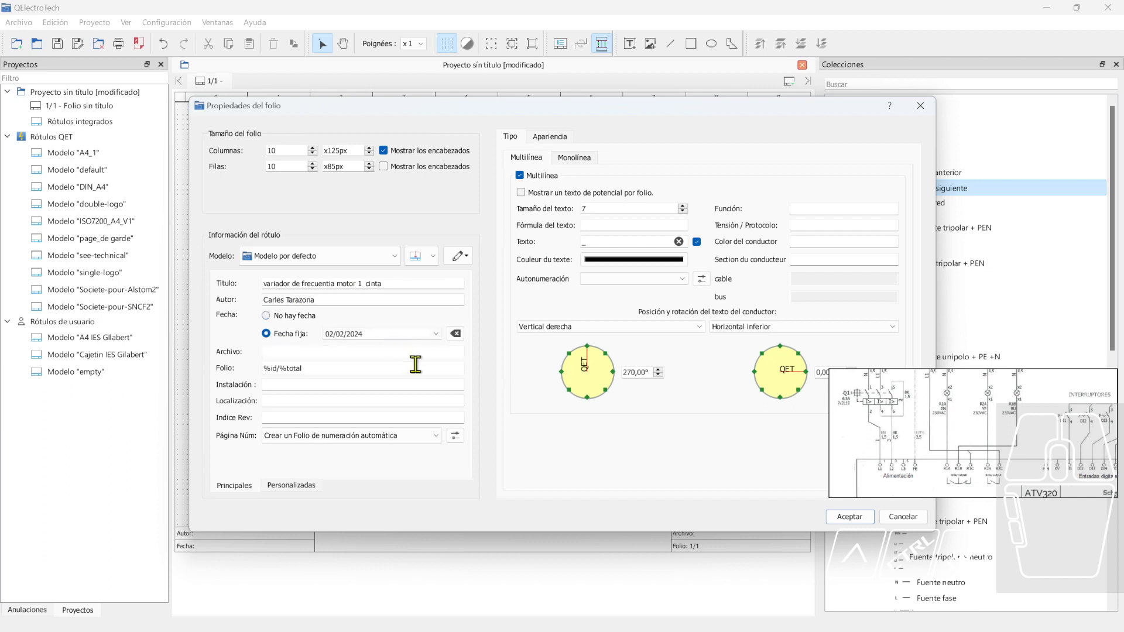
{"action": "left_click_drag", "start_coordinate": [333, 368], "coordinate": [223, 368]}
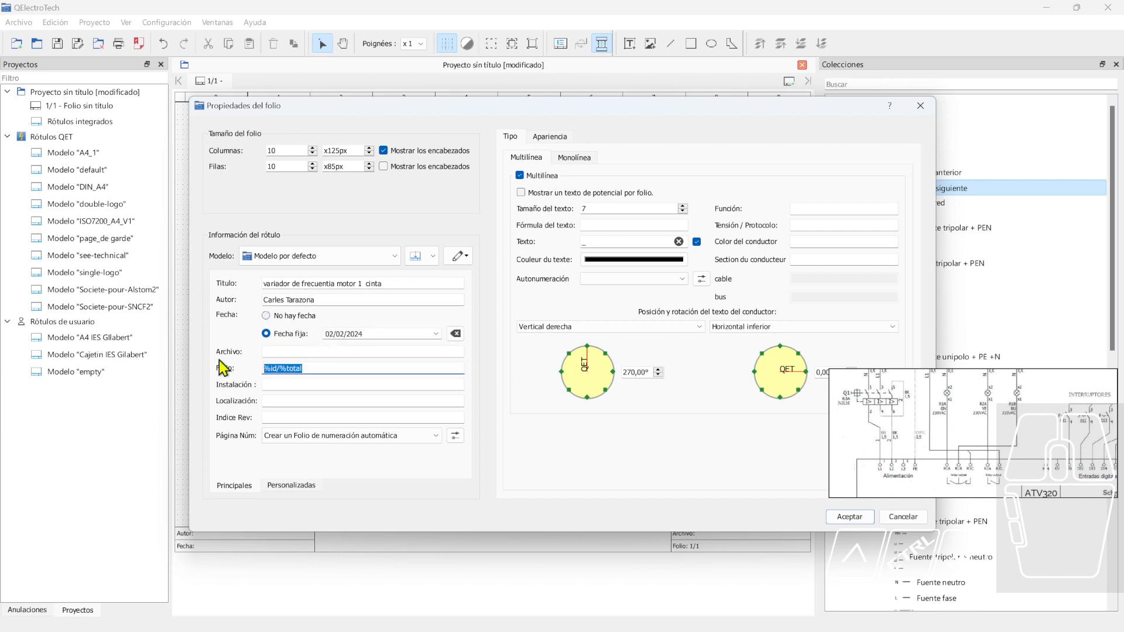
{"action": "type", "text": "Hoja 10"}
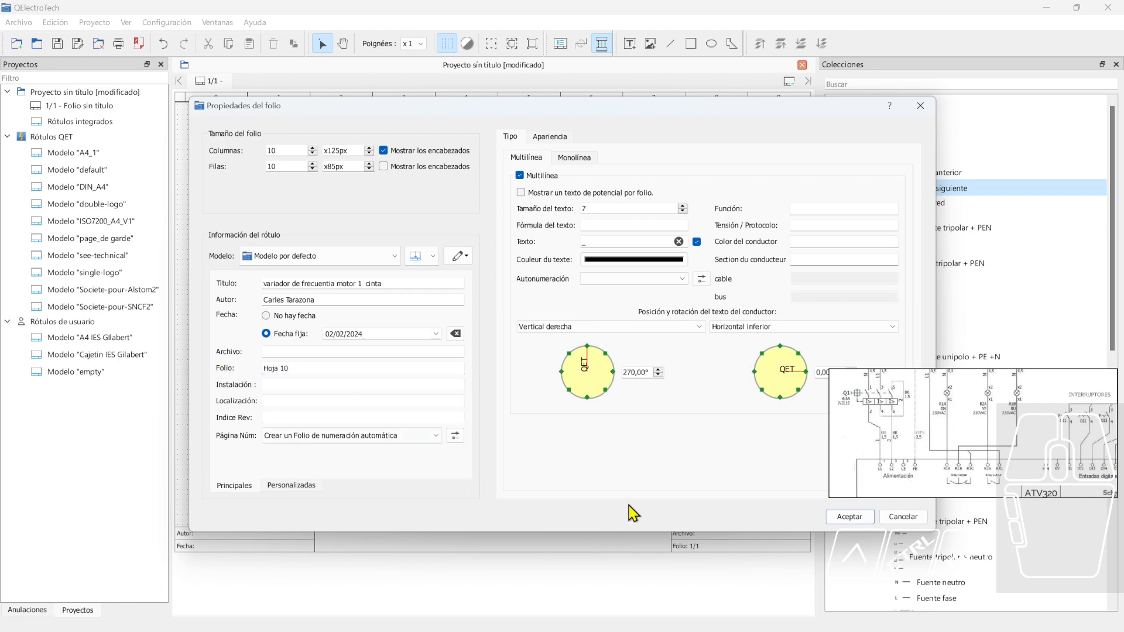
{"action": "left_click", "coordinate": [849, 517]}
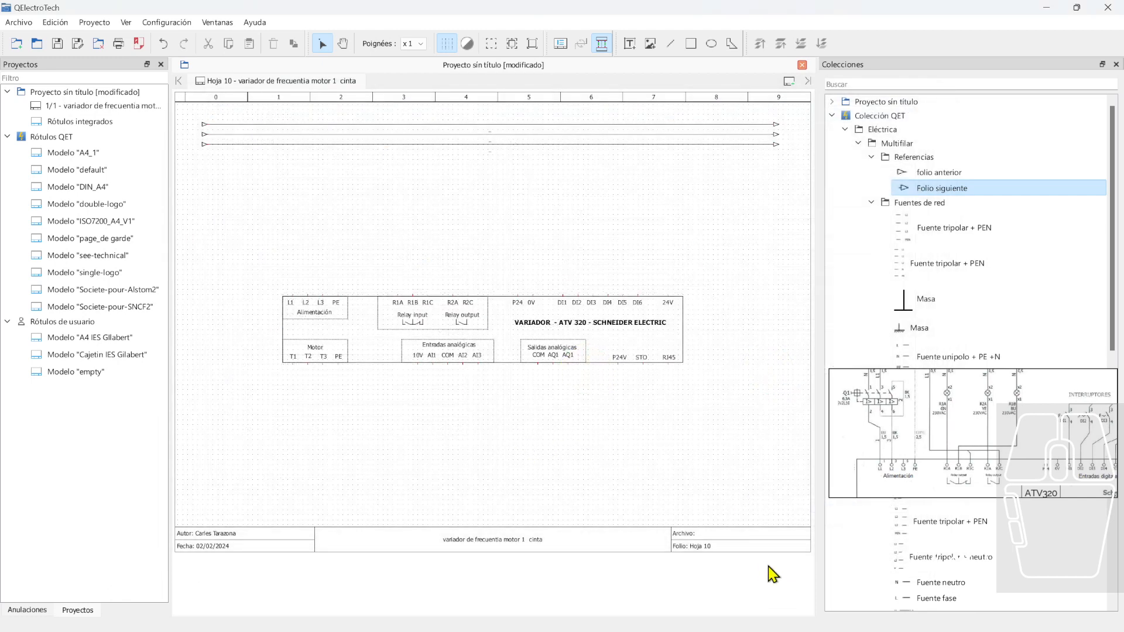
Add the vertical text "a hoja 11" beside the three "Folio siguiente" references in column 9
{"action": "left_click", "coordinate": [633, 51]}
{"action": "left_click", "coordinate": [449, 214]}
{"action": "key", "text": "space"}
{"action": "key", "text": "space"}
{"action": "key", "text": "space"}
{"action": "left_click_drag", "start_coordinate": [402, 192], "coordinate": [797, 142]}
{"action": "left_click", "coordinate": [635, 209]}
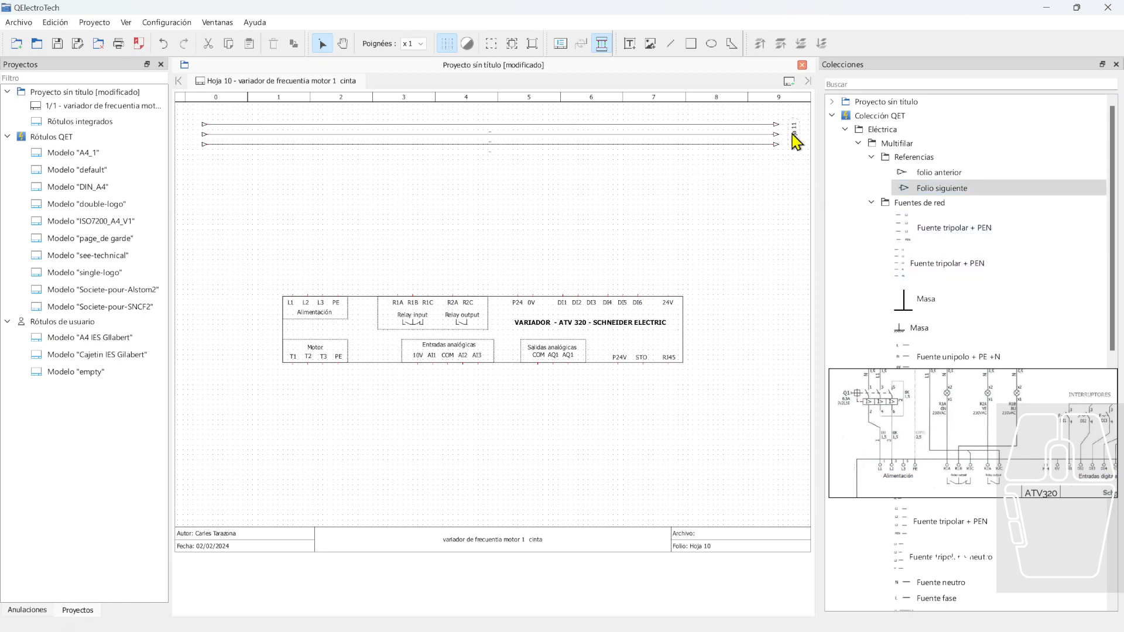
{"action": "left_click", "coordinate": [764, 193]}
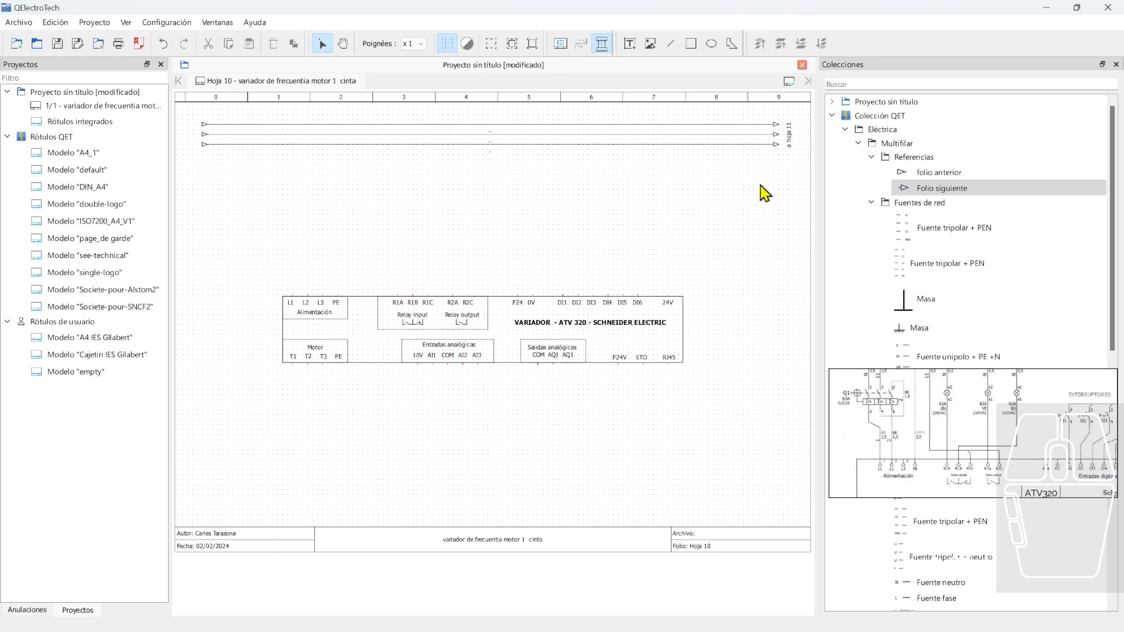
Place a matching vertical text reading "de hoja 9" beside the three "folio anterior" references in column 0
{"action": "left_click", "coordinate": [789, 144]}
{"action": "left_click_drag", "start_coordinate": [789, 142], "coordinate": [202, 142]}
{"action": "left_click", "coordinate": [234, 194]}
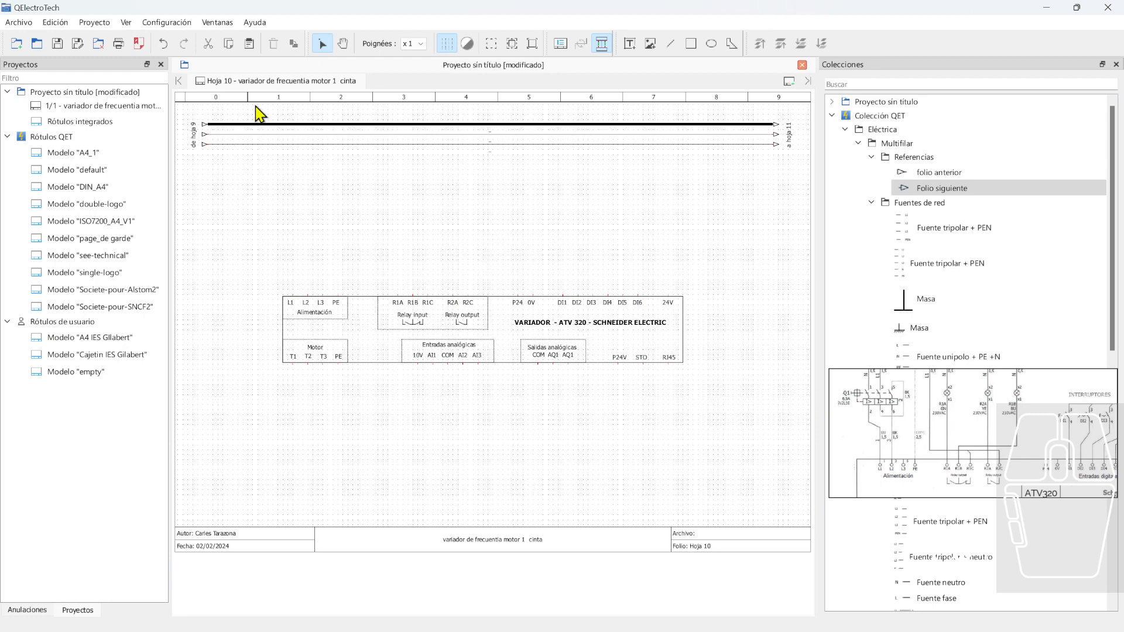
Save the project on the desktop as "variador atv320.qet"
{"action": "left_click", "coordinate": [57, 46]}
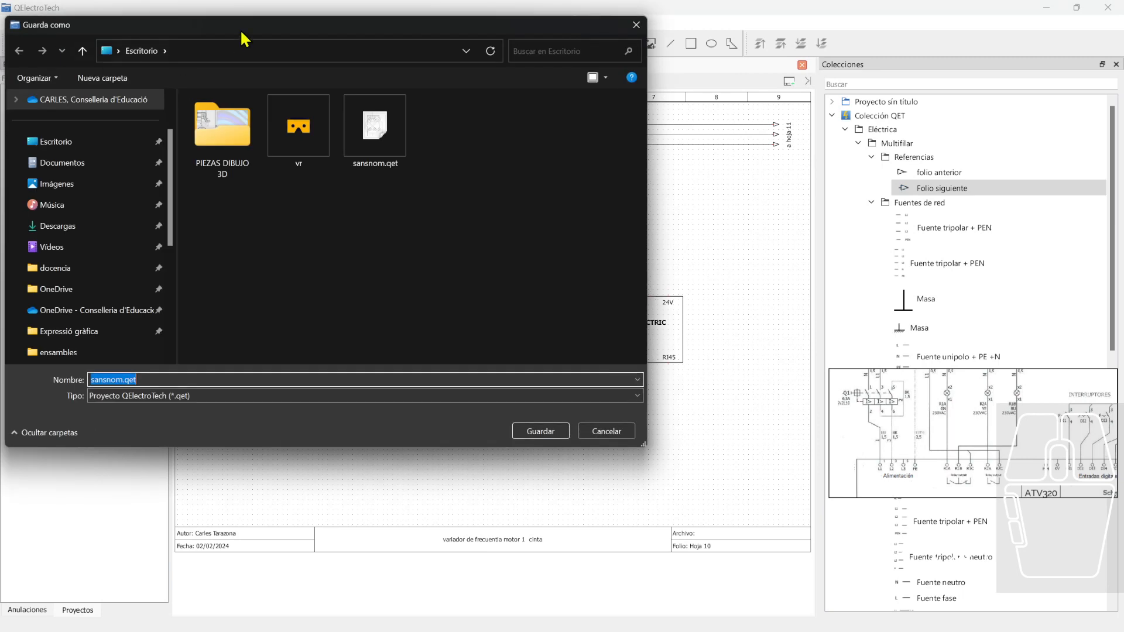
{"action": "key", "text": "Escape"}
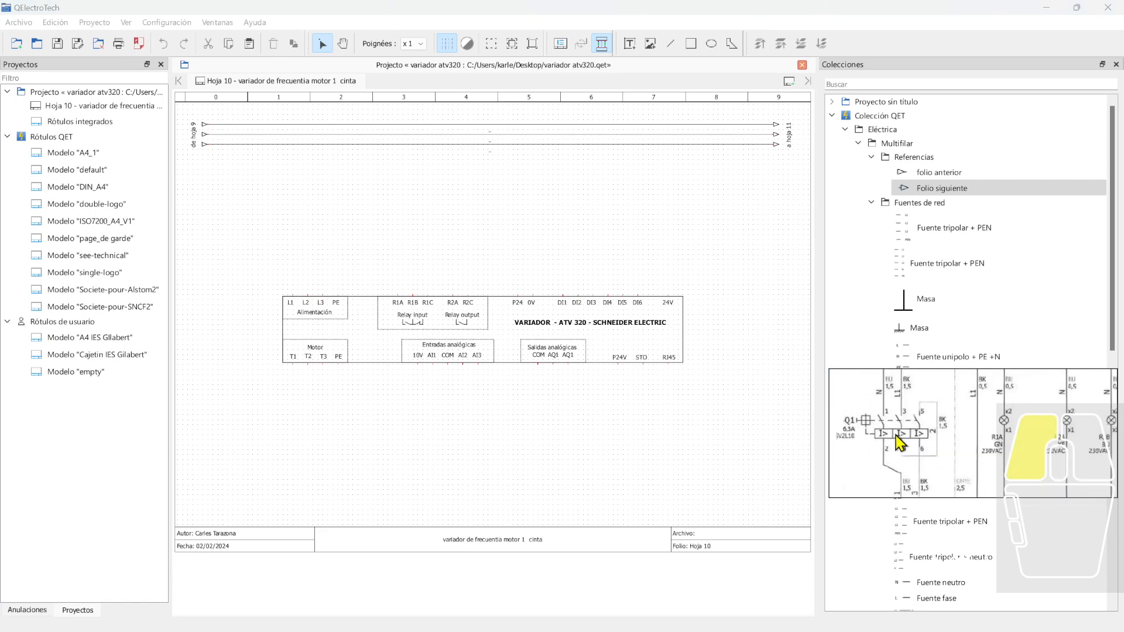
Place a "Disyuntor termico magnetico 3P+N" from Multifilar, Fusibles y protecciones, Disyuntores termo-magneticos GV above the drive's supply terminals
{"action": "scroll", "coordinate": [910, 228], "scroll_direction": "down", "scroll_amount": 5}
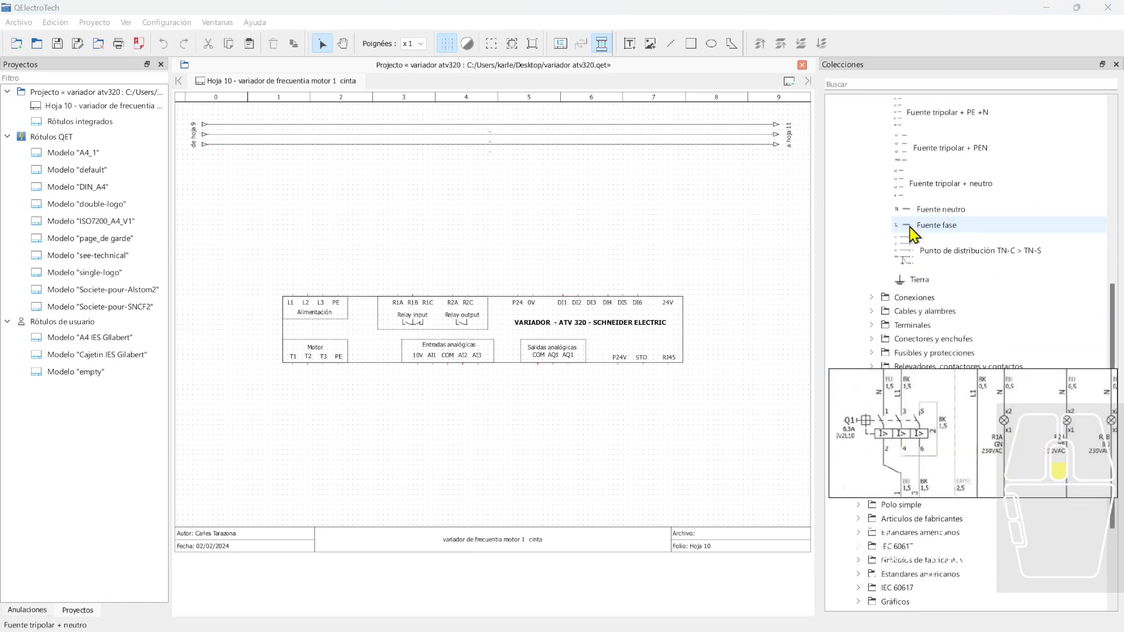
{"action": "scroll", "coordinate": [911, 231], "scroll_direction": "down", "scroll_amount": 3}
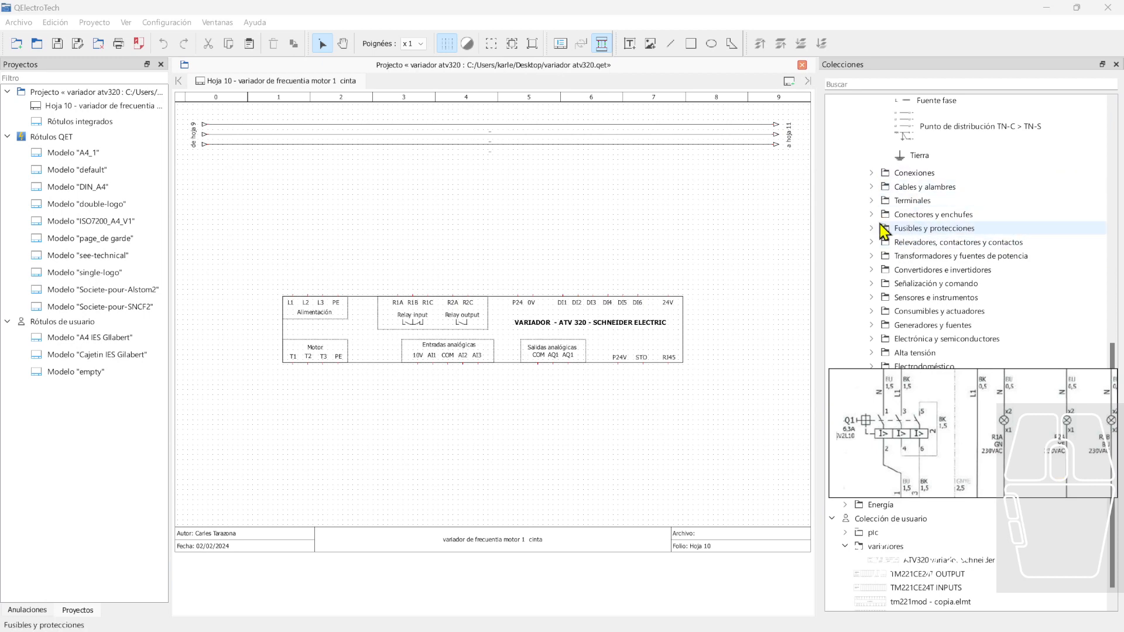
{"action": "left_click", "coordinate": [871, 229]}
{"action": "left_click", "coordinate": [884, 270]}
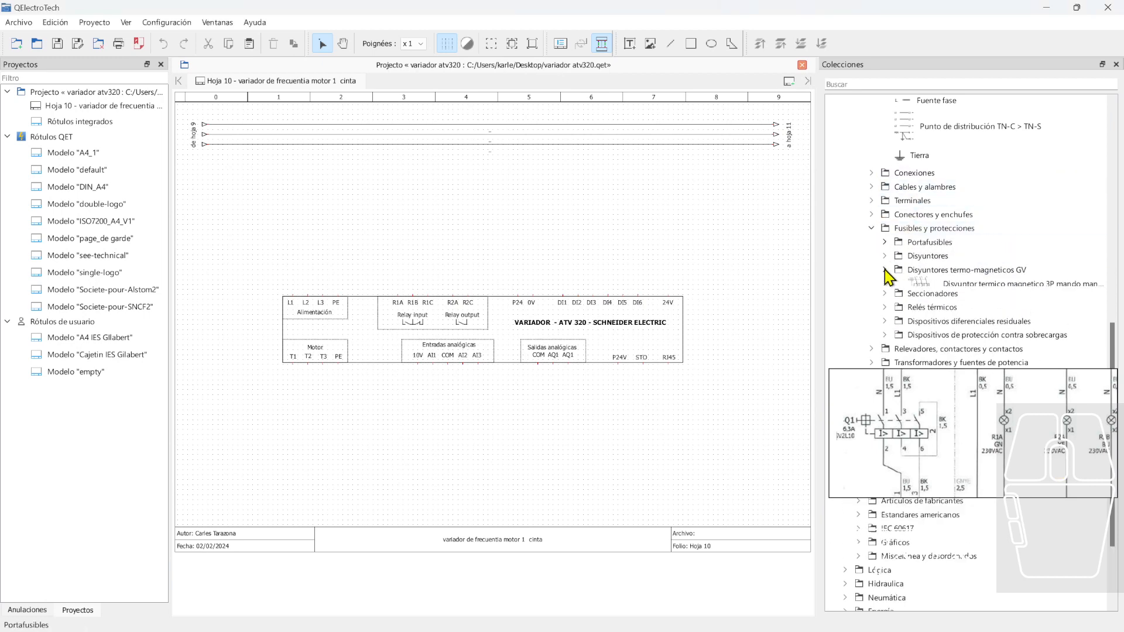
{"action": "scroll", "coordinate": [891, 276], "scroll_direction": "down", "scroll_amount": 4}
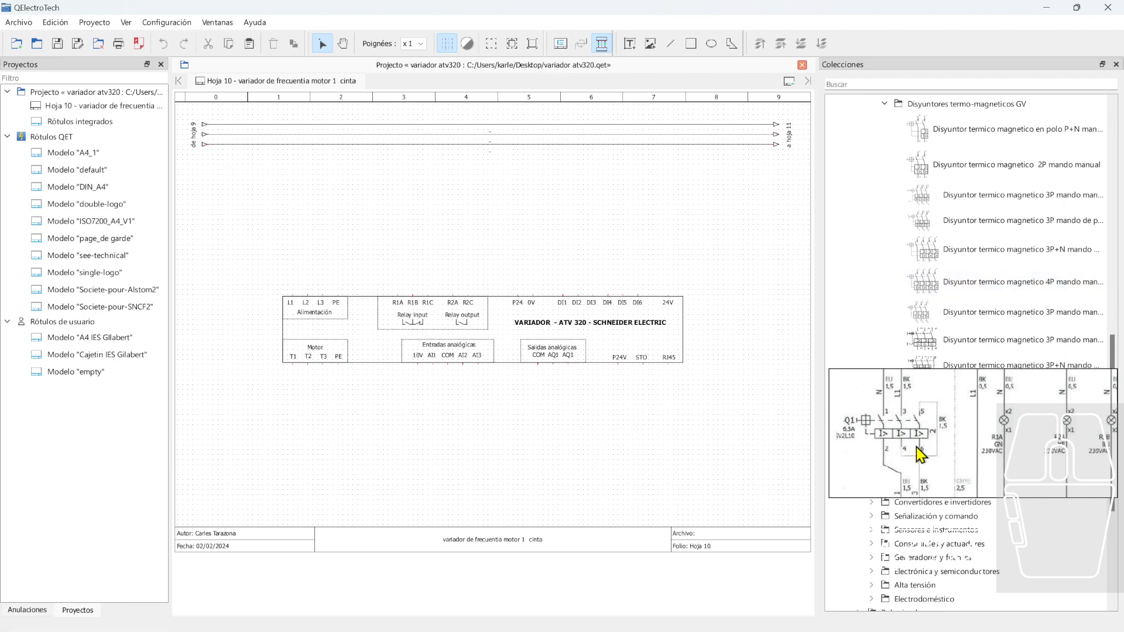
{"action": "left_click_drag", "start_coordinate": [948, 266], "coordinate": [302, 206]}
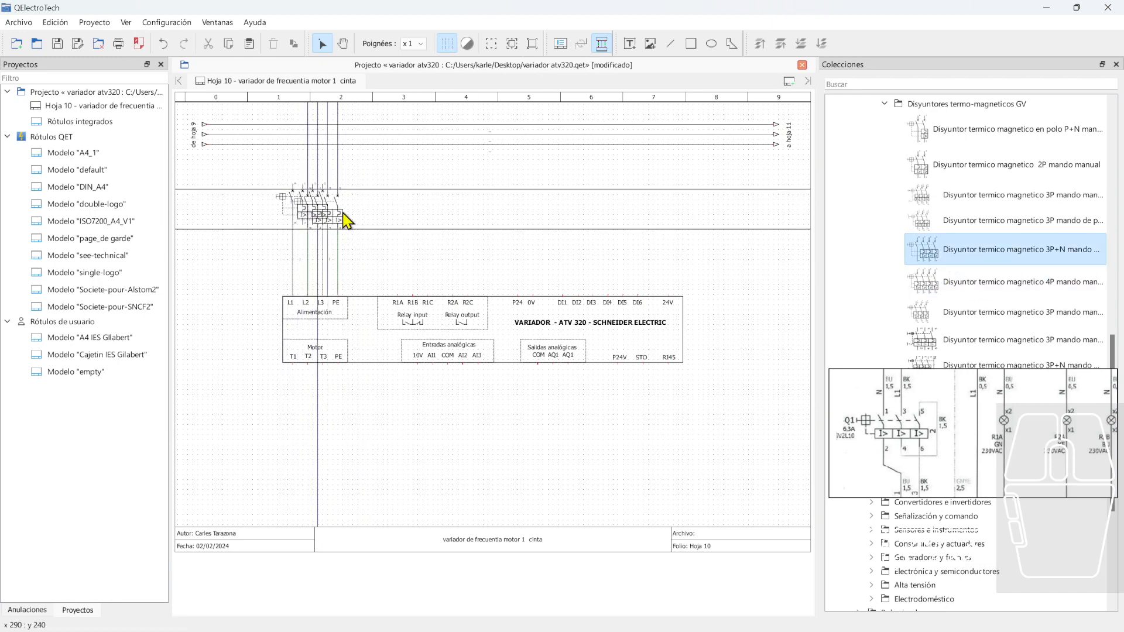
{"action": "right_click", "coordinate": [343, 221]}
Remove the conductors linking the breaker to L1 and L3, and shift the breaker slightly left over L2
{"action": "scroll", "coordinate": [341, 259], "scroll_direction": "up", "scroll_amount": 2}
{"action": "middle_click_drag", "start_coordinate": [331, 255], "coordinate": [381, 254]}
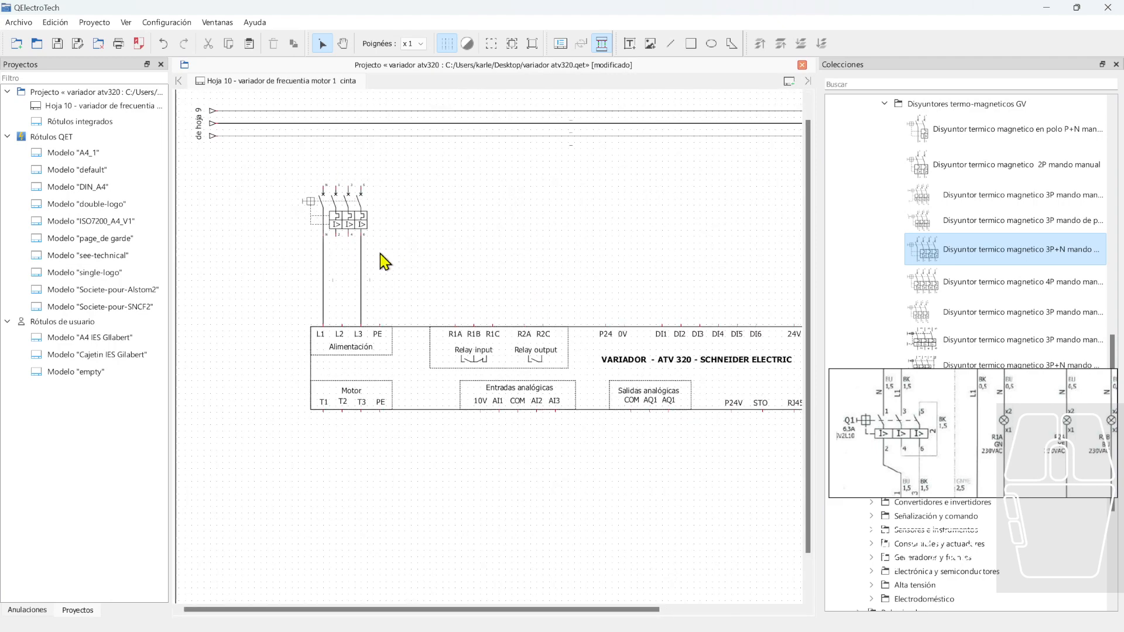
{"action": "left_click", "coordinate": [323, 268]}
{"action": "left_click_drag", "start_coordinate": [356, 220], "coordinate": [344, 221]}
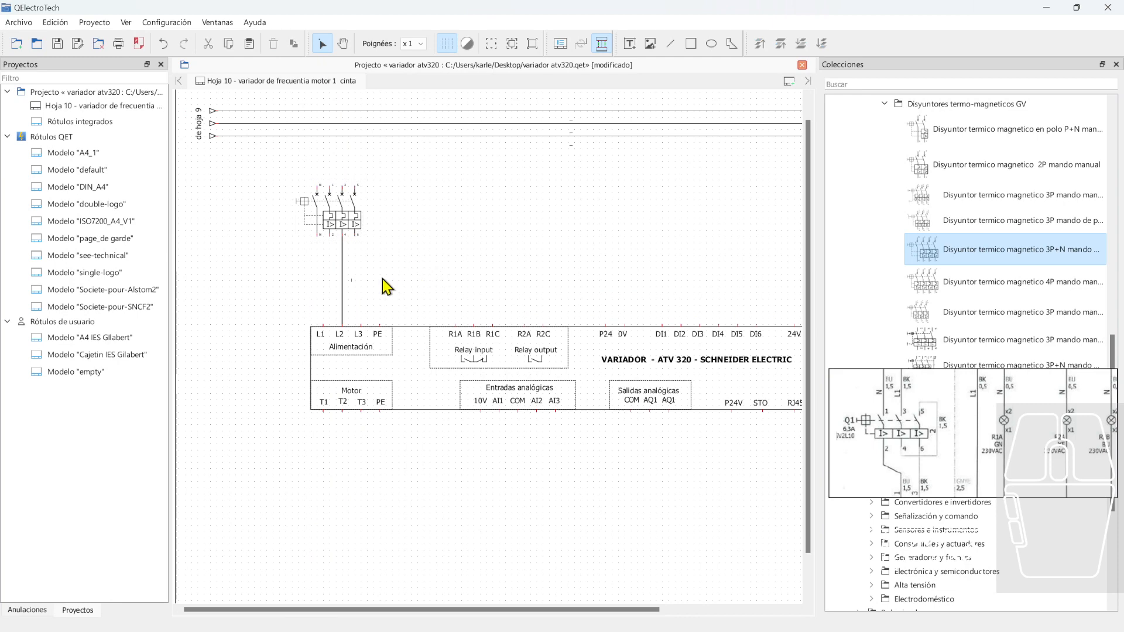
{"action": "scroll", "coordinate": [384, 286], "scroll_direction": "up", "scroll_amount": 1}
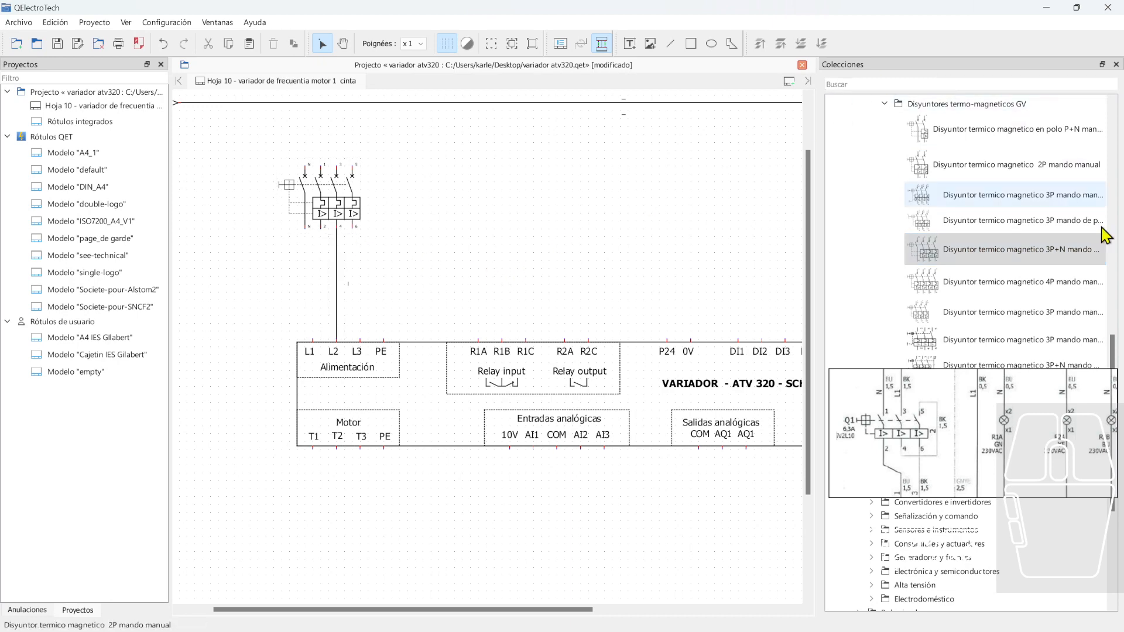
Collapse the QET collection and open the user collection's "ATV320 variador Schneider" element outside the variadores folder for editing
{"action": "left_click_drag", "start_coordinate": [1112, 351], "coordinate": [1108, 150]}
{"action": "scroll", "coordinate": [909, 156], "scroll_direction": "up", "scroll_amount": 5}
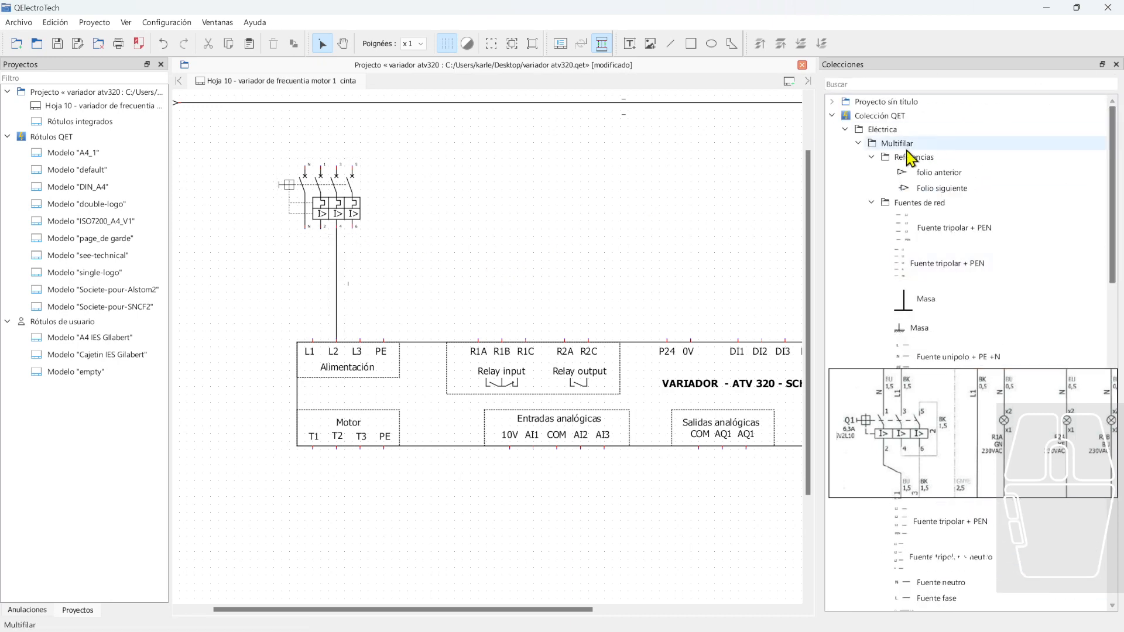
{"action": "left_click", "coordinate": [844, 129]}
{"action": "left_click", "coordinate": [832, 115]}
{"action": "left_click", "coordinate": [919, 240]}
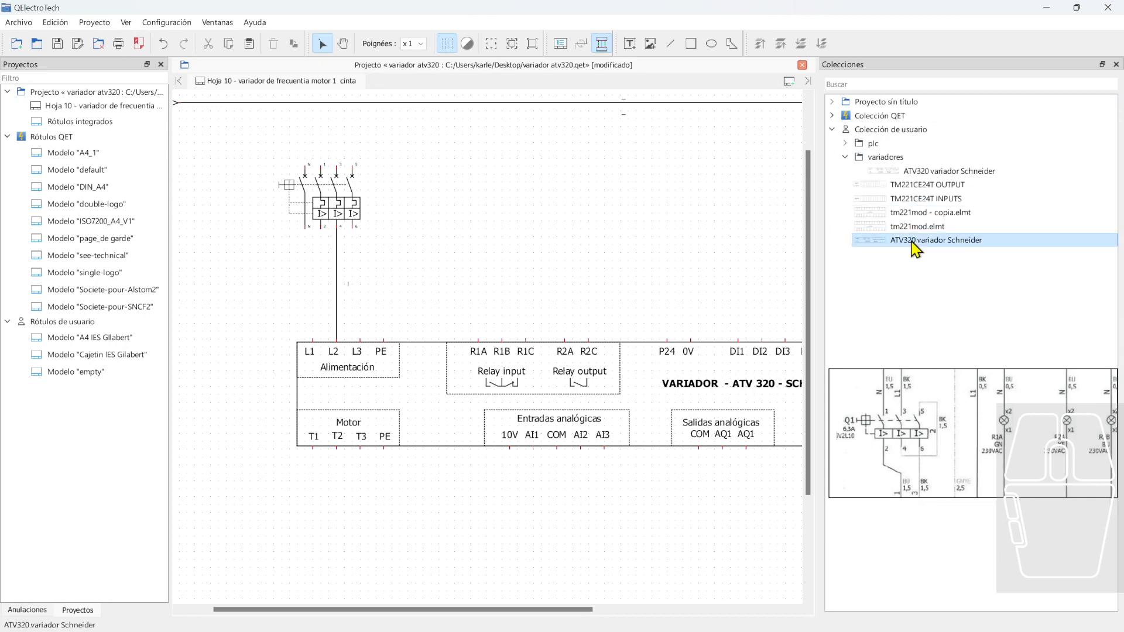
{"action": "double_click", "coordinate": [915, 244]}
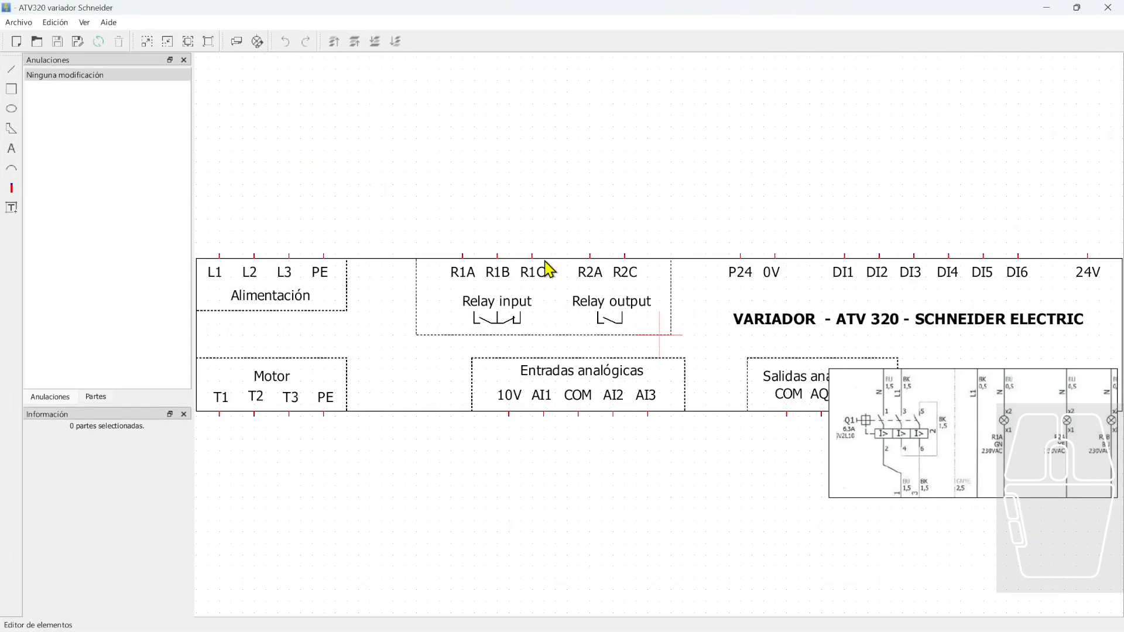
Move the L2 and L3 supply terminals closer to L1 and place the L2 label under its terminal at X -370, Y -50
{"action": "scroll", "coordinate": [269, 234], "scroll_direction": "up", "scroll_amount": 2}
{"action": "scroll", "coordinate": [338, 334], "scroll_direction": "up", "scroll_amount": 2}
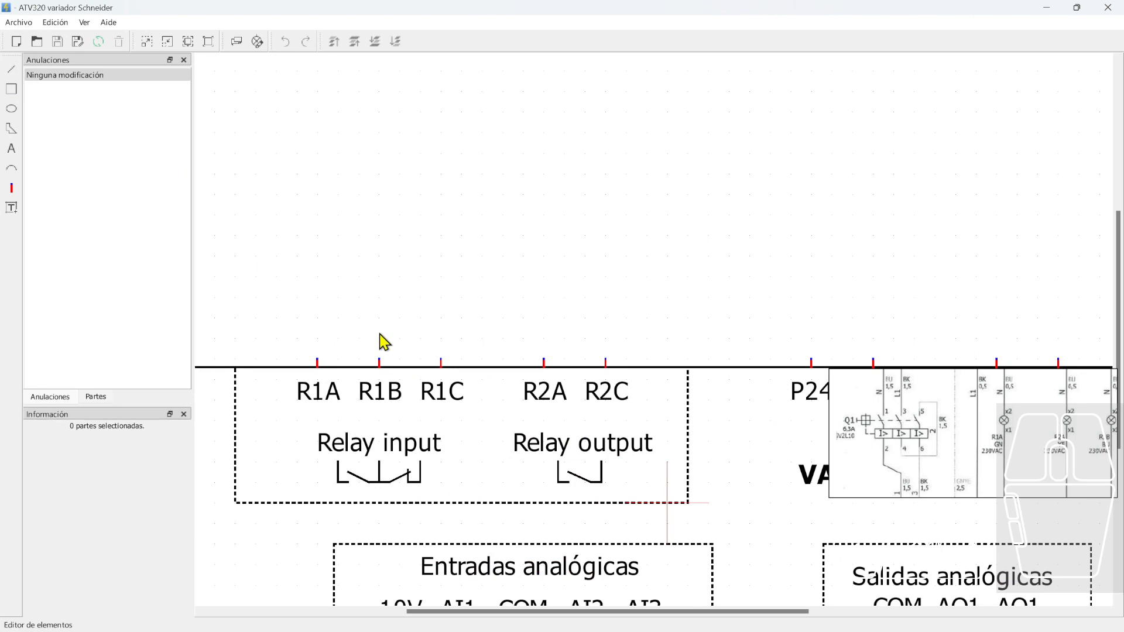
{"action": "scroll", "coordinate": [299, 316], "scroll_direction": "down", "scroll_amount": 4}
{"action": "middle_click_drag", "start_coordinate": [372, 330], "coordinate": [561, 304]}
{"action": "scroll", "coordinate": [310, 333], "scroll_direction": "up", "scroll_amount": 1}
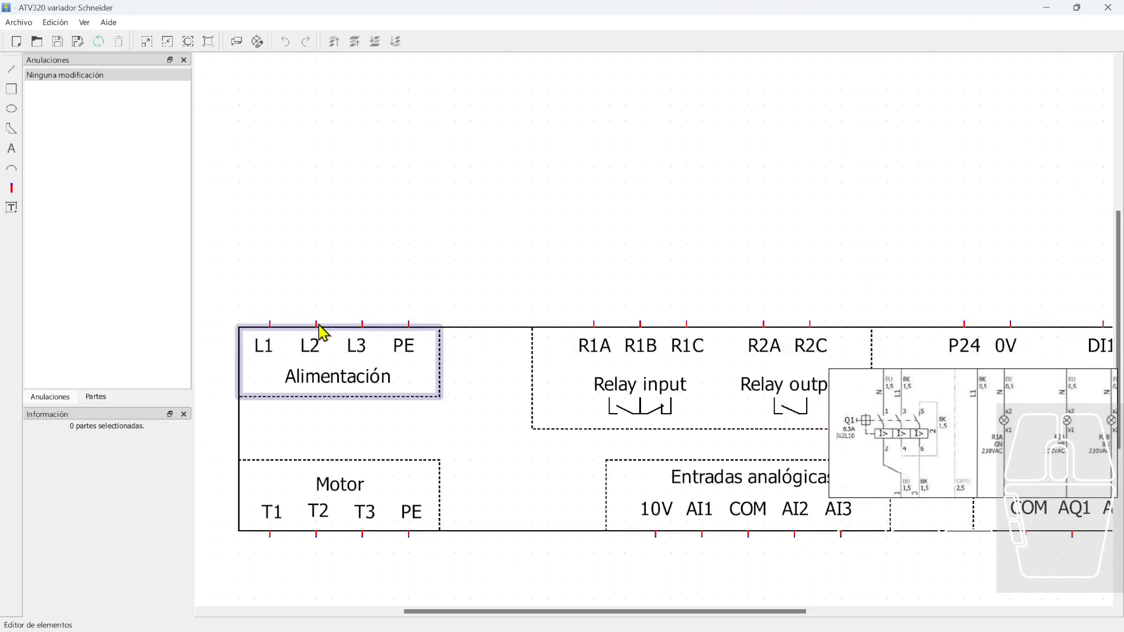
{"action": "left_click_drag", "start_coordinate": [317, 325], "coordinate": [292, 351]}
{"action": "left_click", "coordinate": [332, 297]}
{"action": "left_click", "coordinate": [309, 346]}
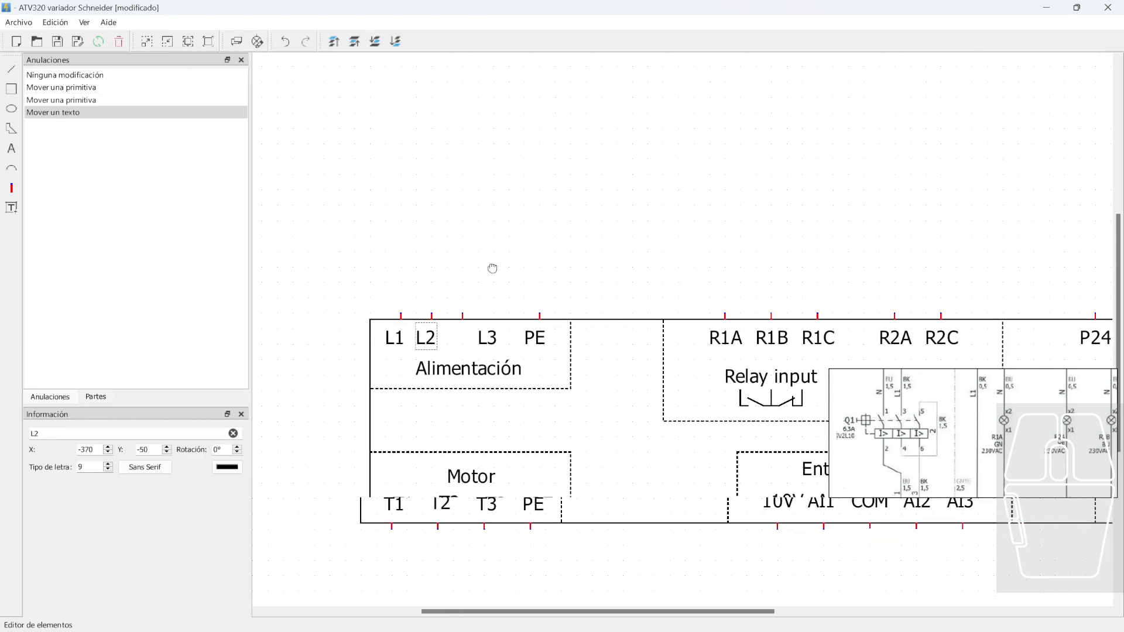
Move the L3 label to X -350, Y -50 and bring the supply PE terminal and its label next to L3
{"action": "left_click_drag", "start_coordinate": [515, 344], "coordinate": [480, 343]}
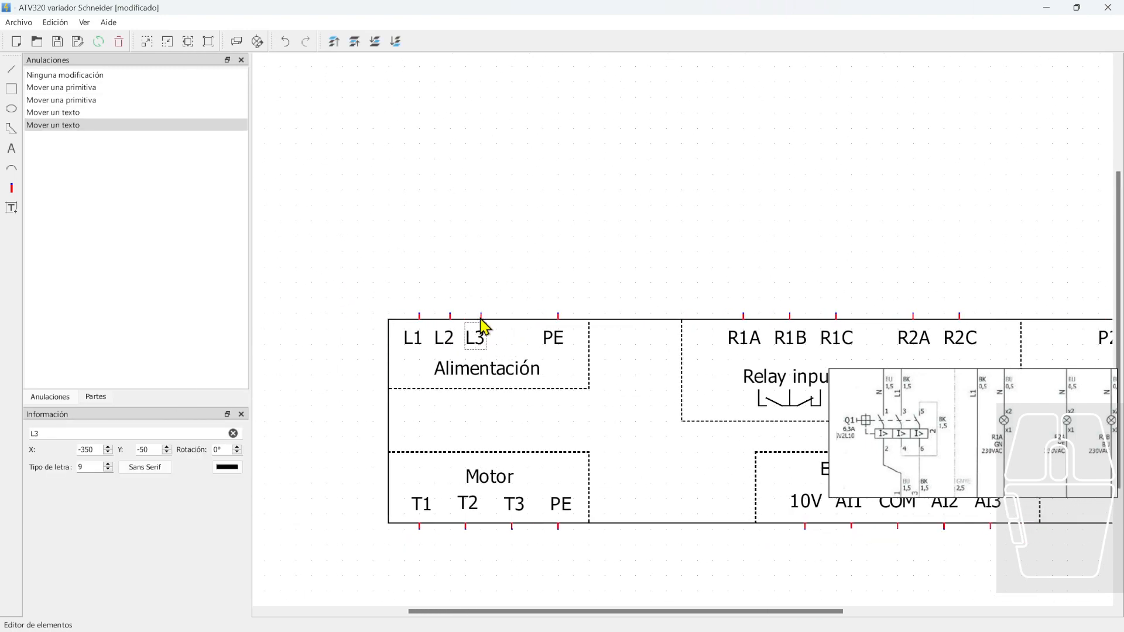
{"action": "left_click", "coordinate": [482, 325]}
{"action": "left_click", "coordinate": [559, 325]}
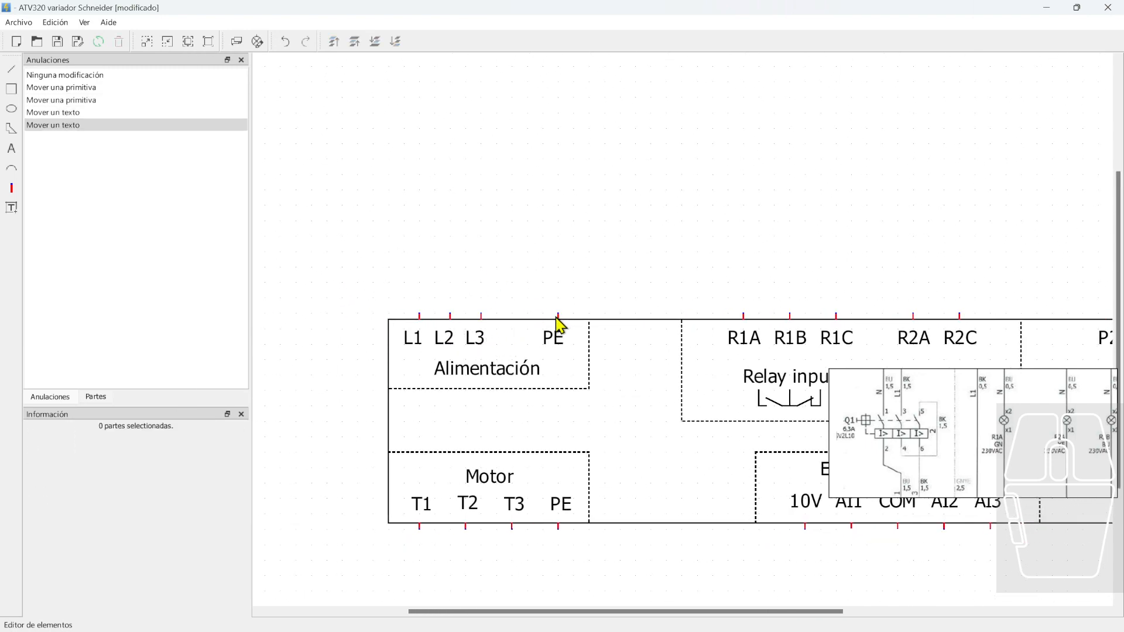
{"action": "left_click_drag", "start_coordinate": [559, 319], "coordinate": [513, 348]}
{"action": "left_click", "coordinate": [491, 350]}
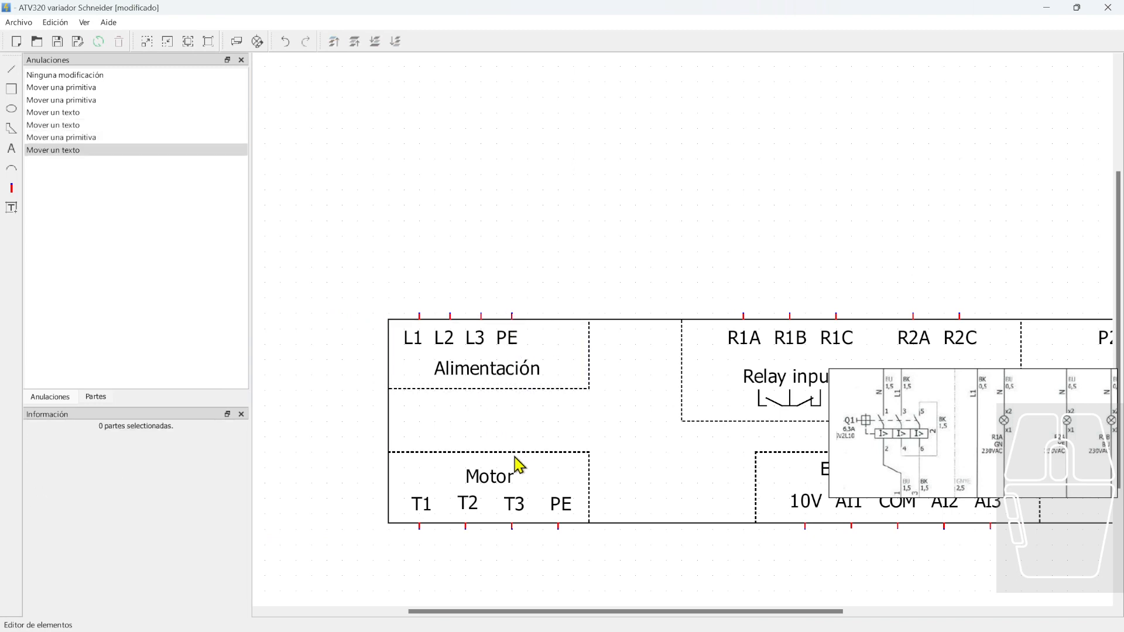
Close up the motor terminals T2, T3 and PE beside T1 at the supply terminals' spacing, with their labels in one row
{"action": "mouse_move", "coordinate": [472, 515]}
{"action": "left_mouse_down"}
{"action": "mouse_move", "coordinate": [455, 507]}
{"action": "mouse_move", "coordinate": [447, 525]}
{"action": "mouse_move", "coordinate": [484, 532]}
{"action": "left_mouse_up"}
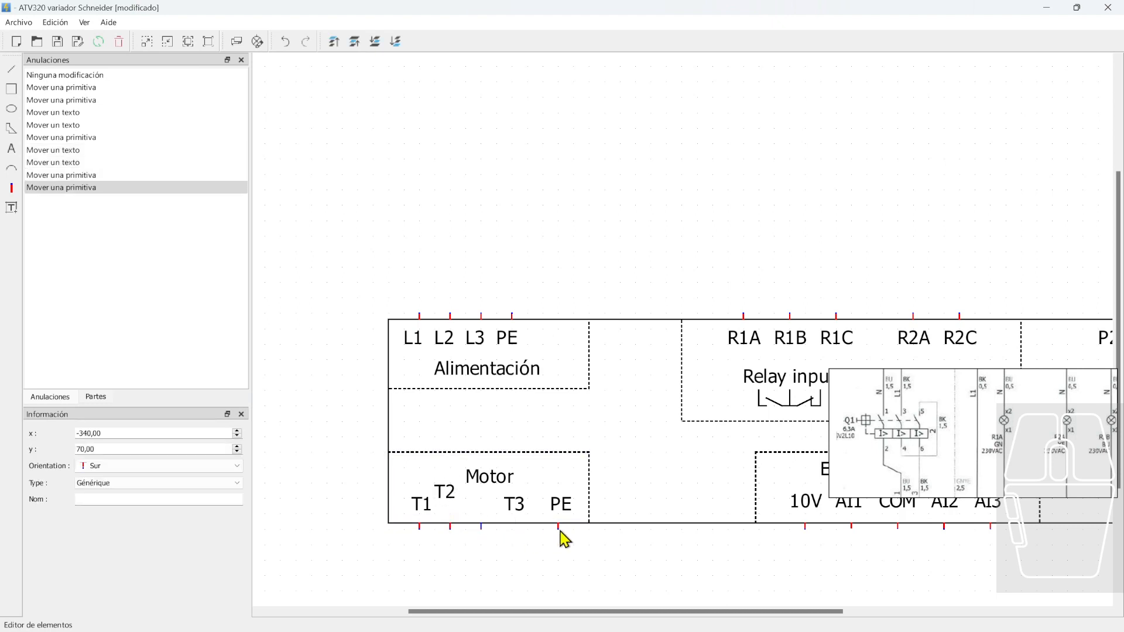
{"action": "left_click_drag", "start_coordinate": [556, 530], "coordinate": [510, 535]}
{"action": "left_click_drag", "start_coordinate": [443, 496], "coordinate": [495, 511]}
{"action": "scroll", "coordinate": [460, 507], "scroll_direction": "down", "scroll_amount": 2}
{"action": "left_click_drag", "start_coordinate": [525, 363], "coordinate": [527, 363]}
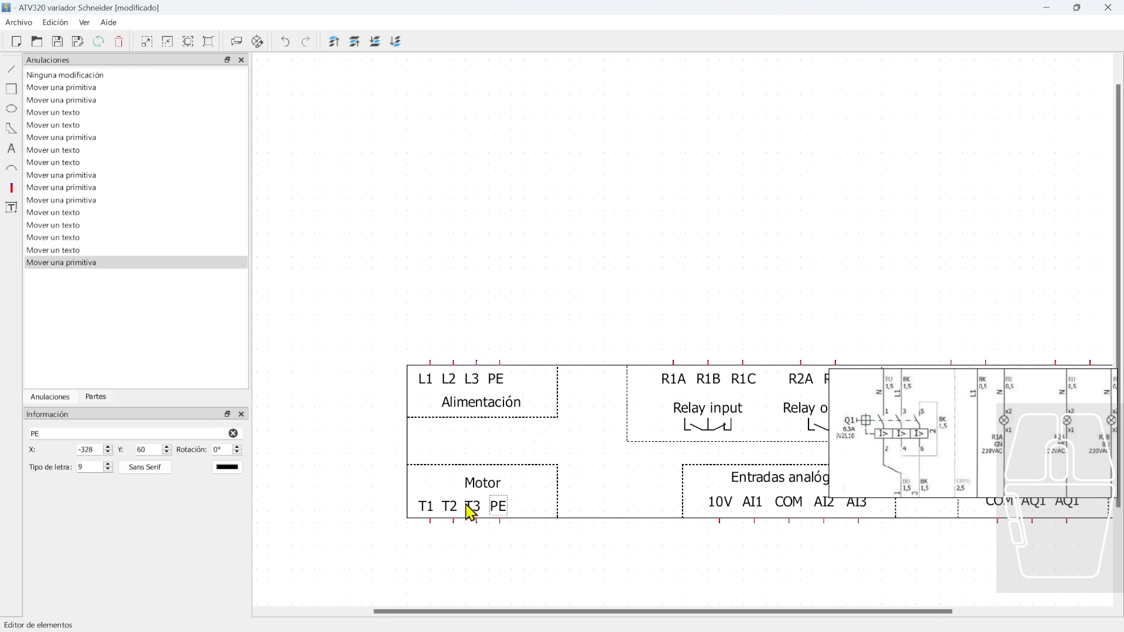
Nudge the motor and supply labels into line with their terminals and save the element
{"action": "left_click_drag", "start_coordinate": [477, 511], "coordinate": [430, 508]}
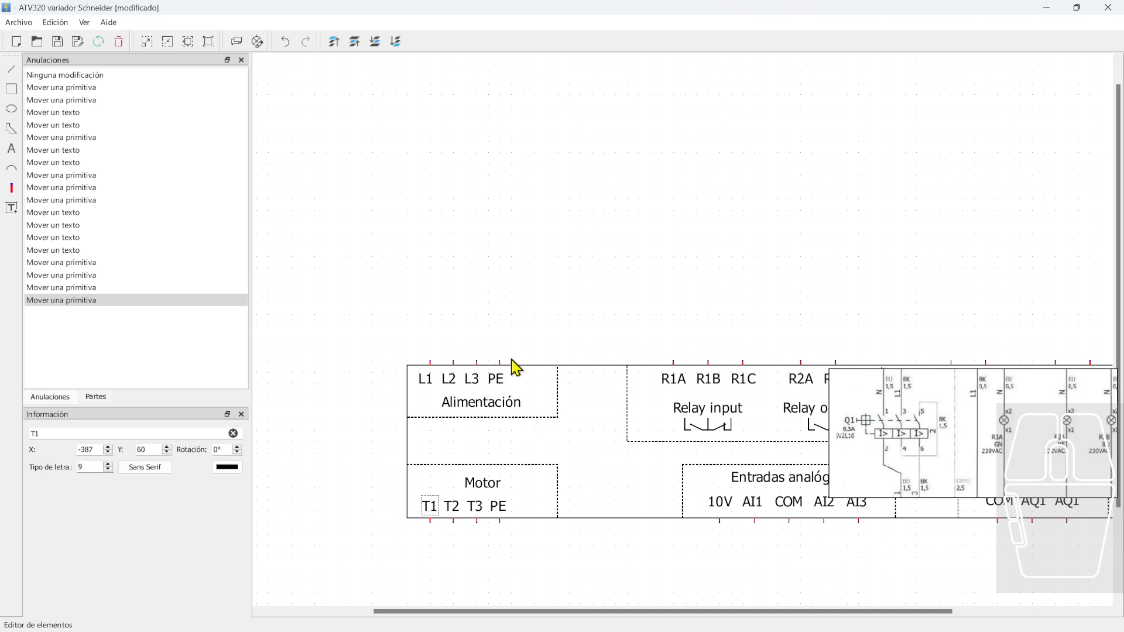
{"action": "left_click_drag", "start_coordinate": [497, 379], "coordinate": [433, 387]}
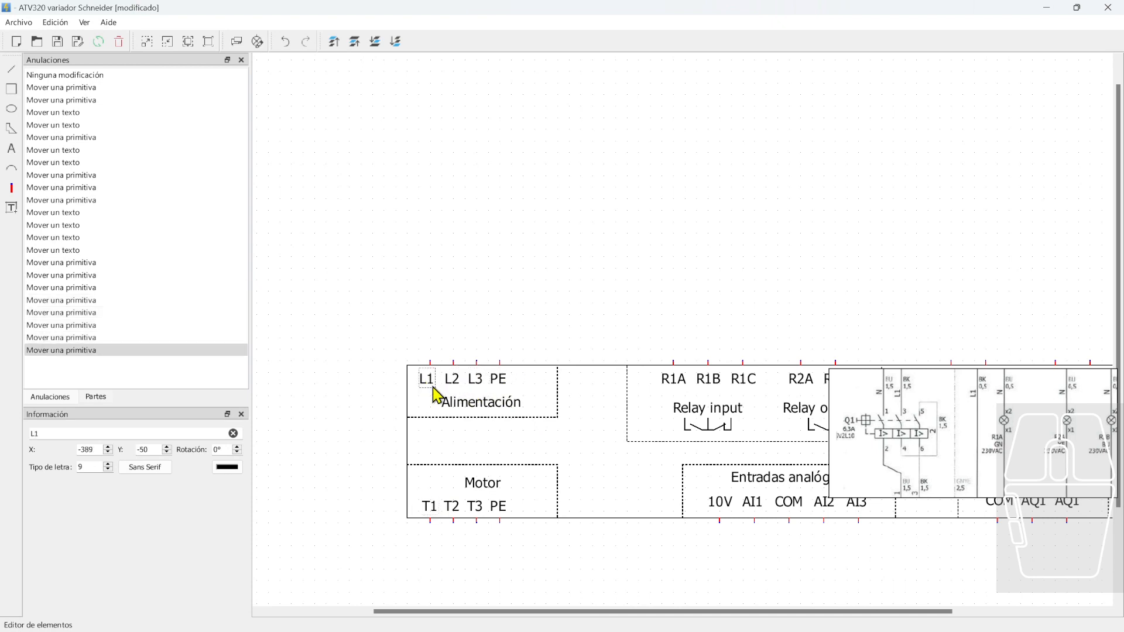
{"action": "left_click", "coordinate": [450, 267]}
{"action": "left_click", "coordinate": [57, 42]}
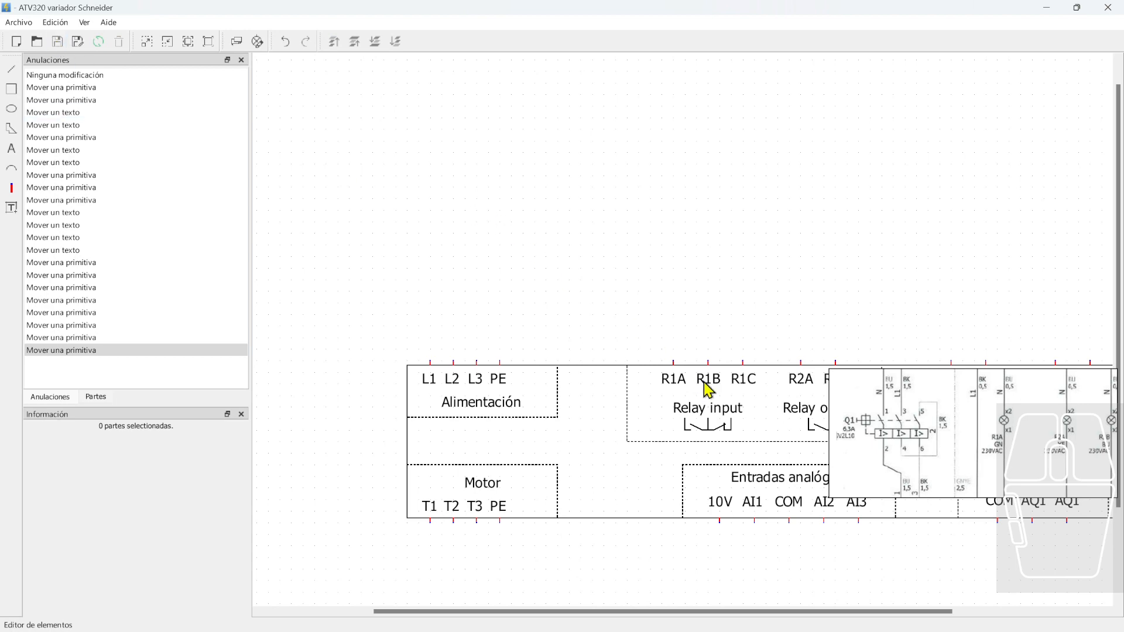
Close the element editor and delete the outdated drive element from the folio
{"action": "scroll", "coordinate": [829, 549], "scroll_direction": "down", "scroll_amount": 4}
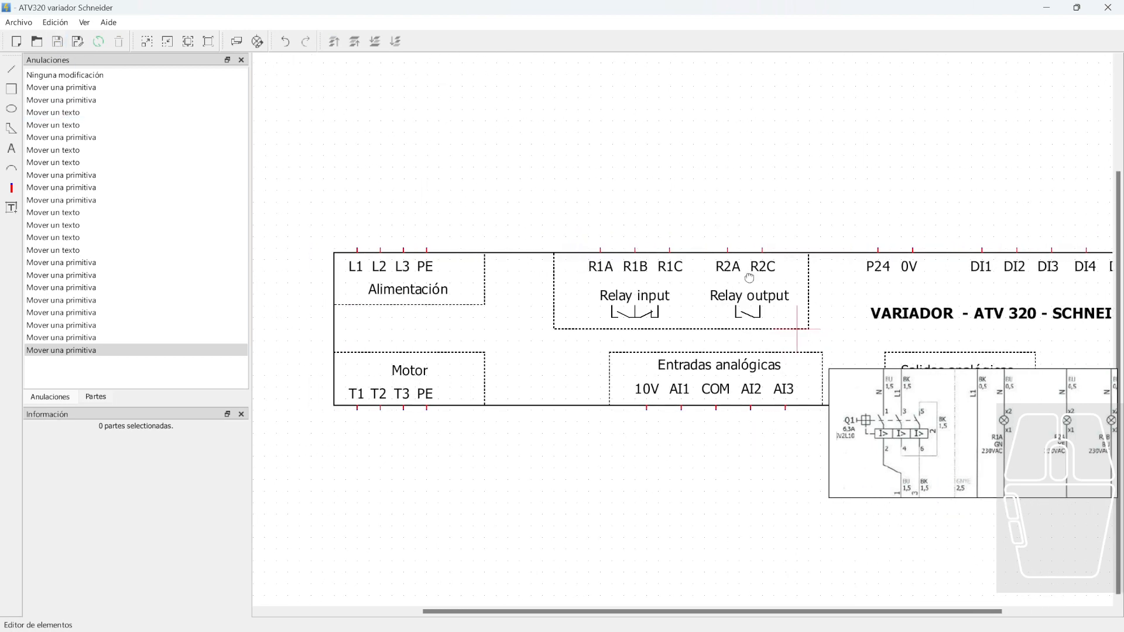
{"action": "mouse_move", "coordinate": [674, 472]}
{"action": "middle_mouse_down"}
{"action": "mouse_move", "coordinate": [612, 329]}
{"action": "mouse_move", "coordinate": [618, 346]}
{"action": "middle_mouse_up"}
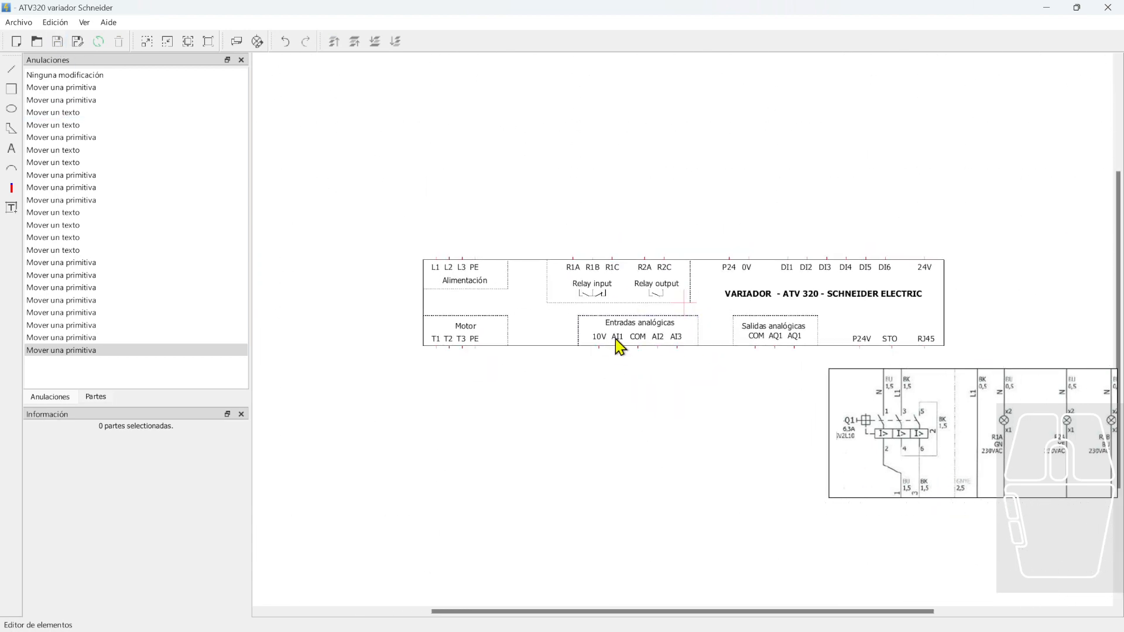
{"action": "left_click", "coordinate": [1107, 7]}
{"action": "scroll", "coordinate": [640, 277], "scroll_direction": "right", "scroll_amount": 2}
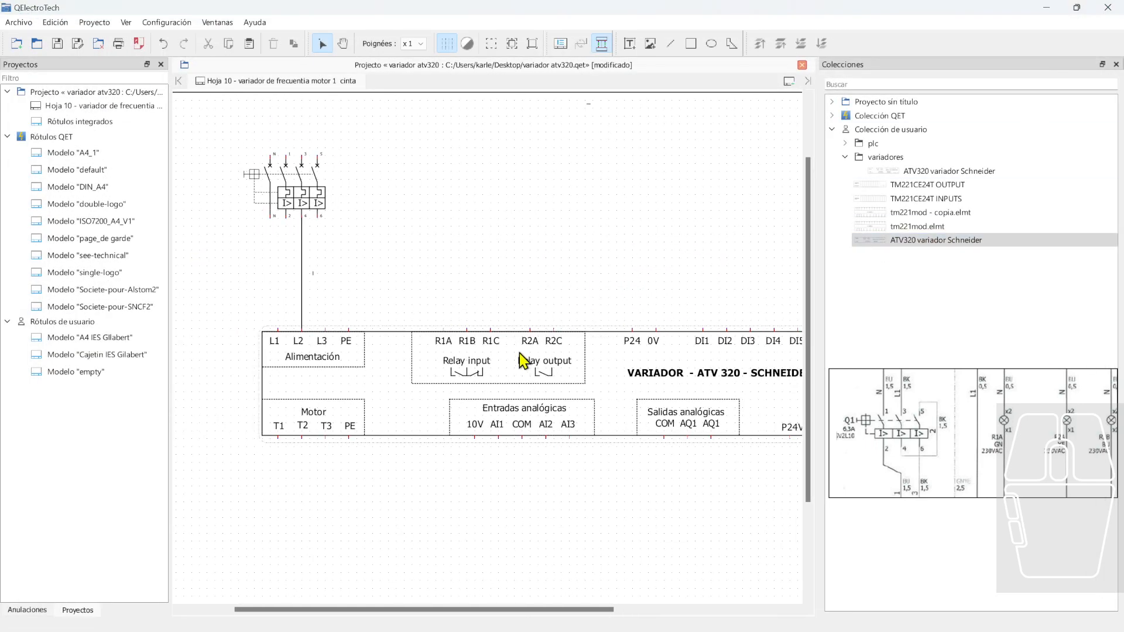
{"action": "key", "text": "Delete"}
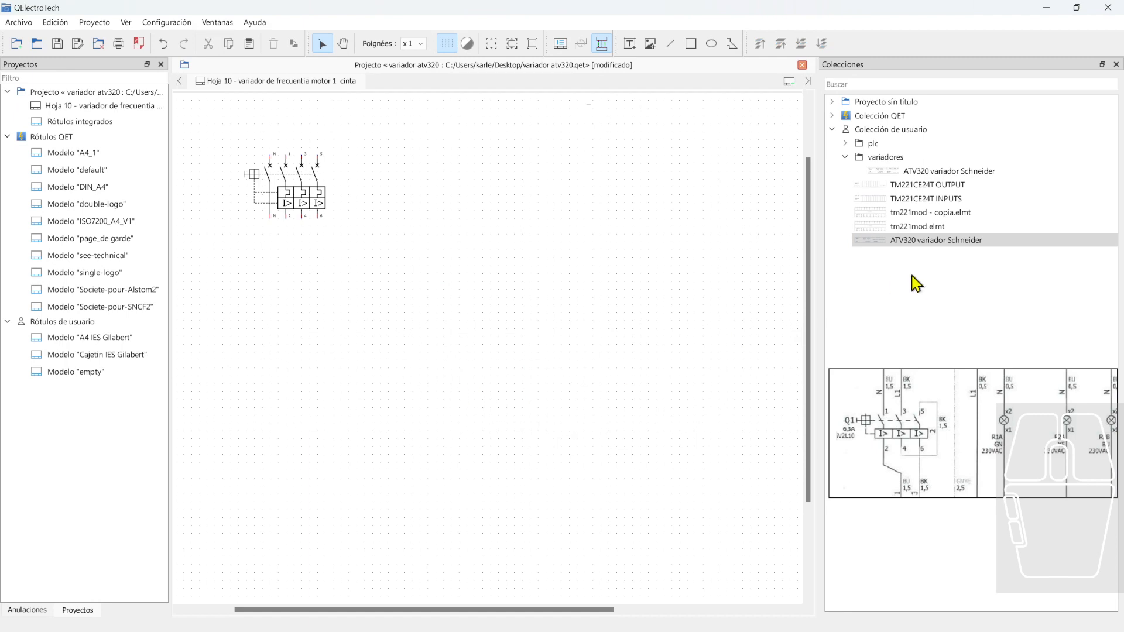
Place the updated "ATV320 variador Schneider" below the breaker, with L1, L2 and L3 aligned to its three phase outputs so conductors link them
{"action": "left_click_drag", "start_coordinate": [925, 241], "coordinate": [502, 346]}
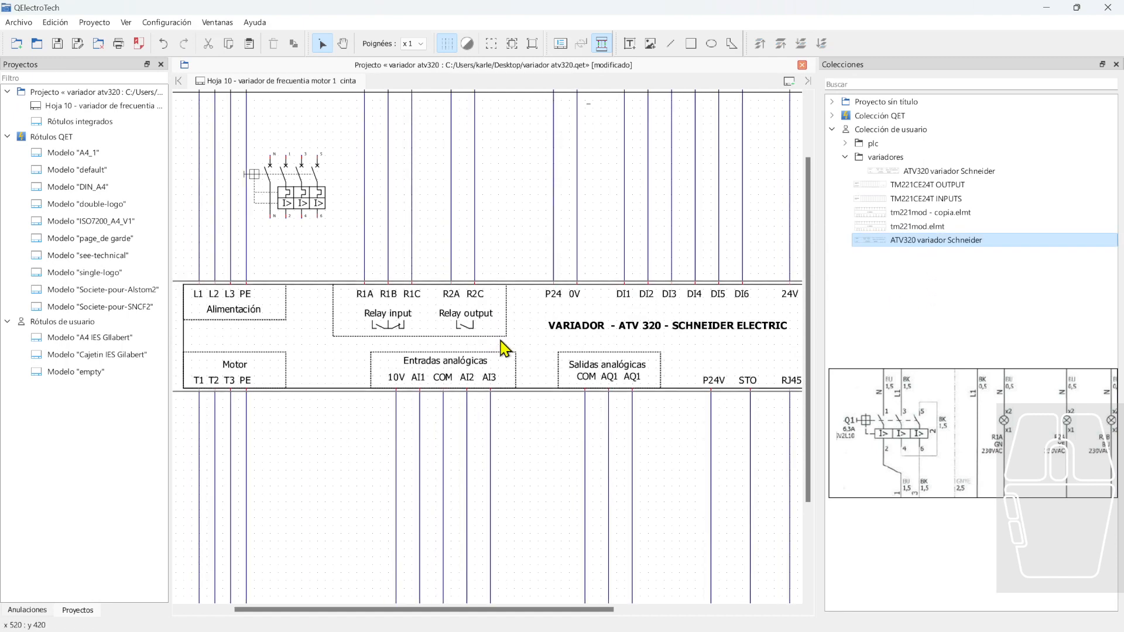
{"action": "right_click", "coordinate": [602, 403]}
{"action": "left_click", "coordinate": [357, 399]}
{"action": "scroll", "coordinate": [357, 399], "scroll_direction": "left", "scroll_amount": 3}
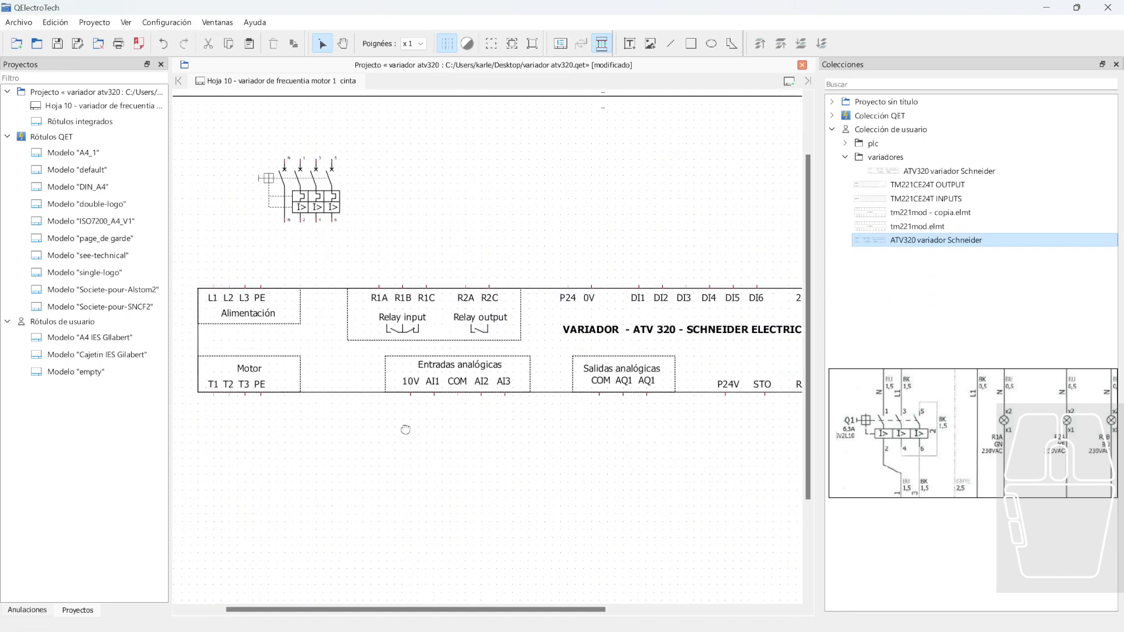
{"action": "scroll", "coordinate": [345, 346], "scroll_direction": "left", "scroll_amount": 3}
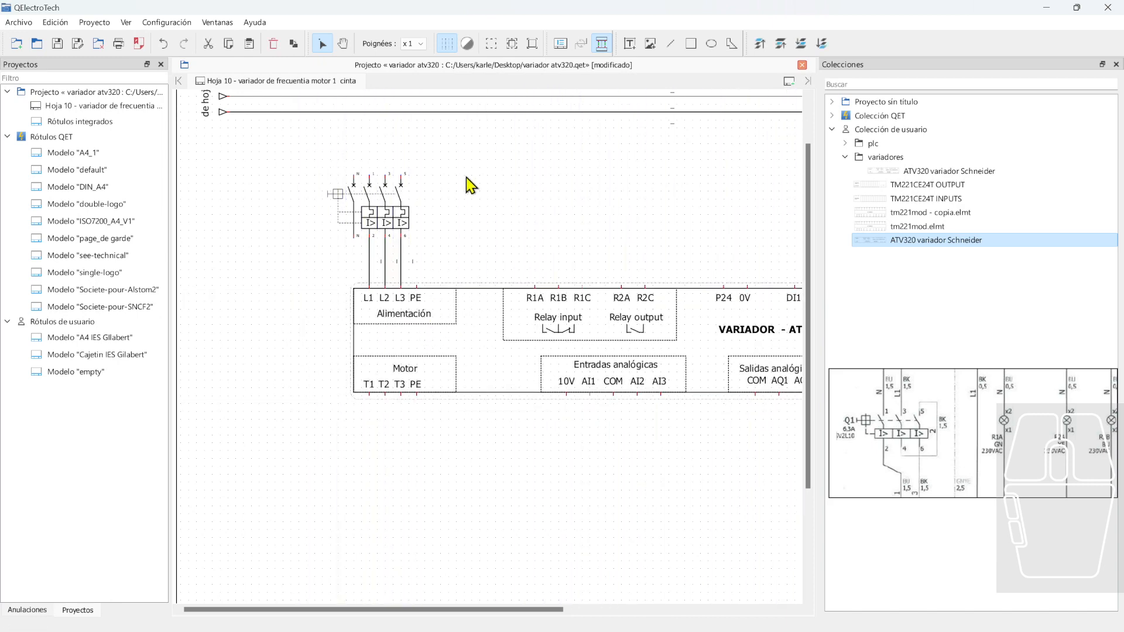
{"action": "scroll", "coordinate": [534, 381], "scroll_direction": "down", "scroll_amount": 3, "text": "ctrl"}
{"action": "scroll", "coordinate": [543, 433], "scroll_direction": "down", "scroll_amount": 3, "text": "ctrl"}
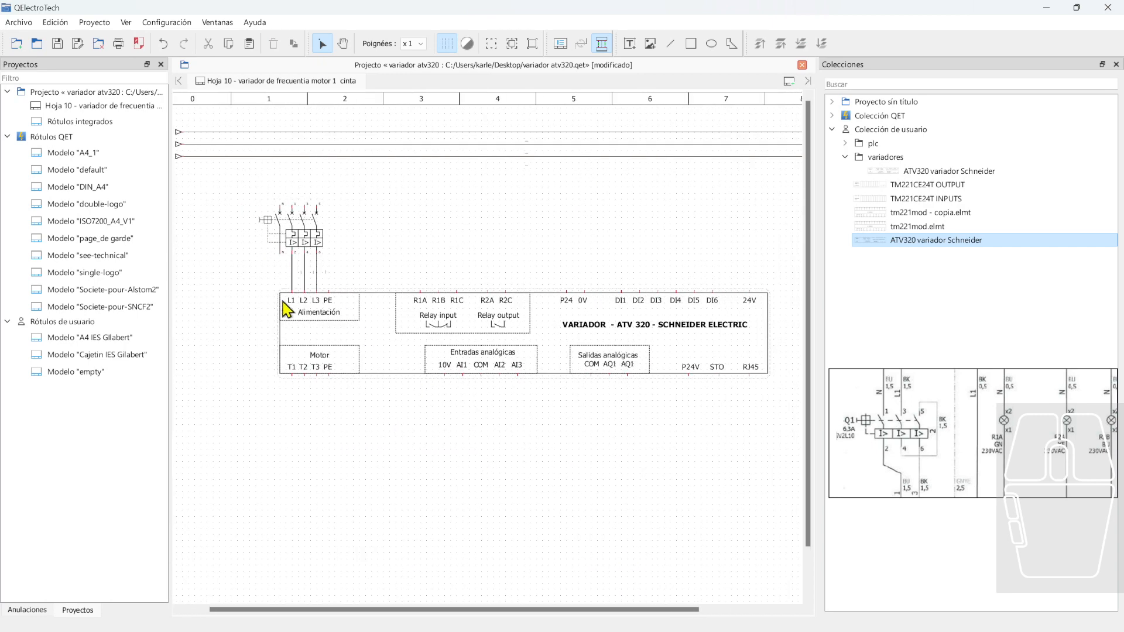
Add two more incoming folio arrows below the three existing ones at the "de hoja 9" end, aligned at the same spacing
{"action": "scroll", "coordinate": [314, 308], "scroll_direction": "up", "scroll_amount": 3, "text": "ctrl"}
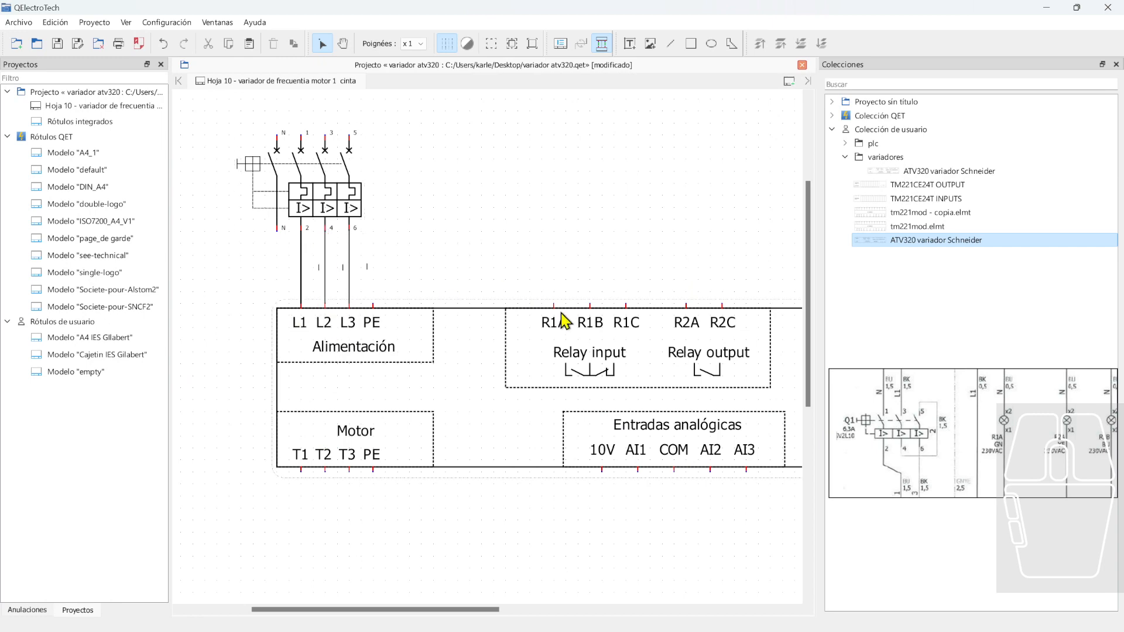
{"action": "scroll", "coordinate": [504, 301], "scroll_direction": "down", "scroll_amount": 2, "text": "ctrl"}
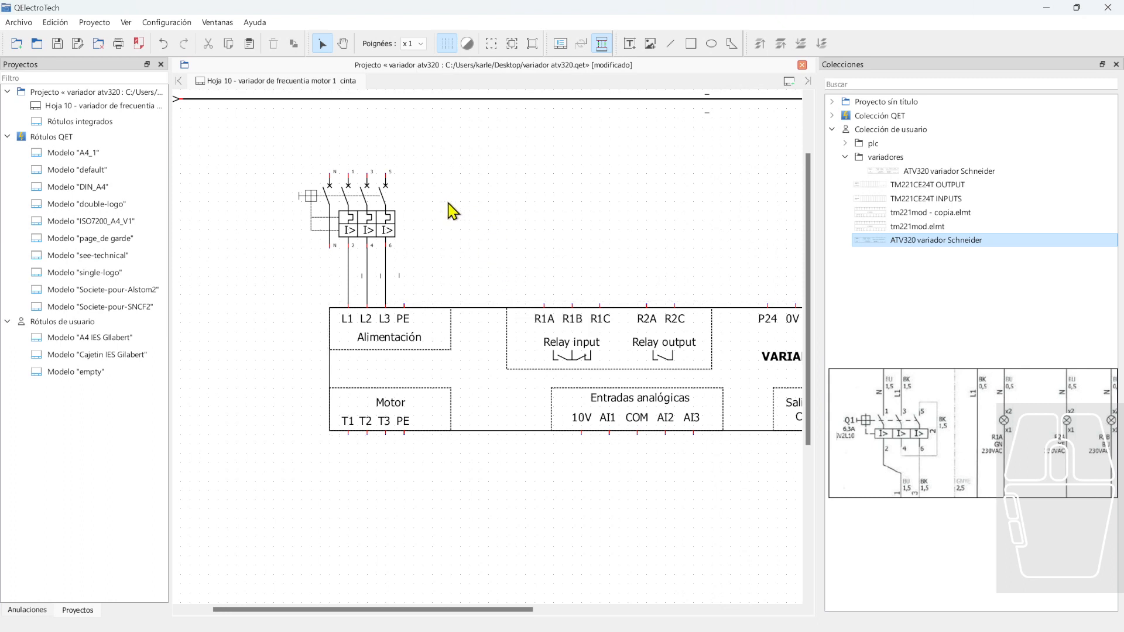
{"action": "scroll", "coordinate": [451, 211], "scroll_direction": "down", "scroll_amount": 1, "text": "ctrl"}
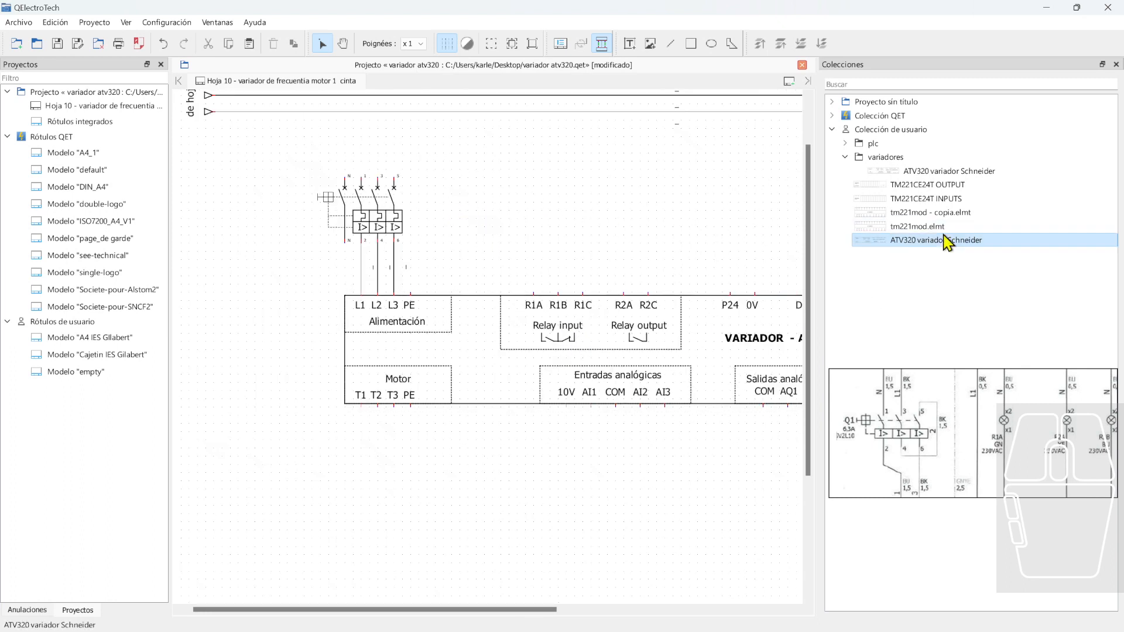
{"action": "left_click", "coordinate": [612, 246]}
{"action": "scroll", "coordinate": [611, 246], "scroll_direction": "up", "scroll_amount": 2}
{"action": "scroll", "coordinate": [426, 233], "scroll_direction": "left", "scroll_amount": 1}
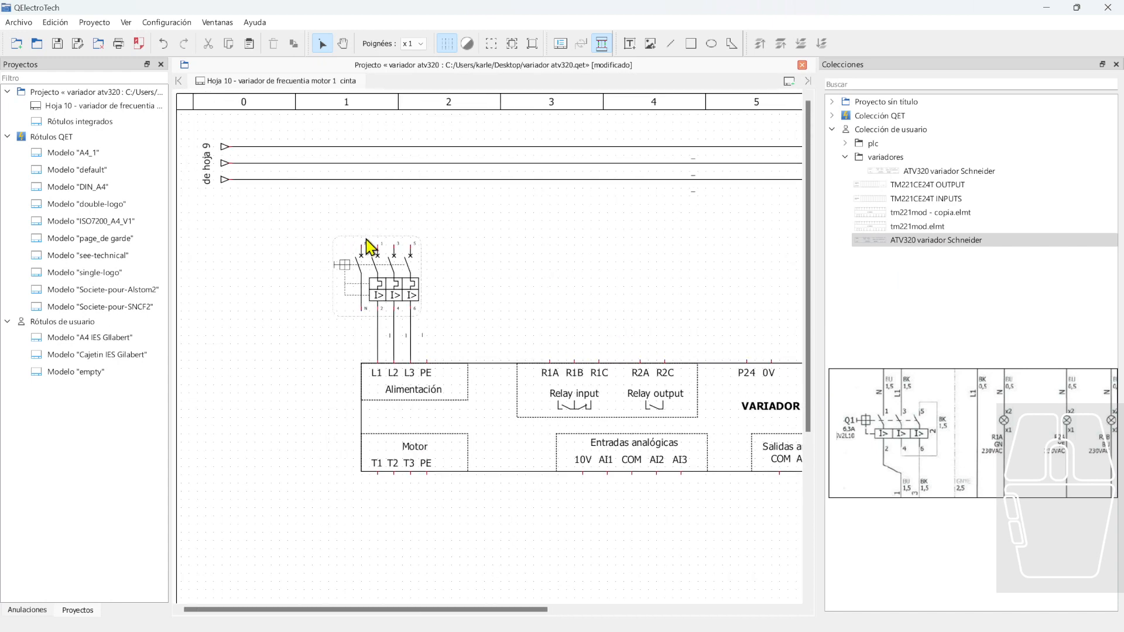
{"action": "left_click", "coordinate": [225, 180]}
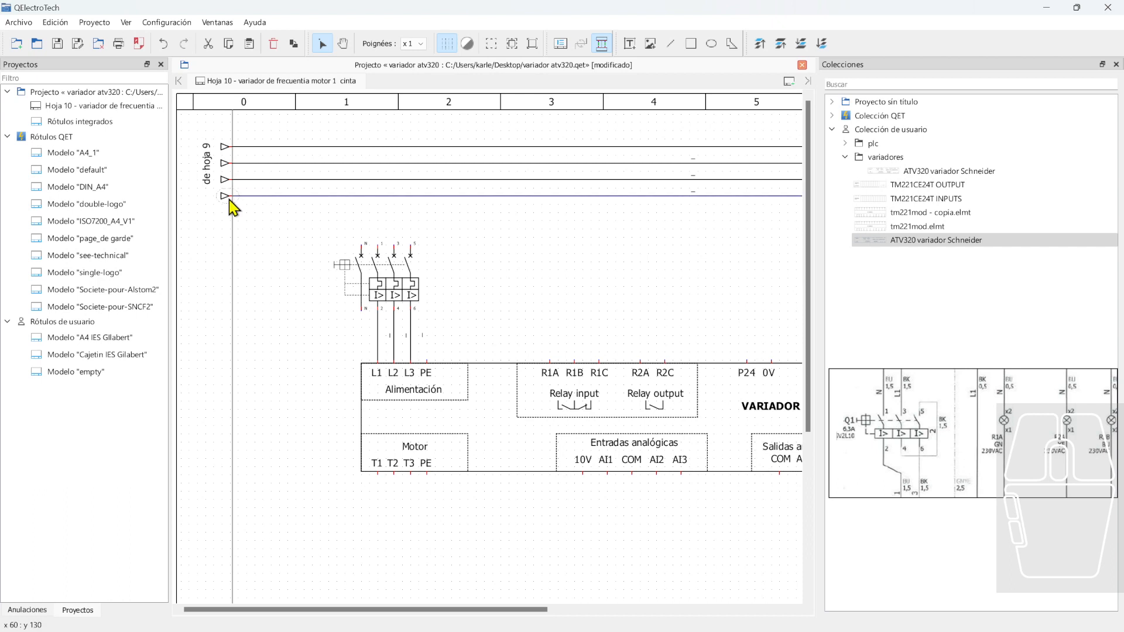
{"action": "left_click", "coordinate": [232, 197]}
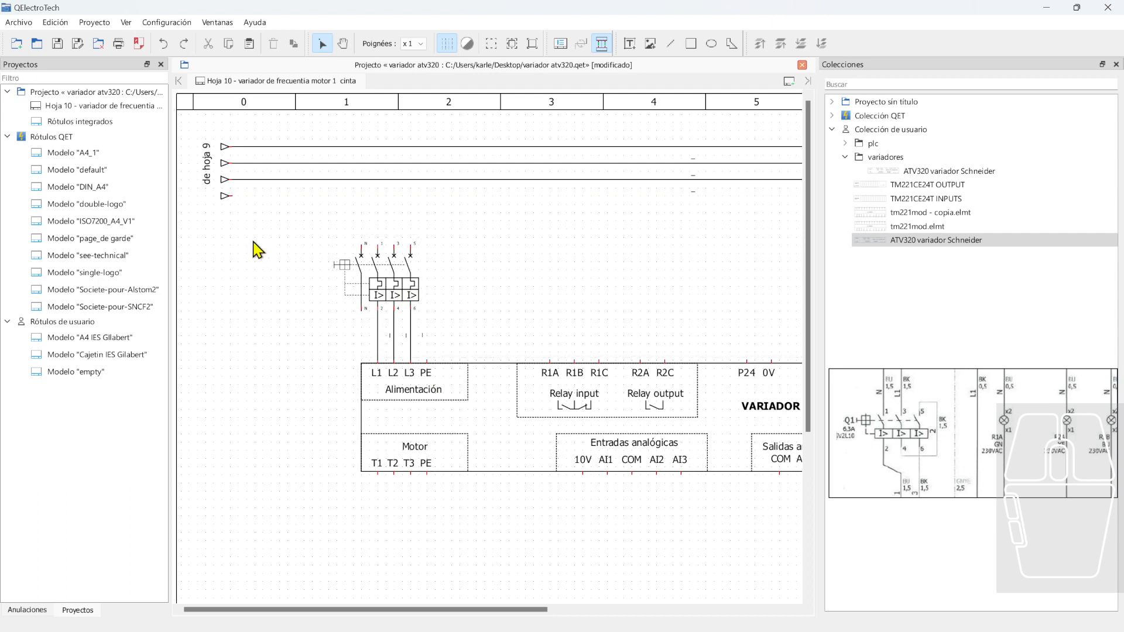
{"action": "left_click", "coordinate": [228, 196]}
{"action": "key", "text": "Delete"}
{"action": "key", "text": "ctrl+z"}
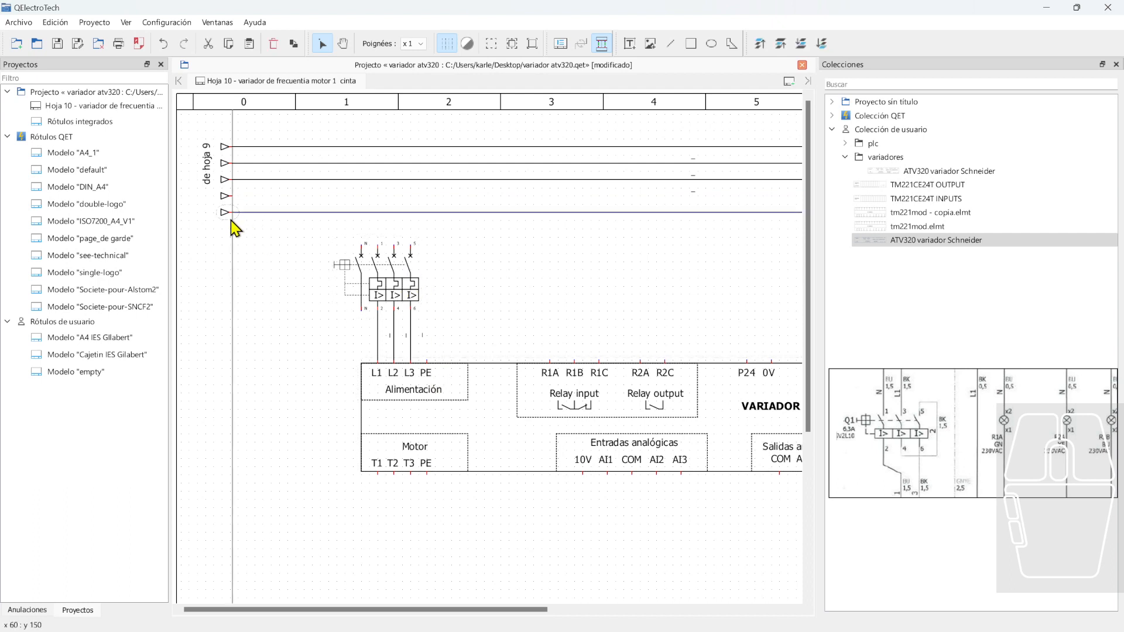
Add two matching outgoing folio arrows at the "a hoja 11" end, aligned so conductors link them to the new incoming arrows
{"action": "scroll", "coordinate": [231, 220], "scroll_direction": "down", "scroll_amount": 2}
{"action": "middle_click_drag", "start_coordinate": [316, 215], "coordinate": [211, 283]}
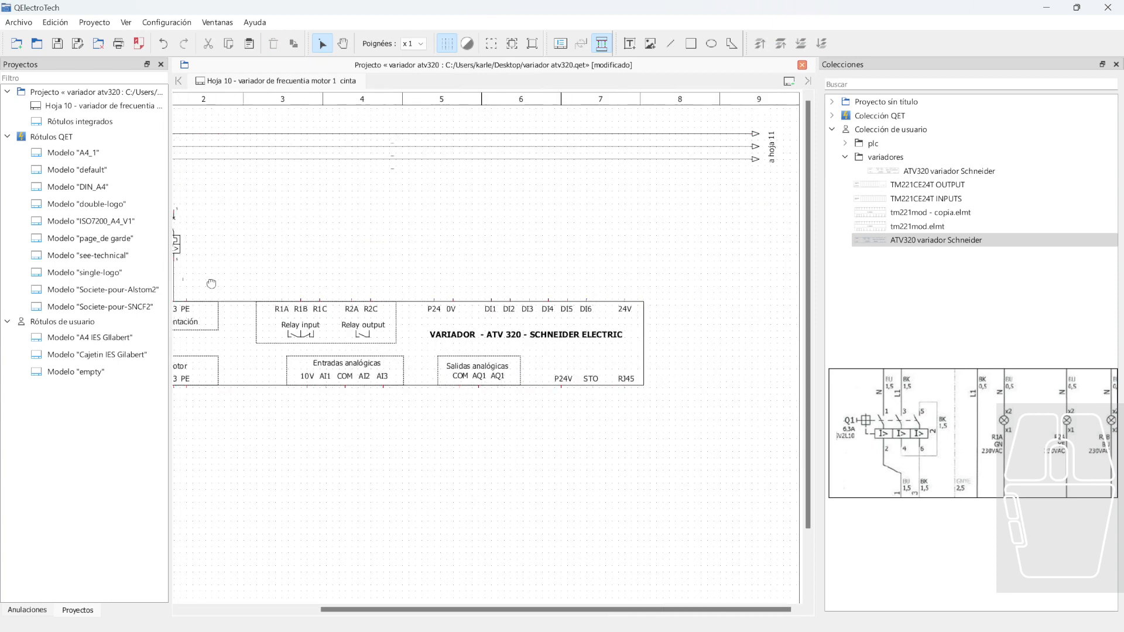
{"action": "left_click", "coordinate": [760, 159]}
{"action": "key", "text": "Delete"}
{"action": "key", "text": "ctrl+z"}
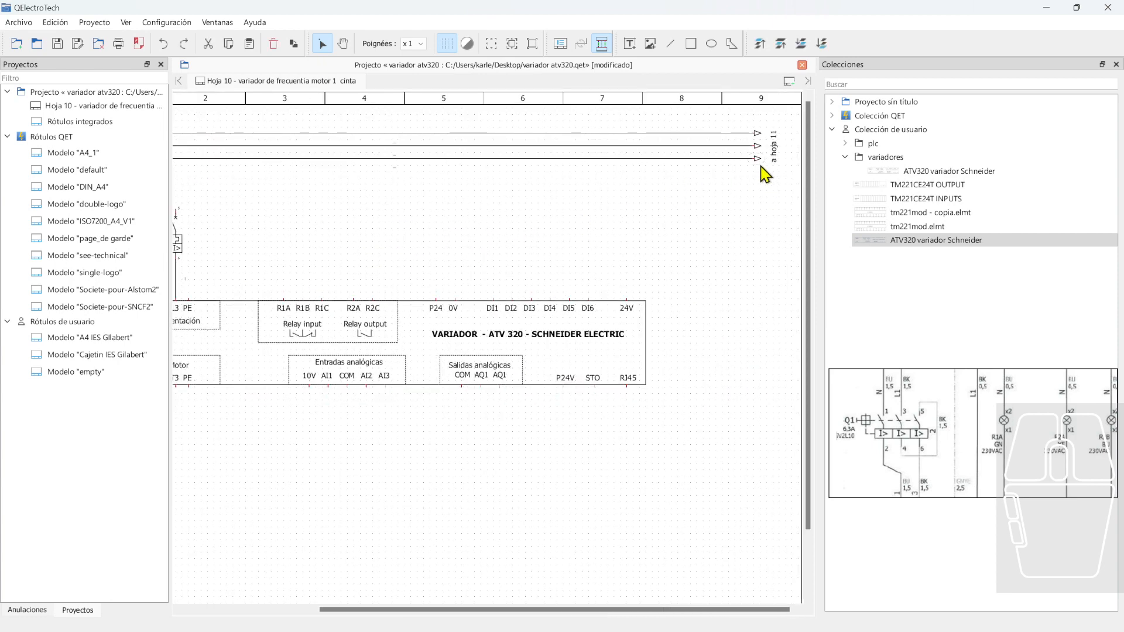
{"action": "key", "text": "ctrl+v"}
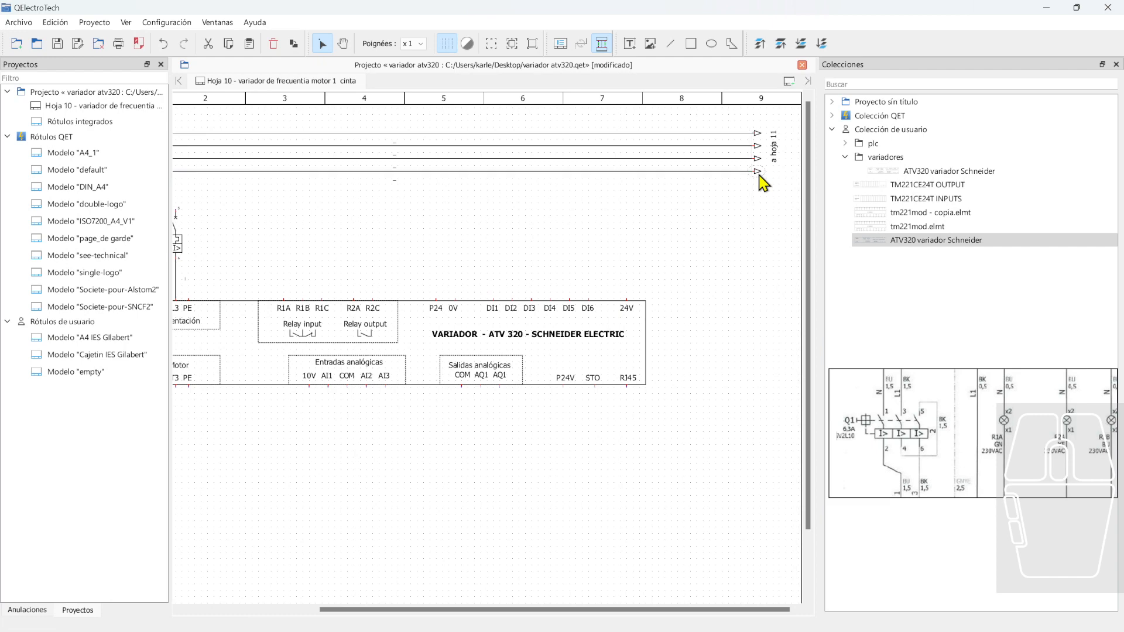
{"action": "key", "text": "ctrl+v"}
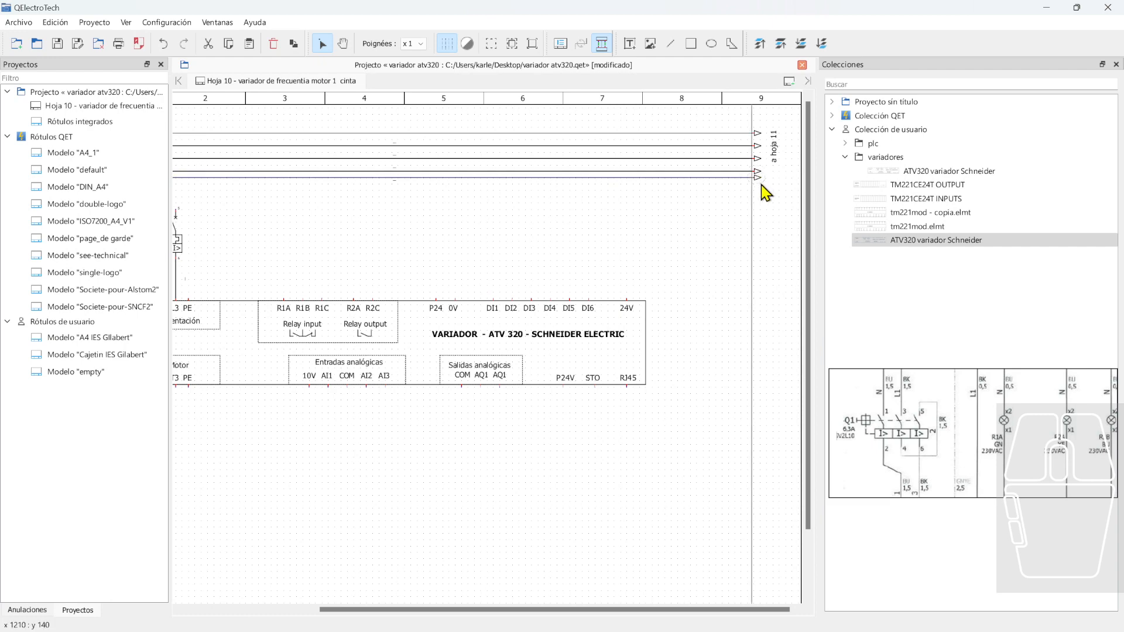
{"action": "left_click", "coordinate": [761, 188]}
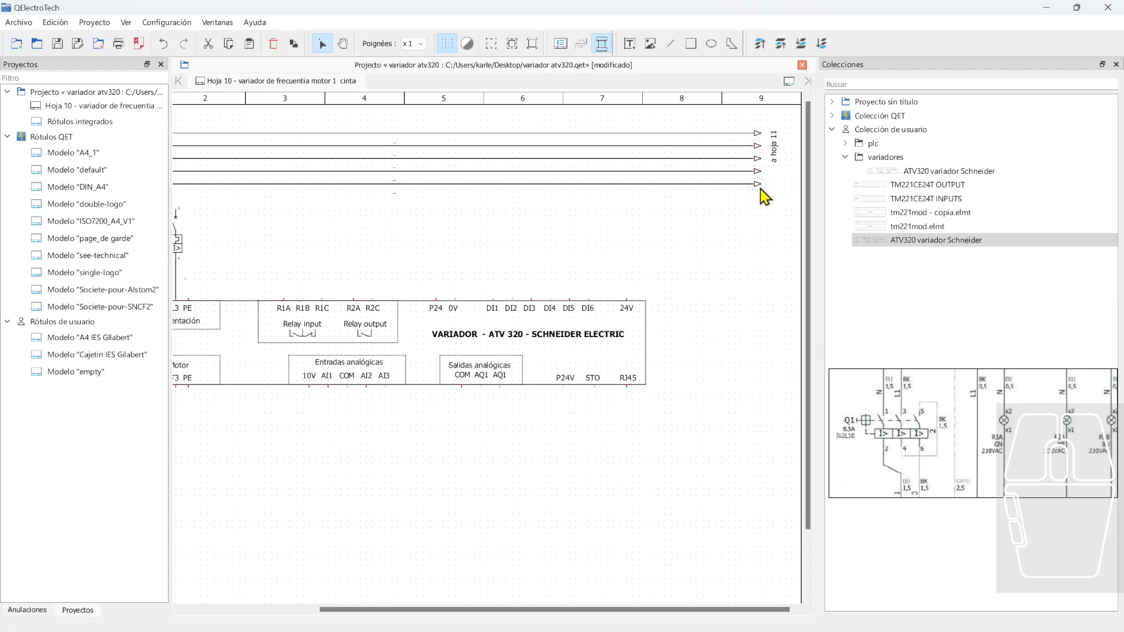
Move the "de hoja 9" text away from the incoming arrows to leave room for line labels
{"action": "scroll", "coordinate": [559, 208], "scroll_direction": "down", "scroll_amount": 1, "text": "ctrl"}
{"action": "scroll", "coordinate": [326, 206], "scroll_direction": "left", "scroll_amount": 3, "text": "shift"}
{"action": "scroll", "coordinate": [194, 187], "scroll_direction": "up", "scroll_amount": 1, "text": "ctrl"}
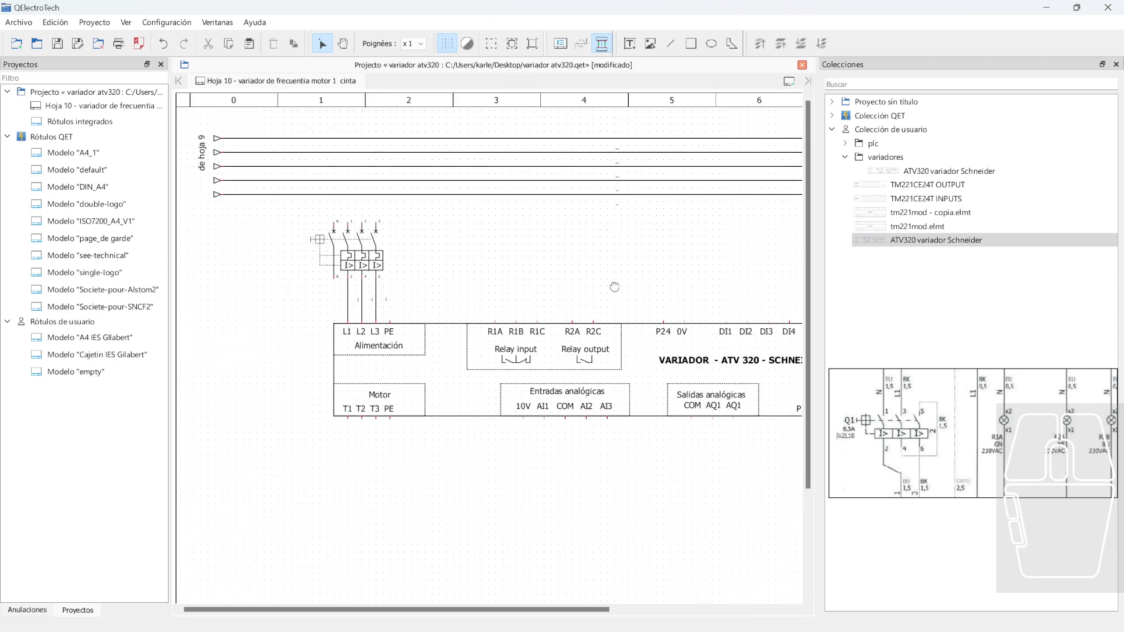
{"action": "left_click_drag", "start_coordinate": [201, 157], "coordinate": [193, 180]}
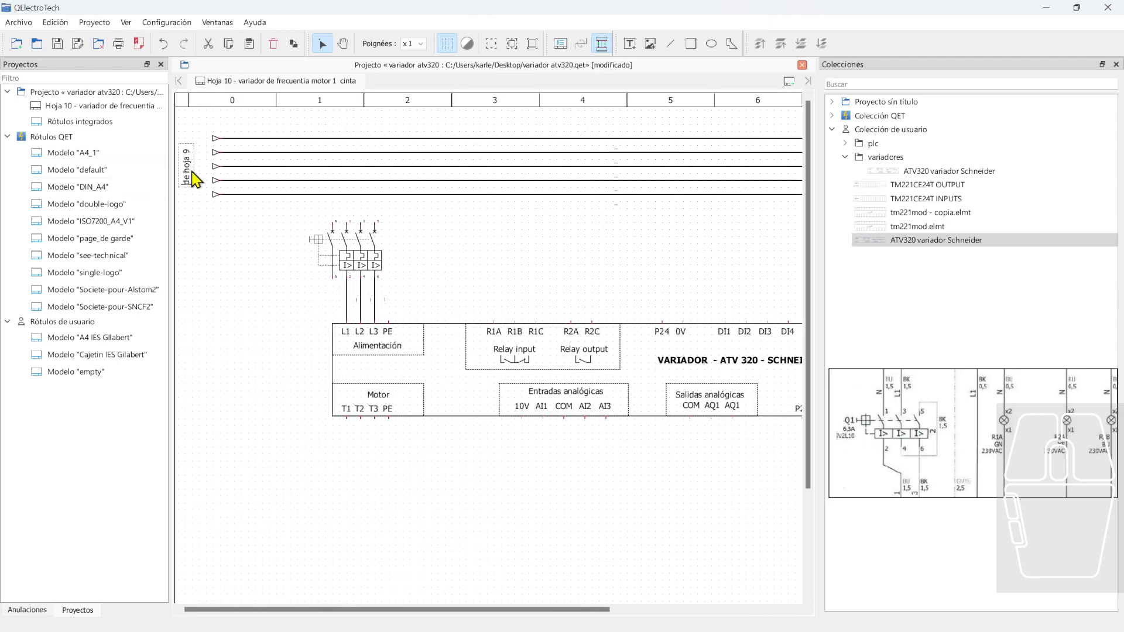
{"action": "left_click", "coordinate": [269, 232]}
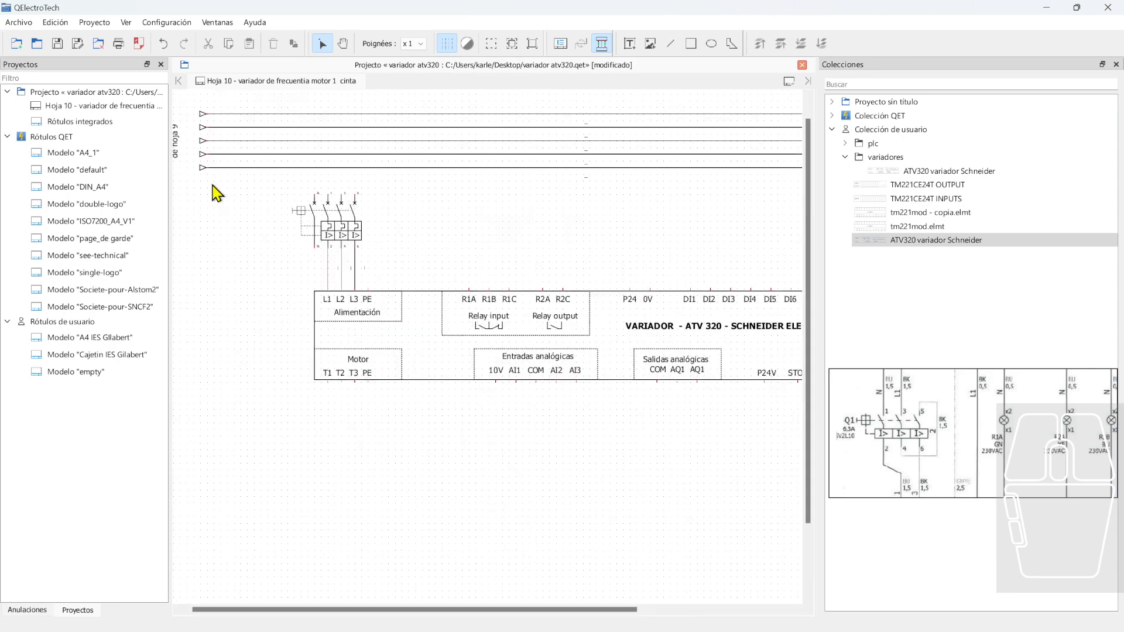
{"action": "scroll", "coordinate": [212, 188], "scroll_direction": "down", "scroll_amount": 1, "text": "ctrl"}
{"action": "left_click", "coordinate": [216, 176]}
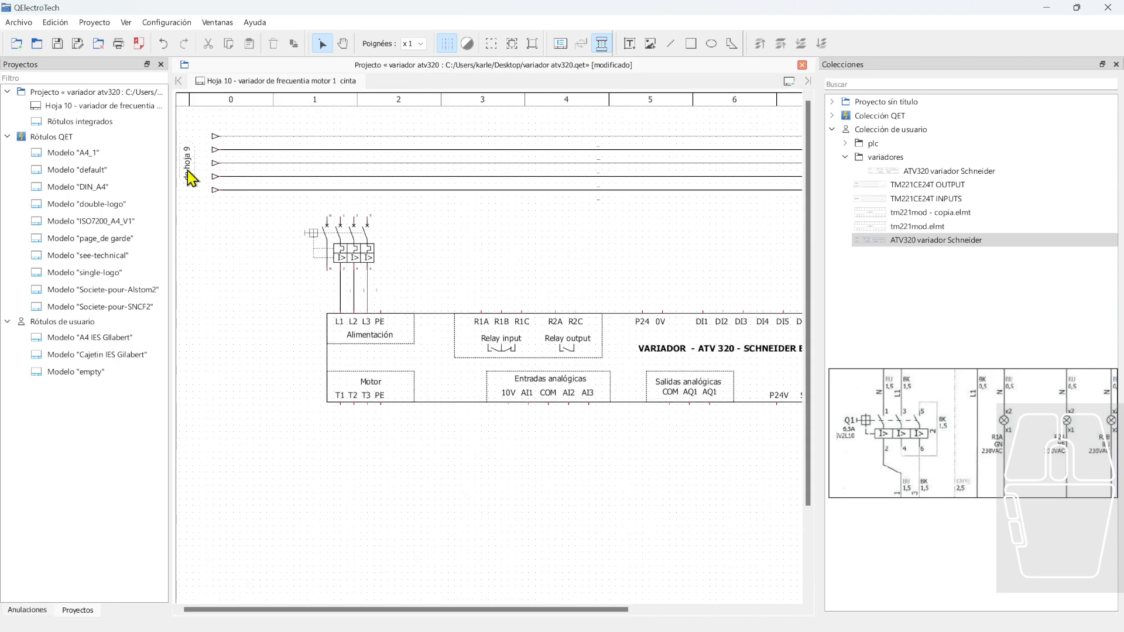
{"action": "mouse_move", "coordinate": [187, 173]}
{"action": "left_mouse_down"}
{"action": "mouse_move", "coordinate": [207, 235]}
{"action": "mouse_move", "coordinate": [191, 182]}
{"action": "left_mouse_up"}
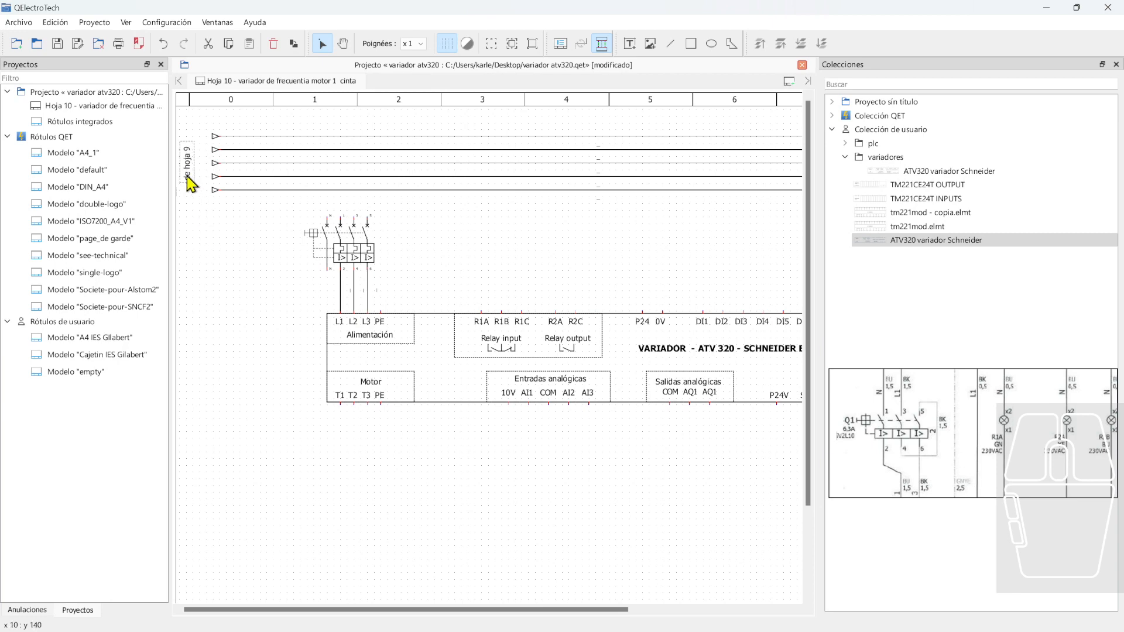
{"action": "left_click", "coordinate": [234, 231]}
Add the text "L1" just beside the first incoming folio arrow
{"action": "left_click", "coordinate": [630, 44]}
{"action": "left_click", "coordinate": [213, 133]}
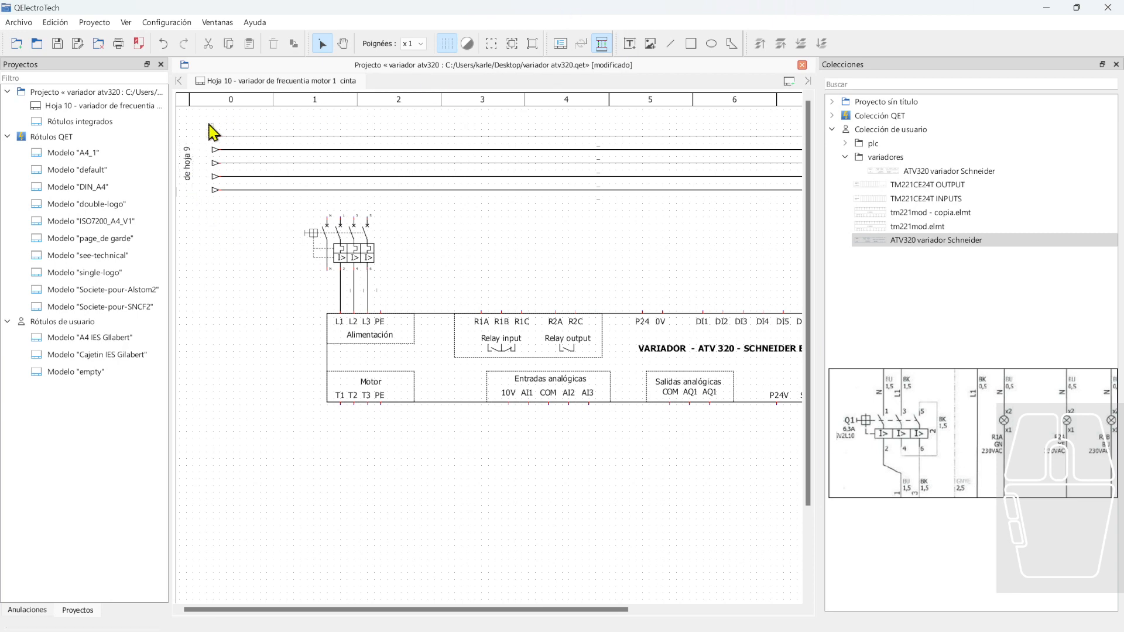
{"action": "left_click", "coordinate": [266, 126]}
{"action": "left_click_drag", "start_coordinate": [217, 136], "coordinate": [203, 144]}
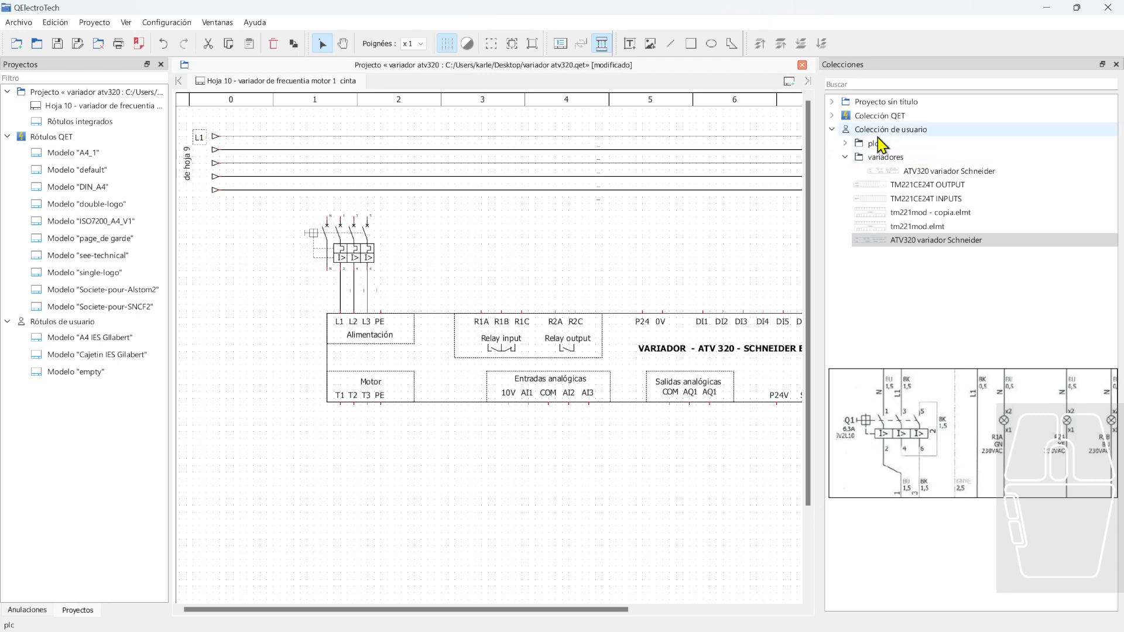
Expand the QET collection and label the remaining incoming lines L2, L3, N and PE beside their arrows
{"action": "left_click", "coordinate": [831, 115]}
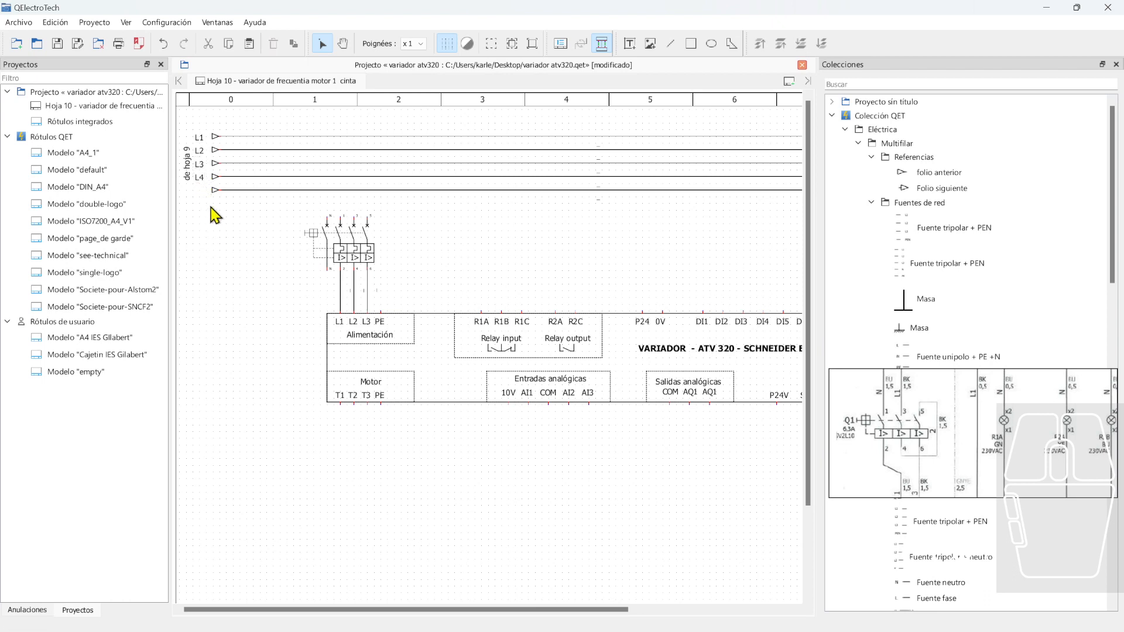
{"action": "key", "text": "Delete"}
{"action": "left_click", "coordinate": [200, 177]}
{"action": "key", "text": "BackSpace"}
{"action": "type", "text": "N"}
{"action": "left_click", "coordinate": [216, 222]}
{"action": "left_click", "coordinate": [200, 182]}
{"action": "left_click", "coordinate": [184, 163]}
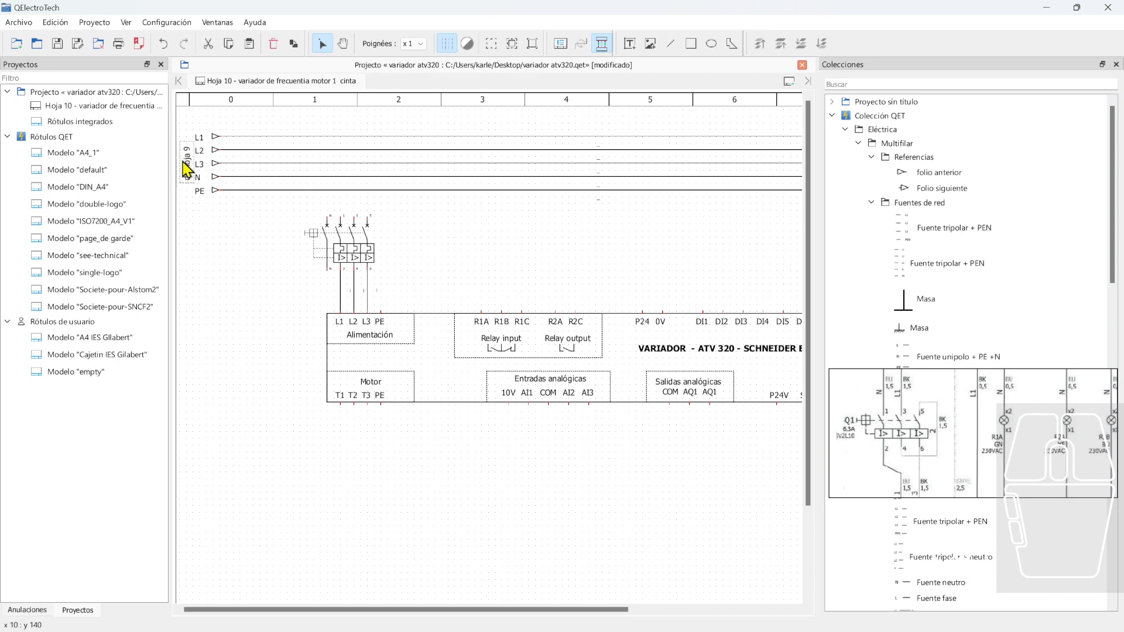
Nudge the five incoming arrows and then their line labels slightly right, away from the "de hoja 9" text
{"action": "left_click", "coordinate": [251, 222]}
{"action": "left_click_drag", "start_coordinate": [208, 114], "coordinate": [222, 203]}
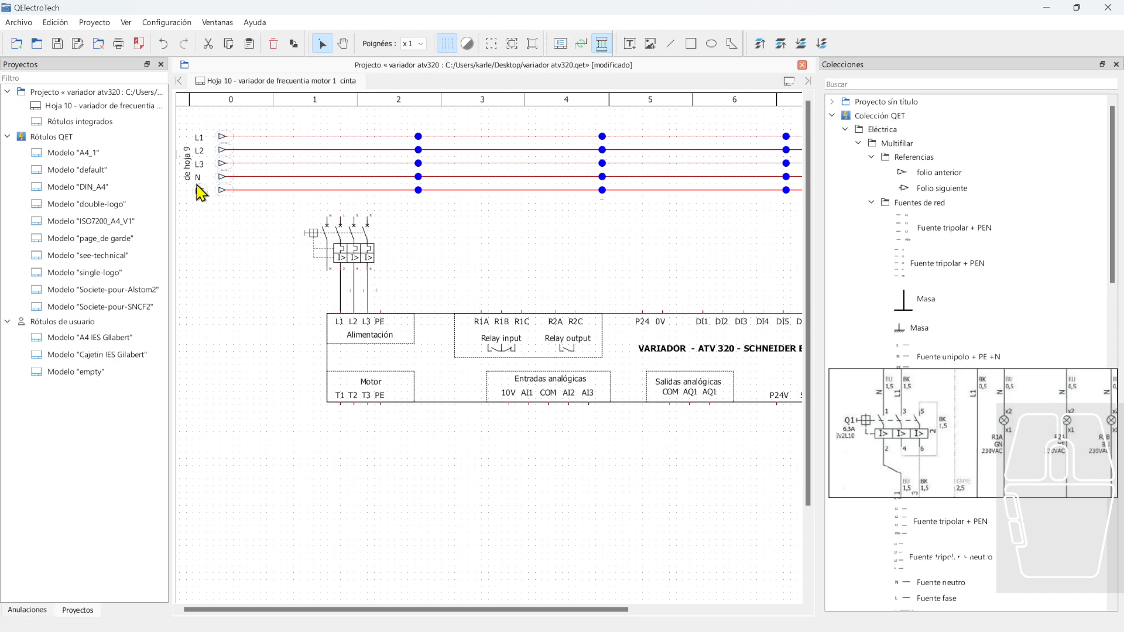
{"action": "key", "text": "Right"}
{"action": "left_click_drag", "start_coordinate": [199, 122], "coordinate": [214, 219]}
{"action": "key", "text": "Right"}
{"action": "left_click", "coordinate": [262, 238]}
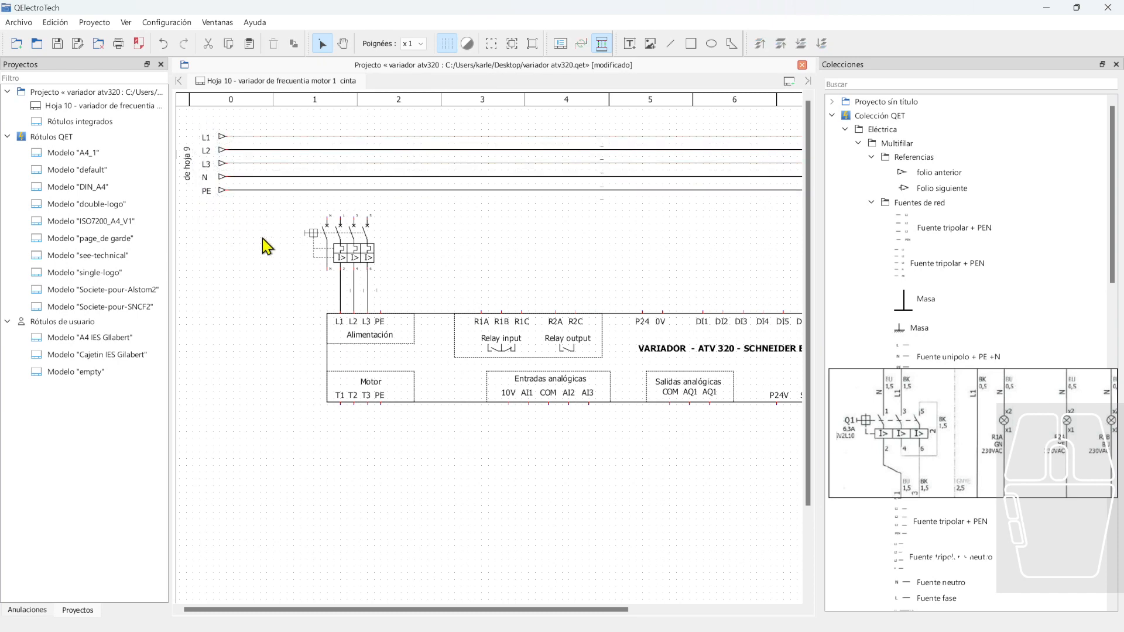
Fine-tune the position of the "de hoja 9" text and save the project
{"action": "left_click", "coordinate": [195, 175]}
{"action": "key", "text": "Right"}
{"action": "key", "text": "Left"}
{"action": "left_click", "coordinate": [233, 223]}
{"action": "left_click", "coordinate": [57, 43]}
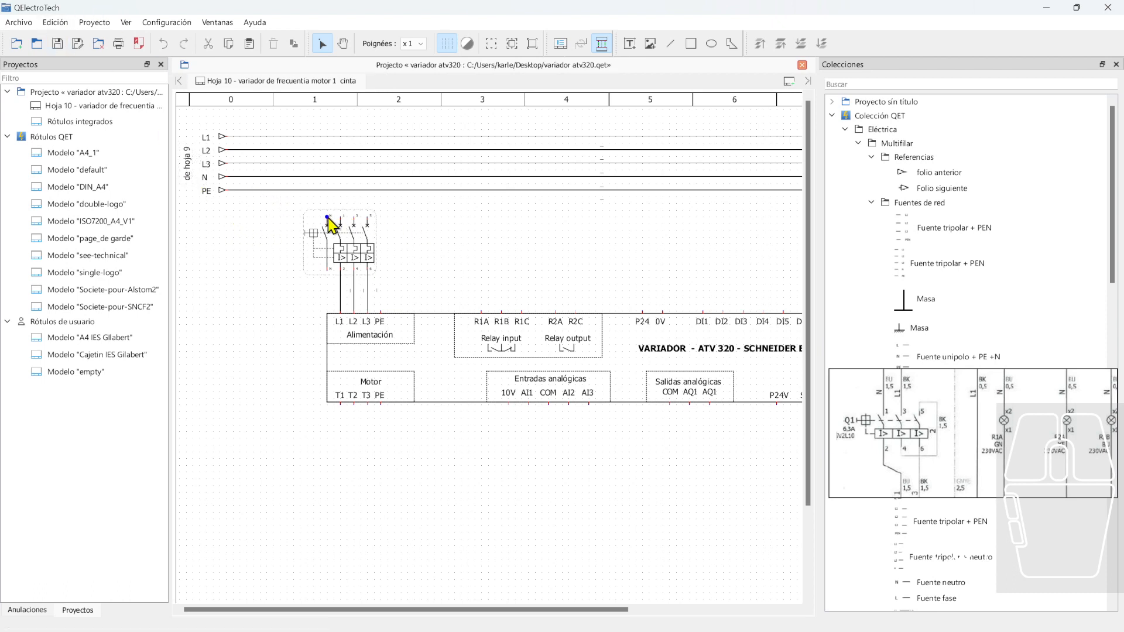
Connect the breaker's inputs N, 1, 3 and 5 to supply lines N, L1, L2 and L3, and save the project
{"action": "left_click_drag", "start_coordinate": [327, 217], "coordinate": [227, 178]}
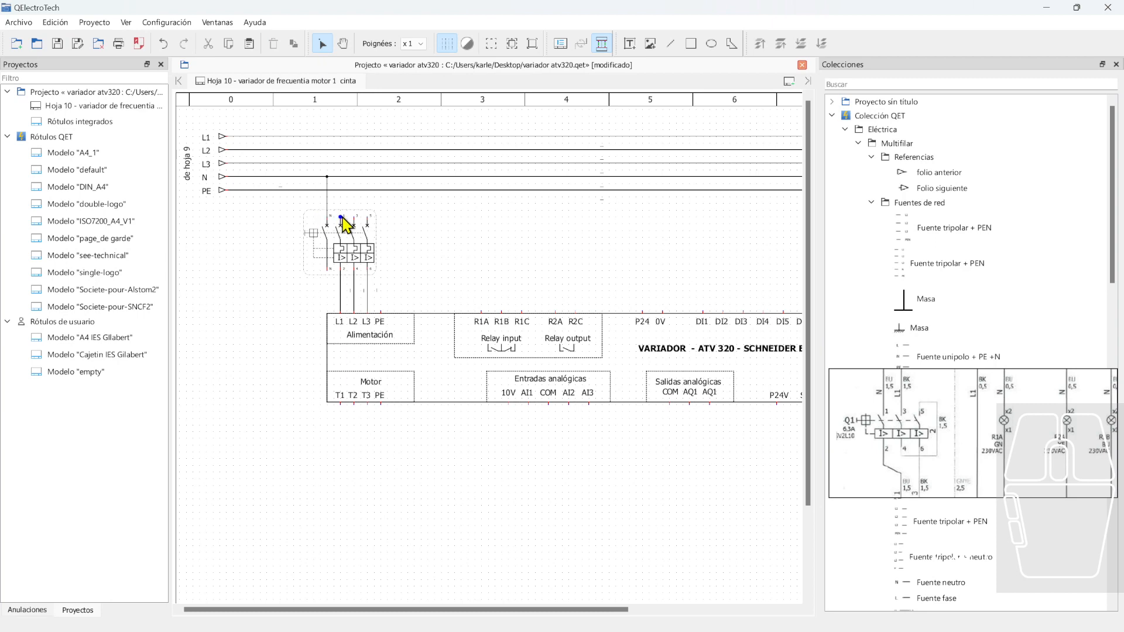
{"action": "left_click_drag", "start_coordinate": [340, 218], "coordinate": [224, 138]}
{"action": "left_click_drag", "start_coordinate": [353, 219], "coordinate": [229, 150]}
{"action": "left_click_drag", "start_coordinate": [368, 216], "coordinate": [229, 164]}
{"action": "scroll", "coordinate": [455, 251], "scroll_direction": "down", "scroll_amount": 1}
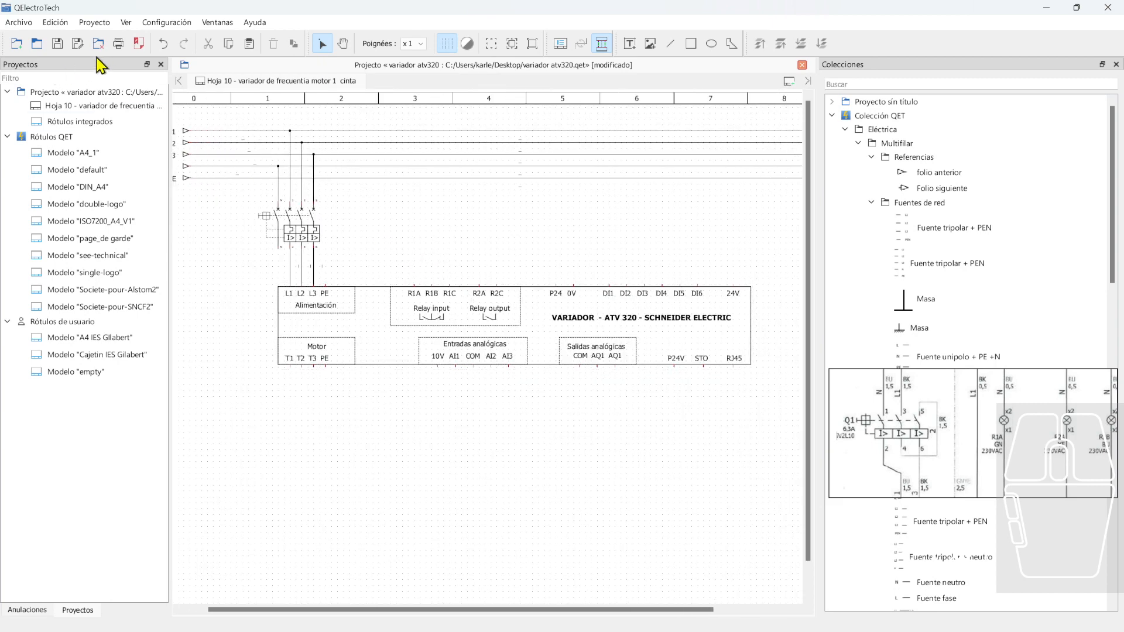
{"action": "left_click", "coordinate": [57, 44]}
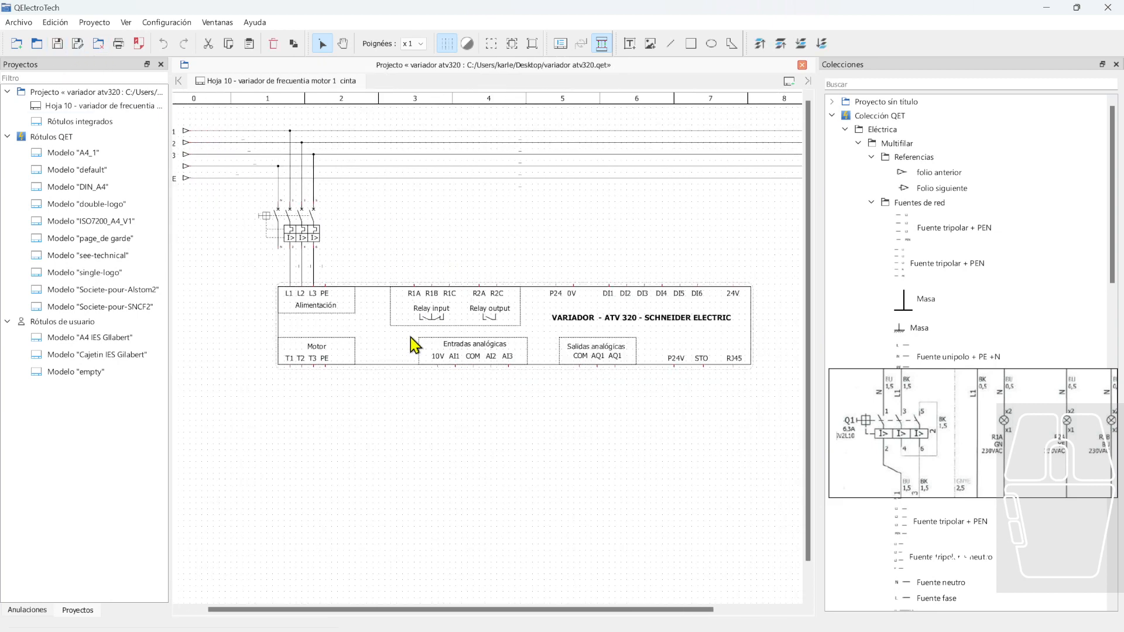
Shift the ATV320 drive further down the folio to lengthen its conductors from the breaker
{"action": "key", "text": "Down"}
{"action": "key", "text": "Down"}
{"action": "key", "text": "Down"}
{"action": "scroll", "coordinate": [479, 310], "scroll_direction": "down", "scroll_amount": 1}
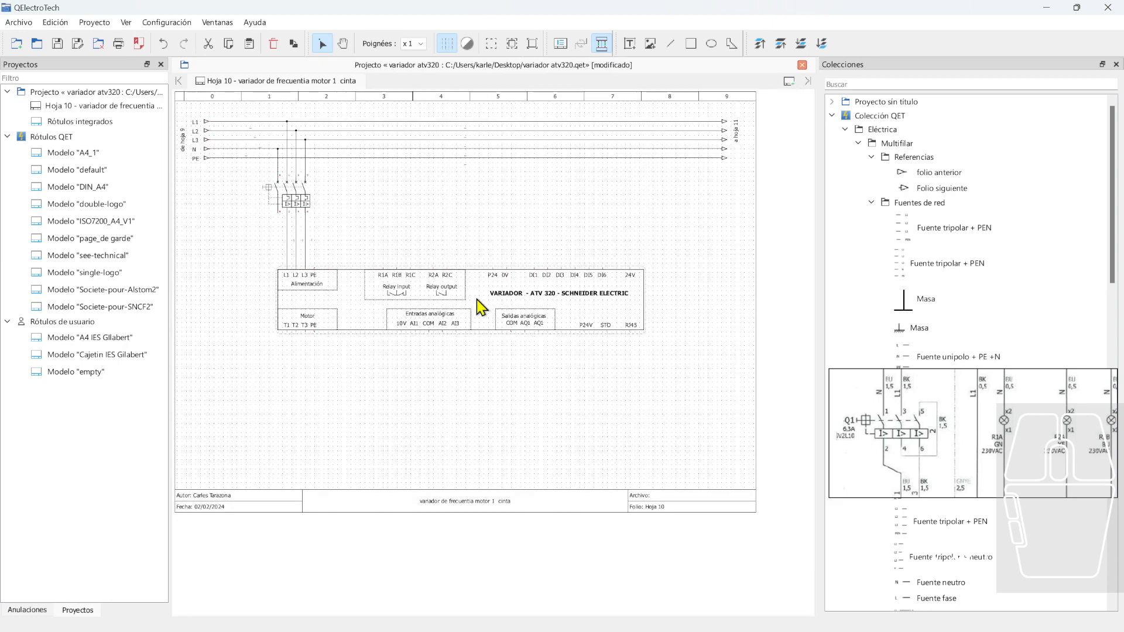
{"action": "key", "text": "Down"}
{"action": "key", "text": "Down"}
{"action": "key", "text": "Down"}
{"action": "key", "text": "Down"}
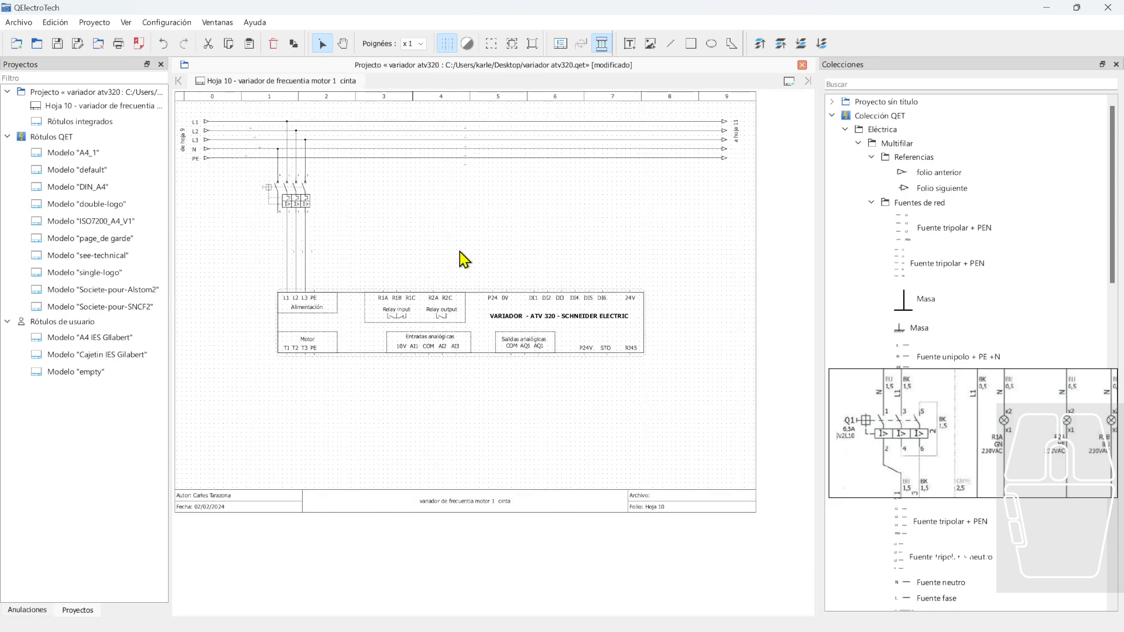
{"action": "left_click", "coordinate": [463, 258]}
Place a "Folio siguiente" arrow below motor terminal T1, rotated to point down and linked to it by a conductor
{"action": "scroll", "coordinate": [463, 241], "scroll_direction": "up", "scroll_amount": 1}
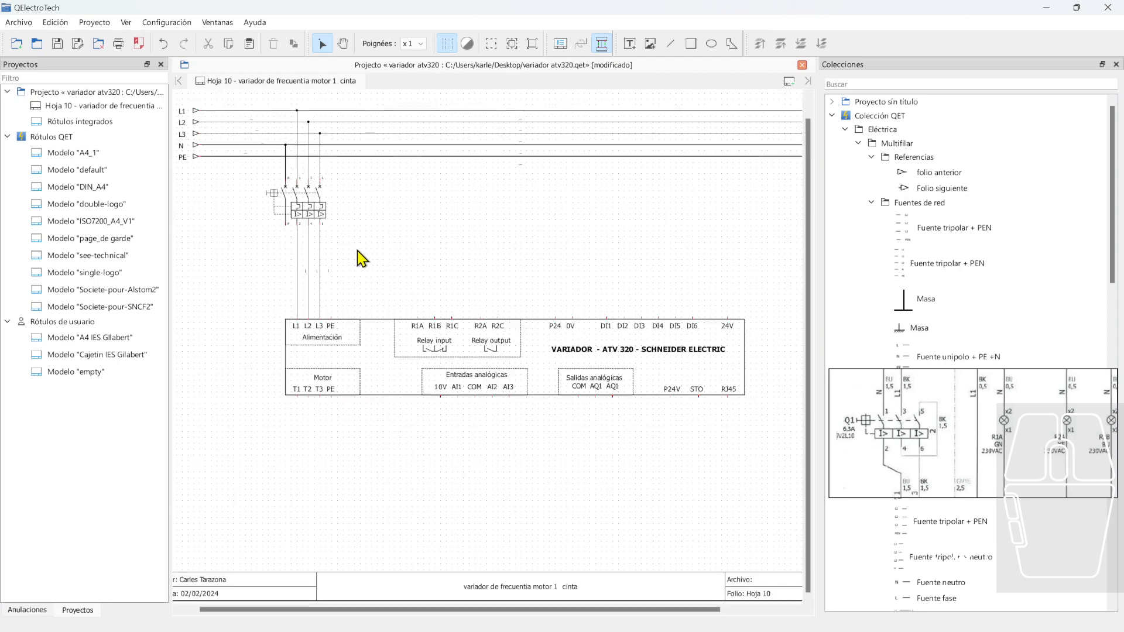
{"action": "scroll", "coordinate": [339, 234], "scroll_direction": "up", "scroll_amount": 1}
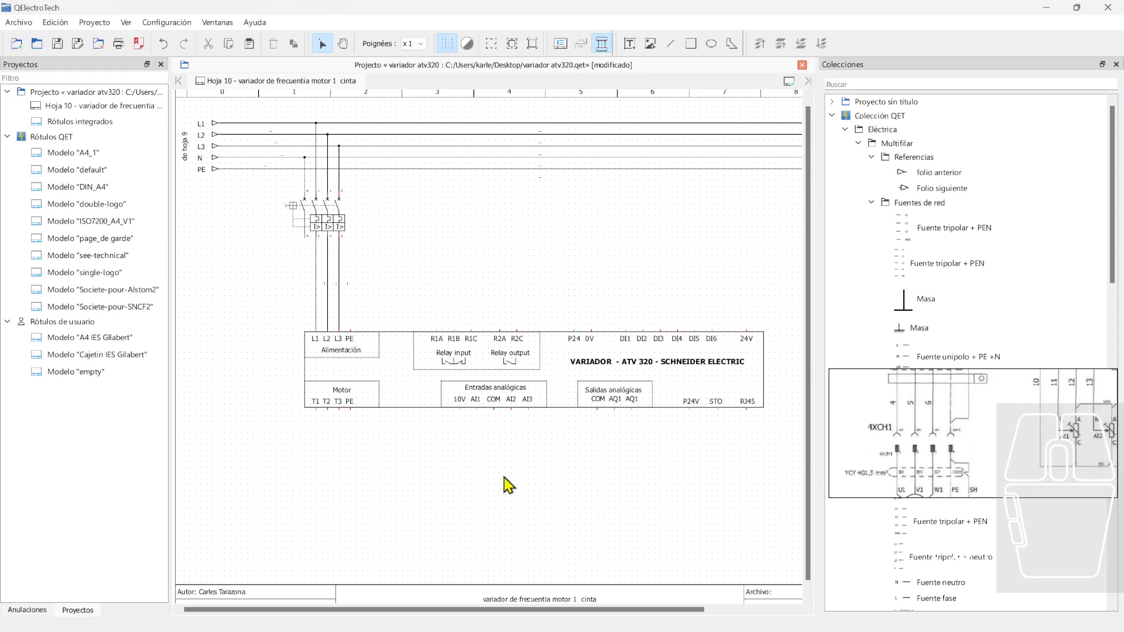
{"action": "scroll", "coordinate": [518, 237], "scroll_direction": "up", "scroll_amount": 1}
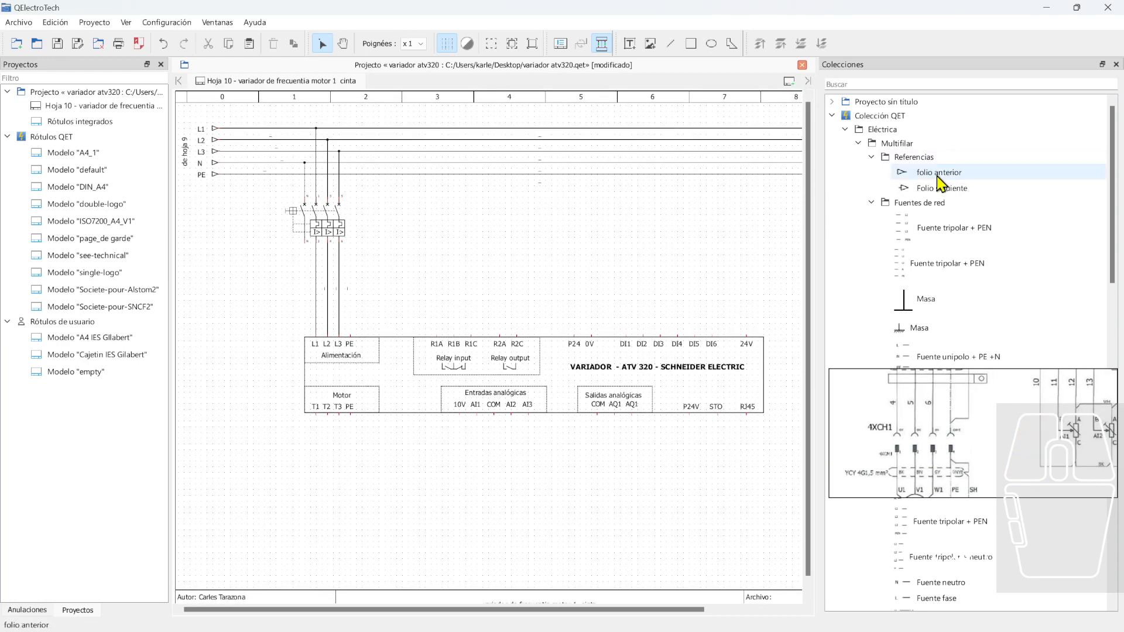
{"action": "left_click_drag", "start_coordinate": [941, 188], "coordinate": [326, 455]}
{"action": "right_click", "coordinate": [360, 471]}
{"action": "left_click", "coordinate": [337, 462]}
{"action": "key", "text": "space"}
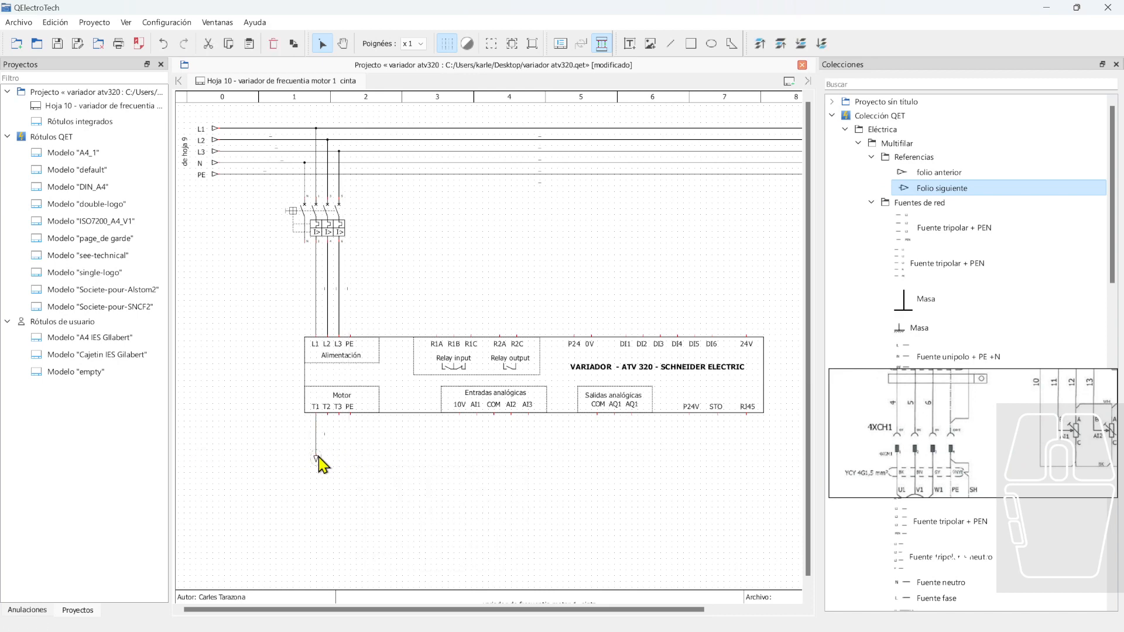
Place copies of the downward folio arrow below motor terminals T2, T3 and PE, aligned so conductors link them
{"action": "key", "text": "ctrl+v"}
{"action": "left_click", "coordinate": [330, 468]}
{"action": "key", "text": "ctrl+v"}
{"action": "left_click", "coordinate": [350, 467]}
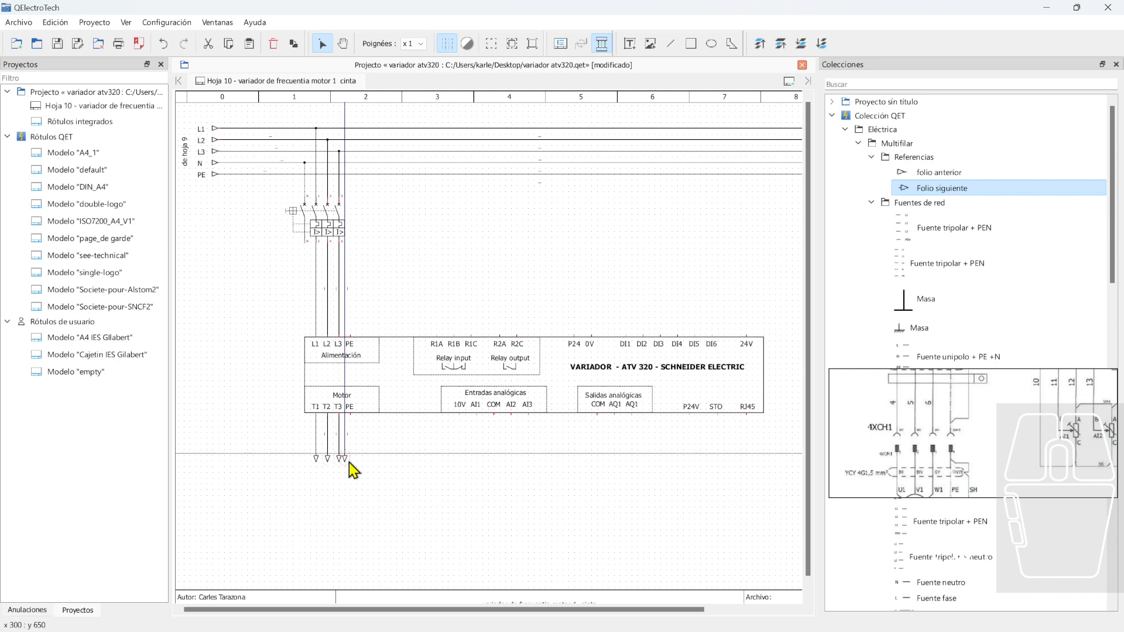
{"action": "left_click", "coordinate": [381, 461]}
{"action": "scroll", "coordinate": [392, 466], "scroll_direction": "down", "scroll_amount": 1}
{"action": "scroll", "coordinate": [363, 464], "scroll_direction": "up", "scroll_amount": 1, "text": "ctrl"}
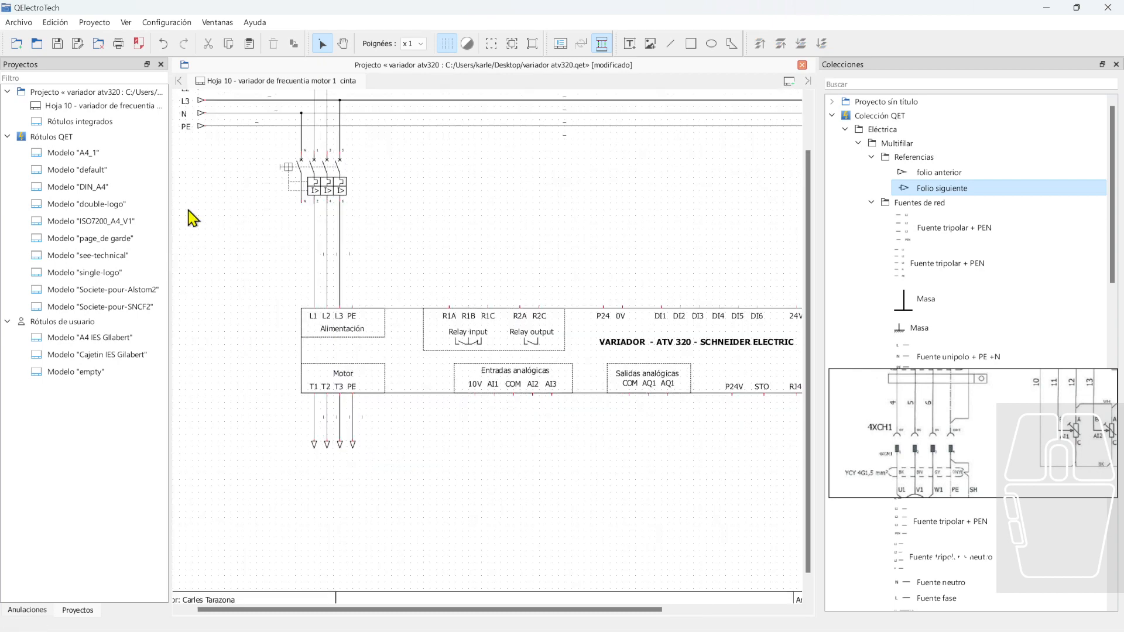
Add the text "a hoja 6" below the arrows leaving the motor terminals
{"action": "middle_click_drag", "start_coordinate": [247, 204], "coordinate": [266, 181]}
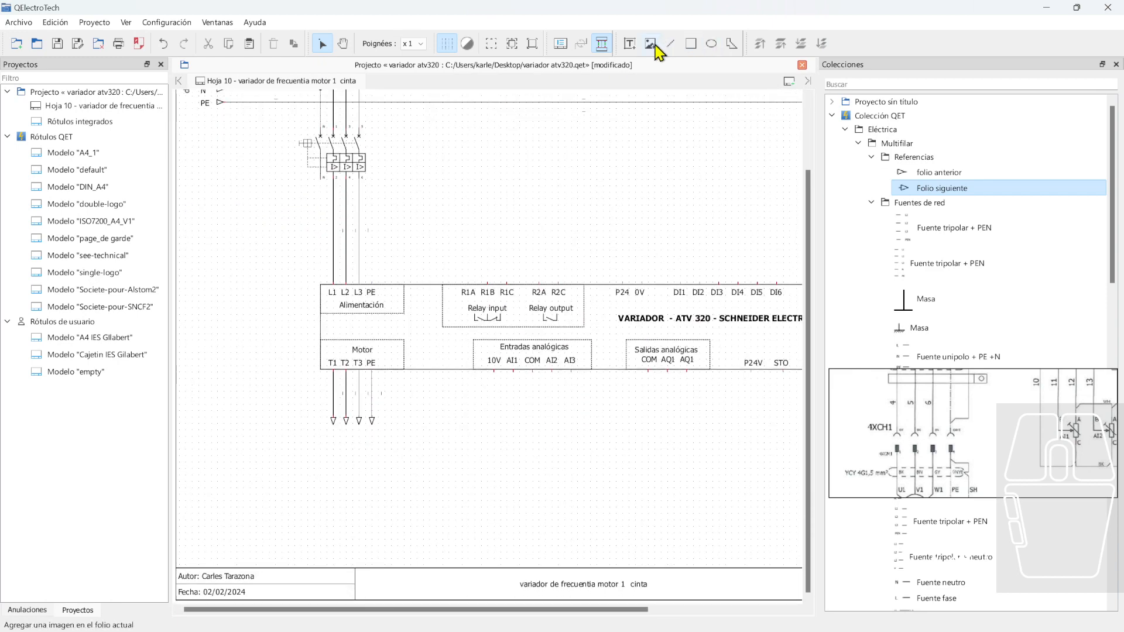
{"action": "left_click", "coordinate": [629, 43]}
{"action": "key", "text": "Escape"}
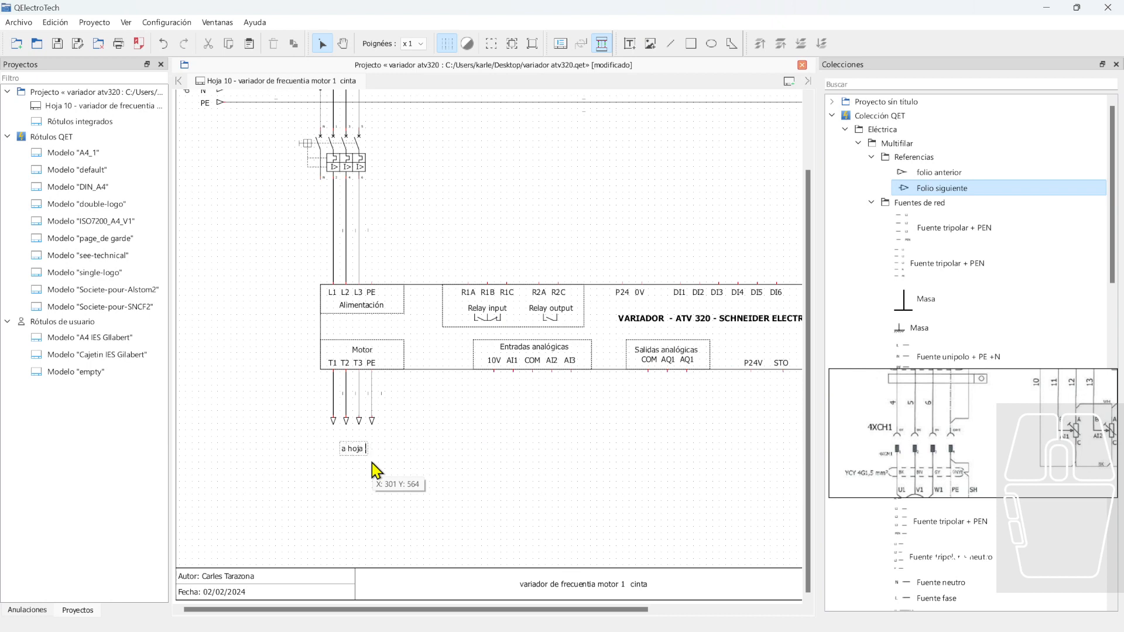
{"action": "type", "text": "6"}
{"action": "left_click_drag", "start_coordinate": [359, 453], "coordinate": [354, 449]}
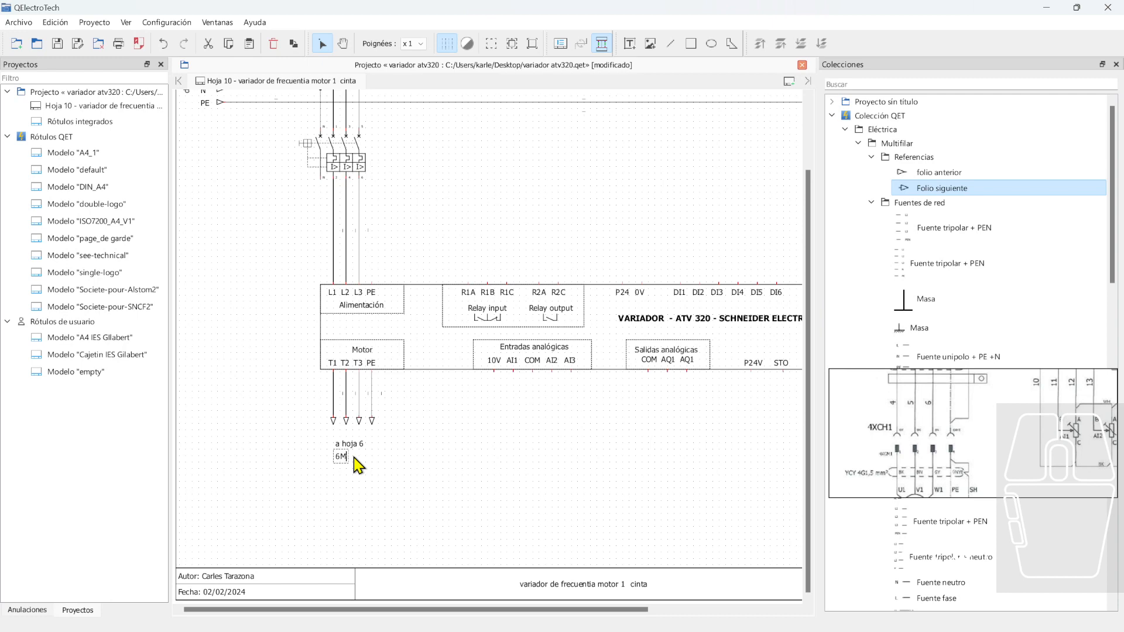
Place the text "6M4" directly beneath the "a hoja 6" label
{"action": "scroll", "coordinate": [419, 485], "scroll_direction": "up", "scroll_amount": 1, "text": "ctrl"}
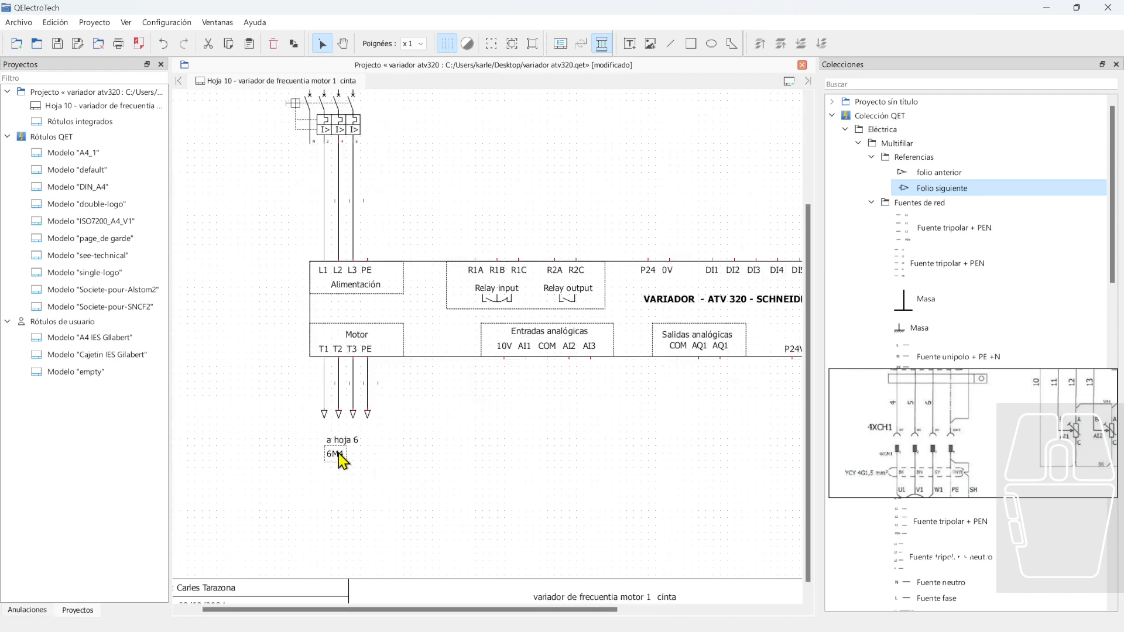
{"action": "left_click", "coordinate": [391, 472]}
{"action": "scroll", "coordinate": [384, 467], "scroll_direction": "down", "scroll_amount": 1, "text": "ctrl"}
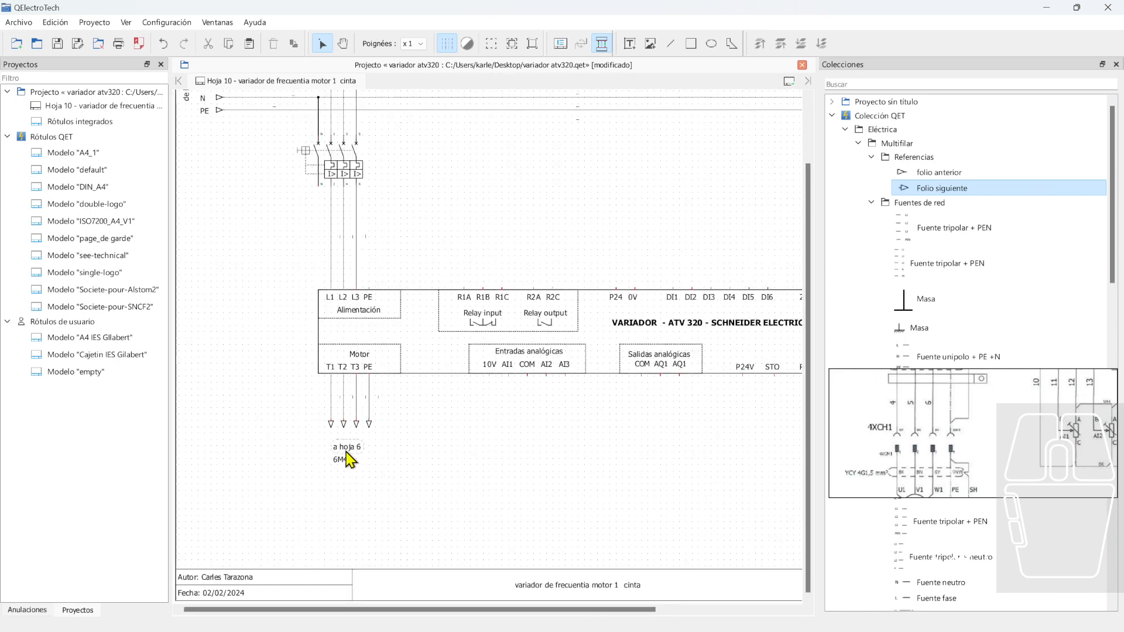
{"action": "left_click", "coordinate": [342, 459]}
Add a three-line label below "6M4" reading "alimentación motor / tracción tramo 1 / cinta transportadora"
{"action": "left_click_drag", "start_coordinate": [350, 473], "coordinate": [348, 485]}
{"action": "type", "text": "aliment"}
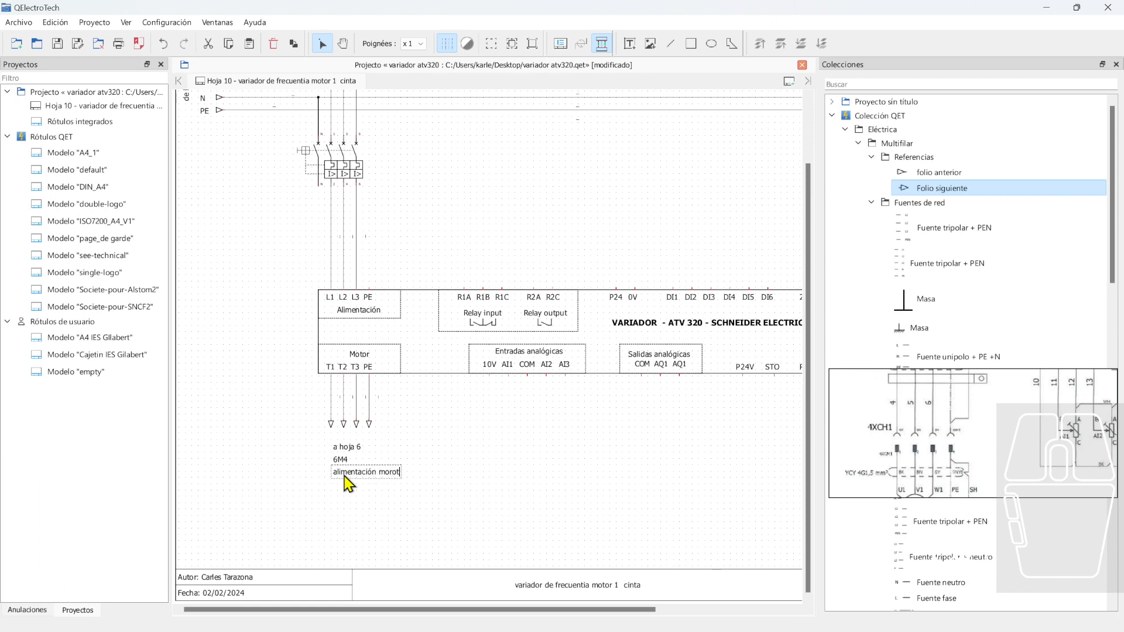
{"action": "type", "text": "ación motor"}
{"action": "key", "text": "Return"}
{"action": "type", "text": "trac"}
{"action": "key", "text": "BackSpace"}
{"action": "key", "text": "BackSpace"}
{"action": "key", "text": "Return"}
{"action": "left_click", "coordinate": [444, 494]}
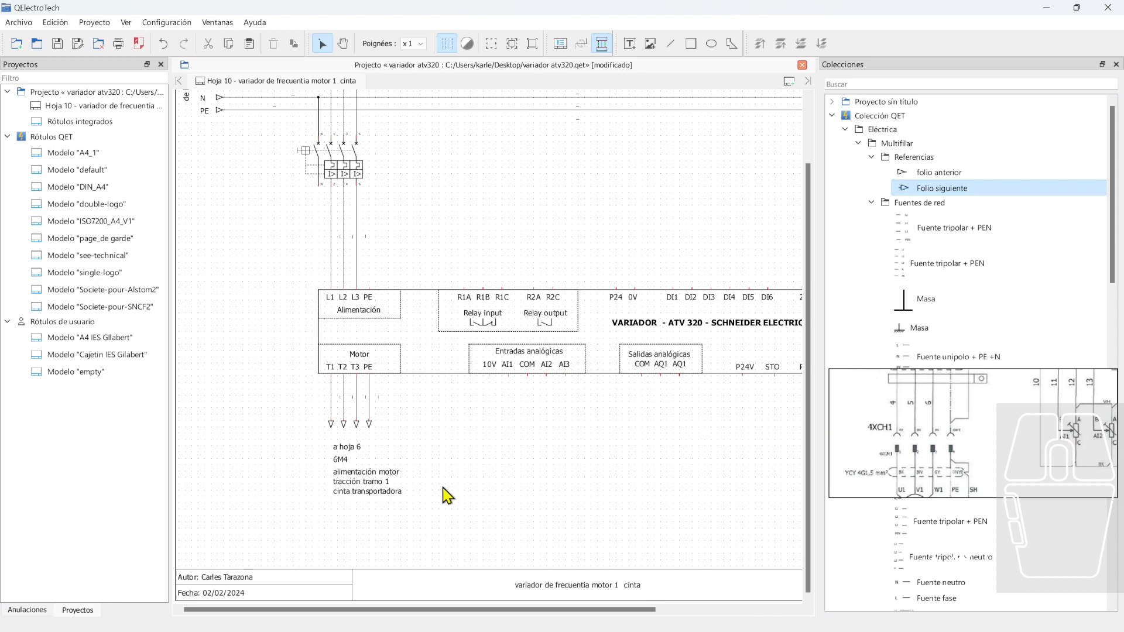
Change the "6M4" label to "elemento 6M4" and shift all the motor output labels slightly left
{"action": "double_click", "coordinate": [372, 489]}
{"action": "mouse_move", "coordinate": [343, 470]}
{"action": "left_mouse_down"}
{"action": "mouse_move", "coordinate": [375, 458]}
{"action": "mouse_move", "coordinate": [346, 467]}
{"action": "left_mouse_up"}
{"action": "type", "text": "elemento"}
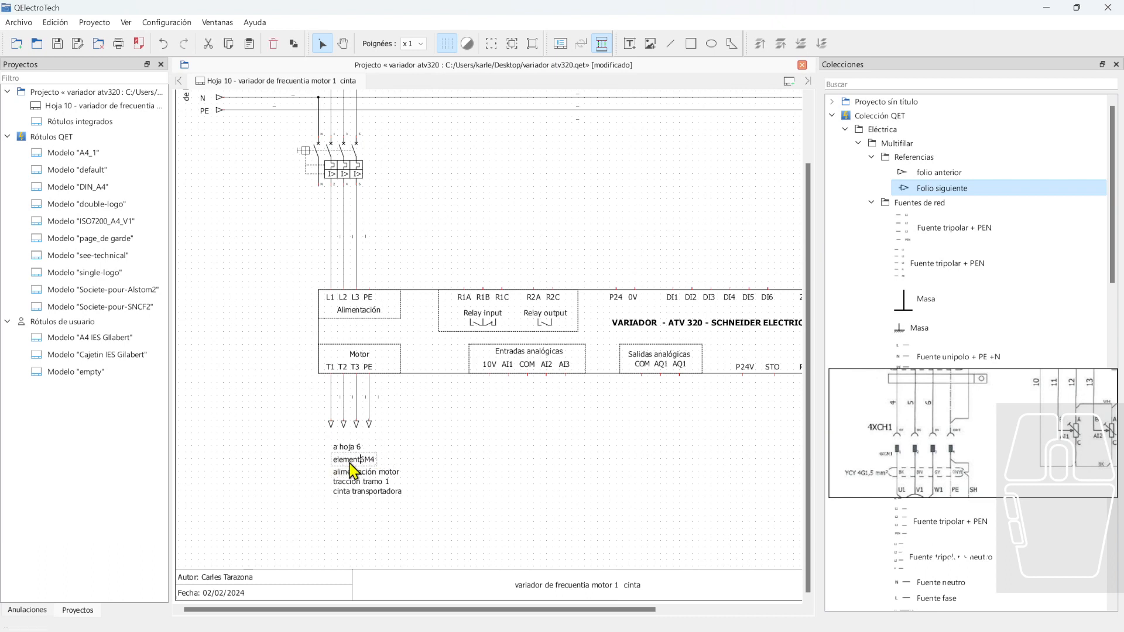
{"action": "left_click", "coordinate": [455, 426]}
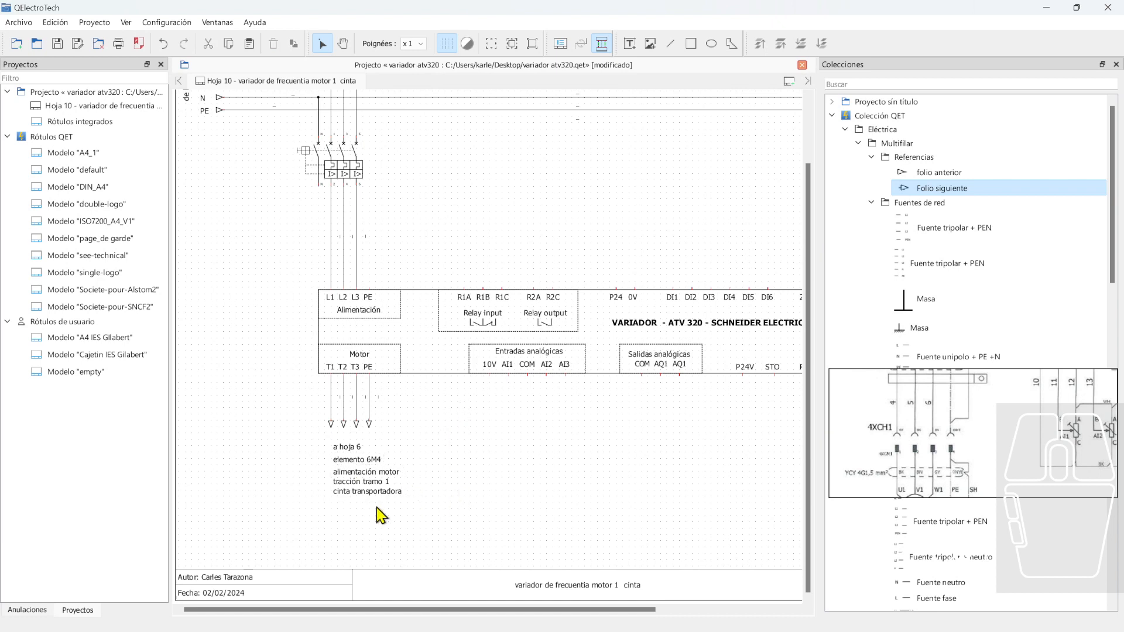
{"action": "left_click_drag", "start_coordinate": [306, 440], "coordinate": [429, 507]}
{"action": "left_click_drag", "start_coordinate": [456, 528], "coordinate": [323, 440]}
{"action": "left_click", "coordinate": [421, 470]}
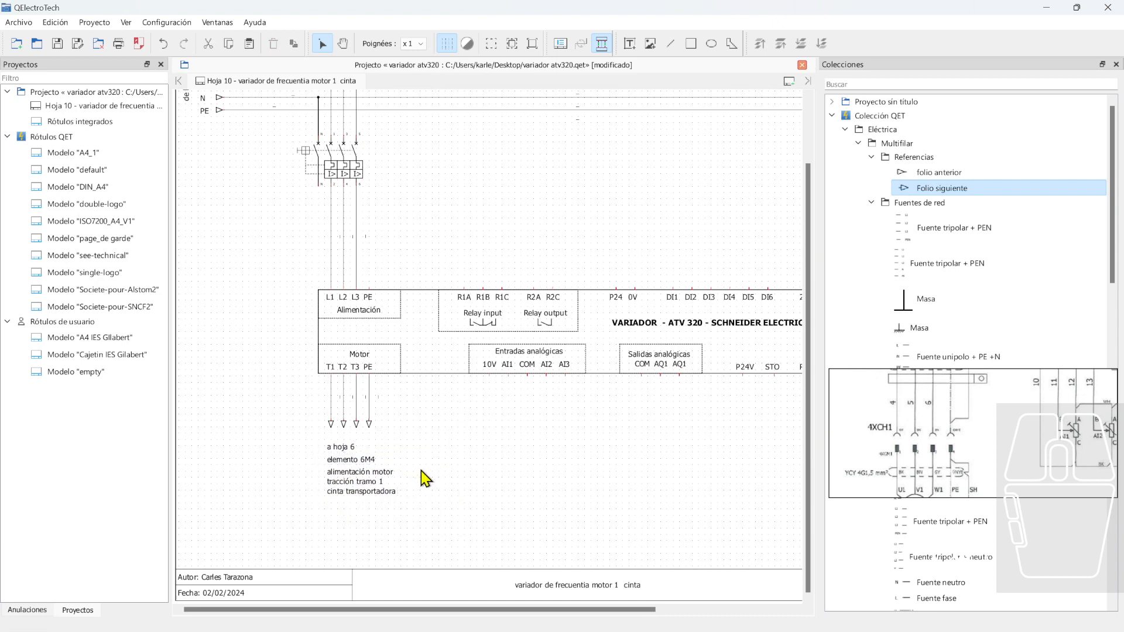
Place copies of the L3 label and an incoming folio arrow at the folio's left edge, between the supply lines and the drive
{"action": "scroll", "coordinate": [389, 418], "scroll_direction": "down", "scroll_amount": 3}
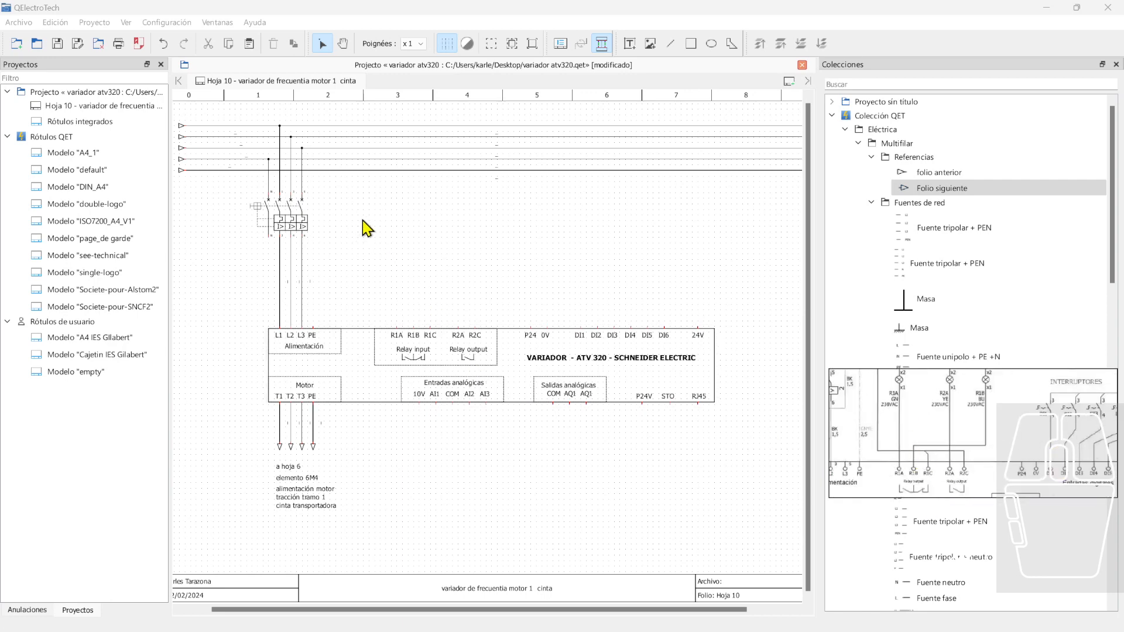
{"action": "middle_click_drag", "start_coordinate": [417, 265], "coordinate": [450, 268]}
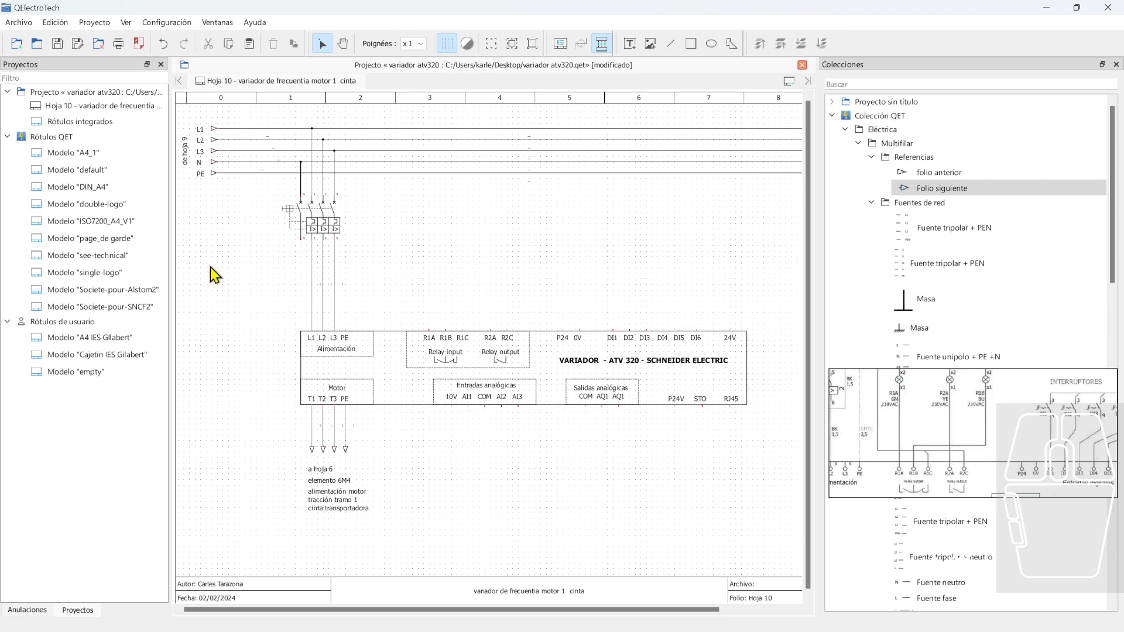
{"action": "left_click", "coordinate": [201, 174]}
{"action": "left_click", "coordinate": [261, 236]}
{"action": "left_click_drag", "start_coordinate": [205, 165], "coordinate": [213, 293]}
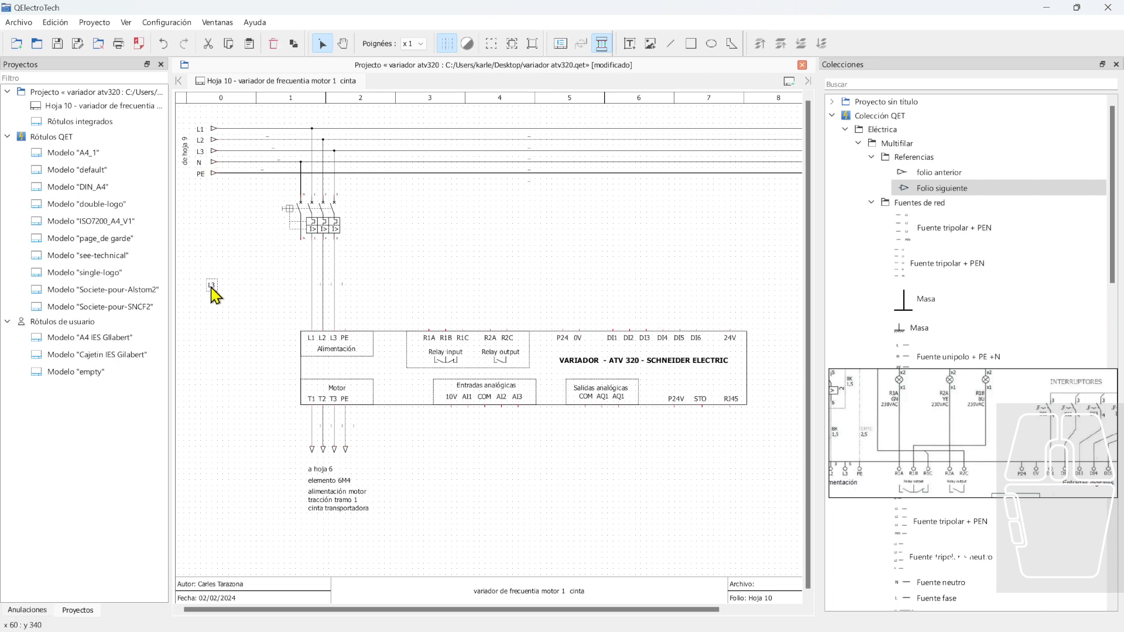
{"action": "left_click", "coordinate": [216, 159]}
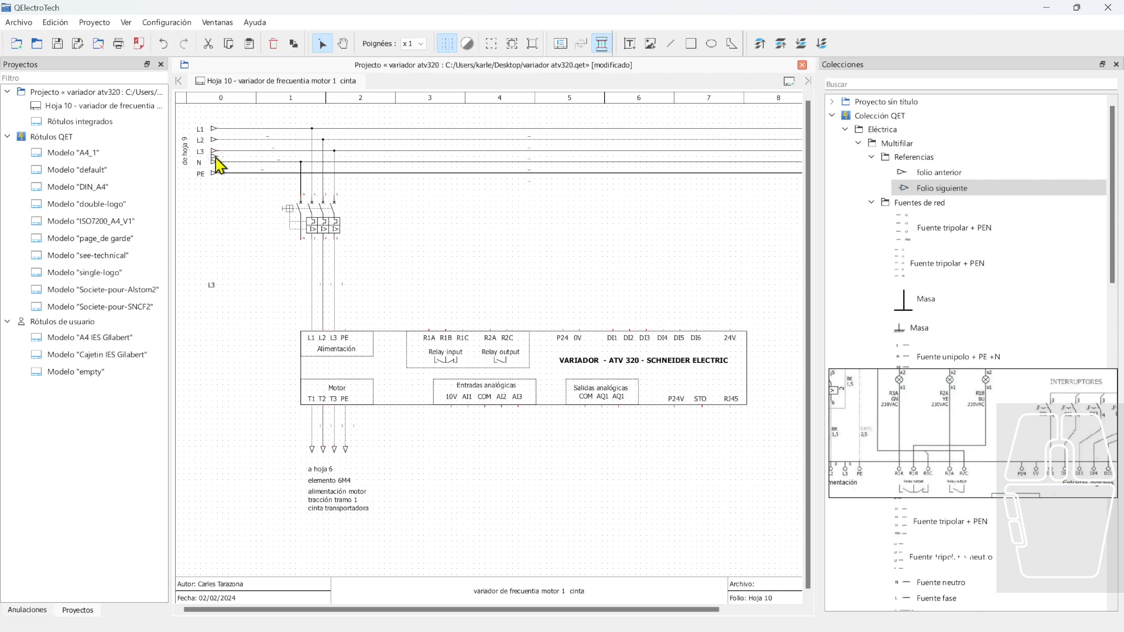
{"action": "left_click_drag", "start_coordinate": [216, 159], "coordinate": [203, 302]}
Label the copied incoming arrow "+24dc" and place a duplicate of the arrow and its label directly below
{"action": "left_click", "coordinate": [223, 297]}
{"action": "left_click_drag", "start_coordinate": [215, 299], "coordinate": [216, 303]}
{"action": "left_click", "coordinate": [233, 273]}
{"action": "left_click_drag", "start_coordinate": [204, 289], "coordinate": [193, 296]}
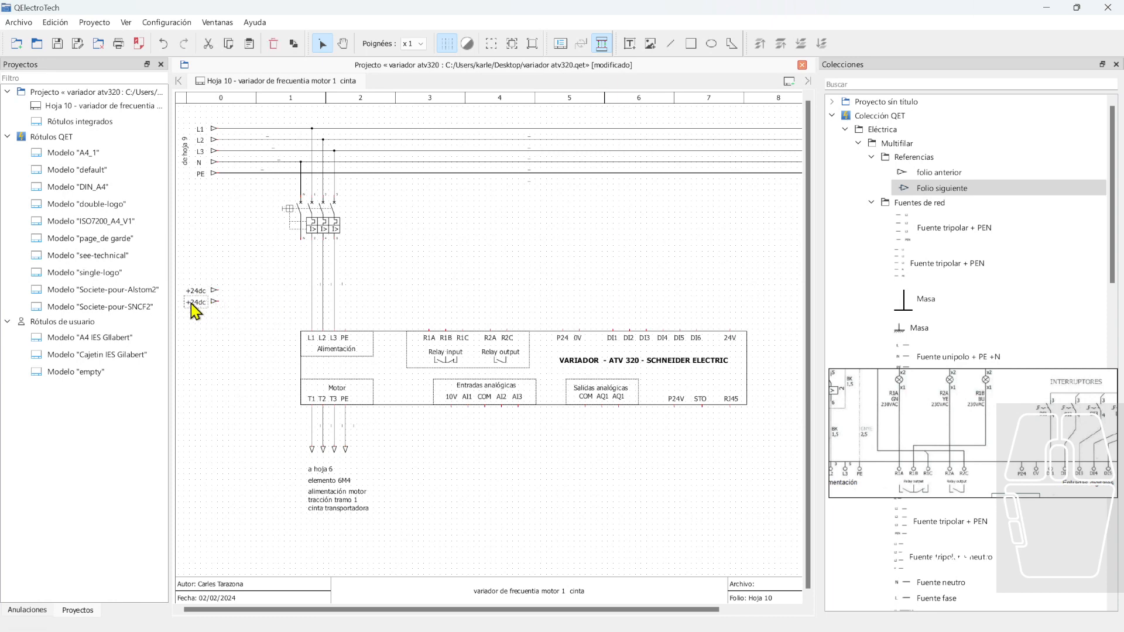
Change the lower duplicated label to "0v dc"
{"action": "double_click", "coordinate": [195, 304]}
{"action": "double_click", "coordinate": [197, 304]}
{"action": "left_click", "coordinate": [223, 317]}
{"action": "left_click", "coordinate": [227, 339]}
Try to align the "0v dc" and "+24dc" labels by nudging them sideways
{"action": "scroll", "coordinate": [211, 319], "scroll_direction": "up", "scroll_amount": 8}
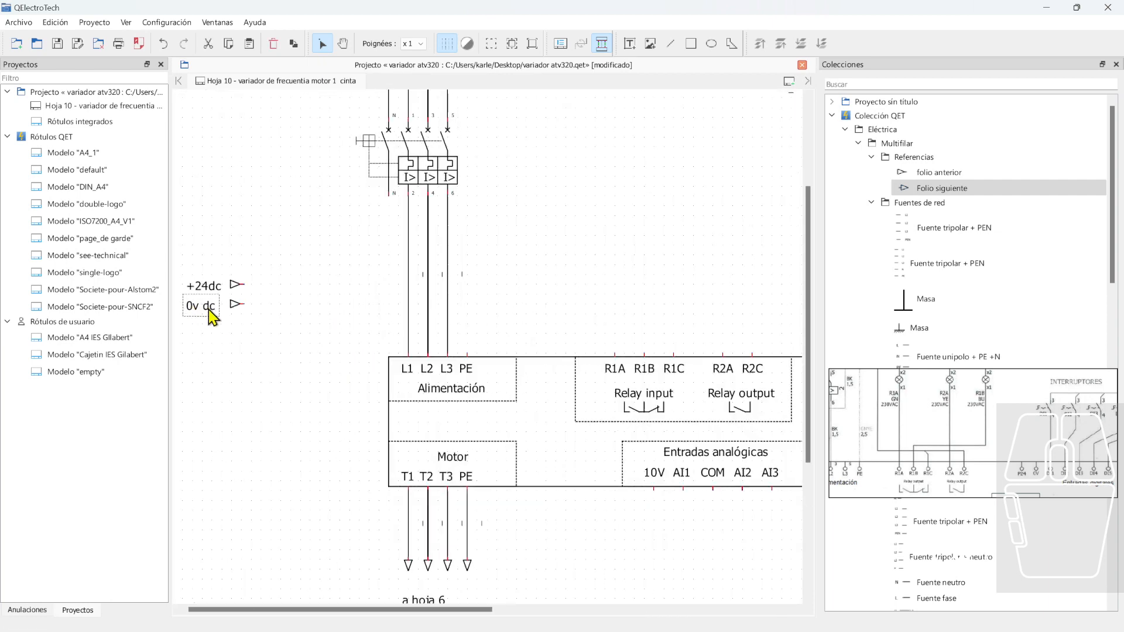
{"action": "left_click", "coordinate": [217, 314]}
{"action": "scroll", "coordinate": [226, 313], "scroll_direction": "up", "scroll_amount": 4}
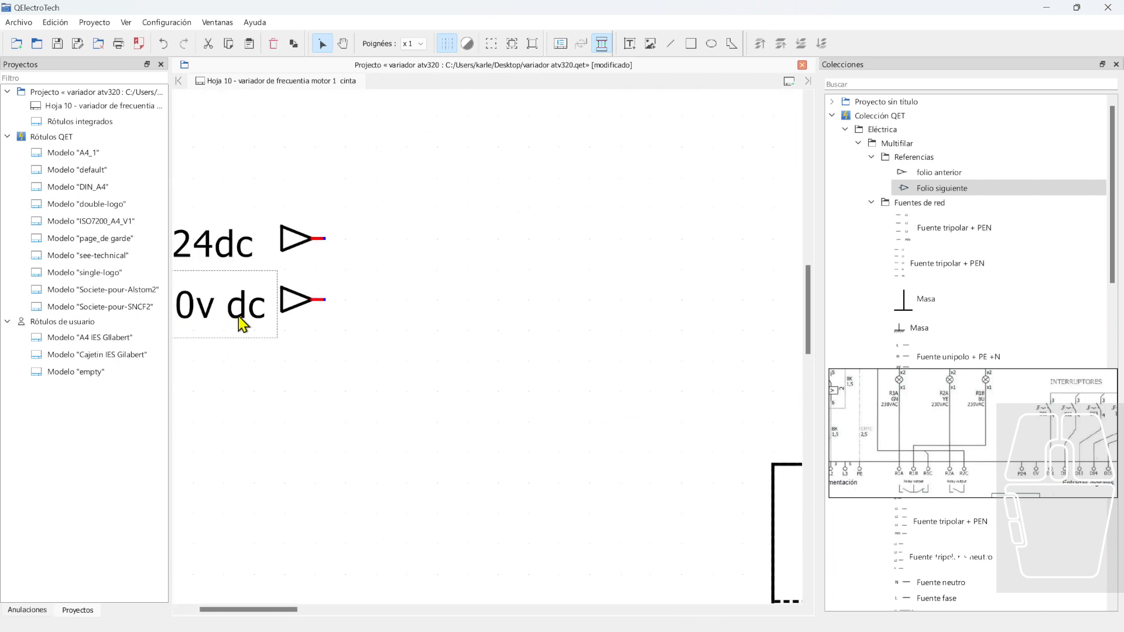
{"action": "left_click", "coordinate": [255, 318]}
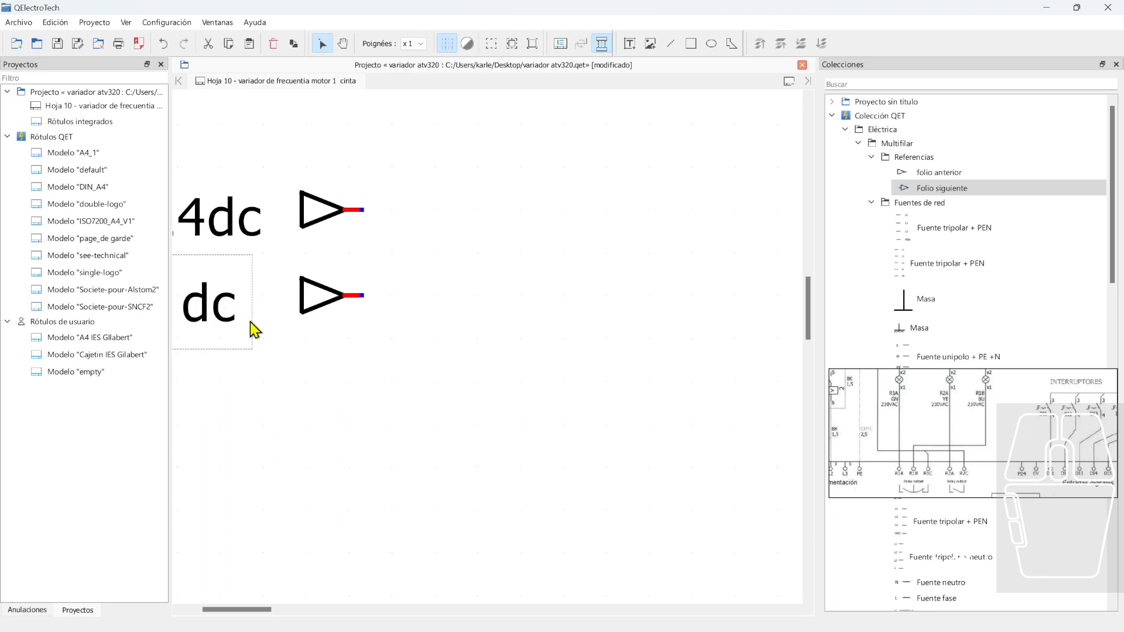
{"action": "scroll", "coordinate": [251, 325], "scroll_direction": "up", "scroll_amount": 5}
{"action": "middle_click_drag", "start_coordinate": [301, 384], "coordinate": [527, 490]}
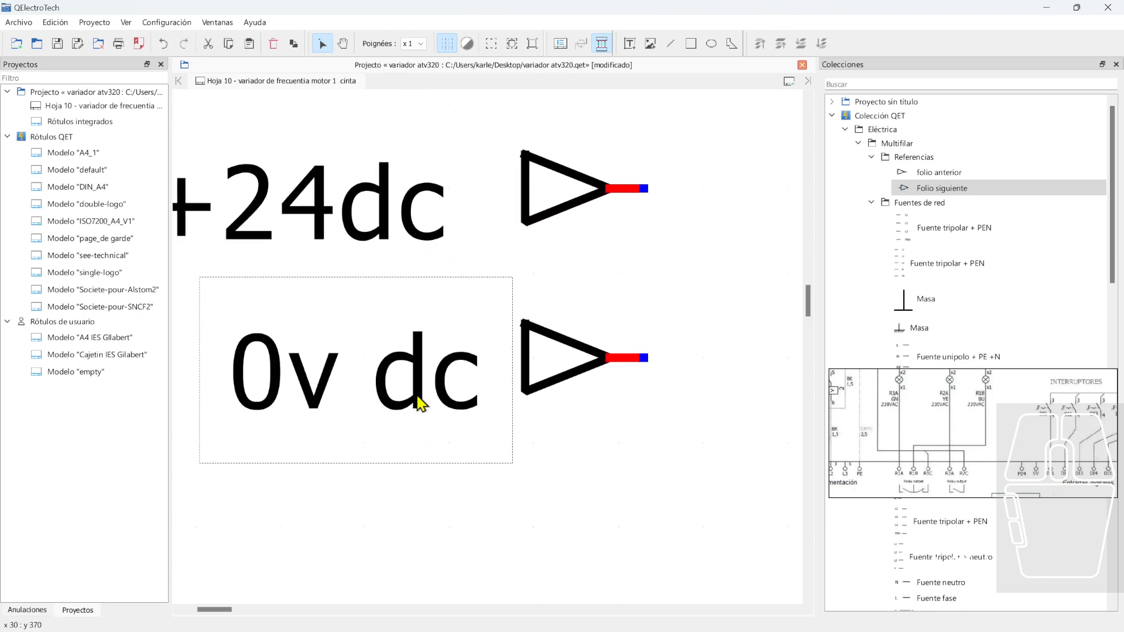
{"action": "left_click", "coordinate": [519, 460]}
{"action": "scroll", "coordinate": [520, 461], "scroll_direction": "down", "scroll_amount": 2}
{"action": "left_click", "coordinate": [366, 297]}
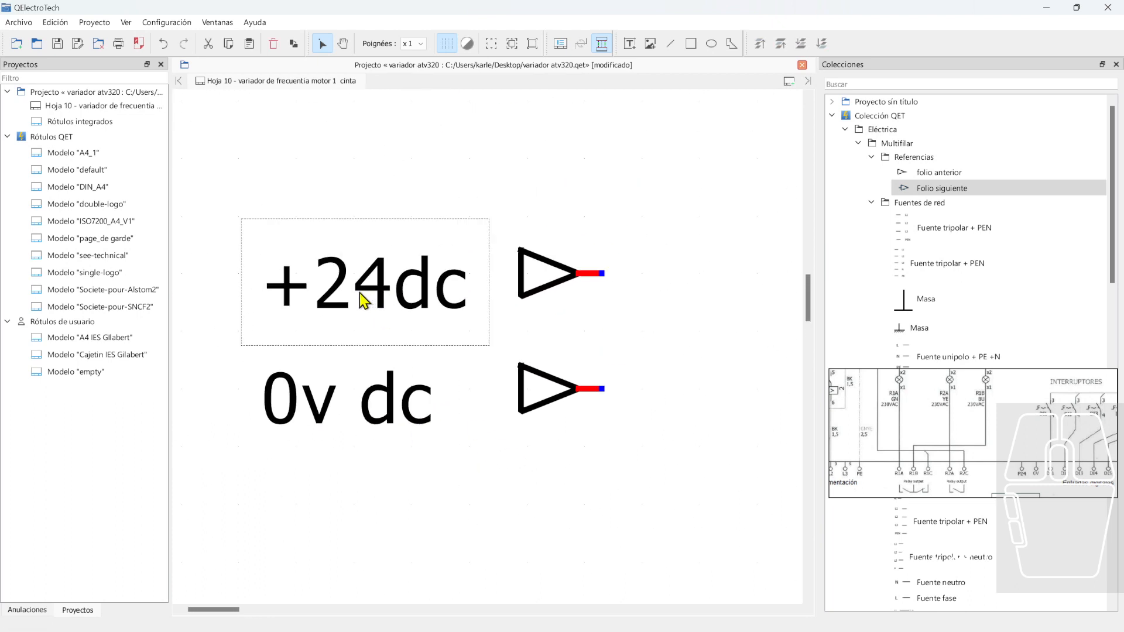
{"action": "key", "text": "Left"}
{"action": "key", "text": "Right"}
{"action": "key", "text": "Left"}
Align the two DC labels by adding leading spaces to "0v dc" and moving "+24dc" back toward its arrow
{"action": "left_click", "coordinate": [369, 413]}
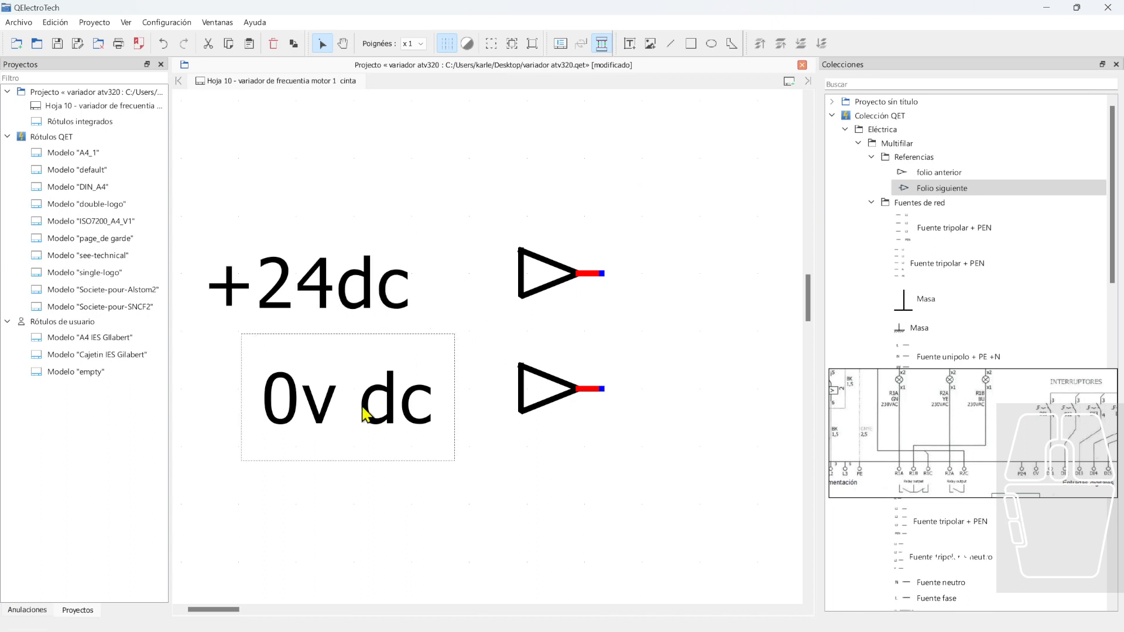
{"action": "double_click", "coordinate": [291, 422]}
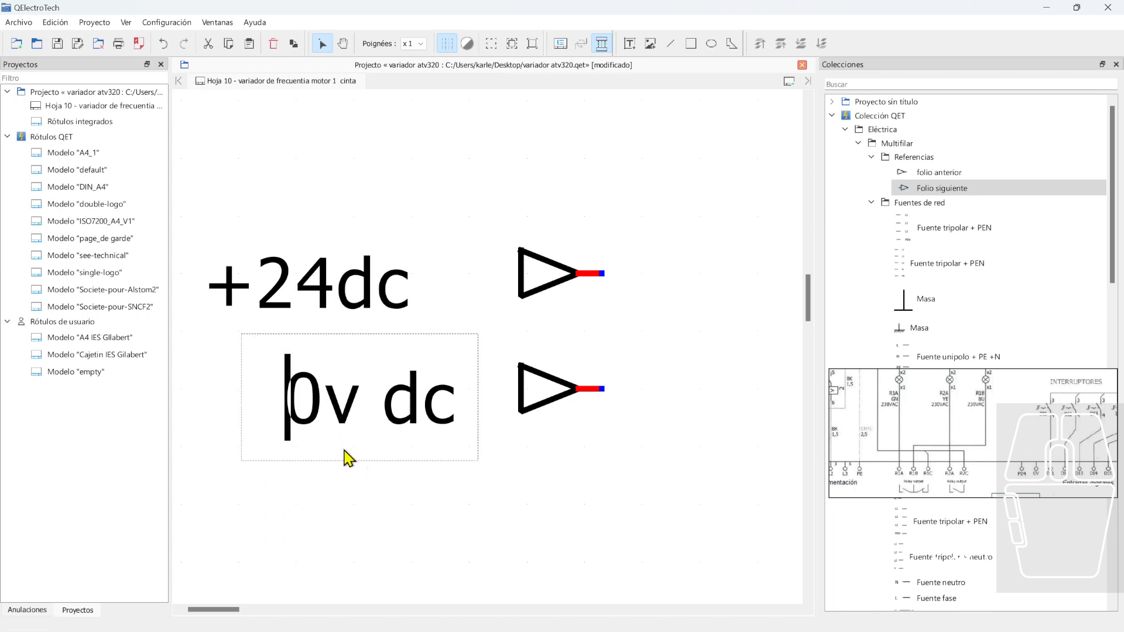
{"action": "left_click", "coordinate": [402, 492]}
{"action": "left_click_drag", "start_coordinate": [374, 309], "coordinate": [414, 318]}
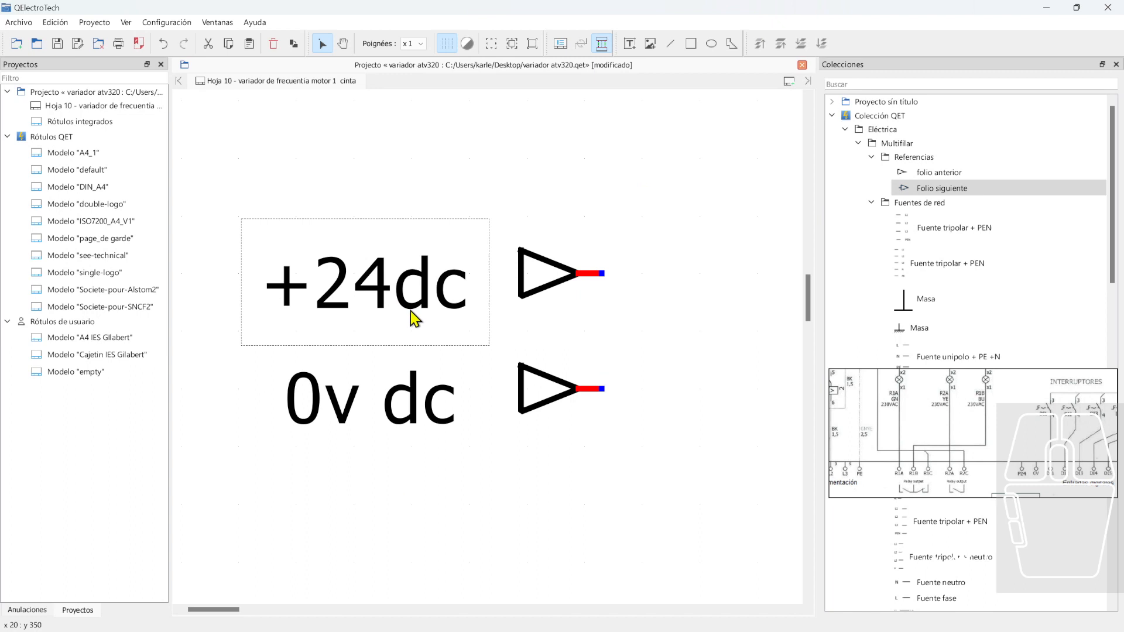
{"action": "left_click", "coordinate": [414, 406]}
{"action": "double_click", "coordinate": [278, 419]}
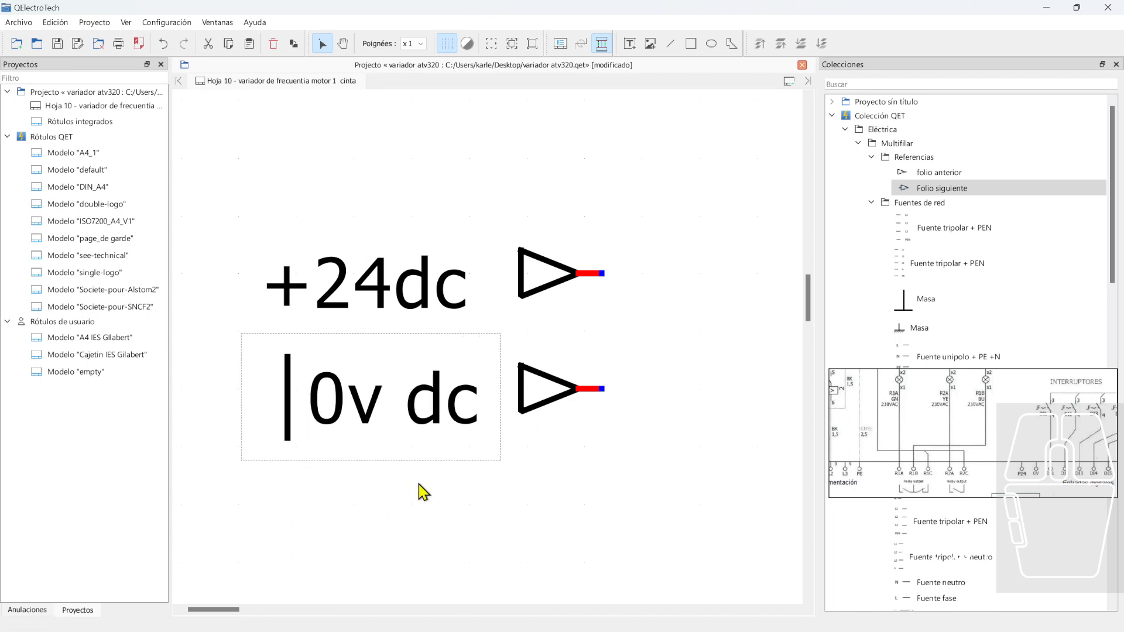
{"action": "left_click", "coordinate": [410, 496]}
Place copies of the outgoing folio arrow at the folio's right edge, level with +24dc and 0v dc so conductors link them
{"action": "scroll", "coordinate": [409, 496], "scroll_direction": "down", "scroll_amount": 2}
{"action": "scroll", "coordinate": [423, 468], "scroll_direction": "down", "scroll_amount": 5}
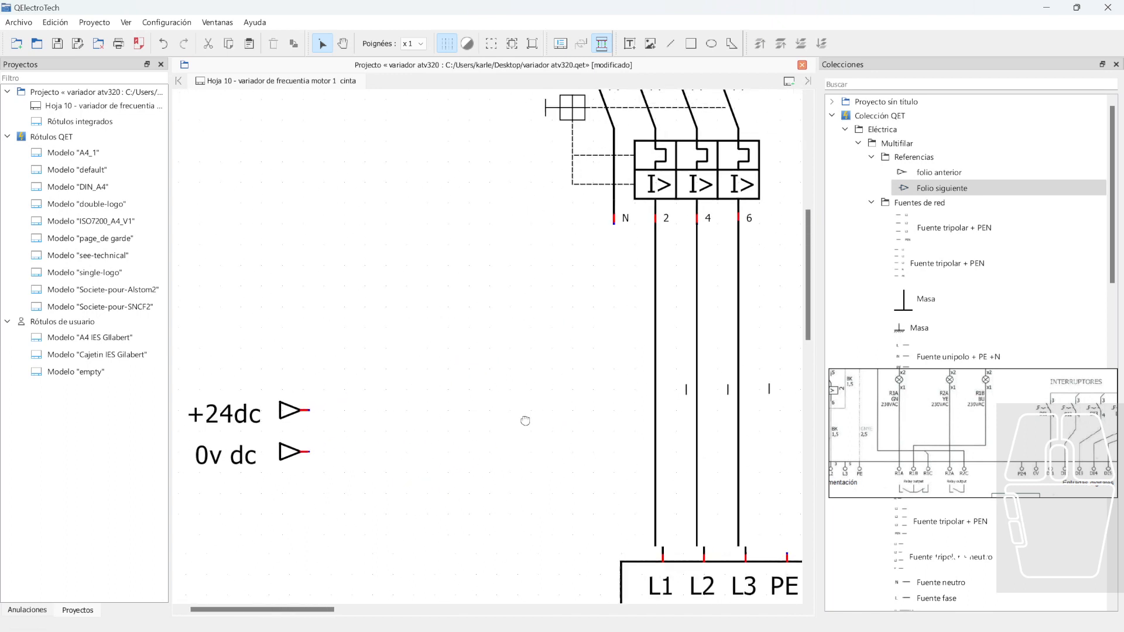
{"action": "scroll", "coordinate": [405, 454], "scroll_direction": "down", "scroll_amount": 3}
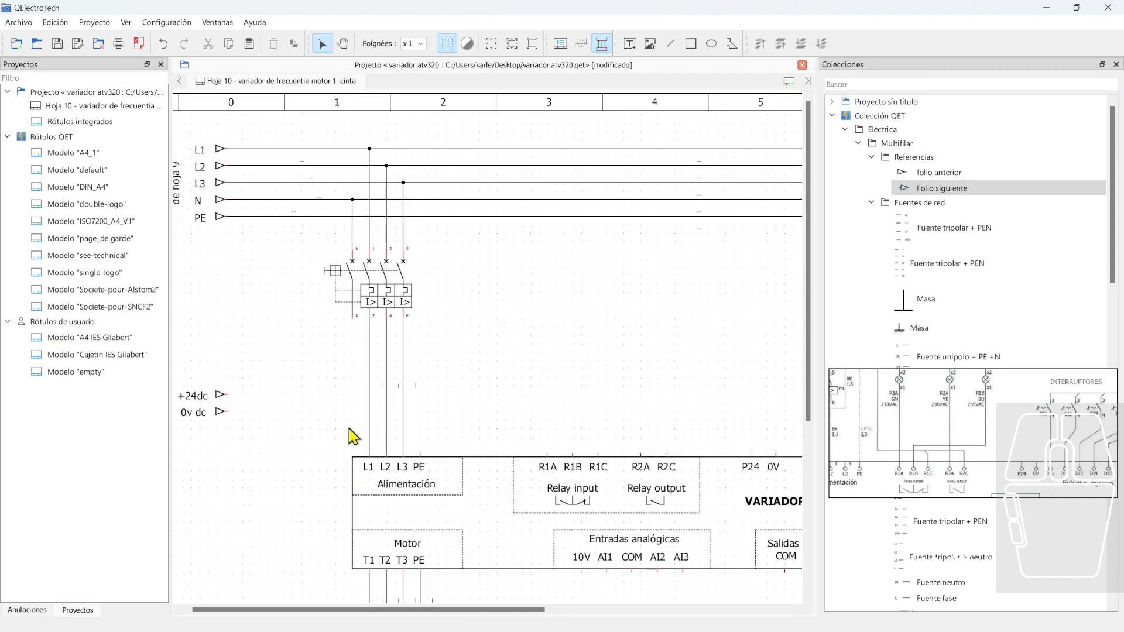
{"action": "middle_click_drag", "start_coordinate": [349, 431], "coordinate": [268, 423]}
{"action": "scroll", "coordinate": [338, 445], "scroll_direction": "down", "scroll_amount": 4}
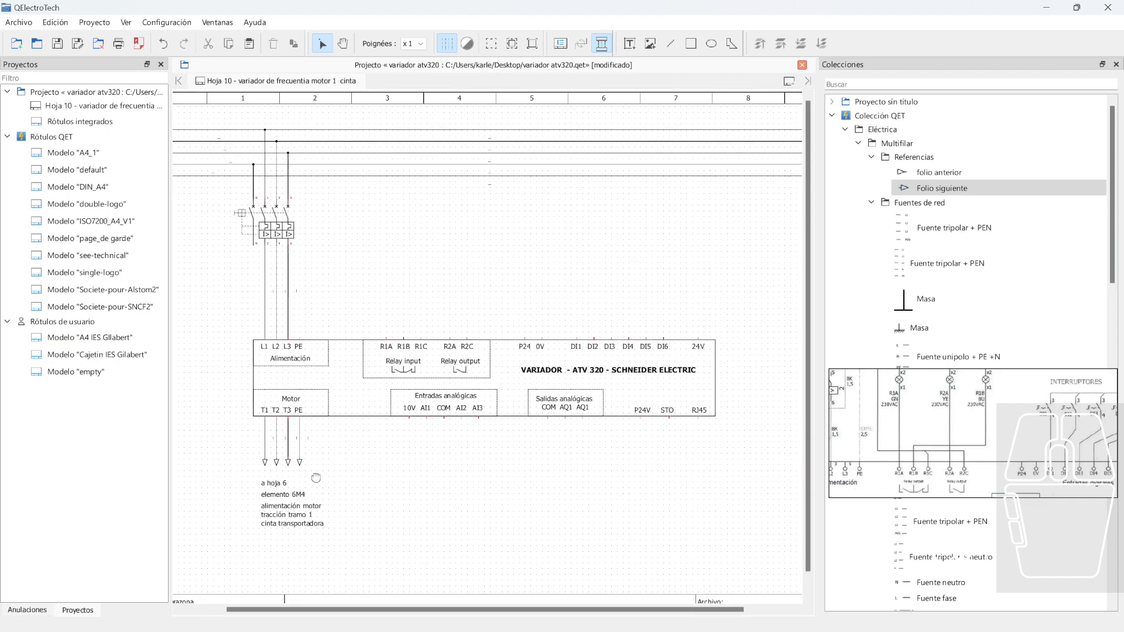
{"action": "scroll", "coordinate": [711, 310], "scroll_direction": "down", "scroll_amount": 2}
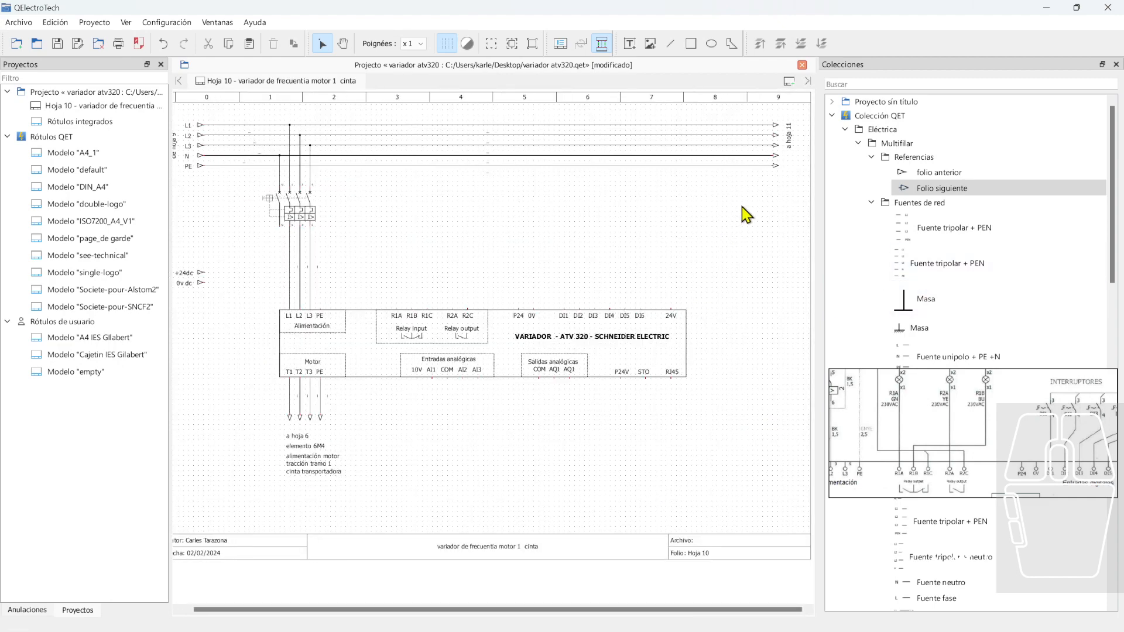
{"action": "left_click", "coordinate": [778, 157]}
{"action": "left_click_drag", "start_coordinate": [780, 164], "coordinate": [778, 280]}
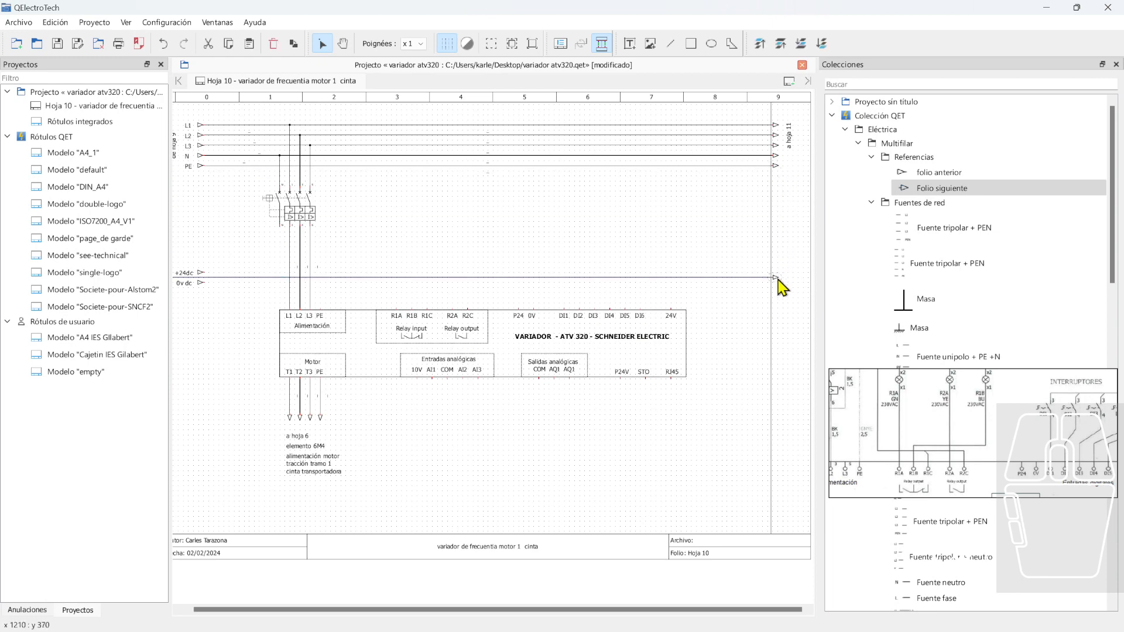
{"action": "key", "text": "Escape"}
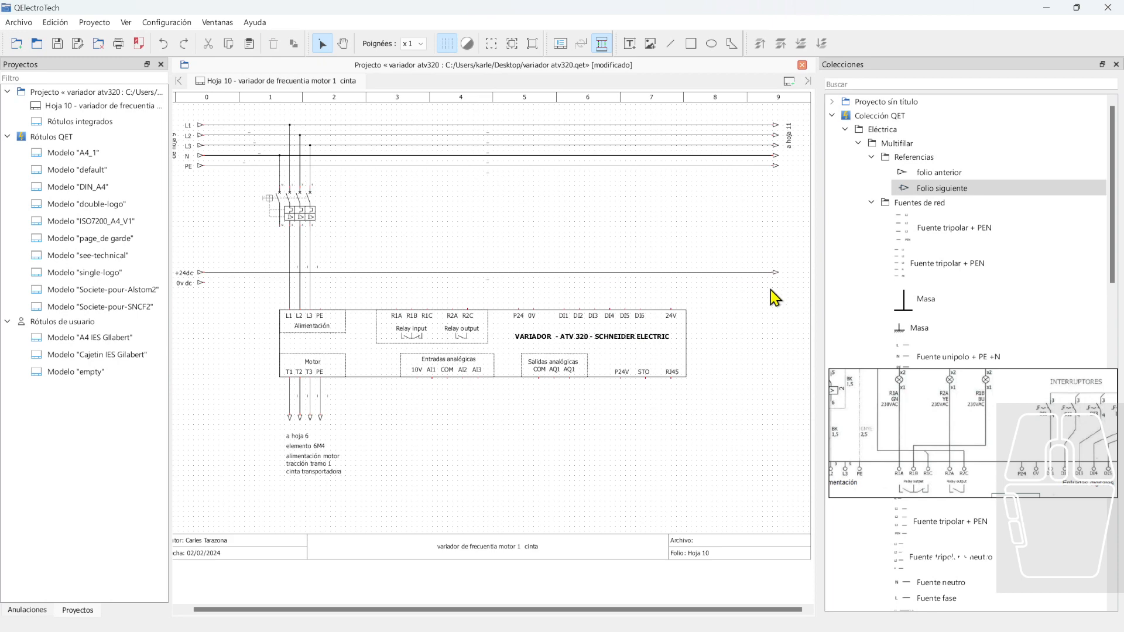
{"action": "left_click", "coordinate": [743, 273]}
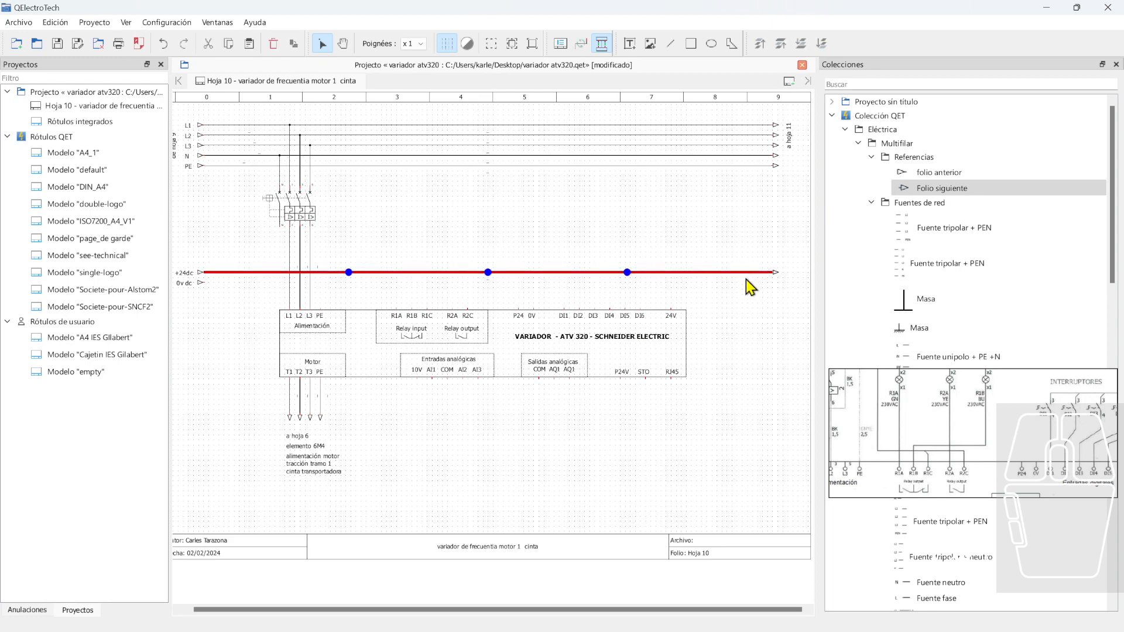
{"action": "left_click_drag", "start_coordinate": [781, 288], "coordinate": [781, 292]}
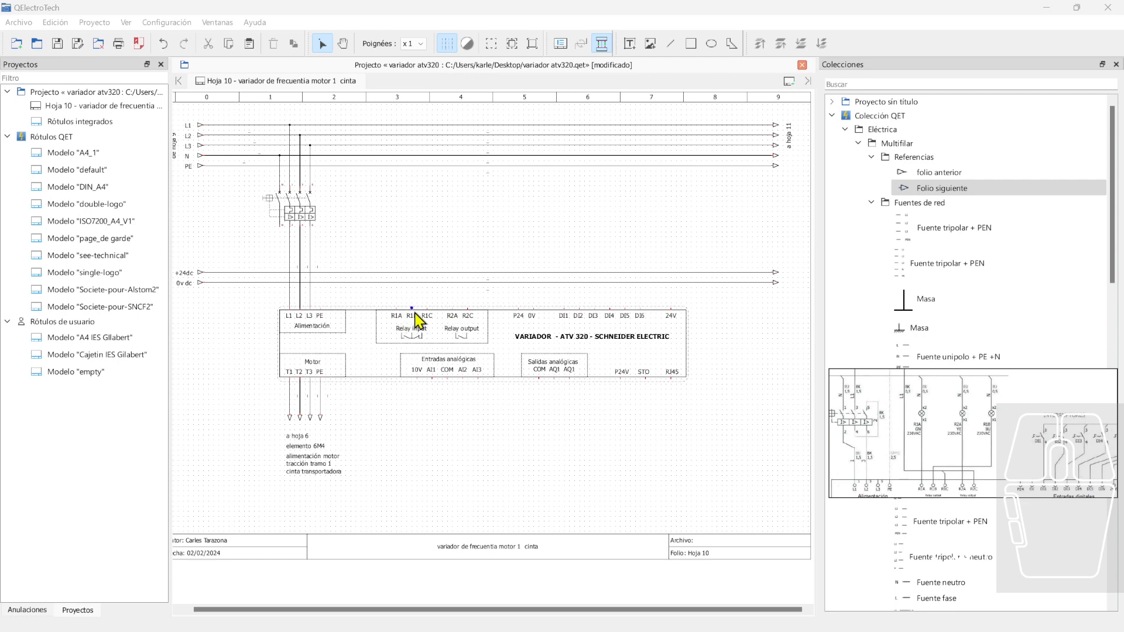
Connect relay terminal R1C to the +24dc line and move the drive with its motor arrows and labels further down the folio
{"action": "left_click_drag", "start_coordinate": [427, 310], "coordinate": [204, 274]}
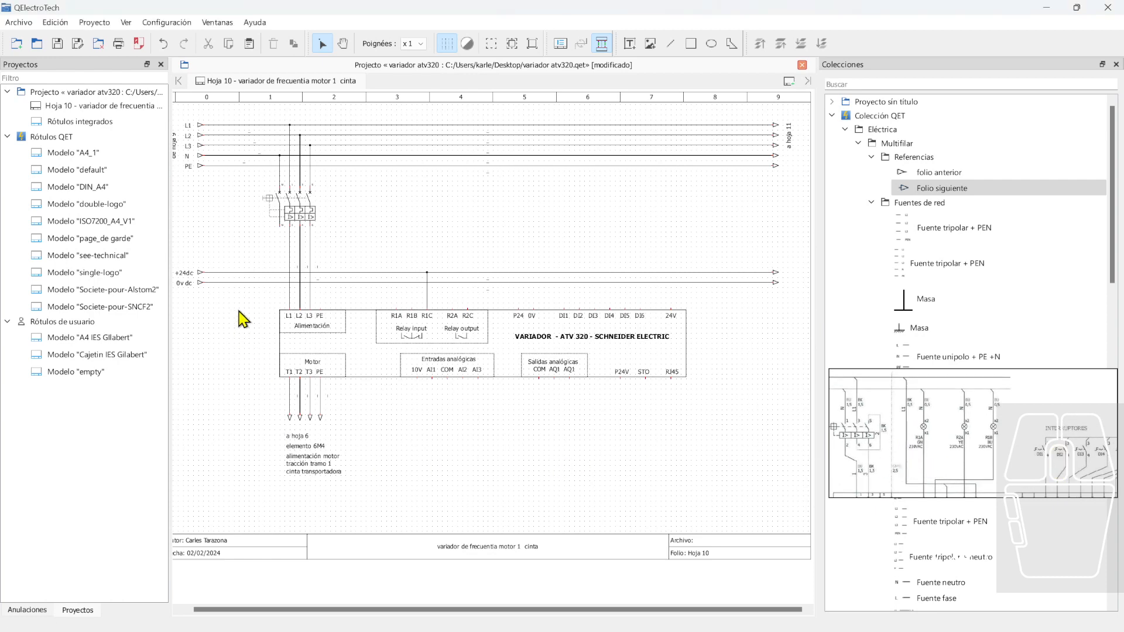
{"action": "left_click_drag", "start_coordinate": [244, 298], "coordinate": [731, 512]}
{"action": "key", "text": "Down"}
{"action": "key", "text": "Down"}
{"action": "key", "text": "Down"}
{"action": "key", "text": "Down"}
{"action": "key", "text": "Down"}
{"action": "key", "text": "Down"}
{"action": "key", "text": "Down"}
{"action": "key", "text": "Down"}
{"action": "key", "text": "Down"}
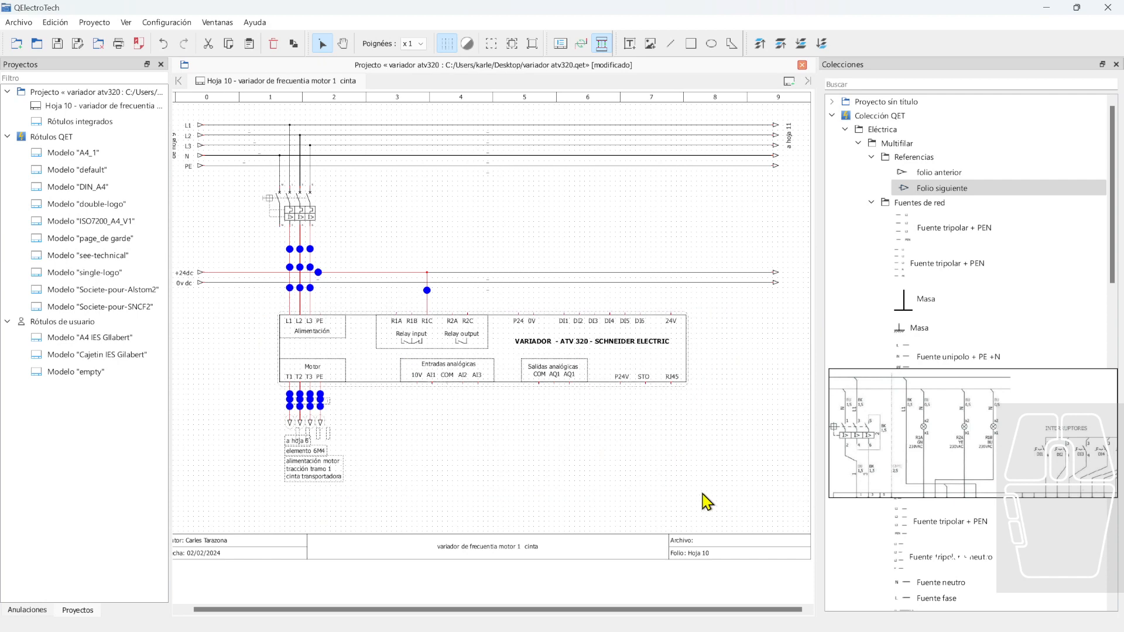
{"action": "left_click", "coordinate": [446, 510]}
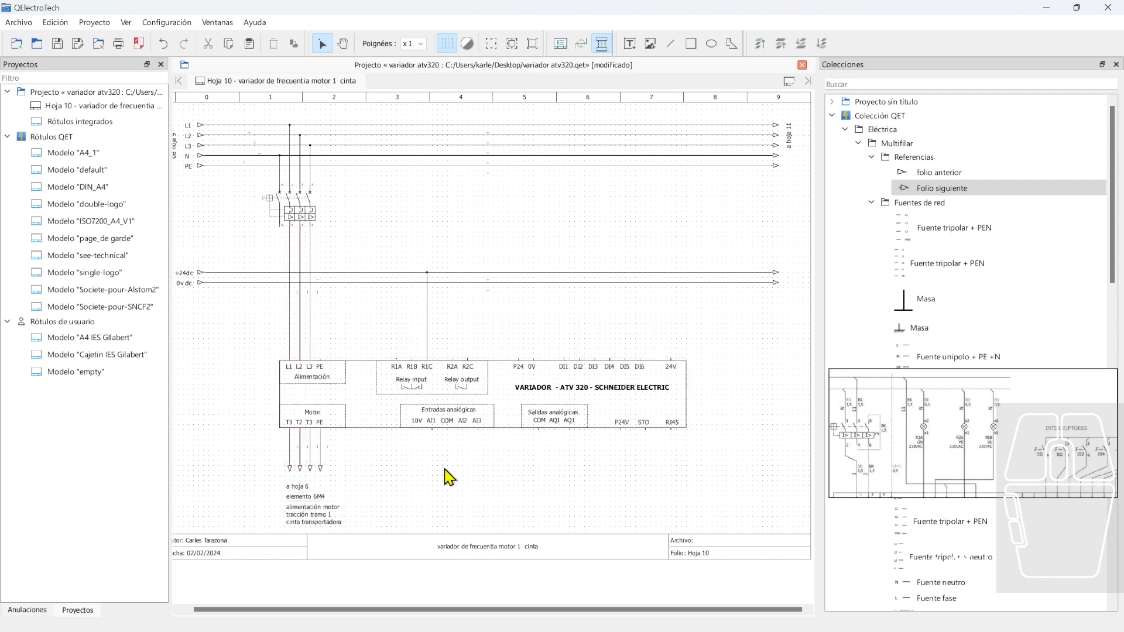
Move the motor output arrows and their text labels up closer to the drive, and nudge the drive with its outputs slightly down
{"action": "left_click_drag", "start_coordinate": [236, 345], "coordinate": [324, 407]}
{"action": "left_click_drag", "start_coordinate": [257, 467], "coordinate": [409, 492]}
{"action": "key", "text": "Up"}
{"action": "key", "text": "Up"}
{"action": "key", "text": "Up"}
{"action": "left_click", "coordinate": [407, 497]}
{"action": "left_click_drag", "start_coordinate": [253, 477], "coordinate": [381, 528]}
{"action": "key", "text": "Up"}
{"action": "key", "text": "Up"}
{"action": "key", "text": "Up"}
{"action": "left_click_drag", "start_coordinate": [242, 355], "coordinate": [747, 529]}
{"action": "key", "text": "Down"}
{"action": "left_click", "coordinate": [331, 302]}
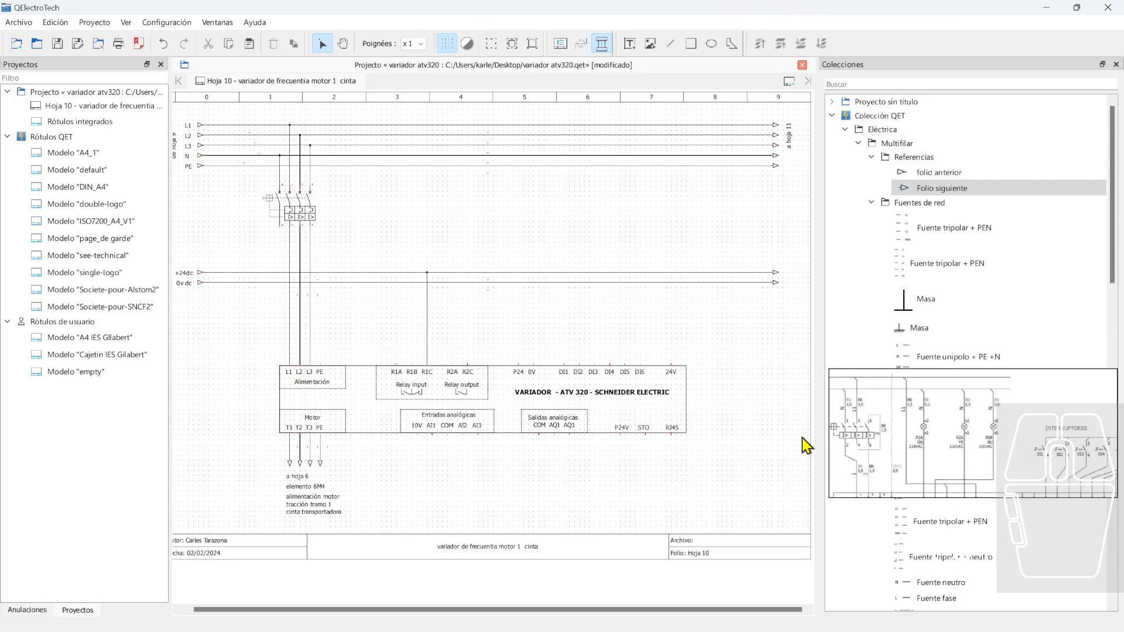
Search the element collection for "piloto" and "luz", and open the Dispositivos de señalamiento óptico group to find the lamp symbols
{"action": "left_click", "coordinate": [921, 87]}
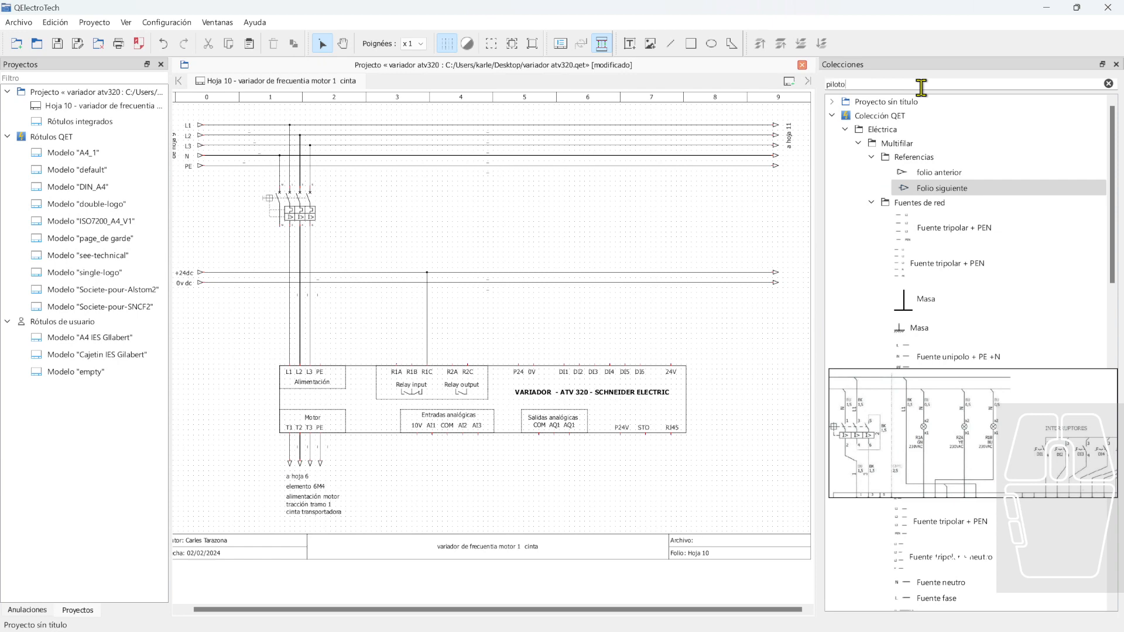
{"action": "type", "text": "piloto"}
{"action": "key", "text": "ctrl+a"}
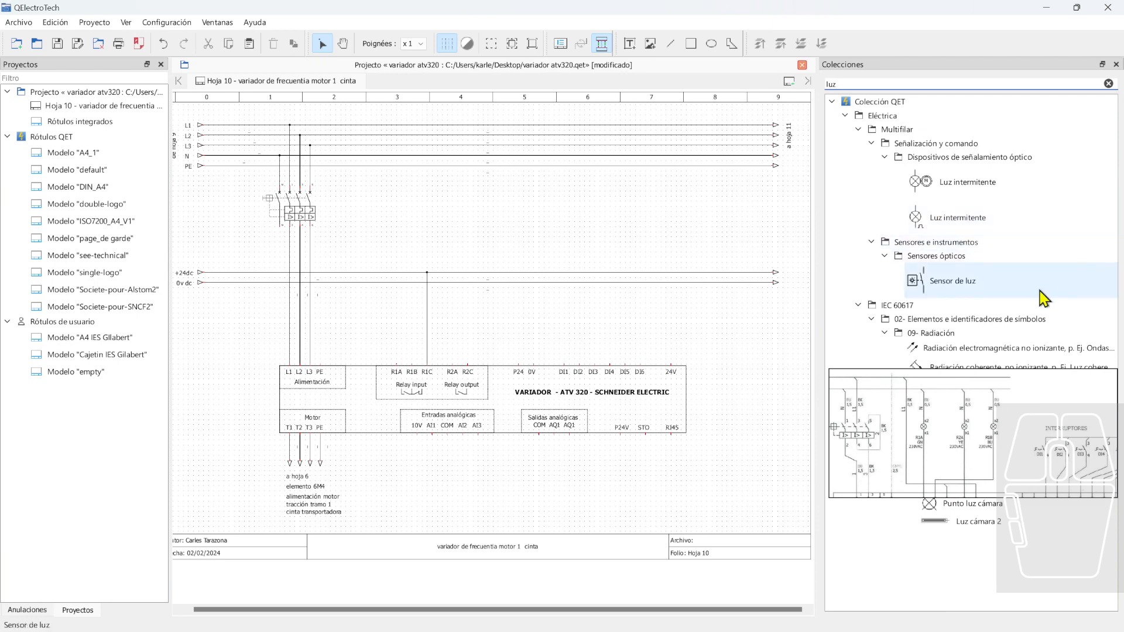
{"action": "left_click", "coordinate": [985, 157]}
{"action": "left_click", "coordinate": [1108, 83]}
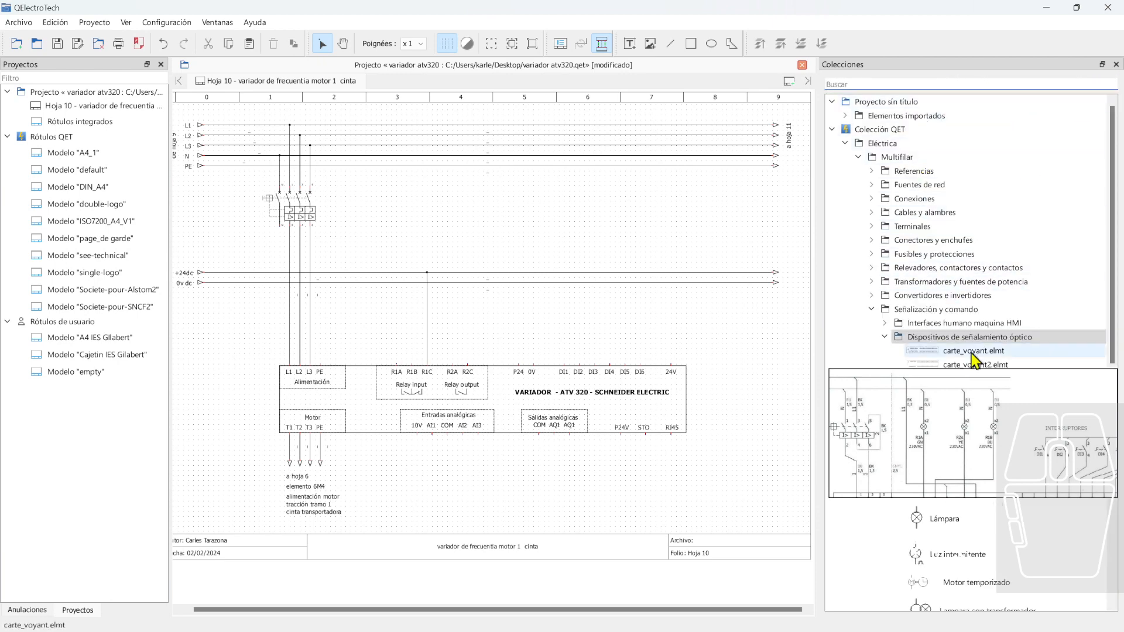
{"action": "scroll", "coordinate": [976, 310], "scroll_direction": "down", "scroll_amount": 5}
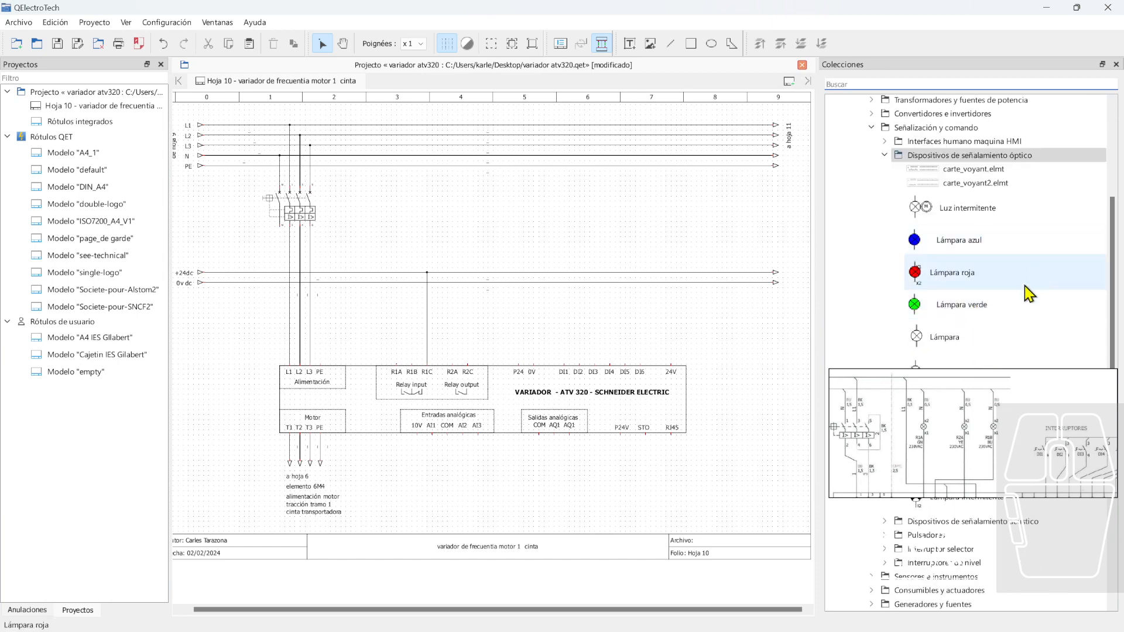
Place a Lámpara above relay terminal R1A, connect its free end to the 0v dc line and centre it in the gap
{"action": "left_click_drag", "start_coordinate": [1028, 335], "coordinate": [397, 322]}
{"action": "right_click", "coordinate": [547, 311]}
{"action": "left_click", "coordinate": [527, 322]}
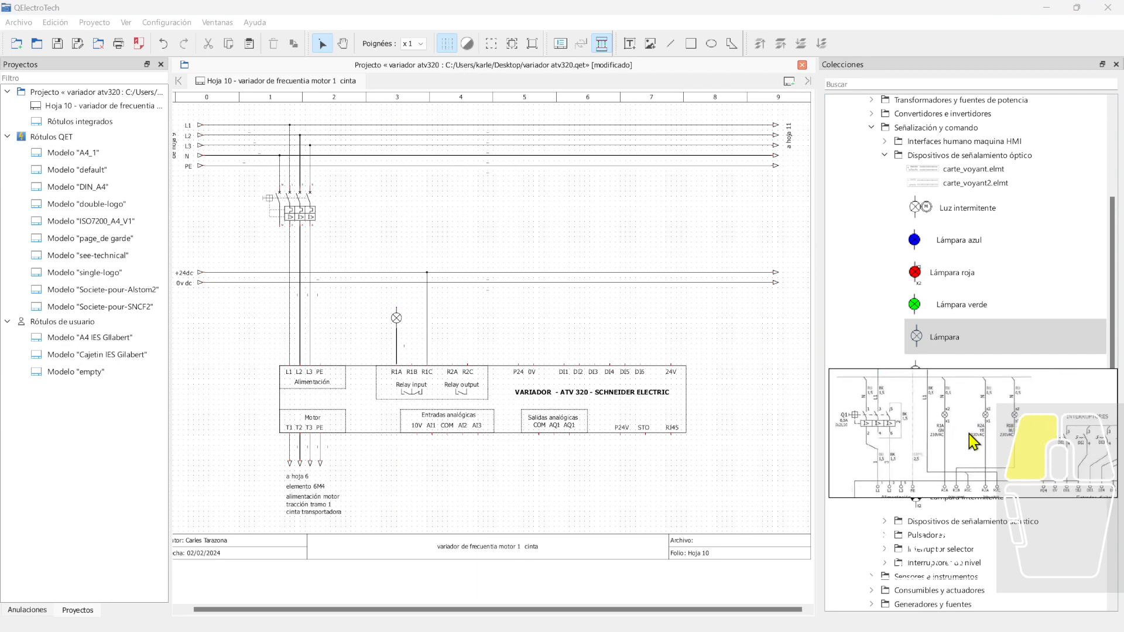
{"action": "left_click_drag", "start_coordinate": [396, 307], "coordinate": [200, 283]}
{"action": "left_click_drag", "start_coordinate": [394, 321], "coordinate": [394, 332]}
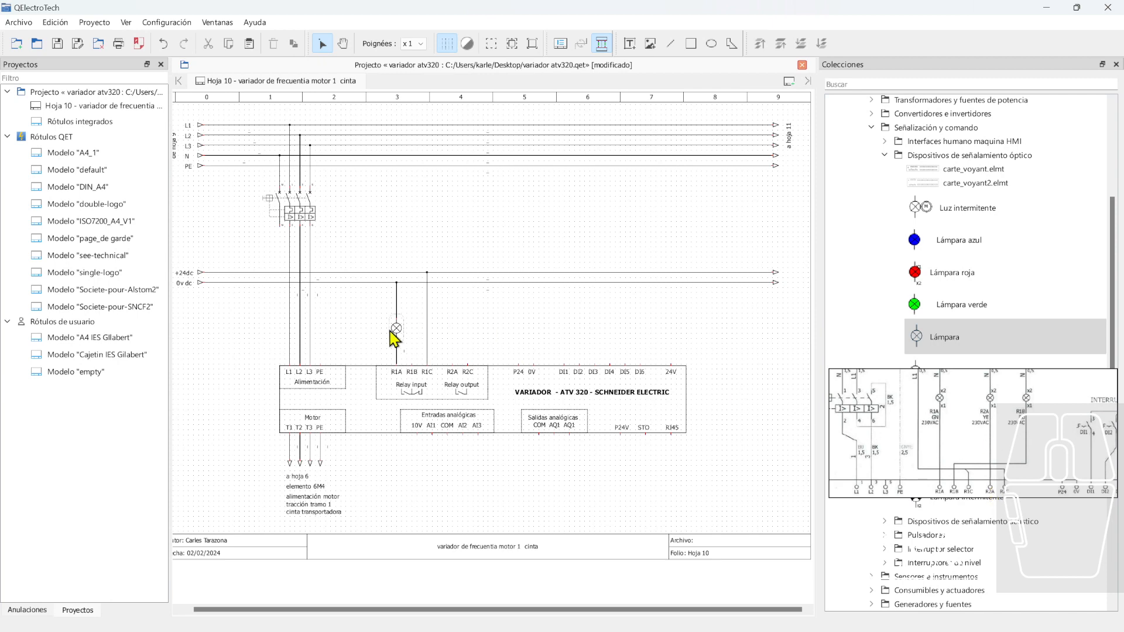
Place two copies of the R1A lamp at the same height, one above R2A and one beyond R2C
{"action": "key", "text": "ctrl+v"}
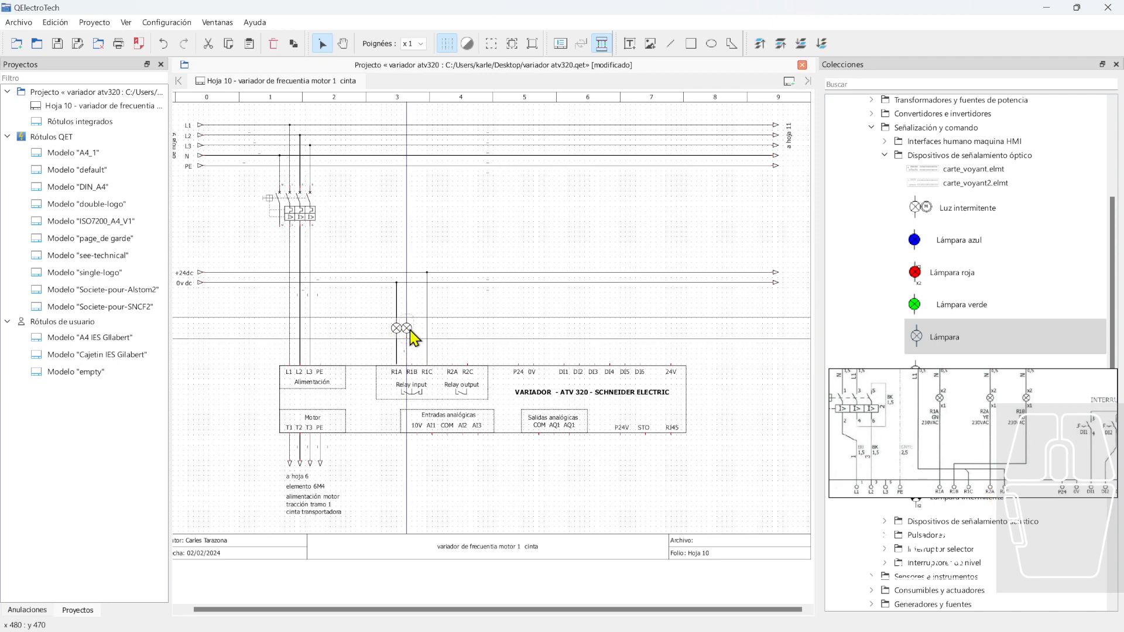
{"action": "left_click_drag", "start_coordinate": [453, 332], "coordinate": [453, 332]}
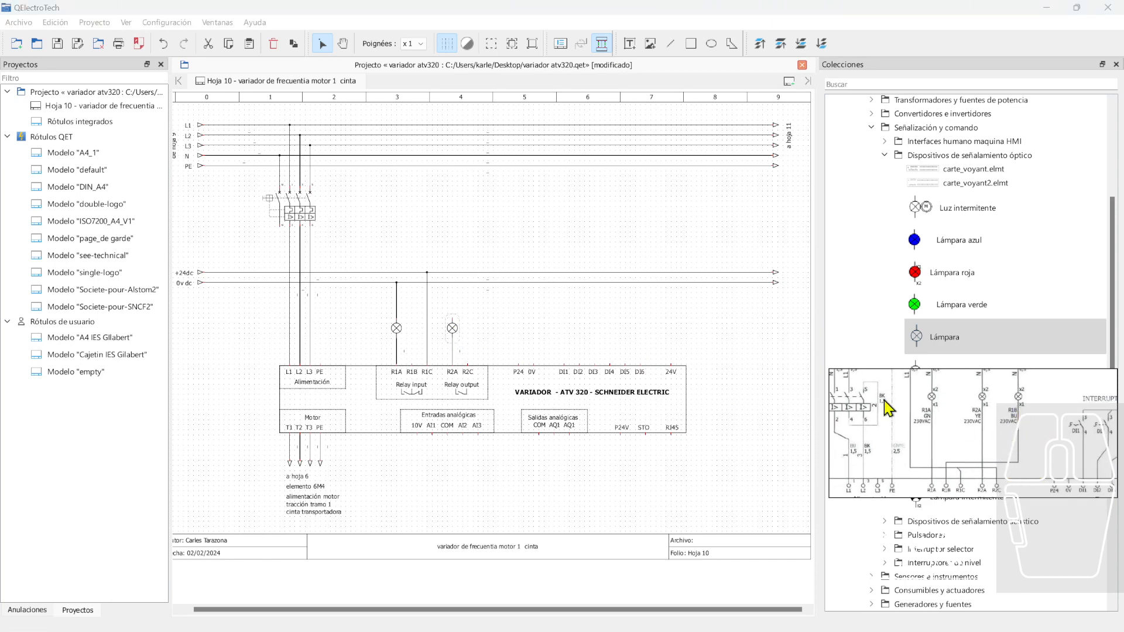
{"action": "key", "text": "ctrl+v"}
{"action": "left_click", "coordinate": [490, 332]}
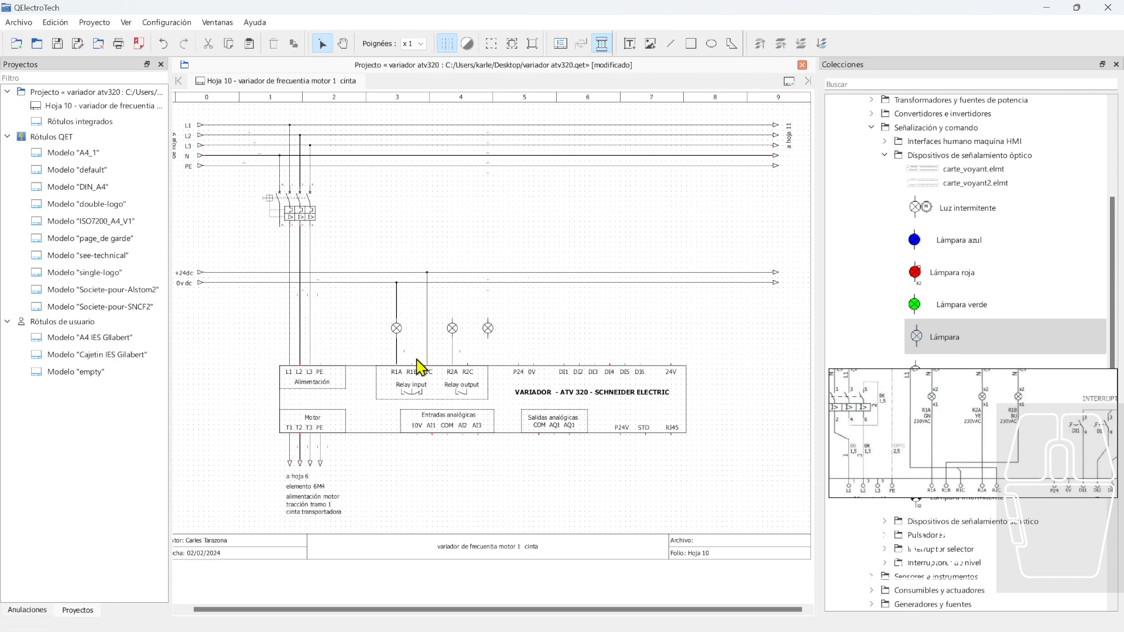
Wire relay terminal R1B to the third lamp and connect the second and third lamps to the 0v dc line
{"action": "left_click_drag", "start_coordinate": [413, 365], "coordinate": [488, 338]}
{"action": "left_click", "coordinate": [987, 455]}
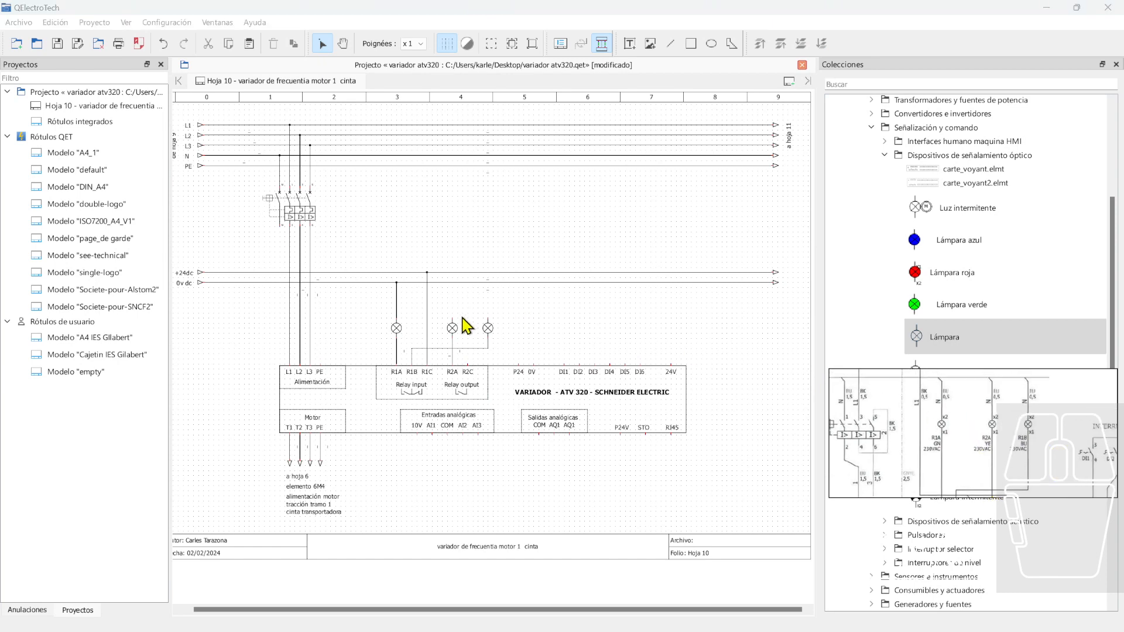
{"action": "left_click_drag", "start_coordinate": [452, 319], "coordinate": [203, 283]}
{"action": "left_click_drag", "start_coordinate": [488, 318], "coordinate": [204, 283]}
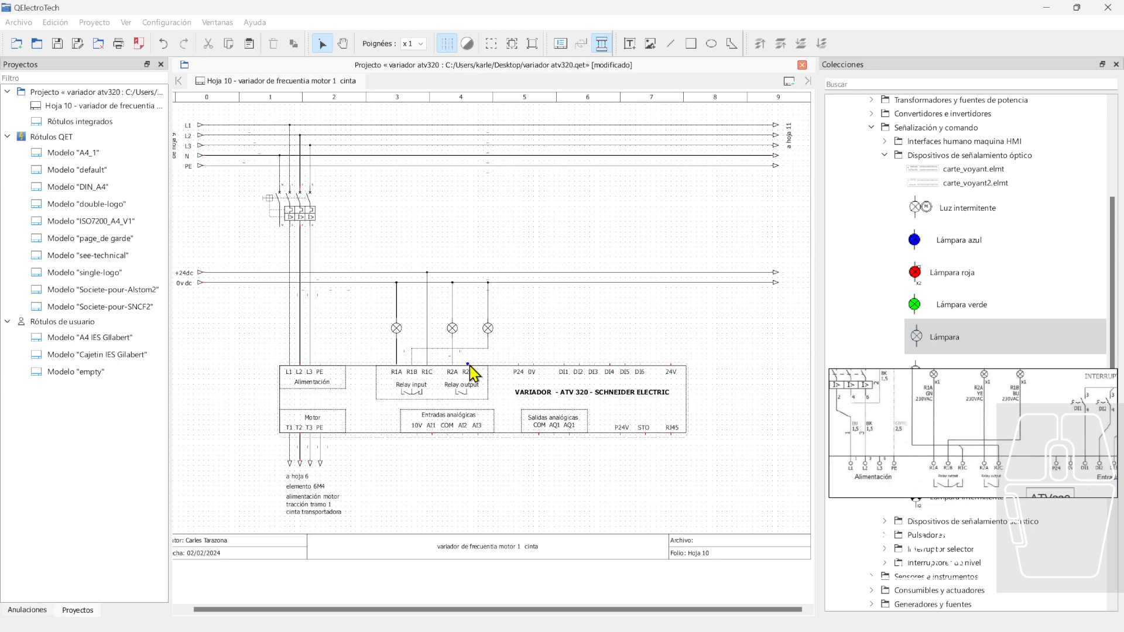
Connect relay terminal R2C to the +24dc line
{"action": "left_click_drag", "start_coordinate": [467, 364], "coordinate": [208, 275]}
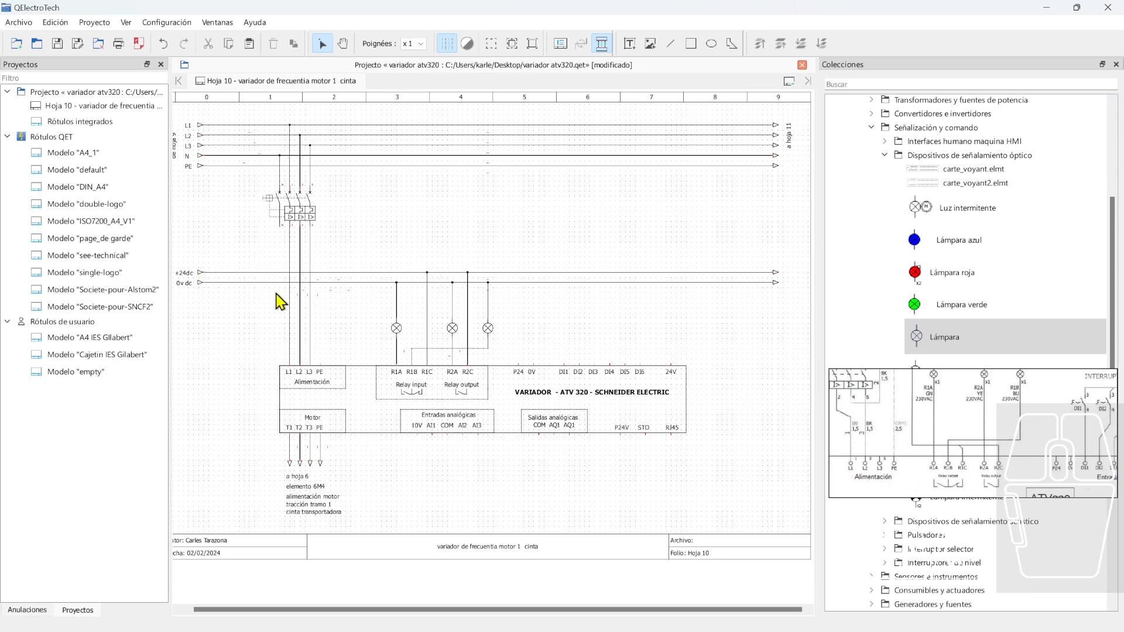
{"action": "left_click", "coordinate": [467, 333]}
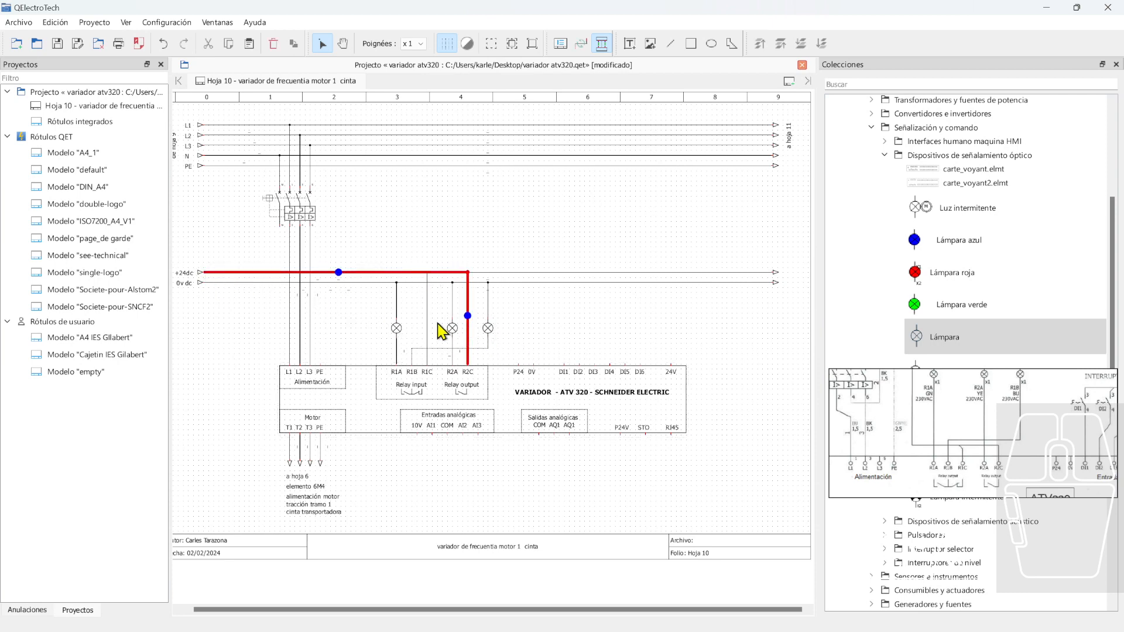
{"action": "left_click_drag", "start_coordinate": [338, 273], "coordinate": [340, 273]}
{"action": "left_click", "coordinate": [572, 351]}
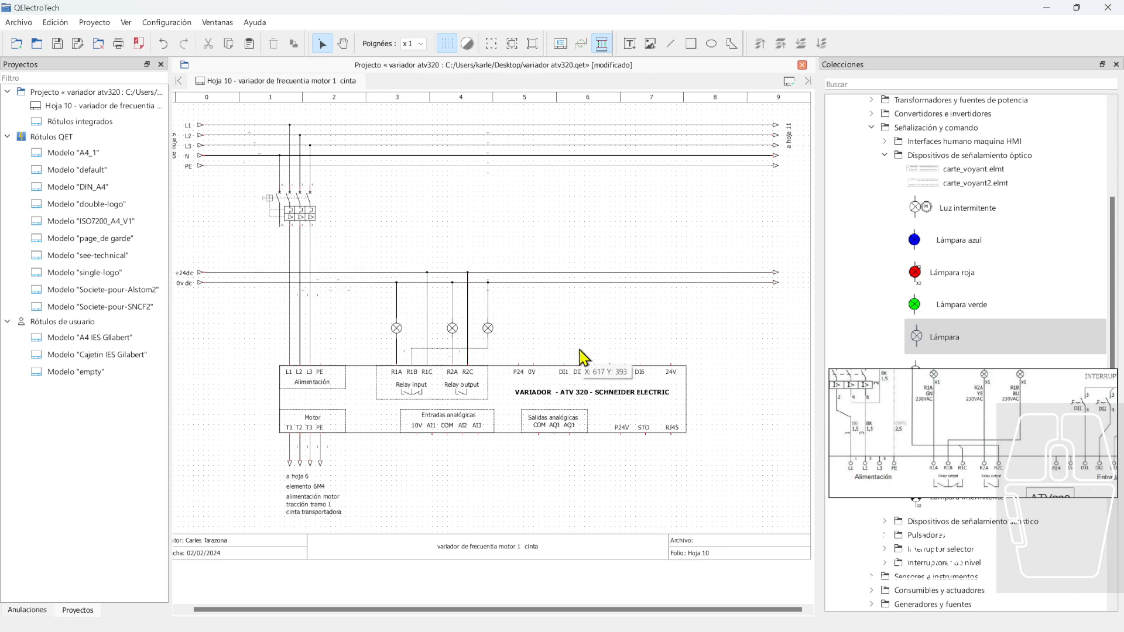
Check the digital input switches in the reference schematic and find the Contactos auxiliares group under Contactos con referencia cruzada
{"action": "scroll", "coordinate": [584, 357], "scroll_direction": "down", "scroll_amount": 1, "text": "ctrl"}
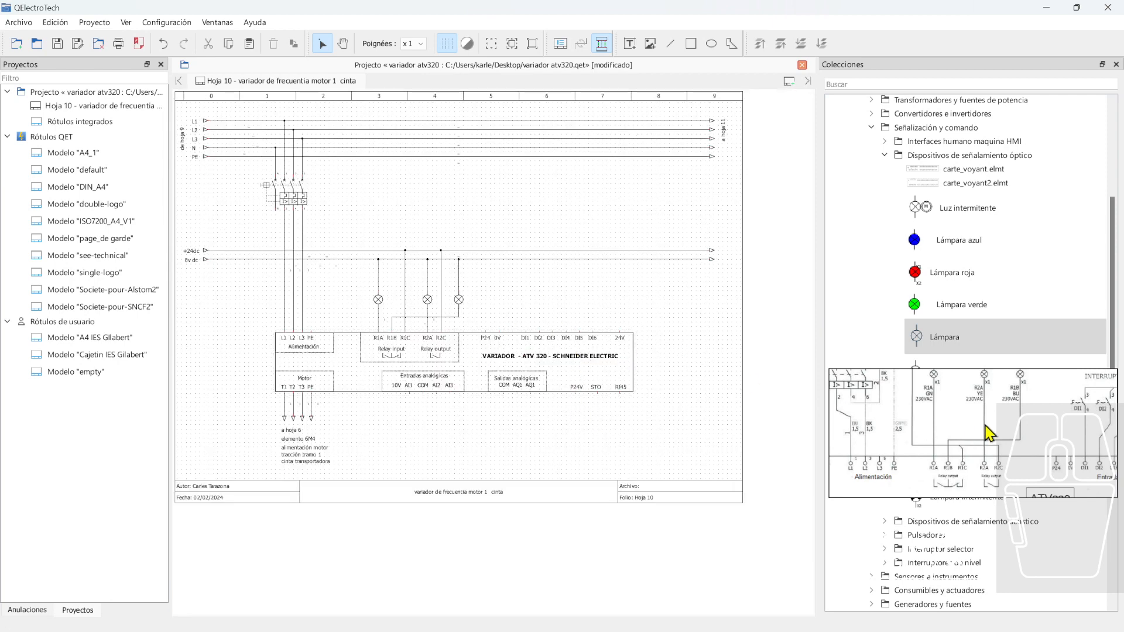
{"action": "left_click_drag", "start_coordinate": [1046, 426], "coordinate": [899, 432]}
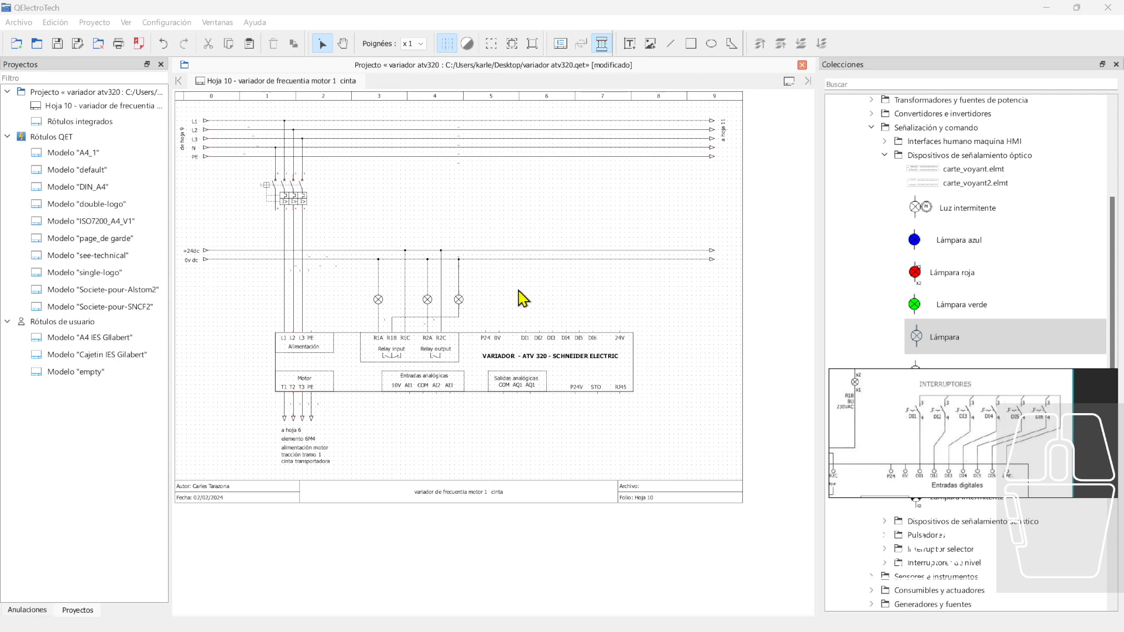
{"action": "scroll", "coordinate": [523, 299], "scroll_direction": "up", "scroll_amount": 1, "text": "ctrl"}
{"action": "scroll", "coordinate": [528, 300], "scroll_direction": "down", "scroll_amount": 1, "text": "ctrl"}
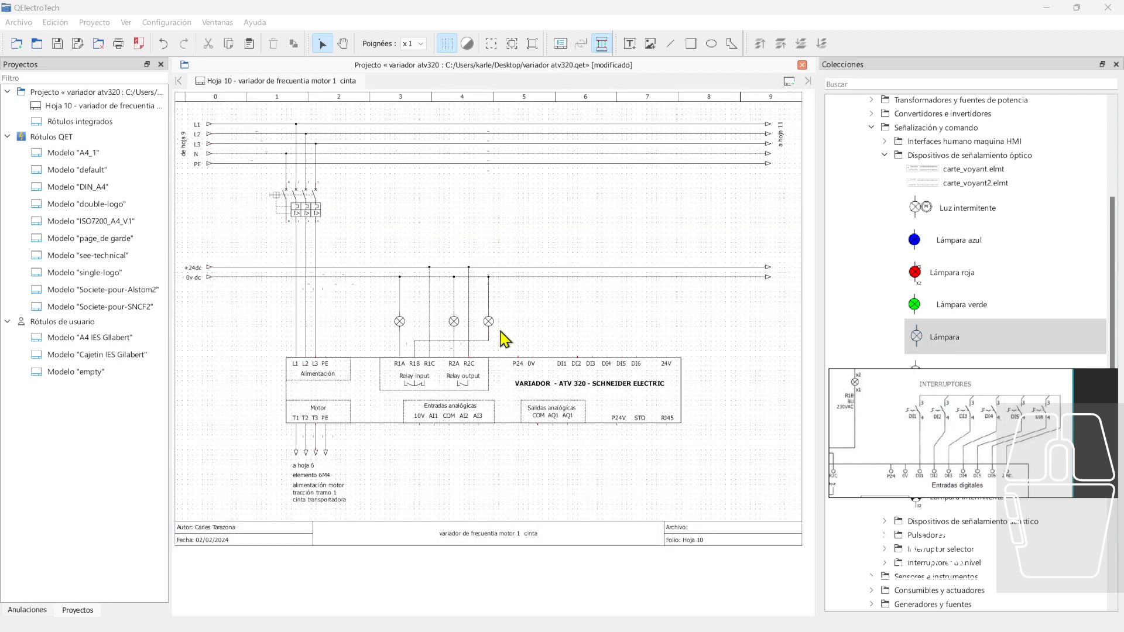
{"action": "scroll", "coordinate": [548, 324], "scroll_direction": "up", "scroll_amount": 1, "text": "ctrl"}
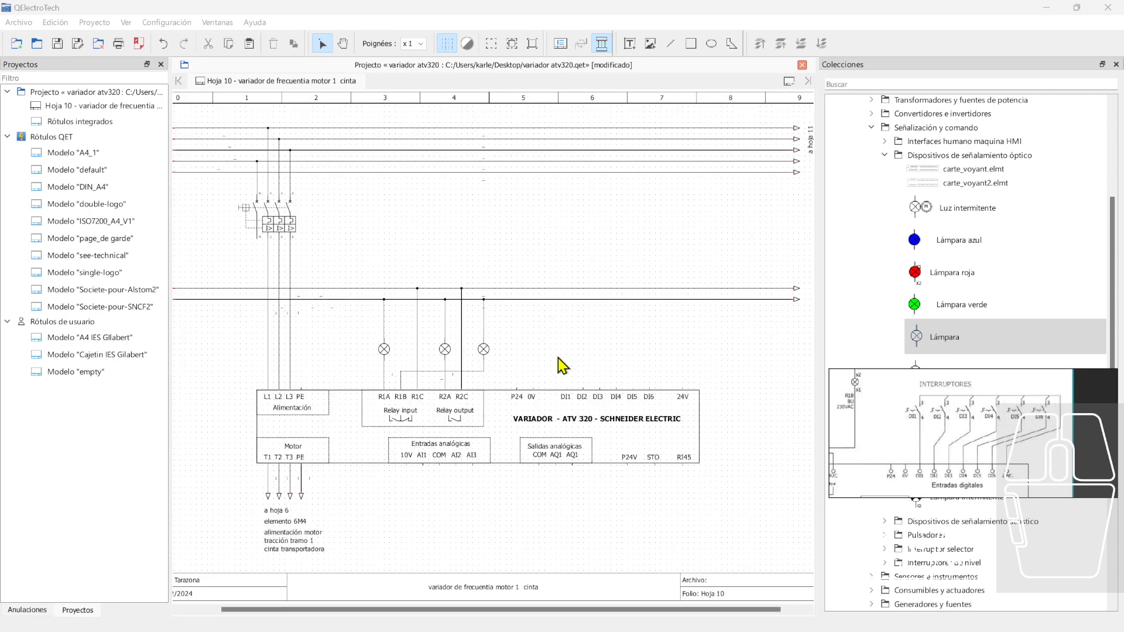
{"action": "left_click_drag", "start_coordinate": [1115, 243], "coordinate": [1096, 100]}
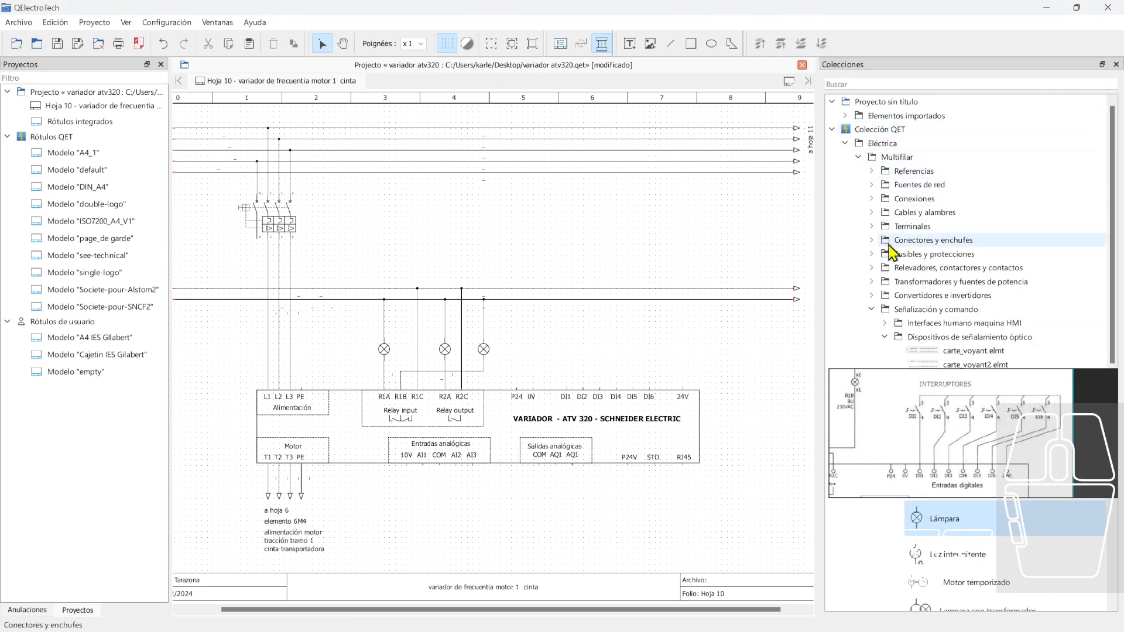
{"action": "left_click", "coordinate": [874, 199]}
{"action": "left_click", "coordinate": [873, 198]}
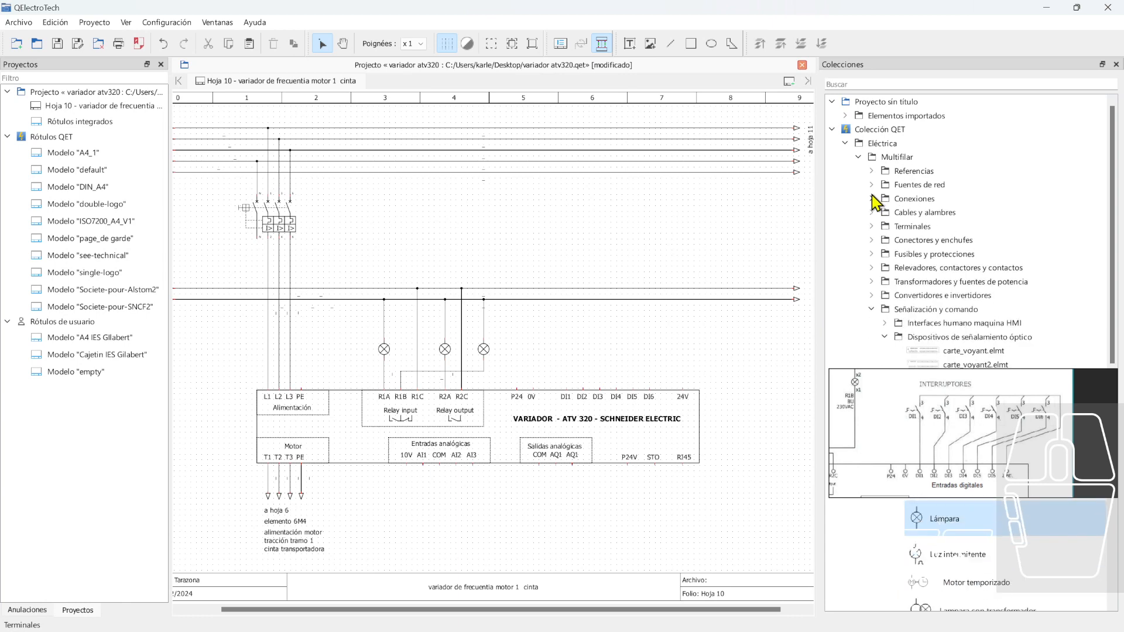
{"action": "left_click", "coordinate": [872, 240]}
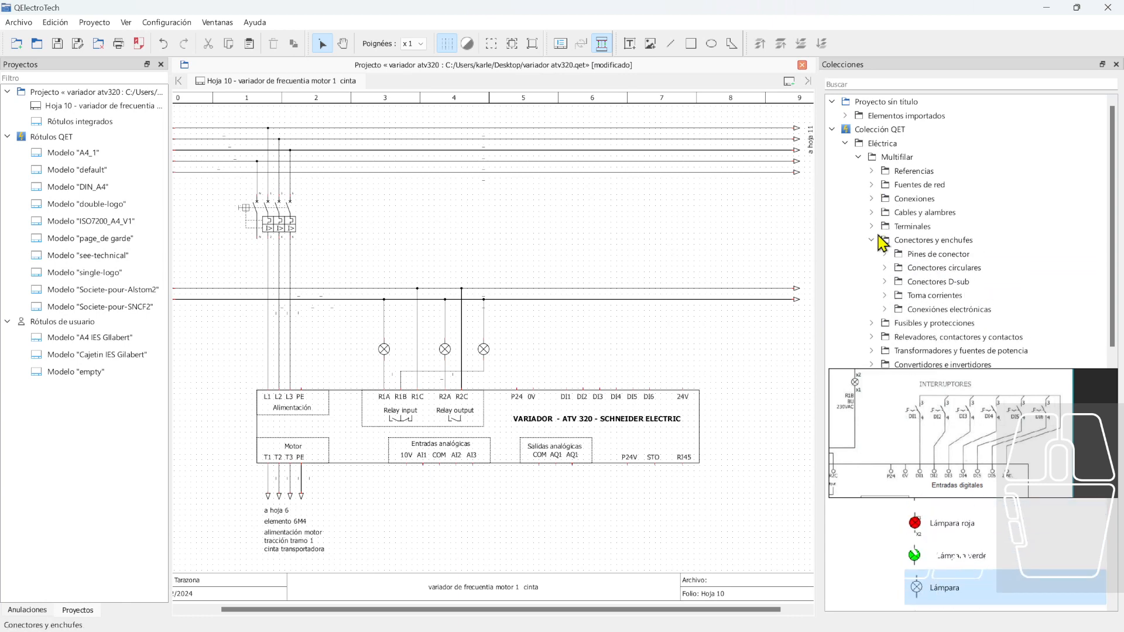
{"action": "scroll", "coordinate": [883, 264], "scroll_direction": "down", "scroll_amount": 2}
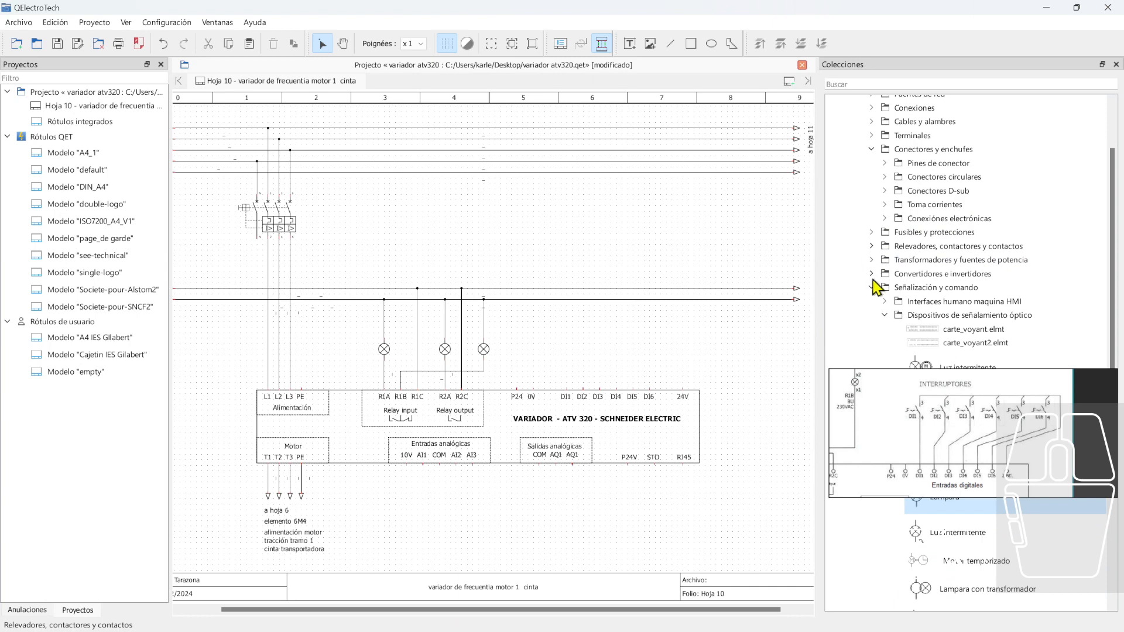
{"action": "left_click", "coordinate": [870, 287]}
{"action": "left_click", "coordinate": [870, 246]}
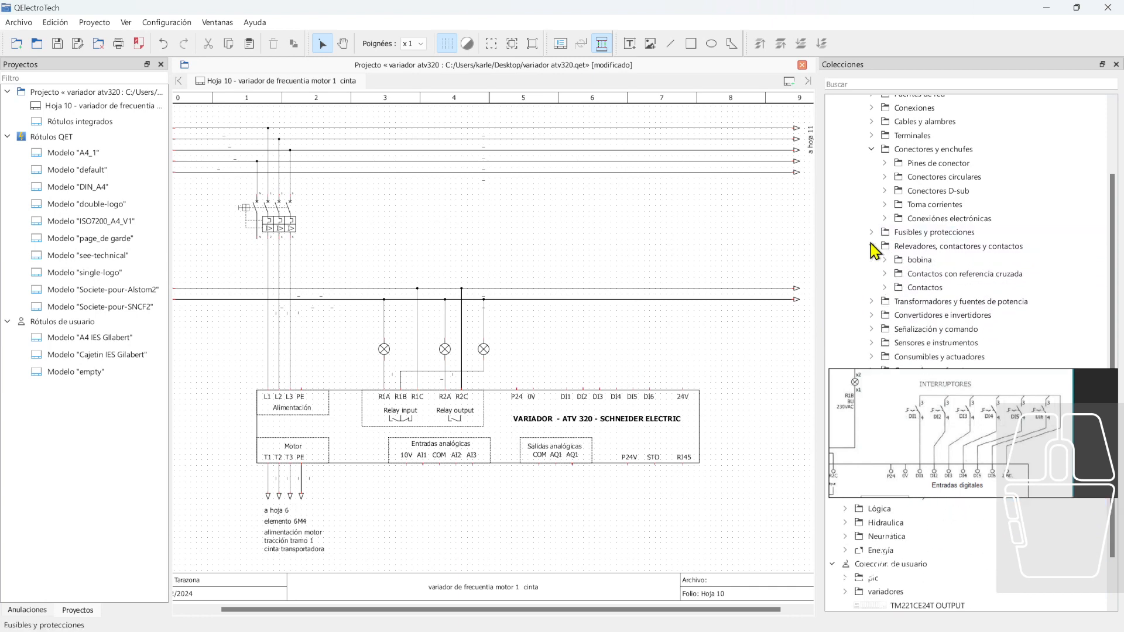
{"action": "left_click", "coordinate": [883, 273]}
{"action": "double_click", "coordinate": [929, 288]}
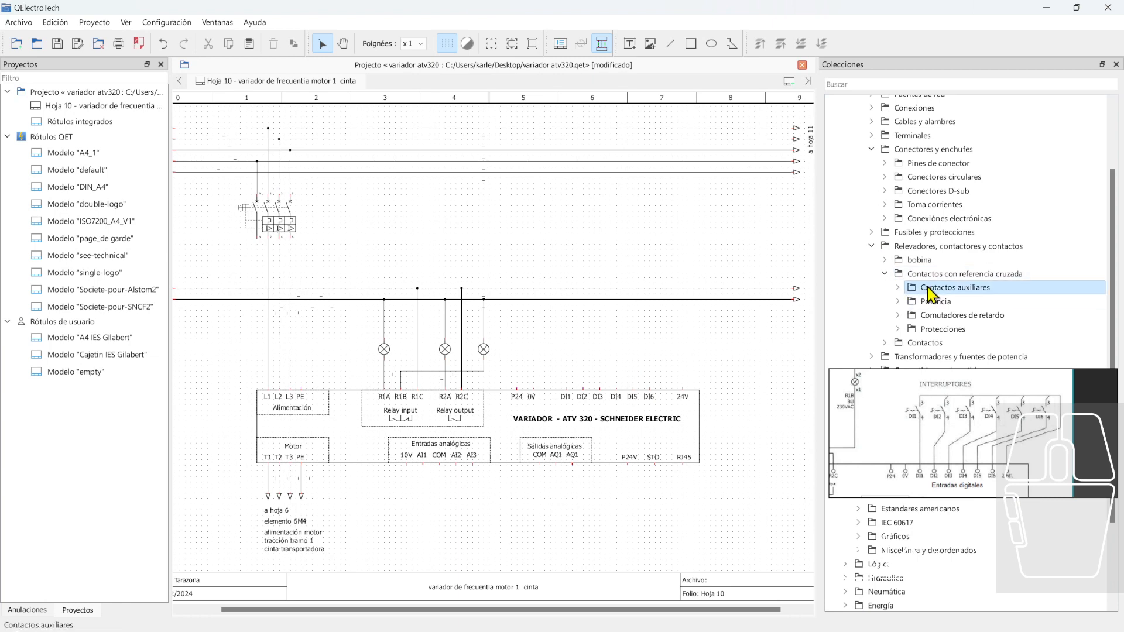
Place a Contactor simple contact above digital input DI1 and connect its upper end to the +24dc line
{"action": "left_click_drag", "start_coordinate": [967, 286], "coordinate": [567, 354]}
{"action": "right_click", "coordinate": [567, 354]}
{"action": "key", "text": "Escape"}
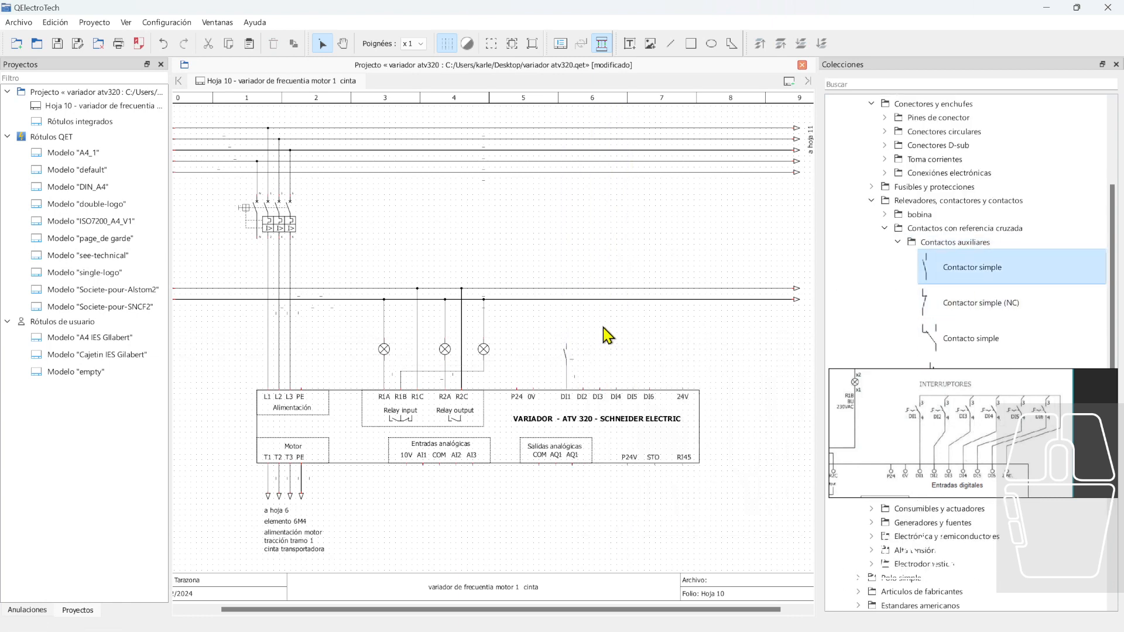
{"action": "scroll", "coordinate": [666, 336], "scroll_direction": "left", "scroll_amount": 2}
{"action": "left_click_drag", "start_coordinate": [527, 317], "coordinate": [219, 289]}
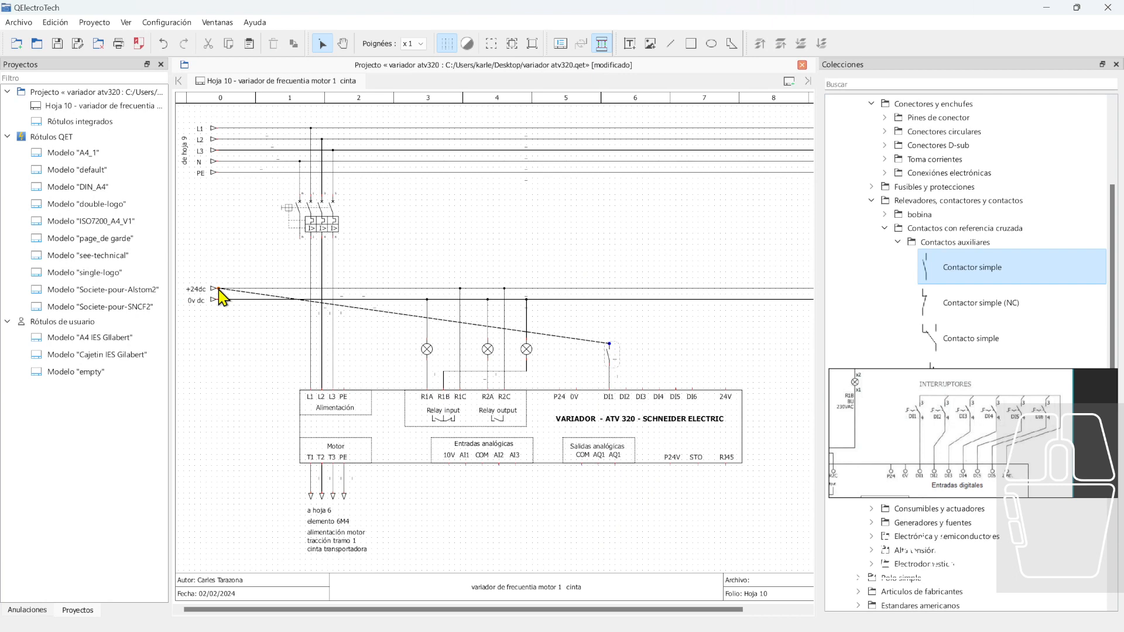
{"action": "left_click_drag", "start_coordinate": [219, 289], "coordinate": [219, 289]}
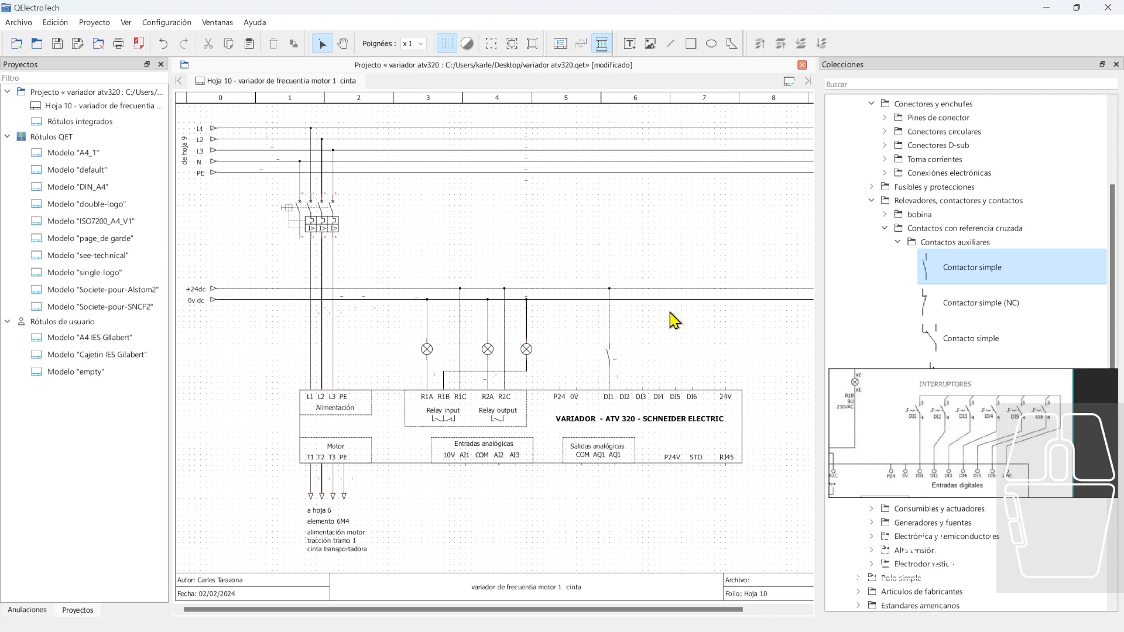
{"action": "left_click_drag", "start_coordinate": [609, 364], "coordinate": [611, 389]}
{"action": "scroll", "coordinate": [606, 360], "scroll_direction": "up", "scroll_amount": 2}
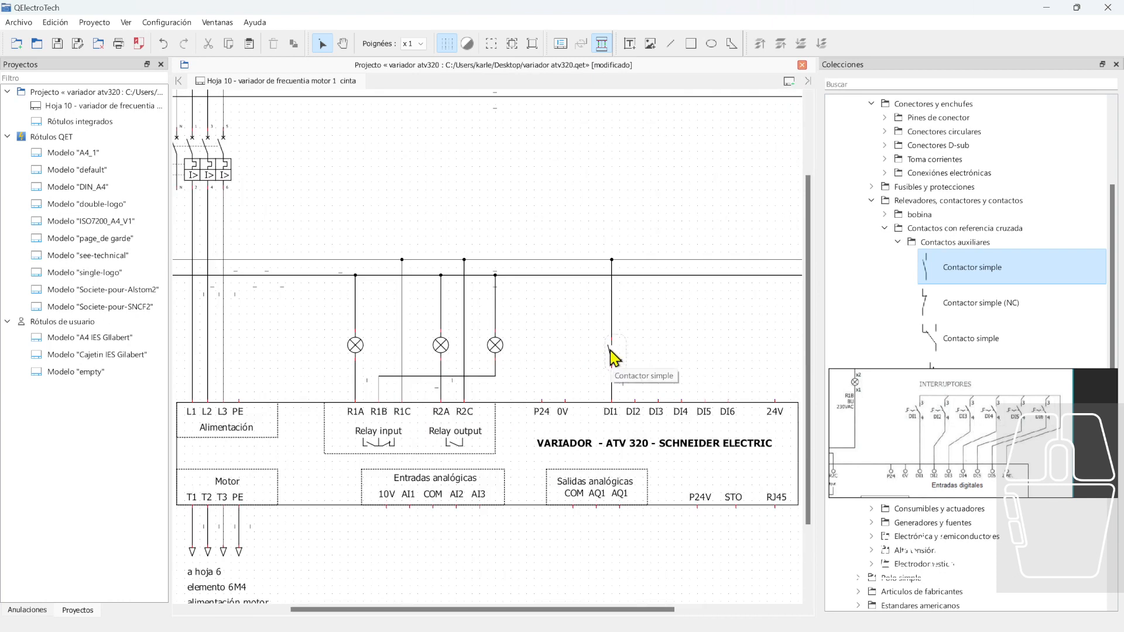
{"action": "scroll", "coordinate": [702, 319], "scroll_direction": "down", "scroll_amount": 1}
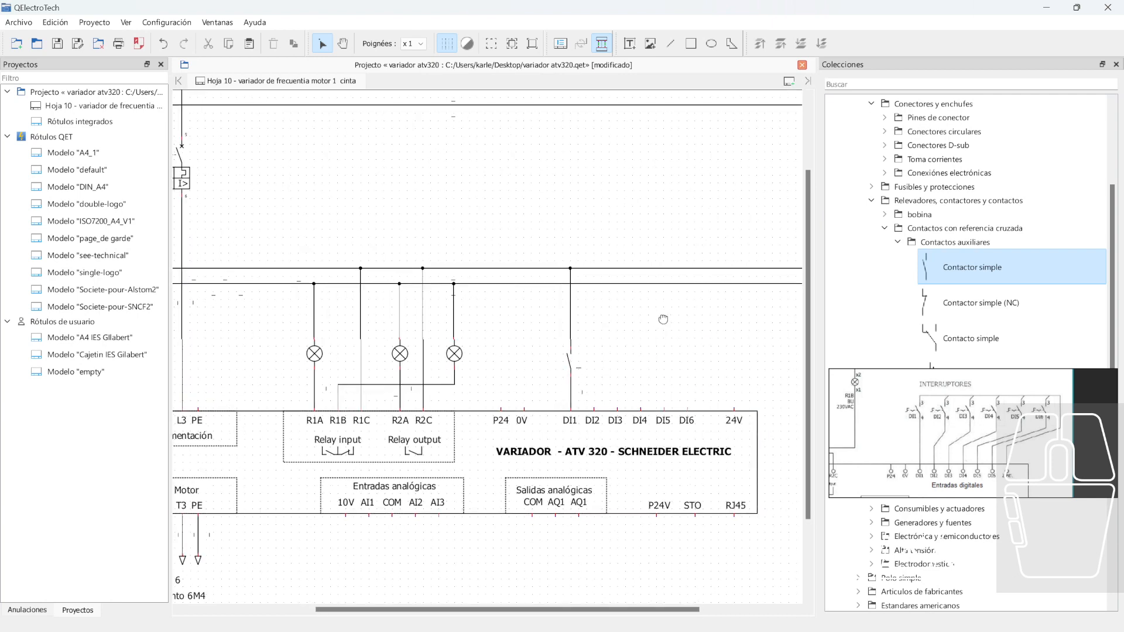
{"action": "left_click", "coordinate": [677, 358]}
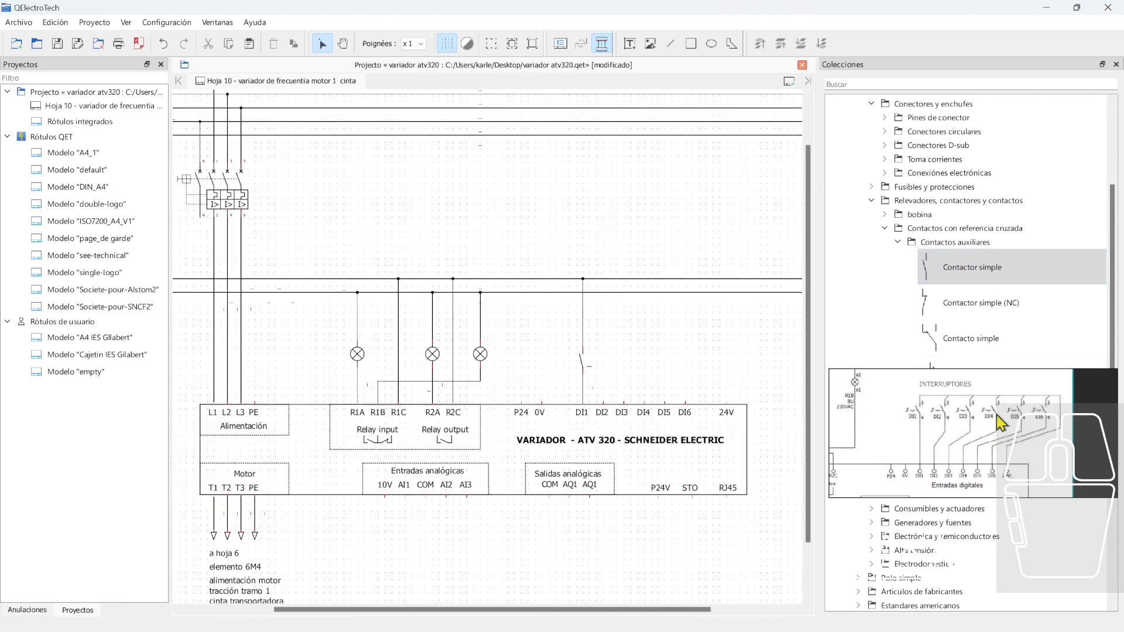
{"action": "scroll", "coordinate": [755, 379], "scroll_direction": "down", "scroll_amount": 3}
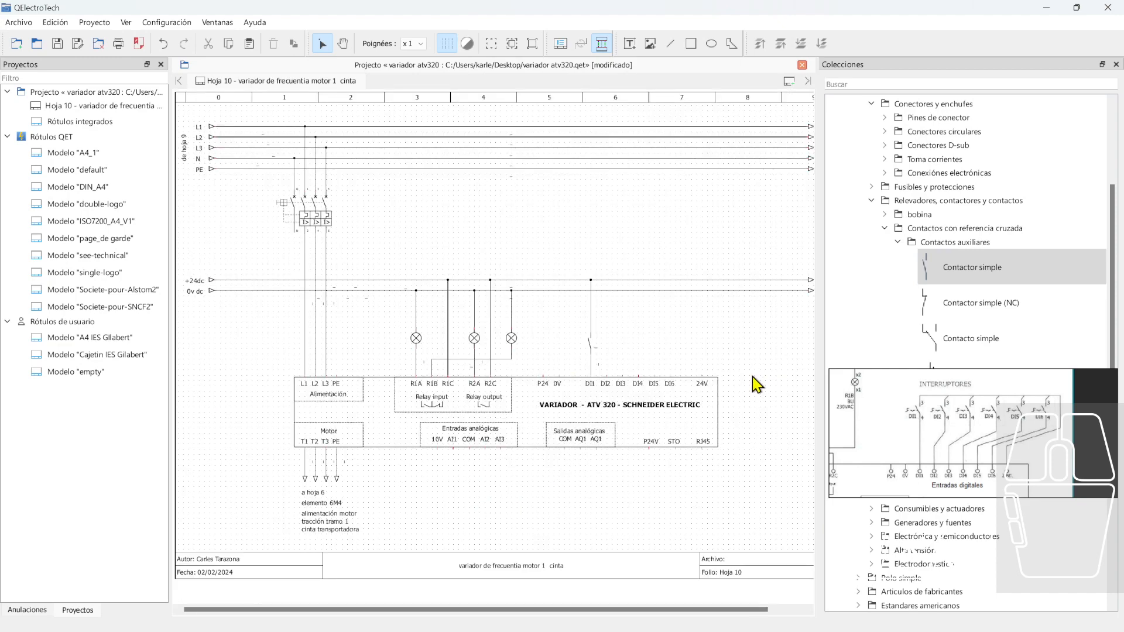
{"action": "scroll", "coordinate": [634, 355], "scroll_direction": "up", "scroll_amount": 1}
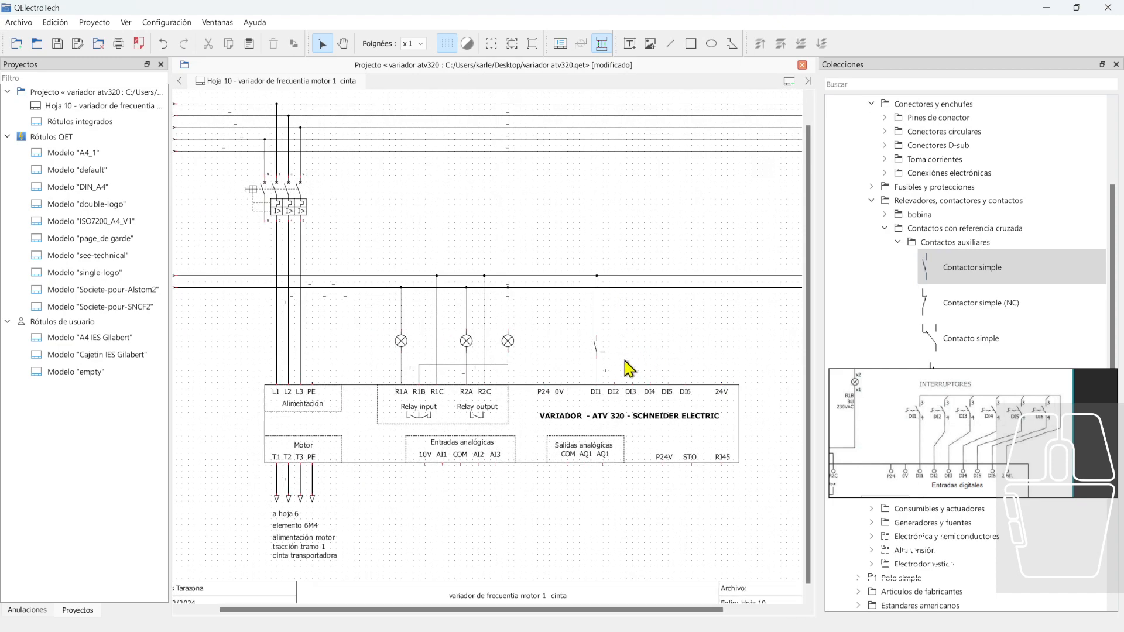
{"action": "left_click_drag", "start_coordinate": [624, 360], "coordinate": [602, 328]}
{"action": "key", "text": "space"}
{"action": "key", "text": "ctrl+z"}
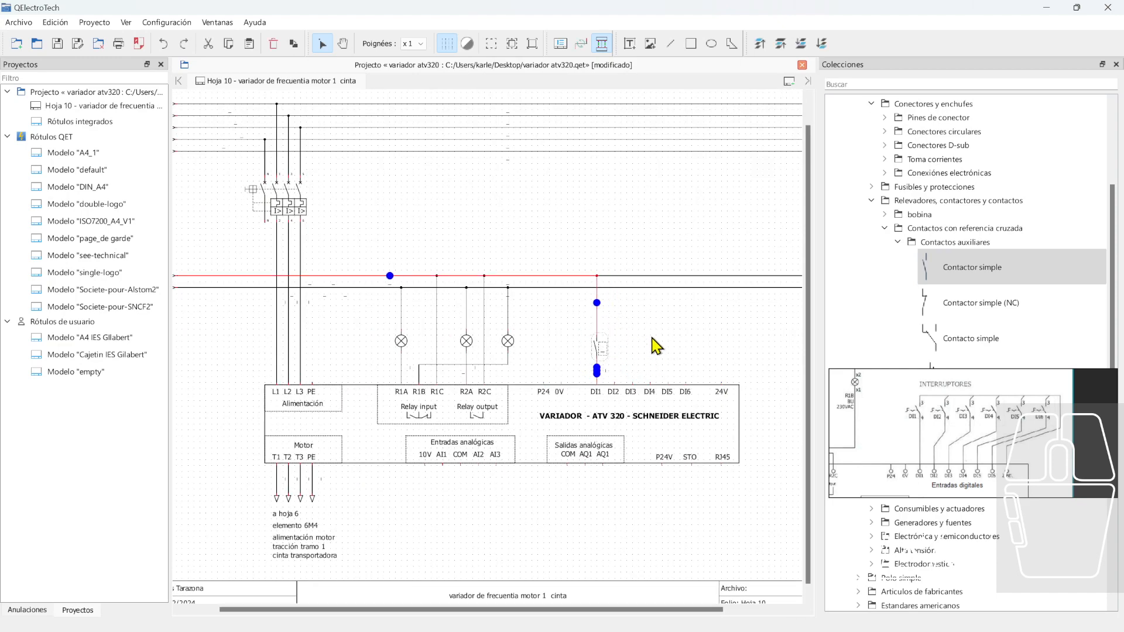
{"action": "key", "text": "ctrl+z"}
Copy the contact above DI1 to the positions above digital inputs DI2, DI3 and DI4
{"action": "left_click_drag", "start_coordinate": [601, 351], "coordinate": [621, 354], "text": "ctrl"}
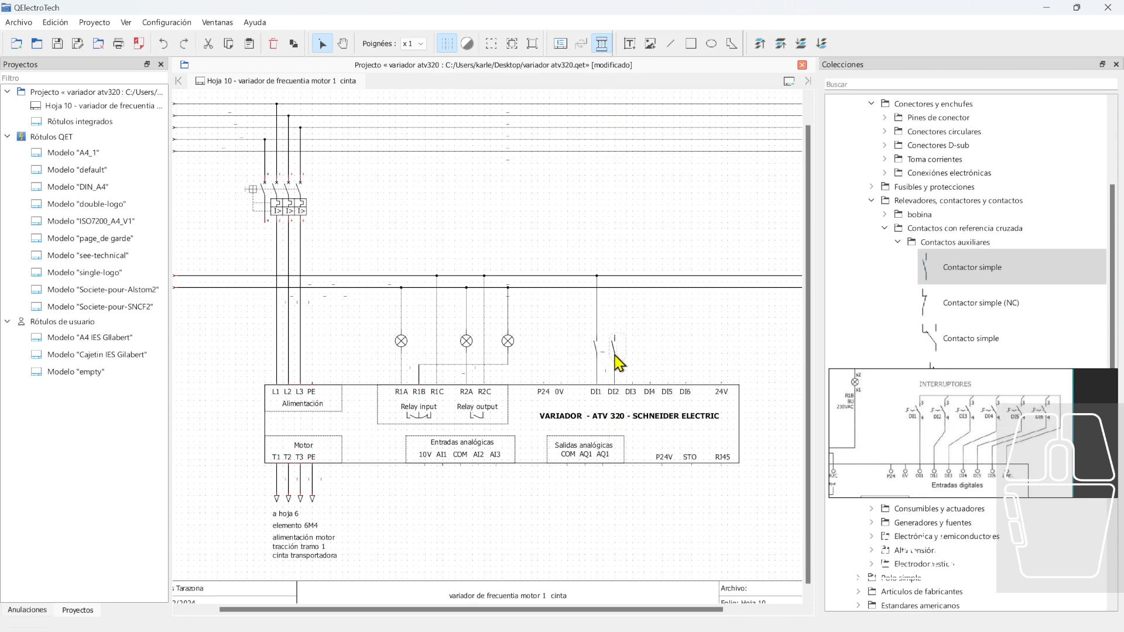
{"action": "left_click_drag", "start_coordinate": [604, 358], "coordinate": [648, 366], "text": "ctrl"}
{"action": "scroll", "coordinate": [671, 346], "scroll_direction": "up", "scroll_amount": 2, "text": "ctrl"}
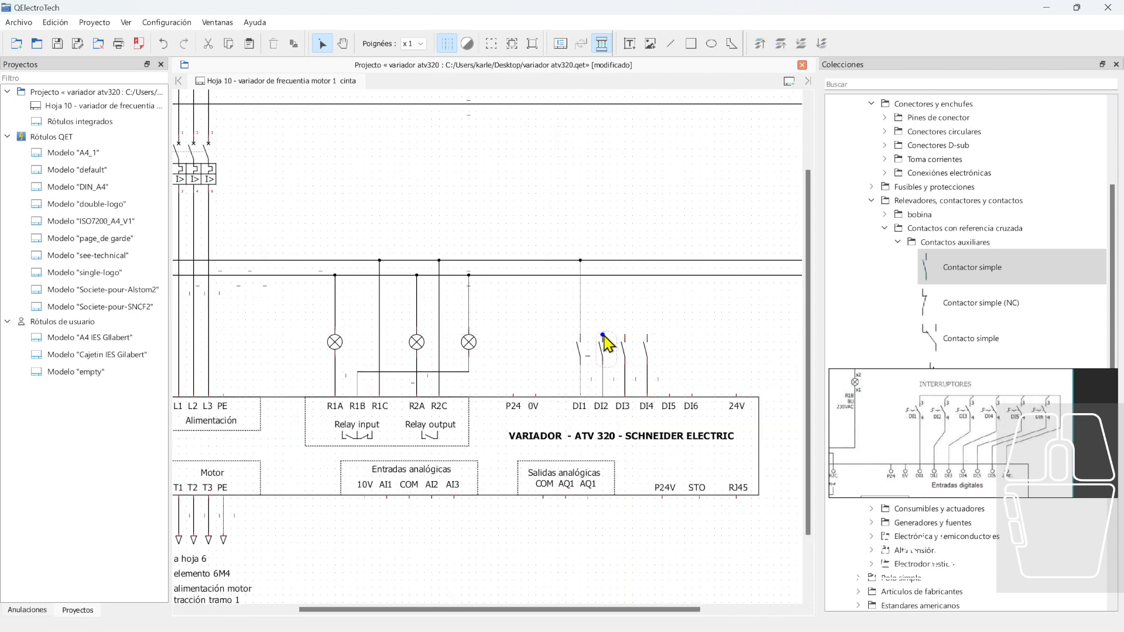
Connect the upper ends of the DI2, DI3 and DI4 contacts to the +24dc line
{"action": "scroll", "coordinate": [671, 348], "scroll_direction": "down", "scroll_amount": 3, "text": "ctrl"}
{"action": "left_click_drag", "start_coordinate": [588, 323], "coordinate": [780, 272]}
{"action": "left_click_drag", "start_coordinate": [604, 323], "coordinate": [781, 273]}
{"action": "scroll", "coordinate": [622, 341], "scroll_direction": "up", "scroll_amount": 4}
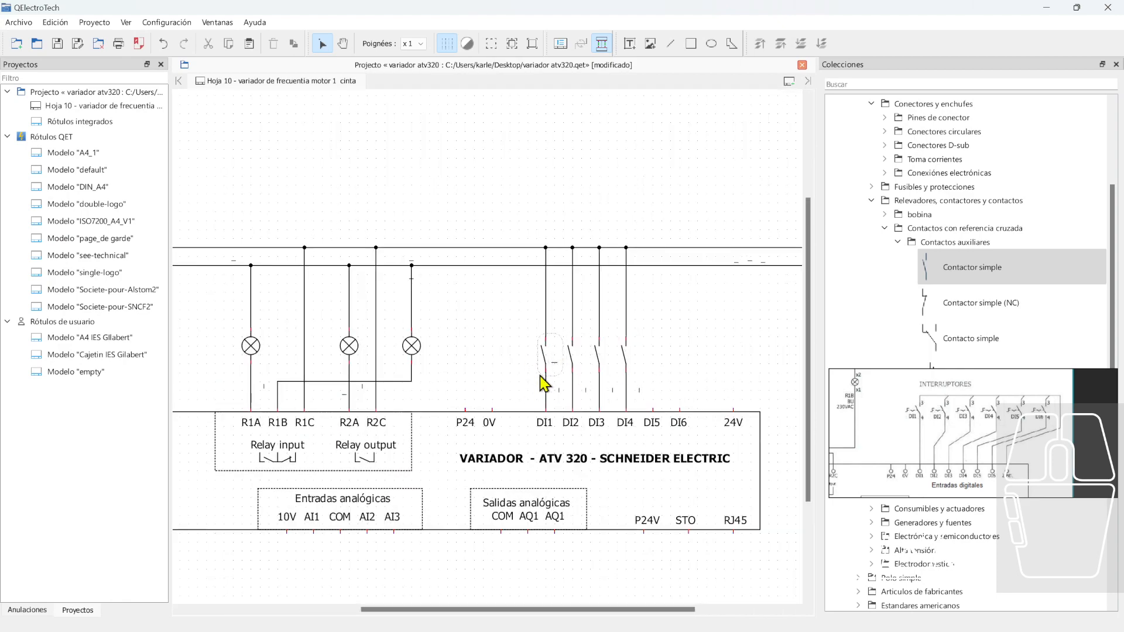
{"action": "scroll", "coordinate": [534, 389], "scroll_direction": "down", "scroll_amount": 2}
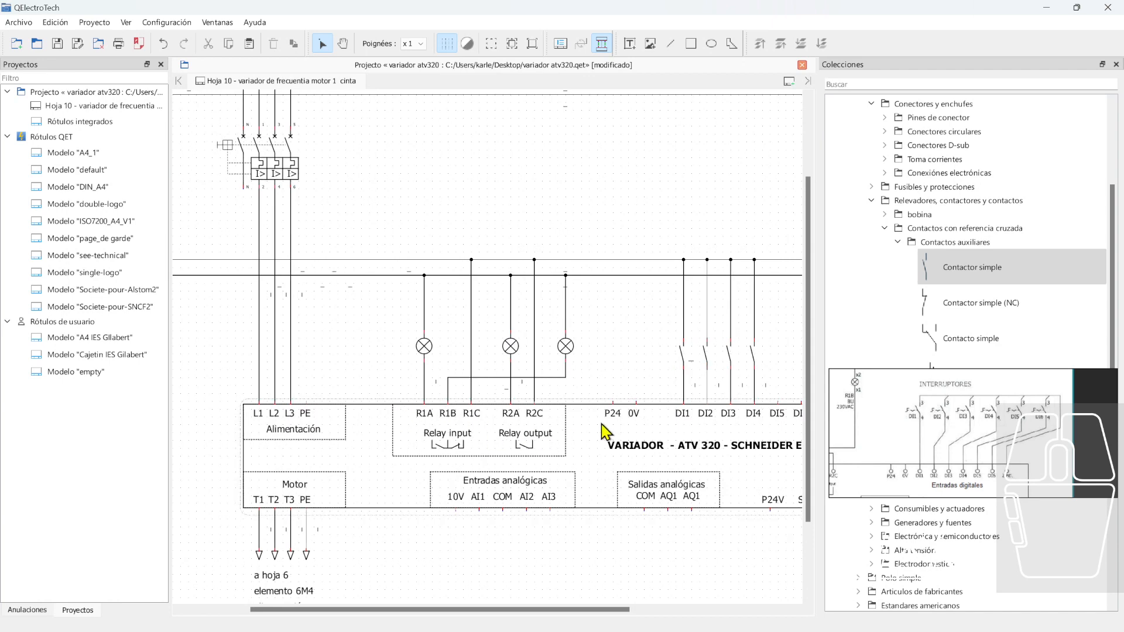
{"action": "scroll", "coordinate": [601, 423], "scroll_direction": "right", "scroll_amount": 3}
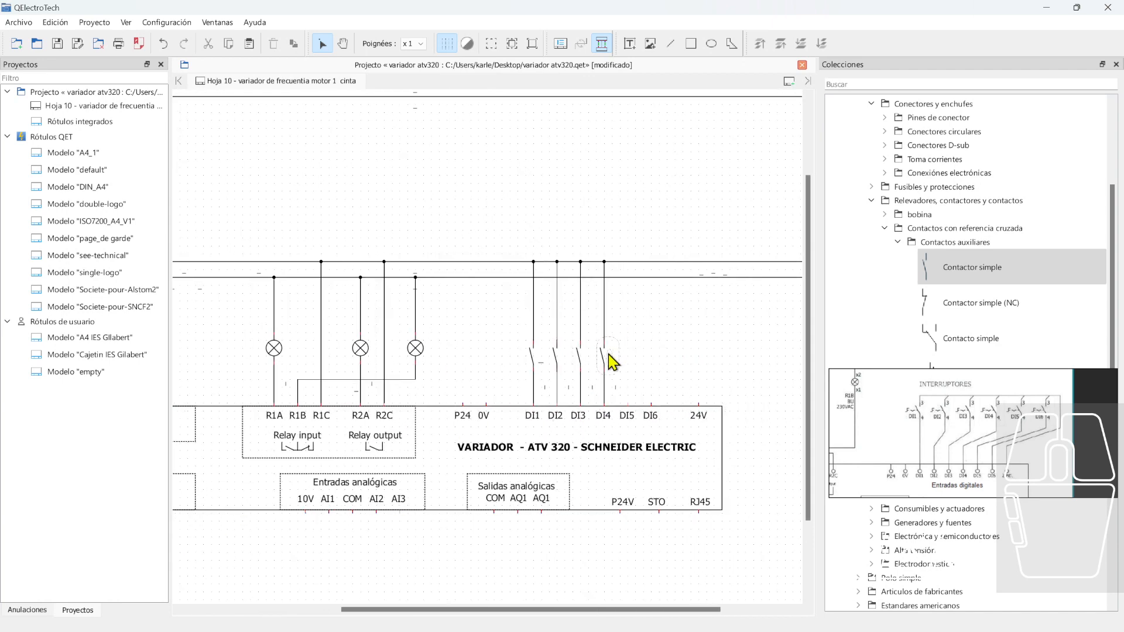
{"action": "scroll", "coordinate": [542, 403], "scroll_direction": "down", "scroll_amount": 1, "text": "ctrl"}
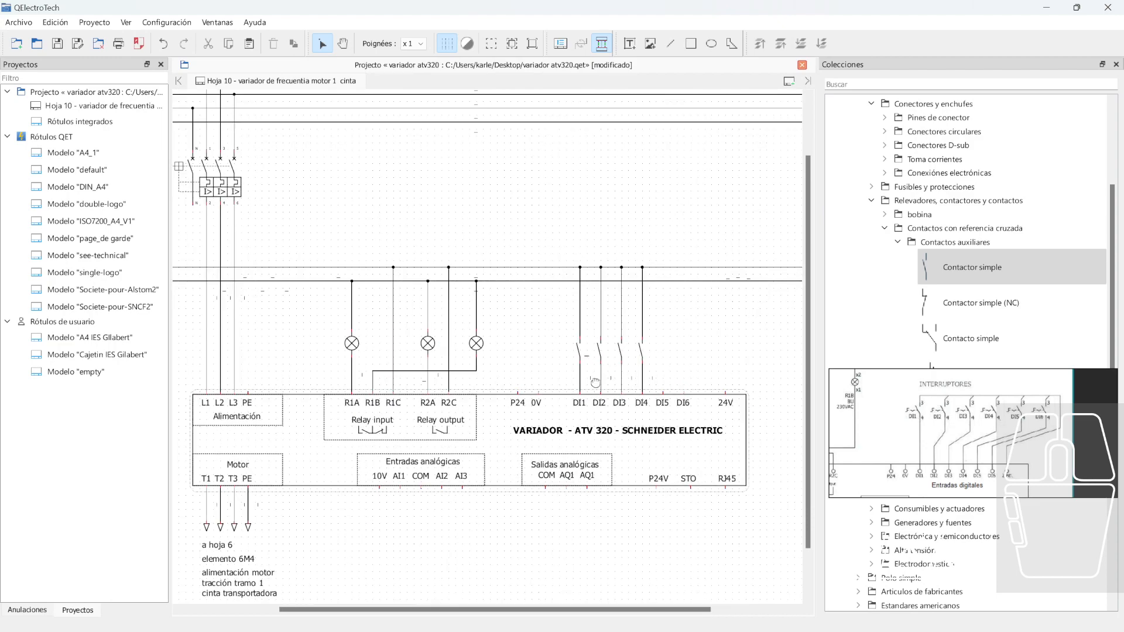
Open the ATV320 variador Schneider element from the user collection, examine its relay block, terminals and labels, and close it without editing
{"action": "scroll", "coordinate": [1106, 253], "scroll_direction": "down", "scroll_amount": 5}
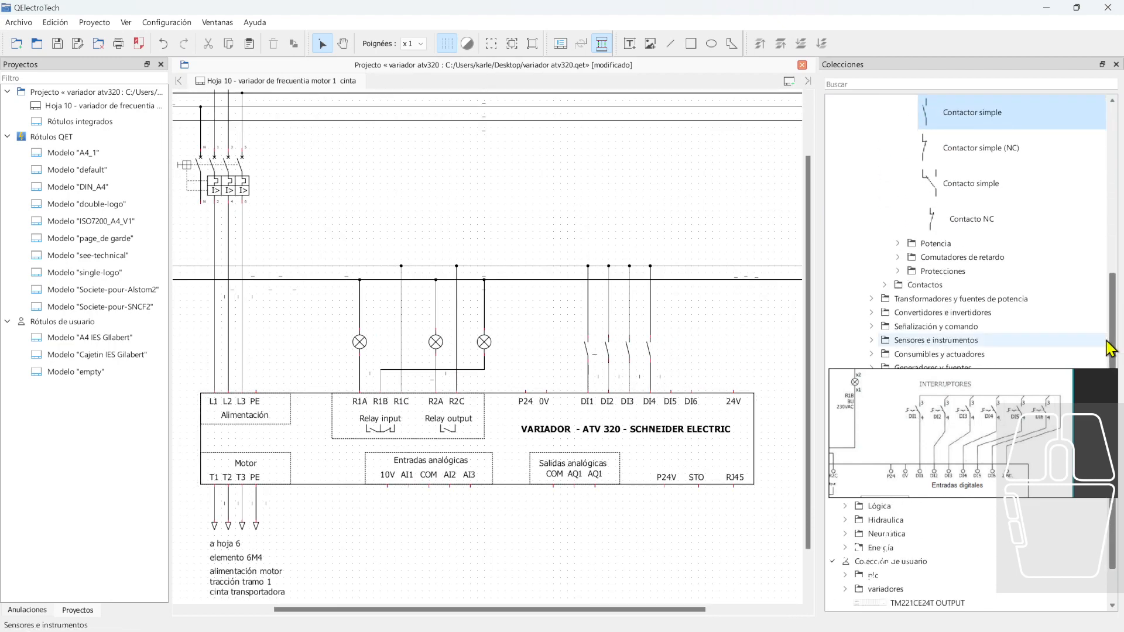
{"action": "double_click", "coordinate": [936, 604]}
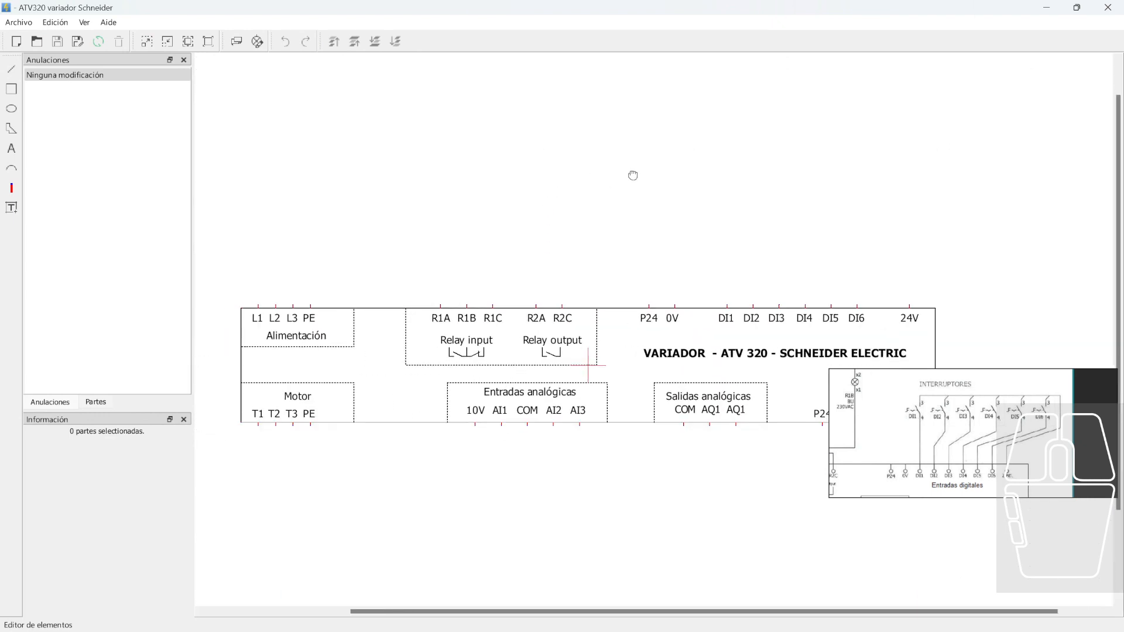
{"action": "mouse_move", "coordinate": [556, 346]}
{"action": "left_mouse_down"}
{"action": "mouse_move", "coordinate": [765, 316]}
{"action": "mouse_move", "coordinate": [776, 291]}
{"action": "mouse_move", "coordinate": [768, 308]}
{"action": "left_mouse_up"}
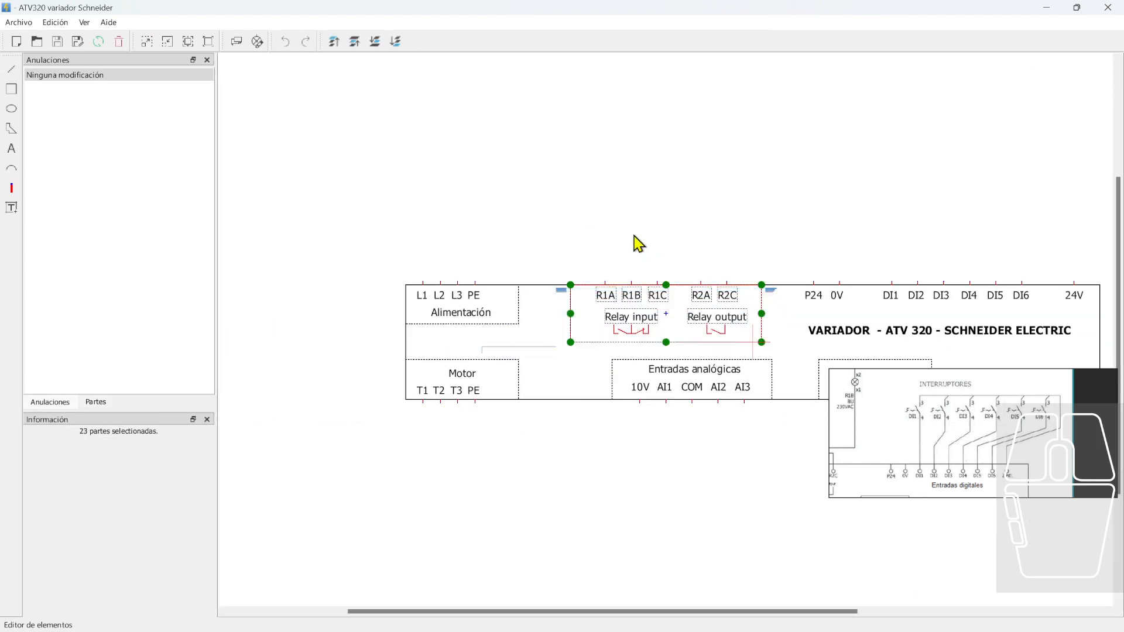
{"action": "left_click_drag", "start_coordinate": [574, 240], "coordinate": [766, 284]}
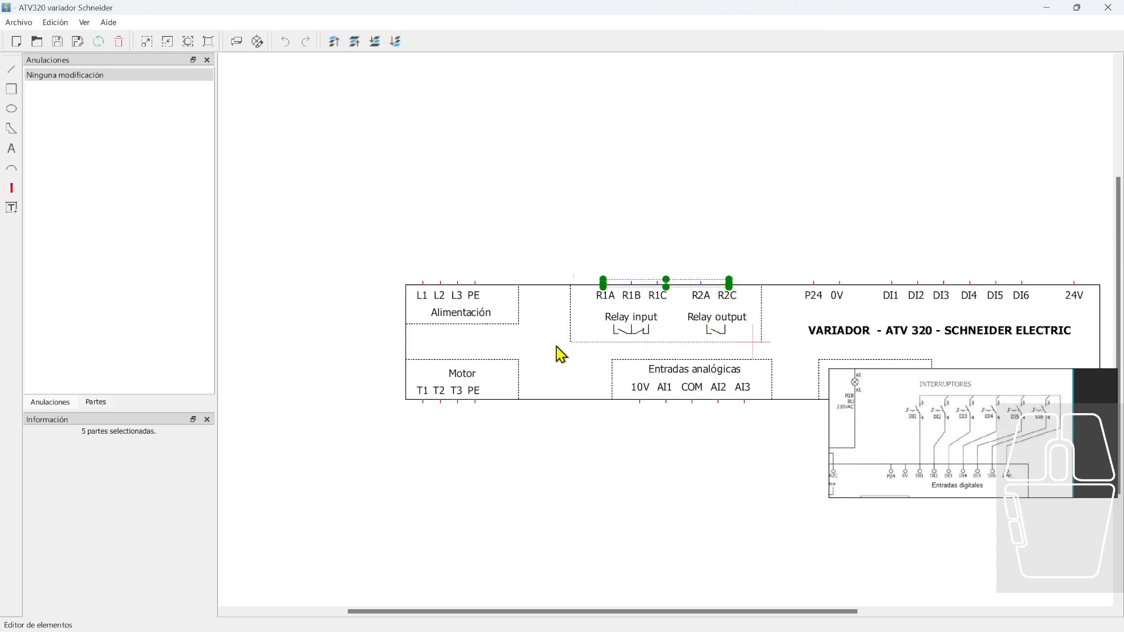
{"action": "left_click_drag", "start_coordinate": [557, 348], "coordinate": [767, 304]}
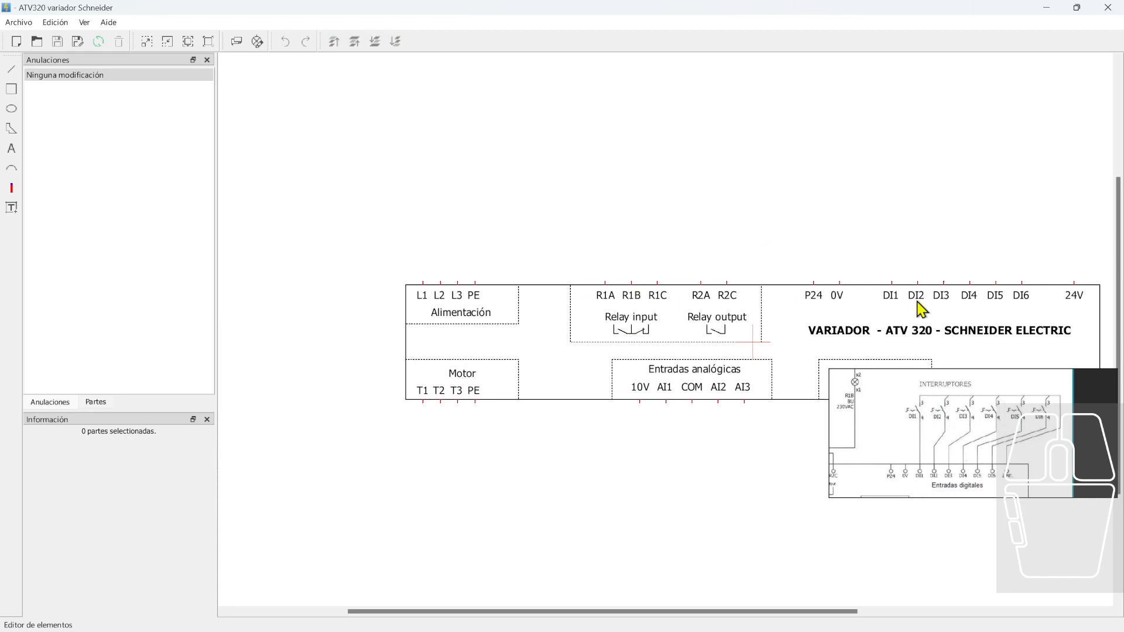
{"action": "middle_click_drag", "start_coordinate": [921, 309], "coordinate": [780, 306]}
{"action": "scroll", "coordinate": [652, 326], "scroll_direction": "up", "scroll_amount": 3}
{"action": "middle_click_drag", "start_coordinate": [635, 354], "coordinate": [702, 322]}
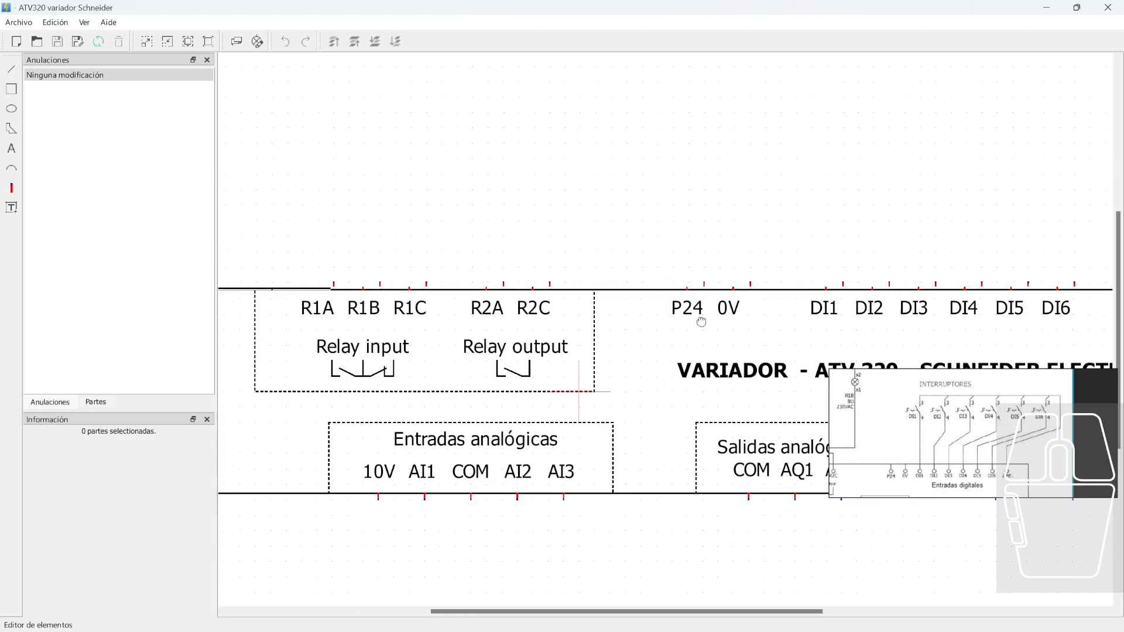
{"action": "scroll", "coordinate": [519, 321], "scroll_direction": "down", "scroll_amount": 4}
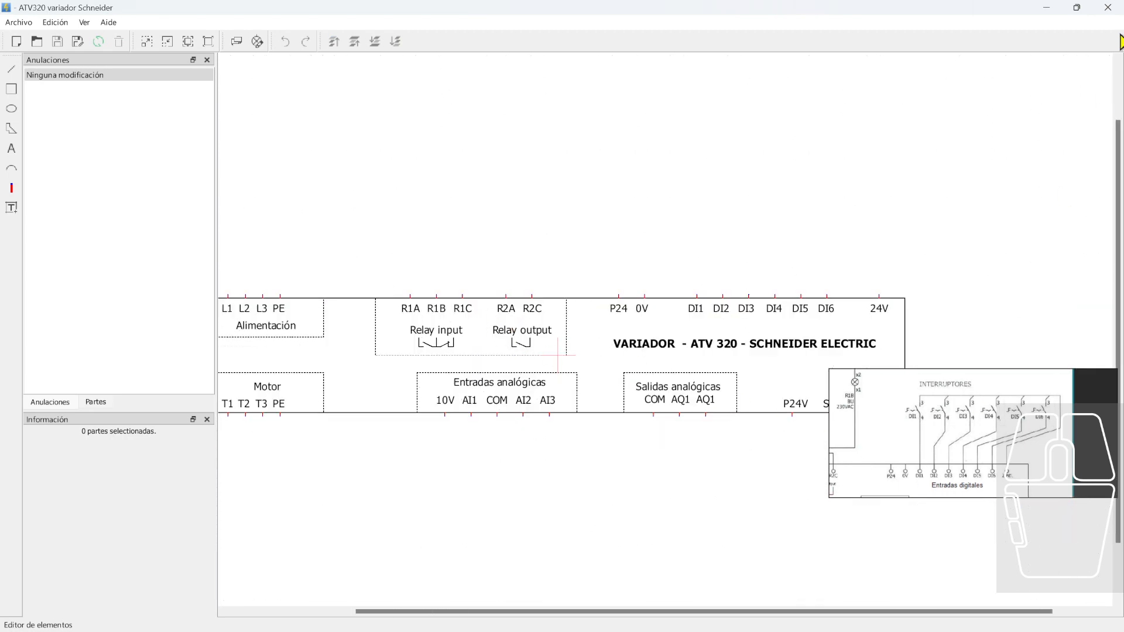
{"action": "left_click", "coordinate": [1107, 7]}
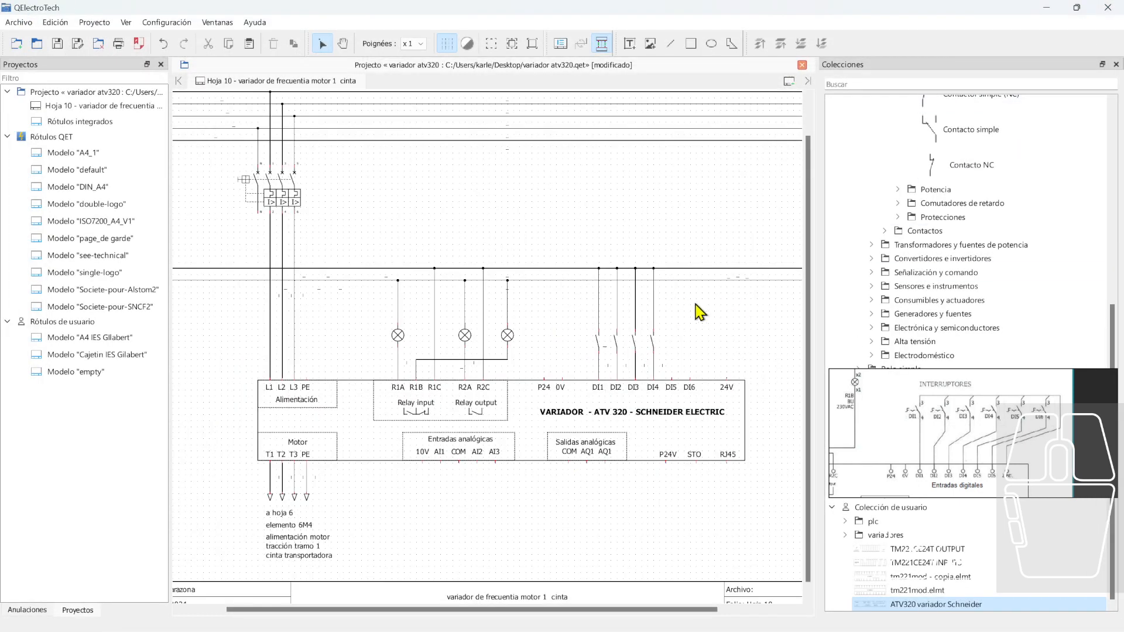
Save the variador atv320 project
{"action": "scroll", "coordinate": [556, 329], "scroll_direction": "up", "scroll_amount": 1}
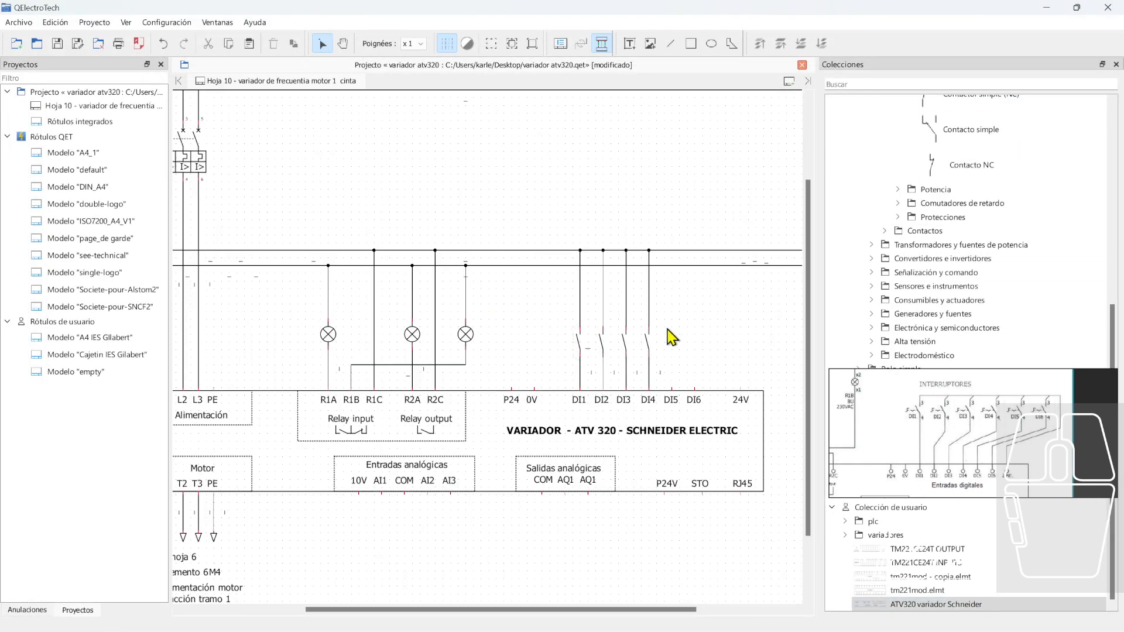
{"action": "scroll", "coordinate": [726, 351], "scroll_direction": "down", "scroll_amount": 1}
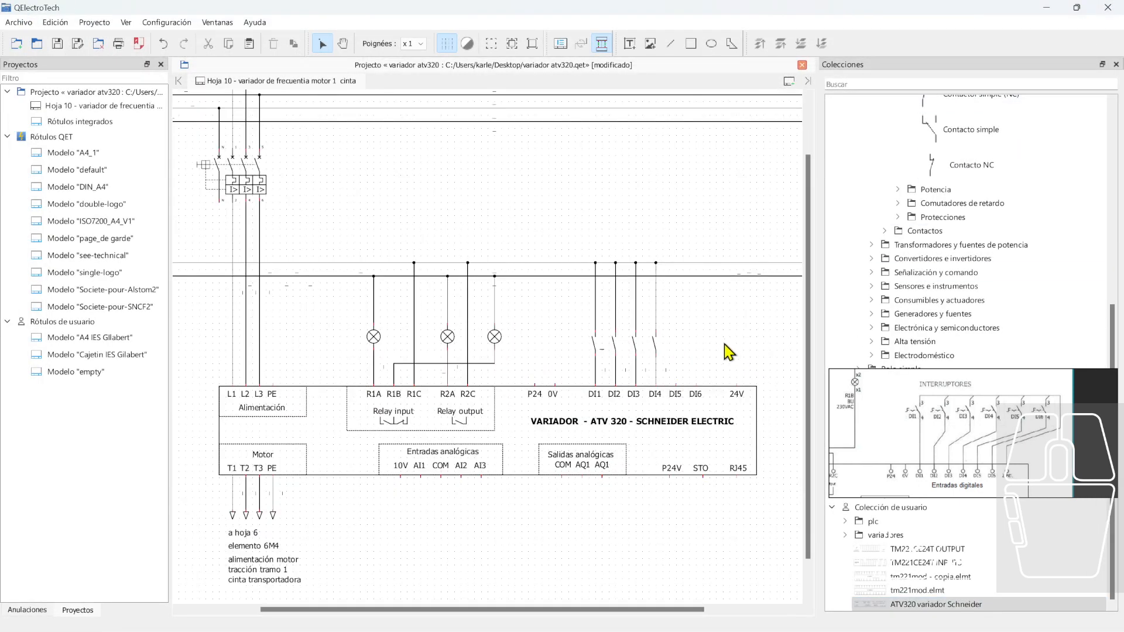
{"action": "left_click", "coordinate": [57, 43]}
{"action": "scroll", "coordinate": [480, 225], "scroll_direction": "down", "scroll_amount": 1}
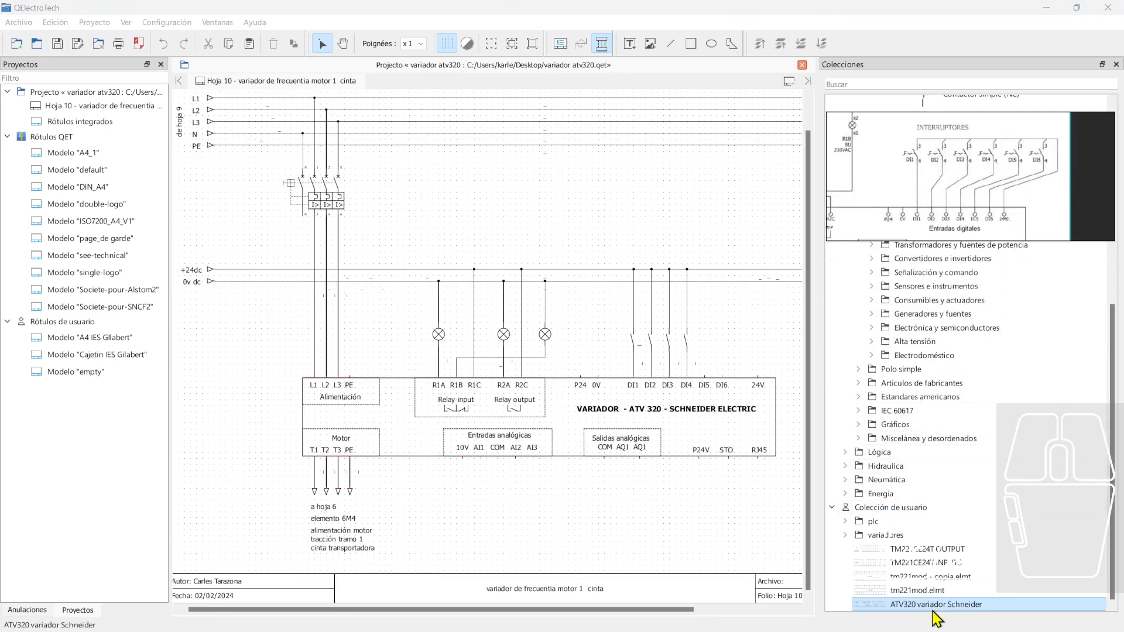
Check the folder management options for the variadores folder and for Colección de usuario, including Abrir la carpeta correspondiente
{"action": "left_click", "coordinate": [885, 535]}
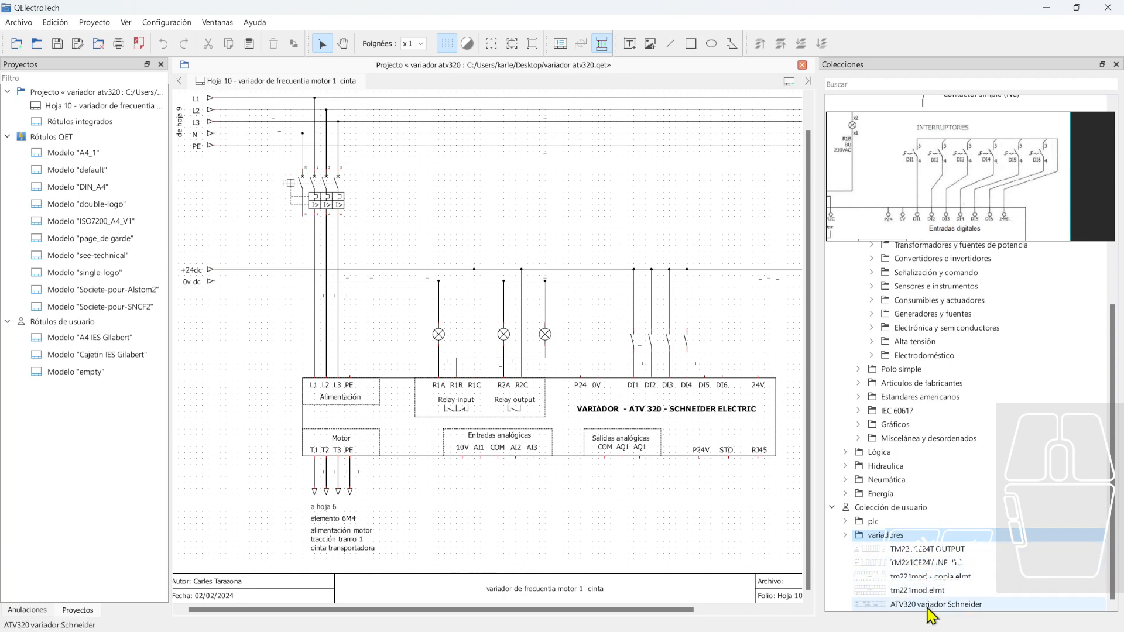
{"action": "right_click", "coordinate": [878, 537]}
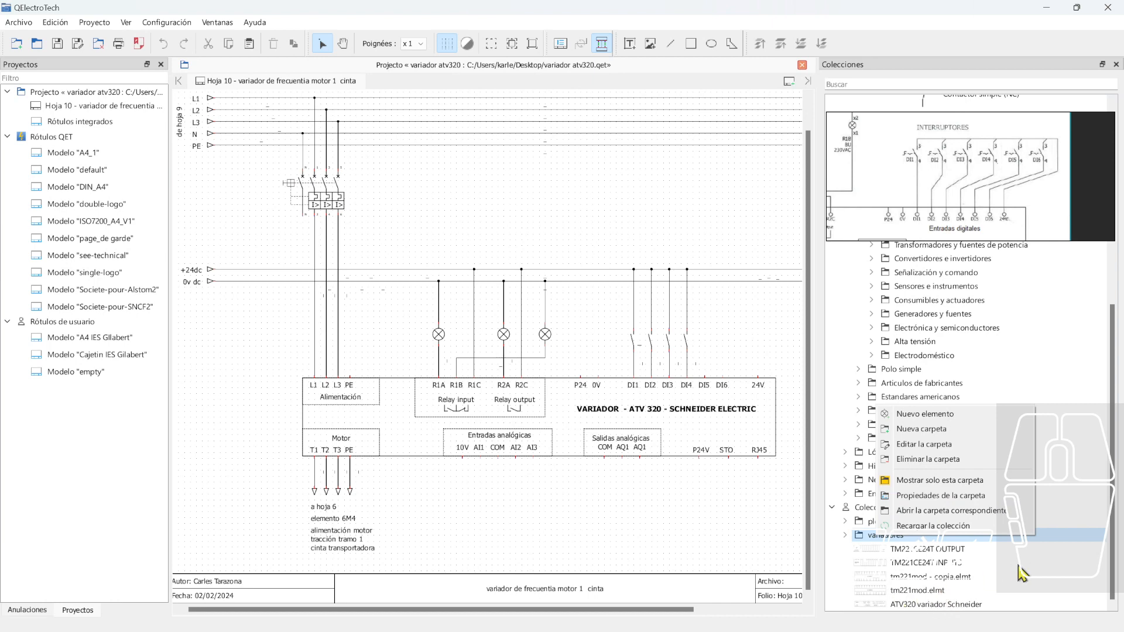
{"action": "left_click", "coordinate": [1110, 550]}
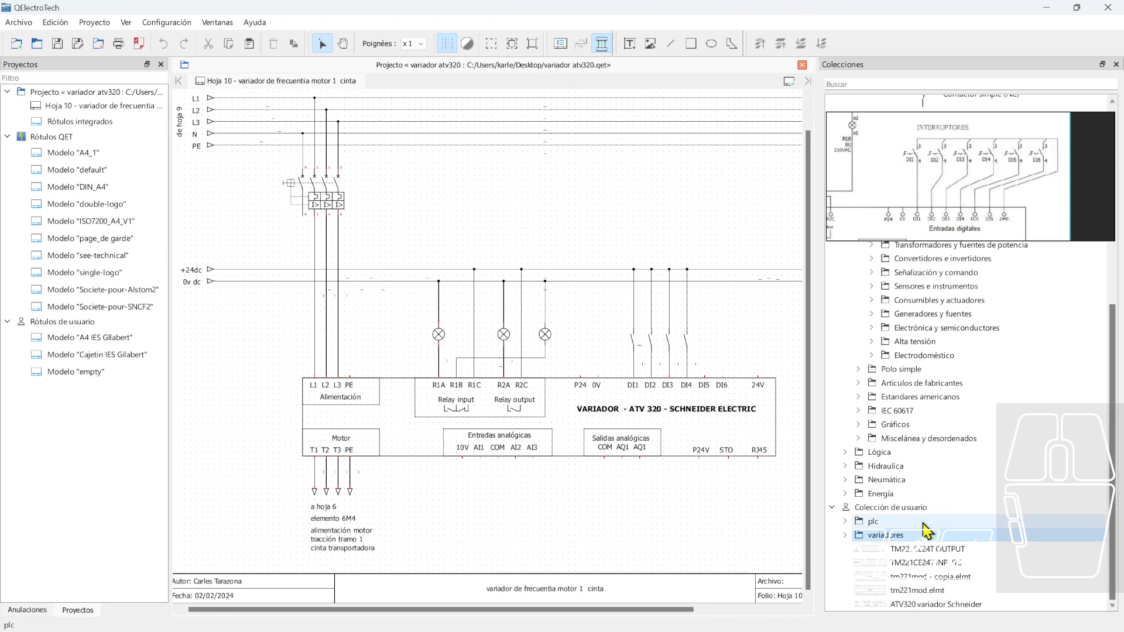
{"action": "left_click", "coordinate": [876, 523]}
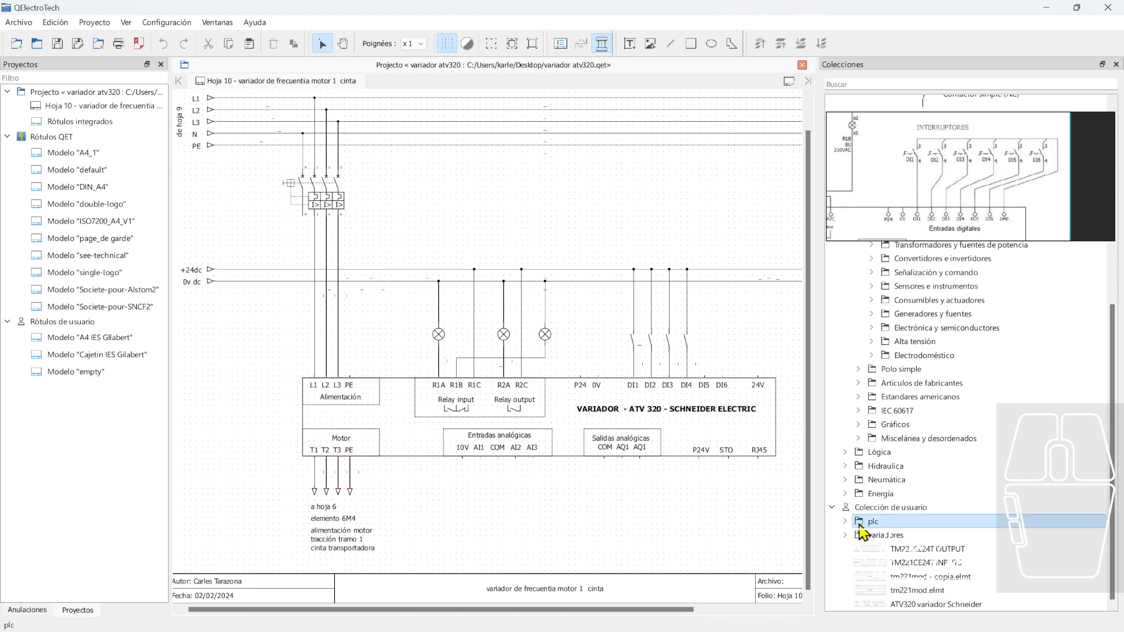
{"action": "left_click", "coordinate": [872, 507]}
{"action": "right_click", "coordinate": [871, 509]}
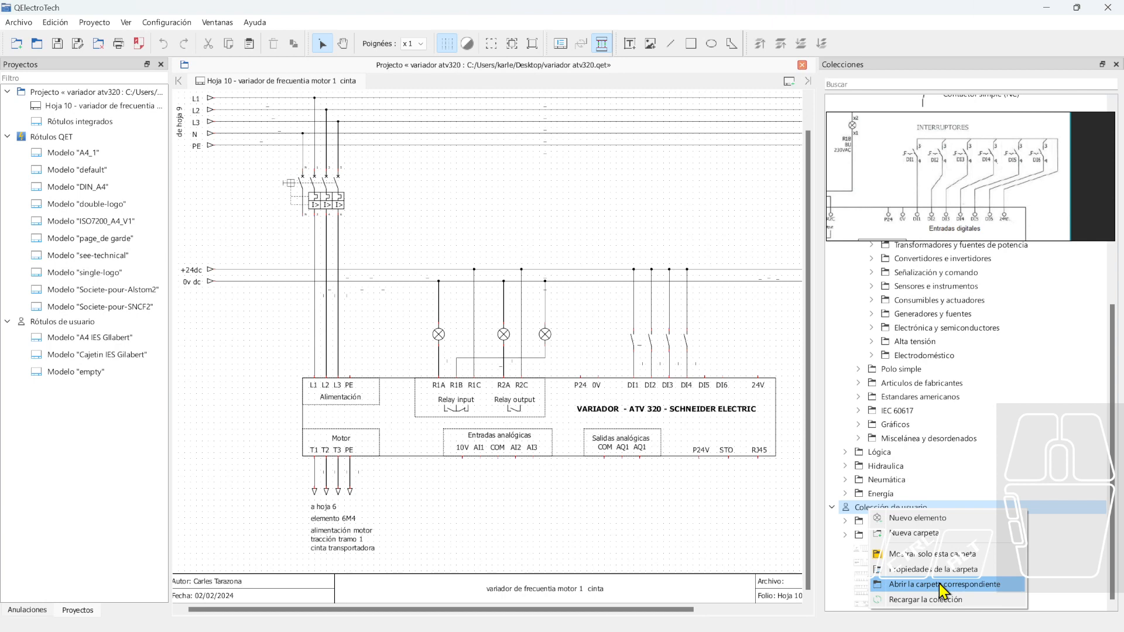
{"action": "left_click", "coordinate": [843, 581]}
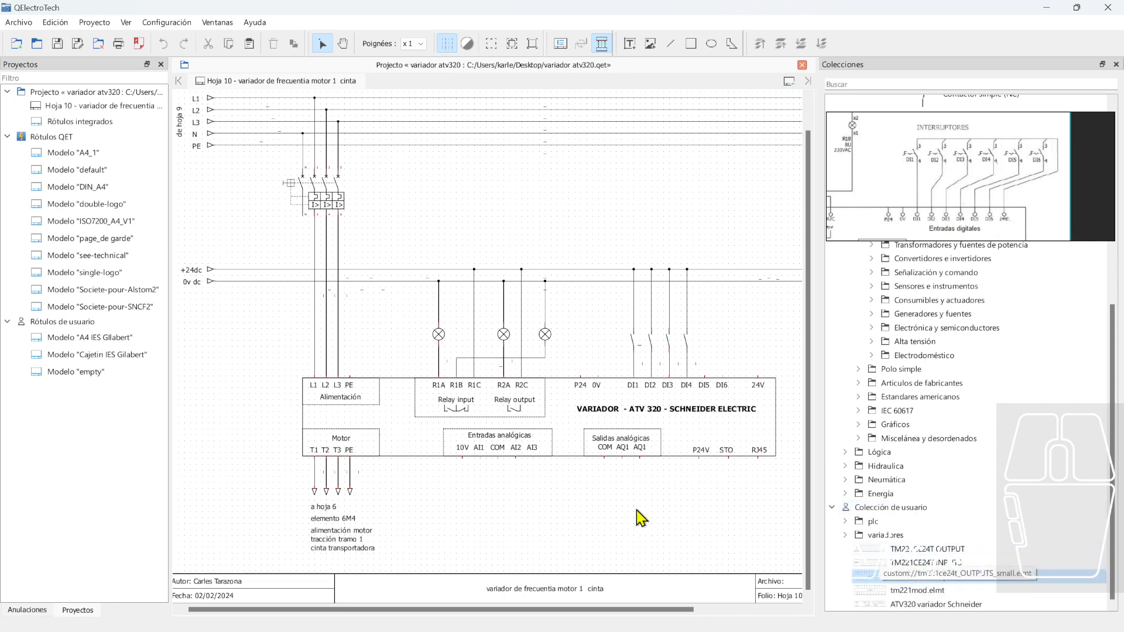
{"action": "scroll", "coordinate": [635, 513], "scroll_direction": "down", "scroll_amount": 2}
{"action": "scroll", "coordinate": [596, 477], "scroll_direction": "up", "scroll_amount": 1}
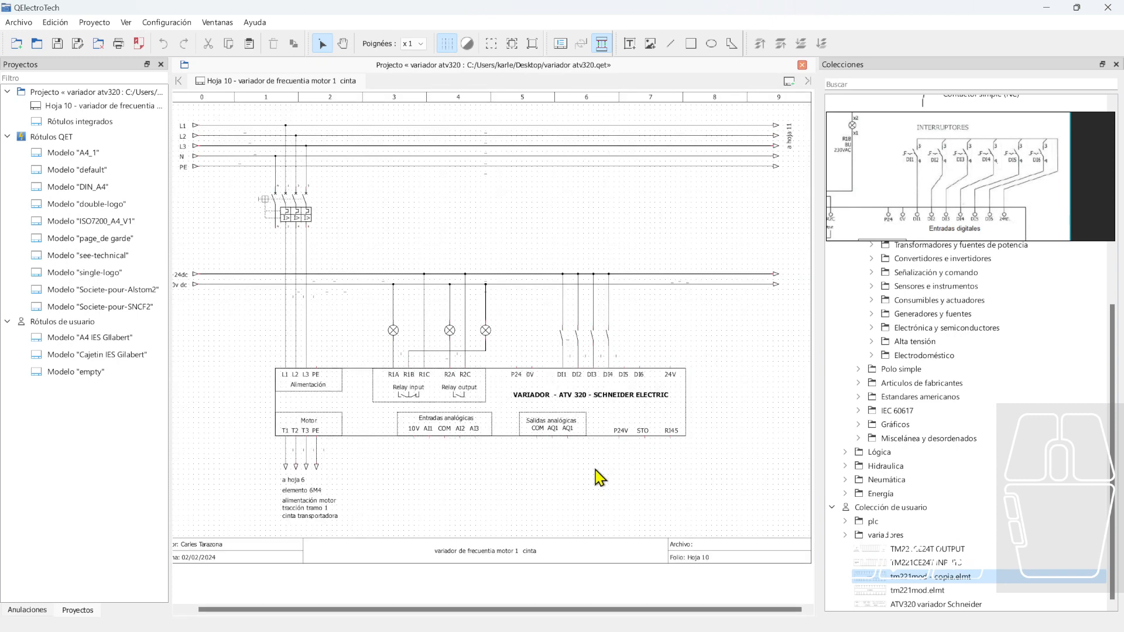
{"action": "scroll", "coordinate": [595, 469], "scroll_direction": "down", "scroll_amount": 1}
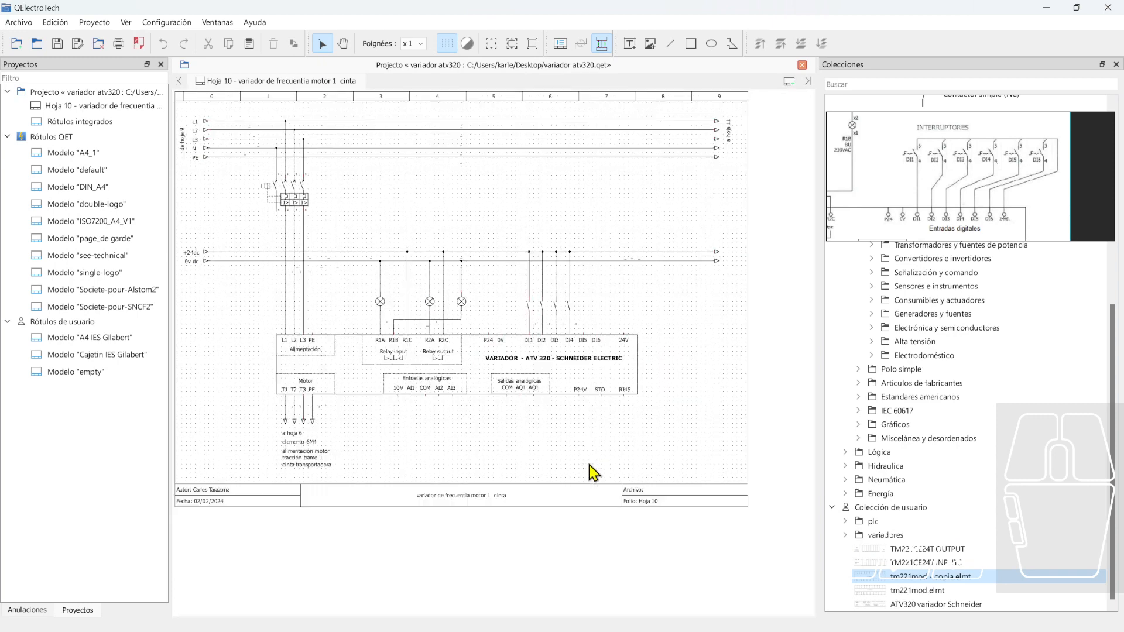